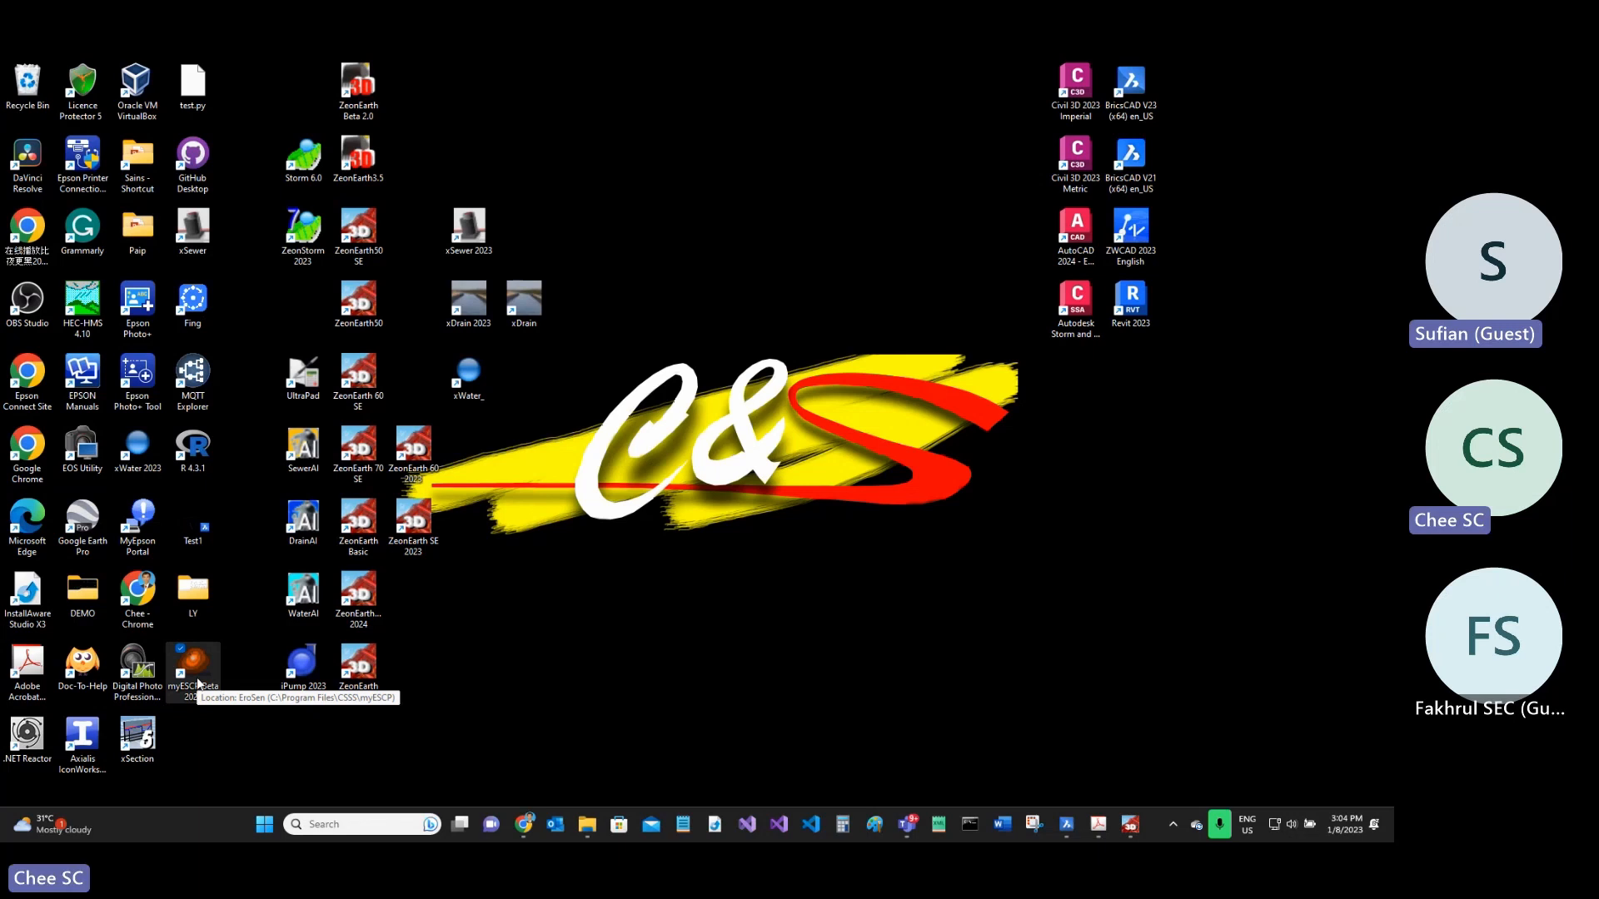
# - Launch myESCP Beta 2024 from the desktop
pyautogui.moveTo(1099, 835)
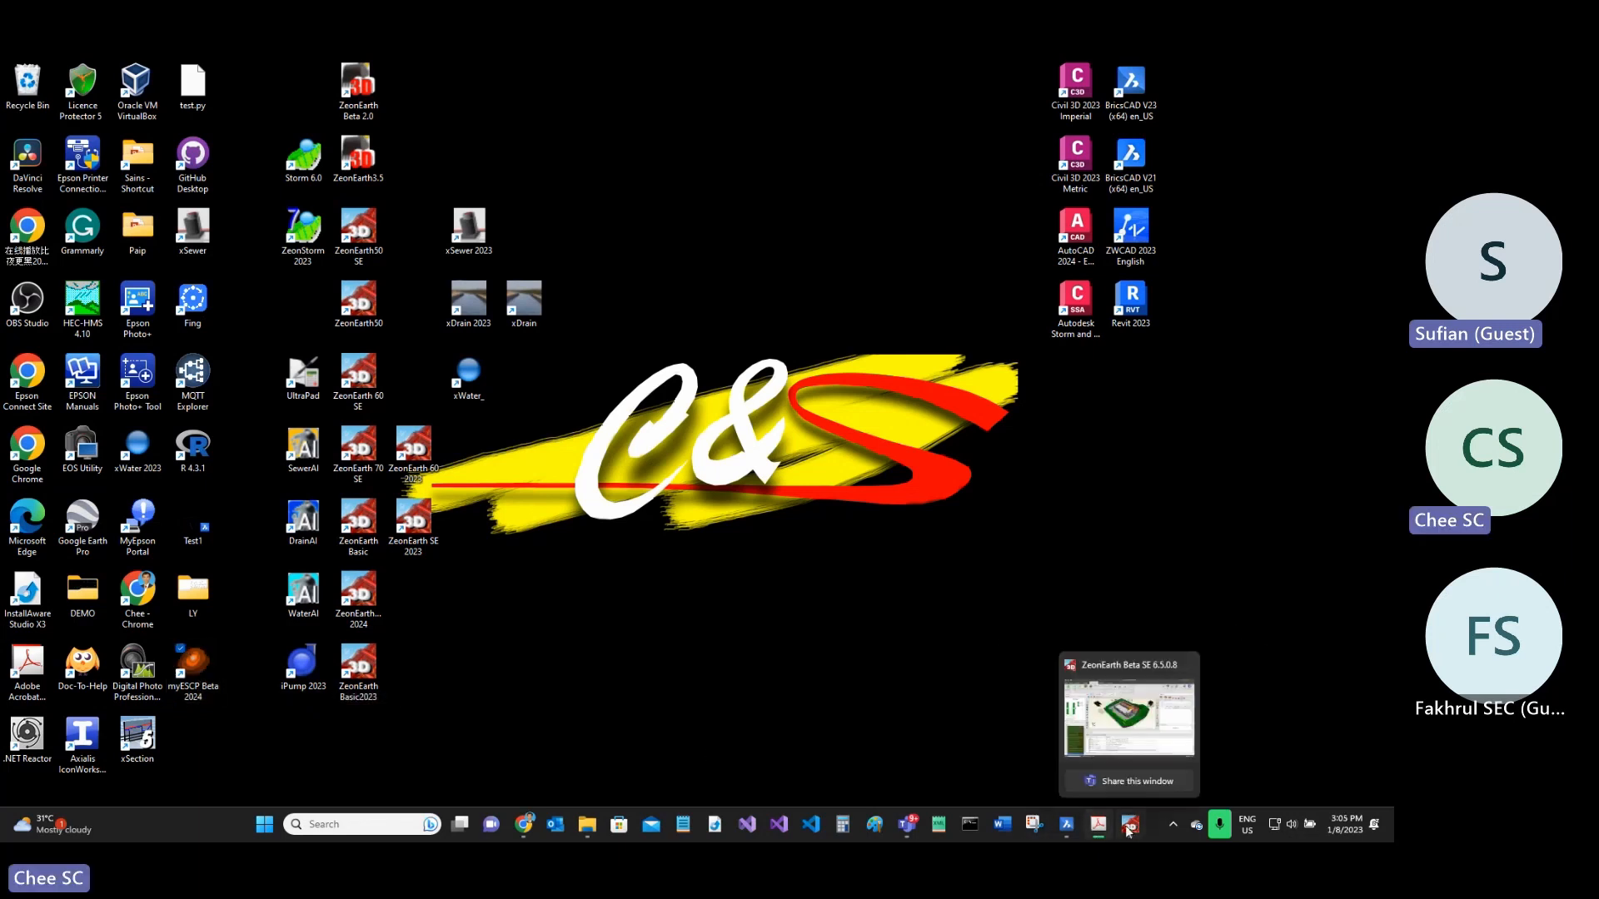
pyautogui.click(1107, 832)
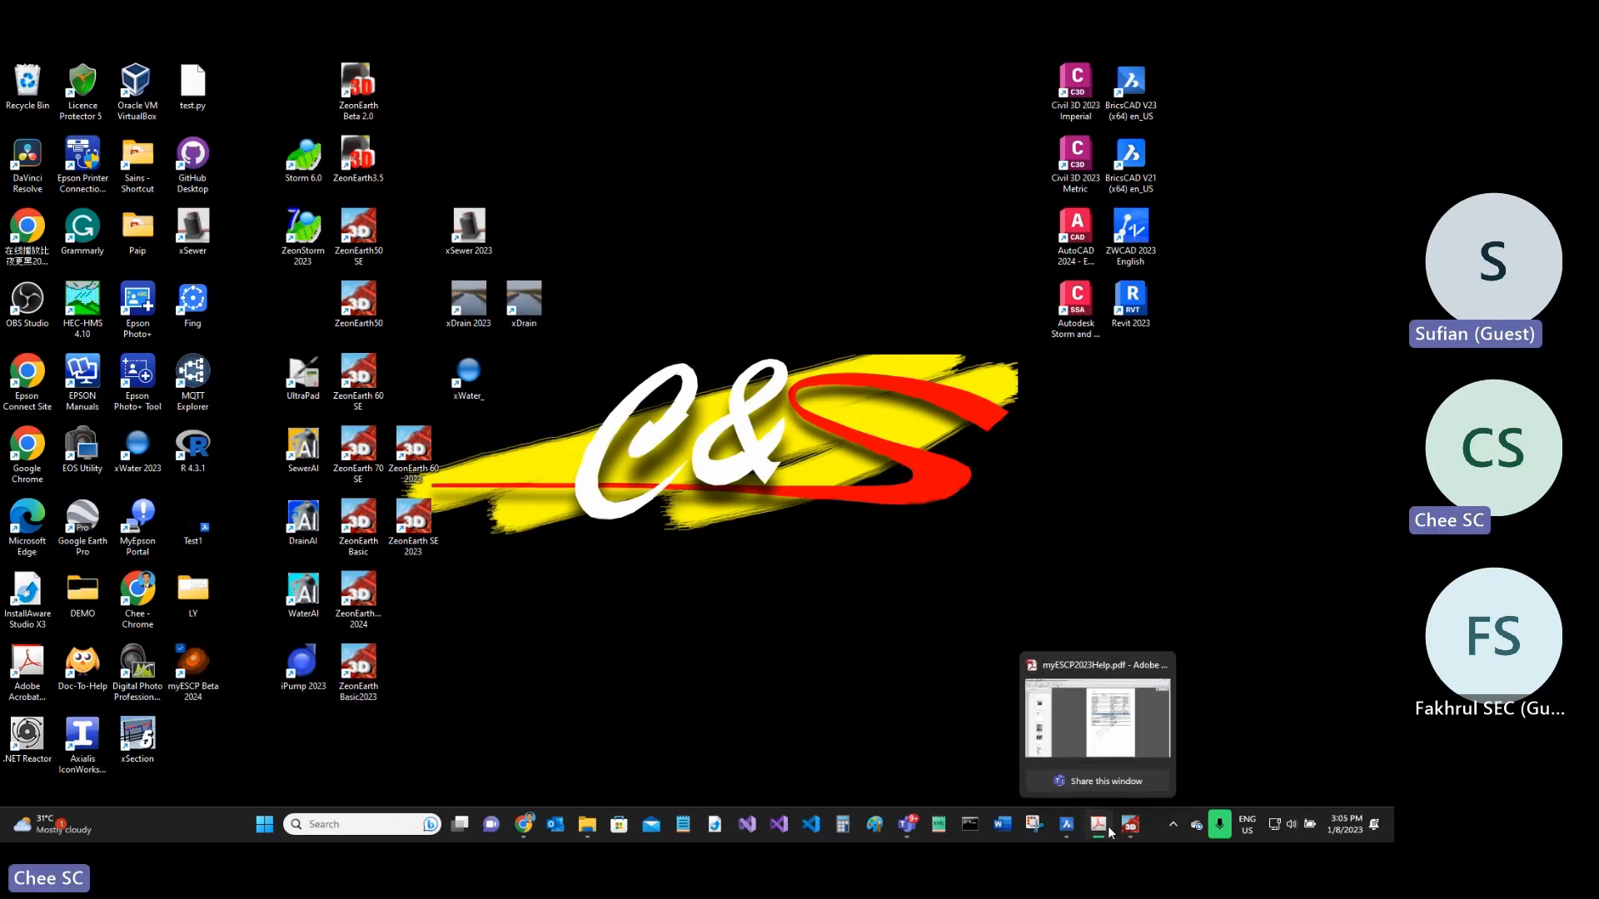
pyautogui.click(193, 683)
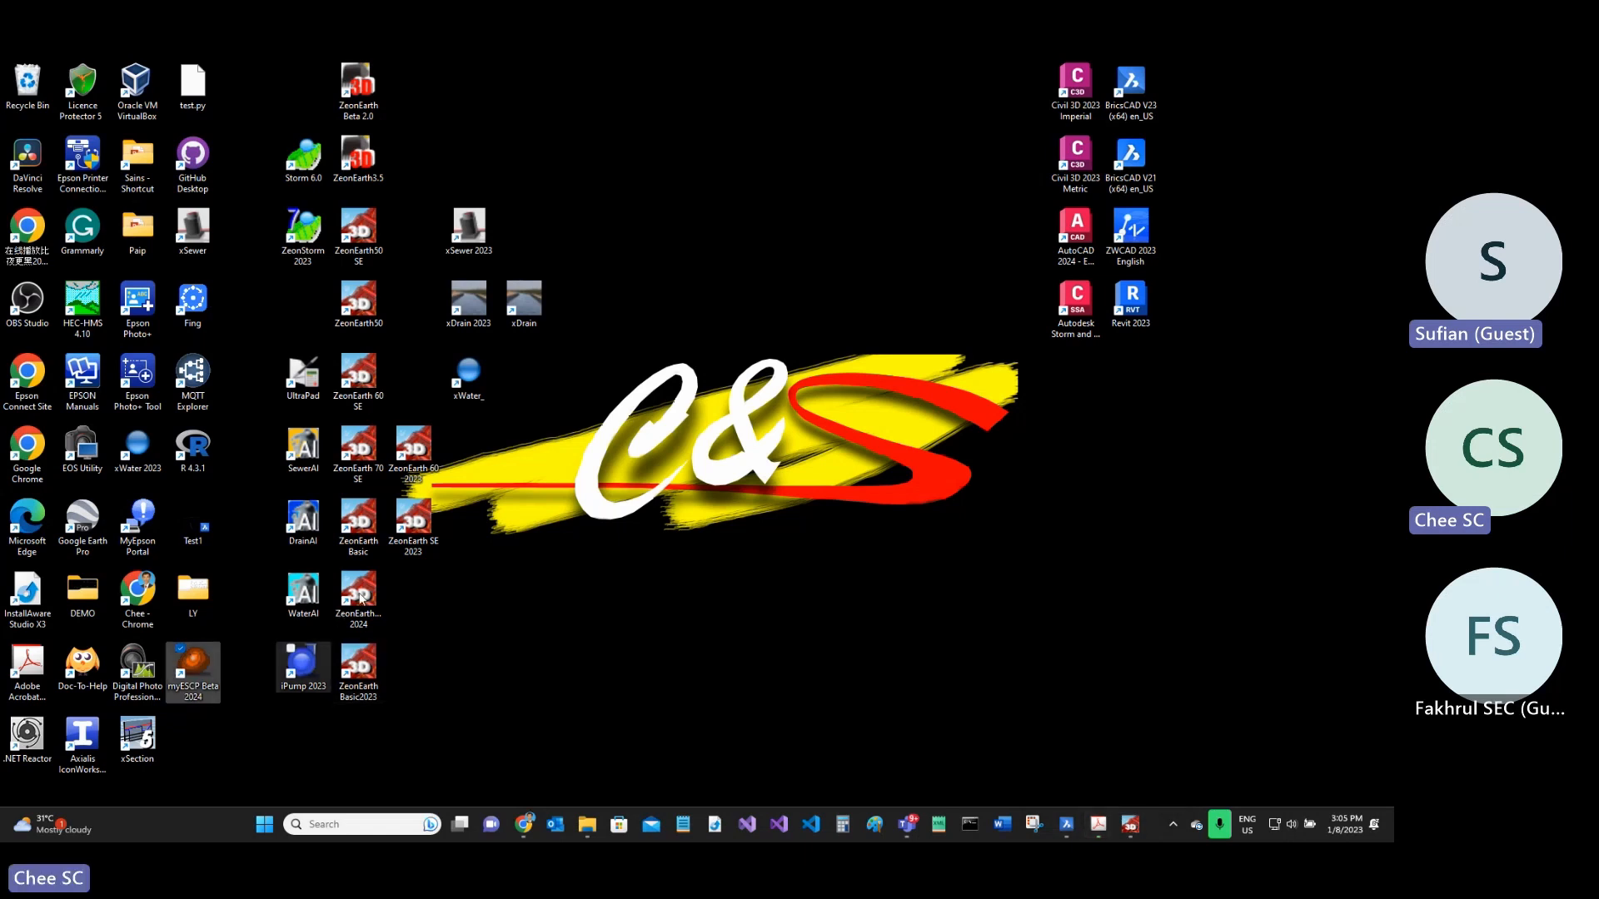
pyautogui.doubleClick(215, 698)
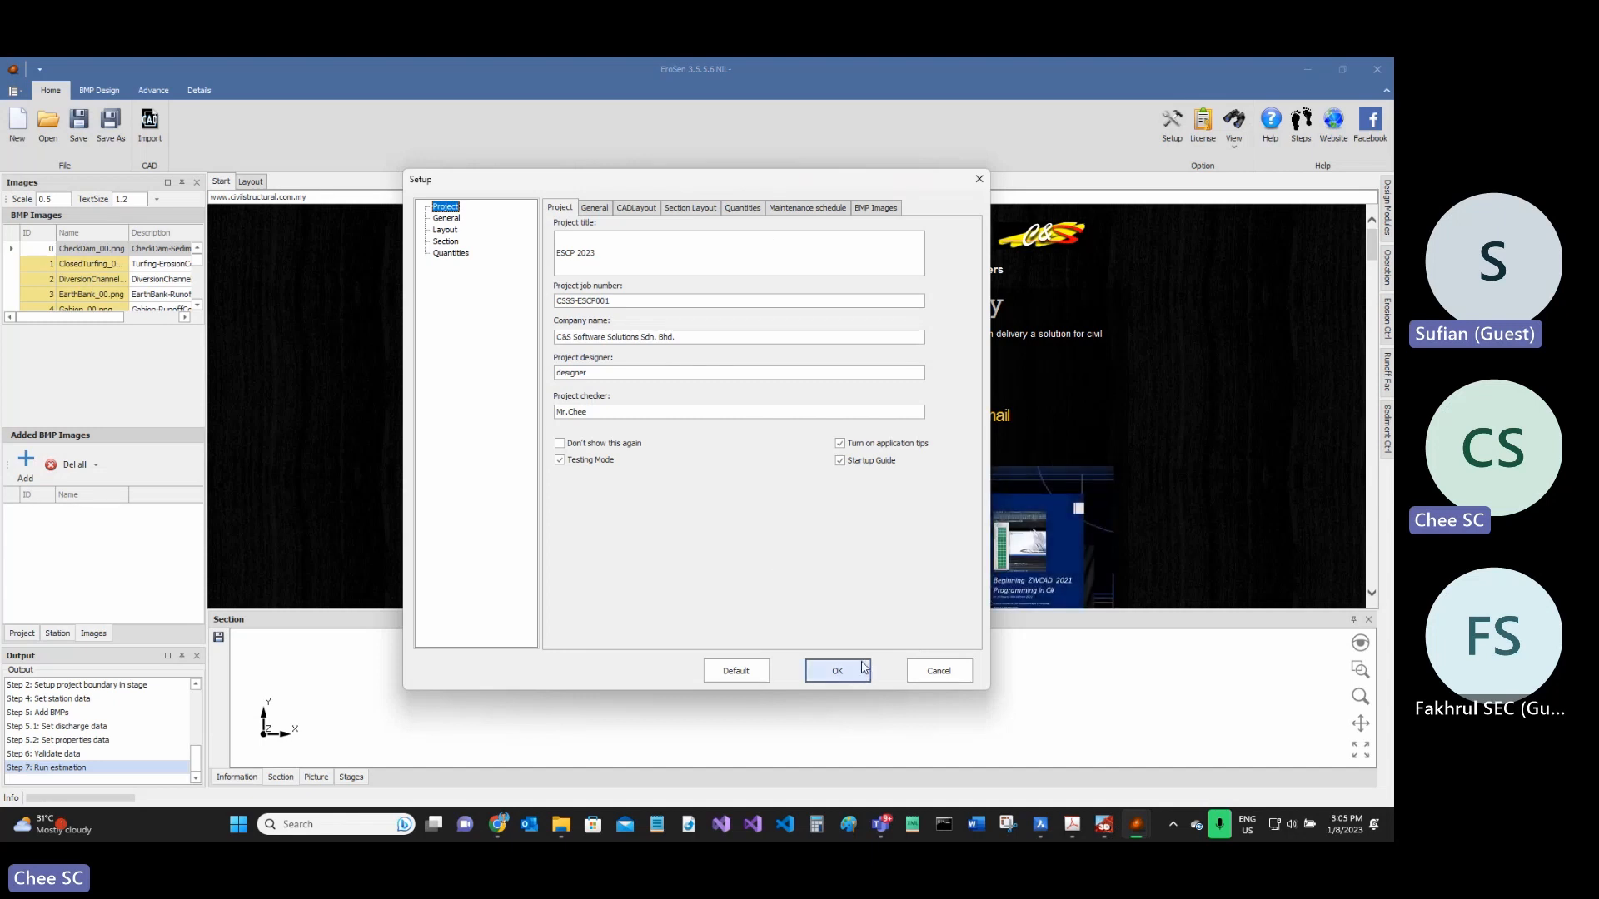
# - Accept the existing project setup settings and decline the short guide
pyautogui.moveTo(632, 187); pyautogui.dragTo(651, 189)
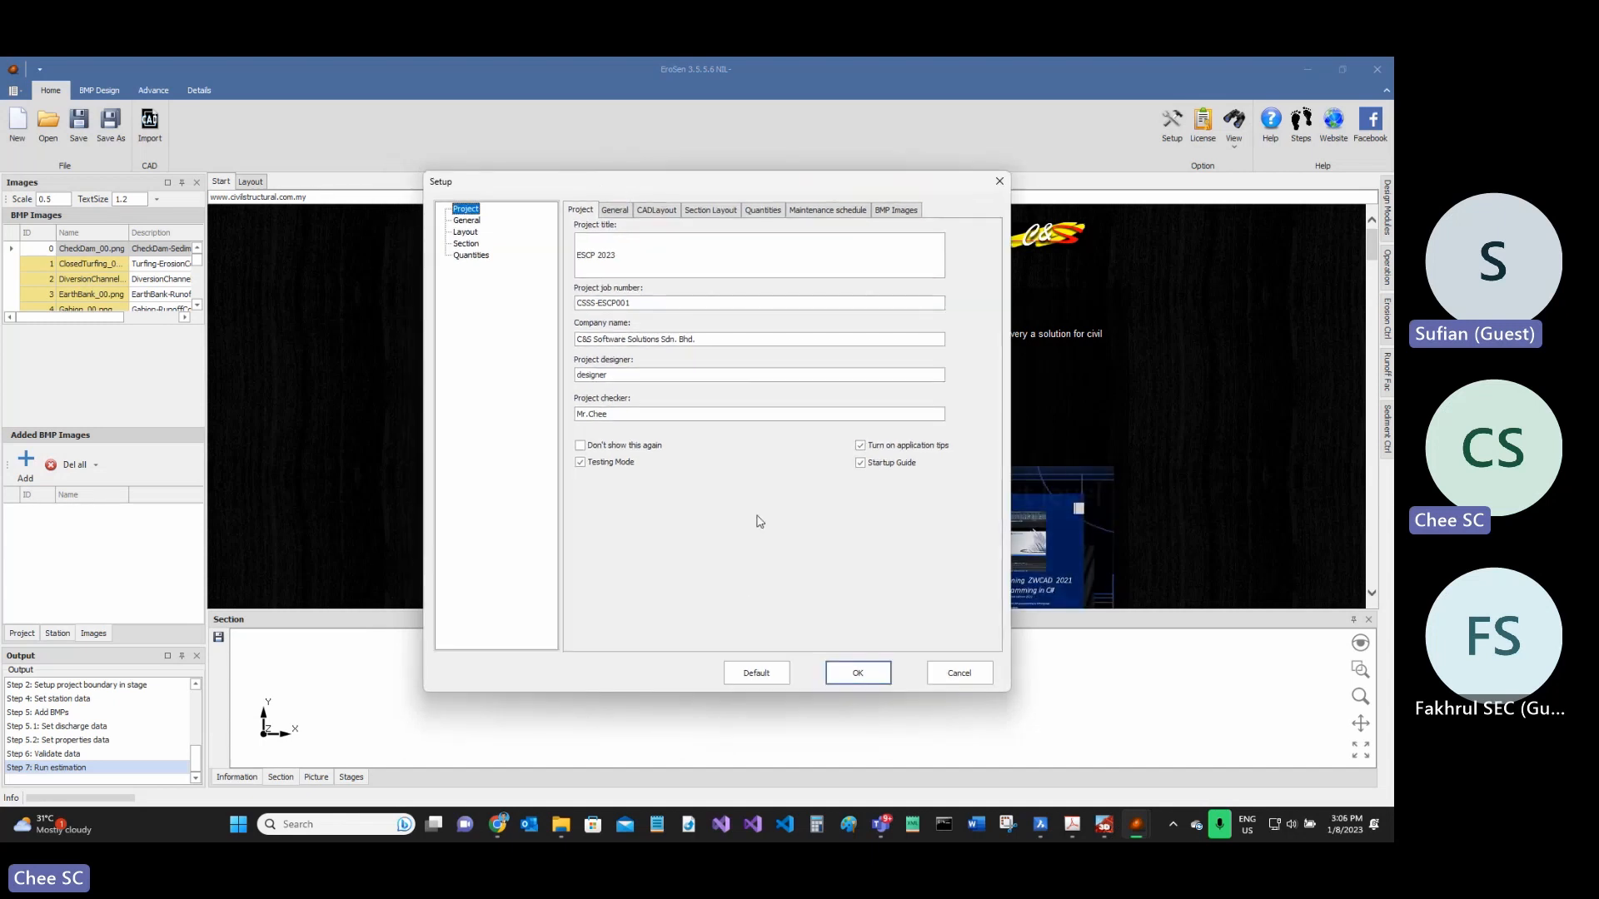
pyautogui.click(858, 676)
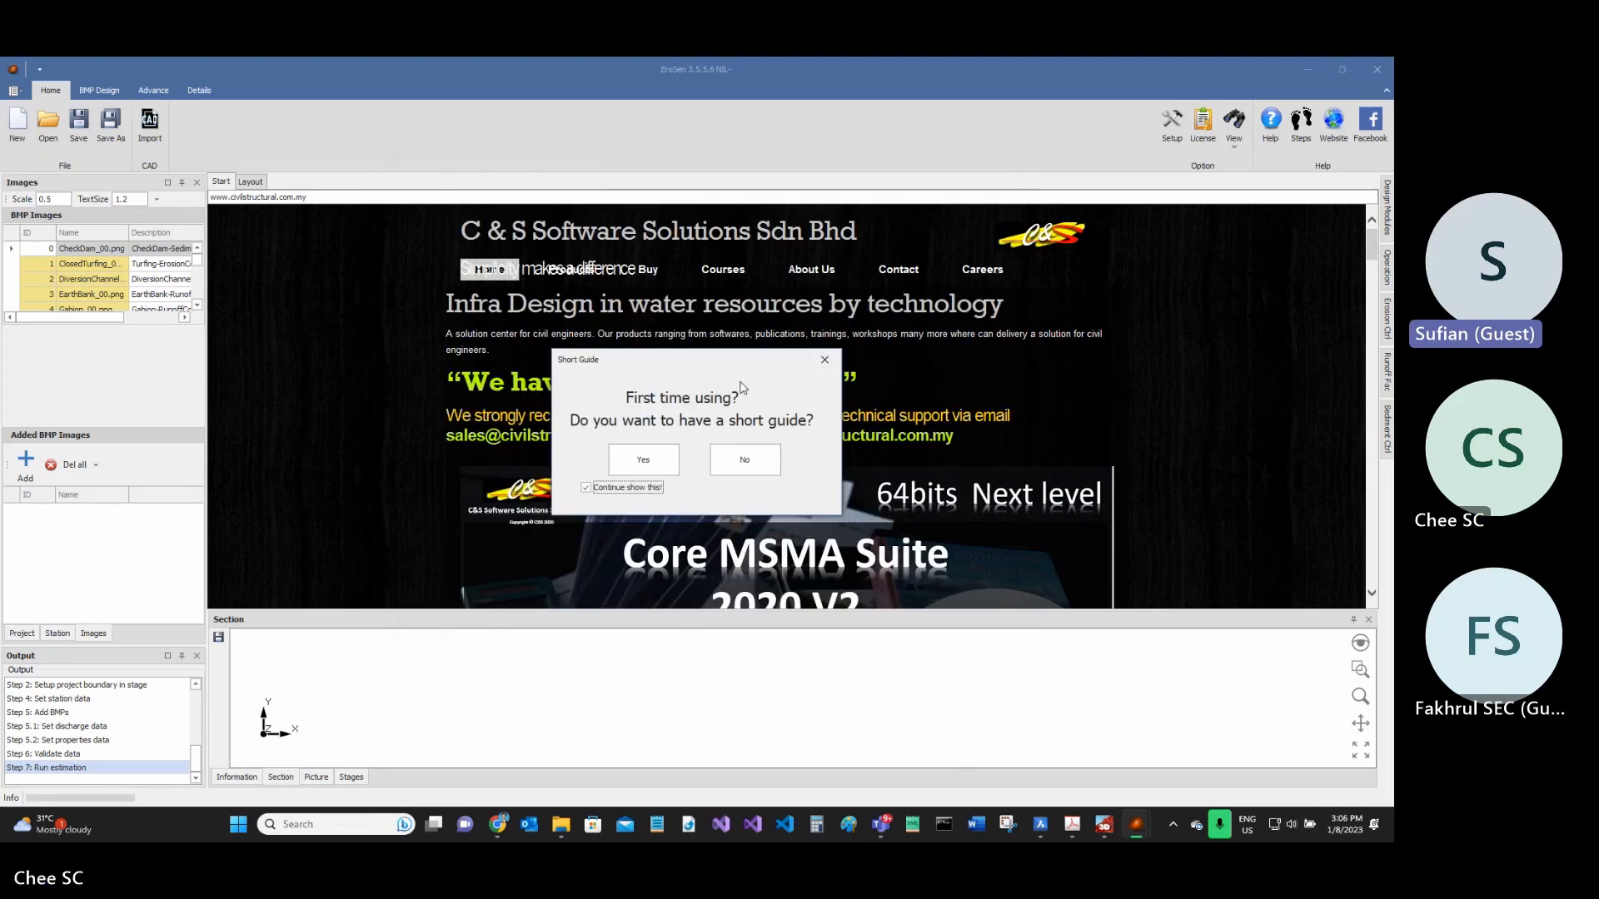
pyautogui.click(731, 472)
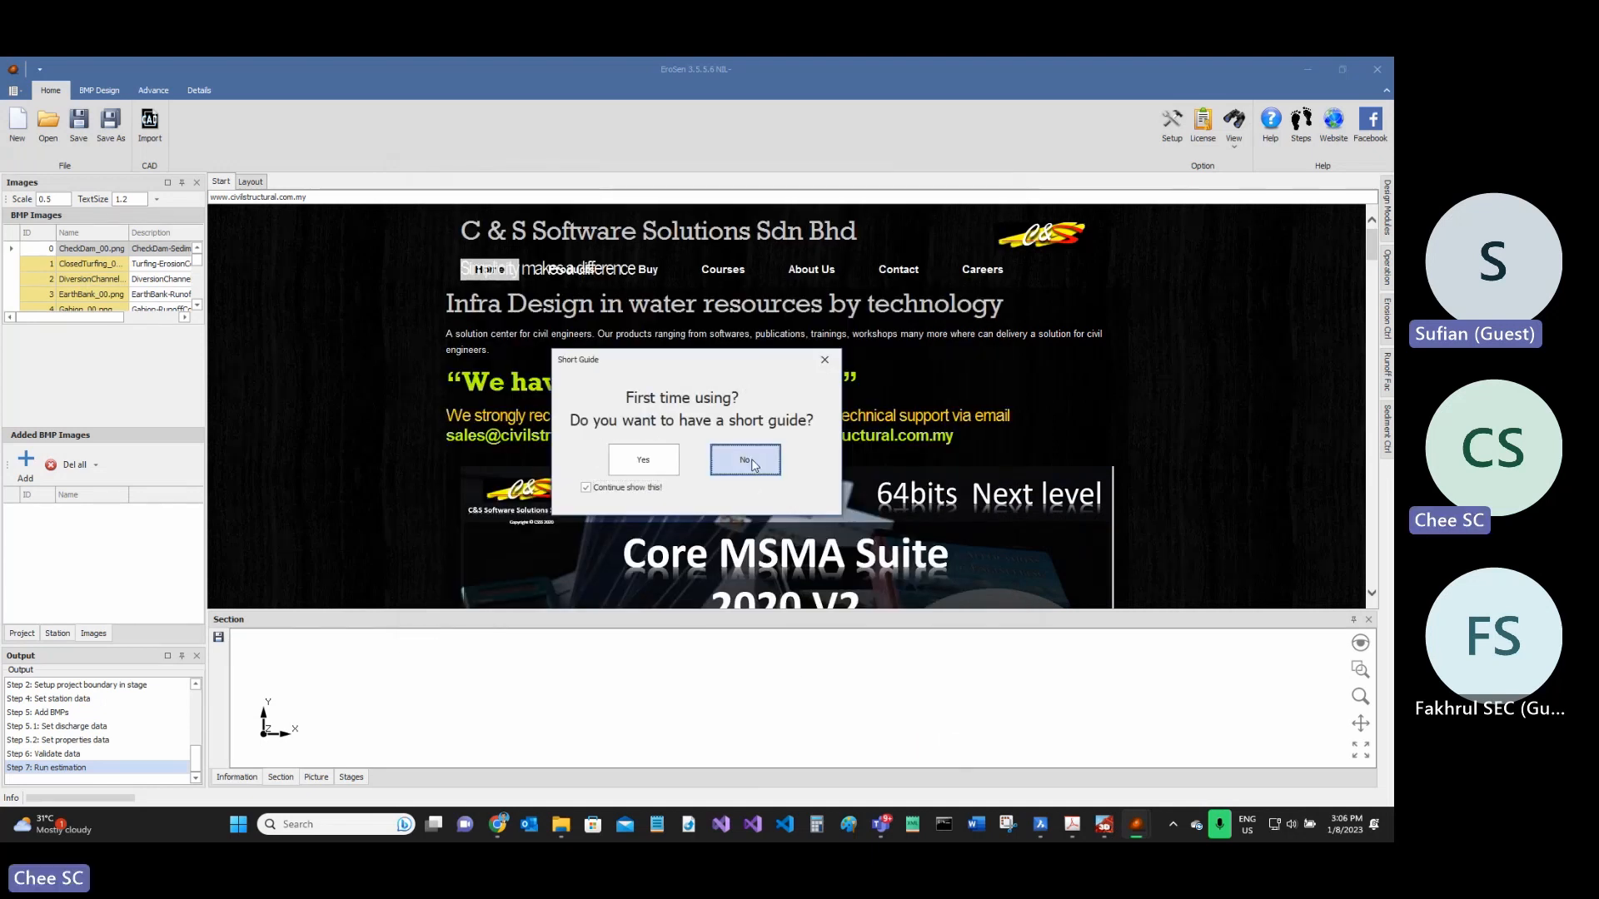
# - Load test3-EL.dwg for CAD import and check the drawing in the preview
pyautogui.click(766, 289)
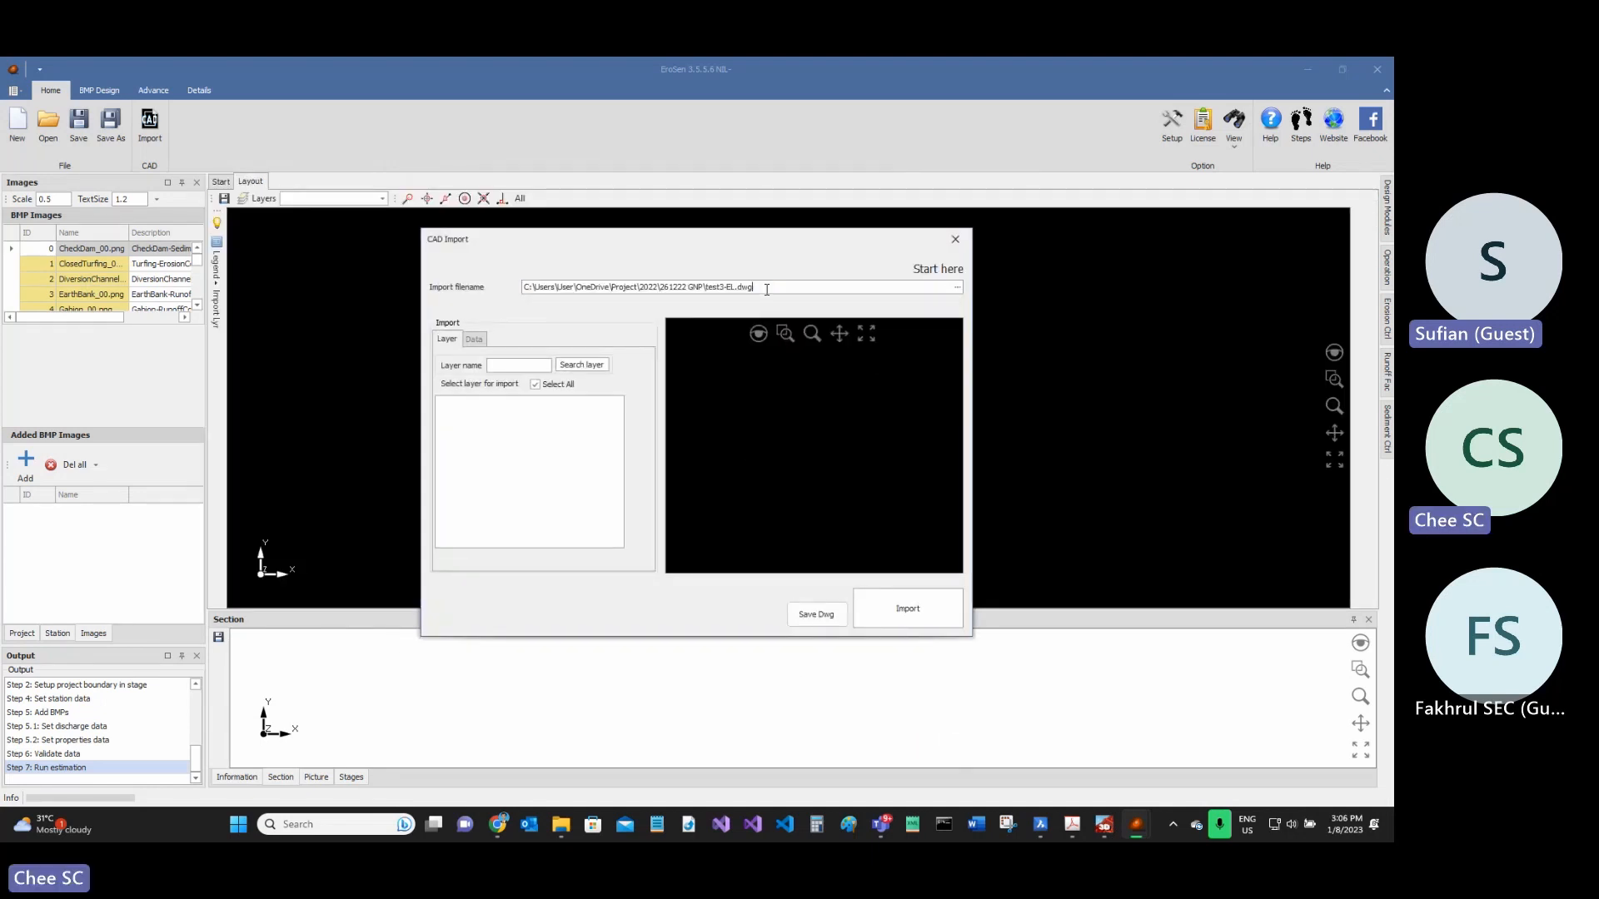
pyautogui.click(906, 611)
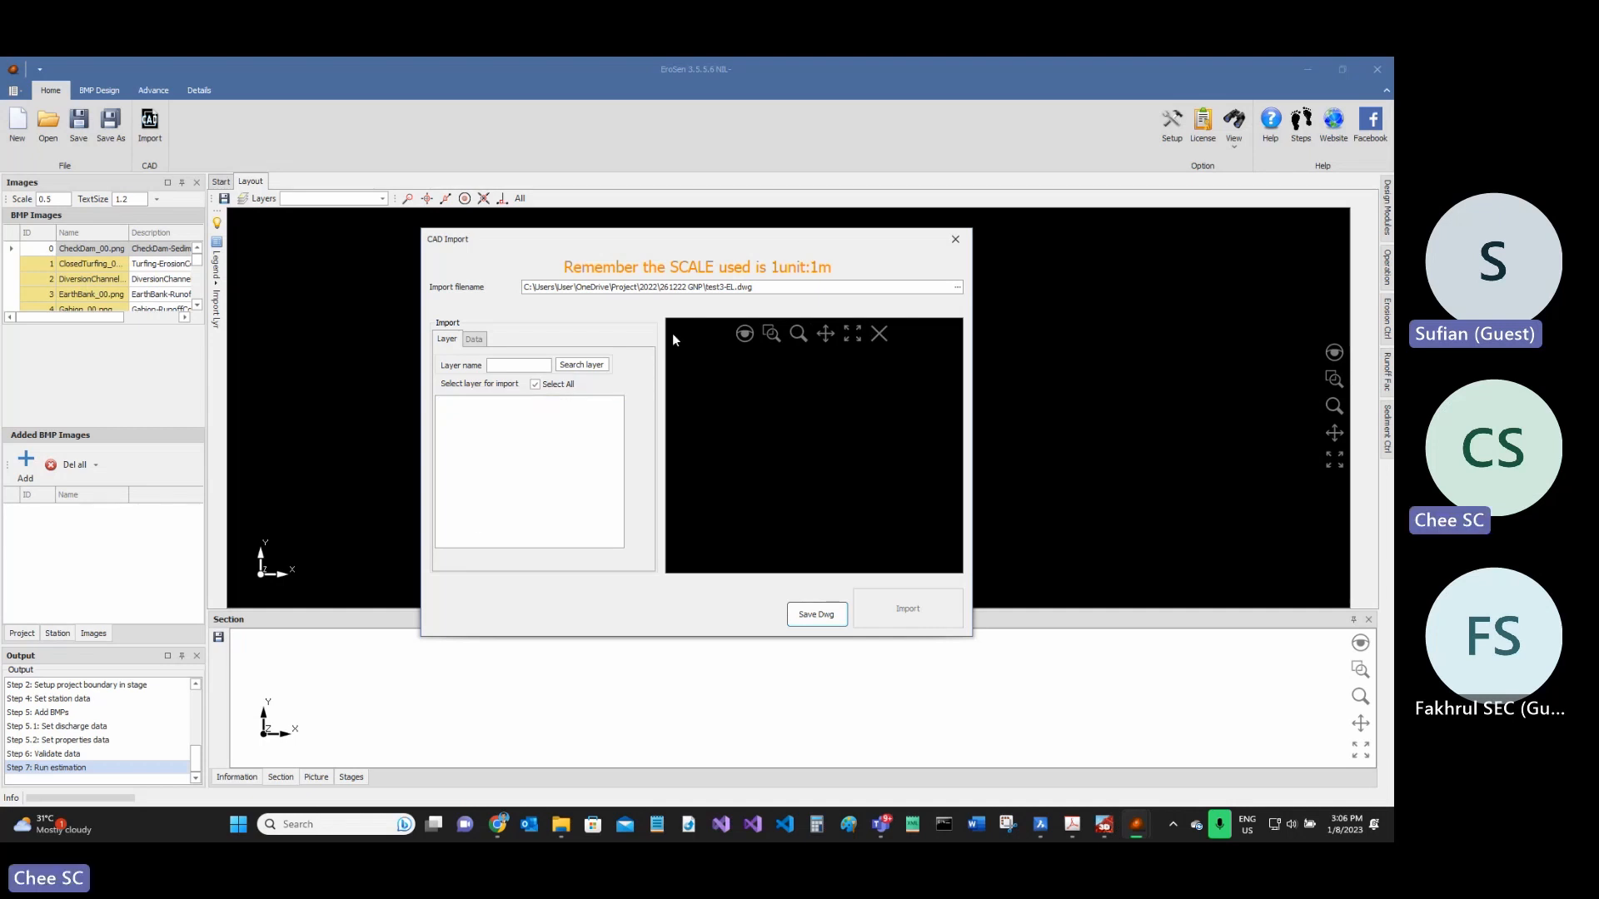
pyautogui.scroll(8, 751, 396)
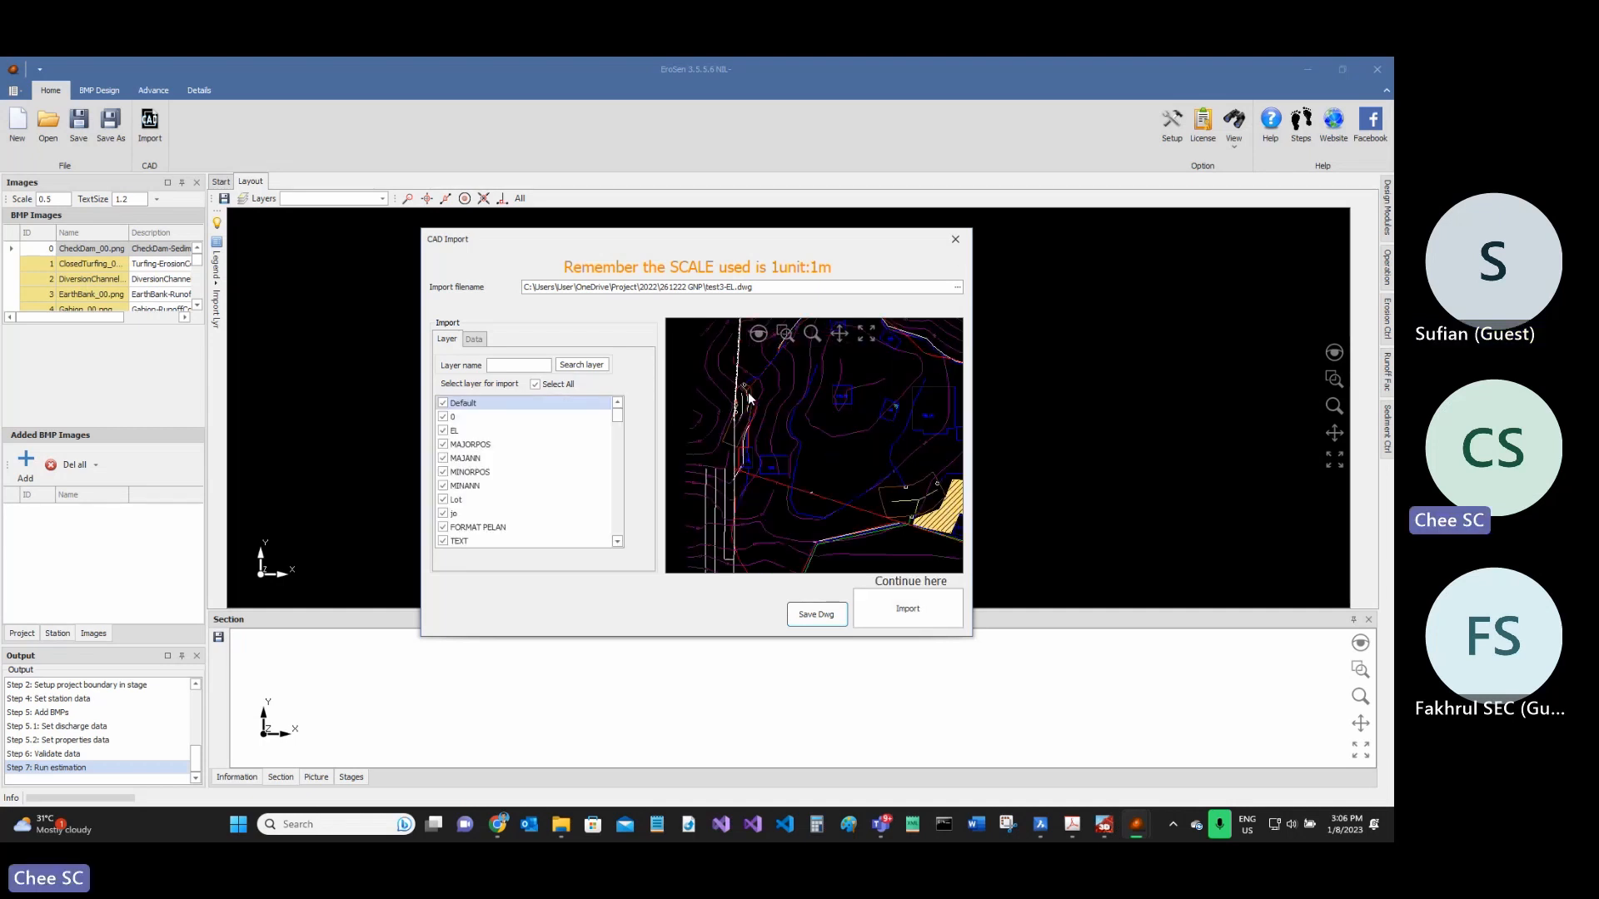
pyautogui.scroll(-6, 763, 419)
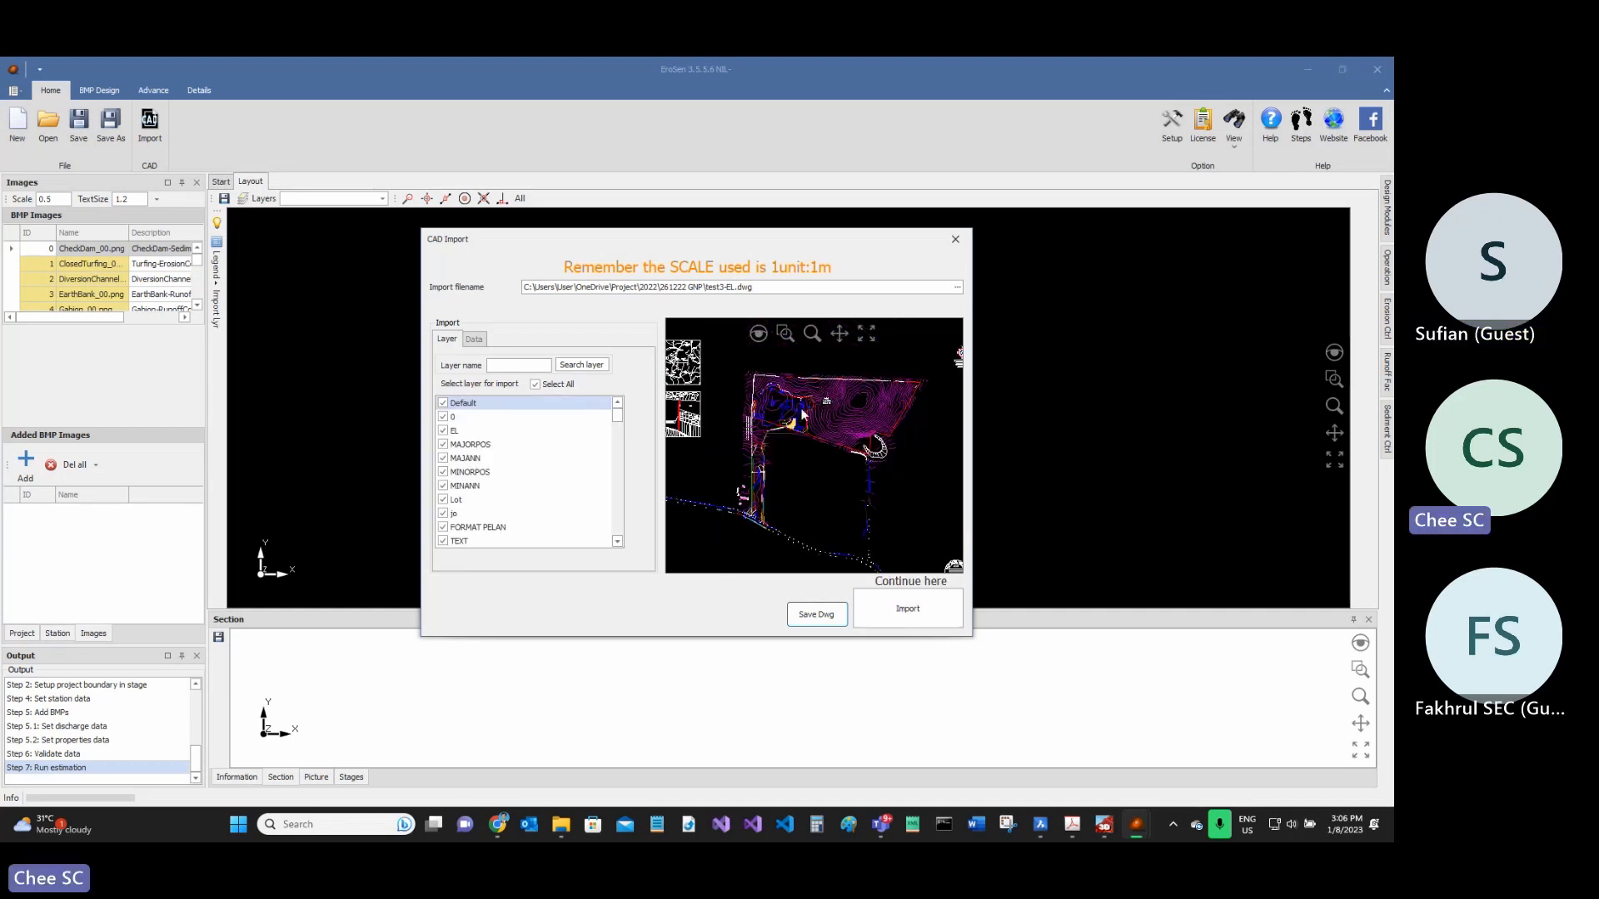
# - Import the drawing with all layers selected, dismiss the import reports and decline the ZeonEarth data import
pyautogui.click(893, 605)
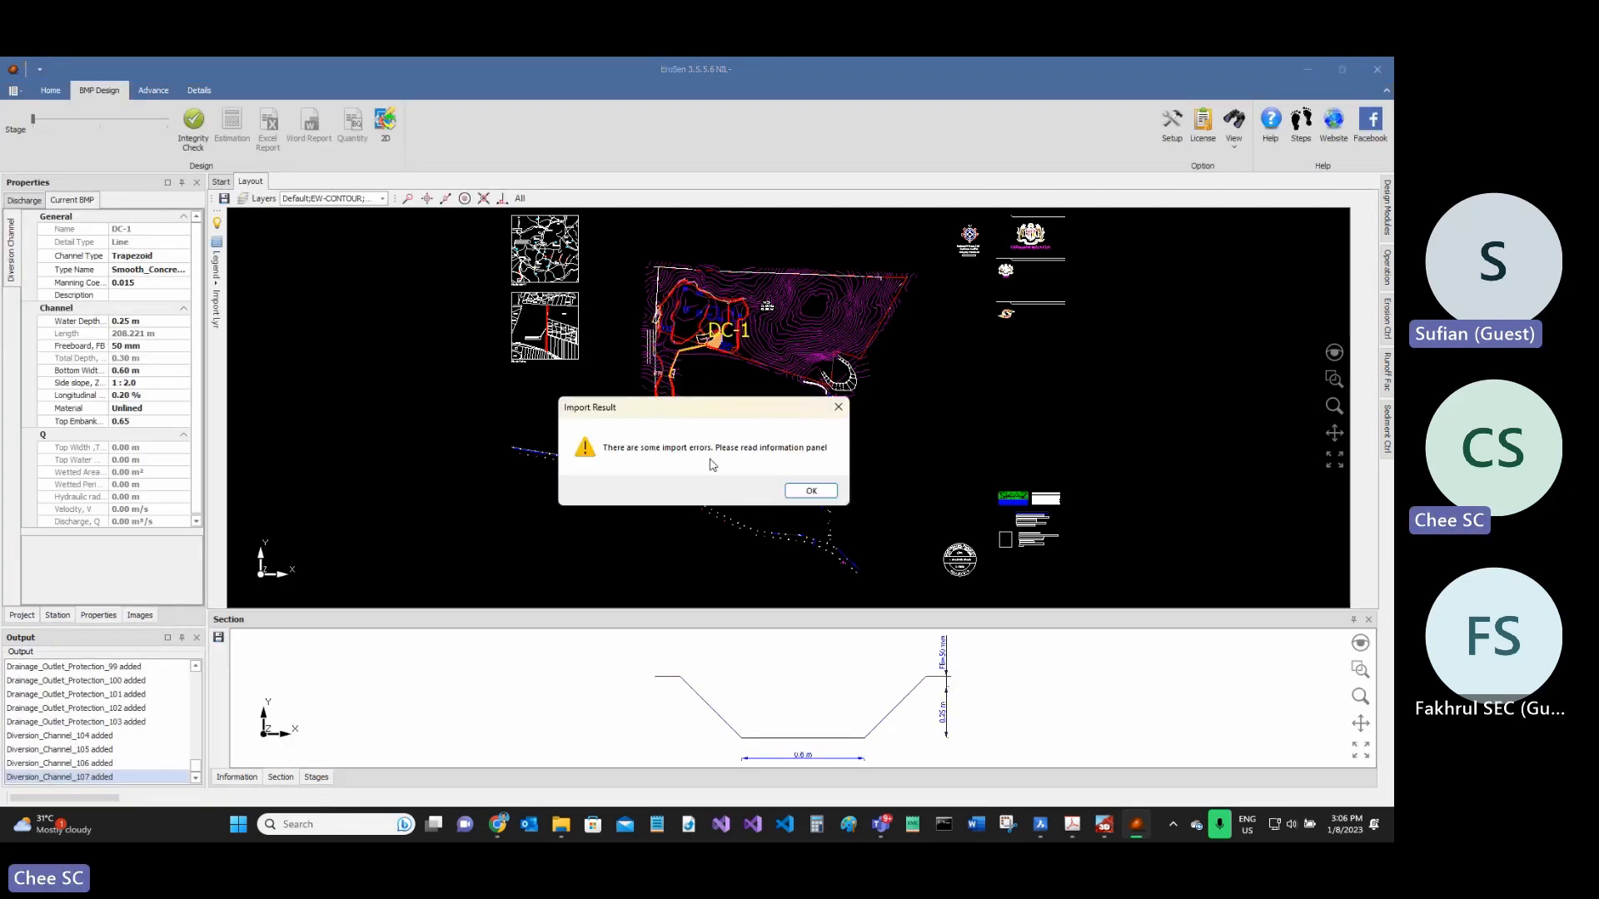
pyautogui.click(808, 493)
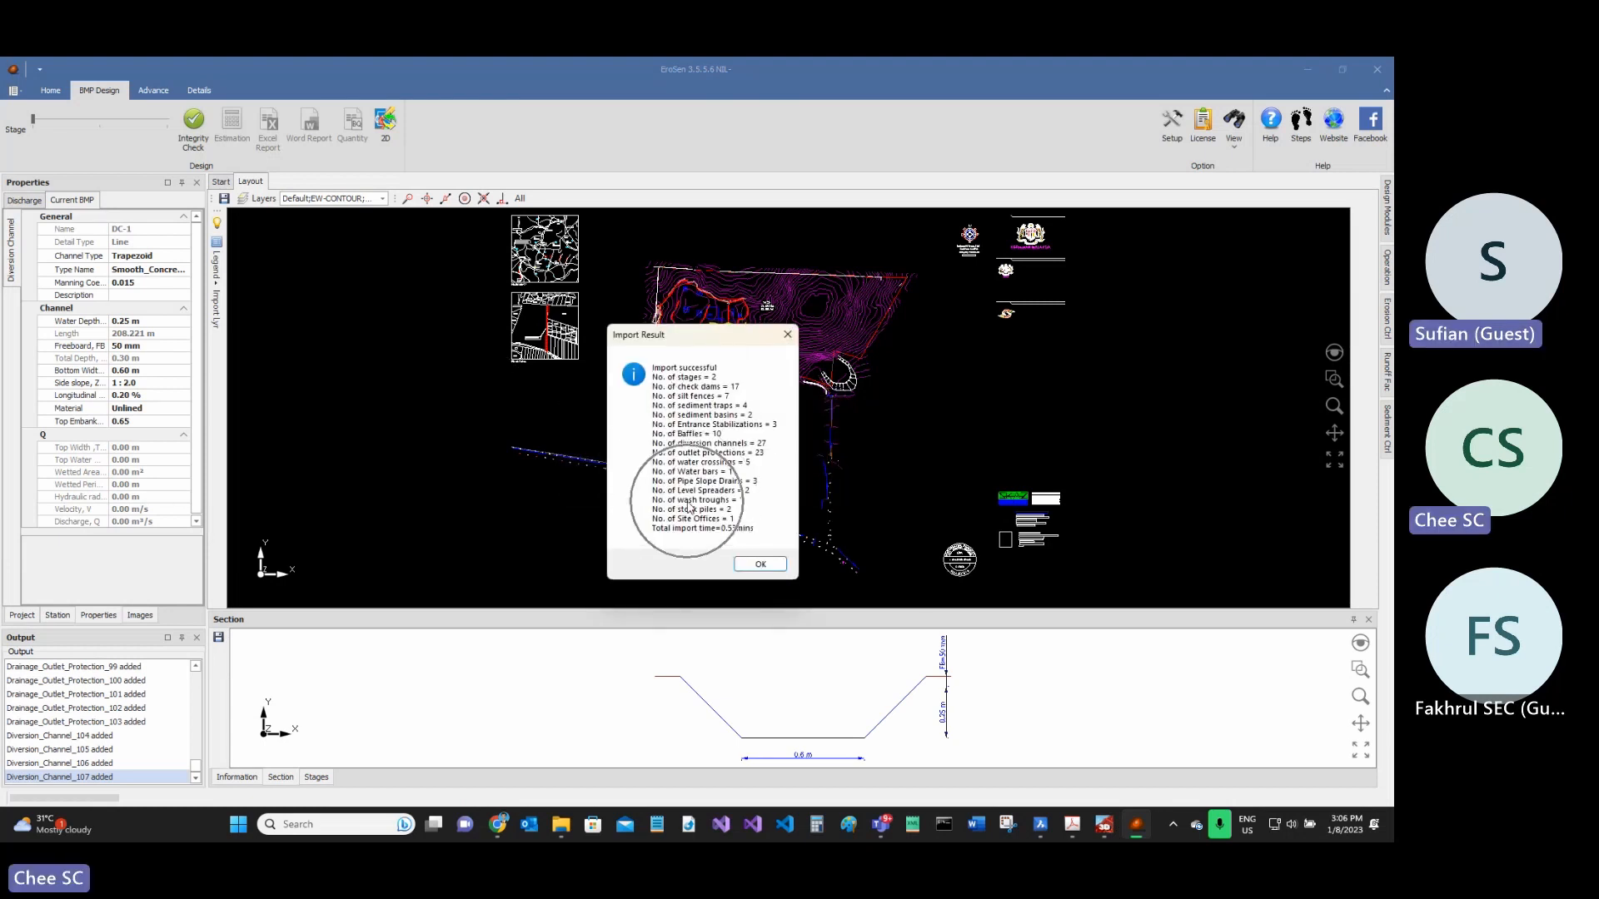
pyautogui.click(756, 564)
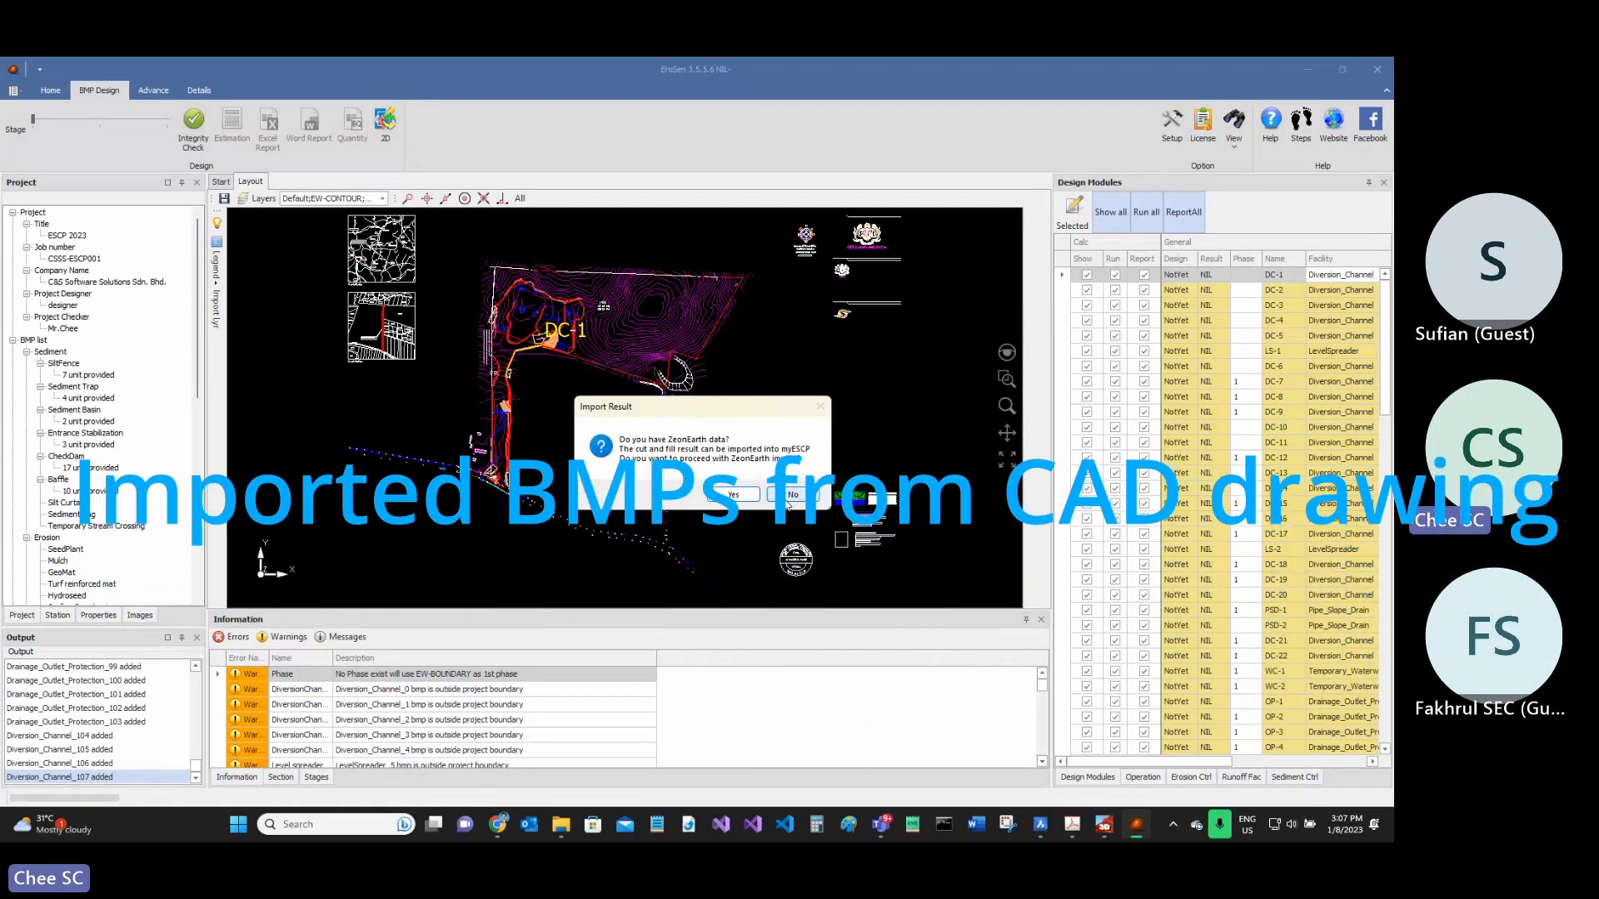
pyautogui.click(792, 494)
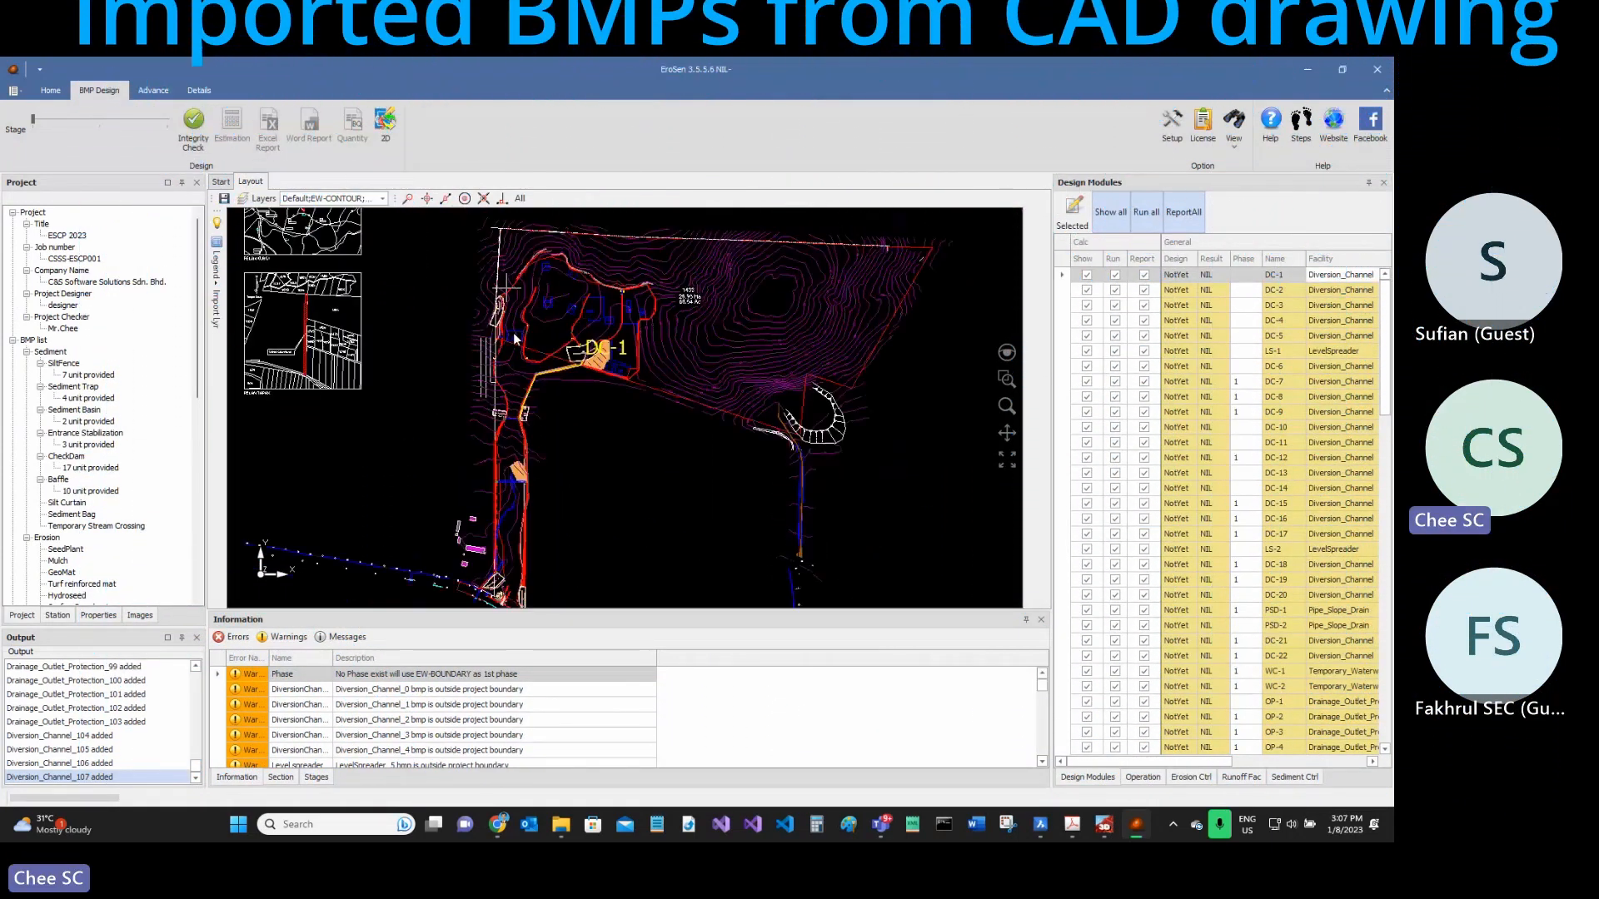
# - Switch the layout to the myESCP view so only the BMPs are drawn without the CAD background
pyautogui.scroll(3, 513, 333)
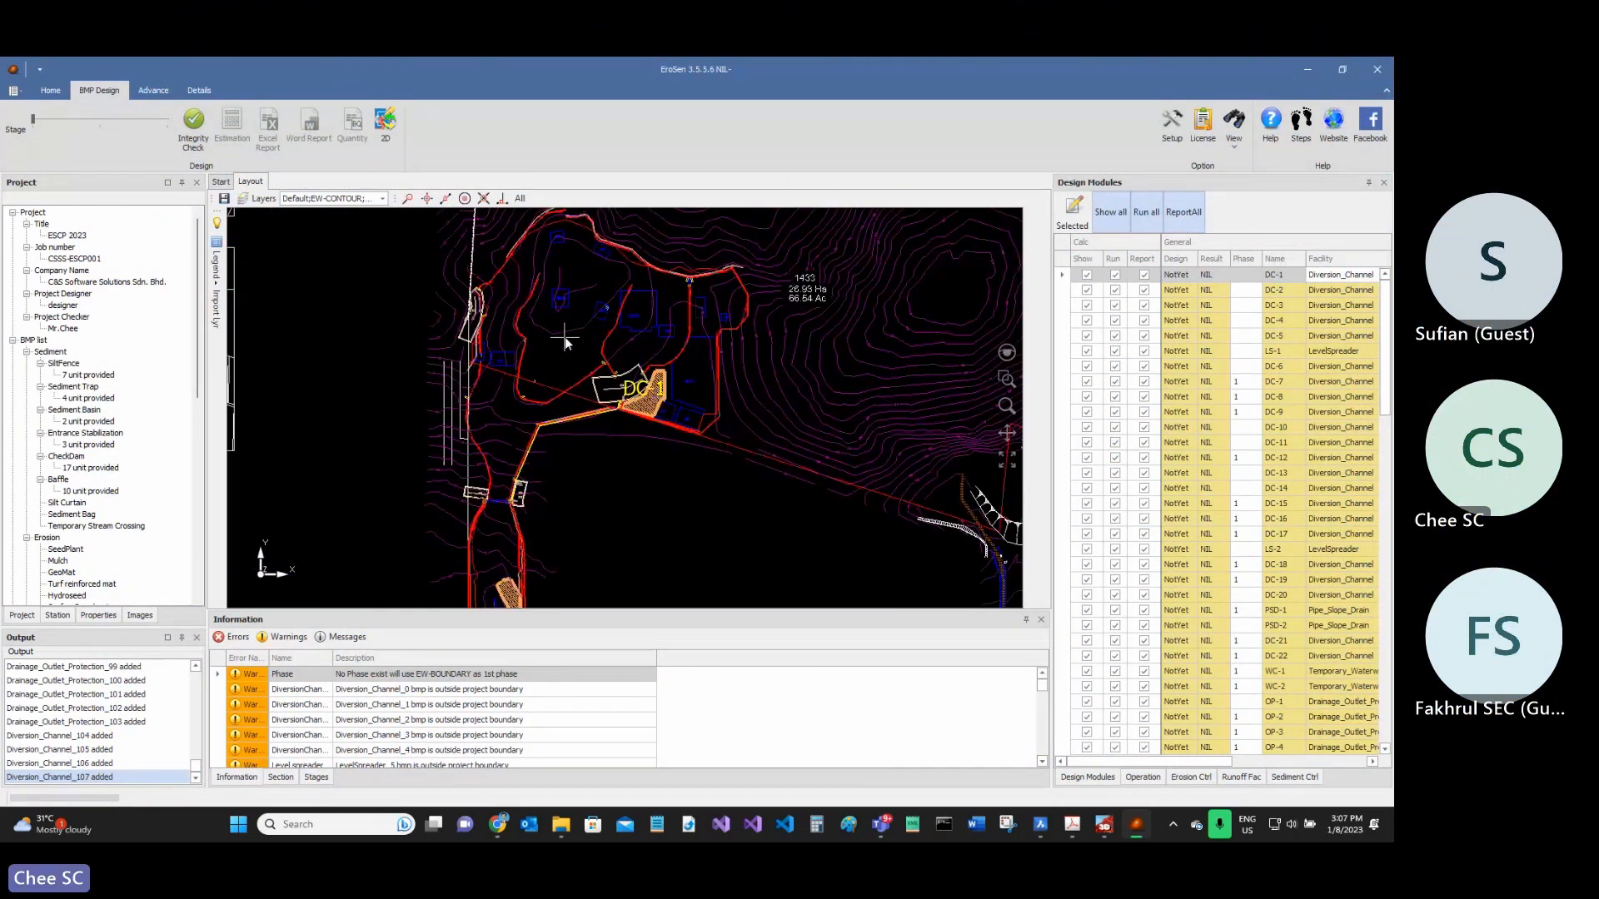
pyautogui.press('space')
pyautogui.scroll(-3, 613, 343)
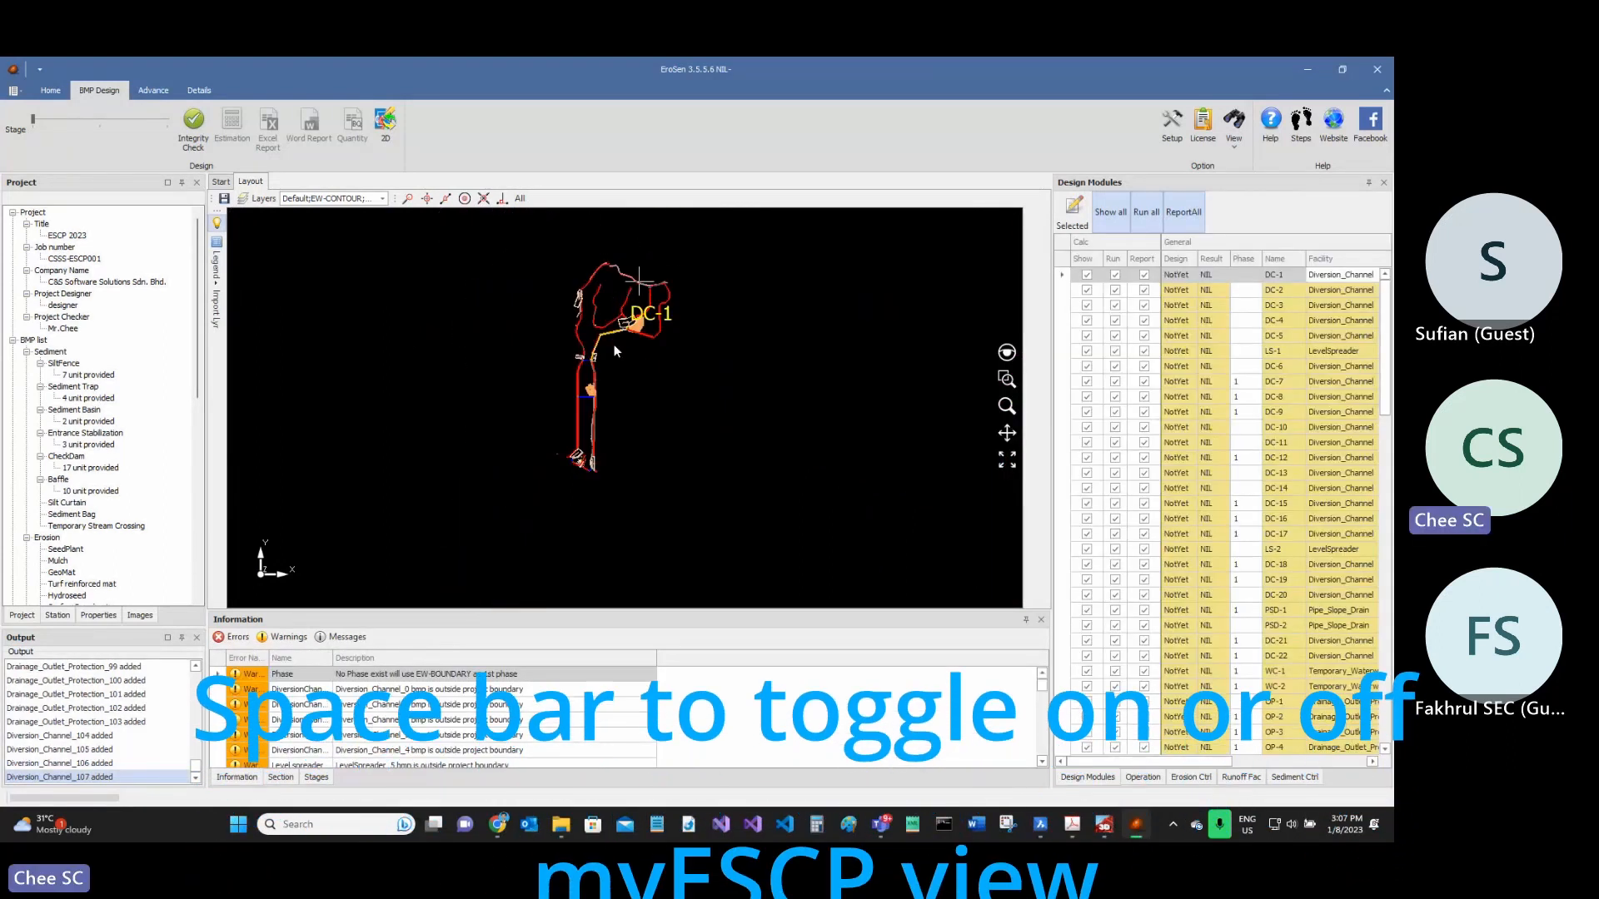
# - Examine the imported BMPs in the layout, including the flow arrows along the diversion channels
pyautogui.scroll(5, 613, 343)
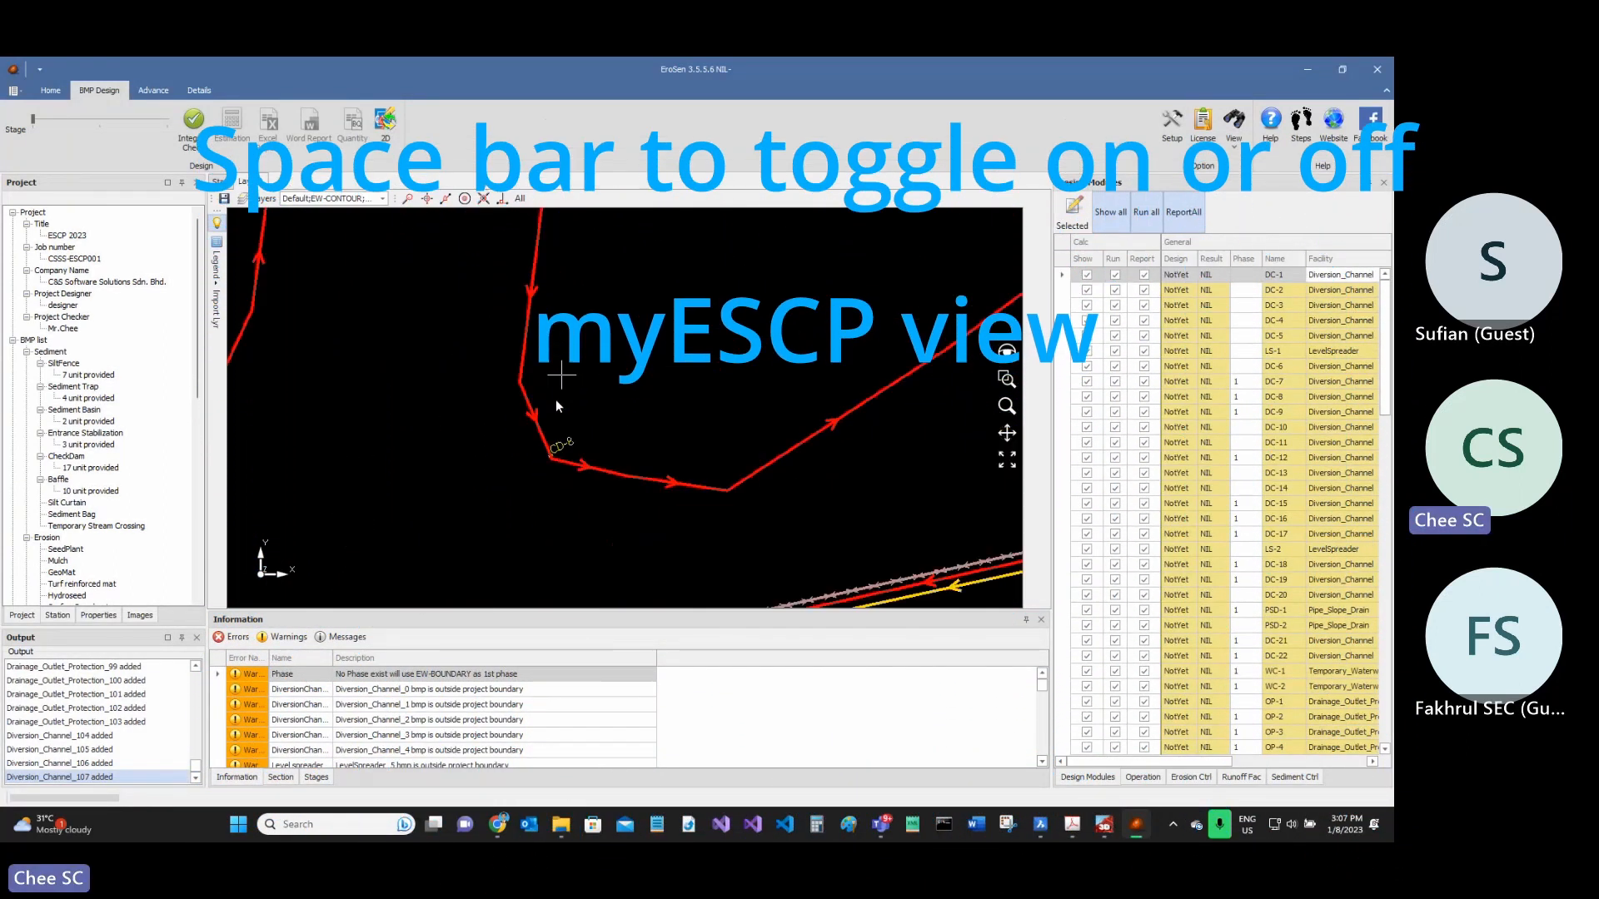
pyautogui.moveTo(556, 400); pyautogui.dragTo(558, 426)
pyautogui.scroll(-5, 574, 432)
pyautogui.scroll(2, 540, 531)
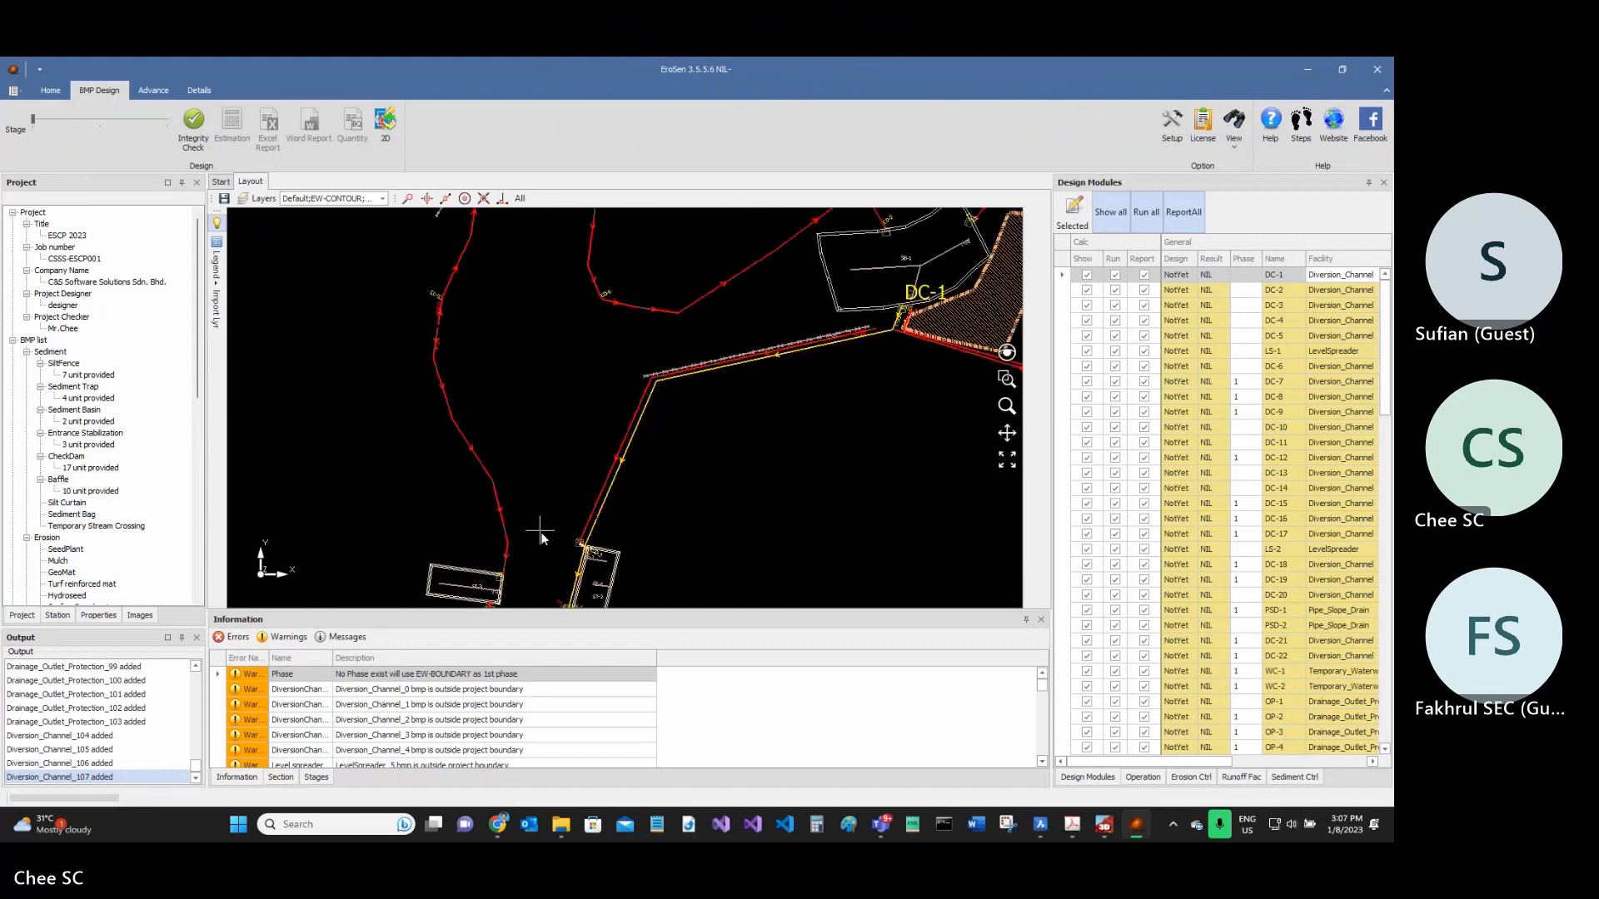
pyautogui.scroll(4, 653, 533)
pyautogui.scroll(-4, 653, 533)
pyautogui.scroll(3, 624, 458)
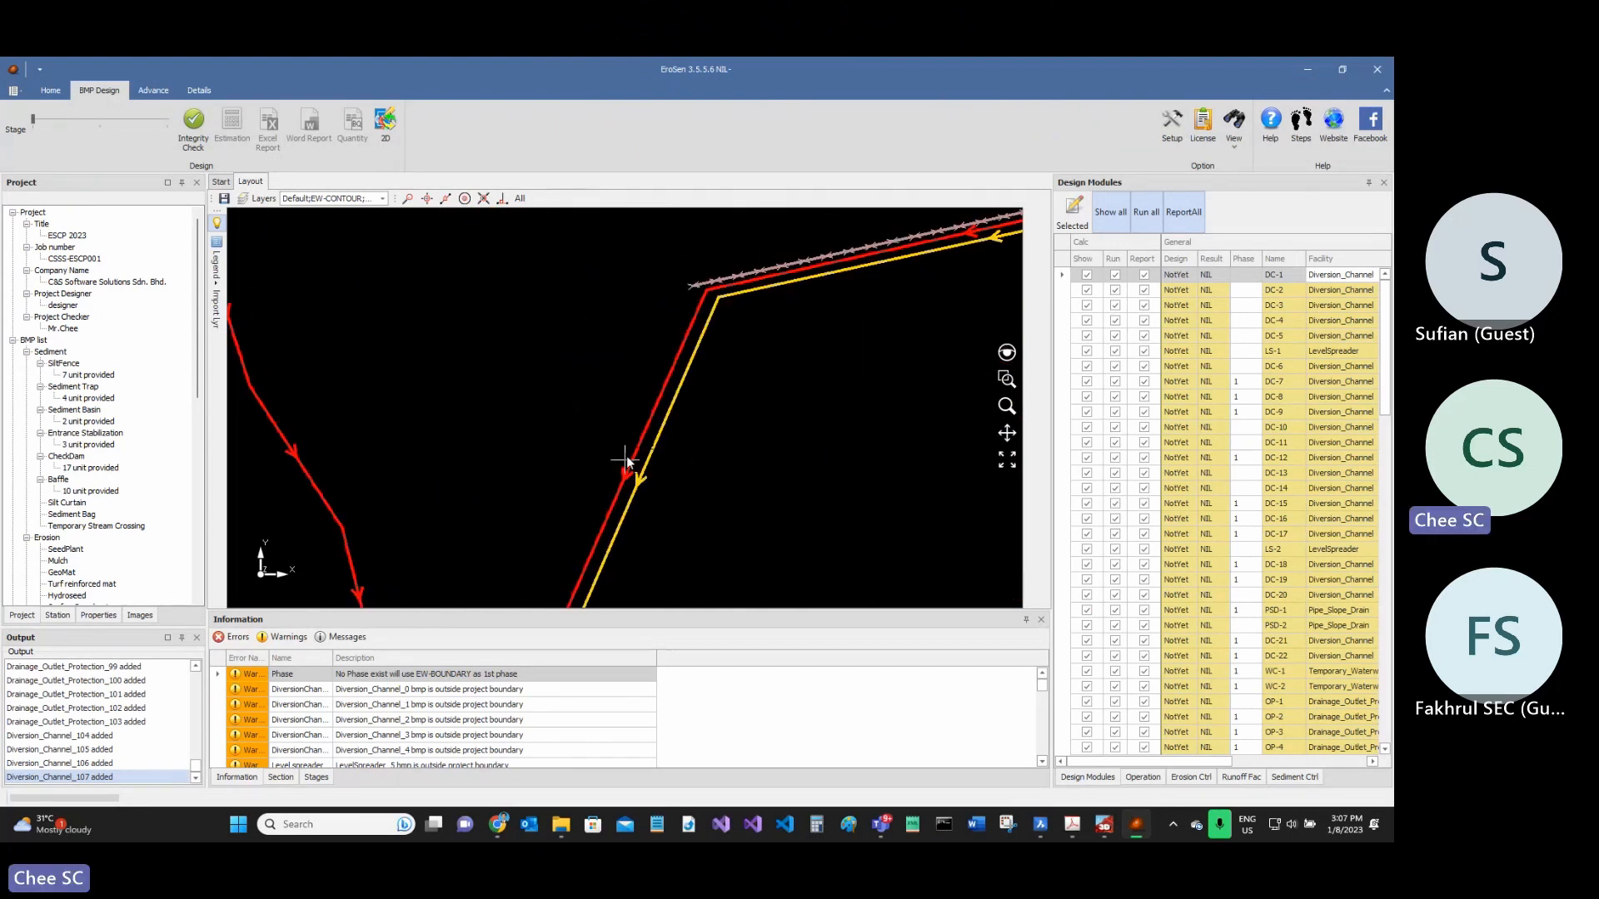
pyautogui.scroll(-5, 633, 445)
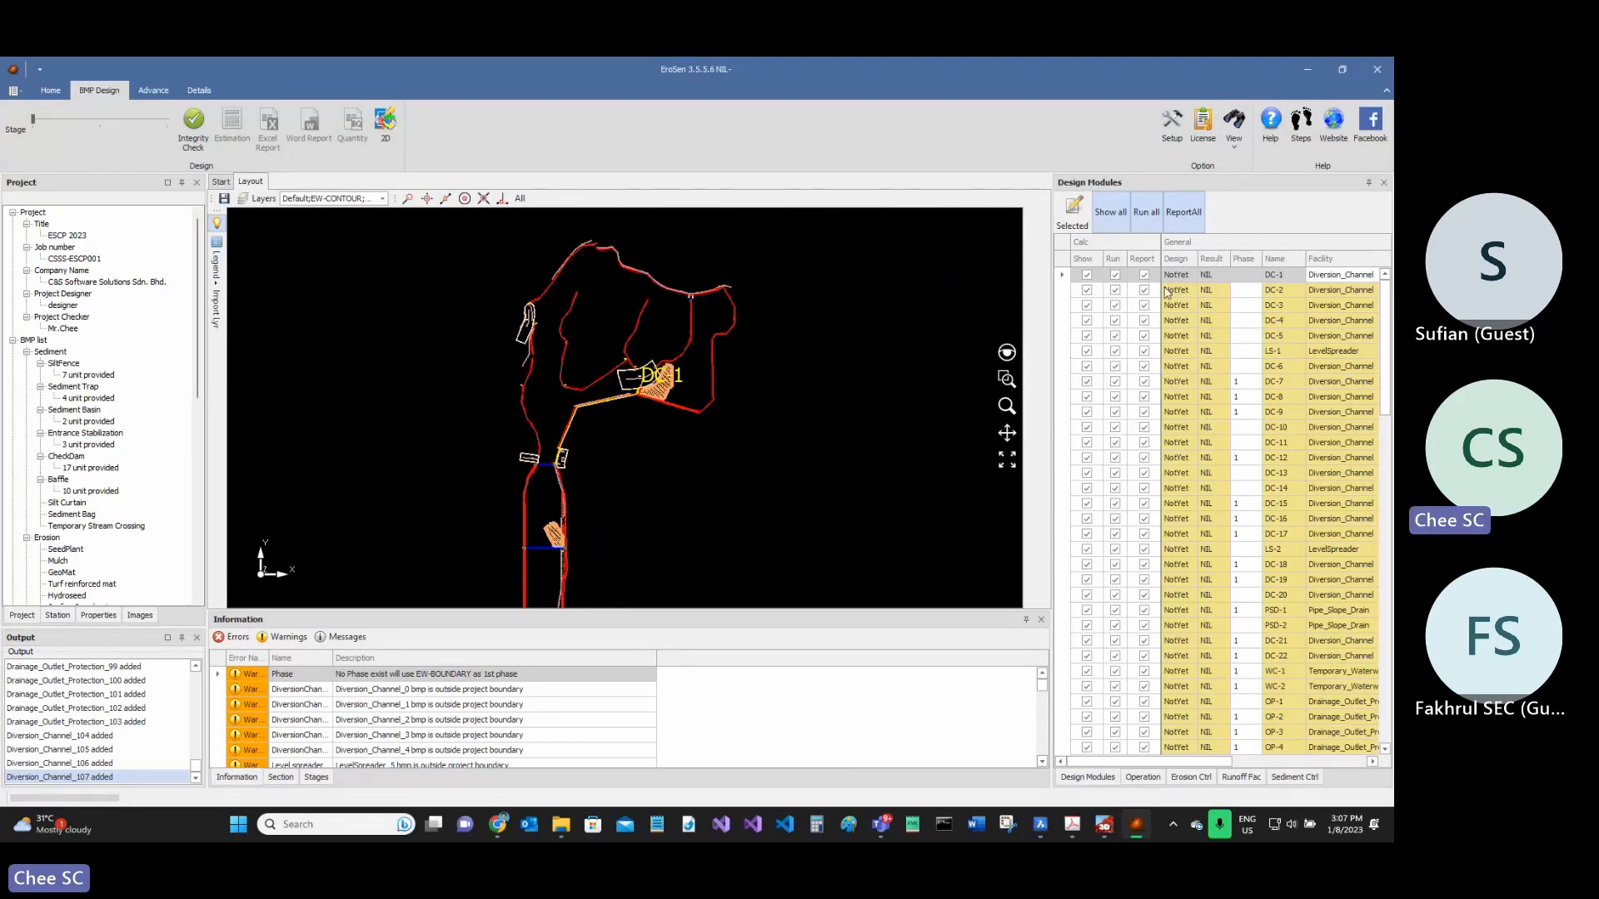
# - Step through the BMP list from the first diversion channels past LS-1 down to DC-14, locating each in the layout
pyautogui.click(1188, 308)
pyautogui.click(1189, 350)
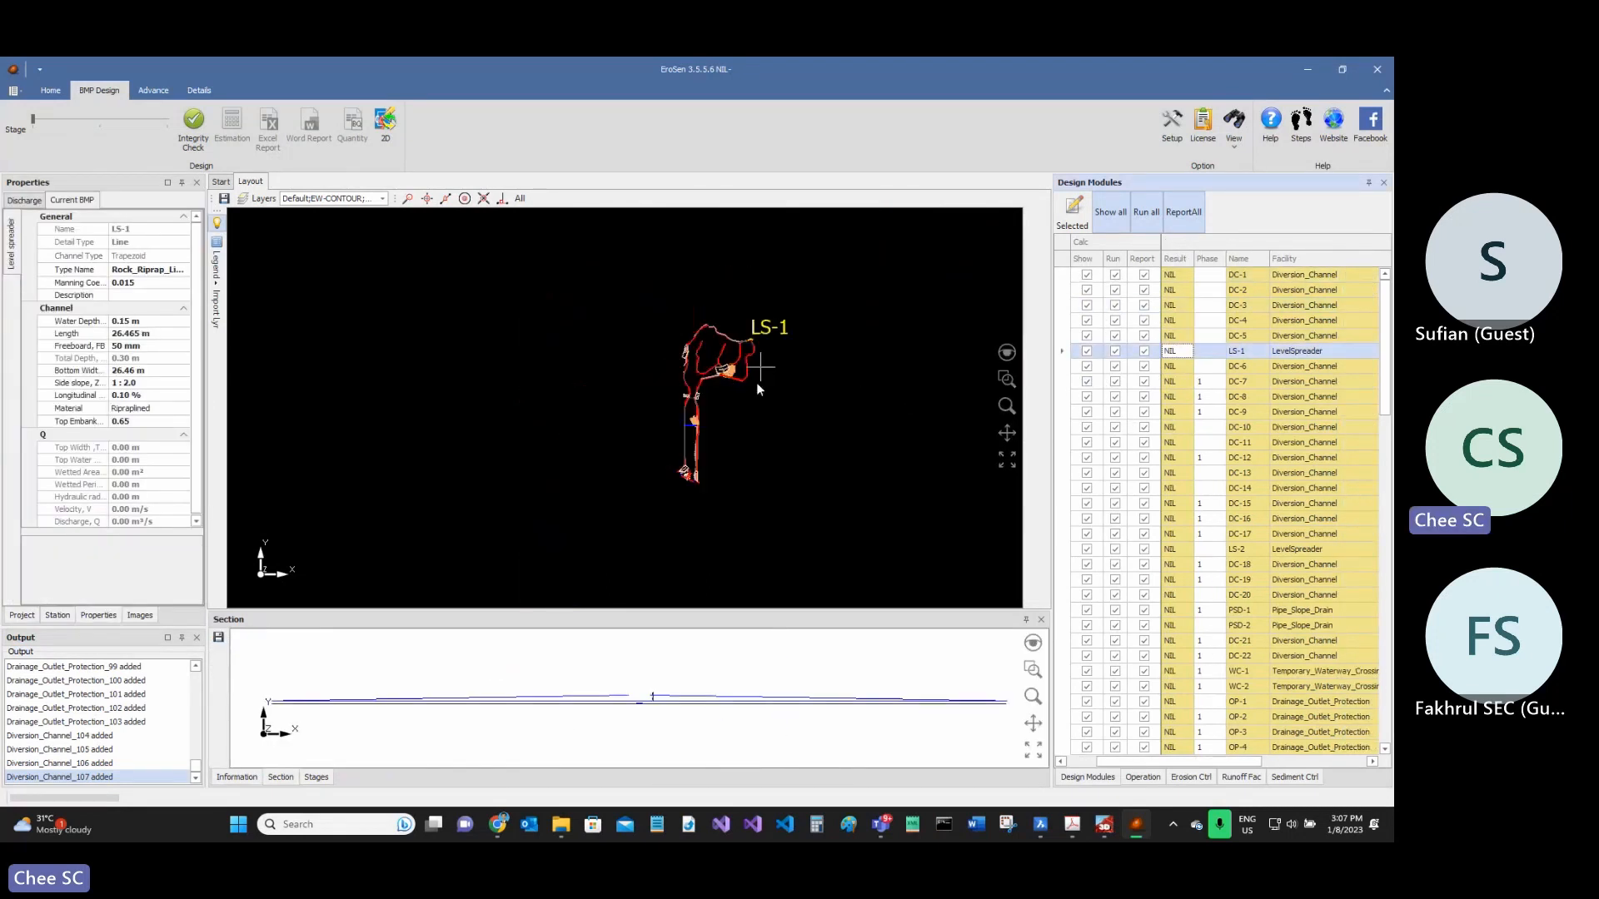
pyautogui.press('Down')
pyautogui.press('Down')
pyautogui.press('Down')
pyautogui.press('Down')
pyautogui.press('Down')
pyautogui.press('Down')
pyautogui.press('Down')
pyautogui.press('Down')
pyautogui.press('Down')
pyautogui.press('Right')
pyautogui.press('Right')
pyautogui.press('Right')
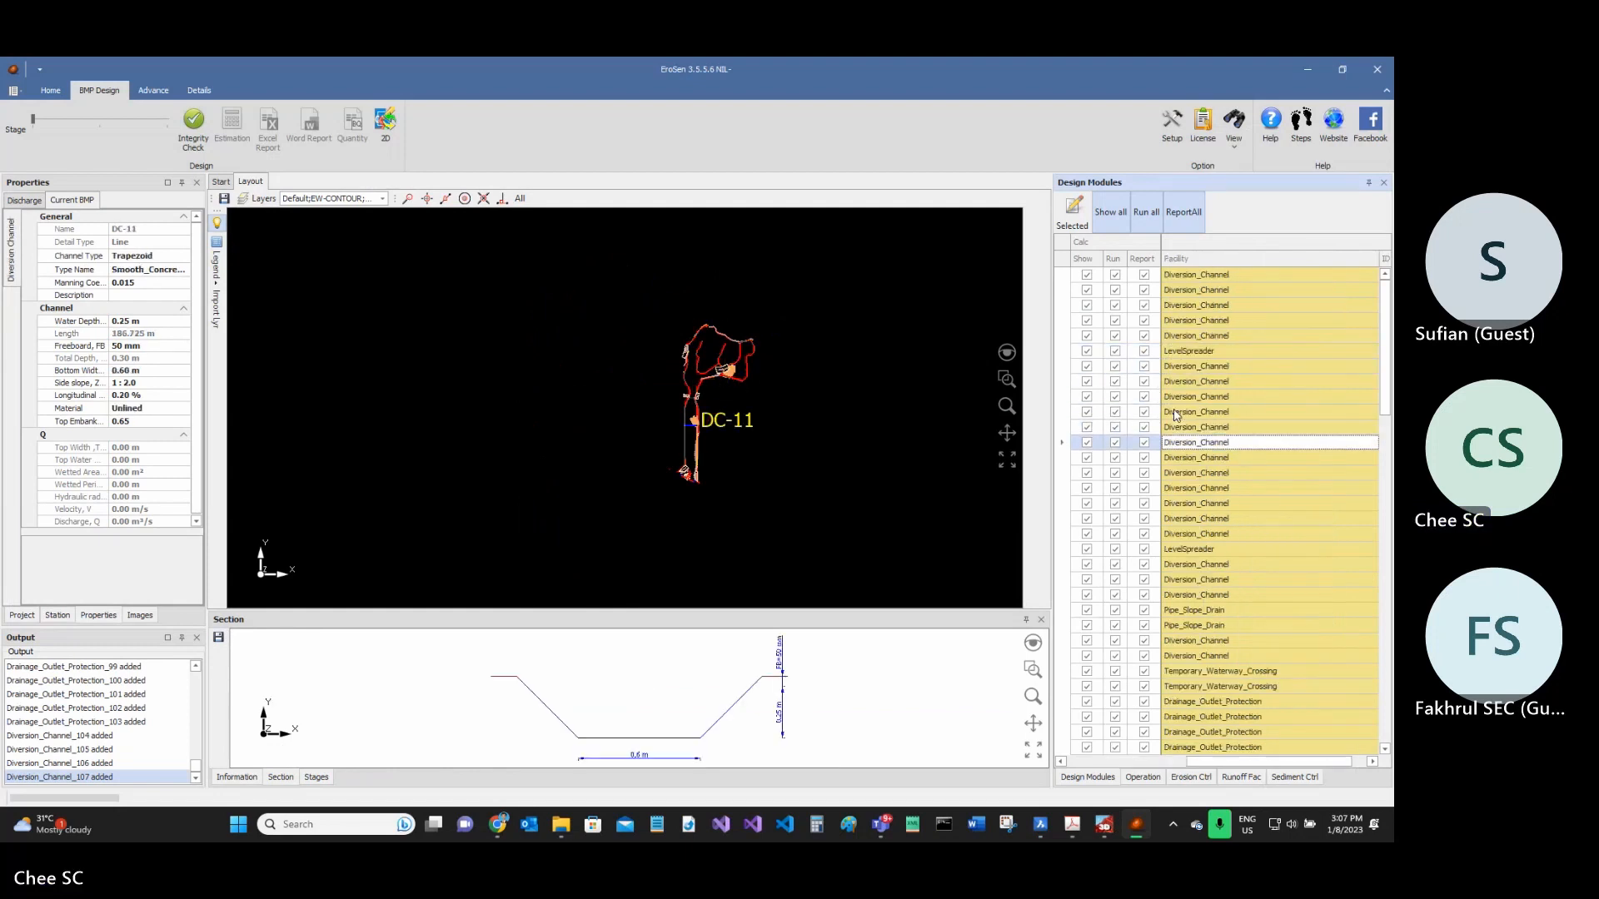
pyautogui.press('Down')
pyautogui.press('Down')
pyautogui.press('Down')
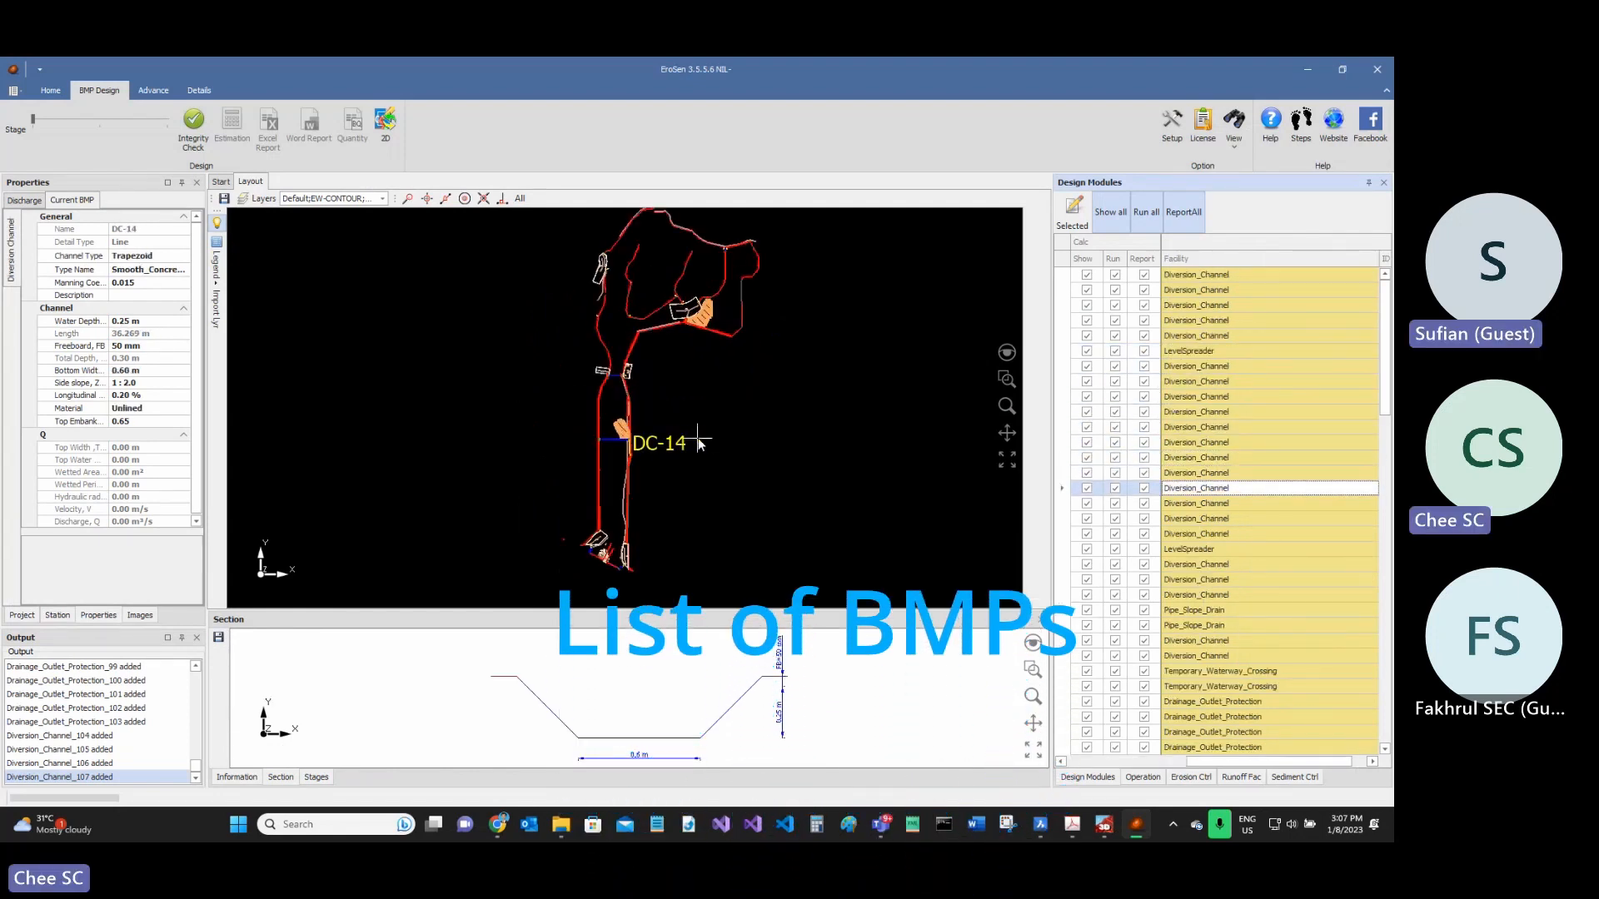
# - Inspect diversion channels DC-14 and DC-19 and their surroundings up close in the layout
pyautogui.click(1209, 493)
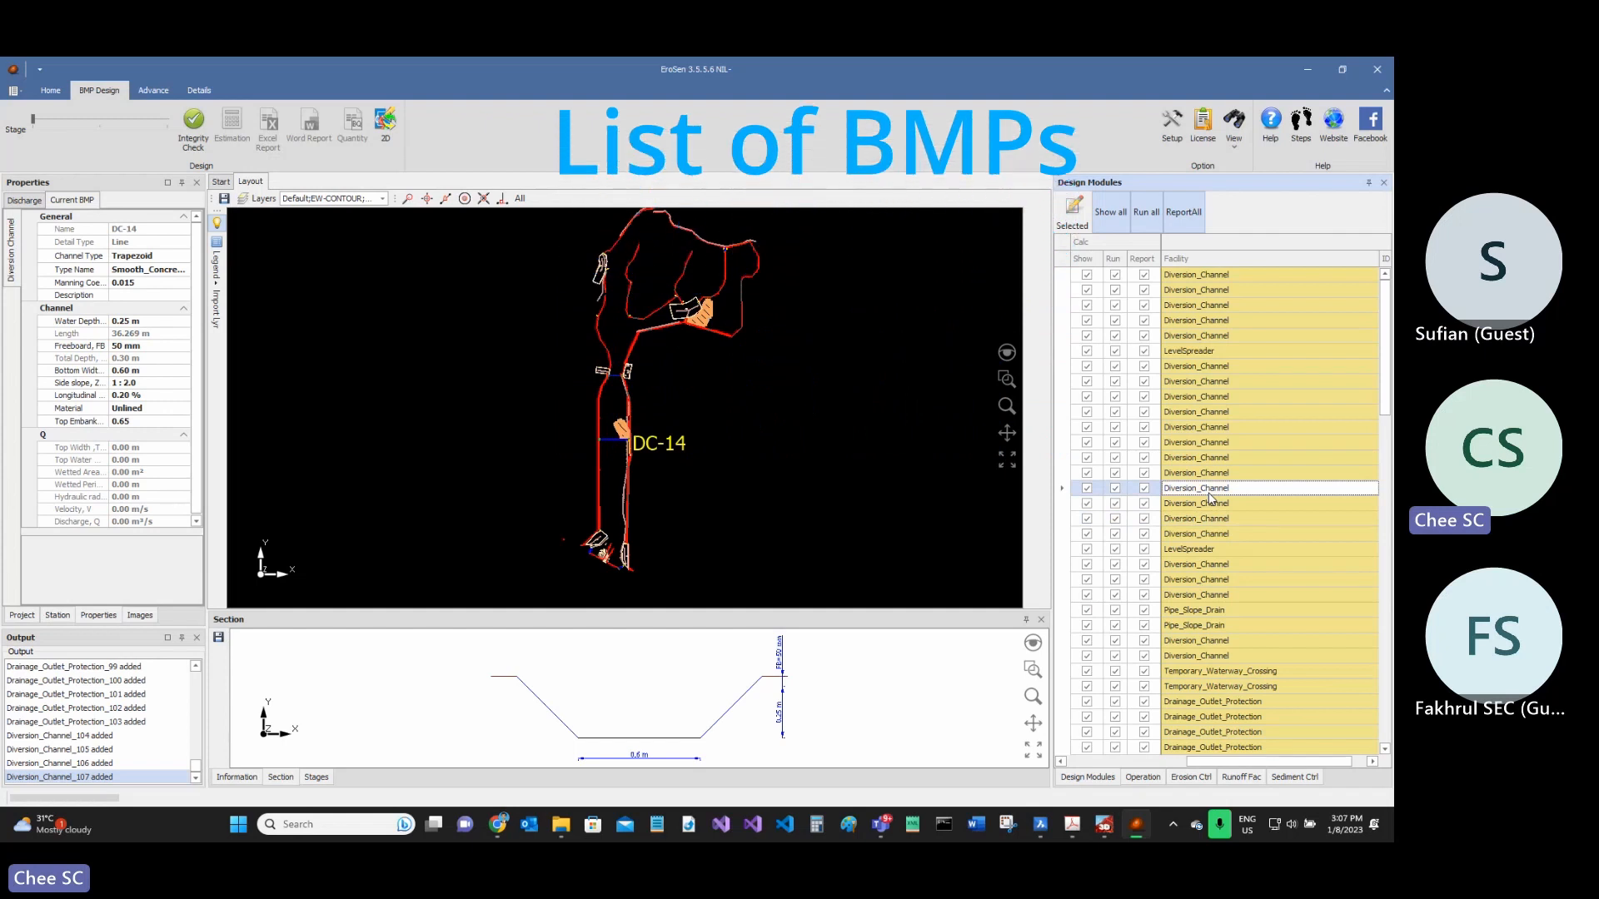
pyautogui.scroll(5, 653, 463)
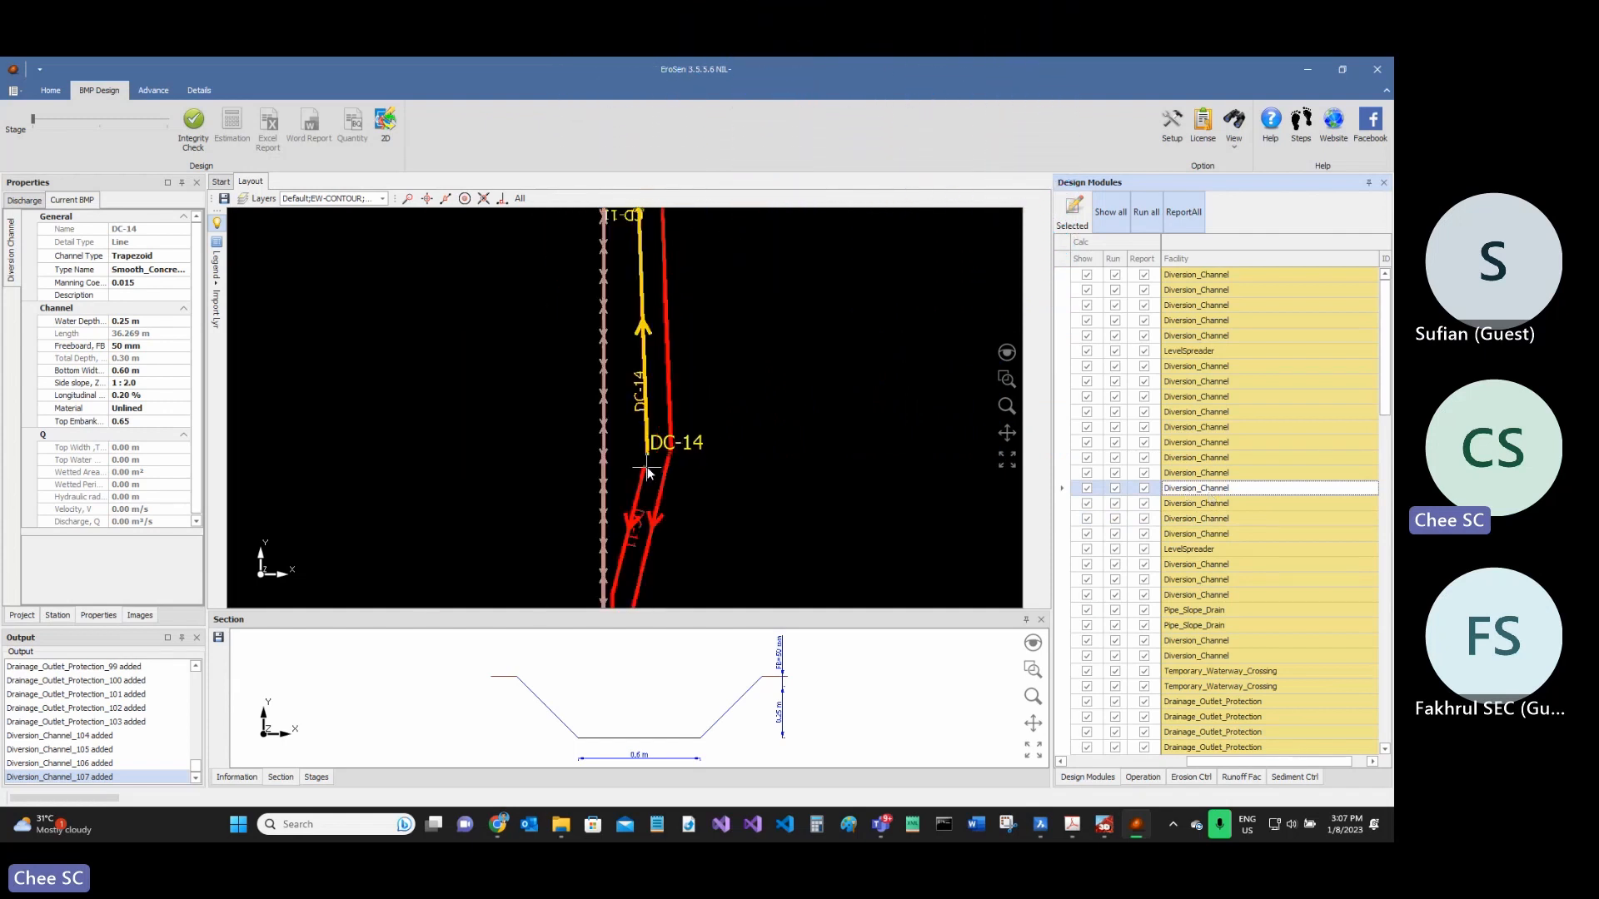
pyautogui.click(1201, 535)
pyautogui.click(1197, 581)
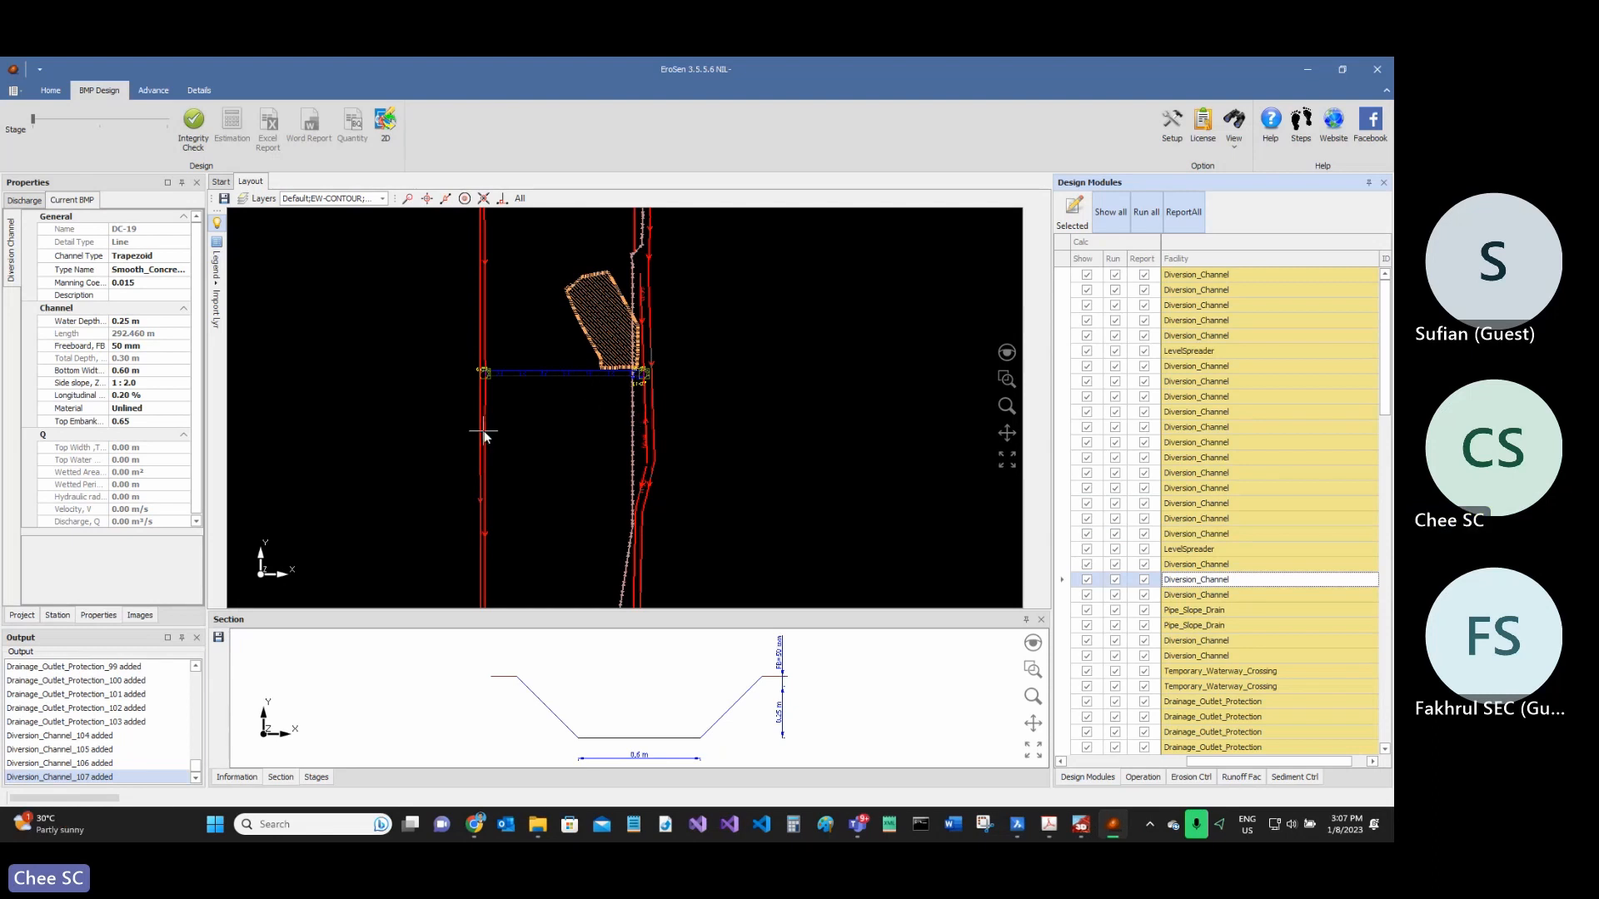
pyautogui.scroll(-4, 483, 433)
pyautogui.scroll(2, 520, 357)
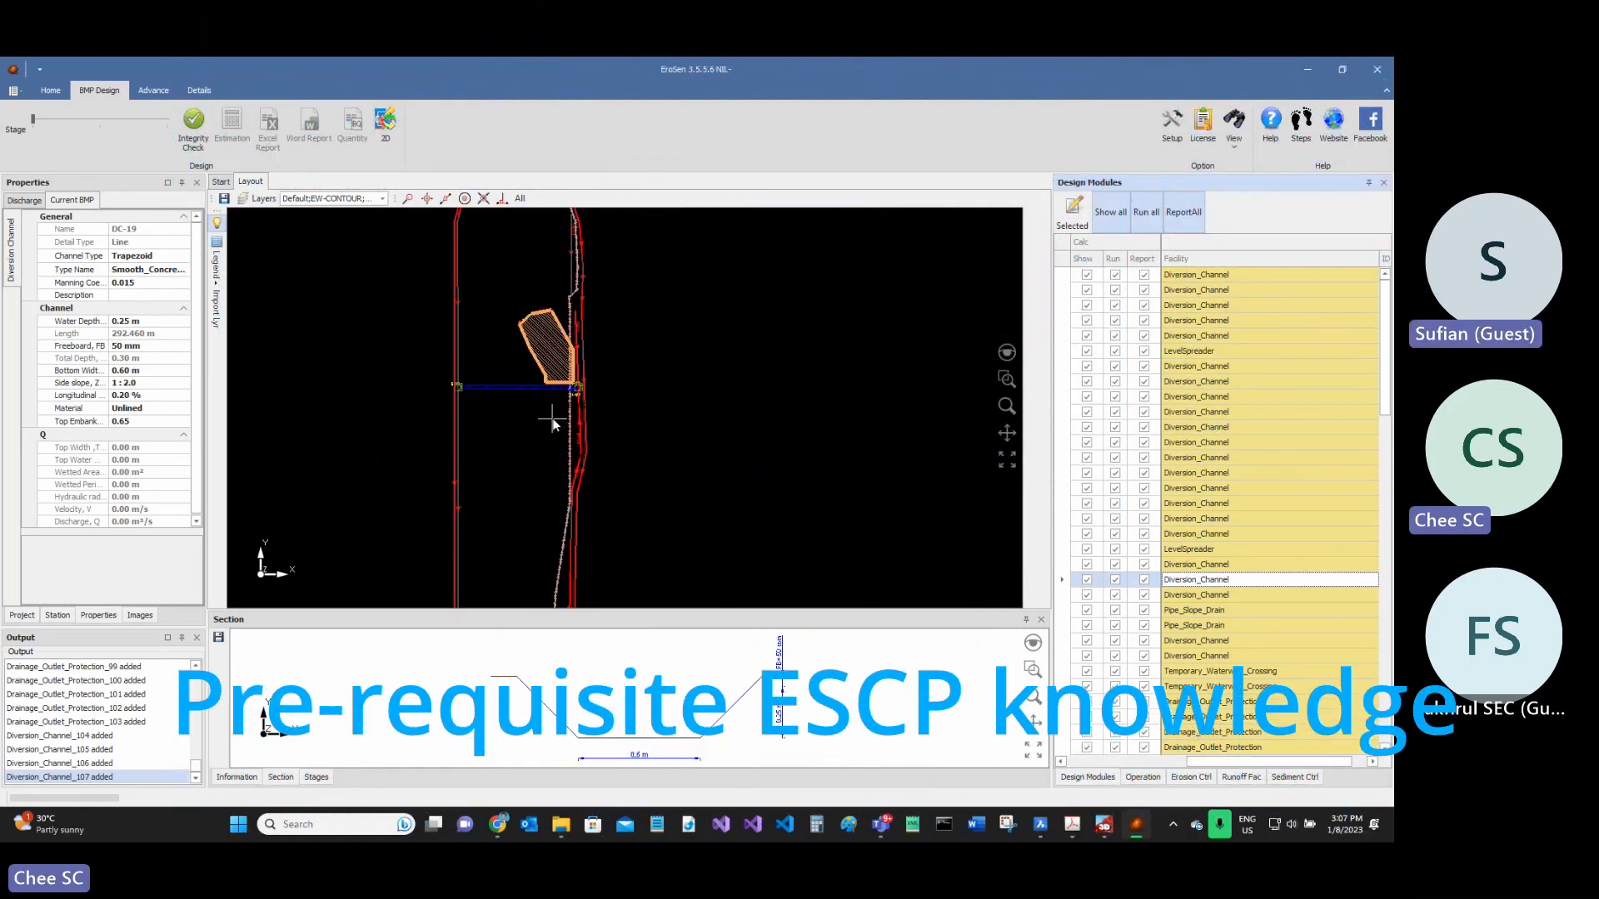
pyautogui.scroll(-3, 605, 428)
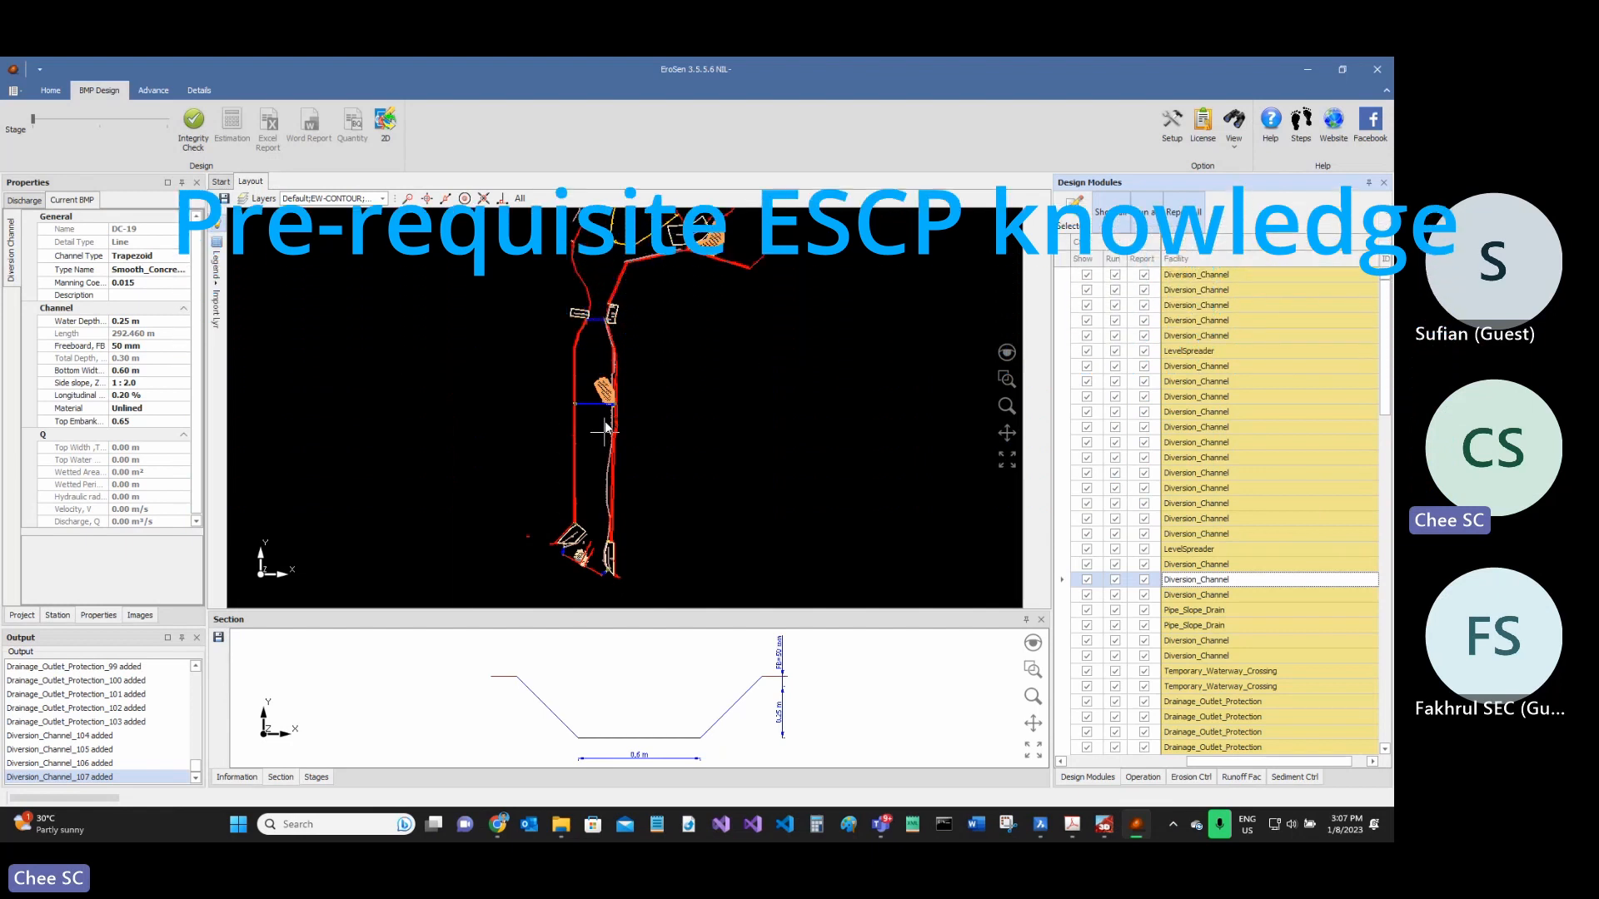
# - Select a pipe slope drain, channel DC-22 and waterway crossing WC-1 in the BMP list to locate them in the layout
pyautogui.click(1249, 612)
pyautogui.click(1231, 656)
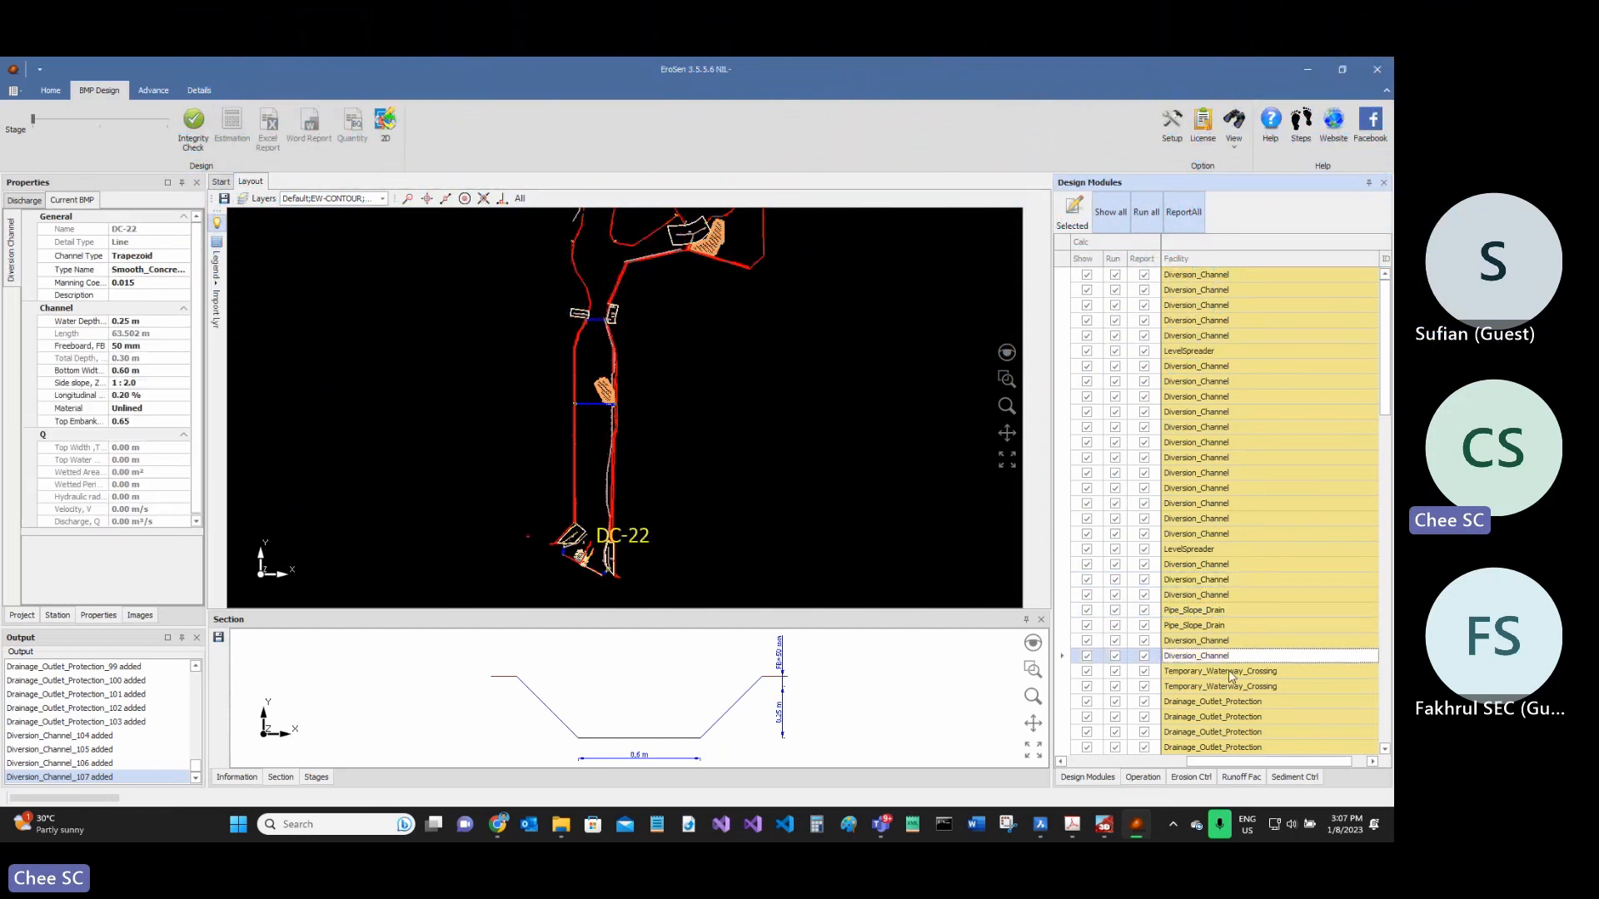
pyautogui.click(1231, 673)
pyautogui.scroll(5, 671, 423)
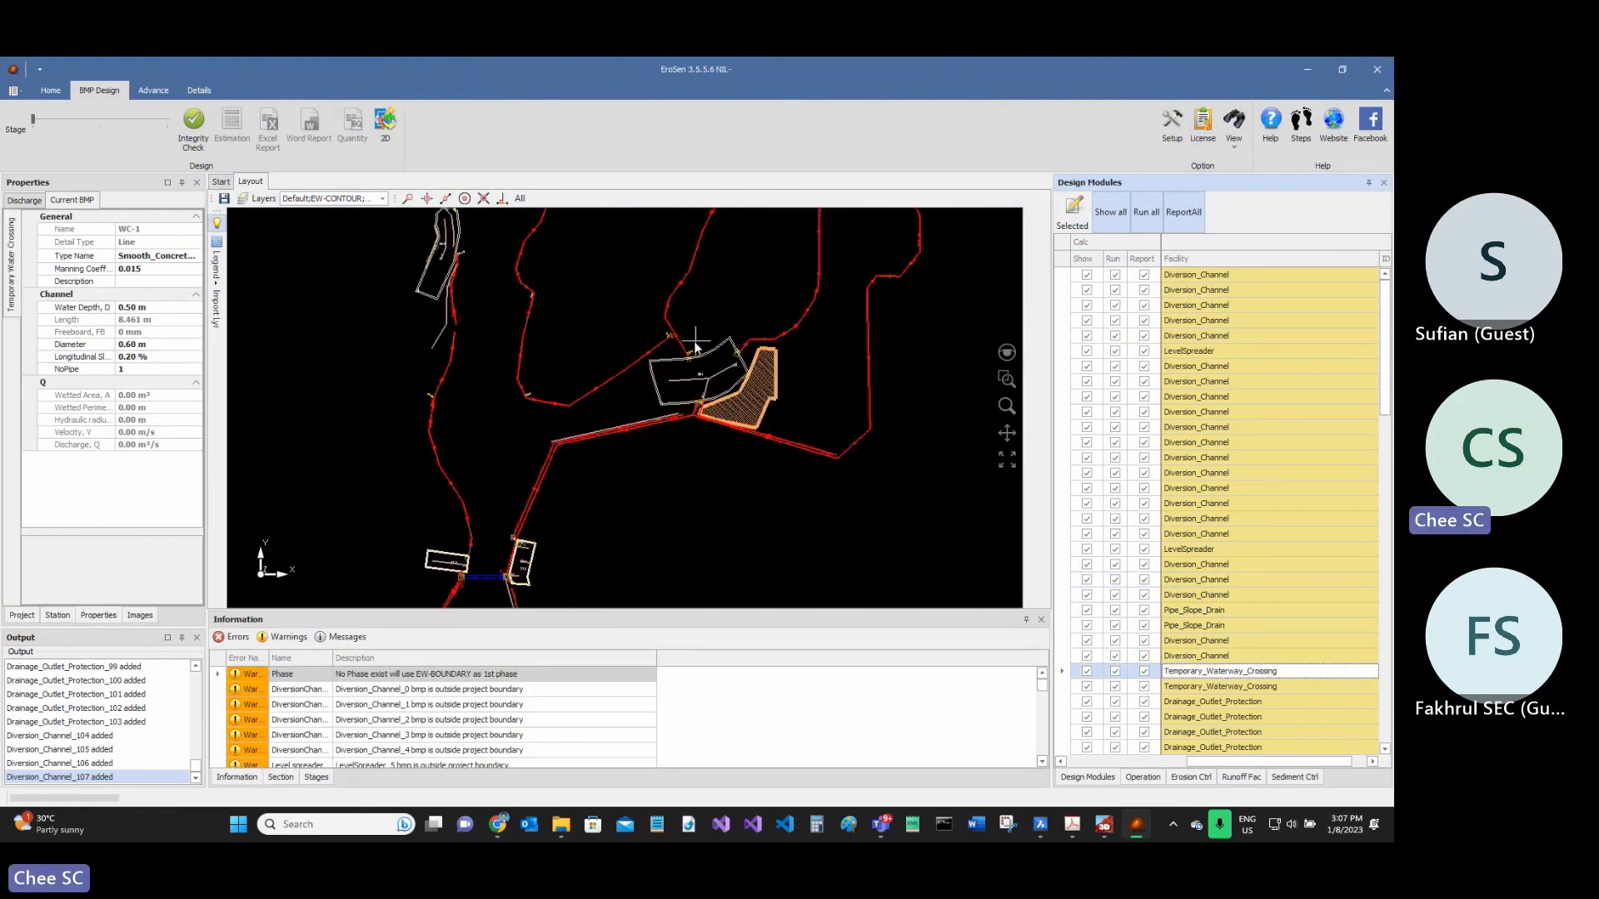
pyautogui.scroll(-3, 674, 421)
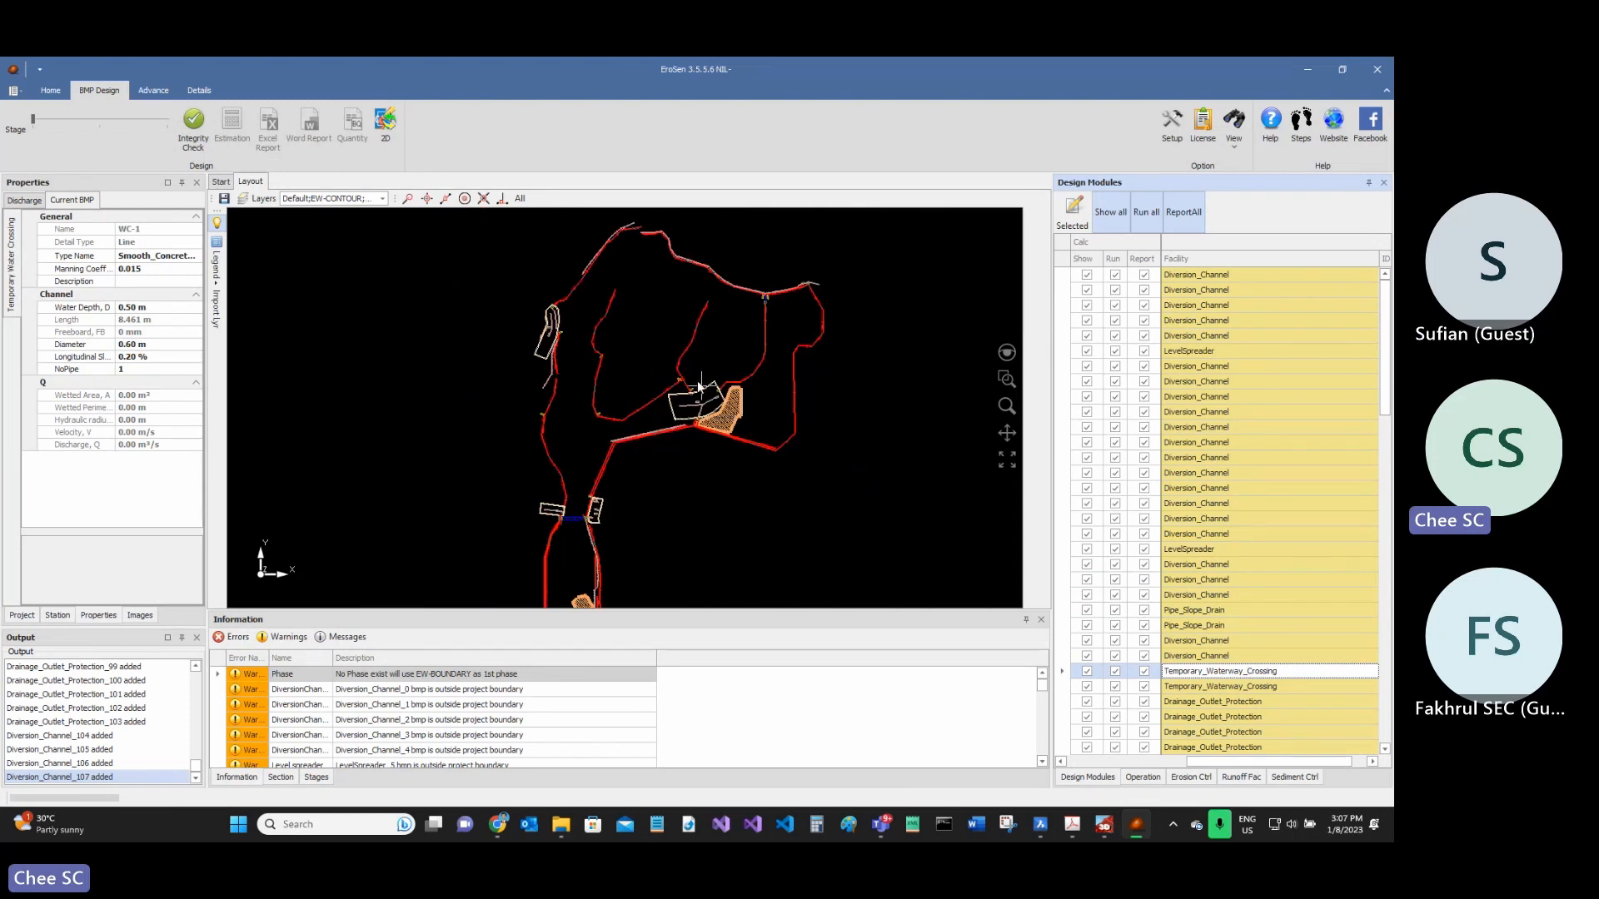
pyautogui.scroll(-2, 699, 387)
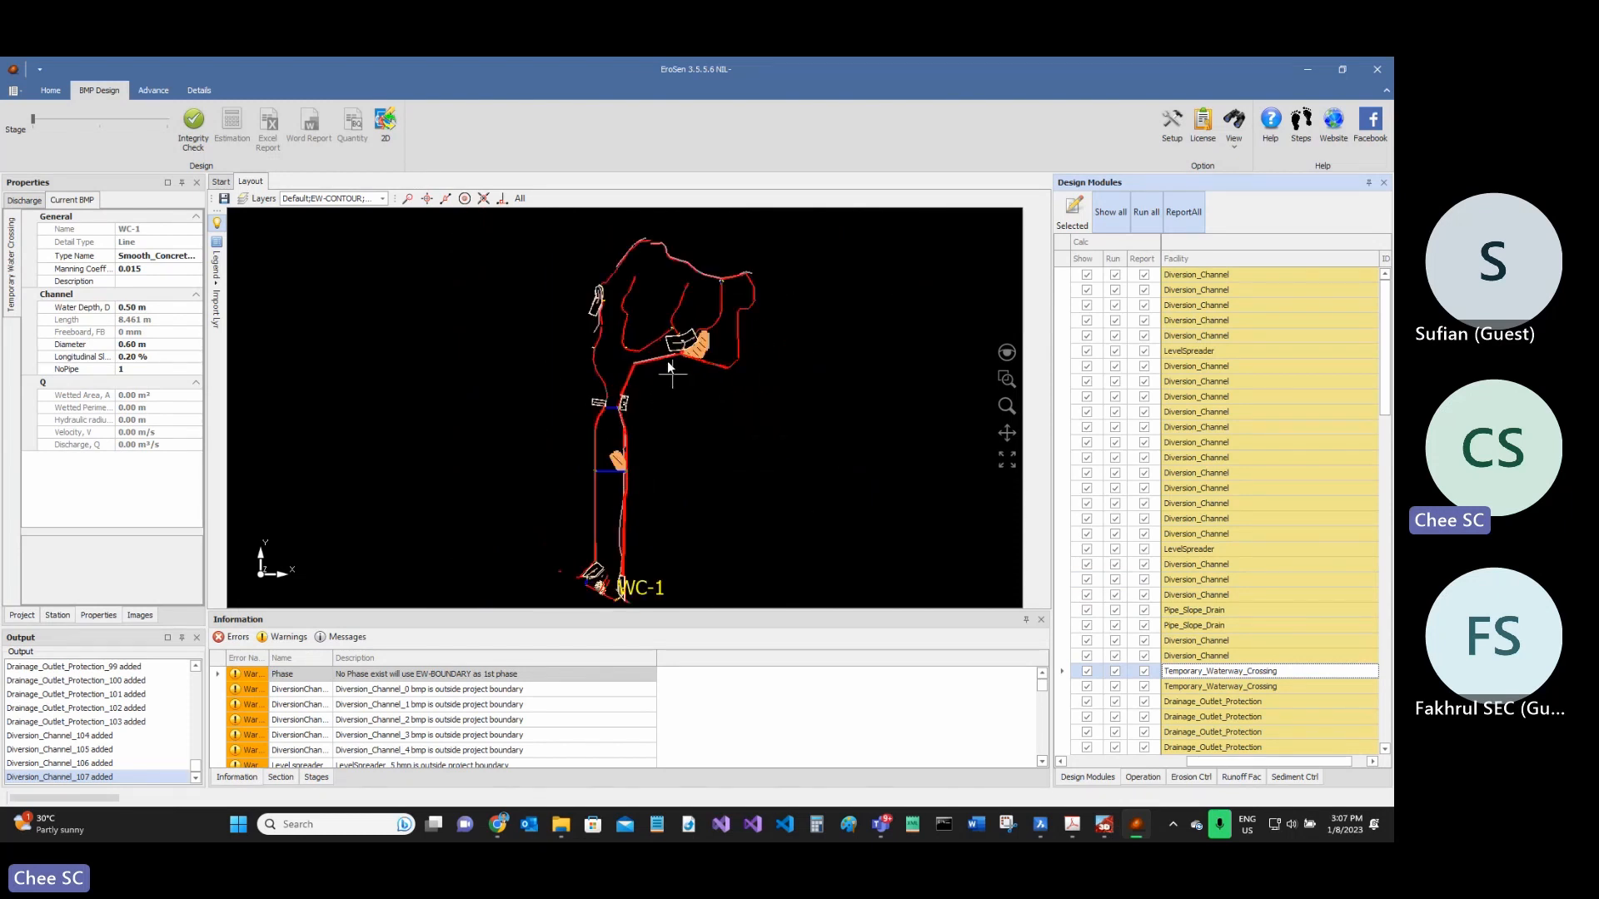
# - Review diversion channels from DC-3 down the BMP list, ending at level spreader LS-2
pyautogui.click(1216, 290)
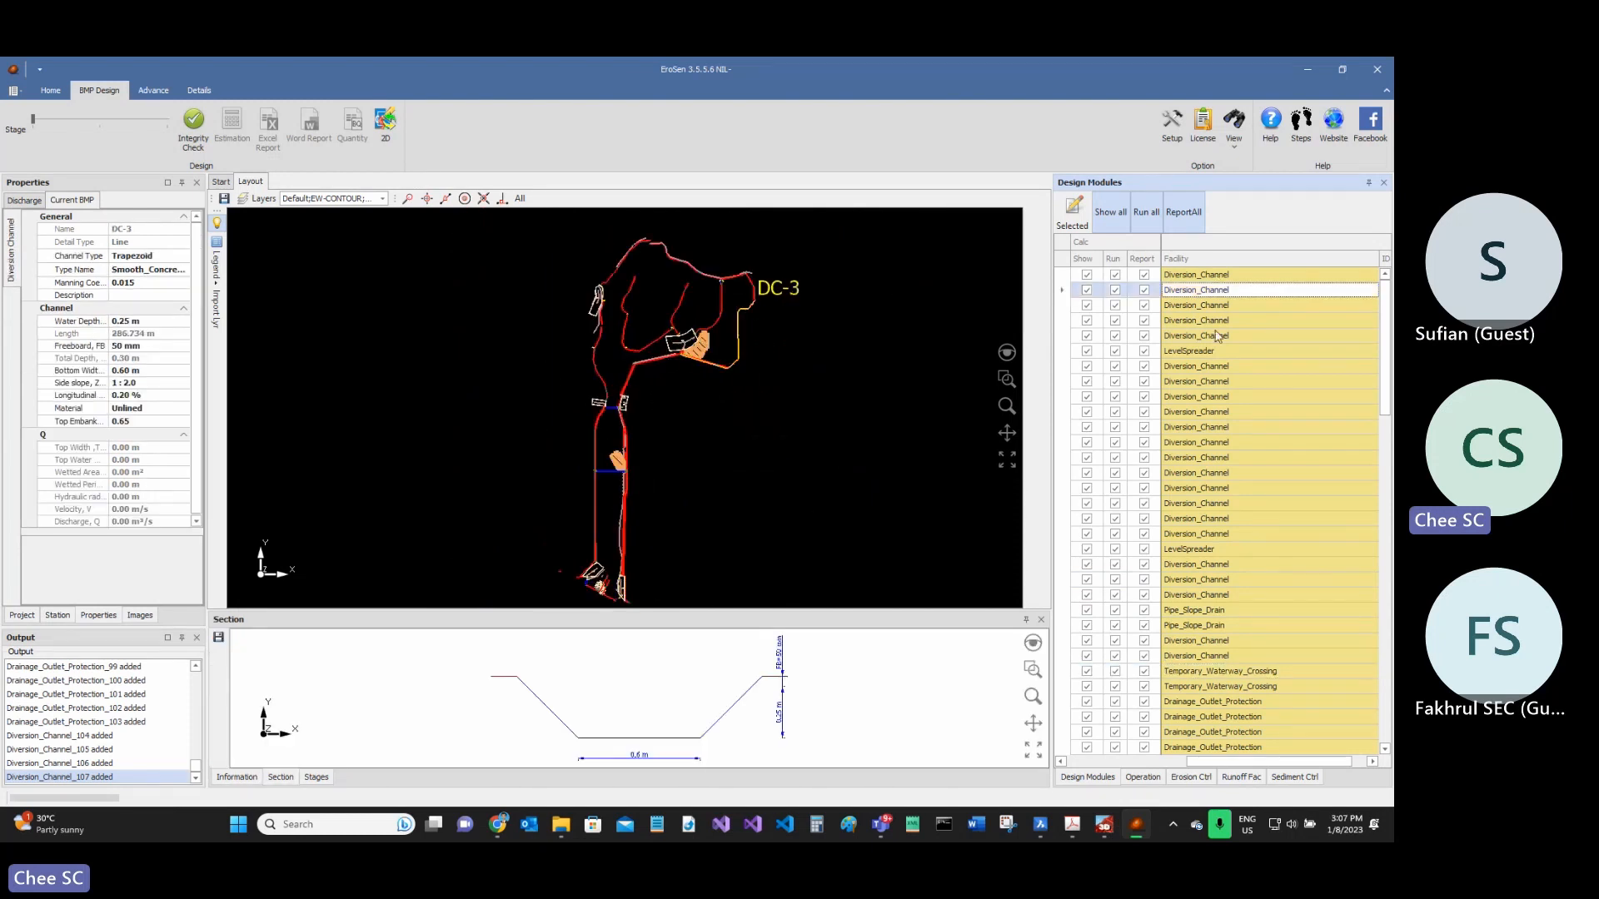
pyautogui.click(1217, 305)
pyautogui.click(1222, 396)
pyautogui.click(1232, 503)
pyautogui.click(1231, 552)
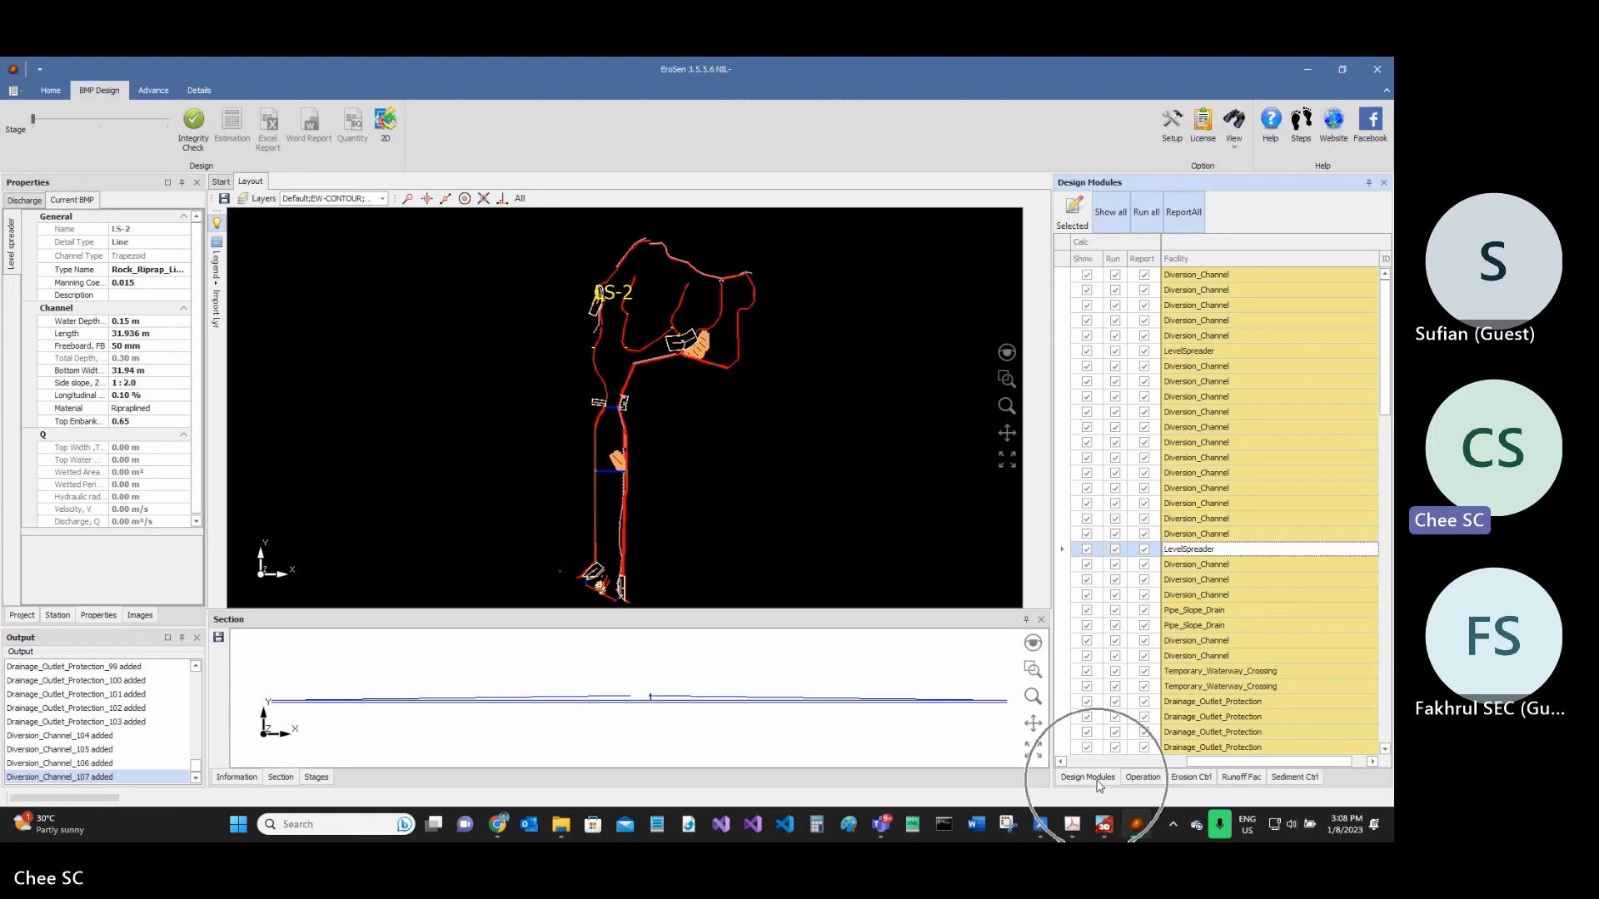
# - Show the operation BMPs and select stockpiles SP-1 and SP-2 and wash trough WT-1 to locate them in the layout
pyautogui.click(1143, 777)
pyautogui.click(1200, 344)
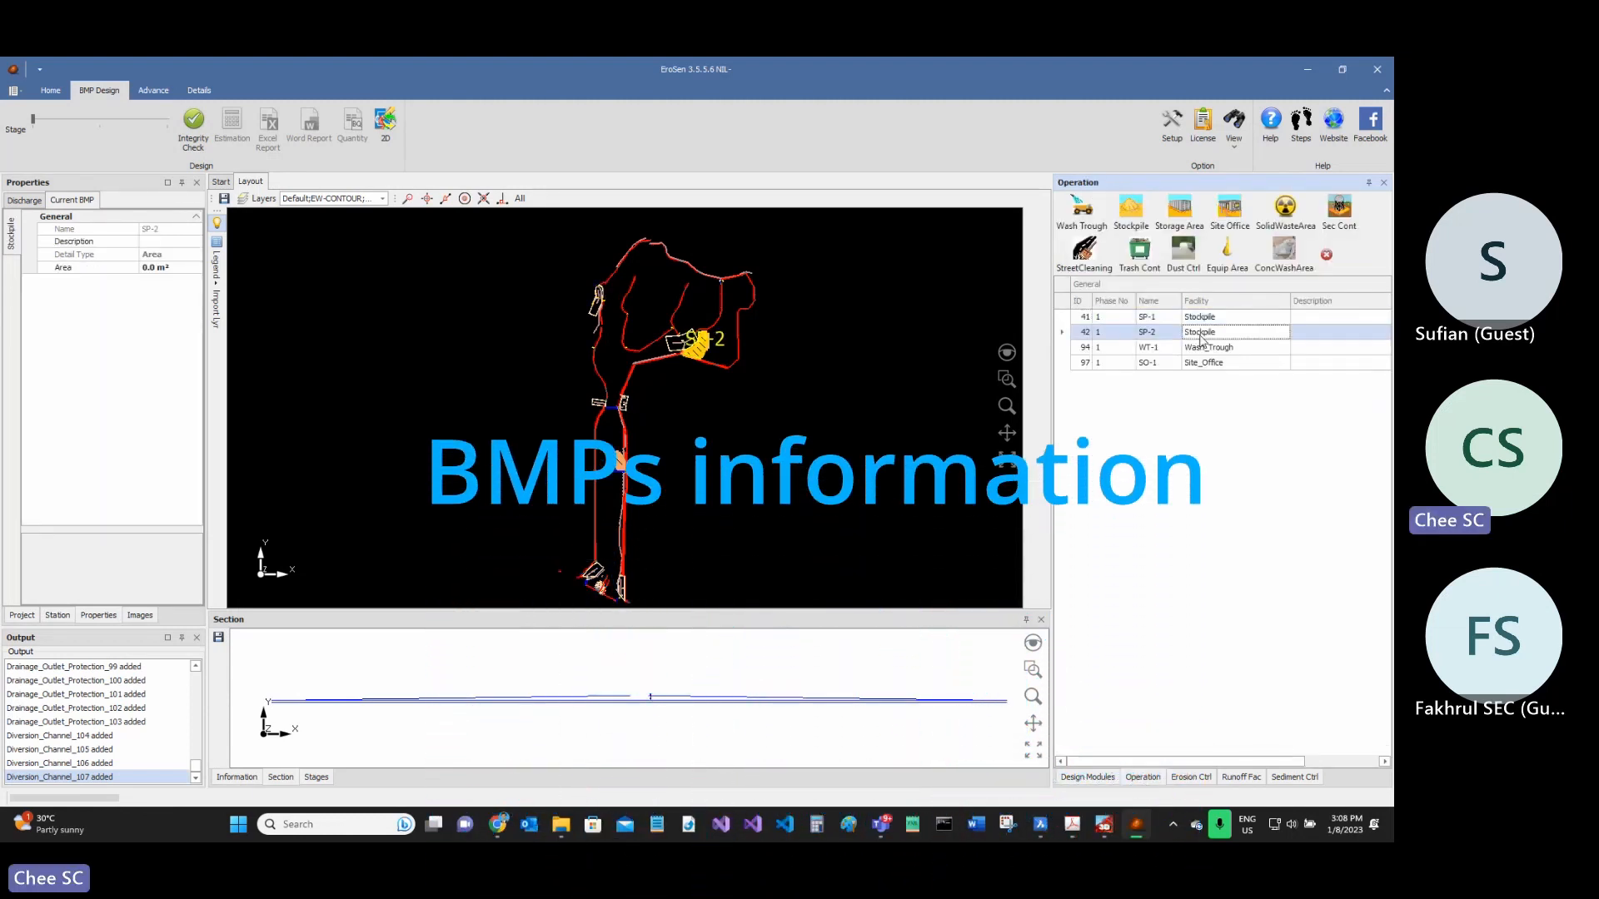
pyautogui.click(1206, 332)
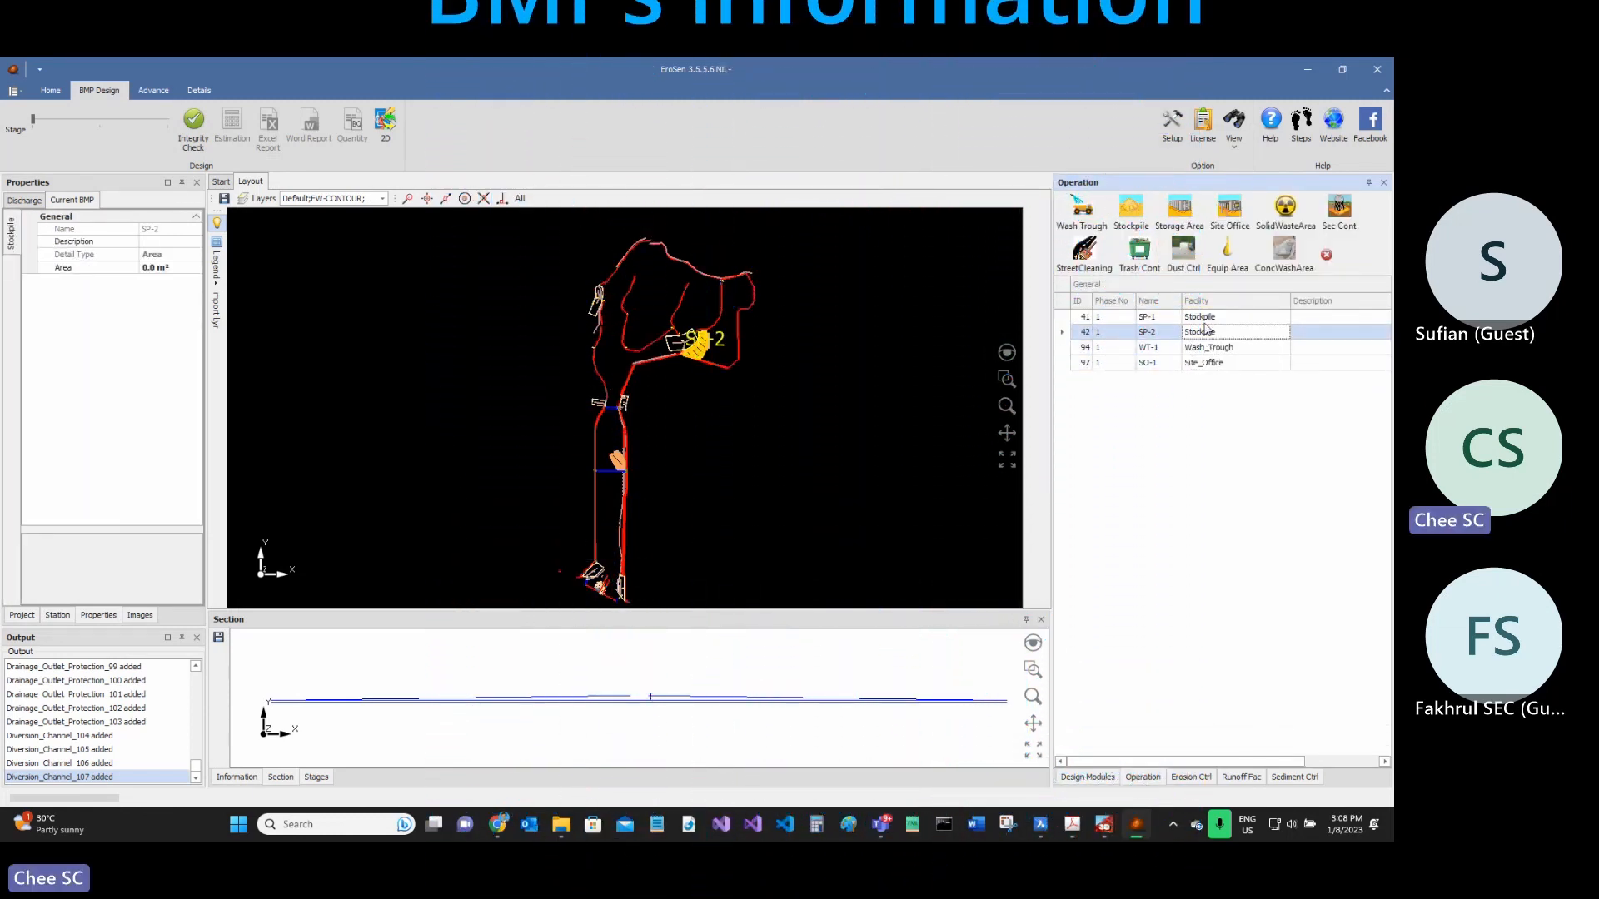
pyautogui.click(1203, 321)
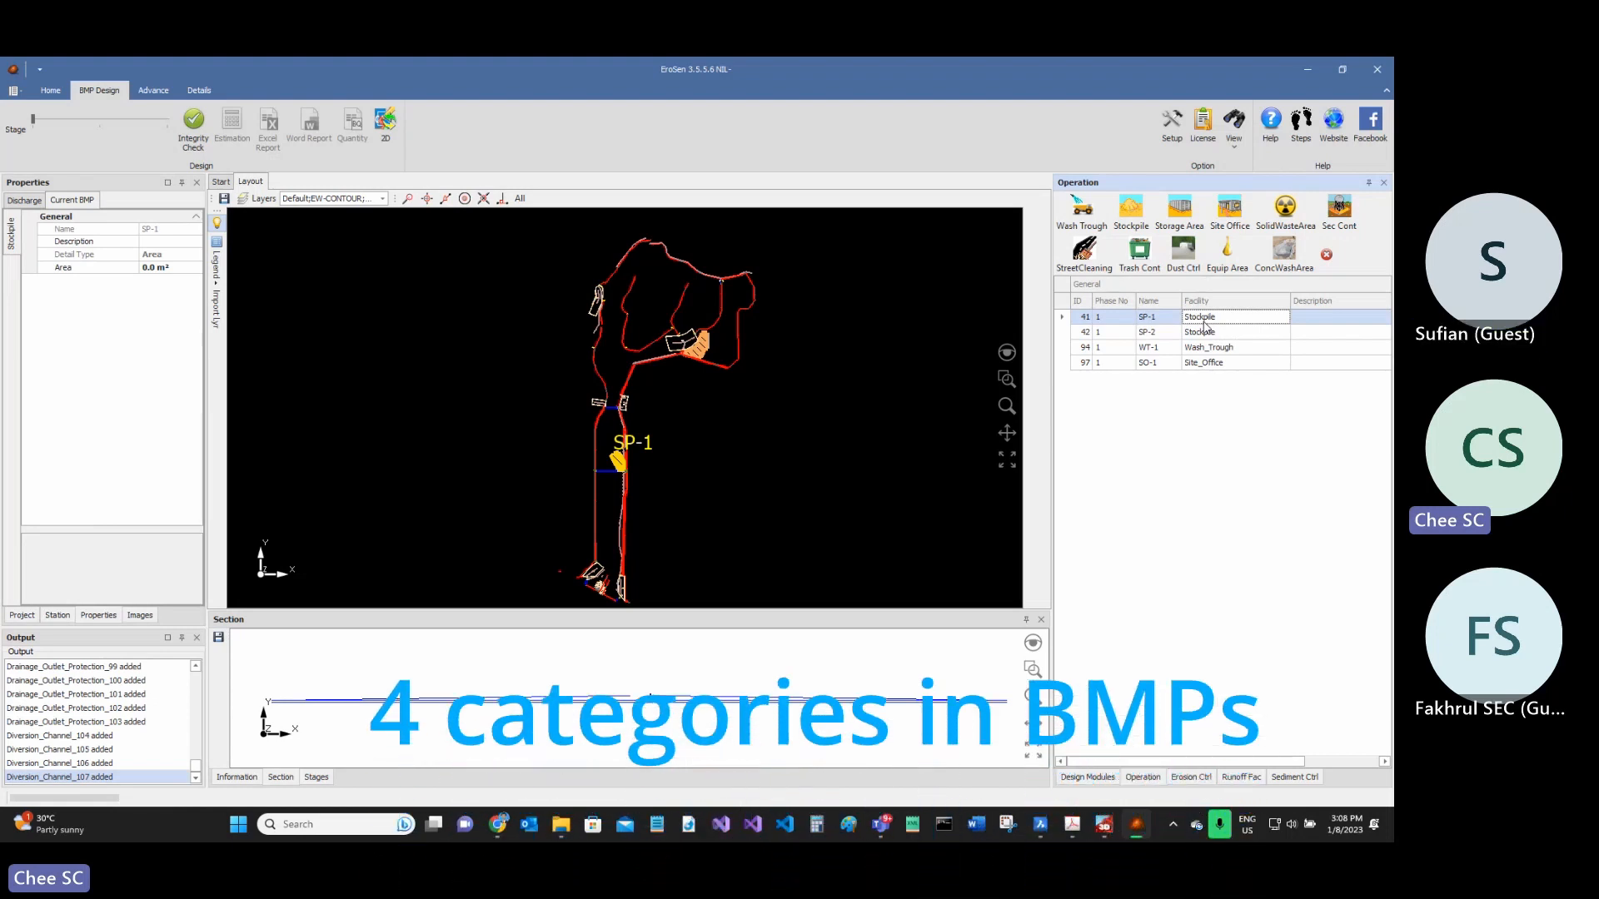
pyautogui.click(1205, 331)
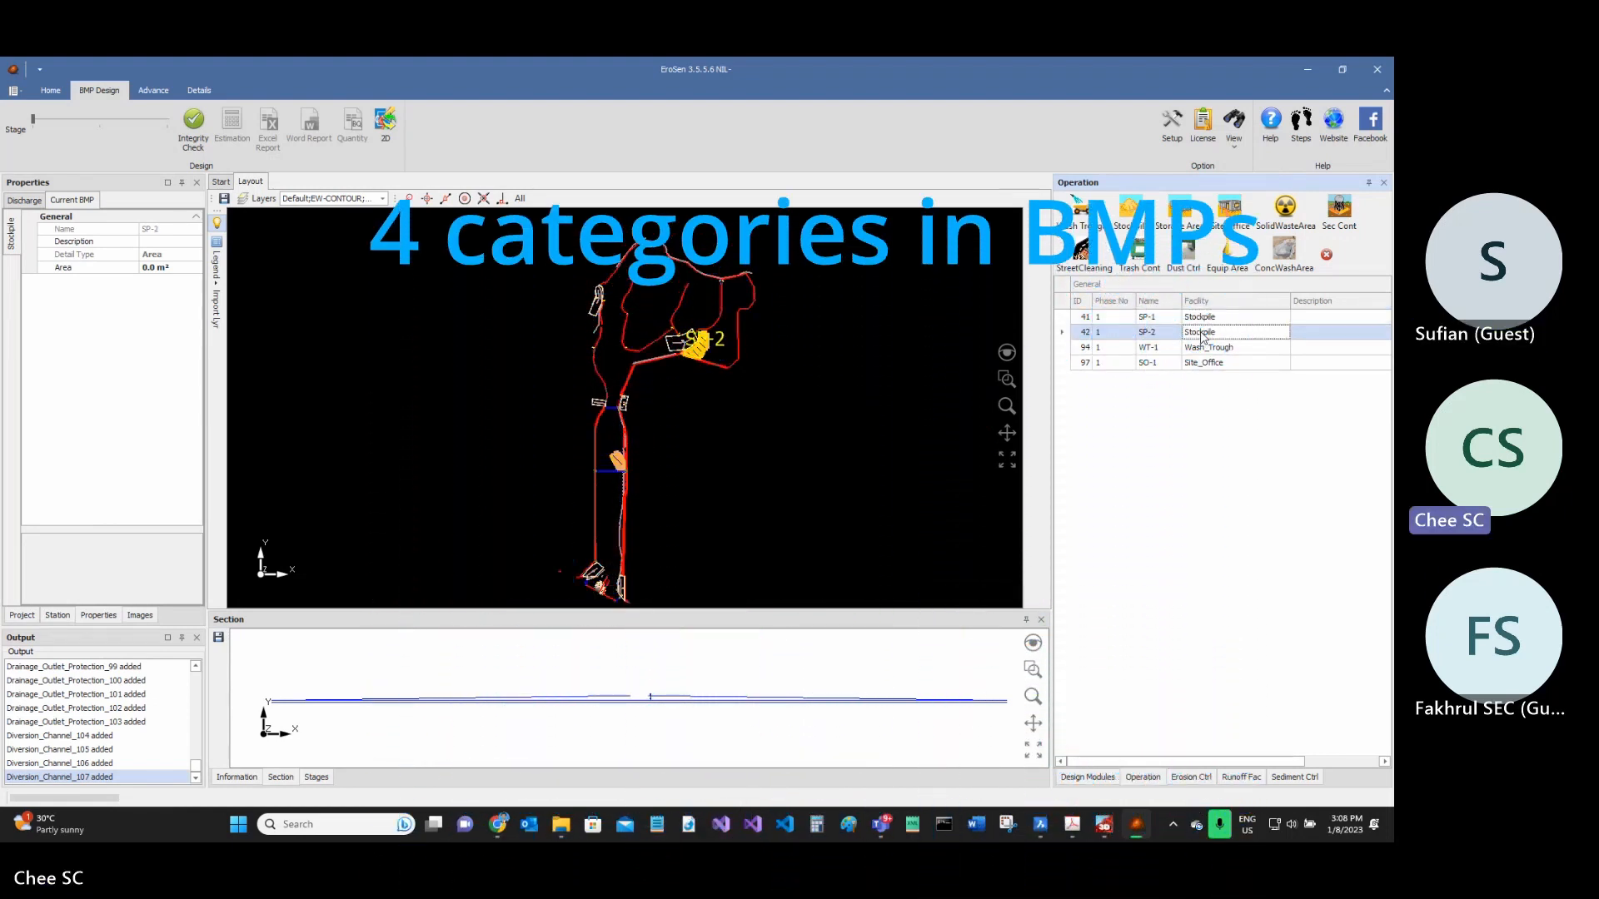
pyautogui.click(1140, 221)
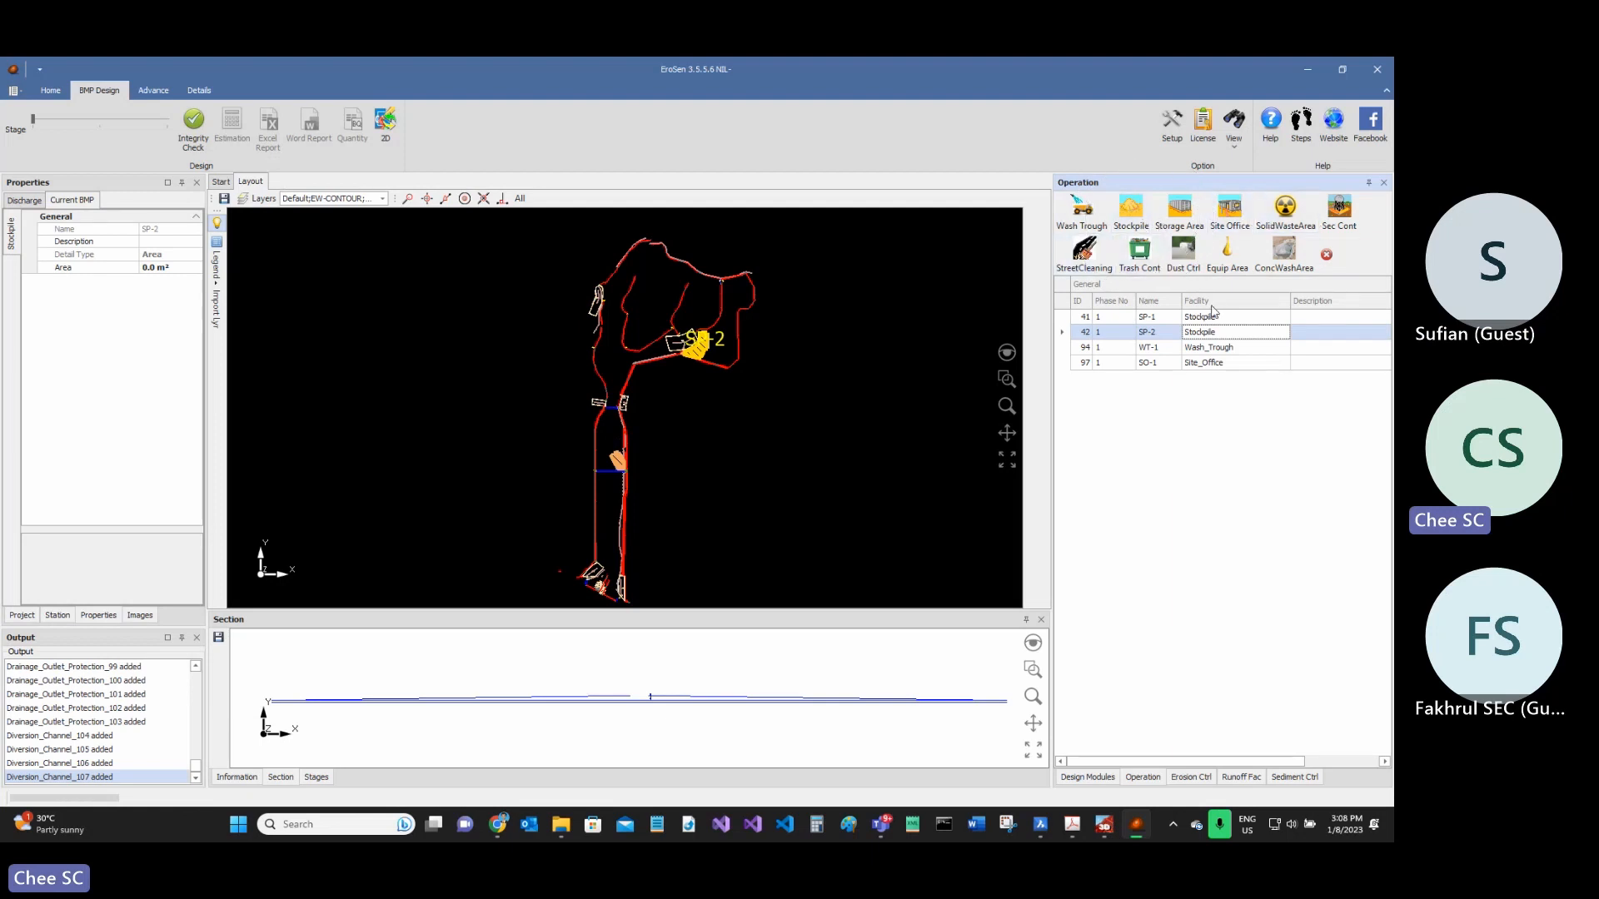
pyautogui.click(1214, 350)
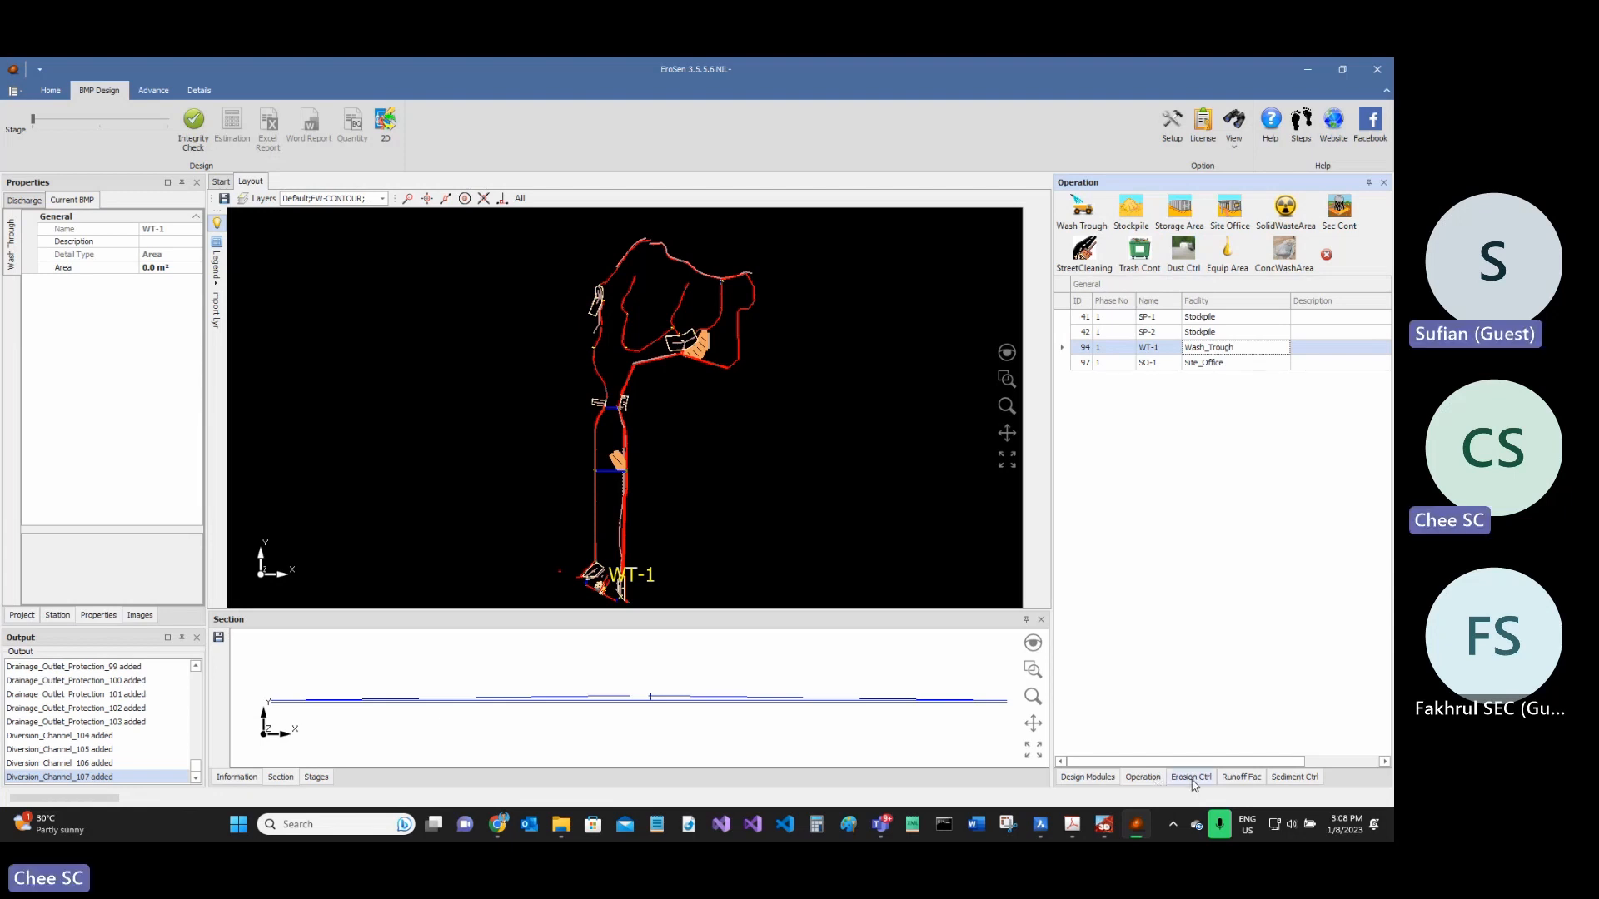
# - Look through the sediment control, erosion control and runoff facility BMP lists
pyautogui.click(1298, 781)
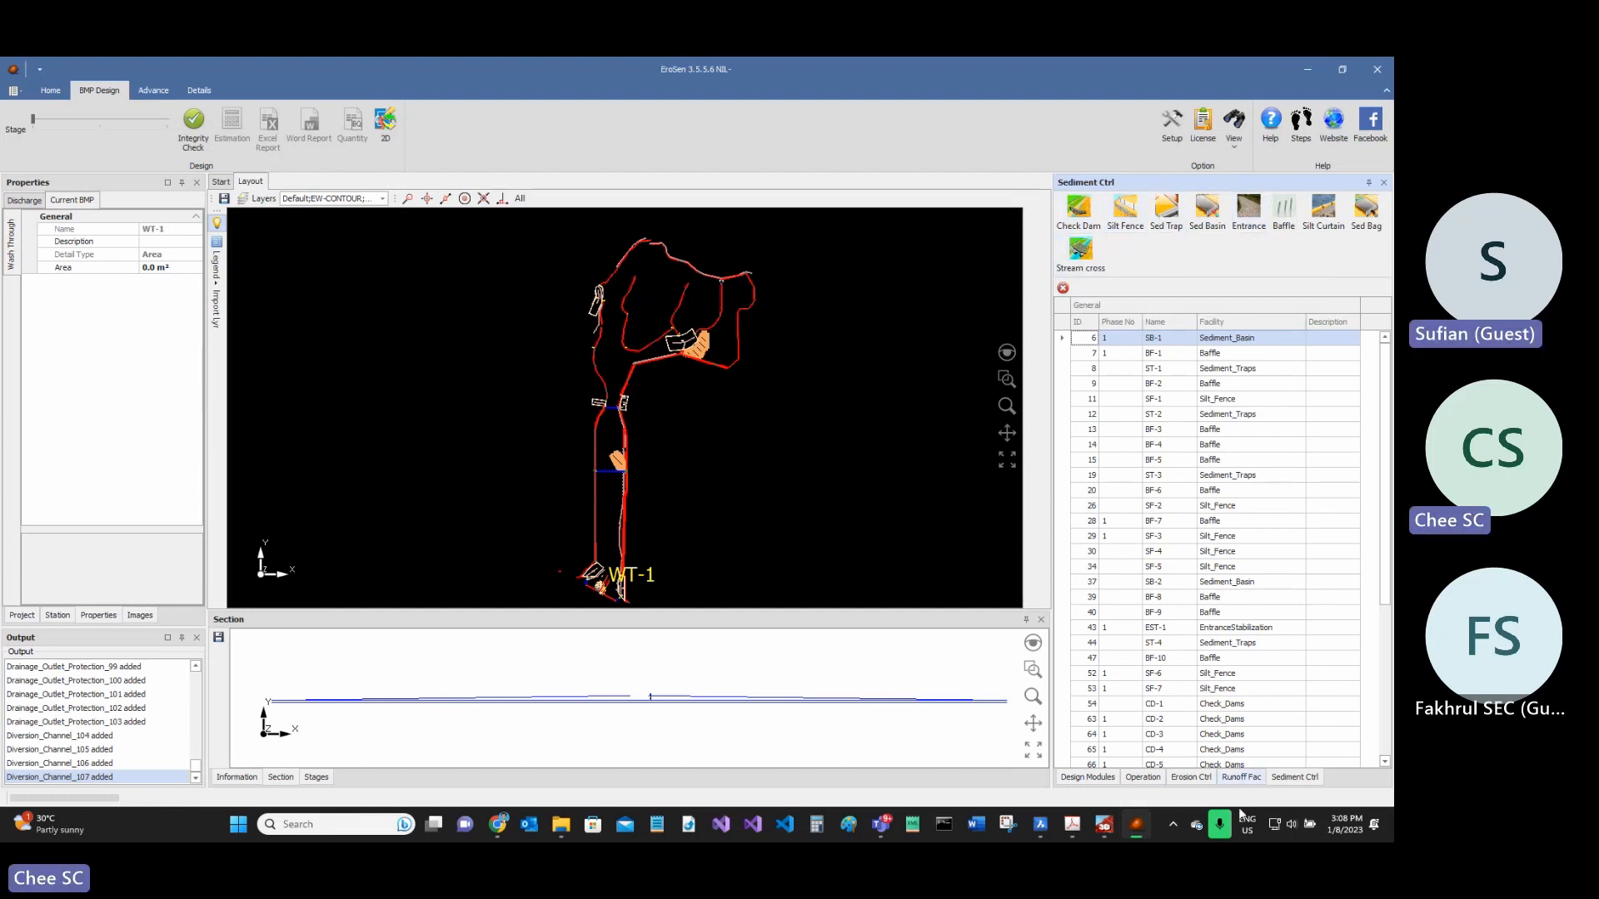
pyautogui.click(1187, 780)
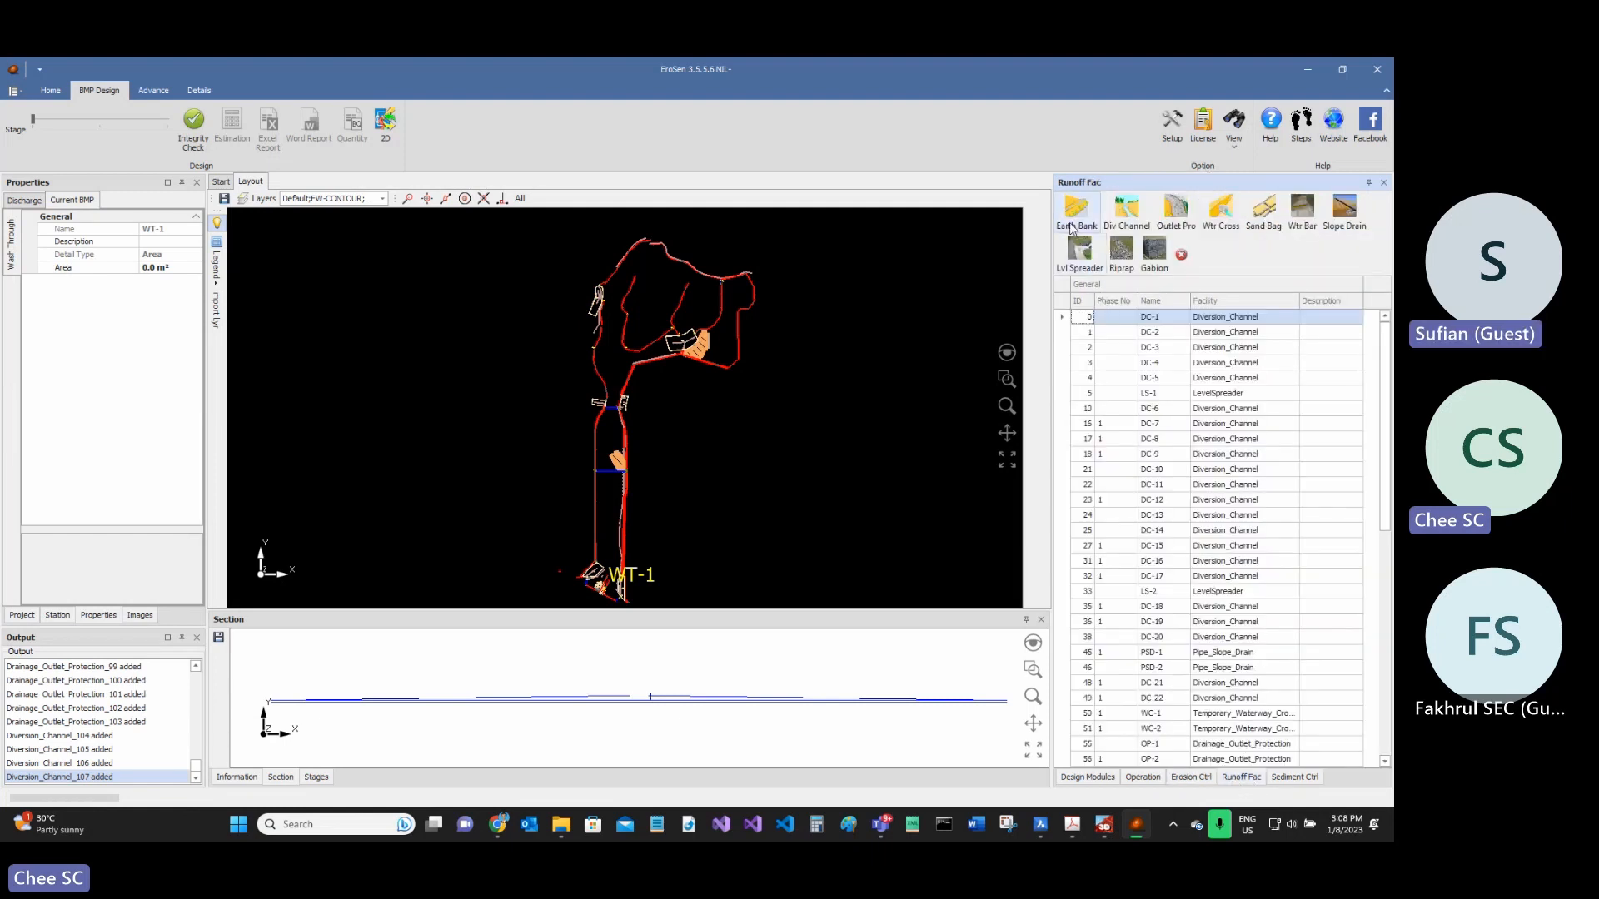
pyautogui.press('ctrl')
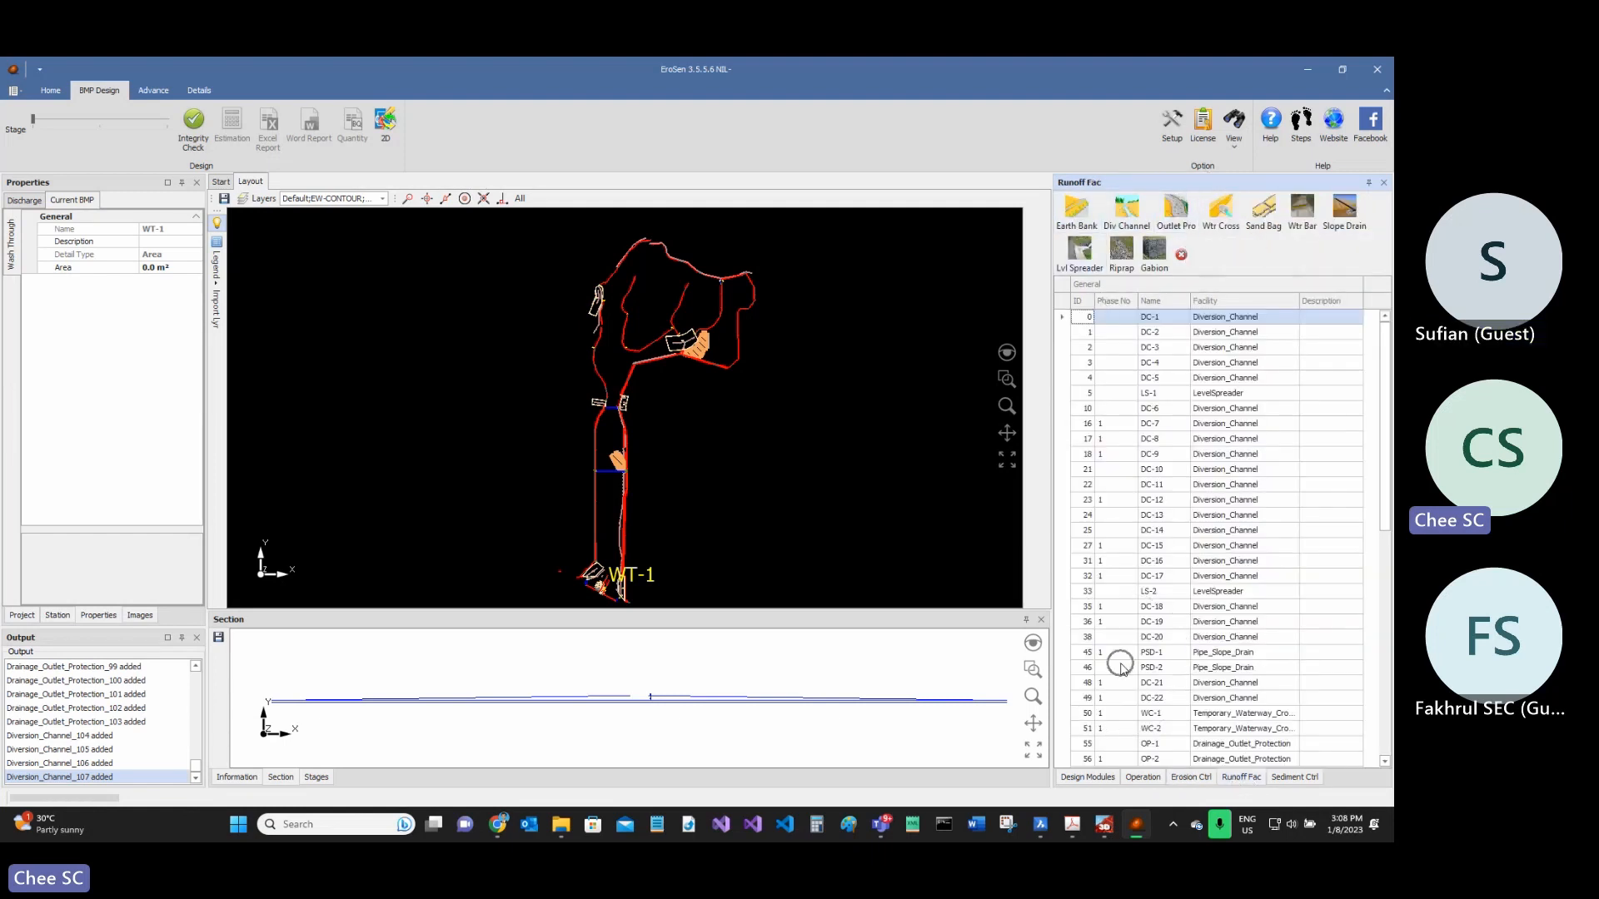
# - Select waterway crossing WC-2 and outlet protections between OP-3 and OP-11 in the runoff facility list to inspect their properties
pyautogui.scroll(-3, 1133, 369)
pyautogui.scroll(-3, 1132, 369)
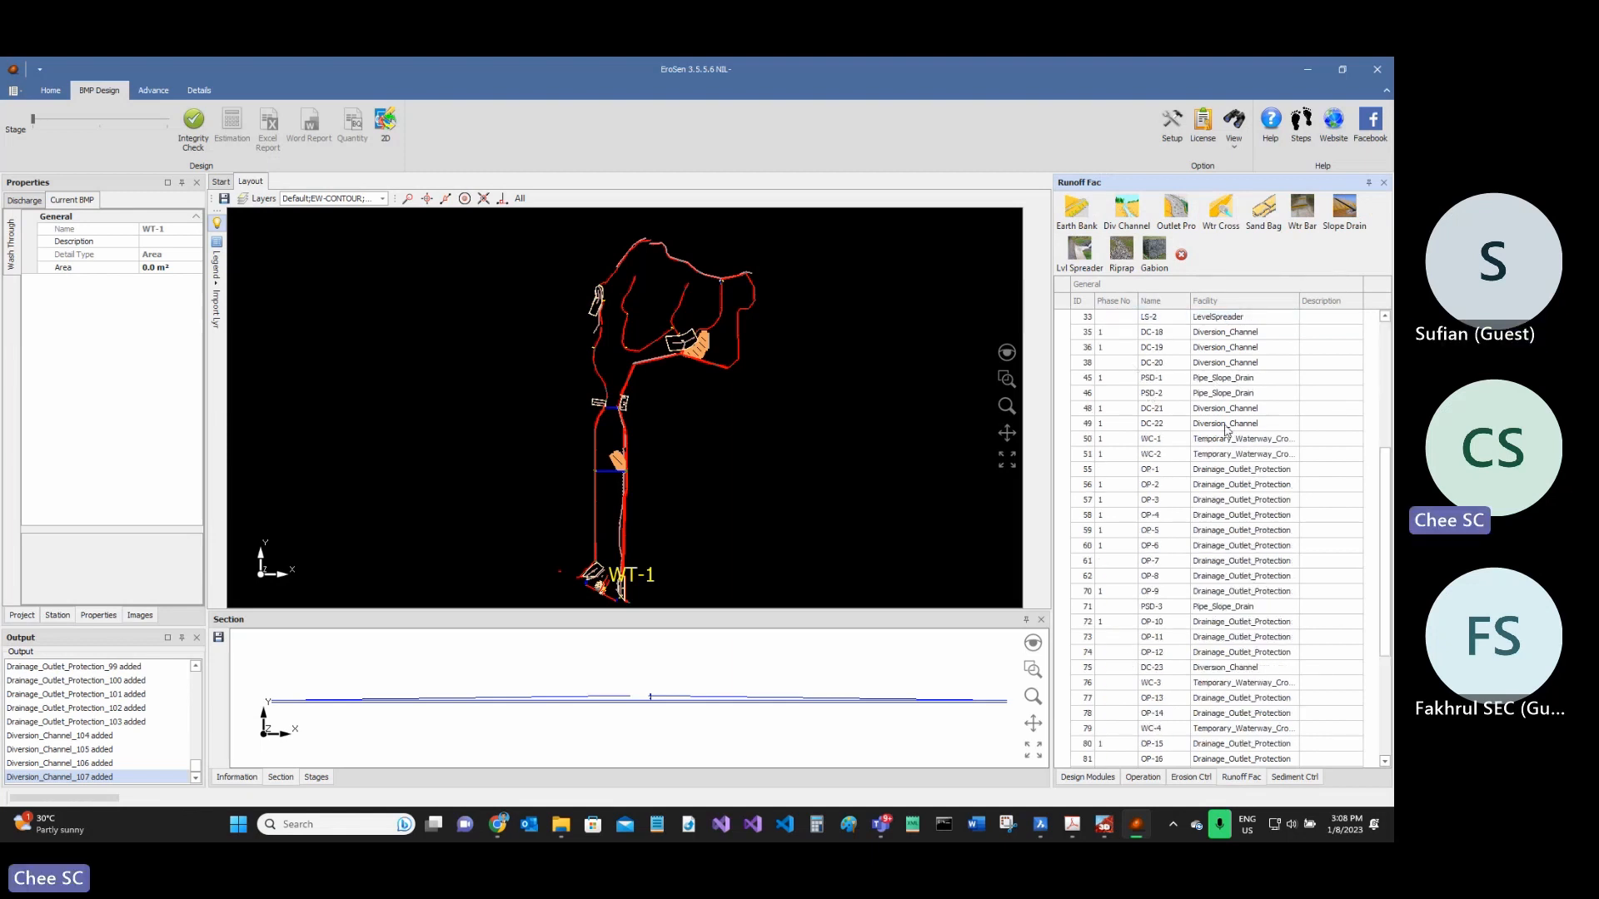
pyautogui.click(1230, 454)
pyautogui.click(1234, 500)
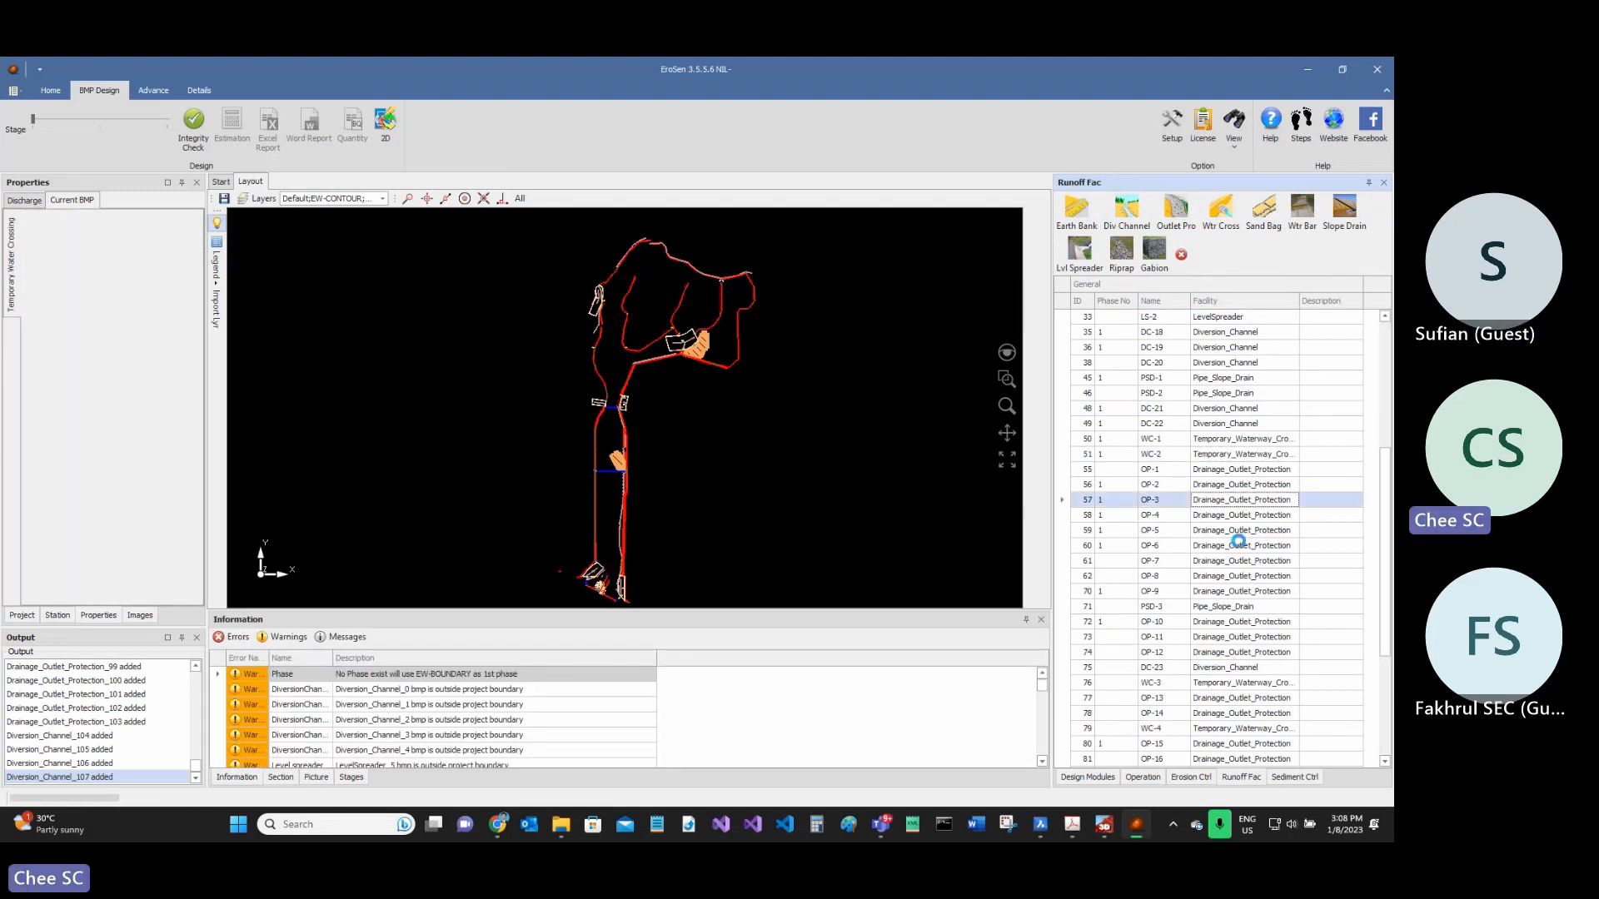
pyautogui.click(1239, 545)
pyautogui.click(1238, 591)
pyautogui.click(1236, 637)
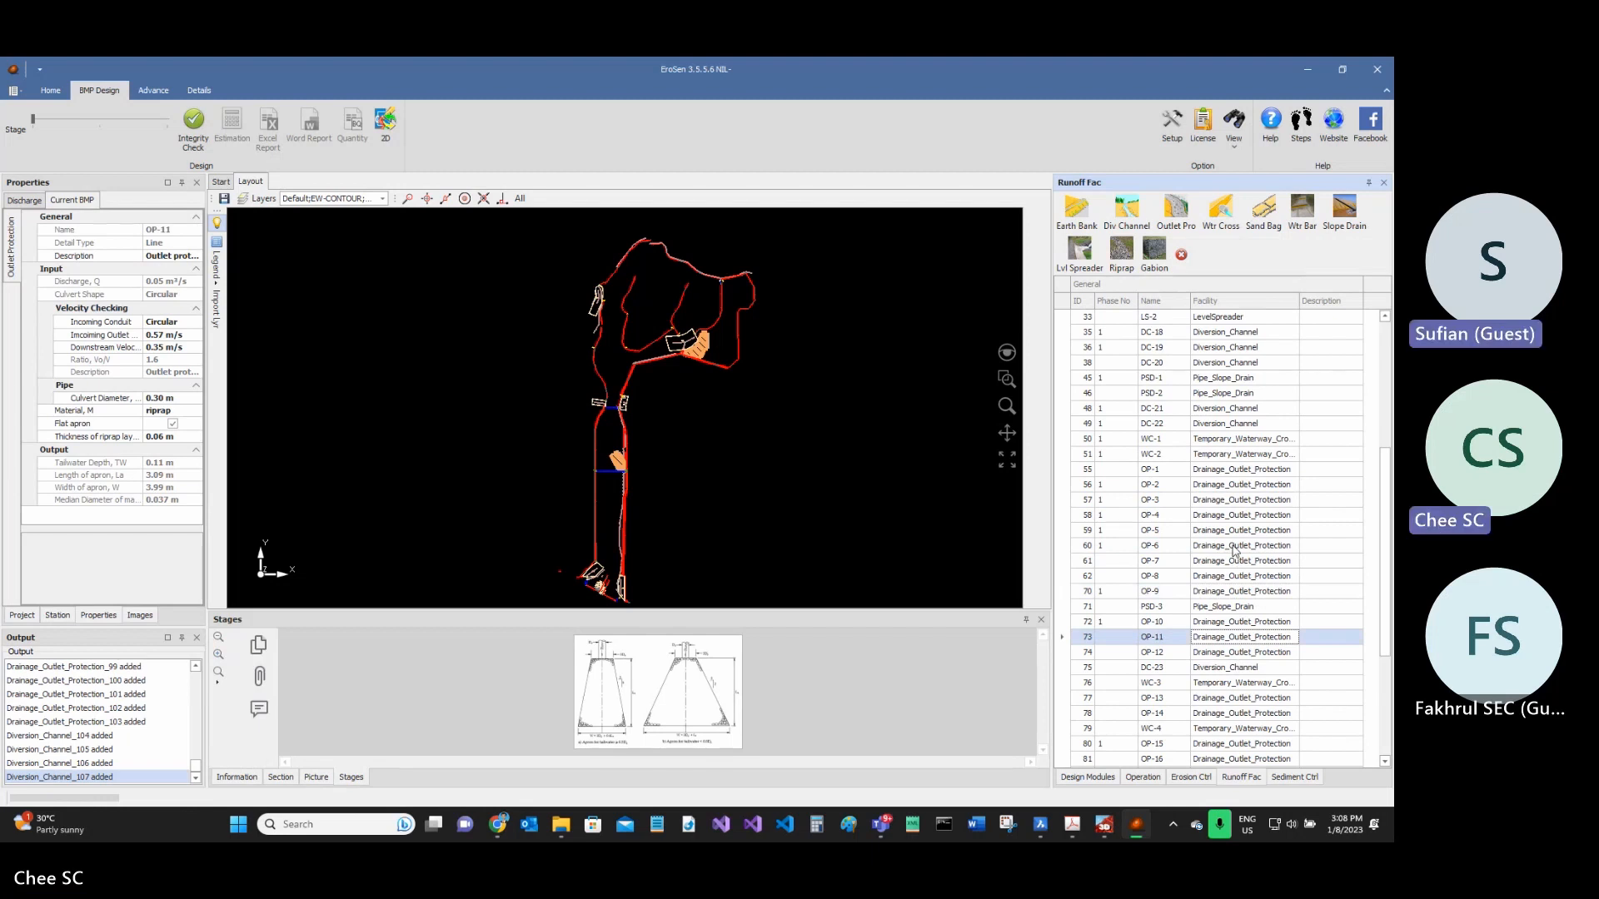
pyautogui.click(1232, 546)
pyautogui.click(1232, 500)
# - Switch to myESCP2023Help.pdf in Adobe Acrobat and read the Erosion and Sediment Control CAD Layers table on page 15
pyautogui.moveTo(651, 837); pyautogui.dragTo(651, 57)
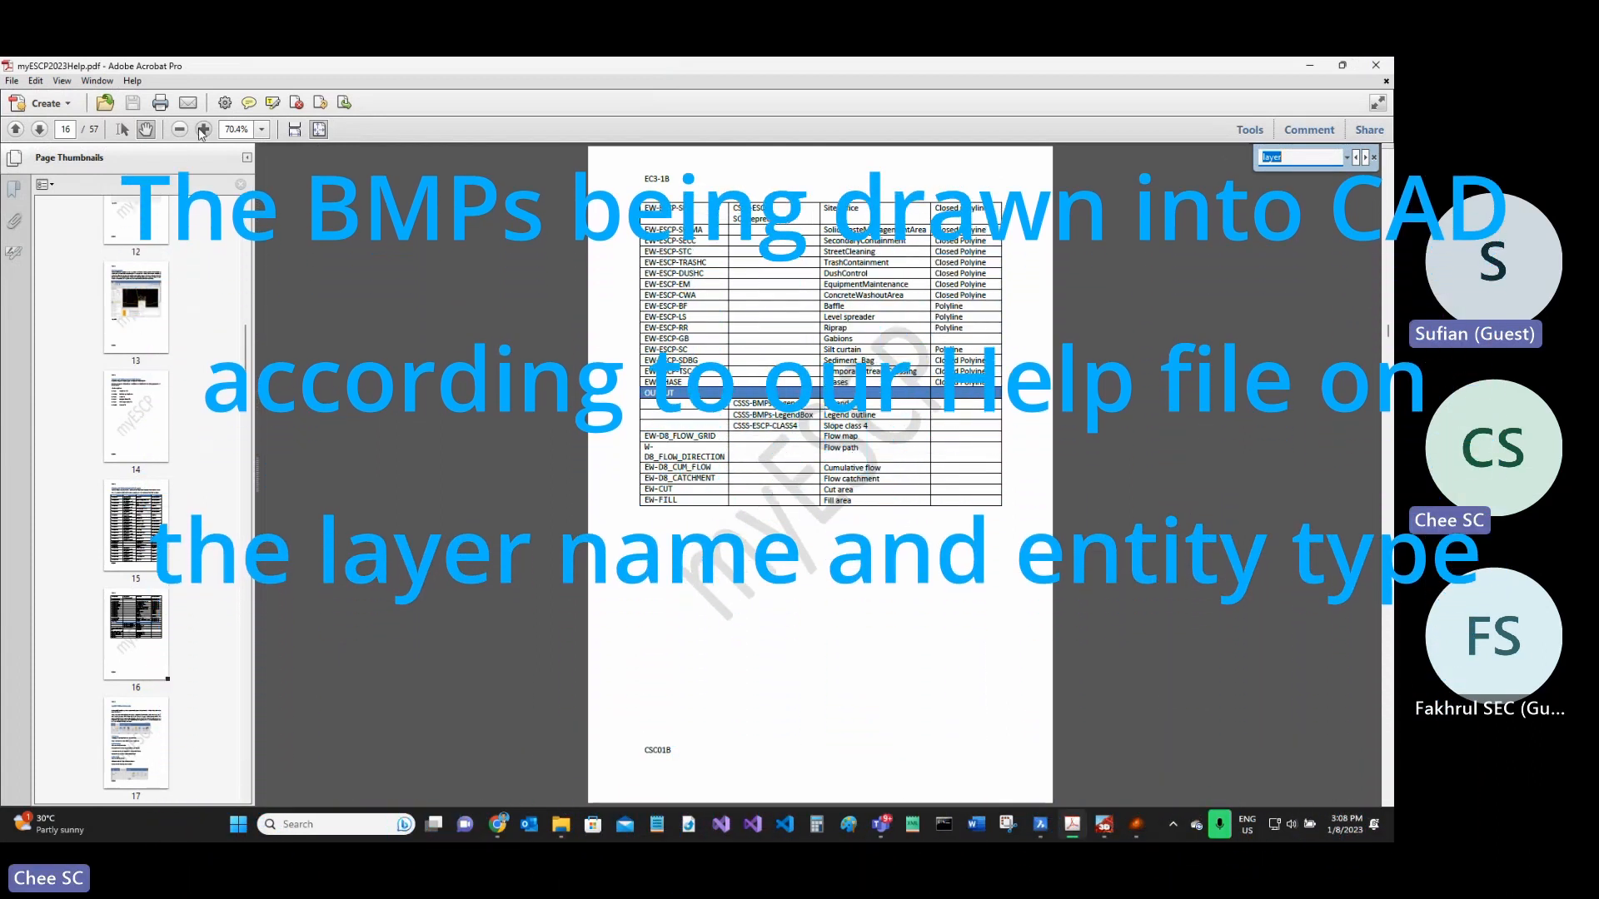
pyautogui.click(201, 131)
pyautogui.click(200, 130)
pyautogui.click(201, 131)
pyautogui.click(200, 131)
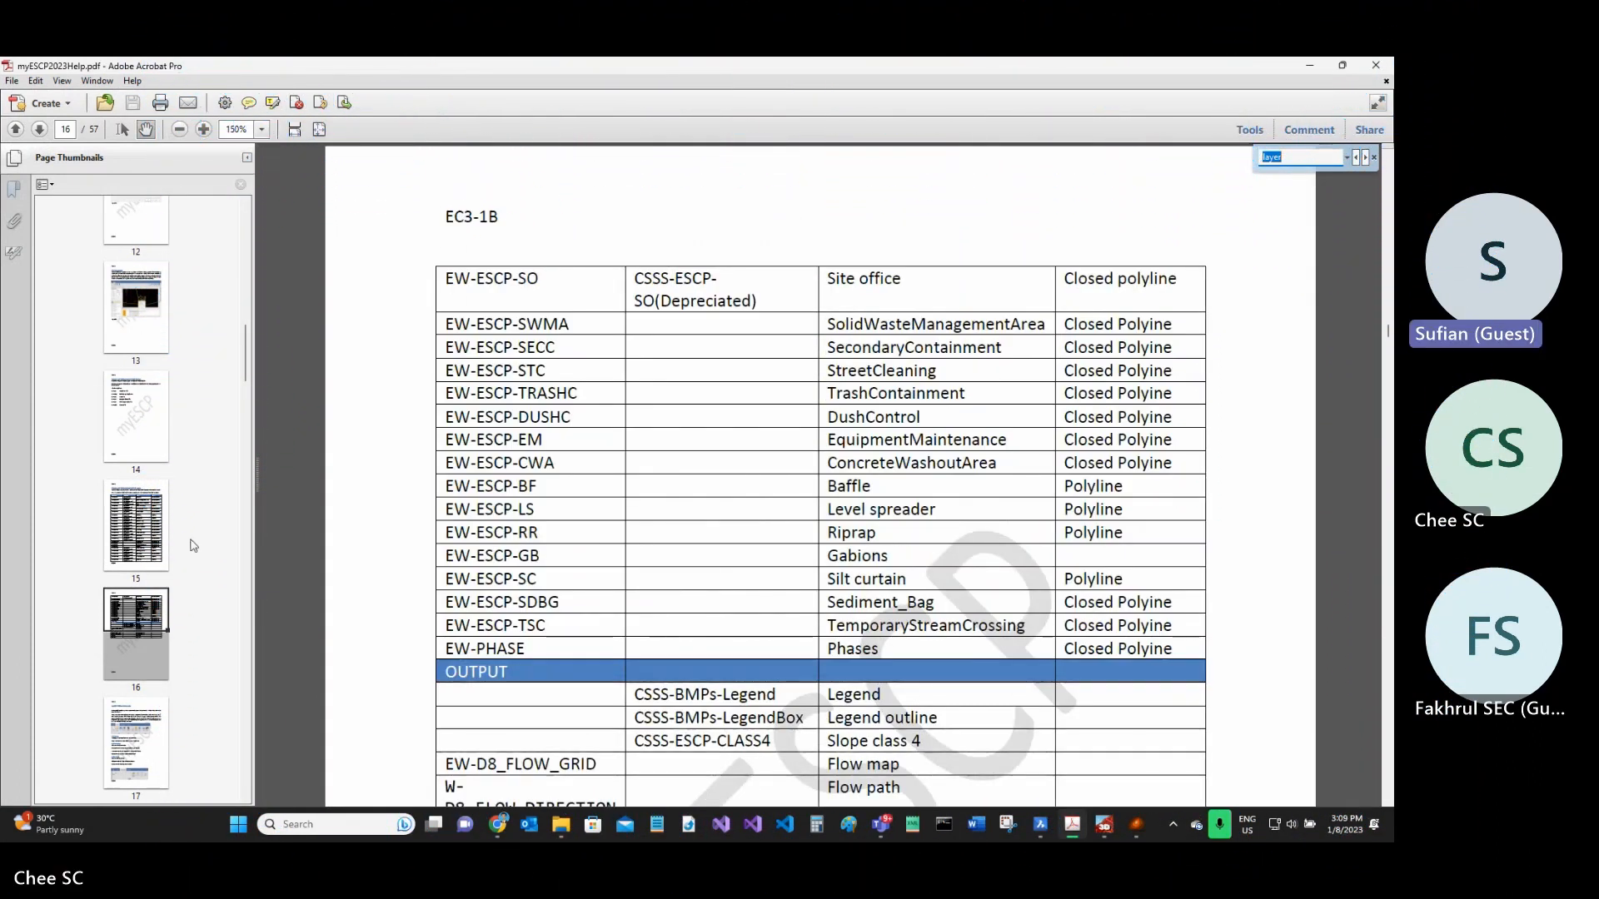
pyautogui.click(125, 530)
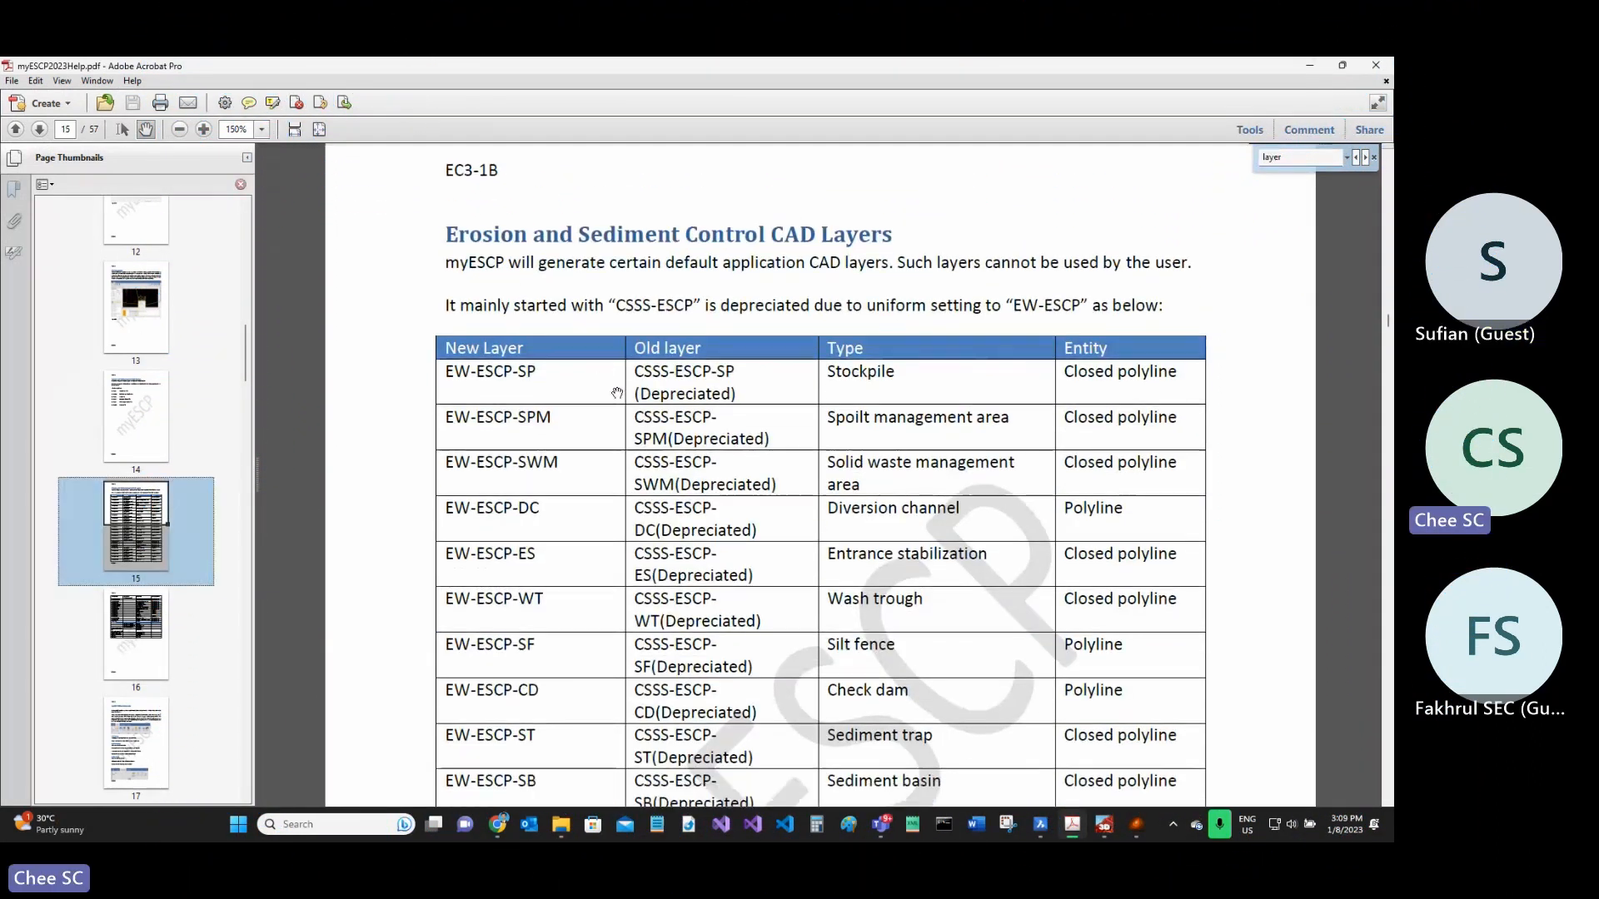
pyautogui.scroll(-3, 604, 394)
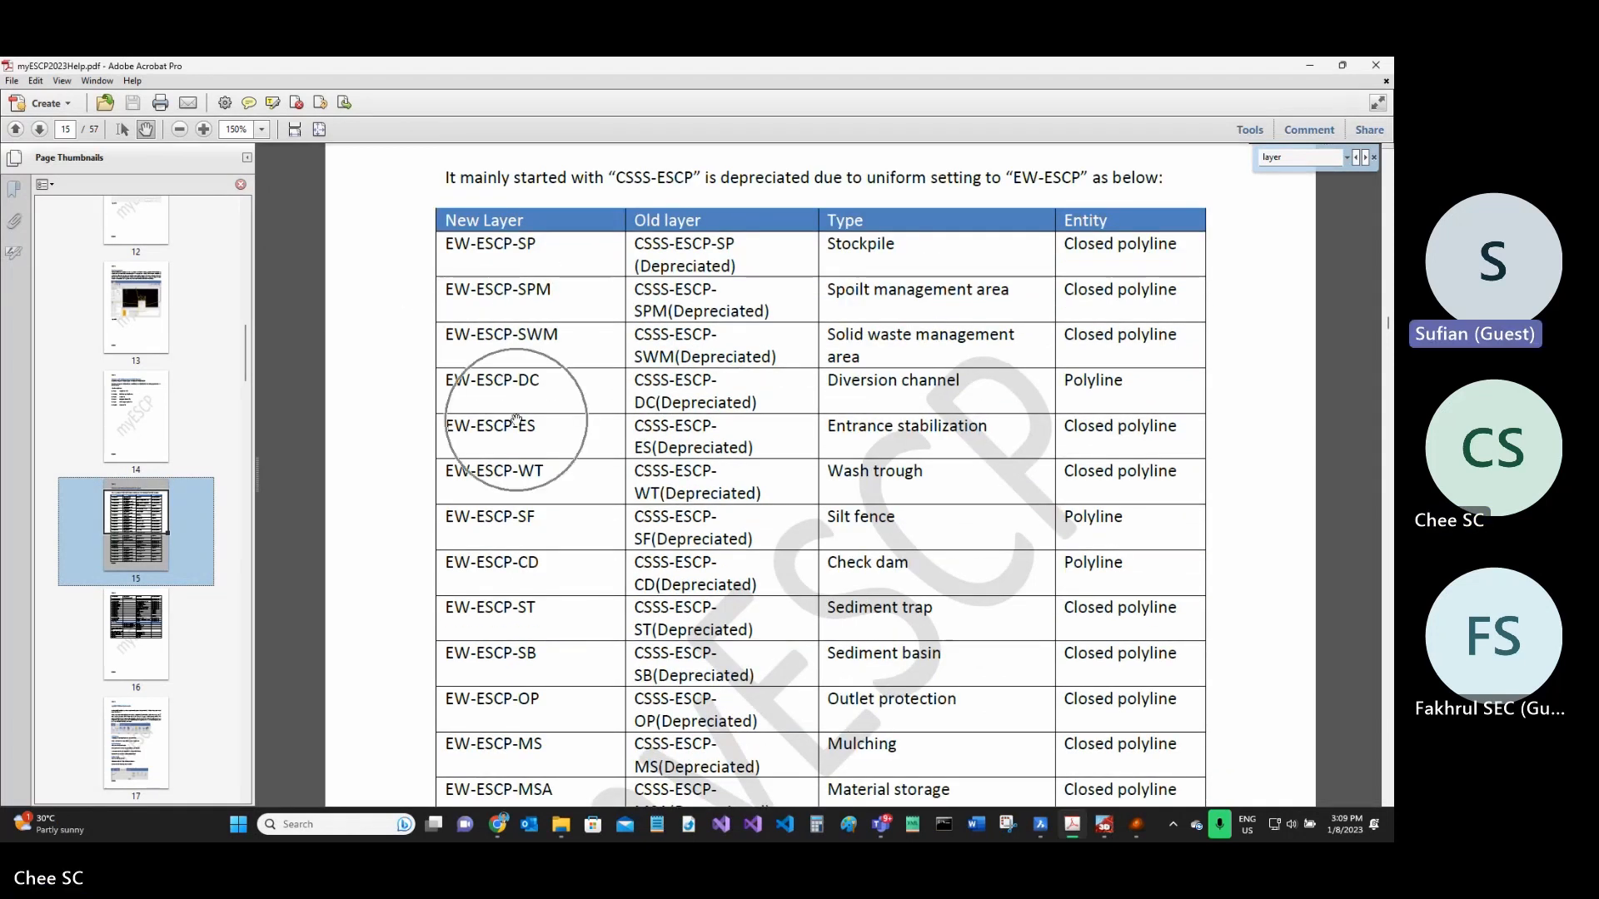
pyautogui.scroll(-3, 457, 403)
pyautogui.scroll(-2, 527, 422)
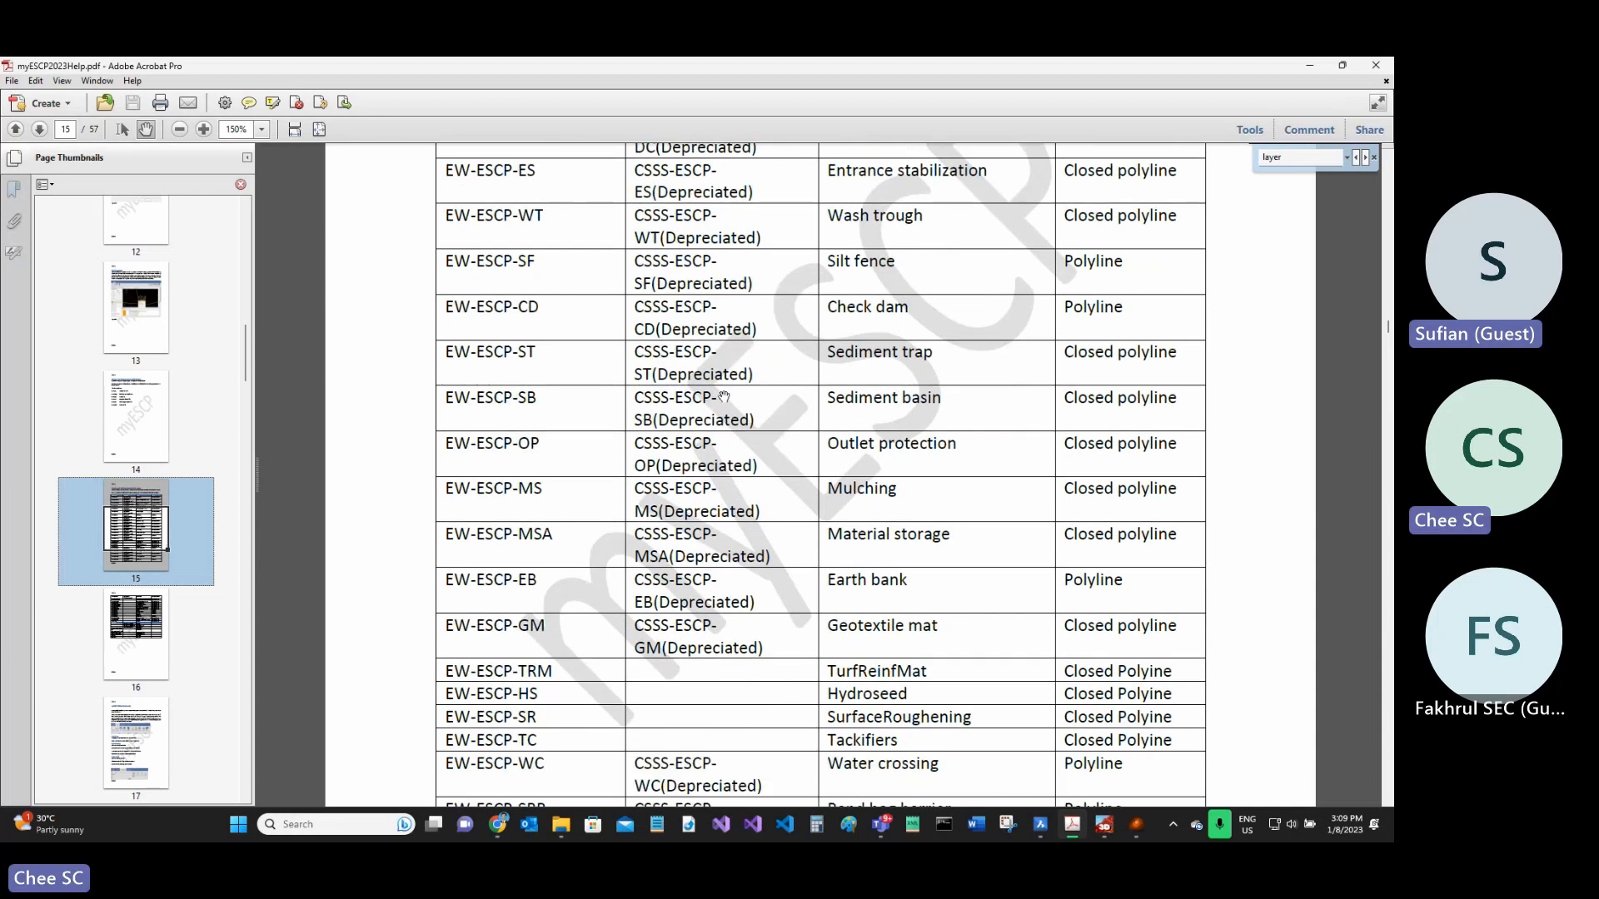
pyautogui.scroll(-1, 840, 649)
pyautogui.scroll(-2, 840, 649)
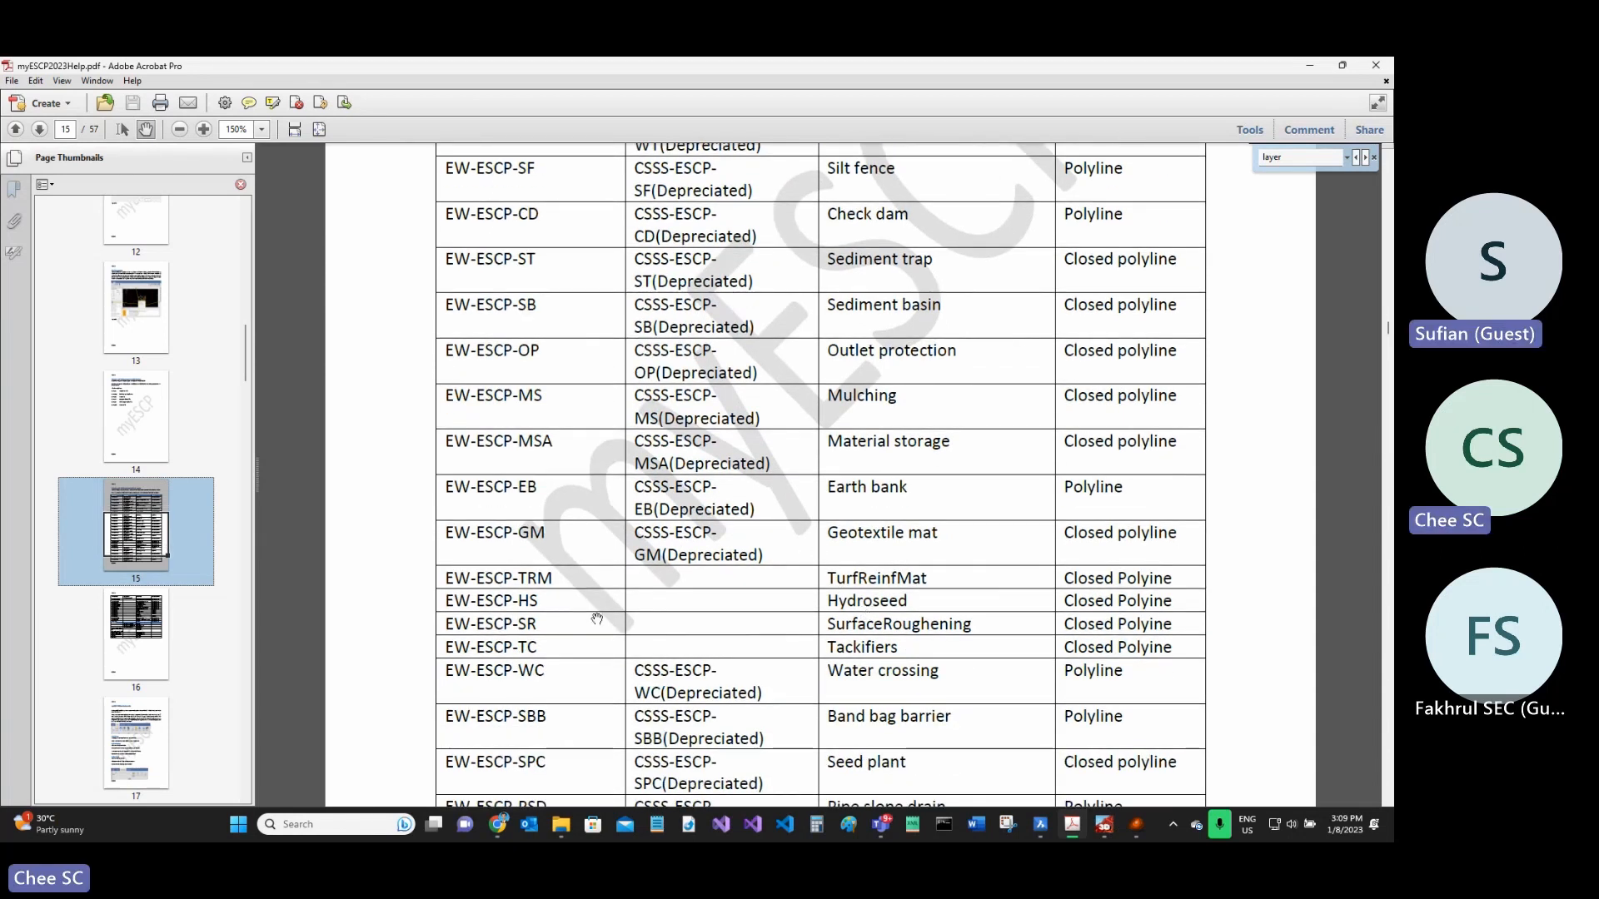
# - Switch to ESCPLayout.dwg in BricsCAD and check the layer property of the diversion channel beside sediment basin SB-1
pyautogui.click(1043, 826)
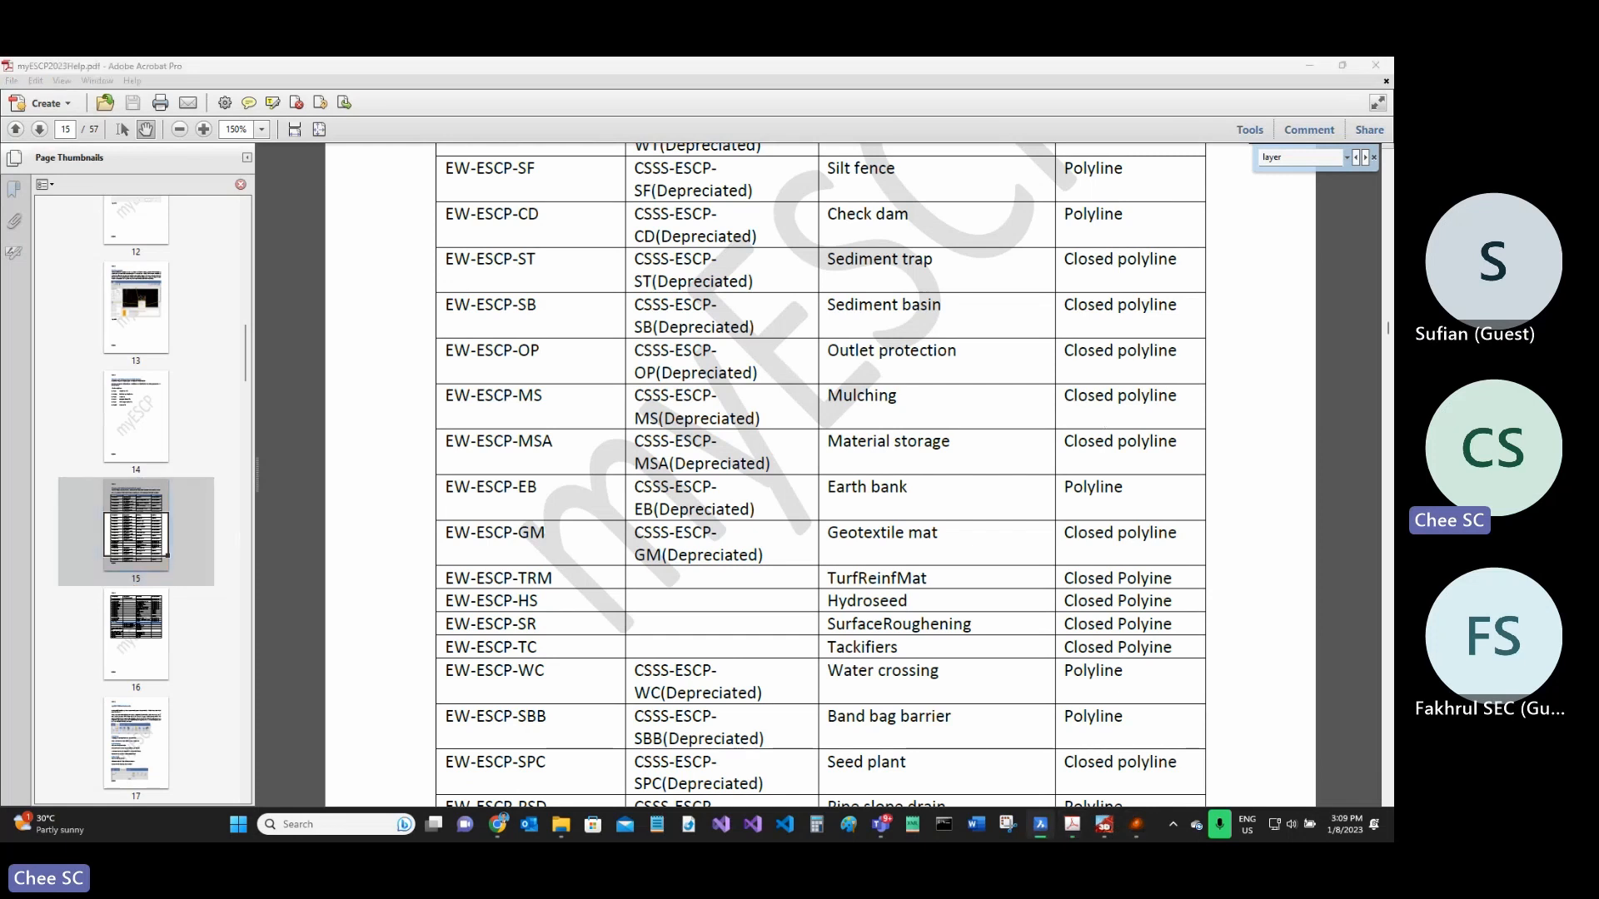
pyautogui.moveTo(727, 225); pyautogui.dragTo(722, 60)
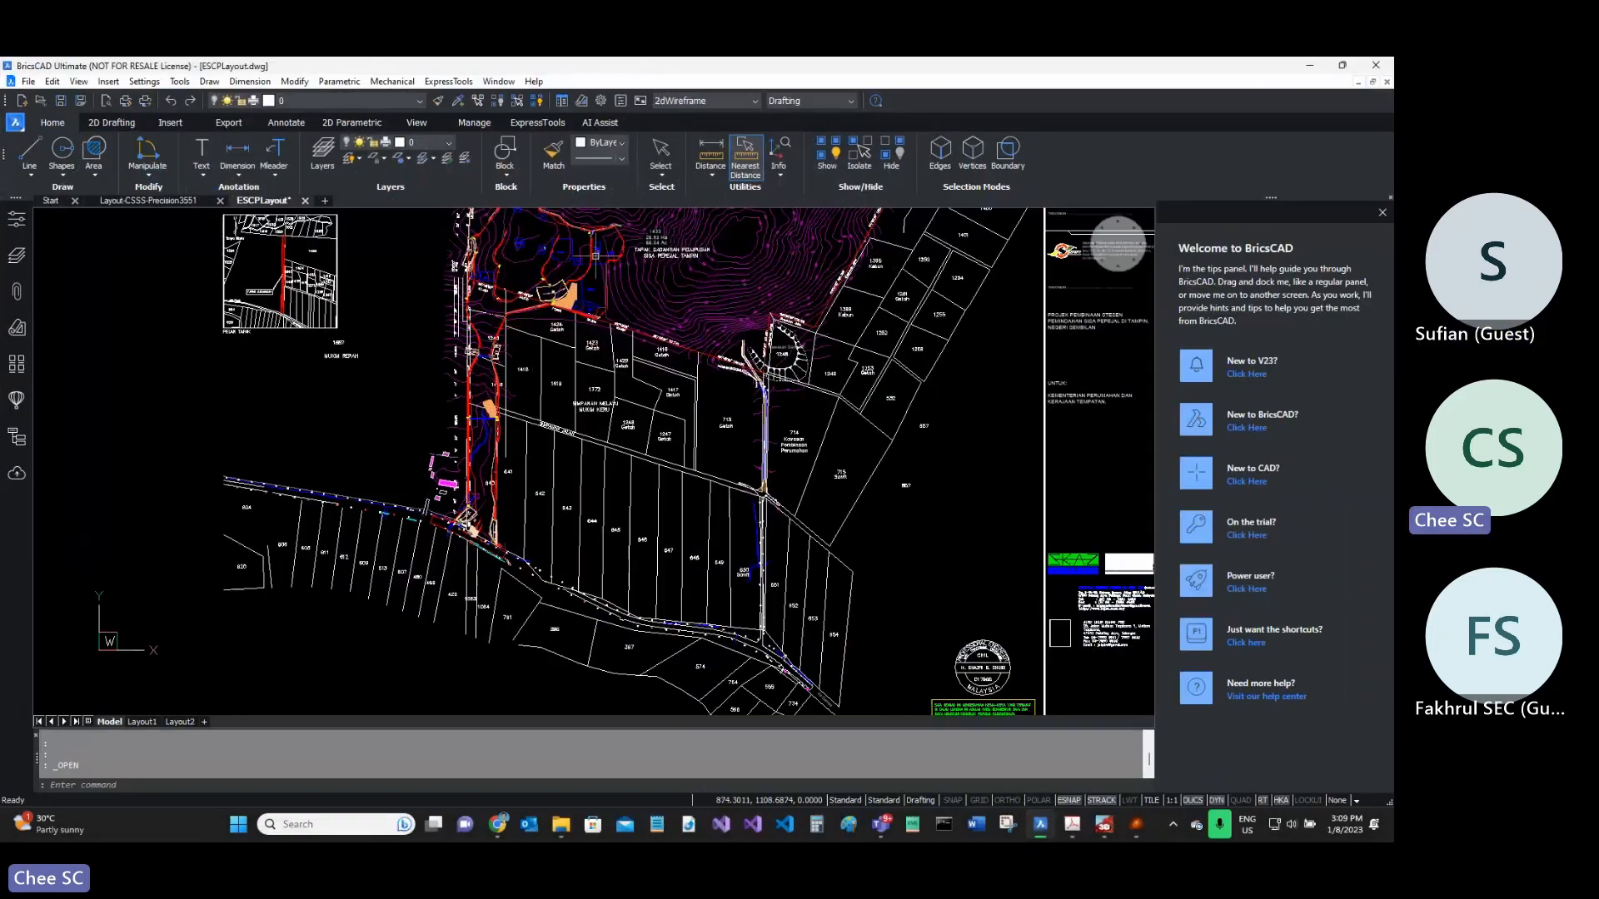
pyautogui.scroll(-5, 617, 371)
pyautogui.scroll(8, 617, 368)
pyautogui.scroll(6, 617, 368)
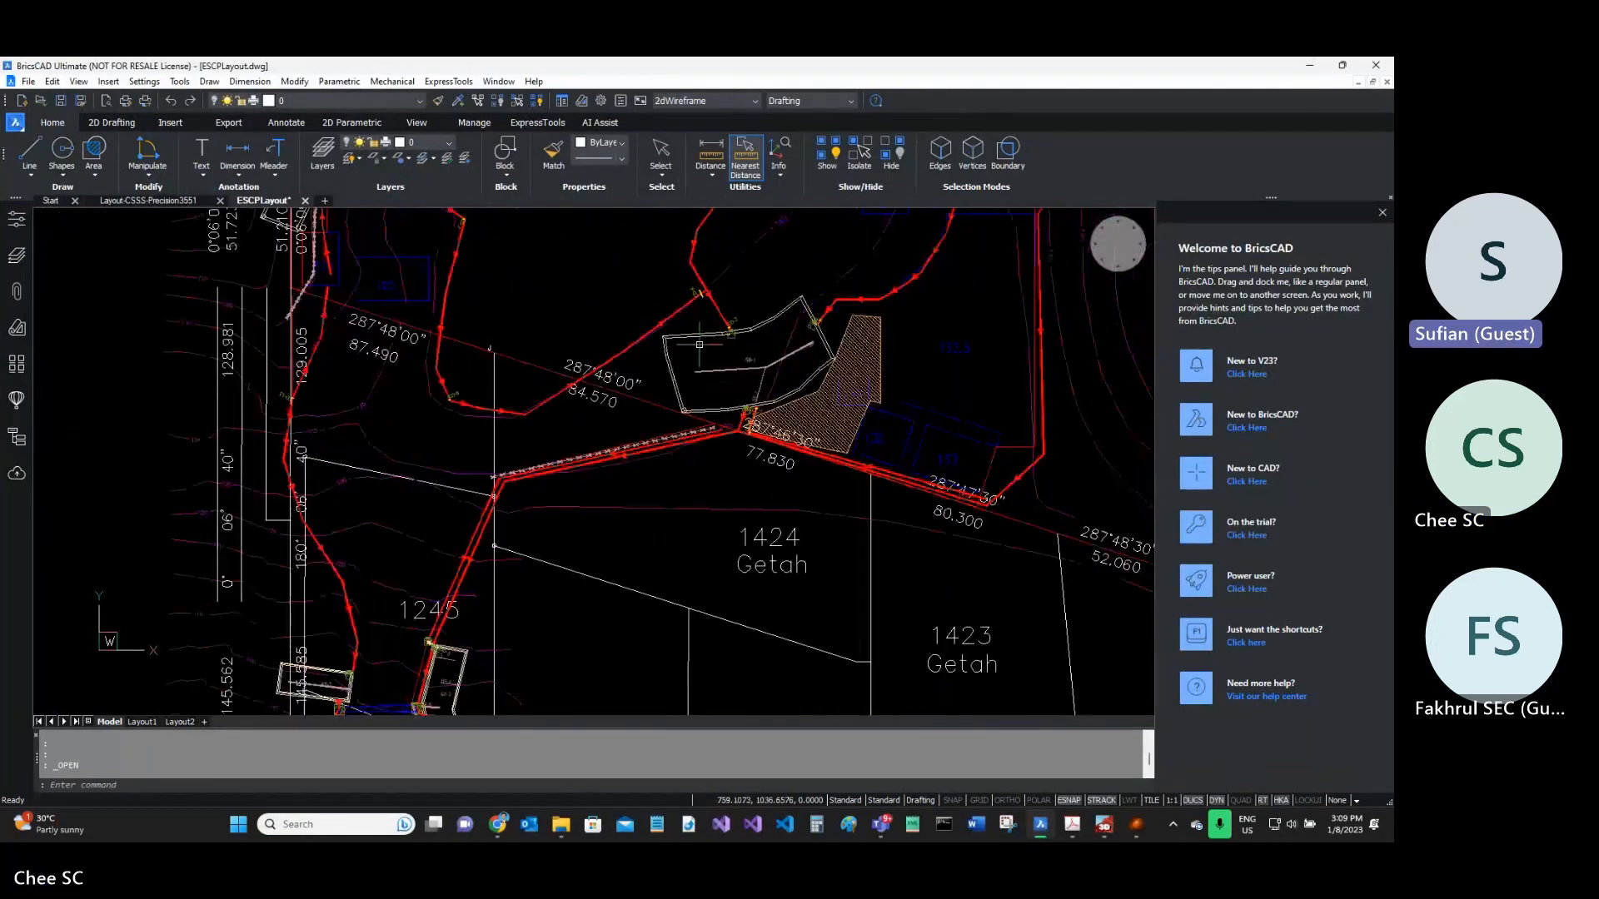
pyautogui.click(642, 332)
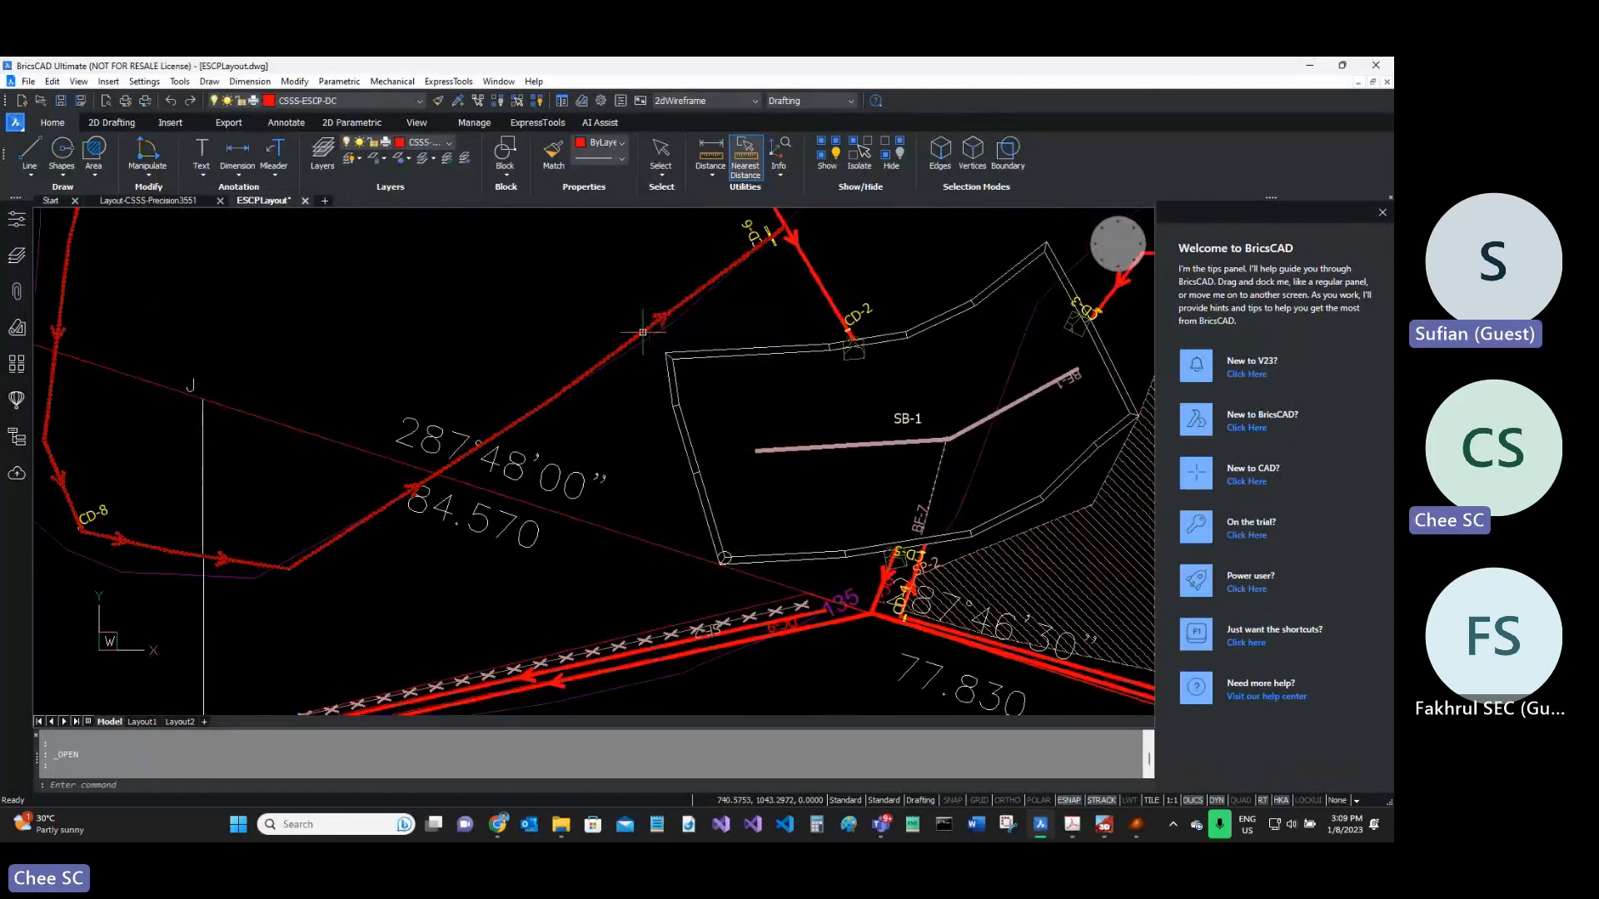
pyautogui.click(18, 221)
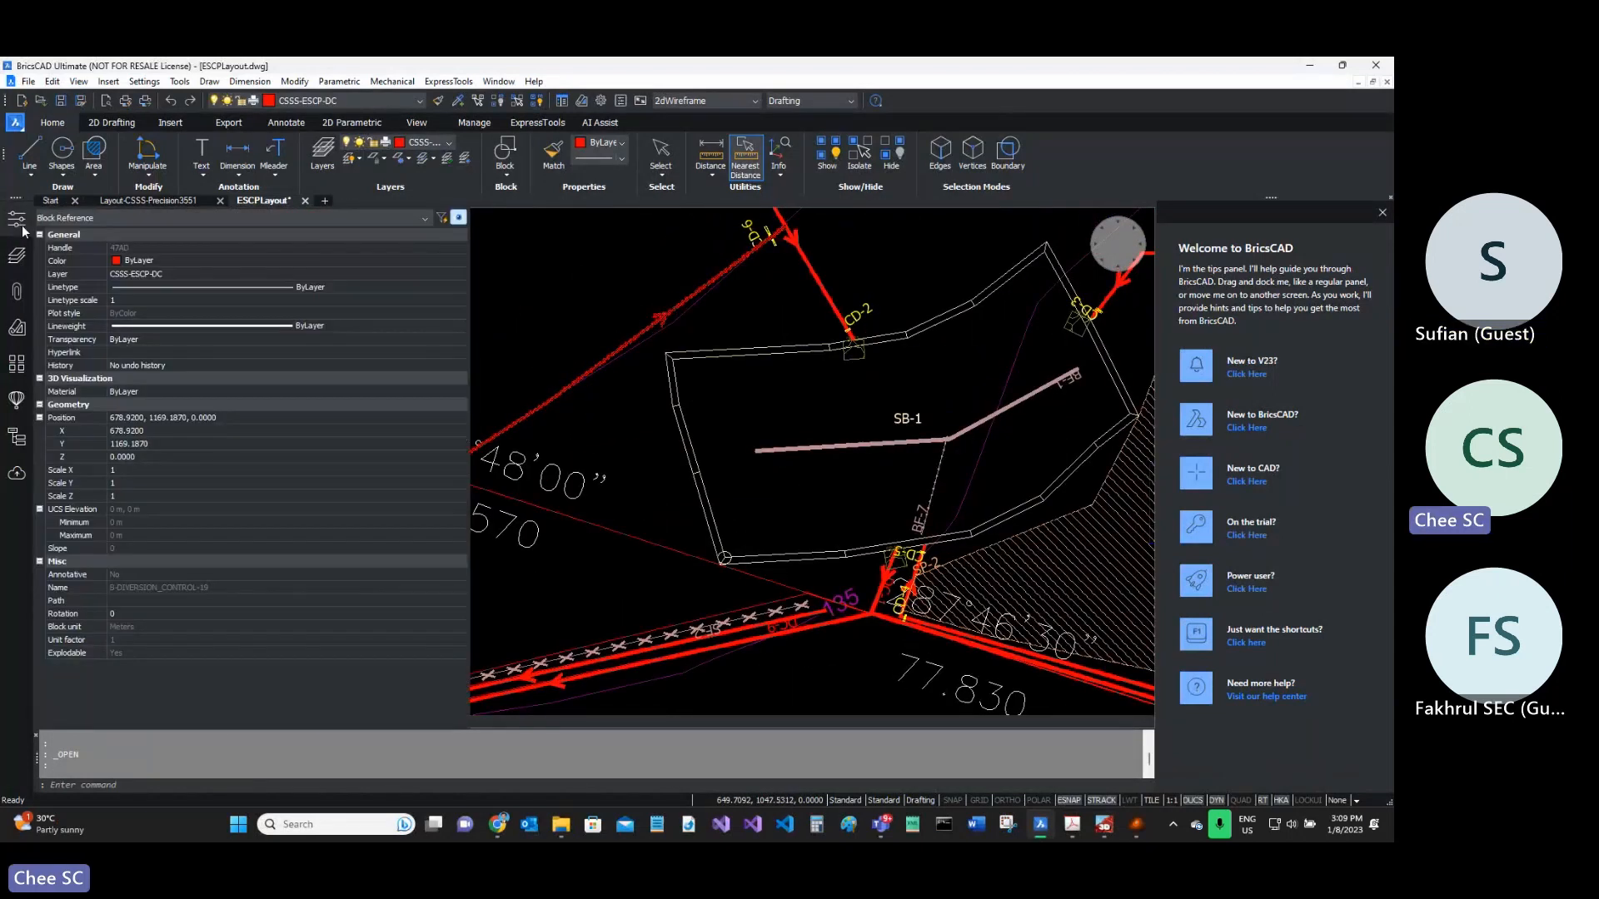
pyautogui.press('ctrl')
pyautogui.press('ctrl')
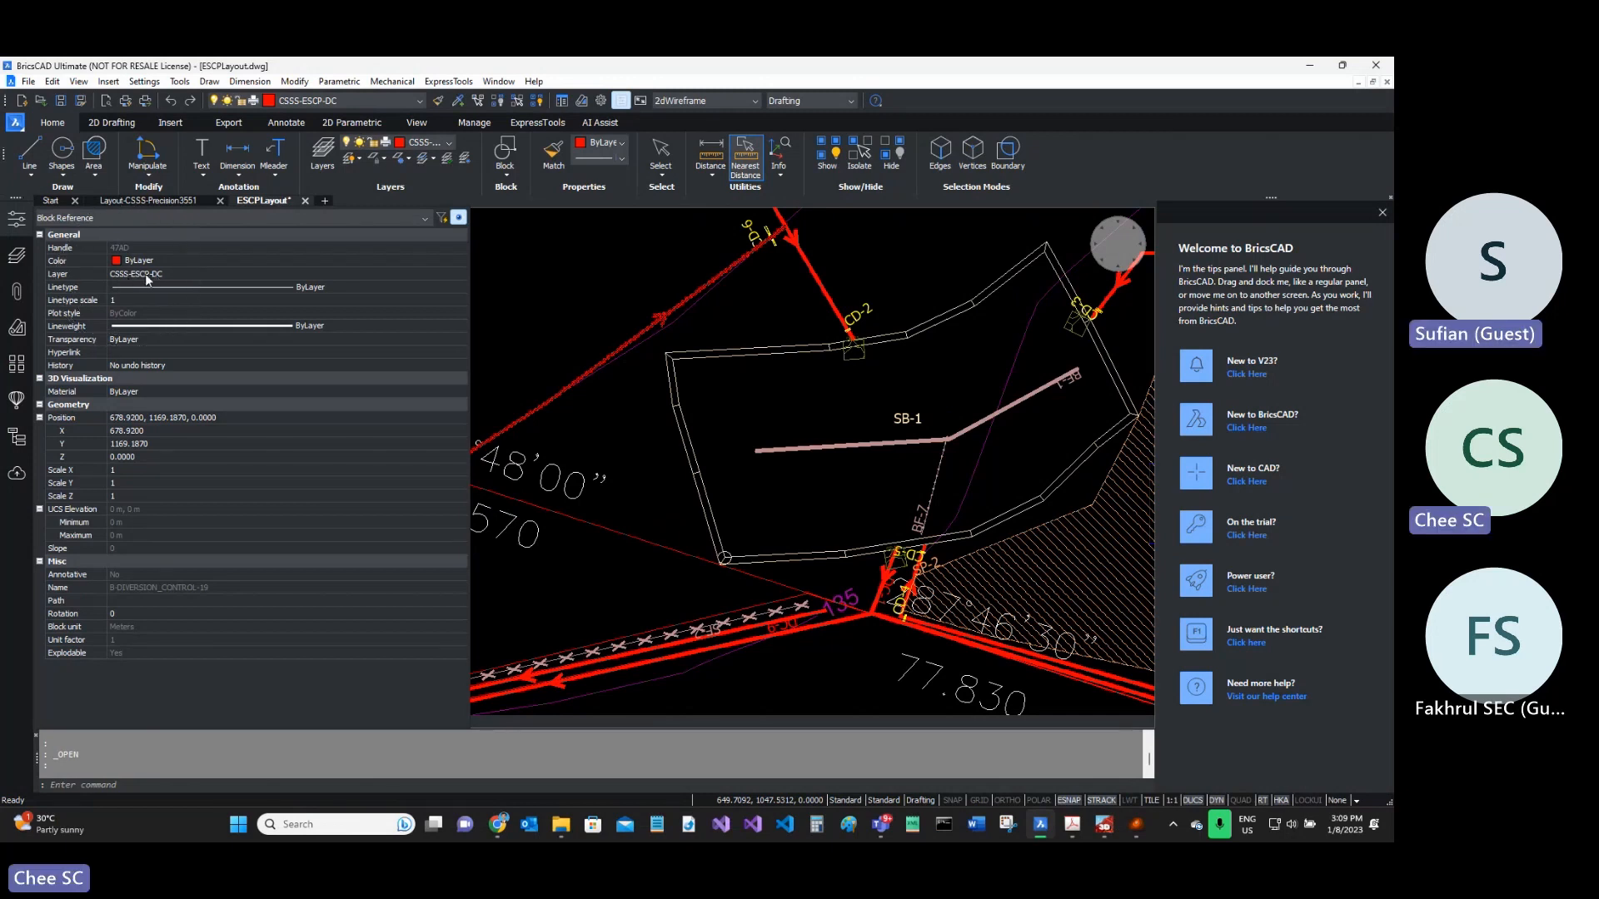
pyautogui.press('ctrl')
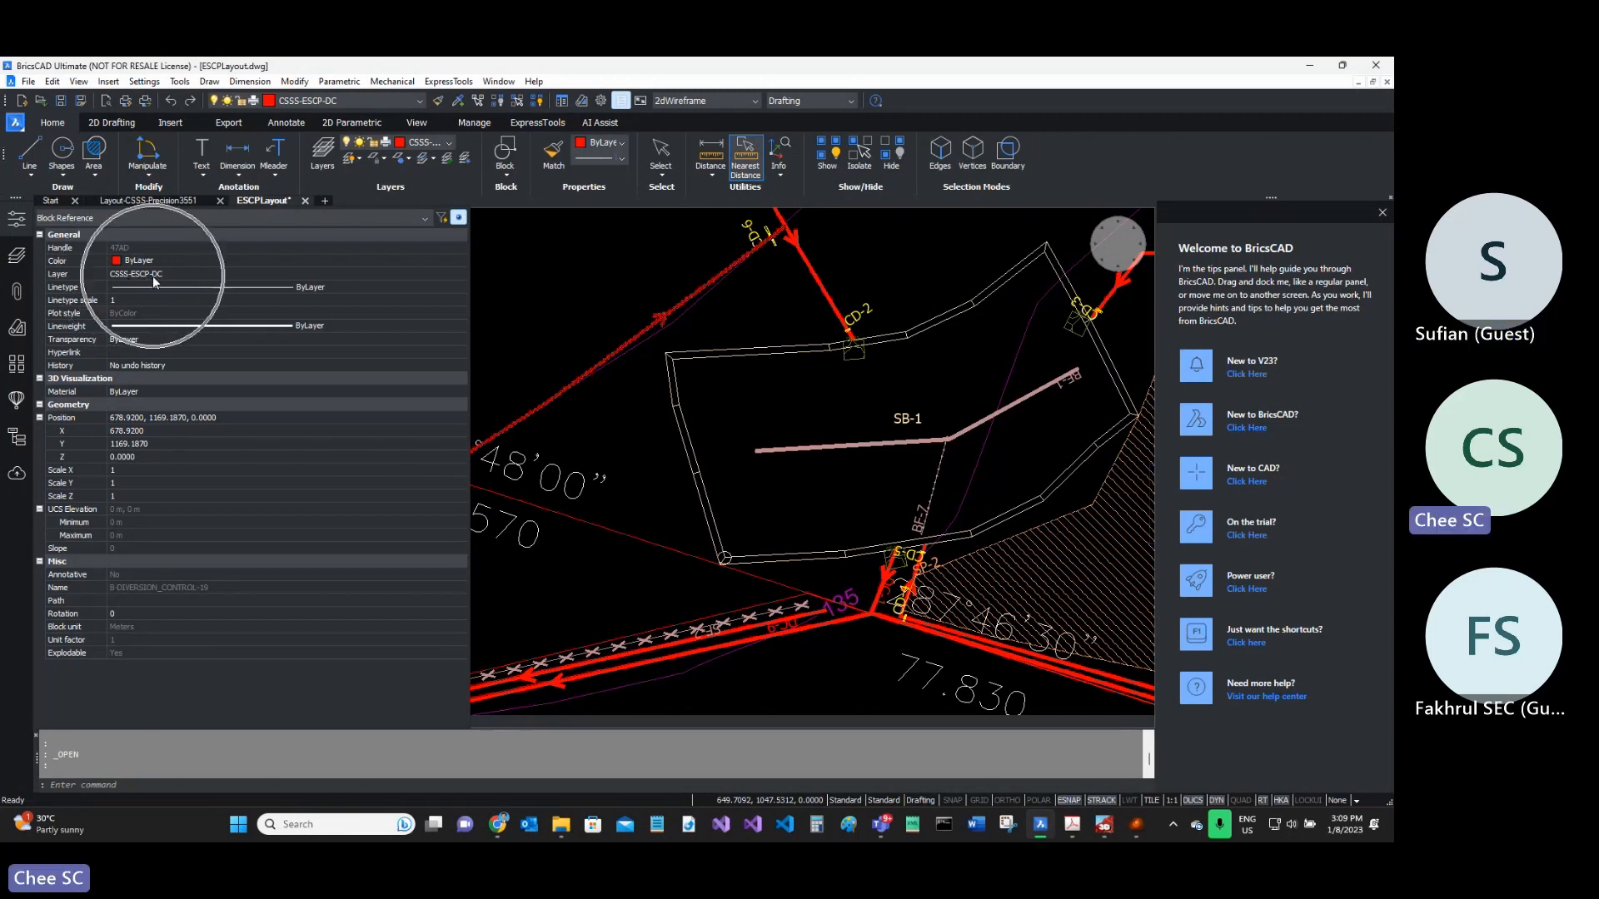
pyautogui.press('Escape')
pyautogui.press('Escape')
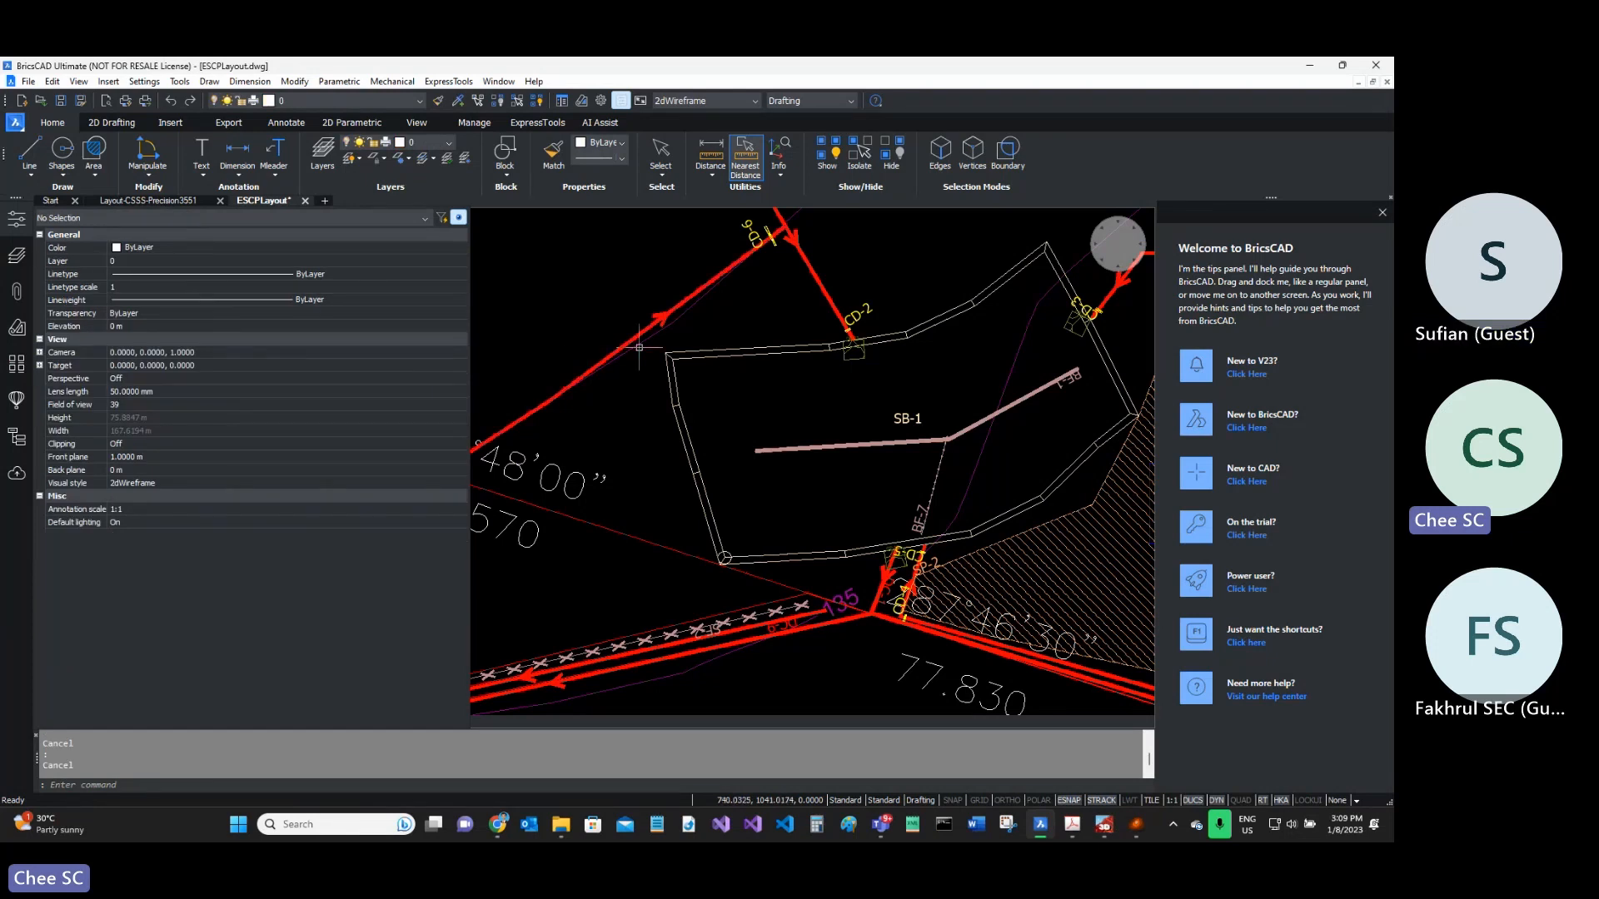
# - Open the recent drawing test3-EL.dwg
pyautogui.scroll(4, 647, 339)
pyautogui.scroll(-2, 647, 339)
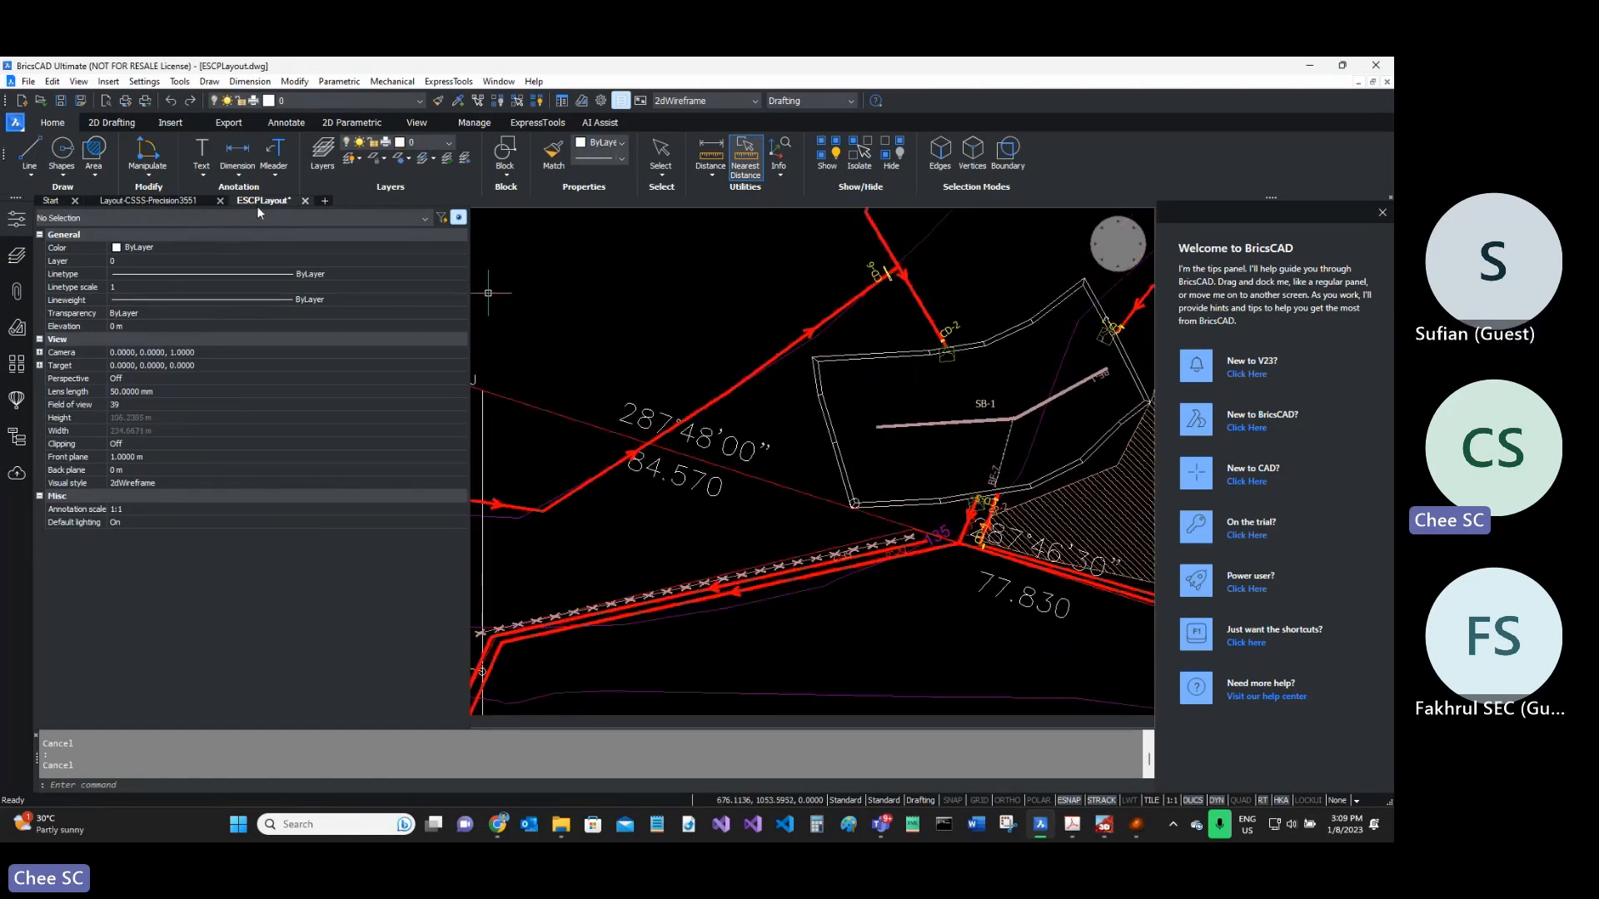
pyautogui.click(52, 201)
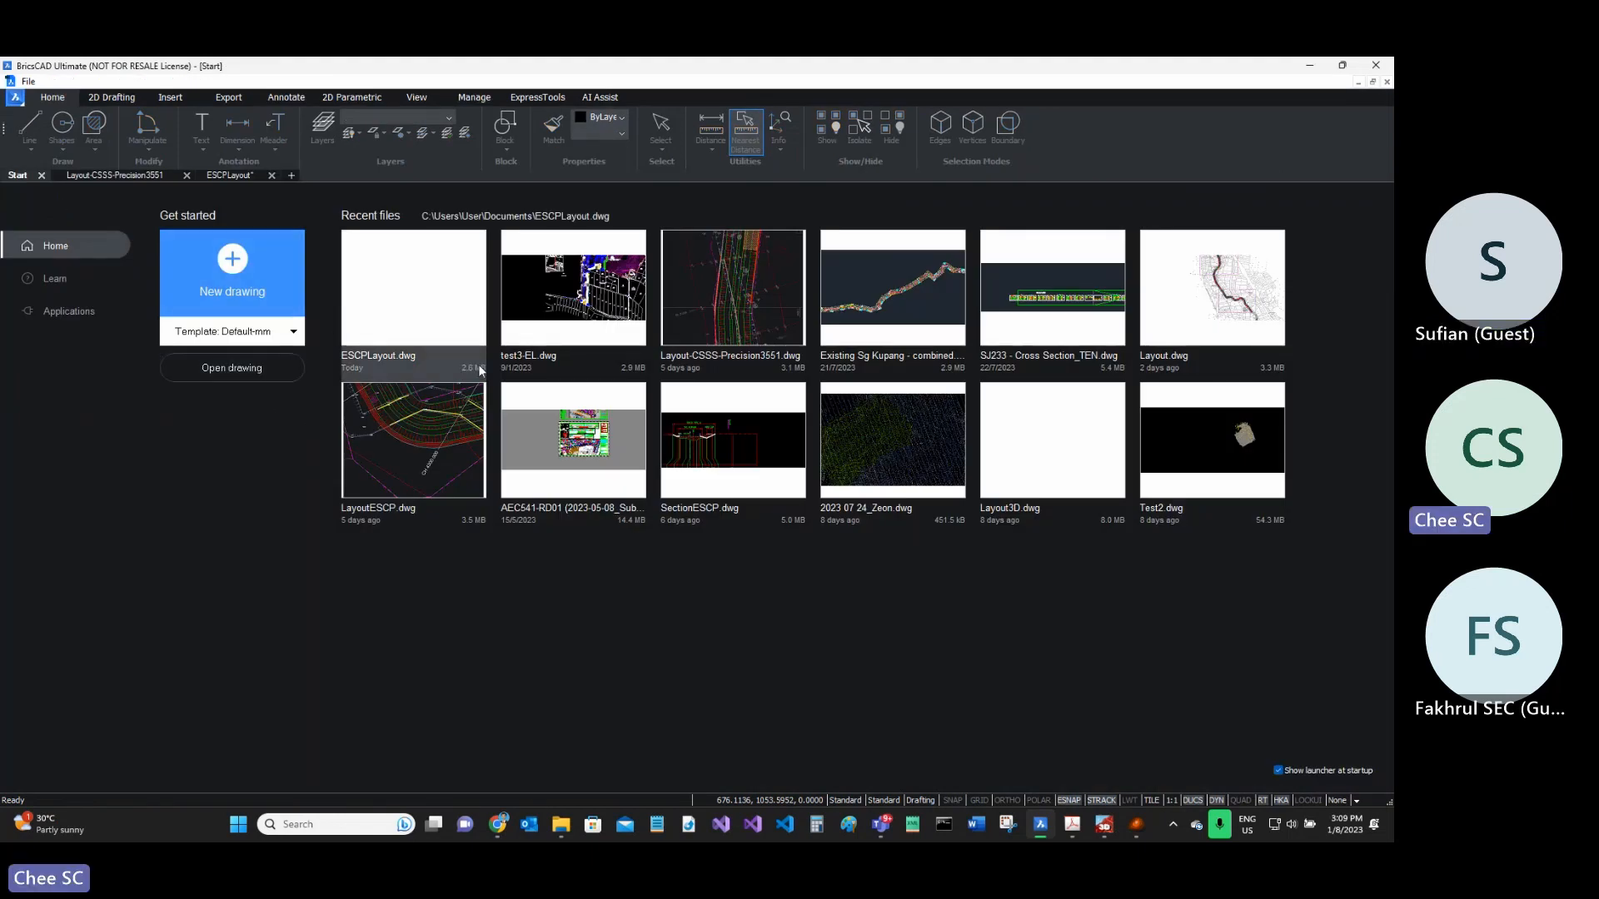
pyautogui.click(529, 322)
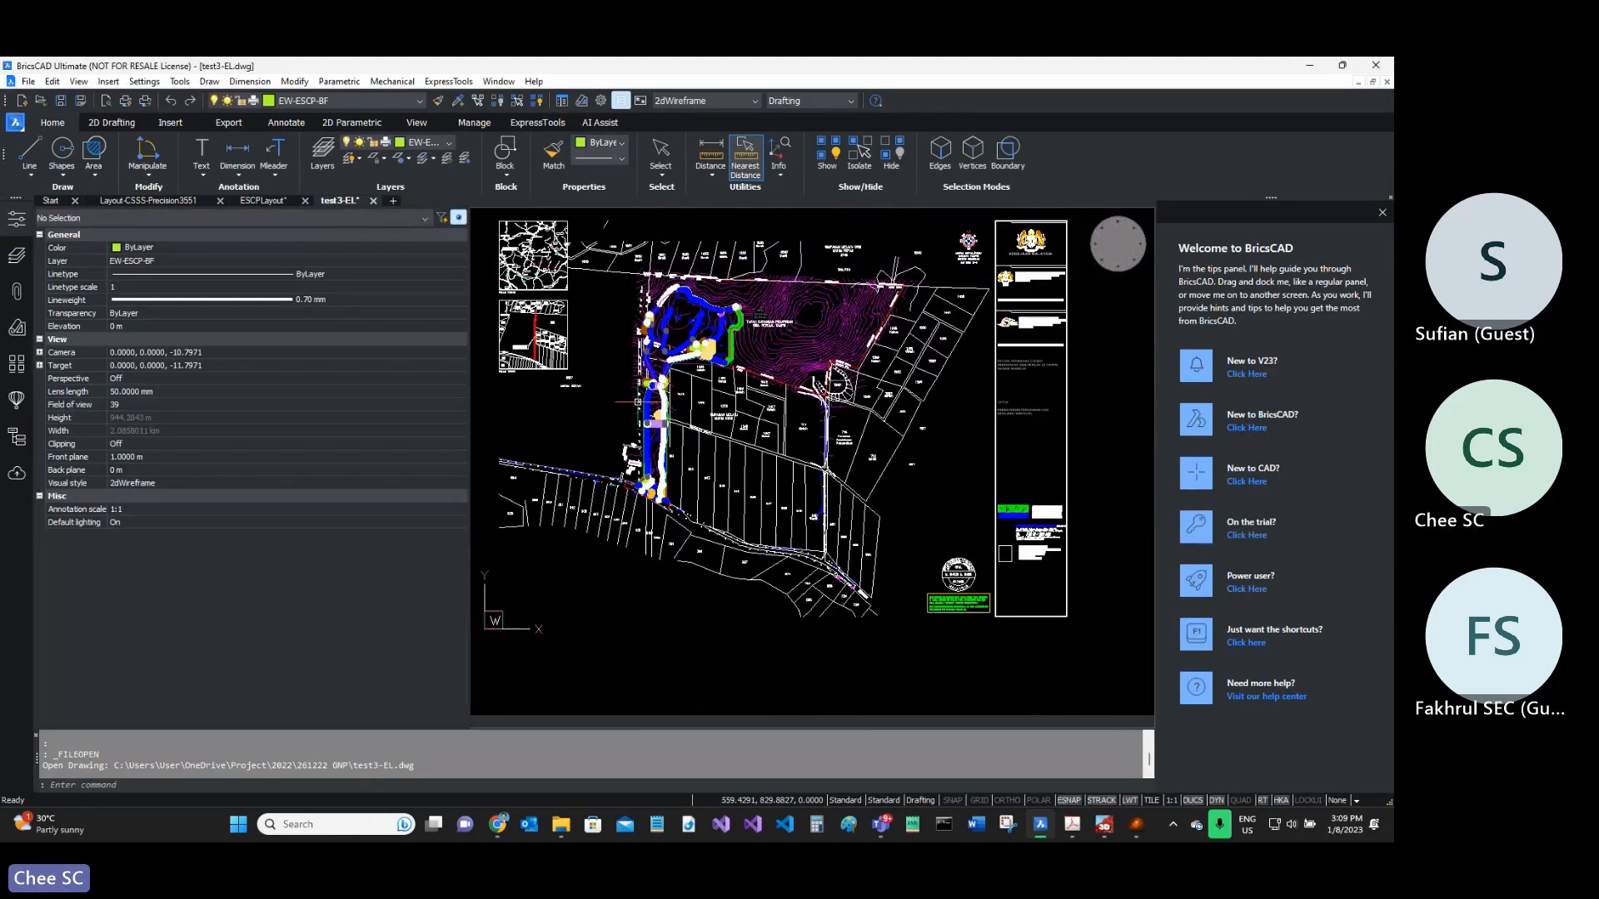
# - Select the diversion channel polyline running down to the sediment basin and check its layer and entity type
pyautogui.scroll(-5, 774, 417)
pyautogui.scroll(5, 822, 342)
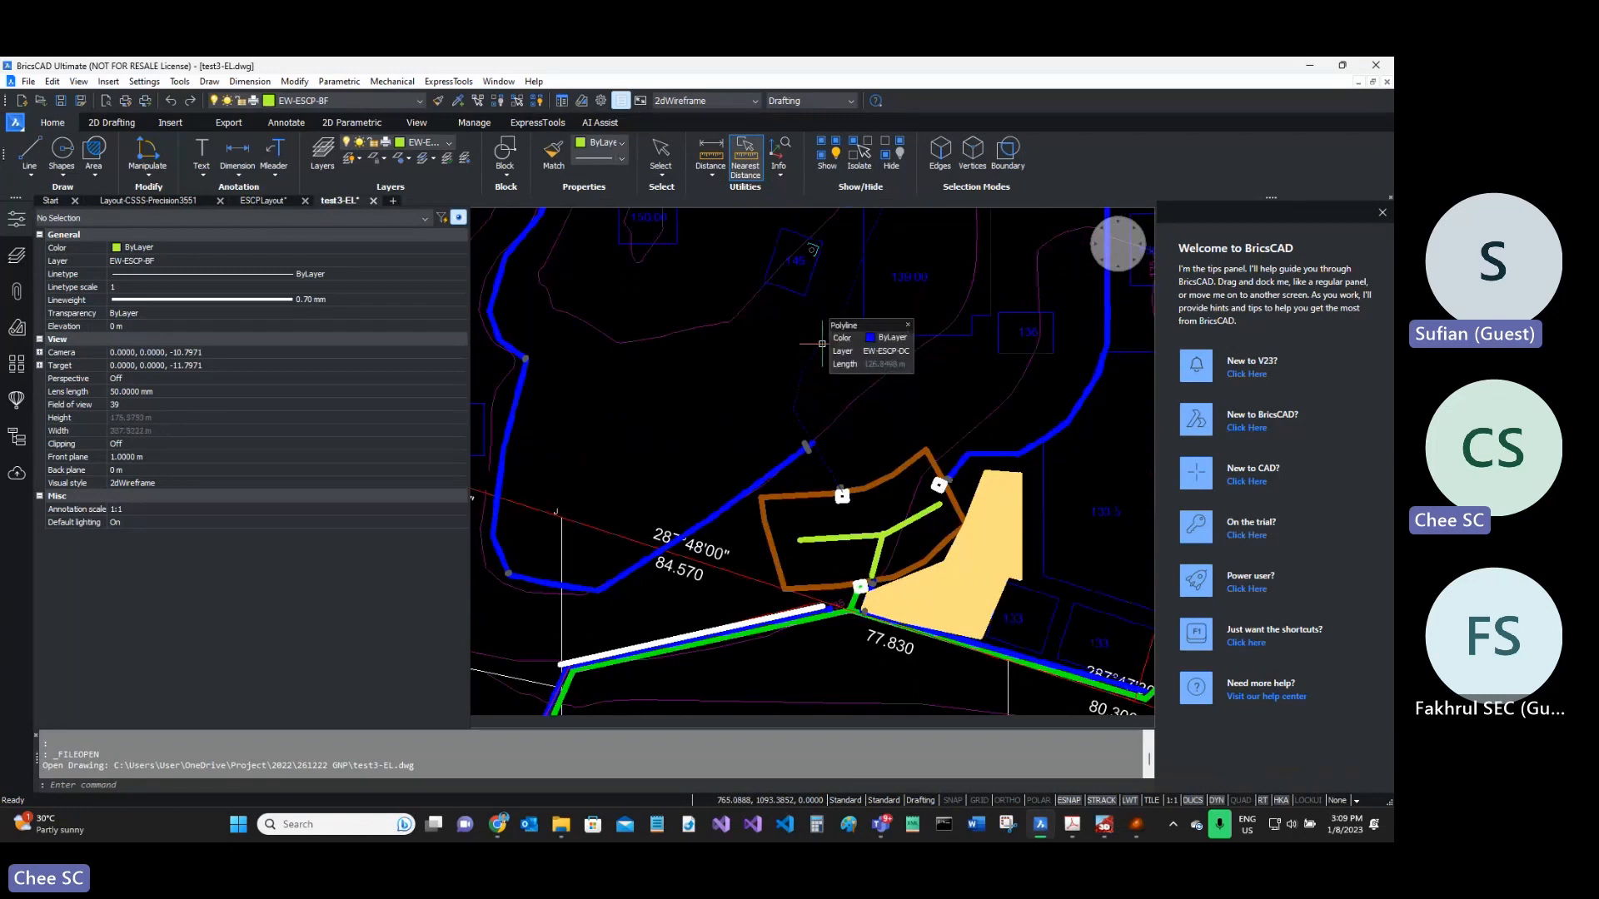
pyautogui.click(823, 342)
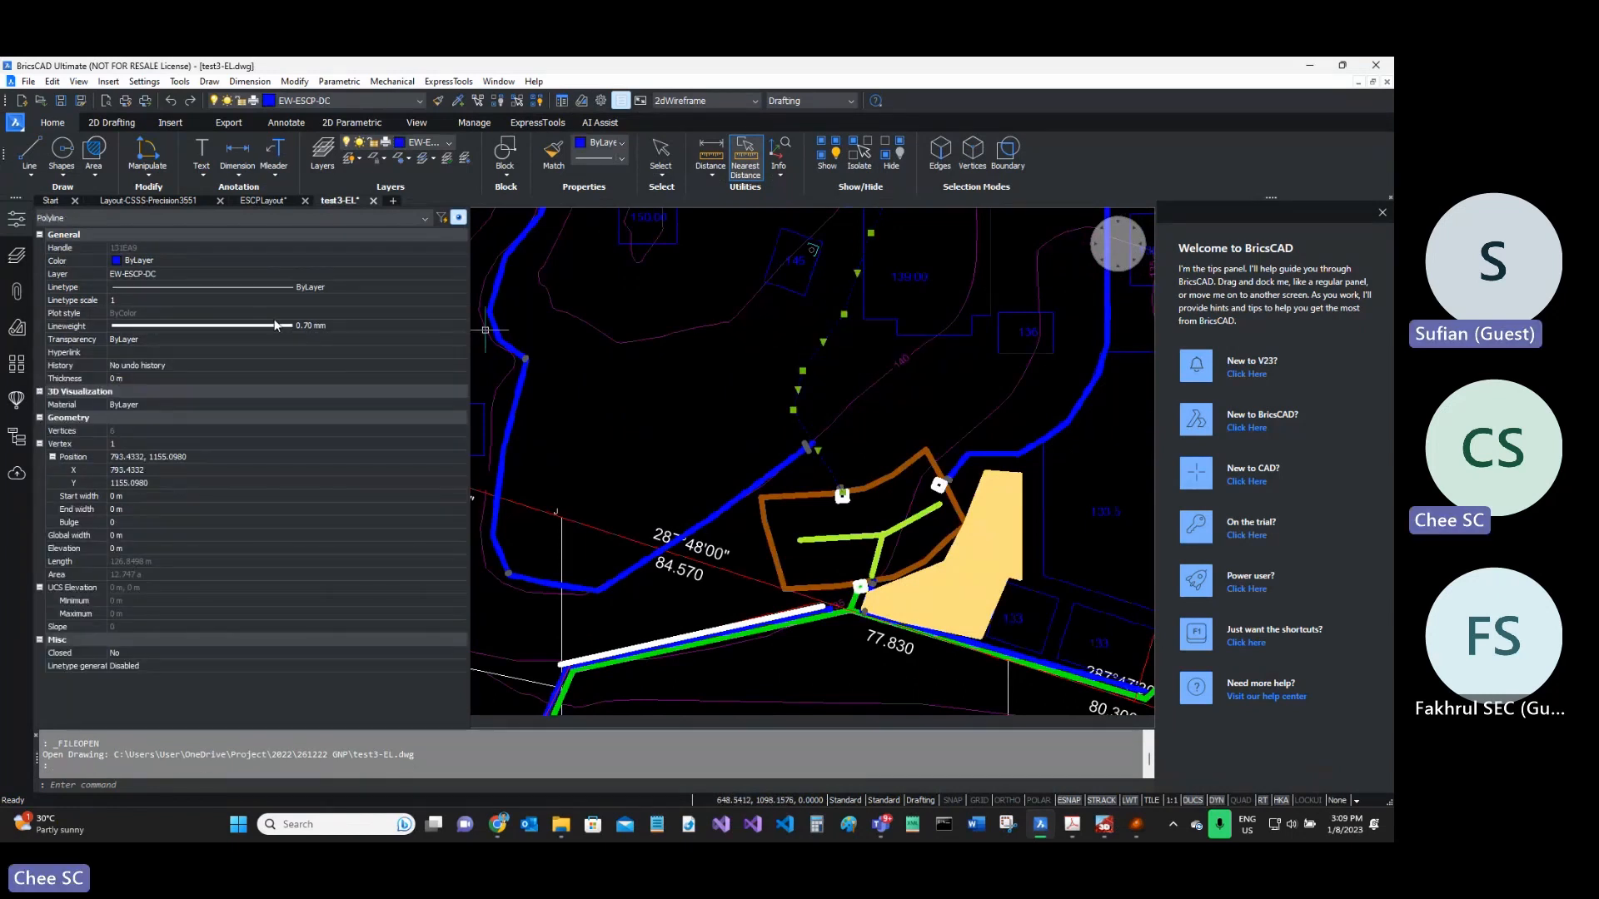
pyautogui.click(87, 273)
pyautogui.scroll(-3, 763, 401)
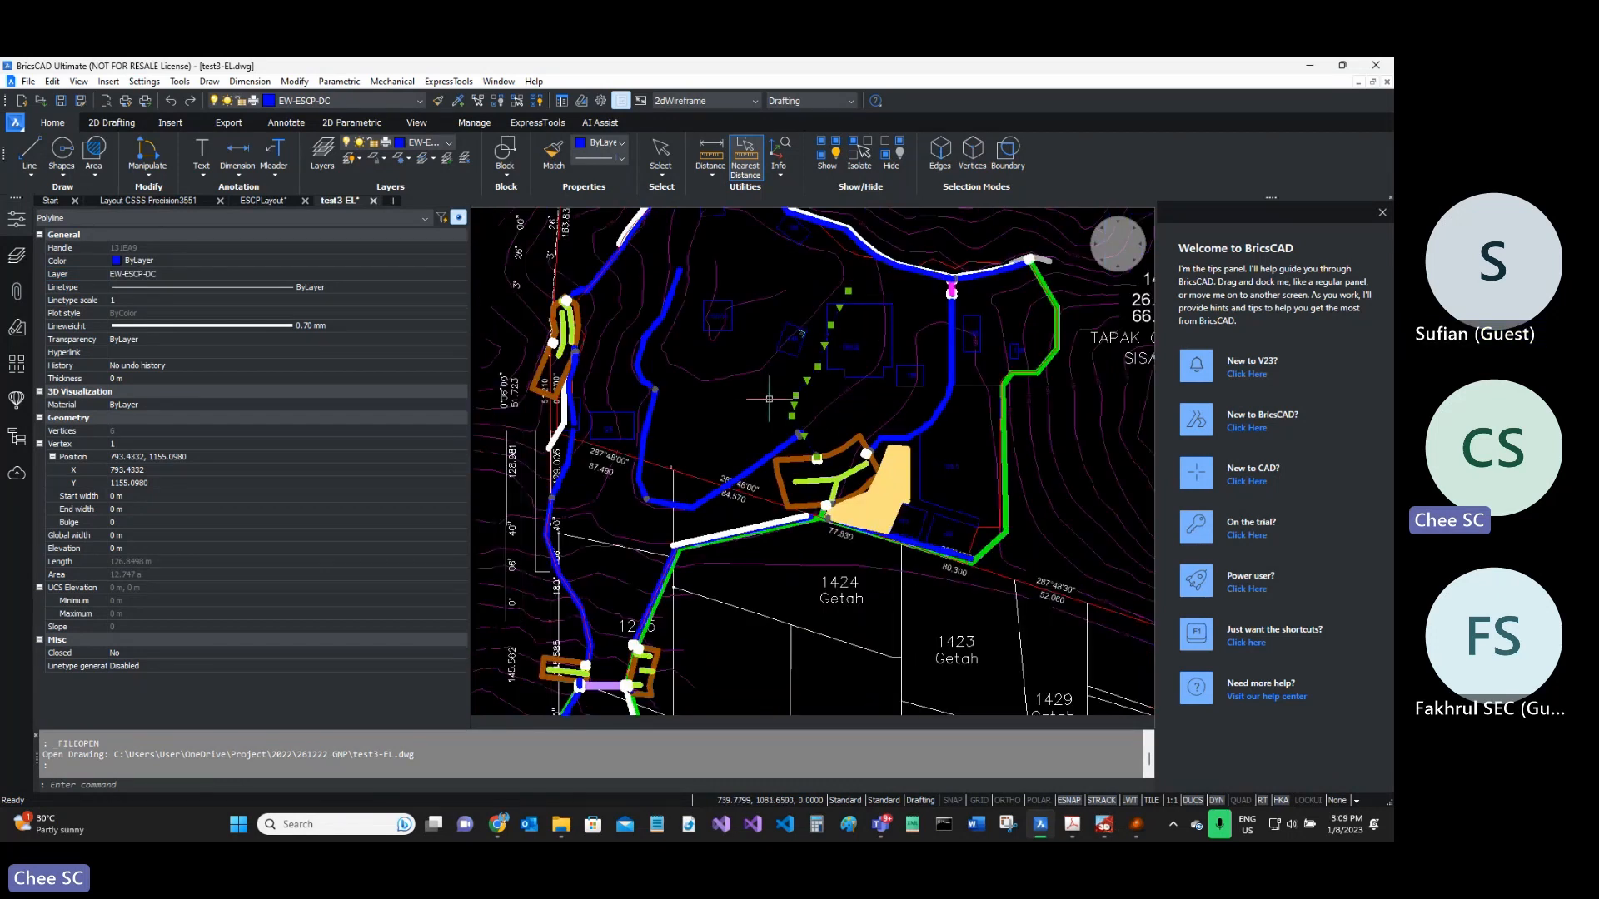
# - Reselect the diversion channel polyline and examine closely where it ends at the sediment basin's edge
pyautogui.press('Escape')
pyautogui.scroll(3, 772, 402)
pyautogui.click(818, 408)
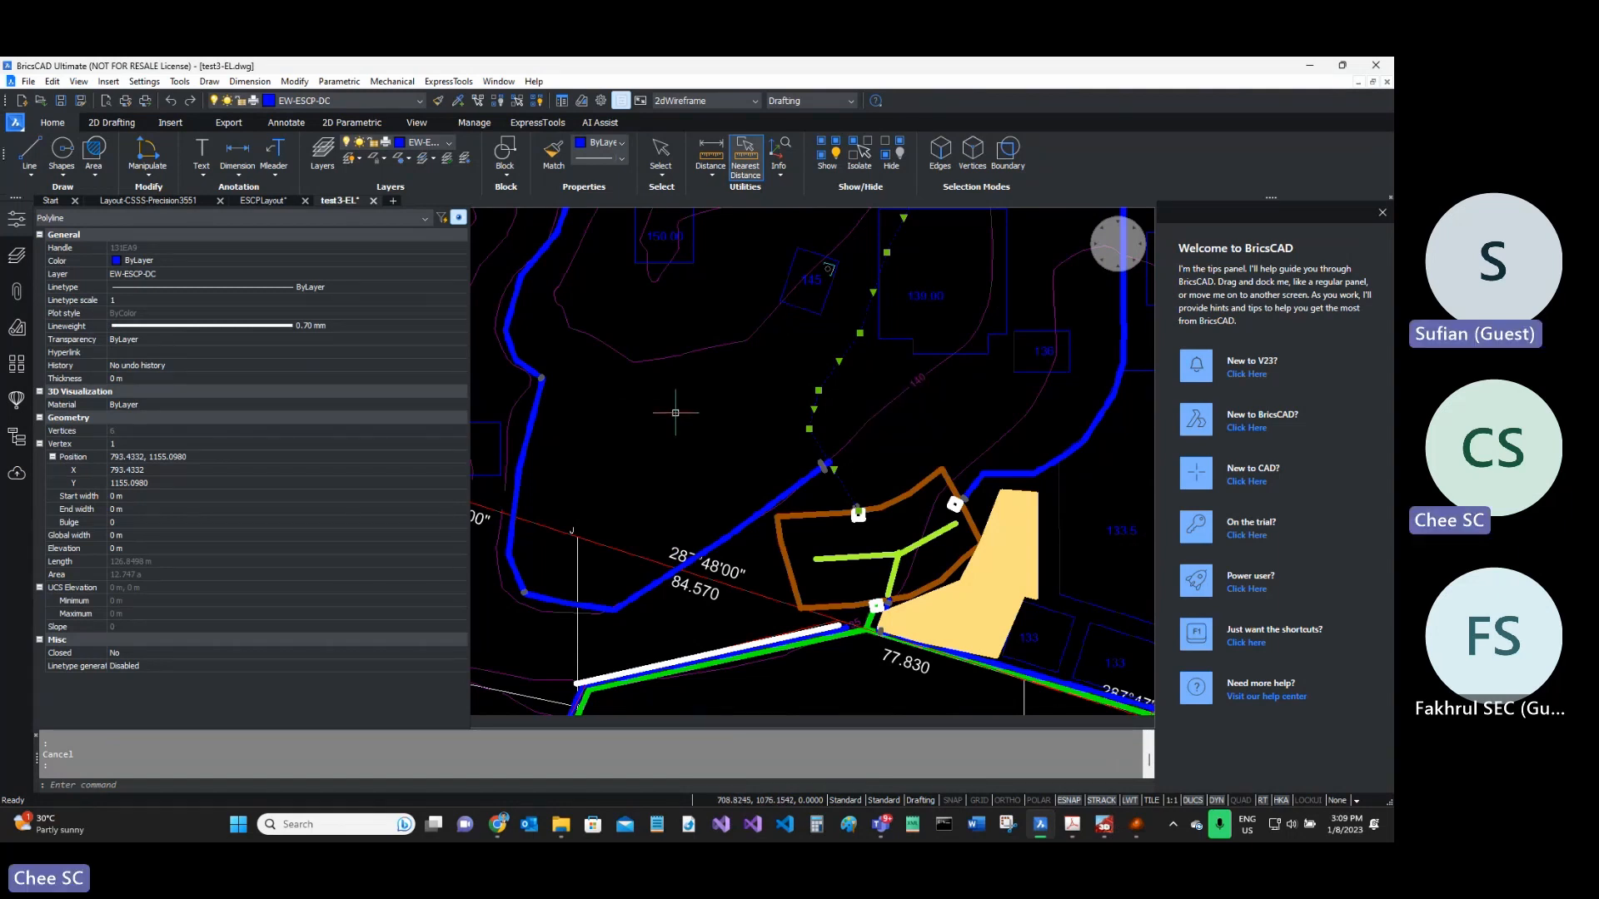
pyautogui.scroll(3, 804, 416)
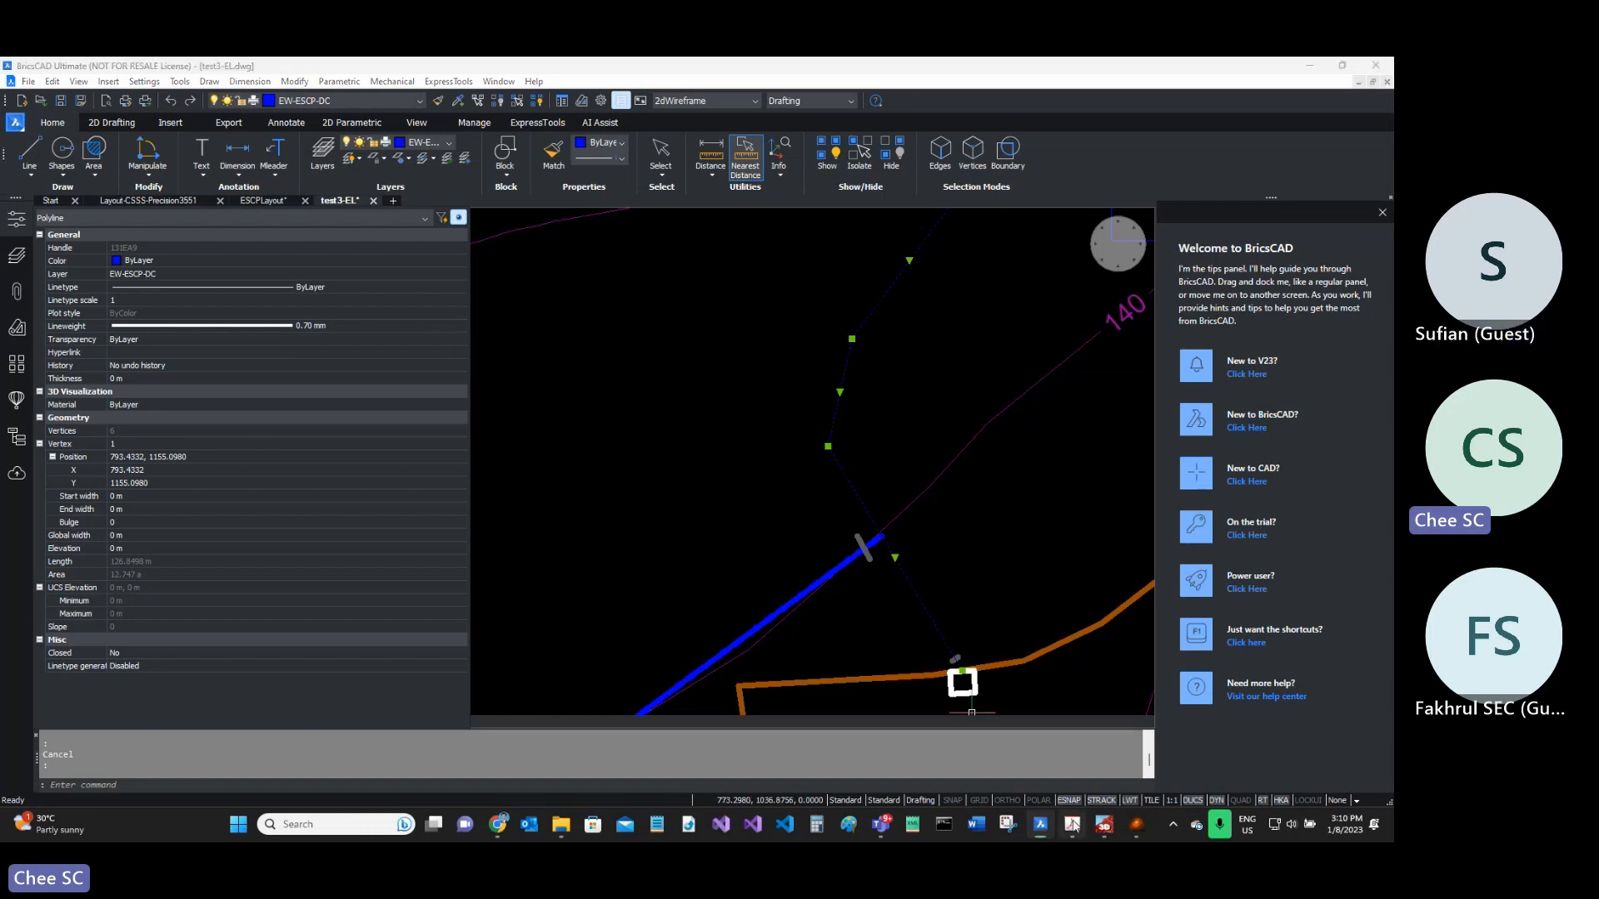
# - Return to the help PDF in Adobe Acrobat and recheck the layer names and entity types in the table
pyautogui.hotkey('alt', 'Tab')
pyautogui.scroll(4, 604, 385)
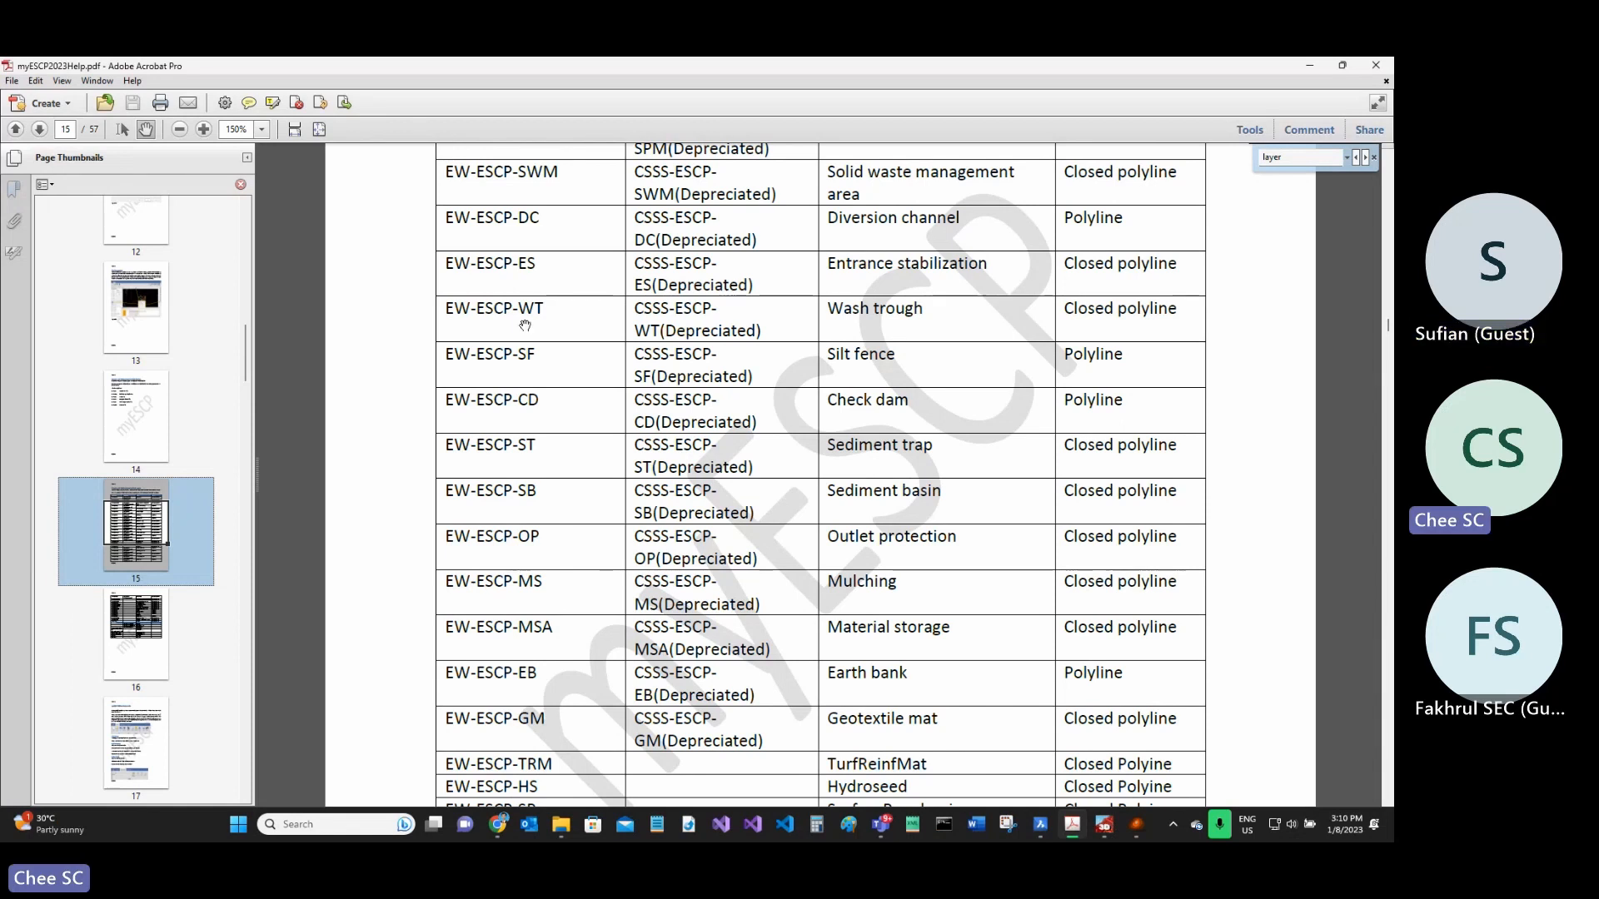
# - Check the layer names and entity types for wash trough and silt fence in the help table
pyautogui.press('ctrl')
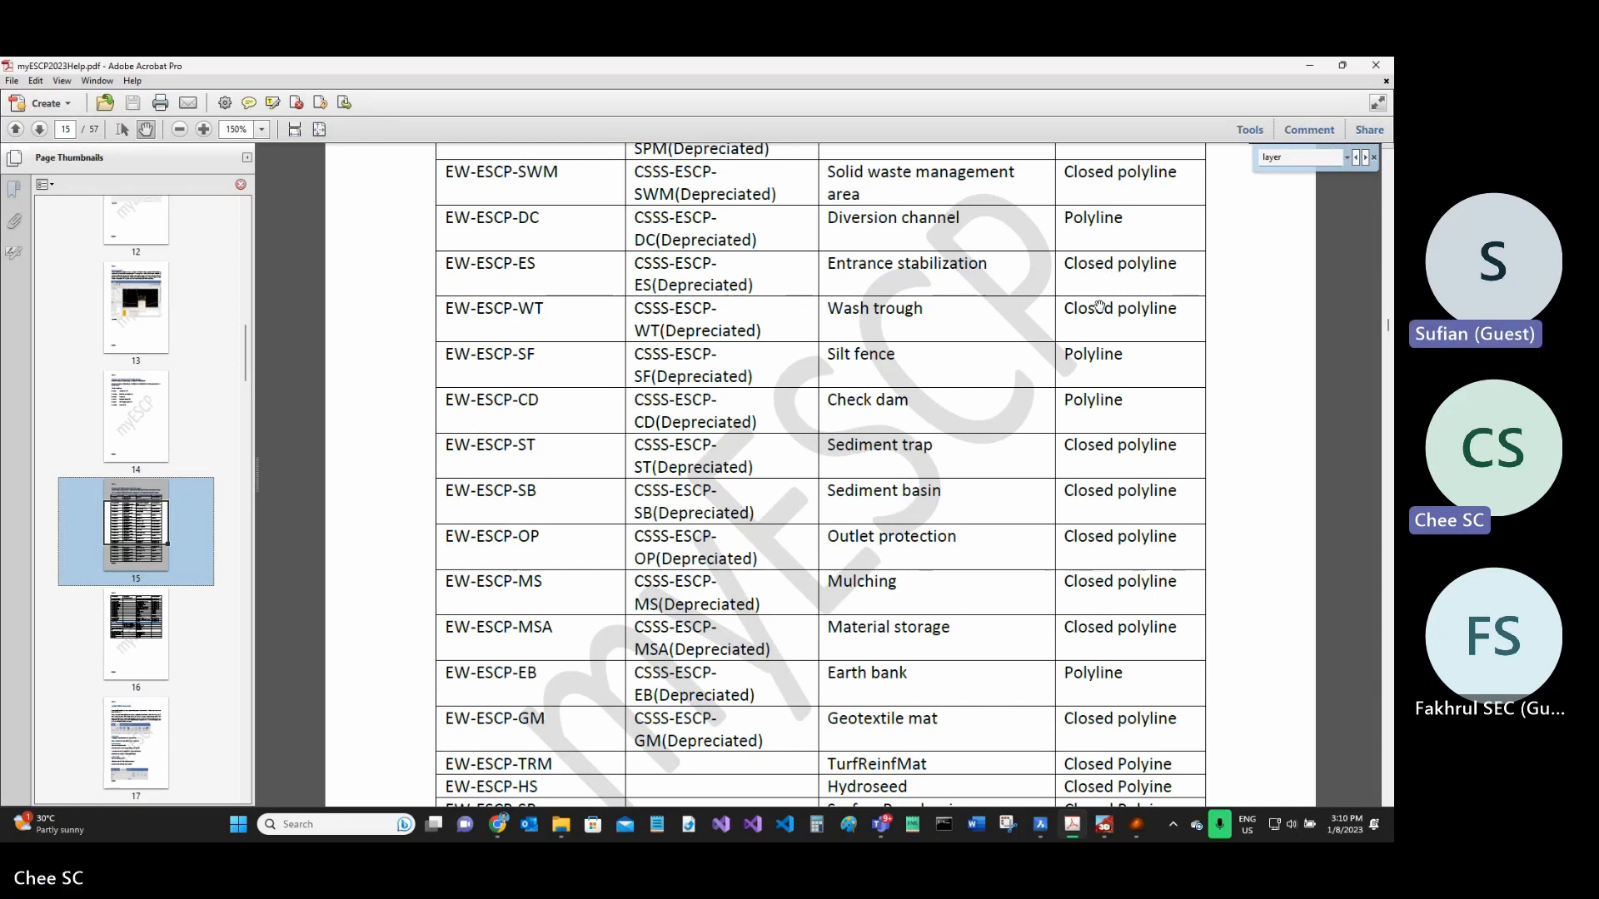
pyautogui.press('ctrl')
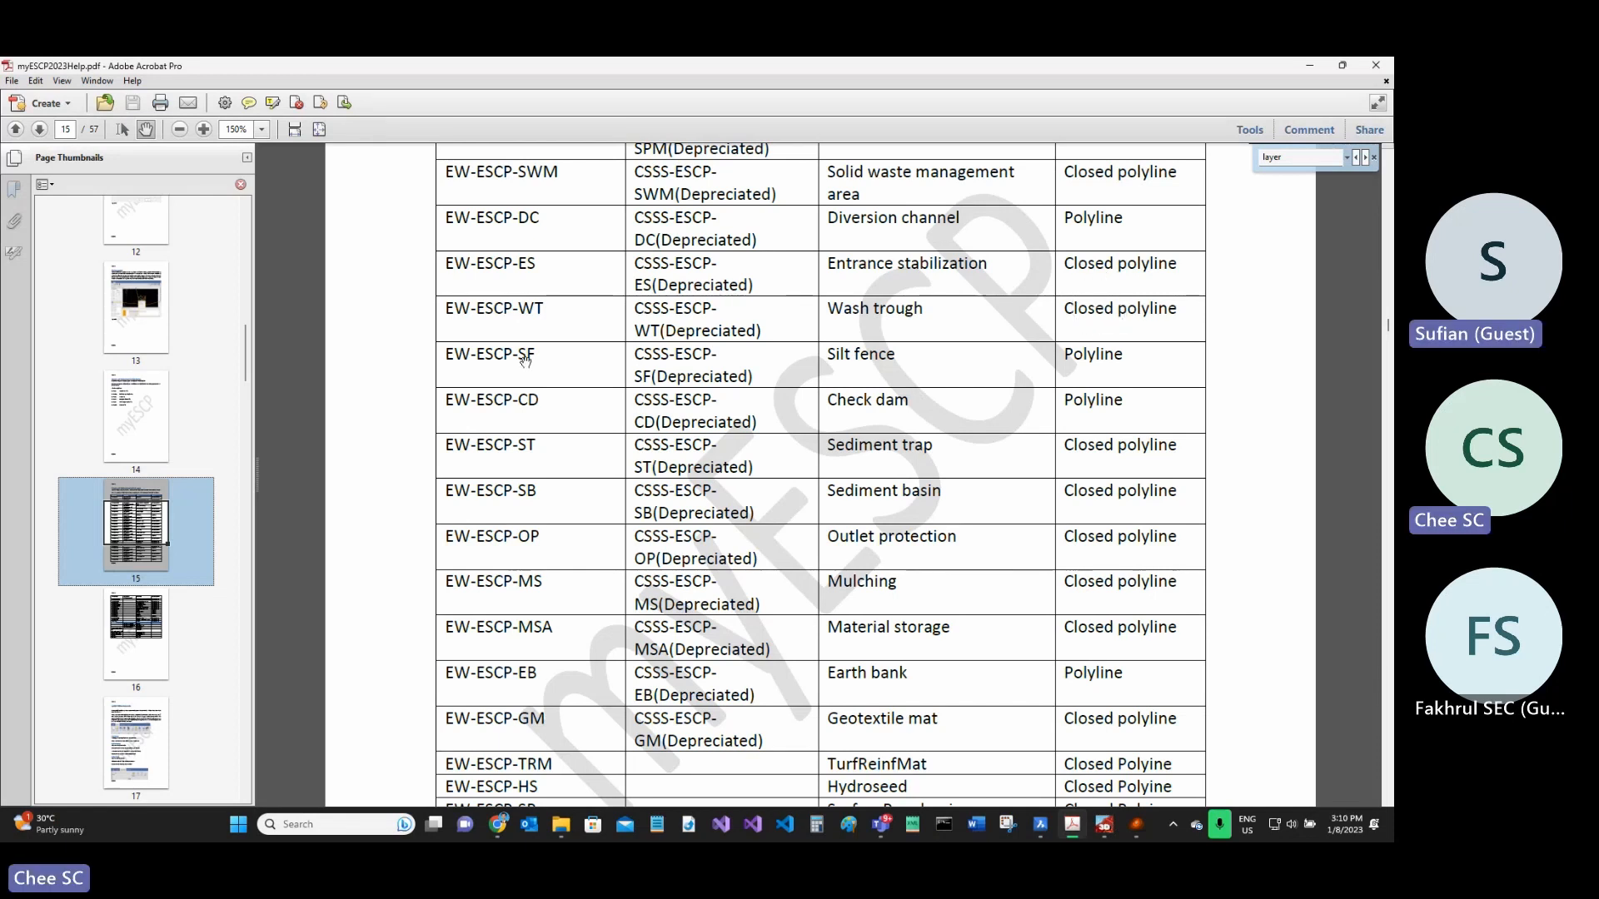
pyautogui.press('ctrl')
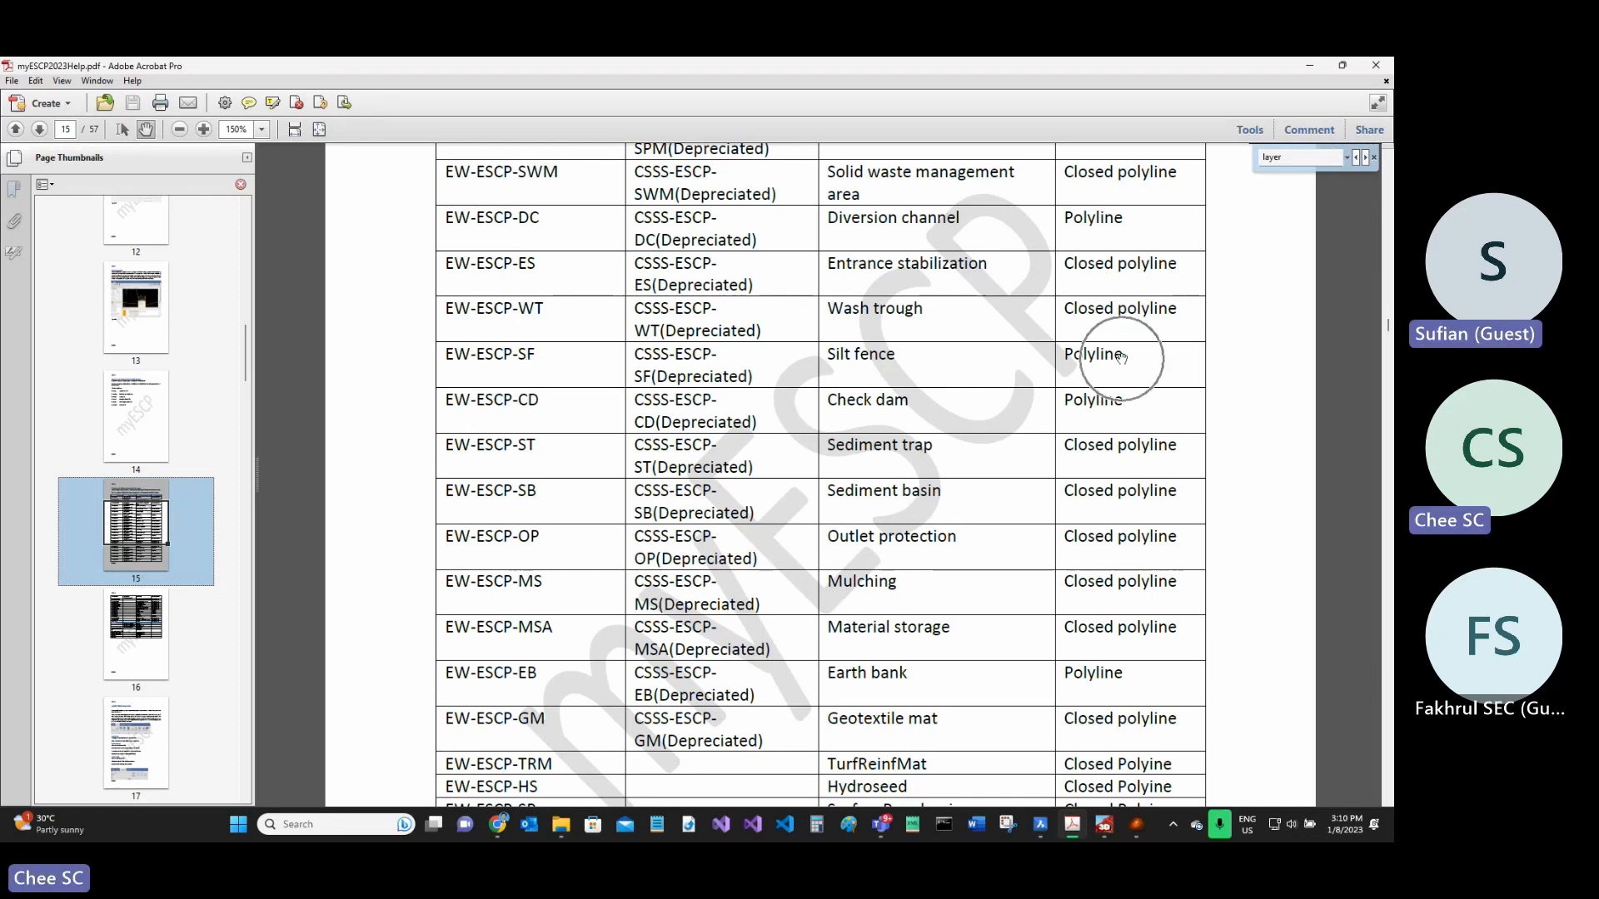
# - Switch to BricsCAD and select the brown sediment basin outline to check its layer and whether its polyline is closed
pyautogui.click(1311, 67)
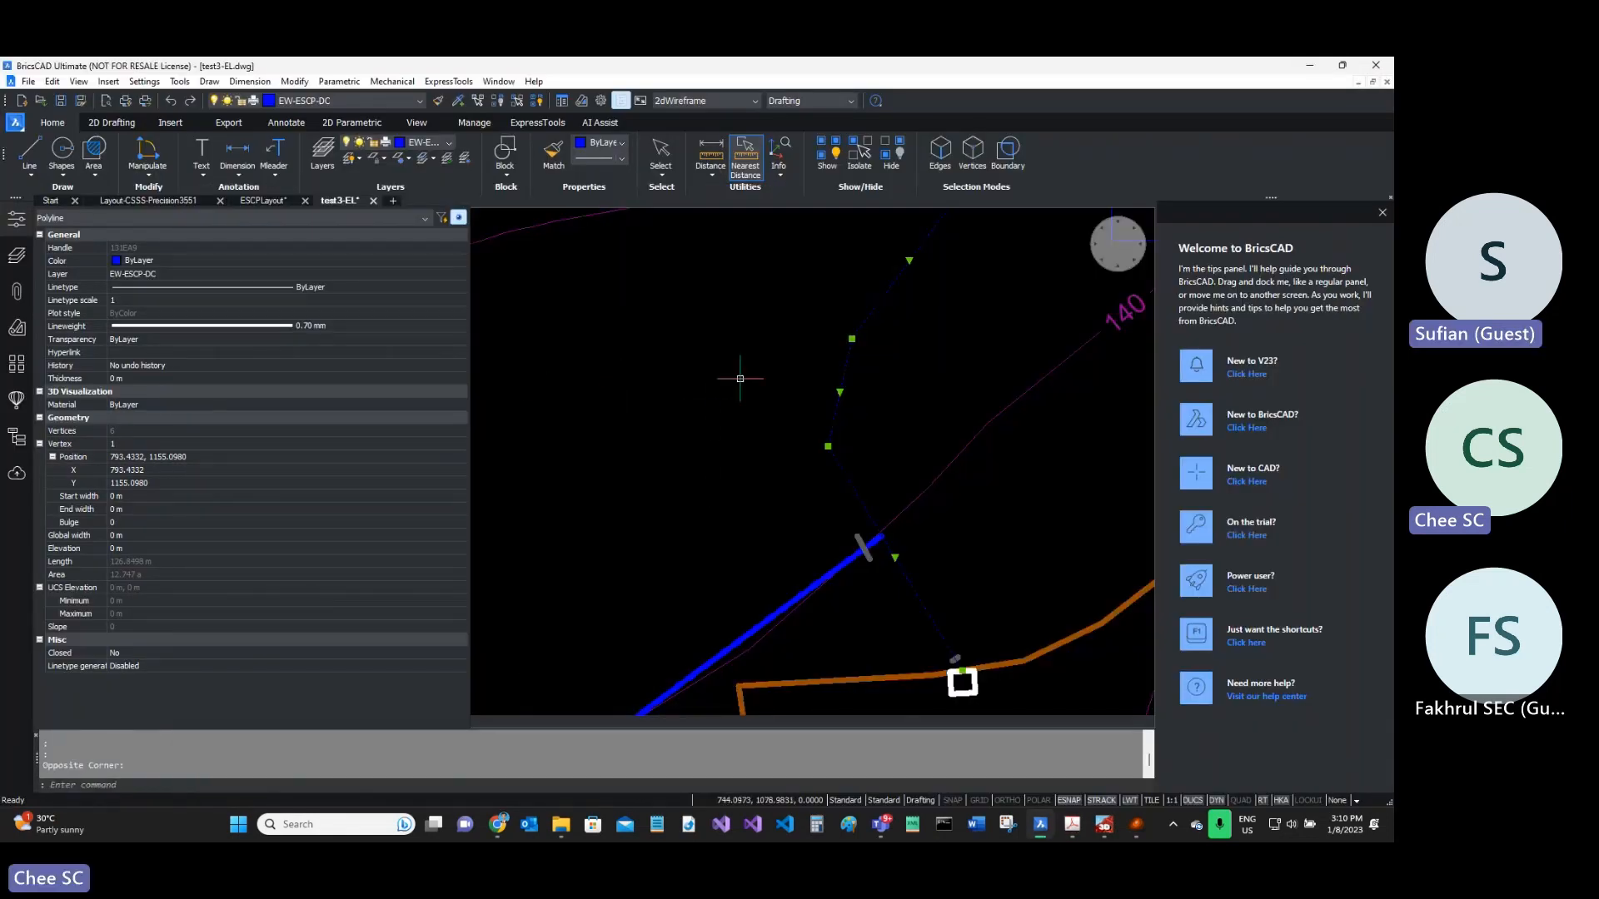
pyautogui.press('Escape')
pyautogui.scroll(-3, 739, 372)
pyautogui.scroll(2, 751, 437)
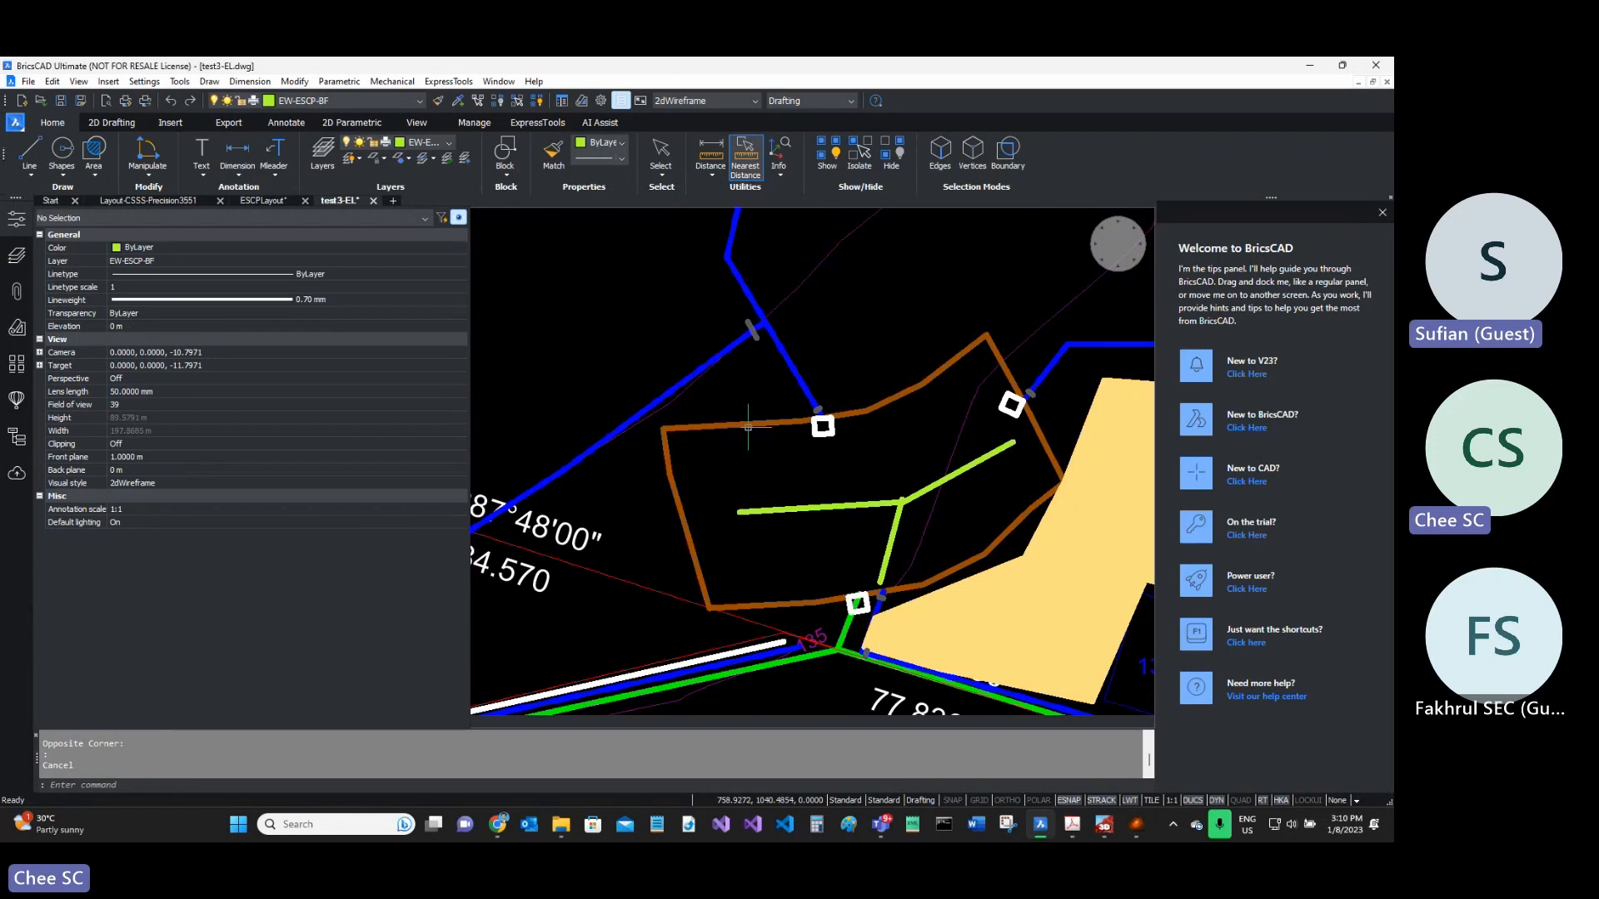
pyautogui.click(747, 426)
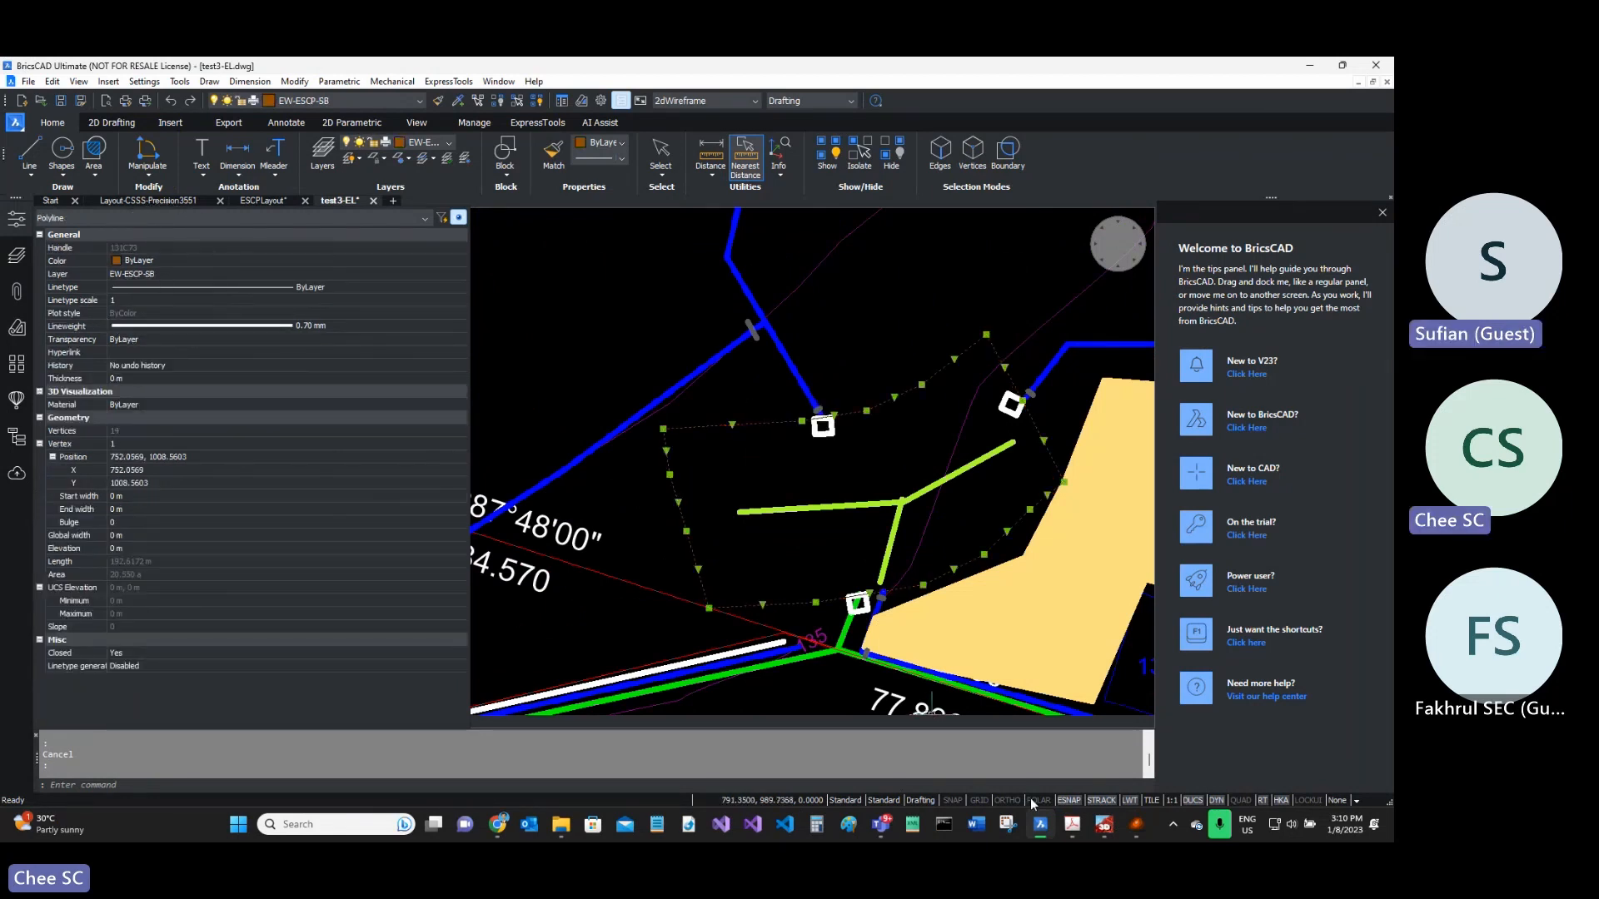
# - Return to the help PDF in Adobe Acrobat and review the layer table from the stockpile row down to water crossing
pyautogui.click(1072, 825)
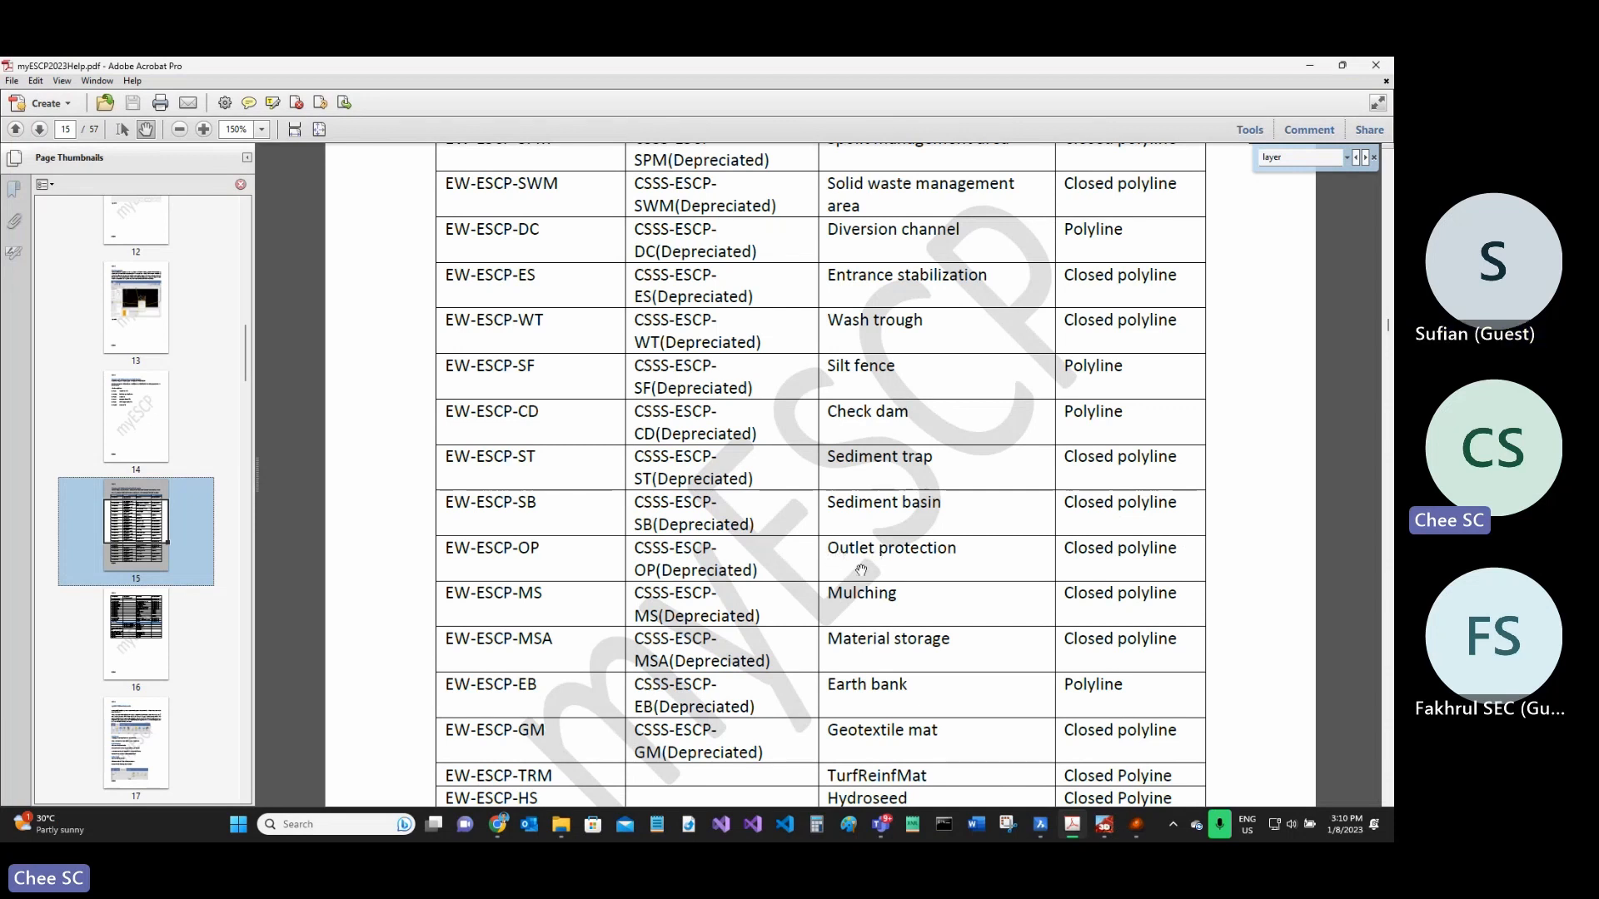
pyautogui.press('ctrl')
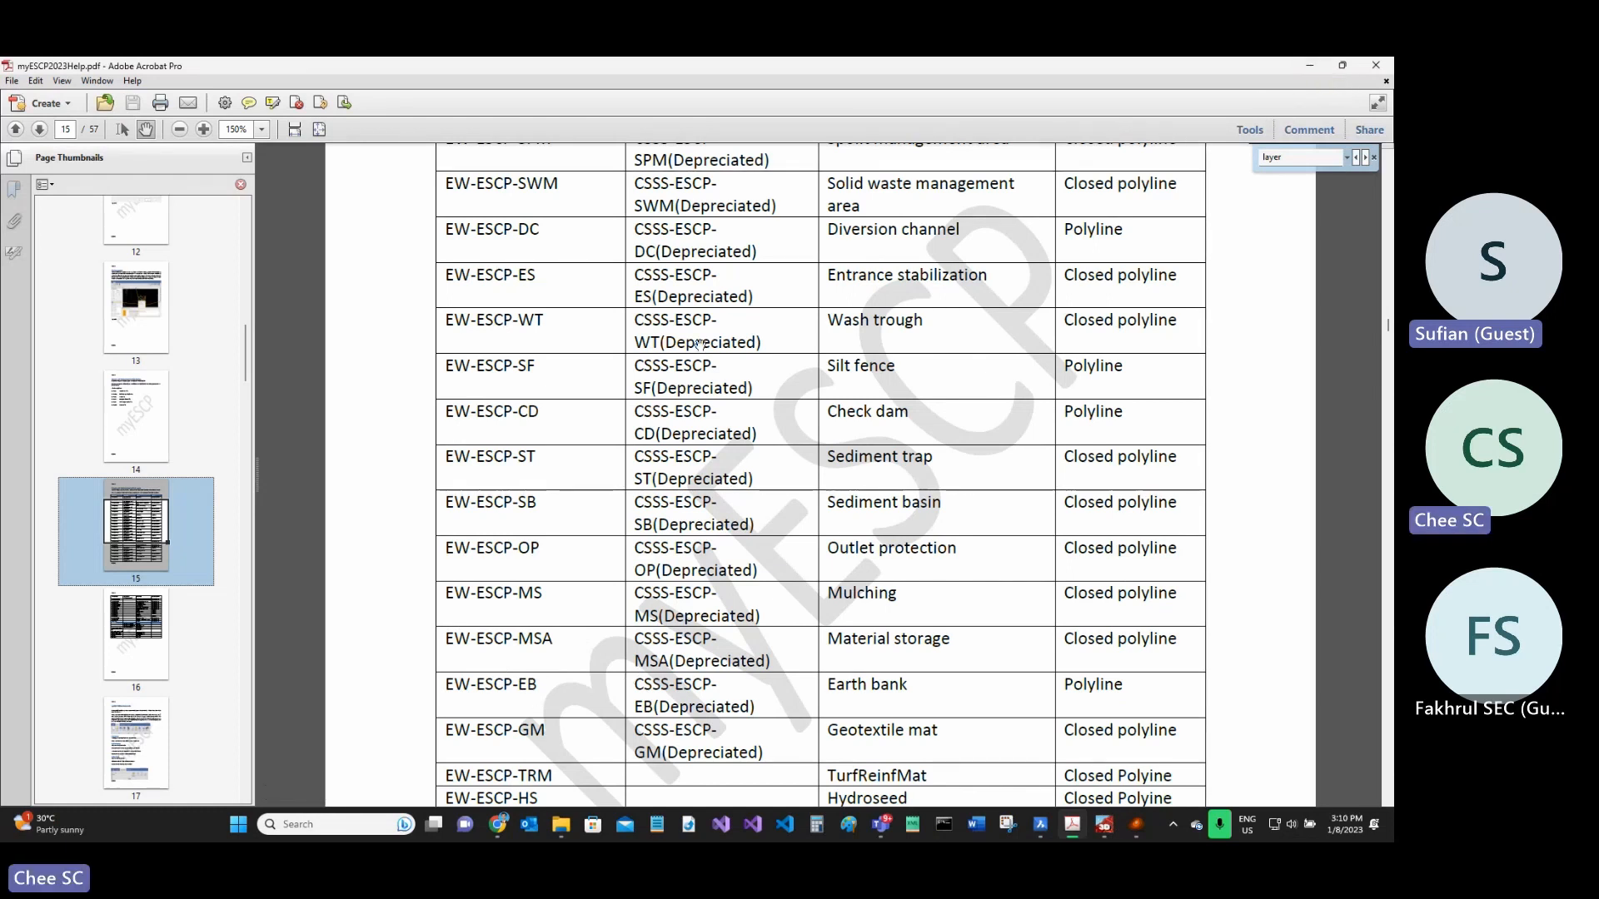
pyautogui.scroll(3, 485, 198)
pyautogui.scroll(1, 578, 333)
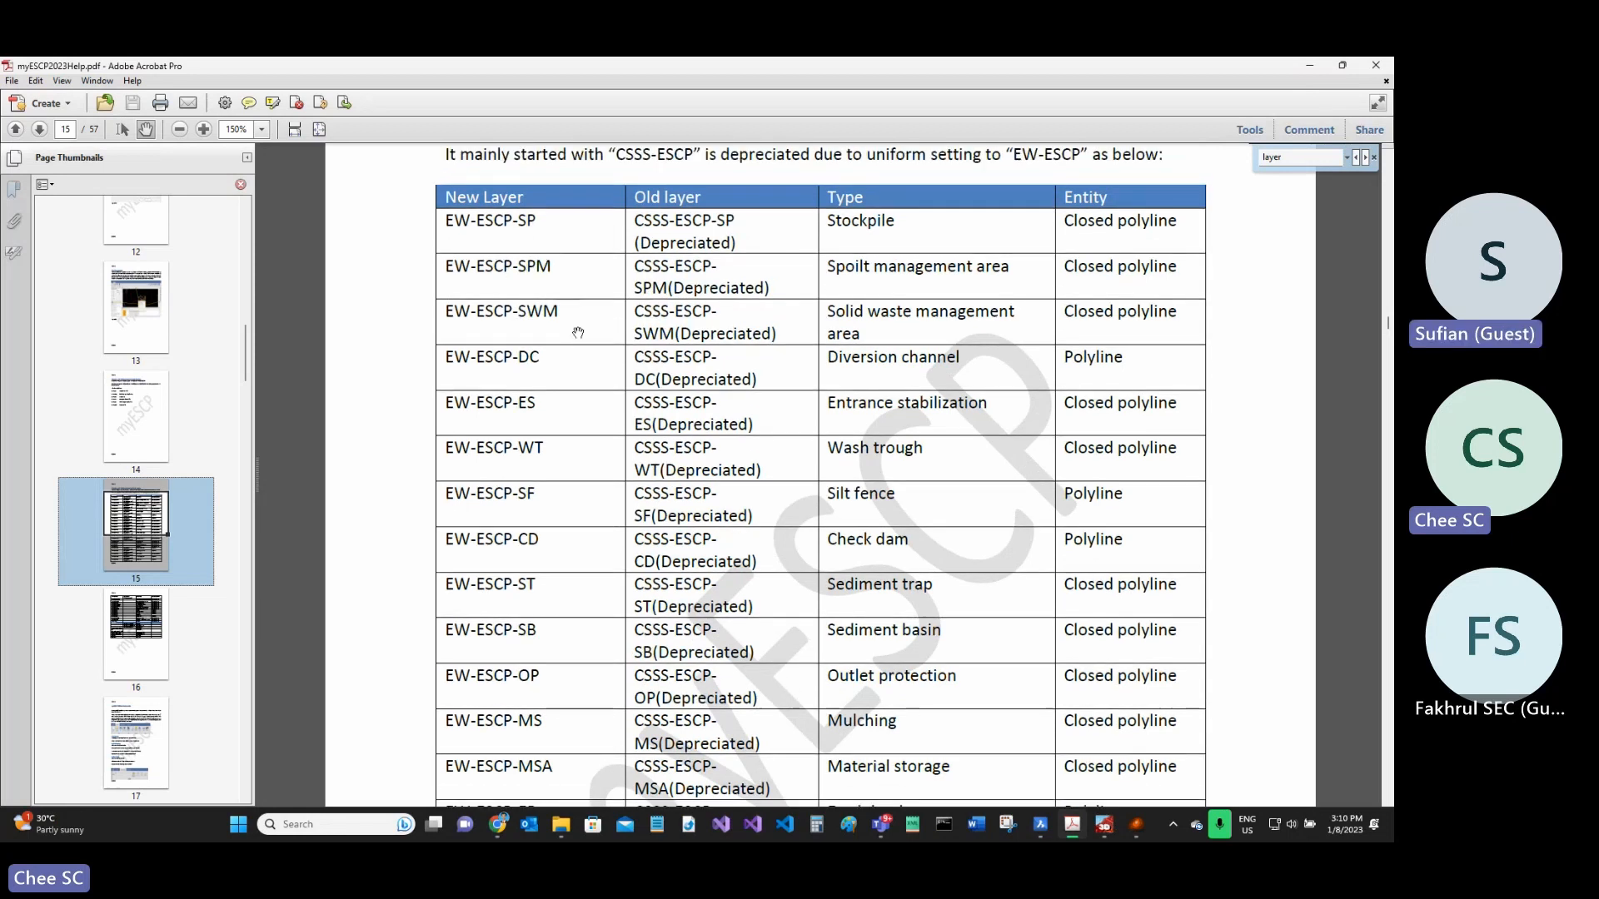
pyautogui.press('ctrl')
pyautogui.scroll(-5, 1102, 411)
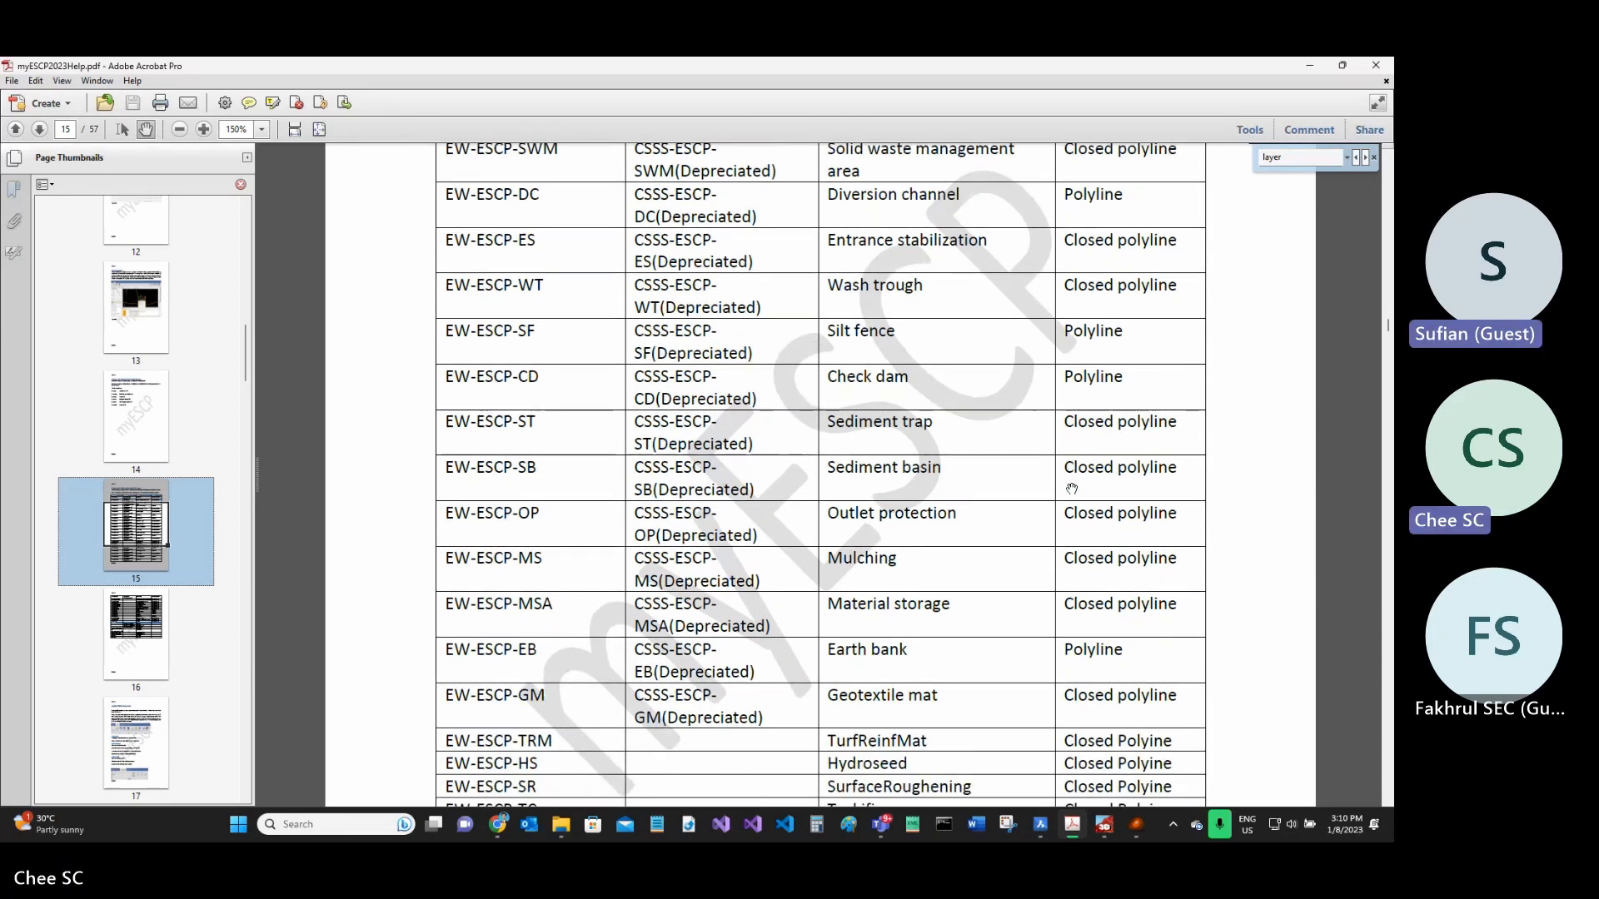
pyautogui.scroll(-2, 1072, 489)
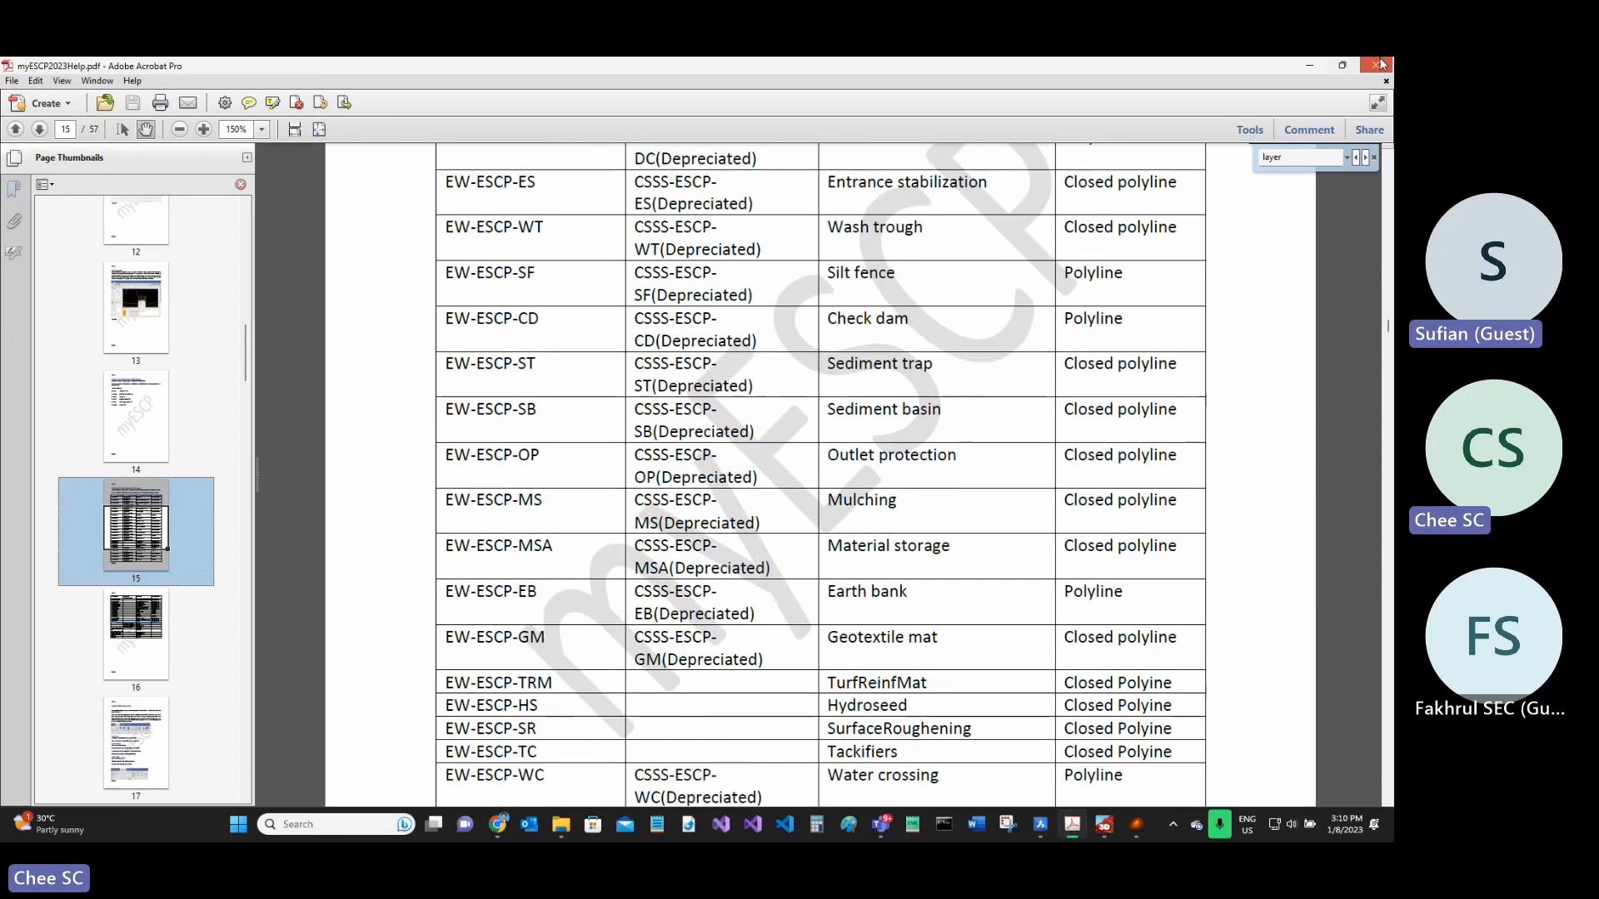
# - Switch to EroSen and view the imported BMP layout around the sediment basins
pyautogui.click(1313, 65)
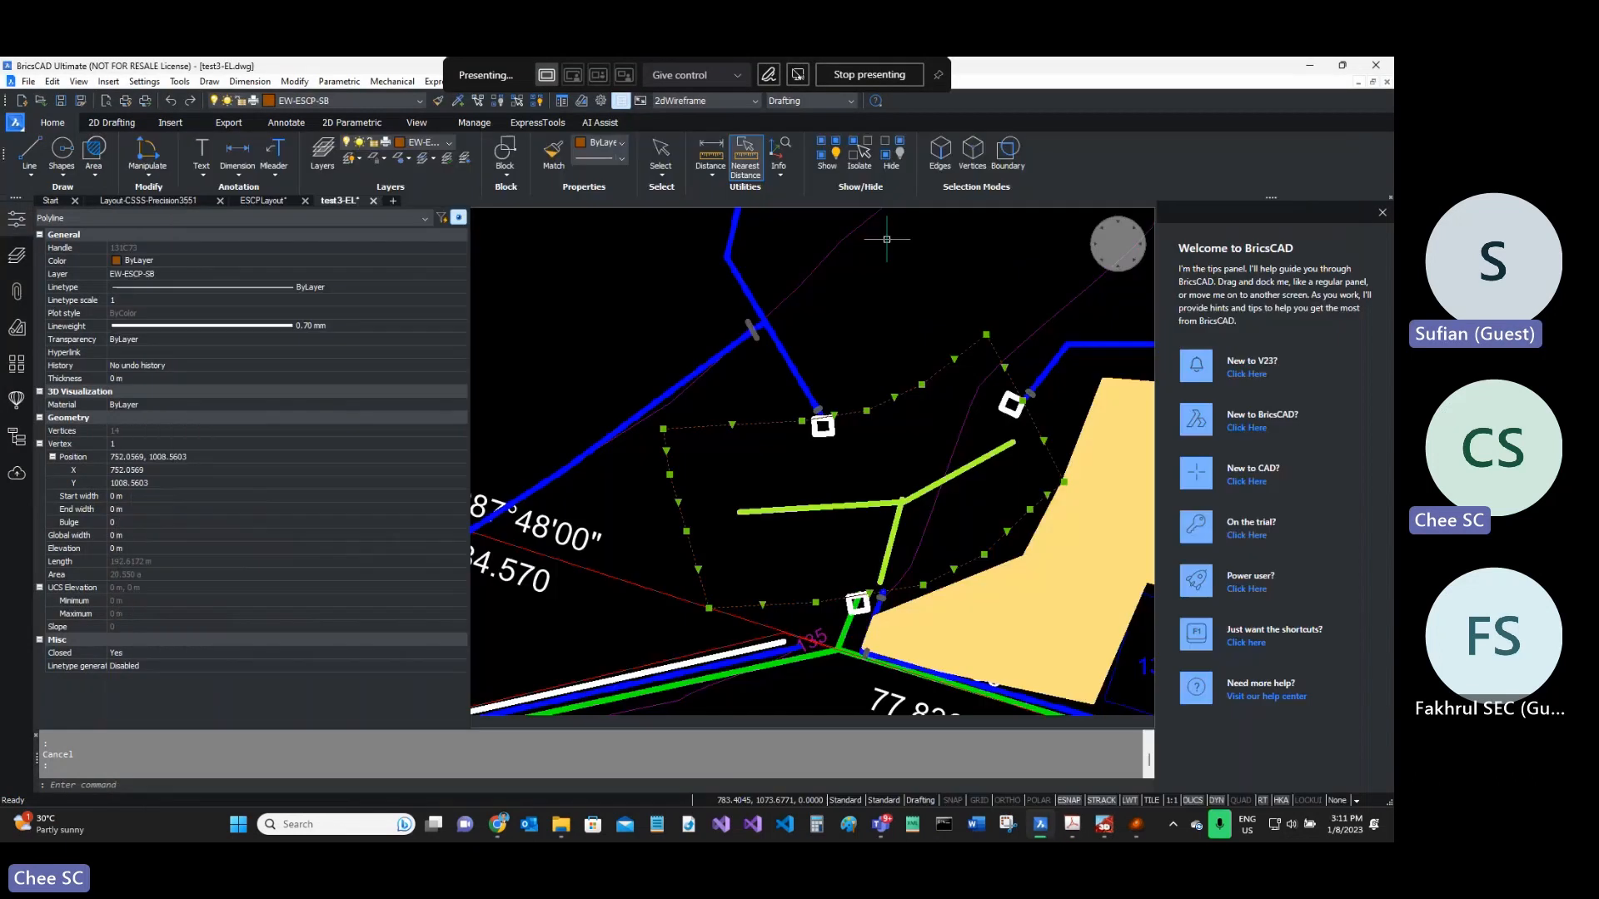
pyautogui.moveTo(1135, 831)
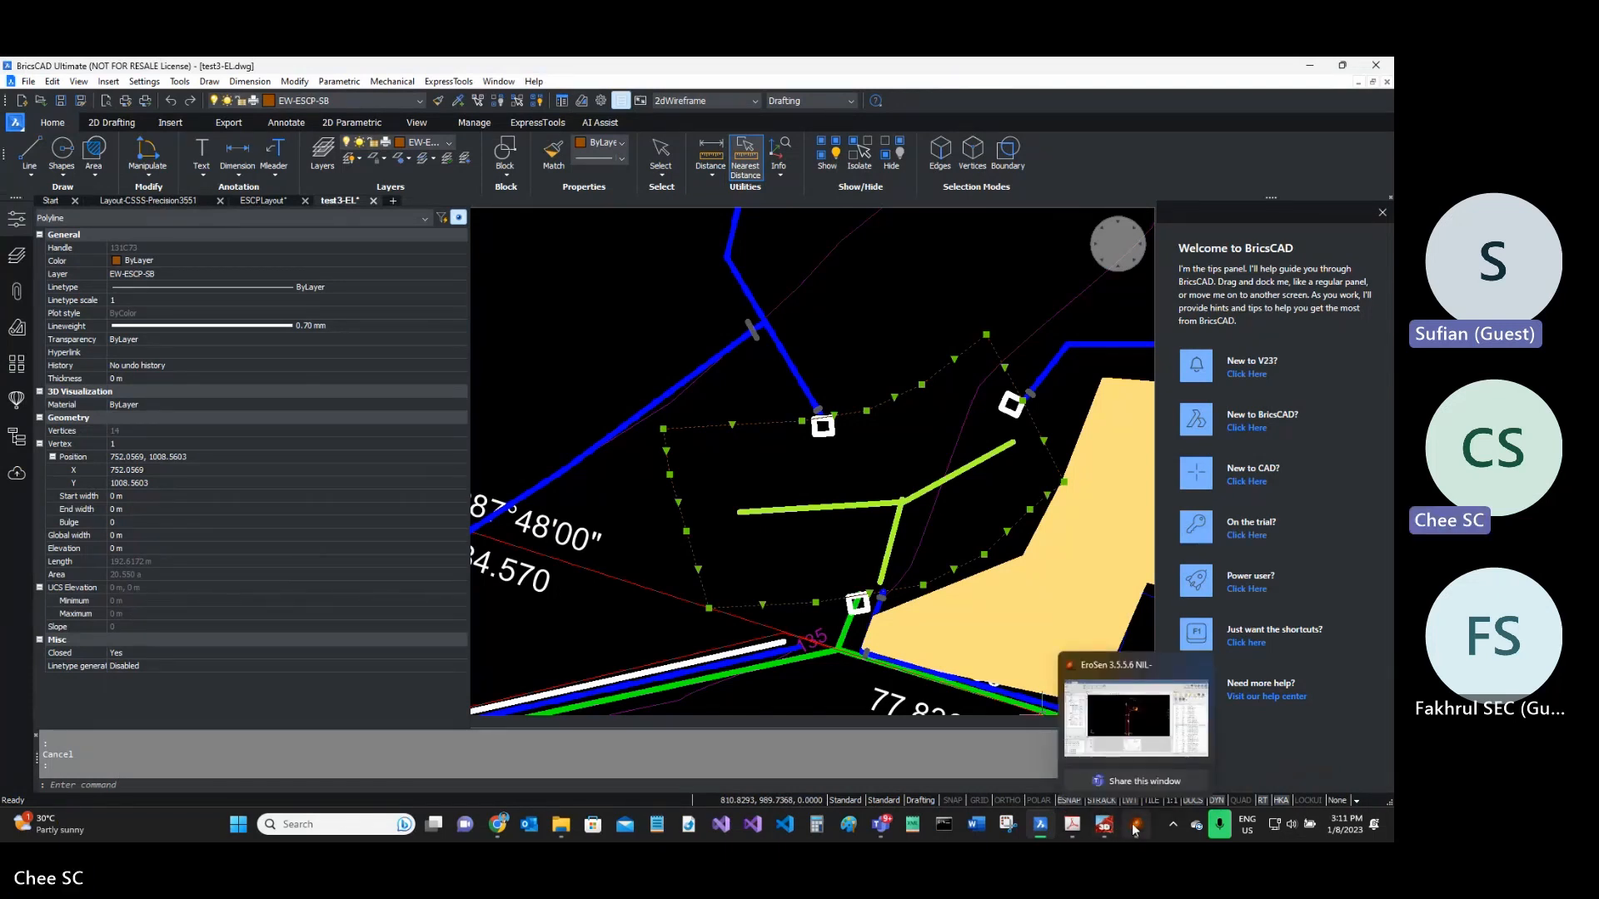
pyautogui.click(1135, 827)
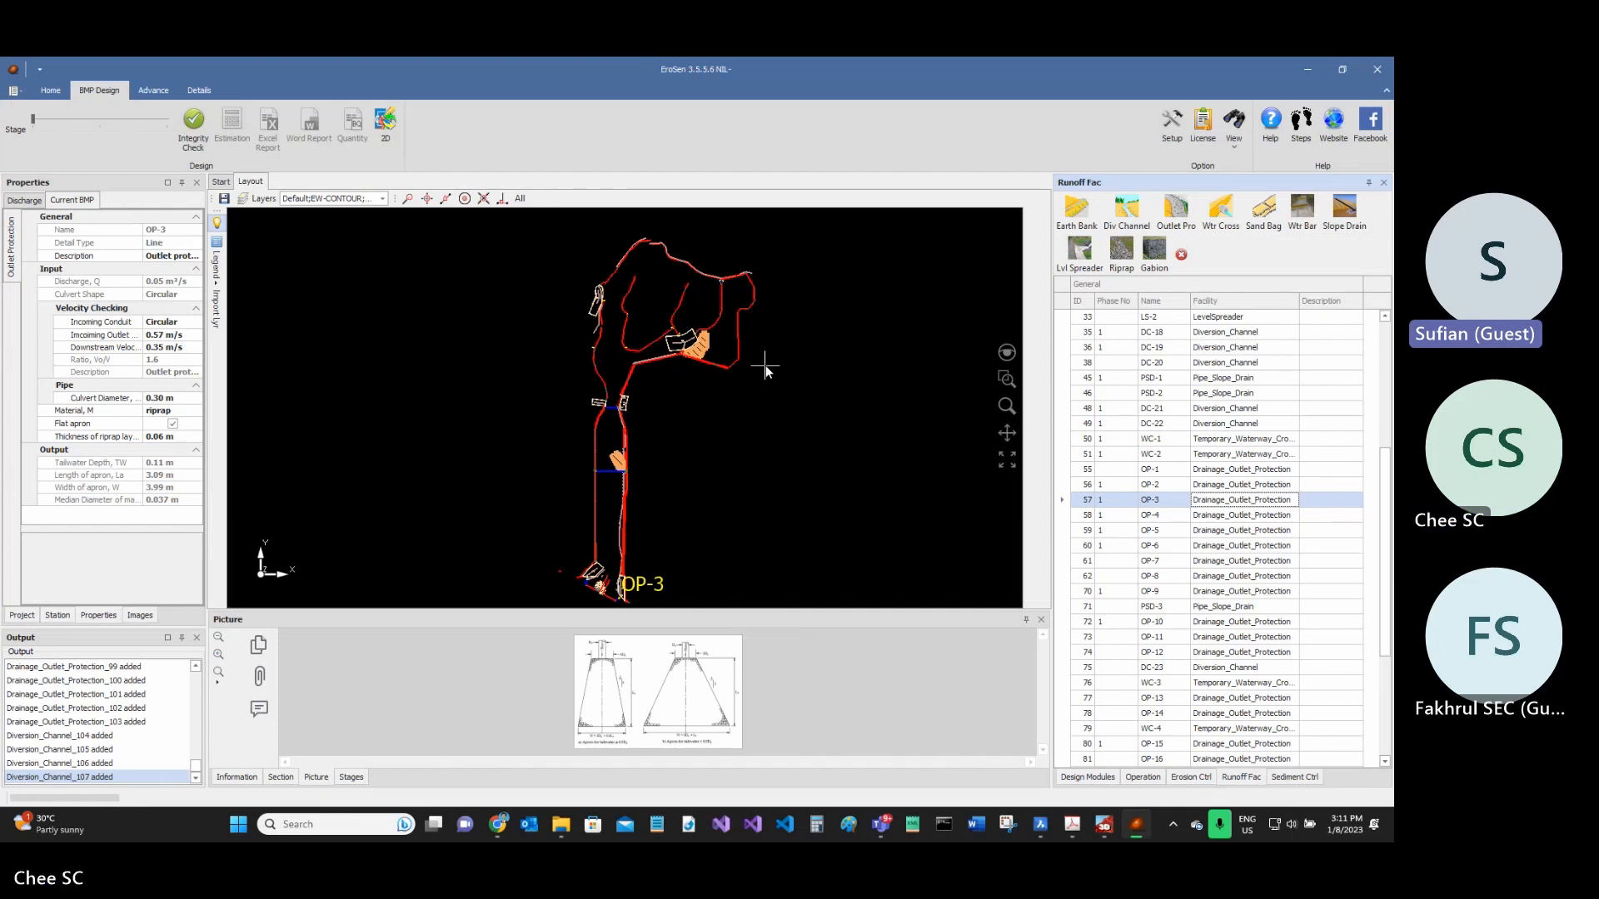
pyautogui.scroll(2, 696, 367)
pyautogui.scroll(-2, 931, 502)
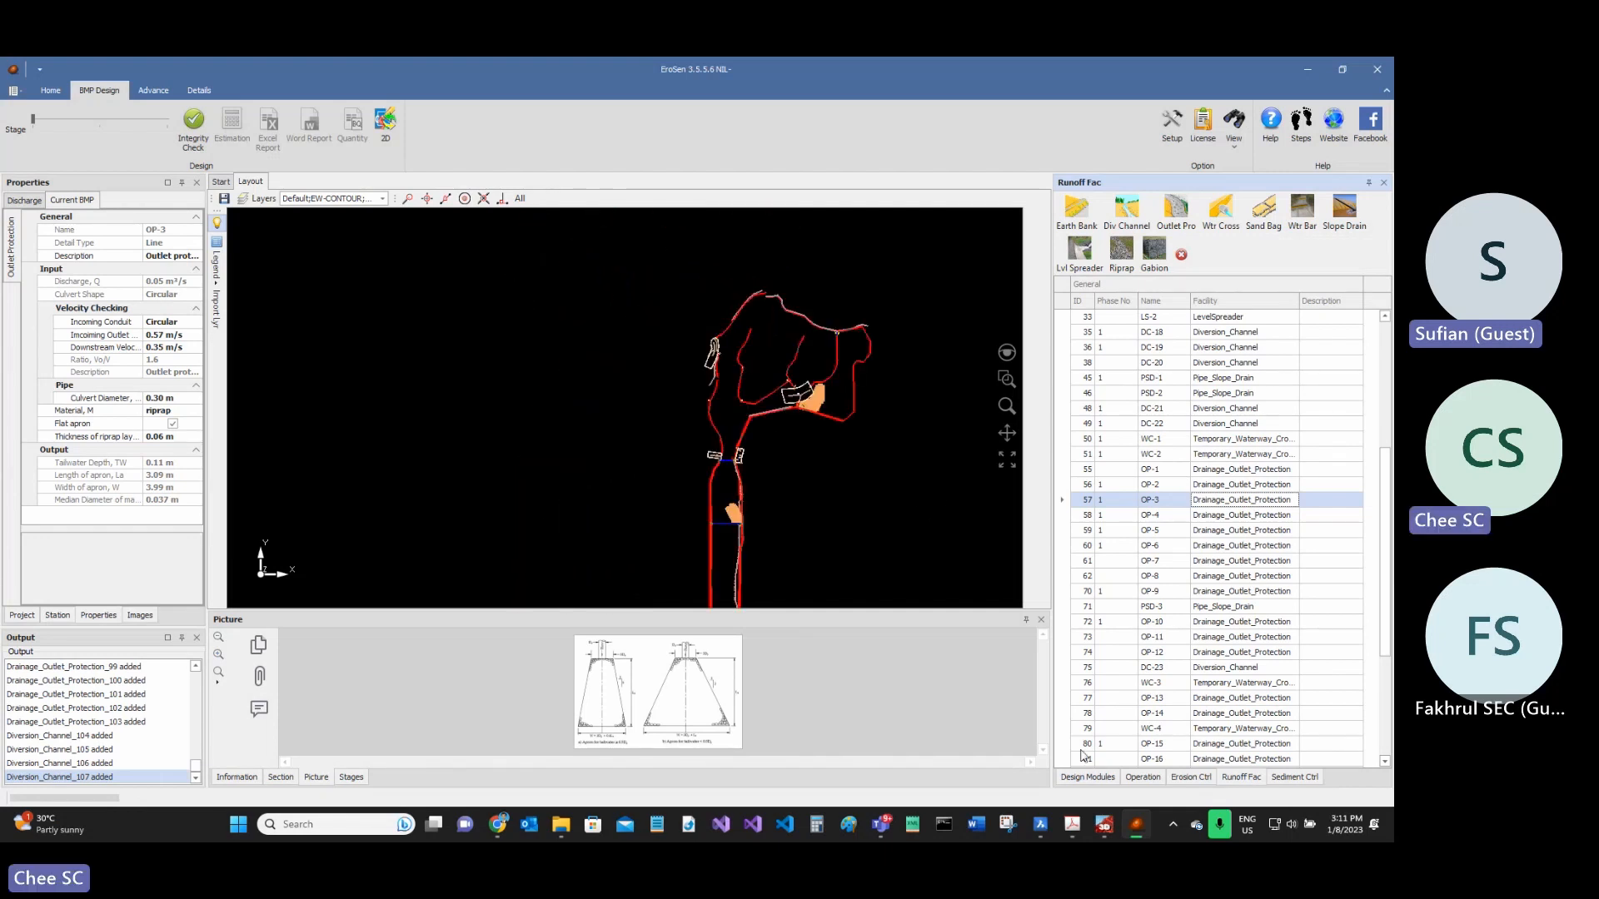
# - Return to BricsCAD, clear the sediment basin selection and view the channels surrounding the basin
pyautogui.click(1041, 825)
pyautogui.scroll(-4, 707, 408)
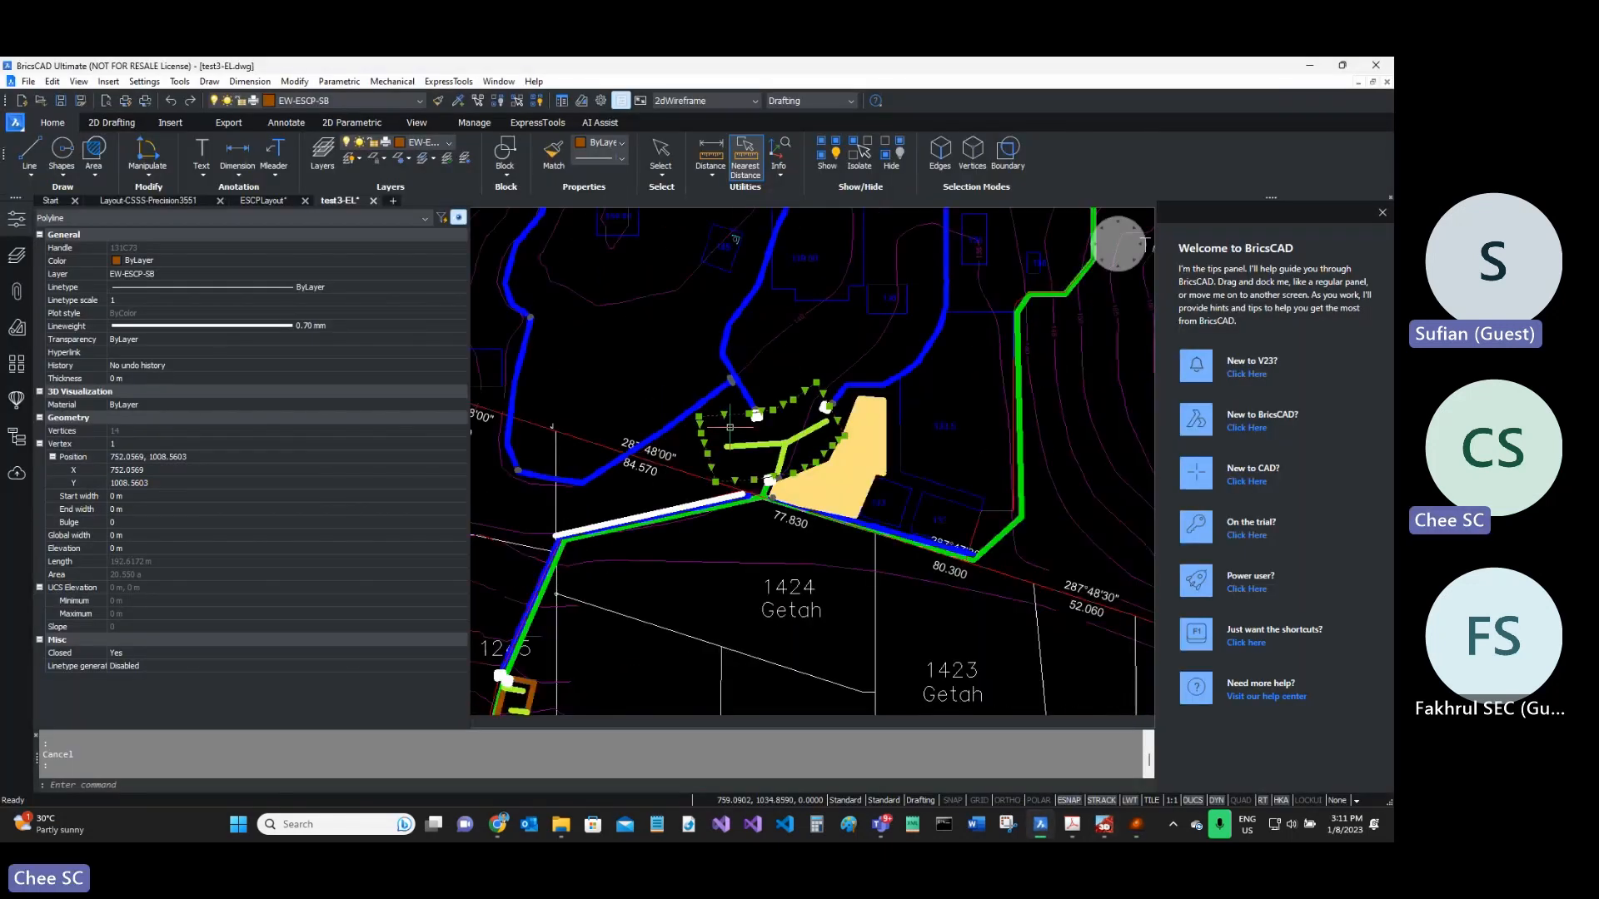
pyautogui.press('Escape')
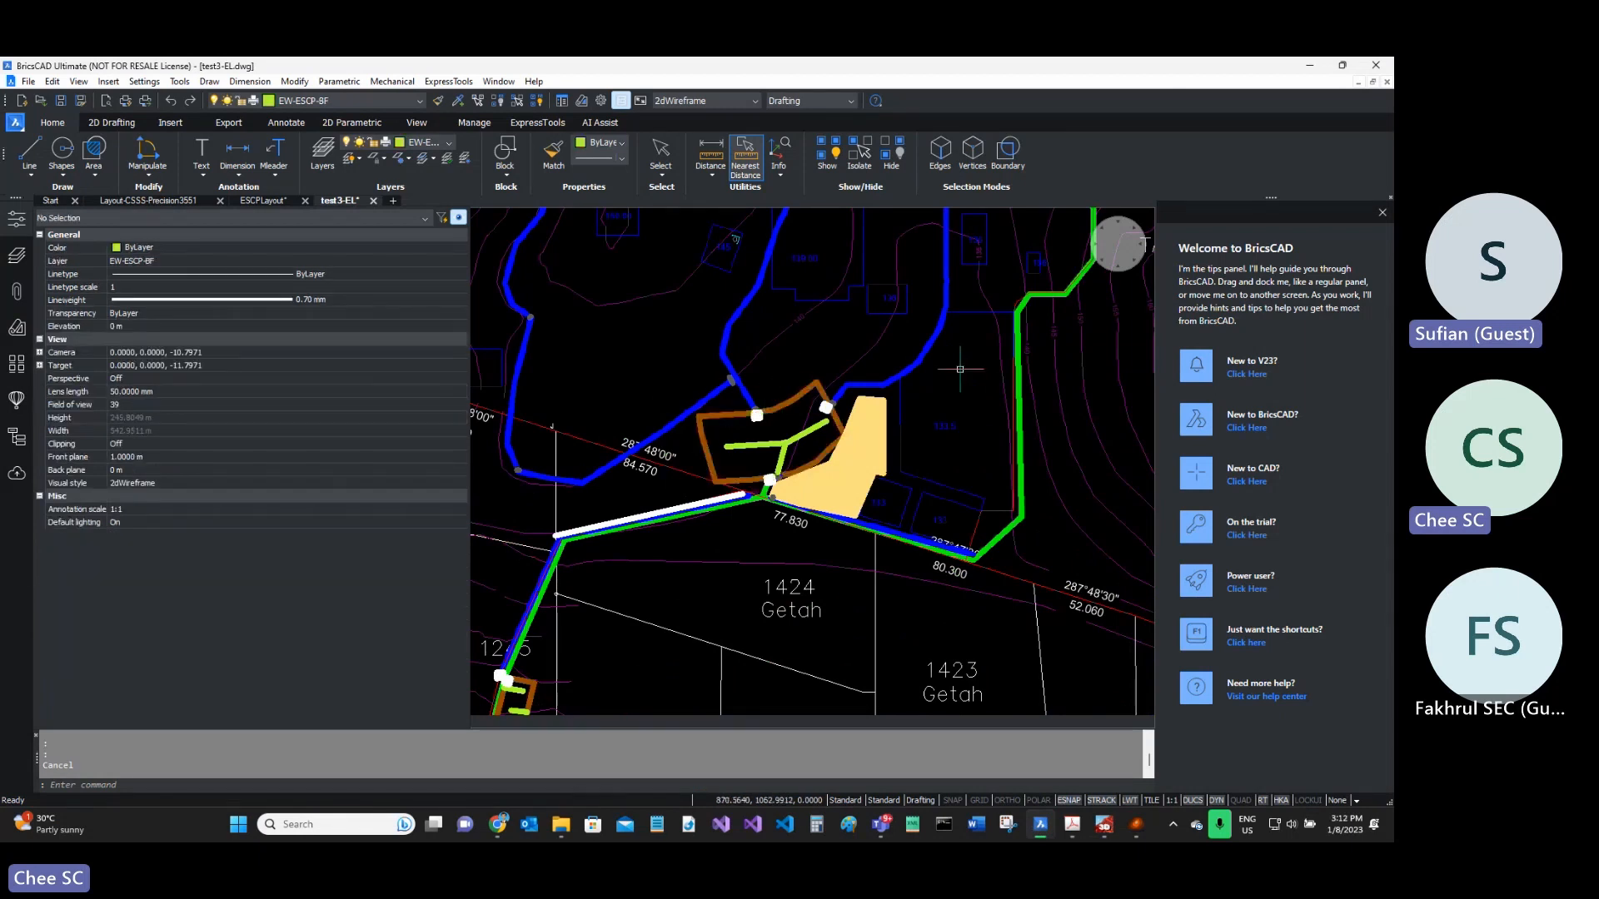
# - Switch back to EroSen and inspect runoff facilities such as DC-22, OP-2, OP-5, PSD-3 and PSD-2
pyautogui.hotkey('alt', 'Tab')
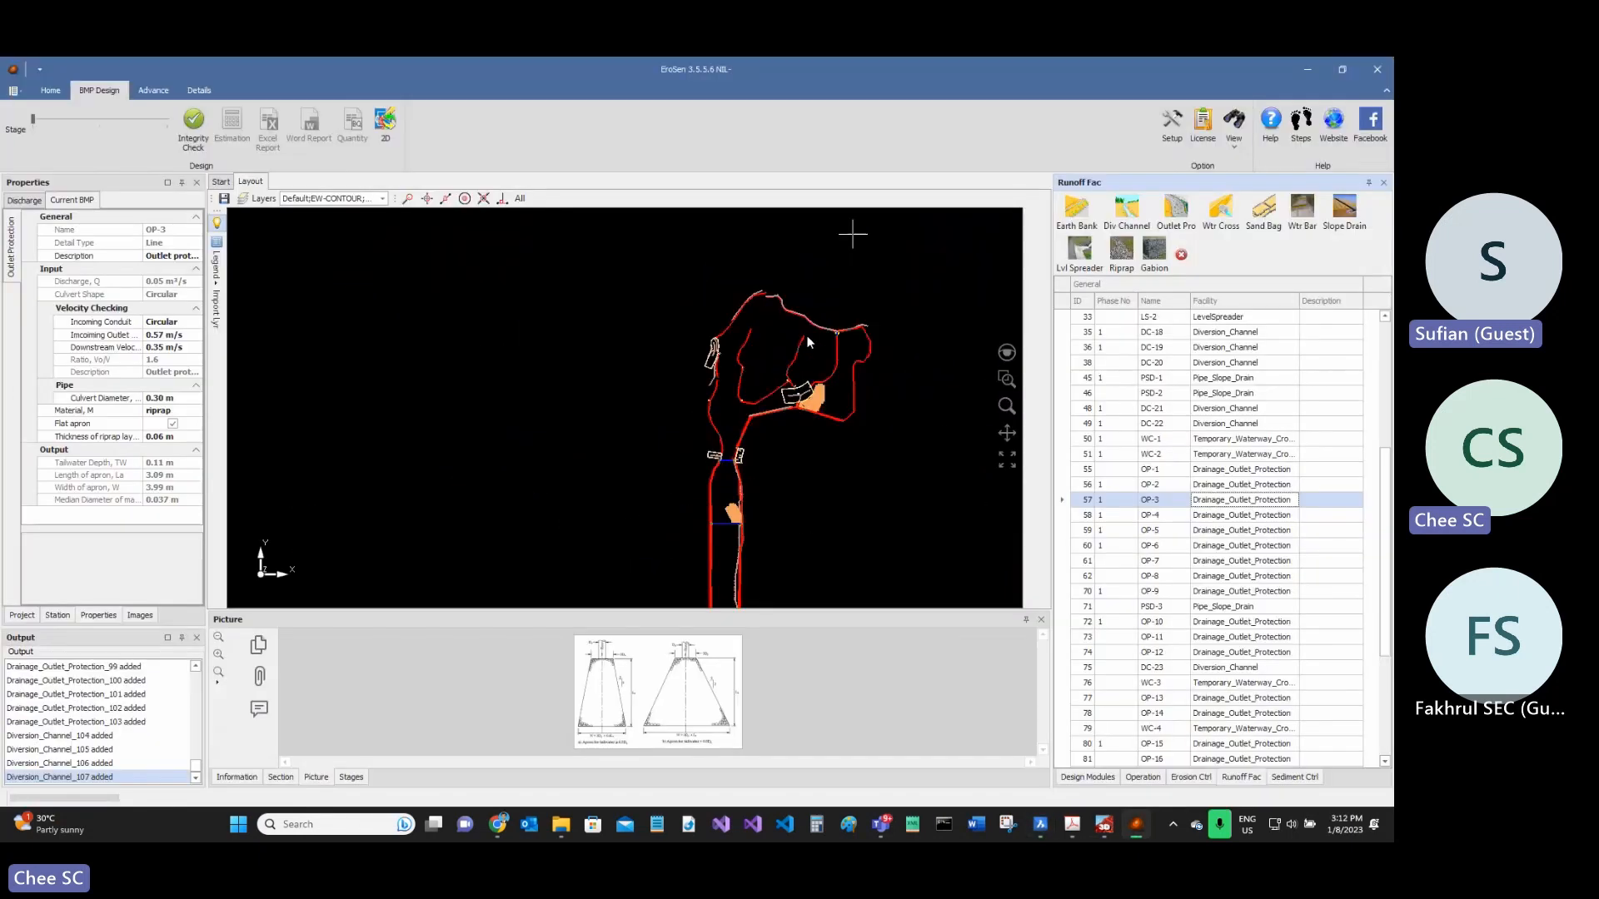
pyautogui.scroll(-3, 736, 405)
pyautogui.scroll(2, 765, 423)
pyautogui.scroll(2, 679, 341)
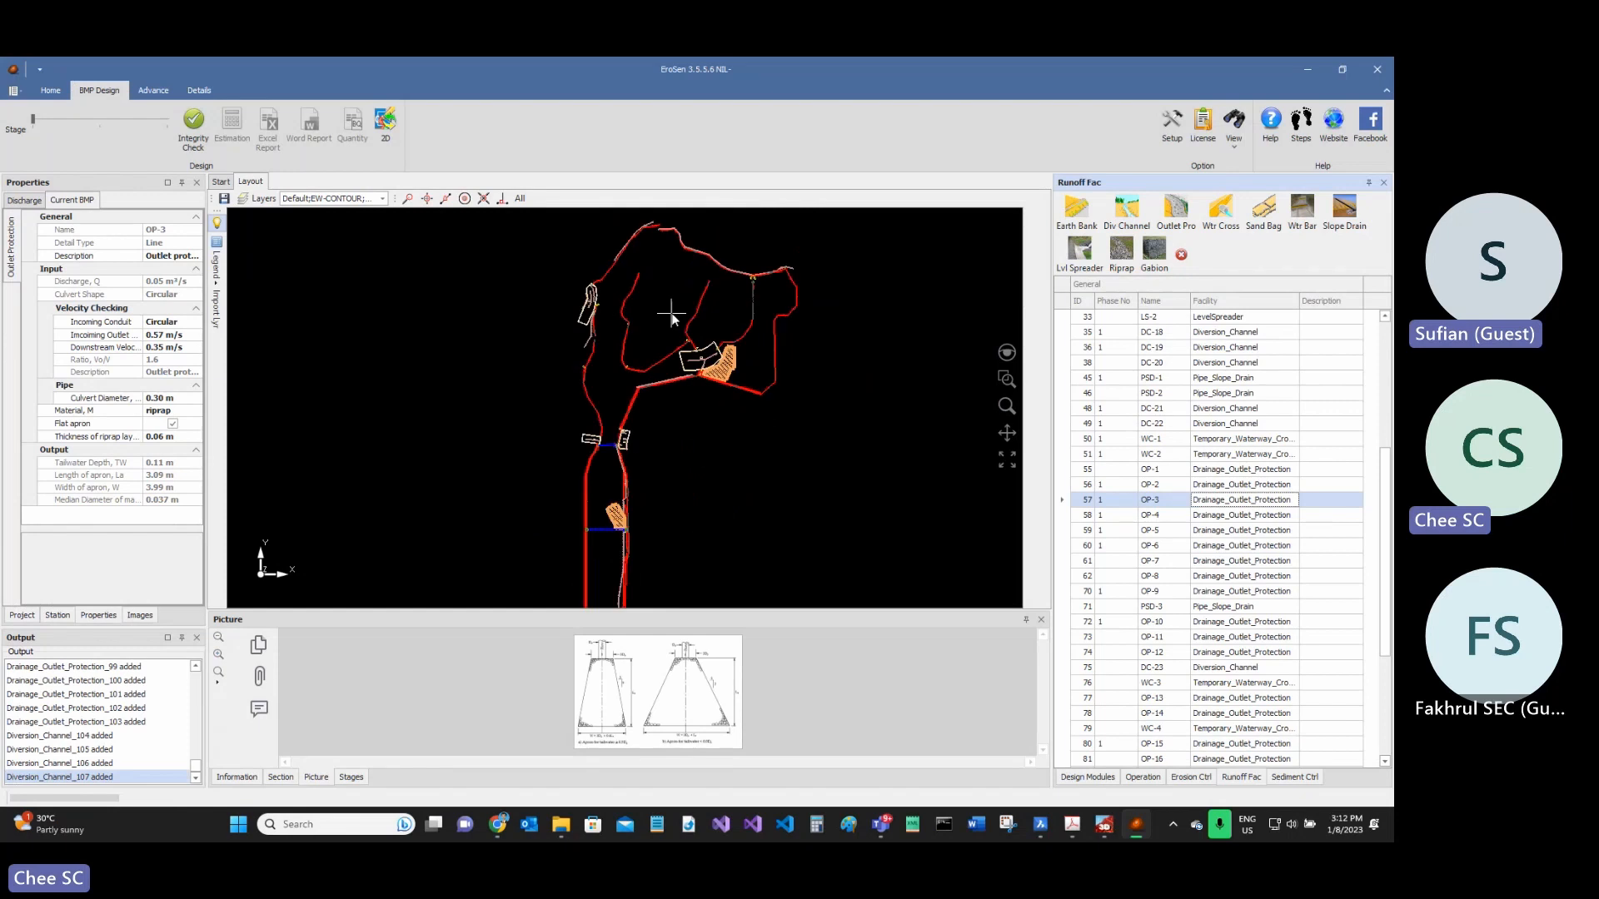
pyautogui.click(1224, 423)
pyautogui.click(1222, 485)
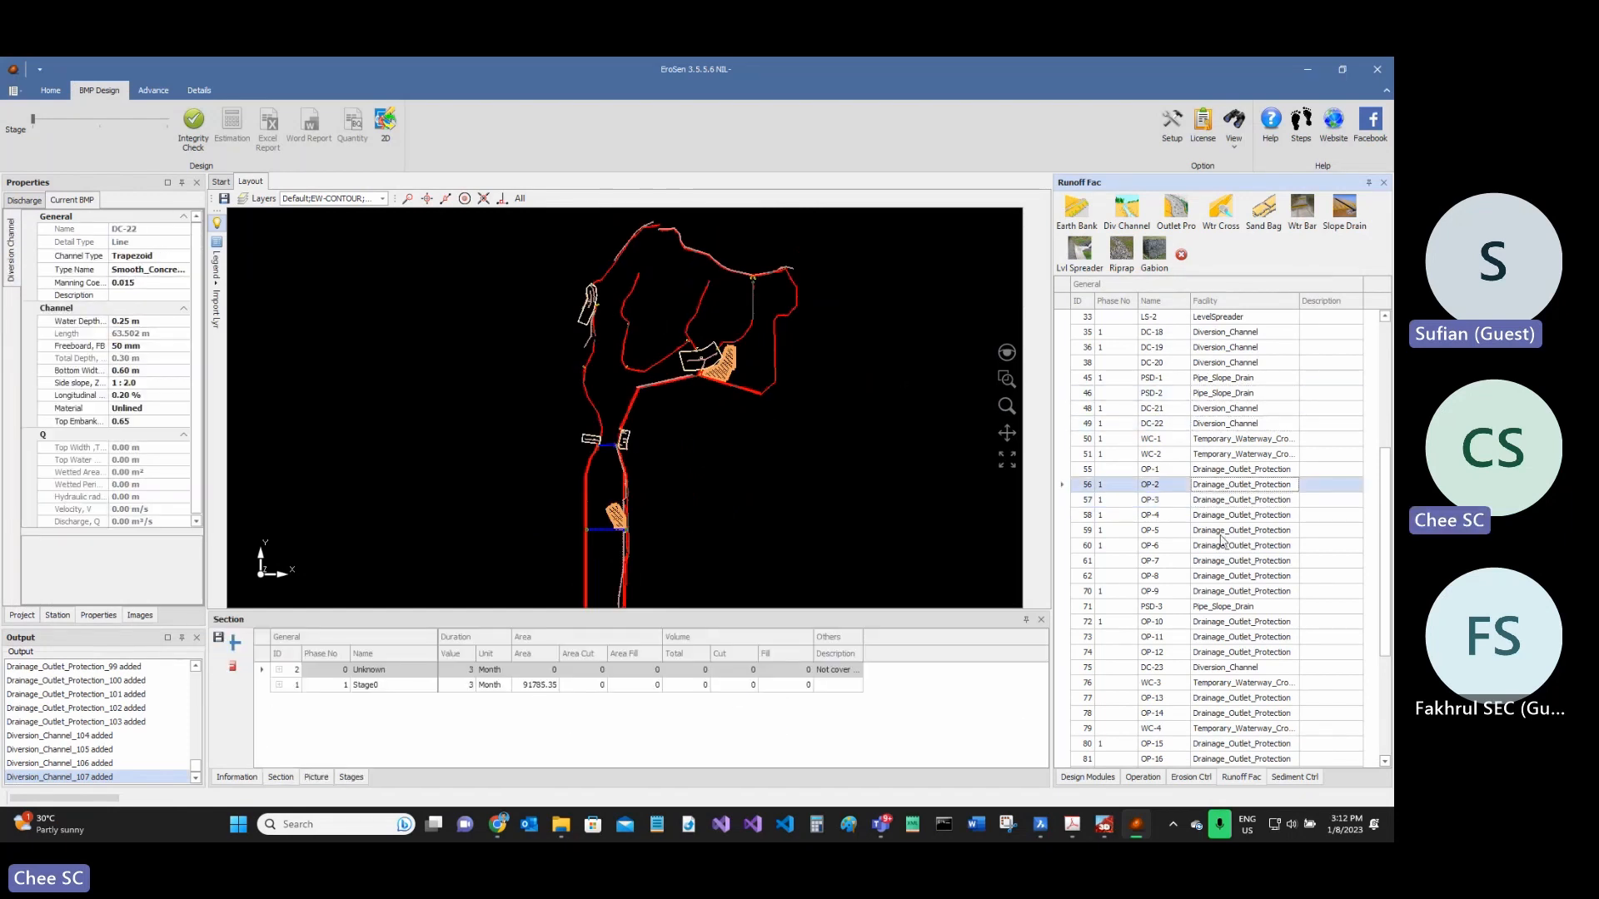
pyautogui.click(1218, 531)
pyautogui.click(1218, 607)
pyautogui.click(1219, 652)
pyautogui.click(1248, 531)
pyautogui.click(1252, 393)
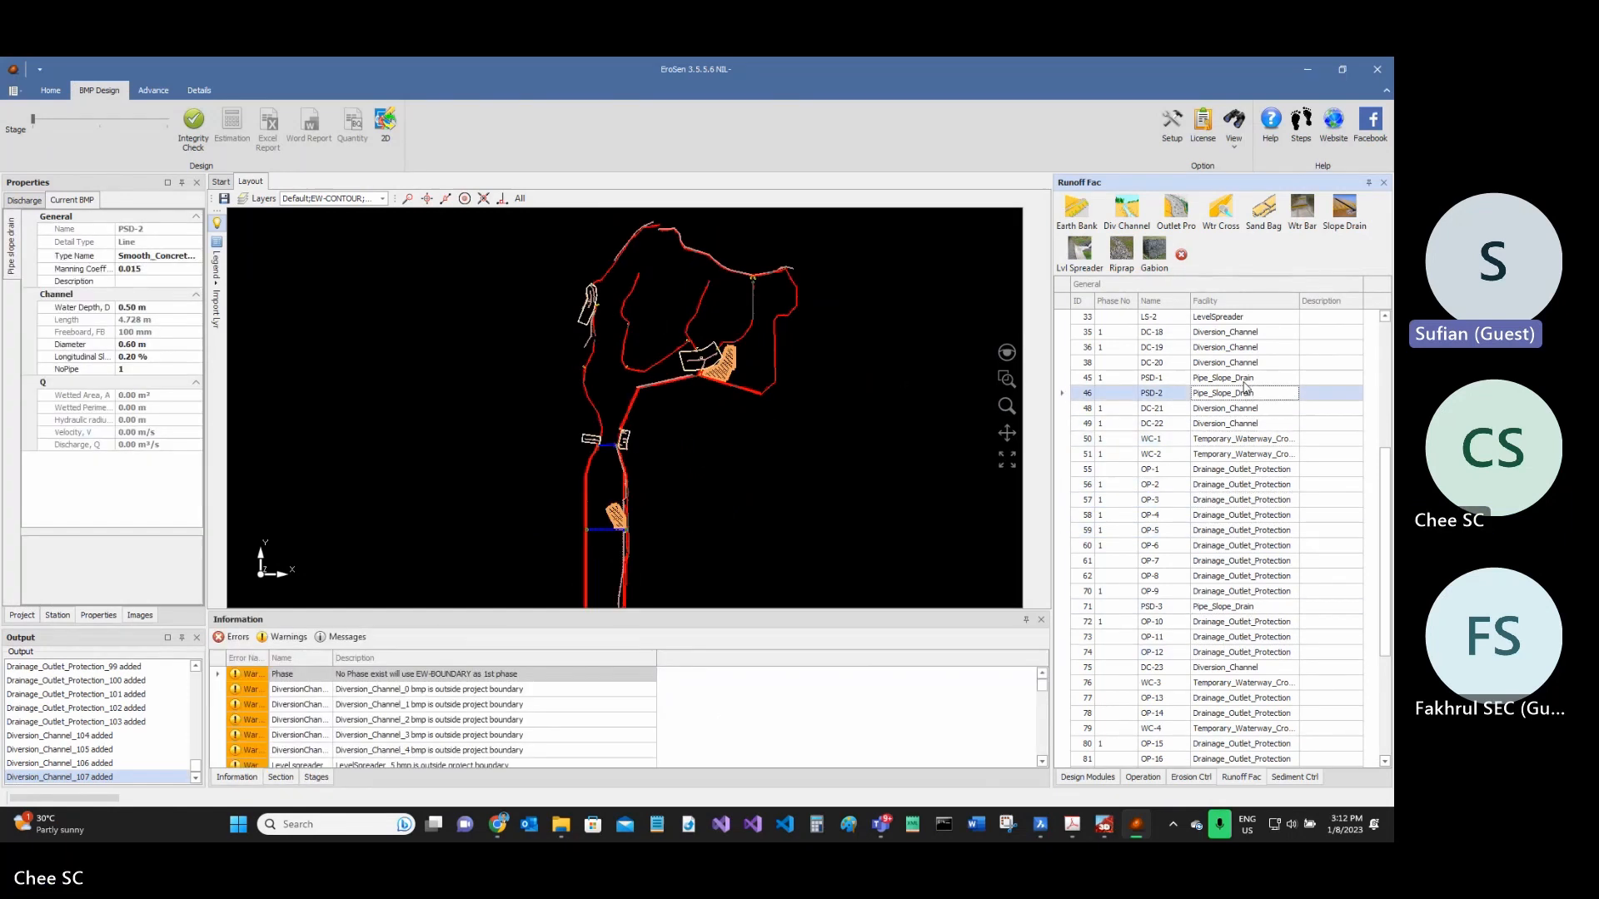
# - Review the erosion control, runoff and sediment control BMP lists in turn
pyautogui.click(1184, 777)
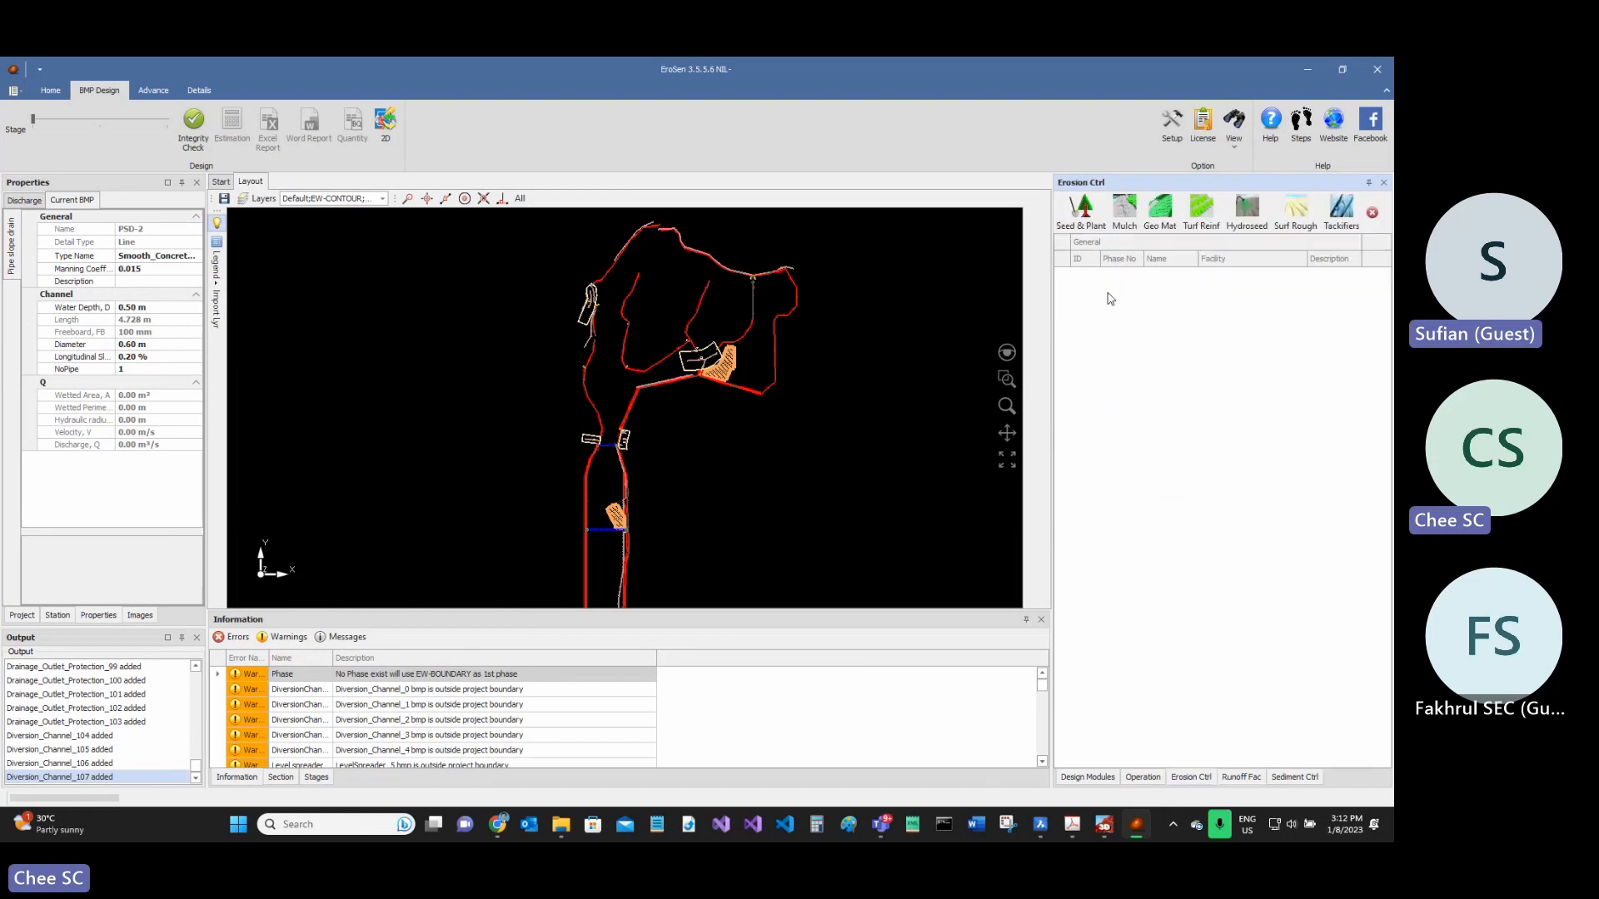
pyautogui.click(1240, 777)
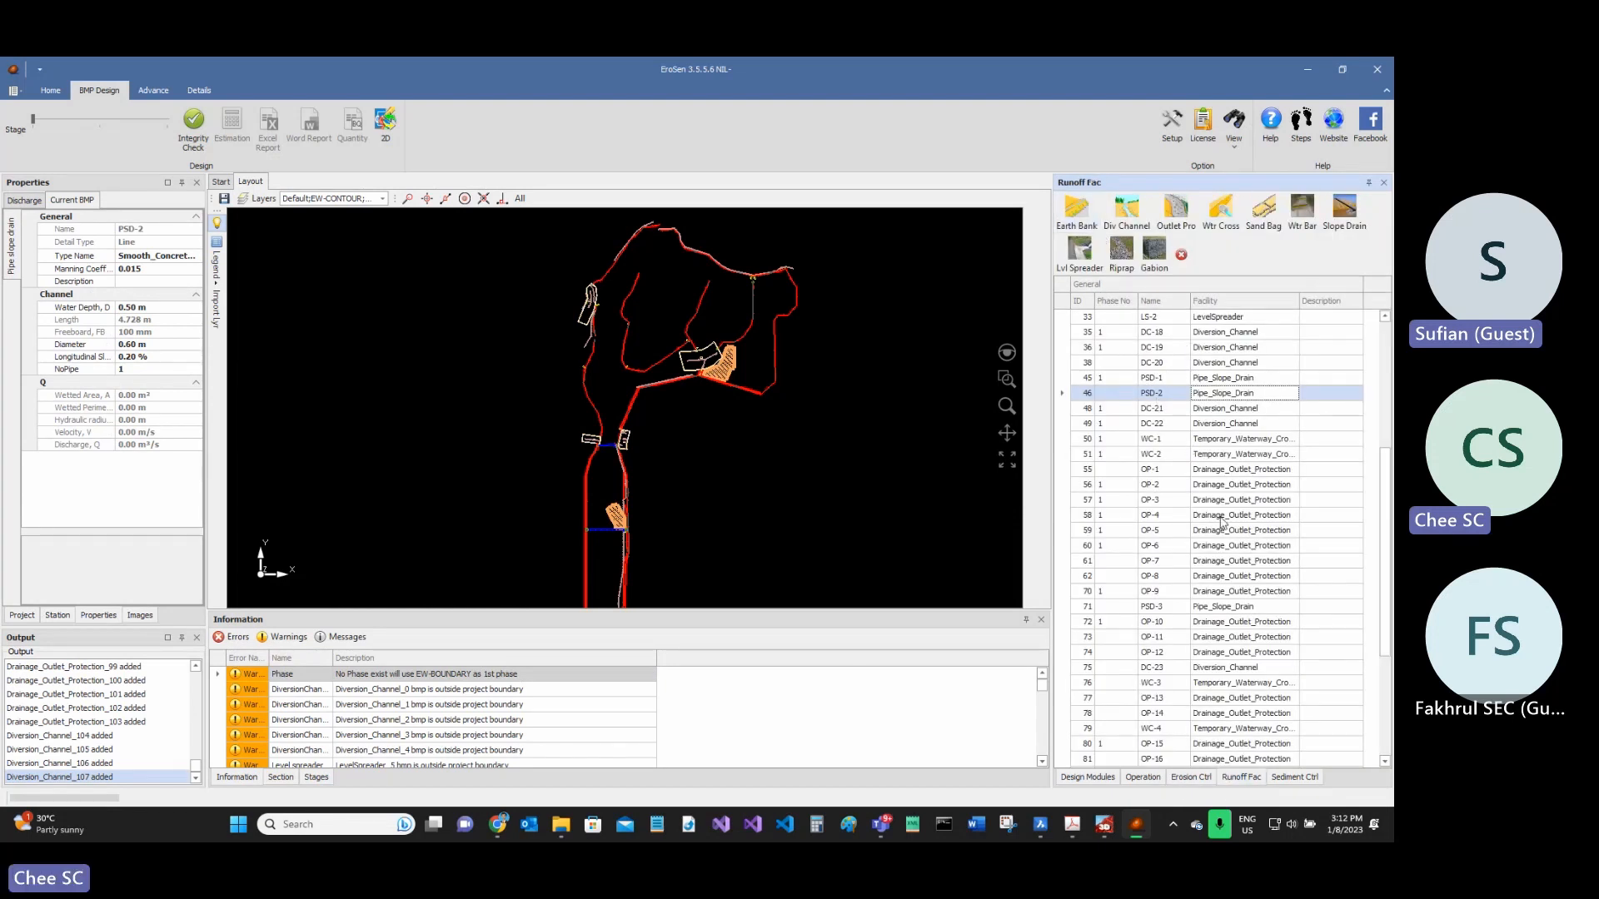
pyautogui.click(1295, 777)
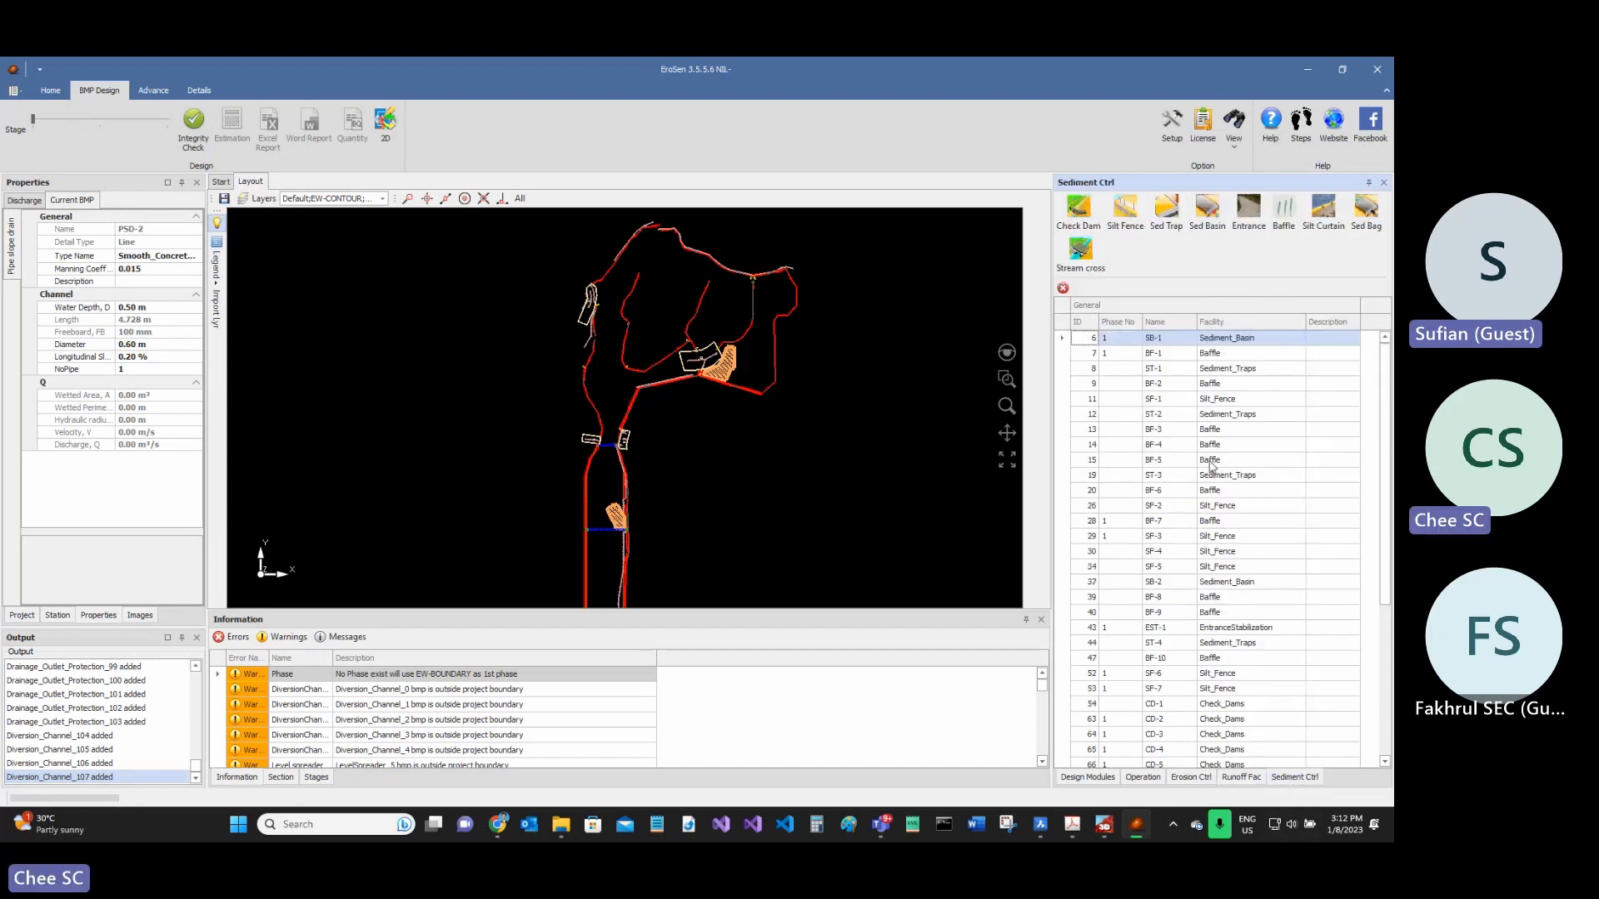
# - Inspect the baffle entries BF-3 and BF-4 among the sediment control BMPs
pyautogui.click(1209, 431)
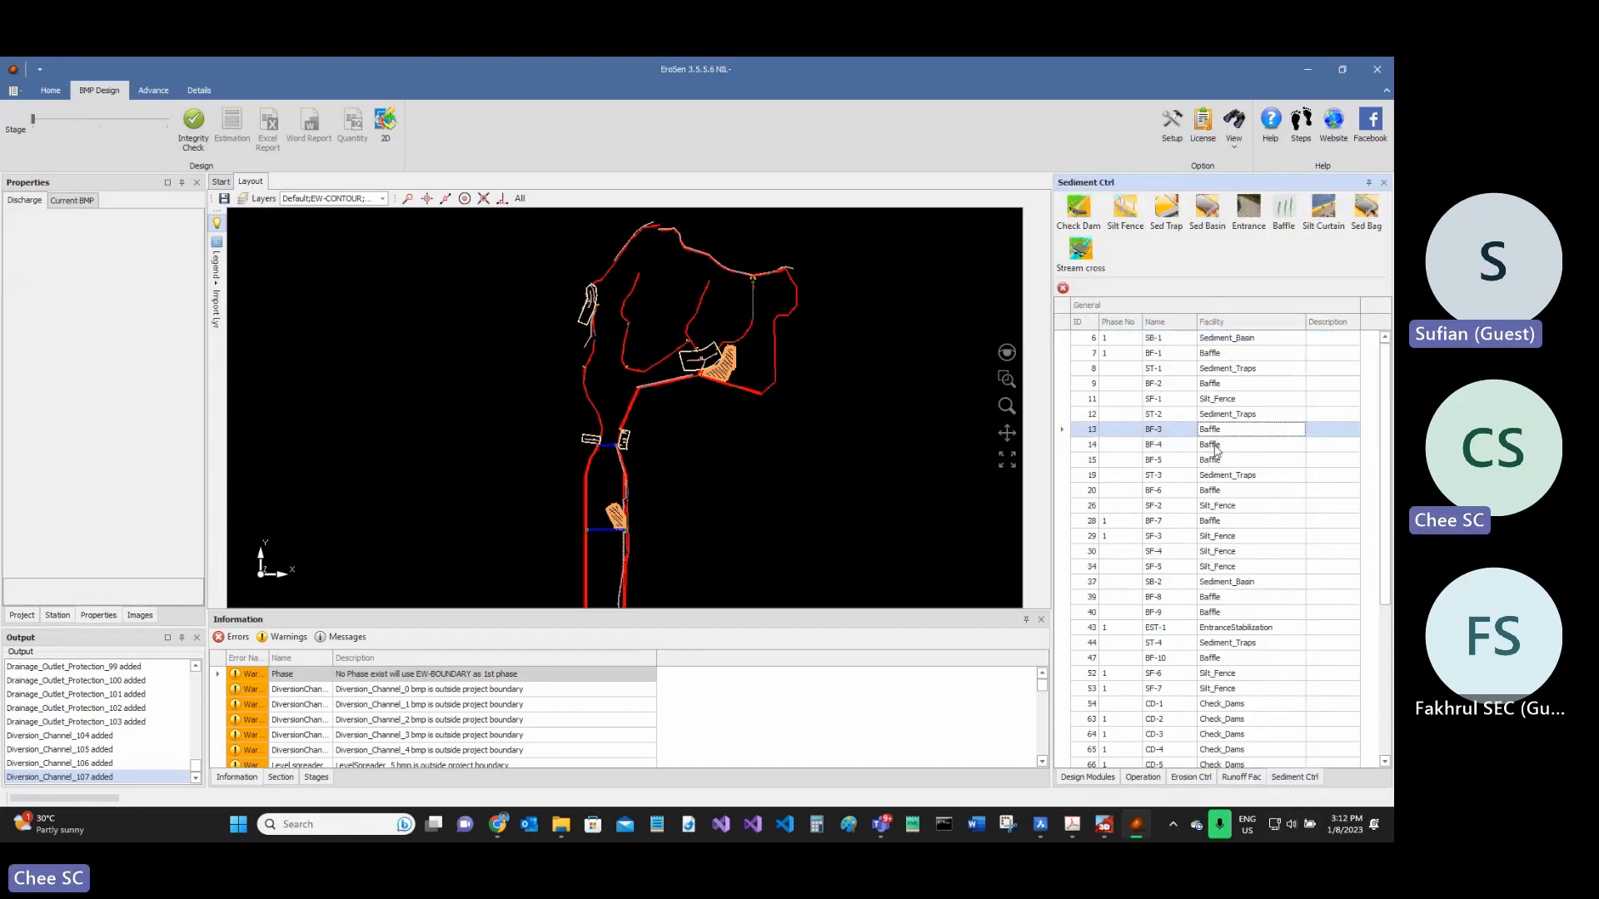
pyautogui.click(1215, 446)
pyautogui.click(1218, 435)
pyautogui.click(1217, 448)
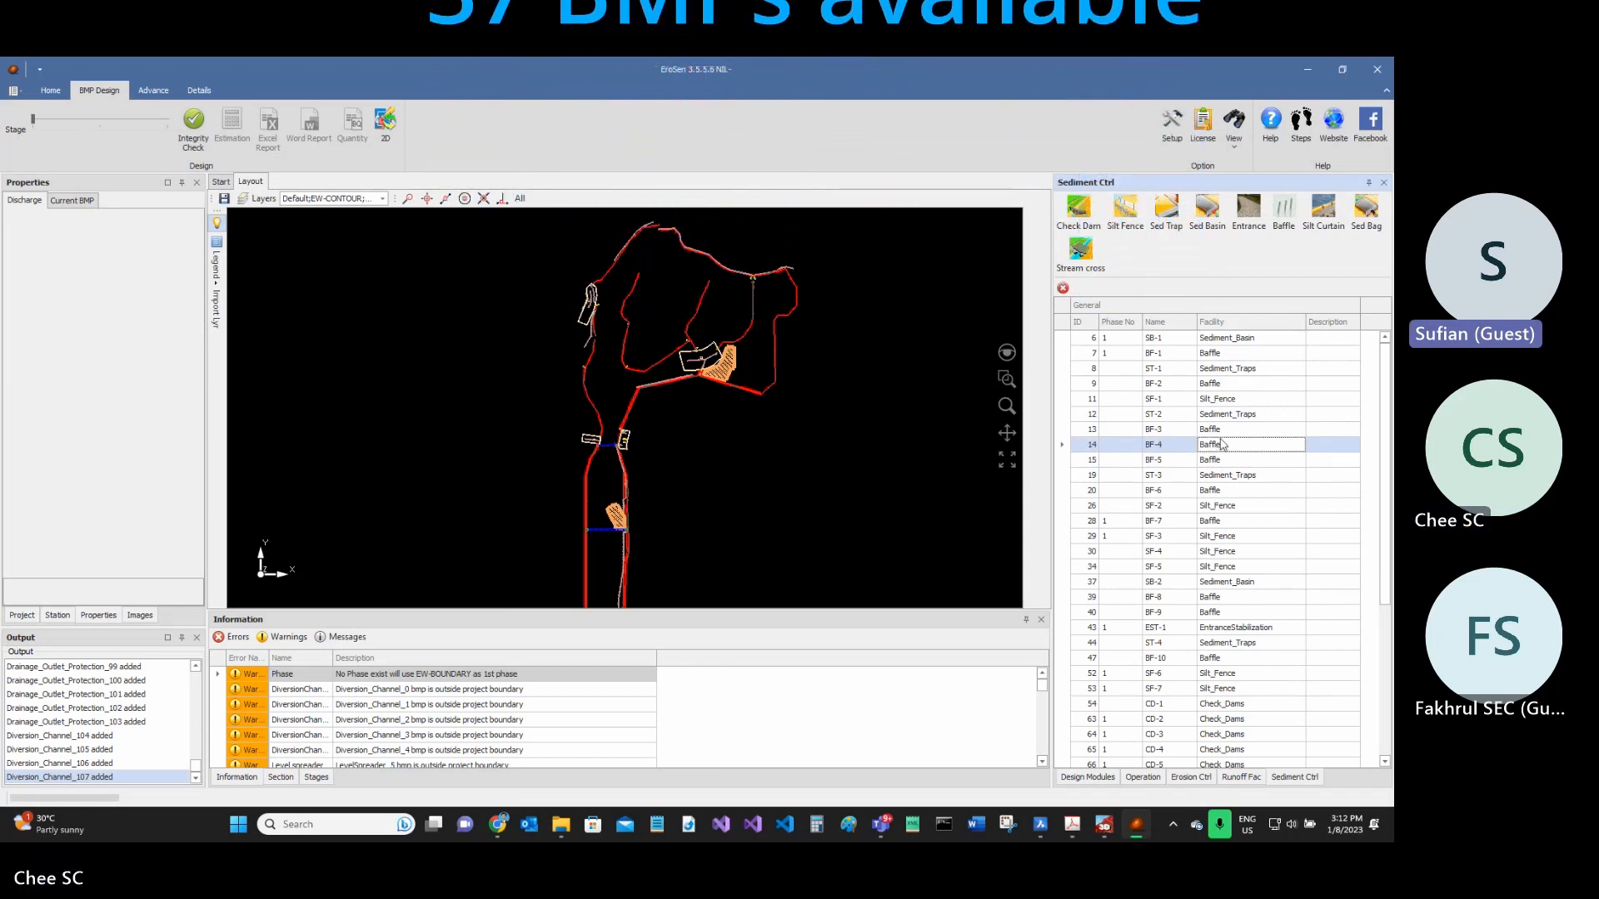
pyautogui.click(1221, 432)
pyautogui.press('ctrl')
pyautogui.press('ctrl')
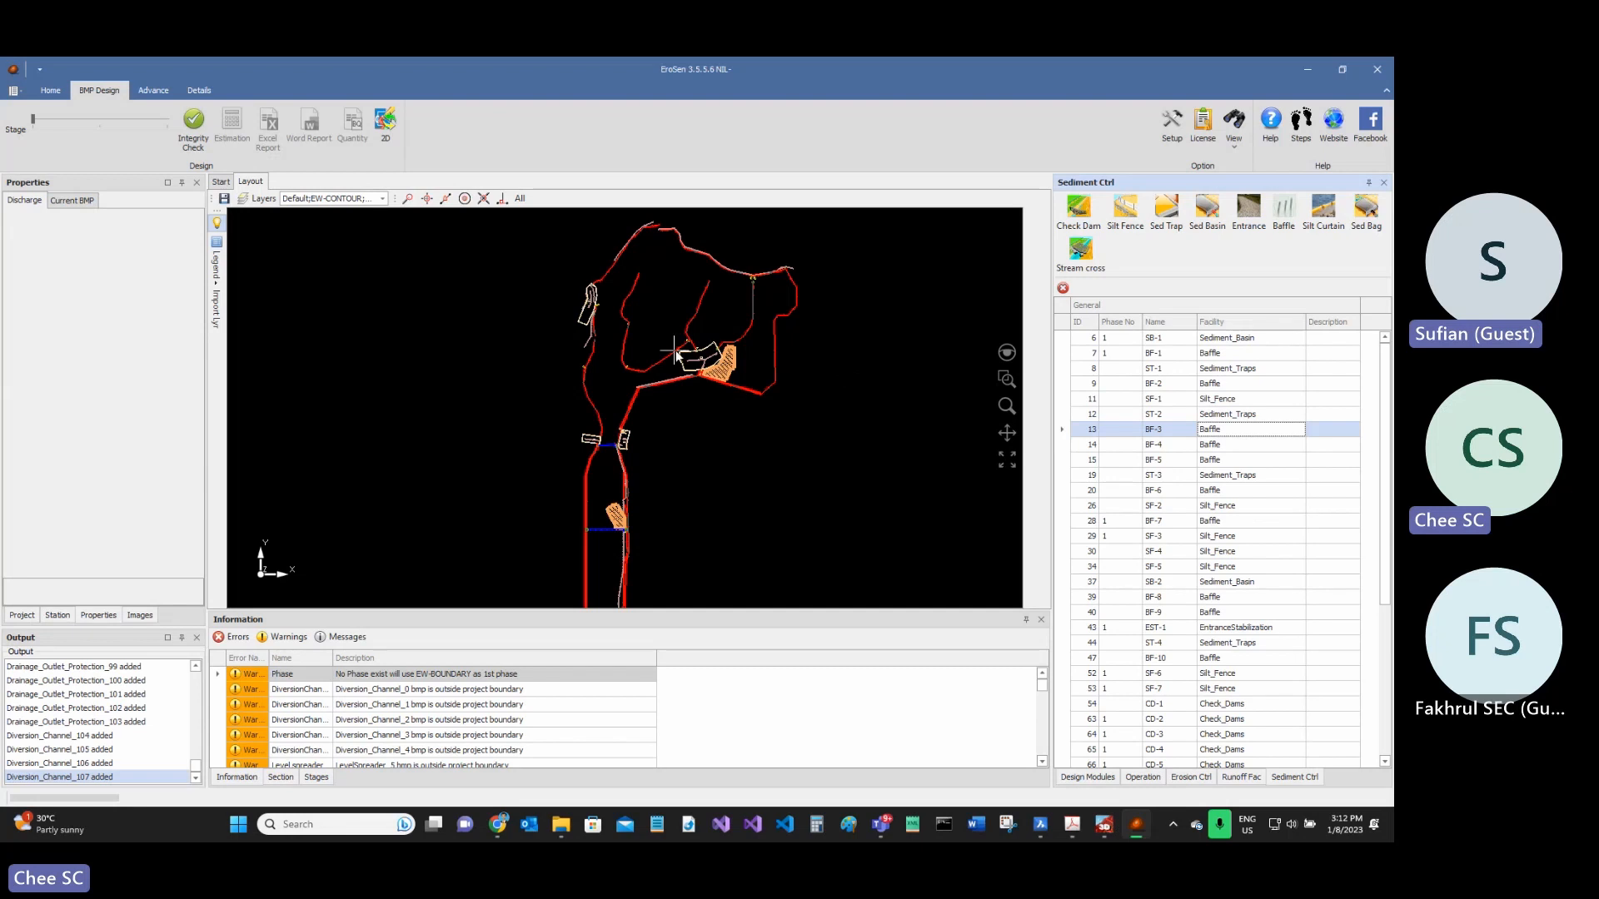
# - Examine baffles BF-8 and BF-9 inside sediment basin SB-2 and the channel entering it at check dam CD-15
pyautogui.scroll(1, 682, 354)
pyautogui.scroll(5, 551, 274)
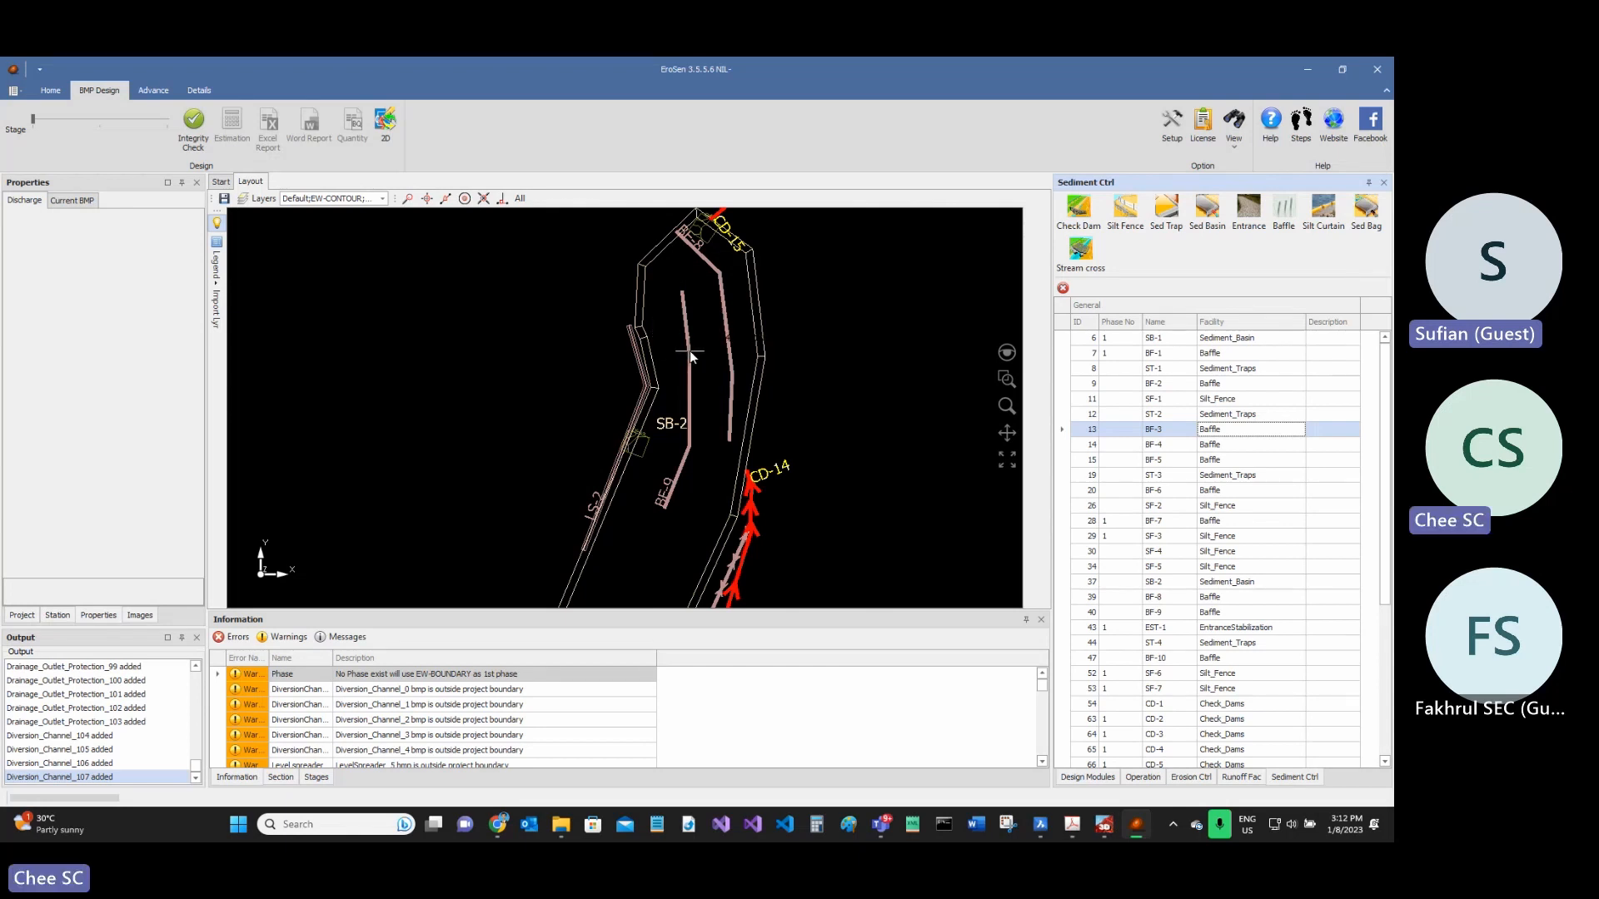
pyautogui.scroll(-4, 689, 351)
pyautogui.scroll(4, 708, 289)
pyautogui.scroll(2, 737, 307)
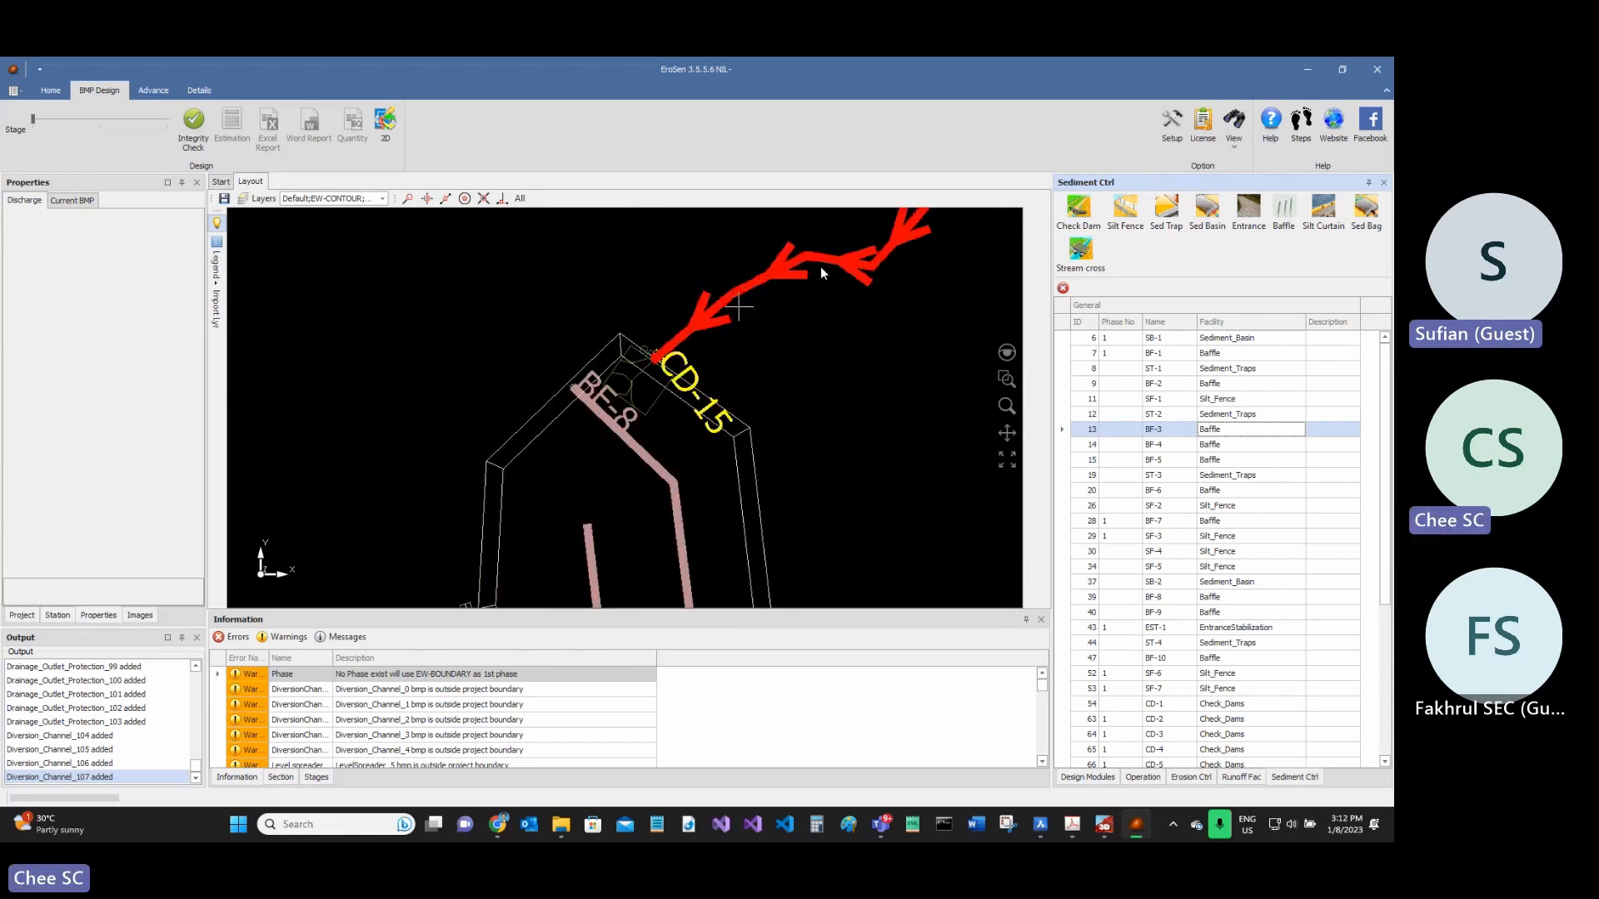
pyautogui.scroll(-4, 660, 339)
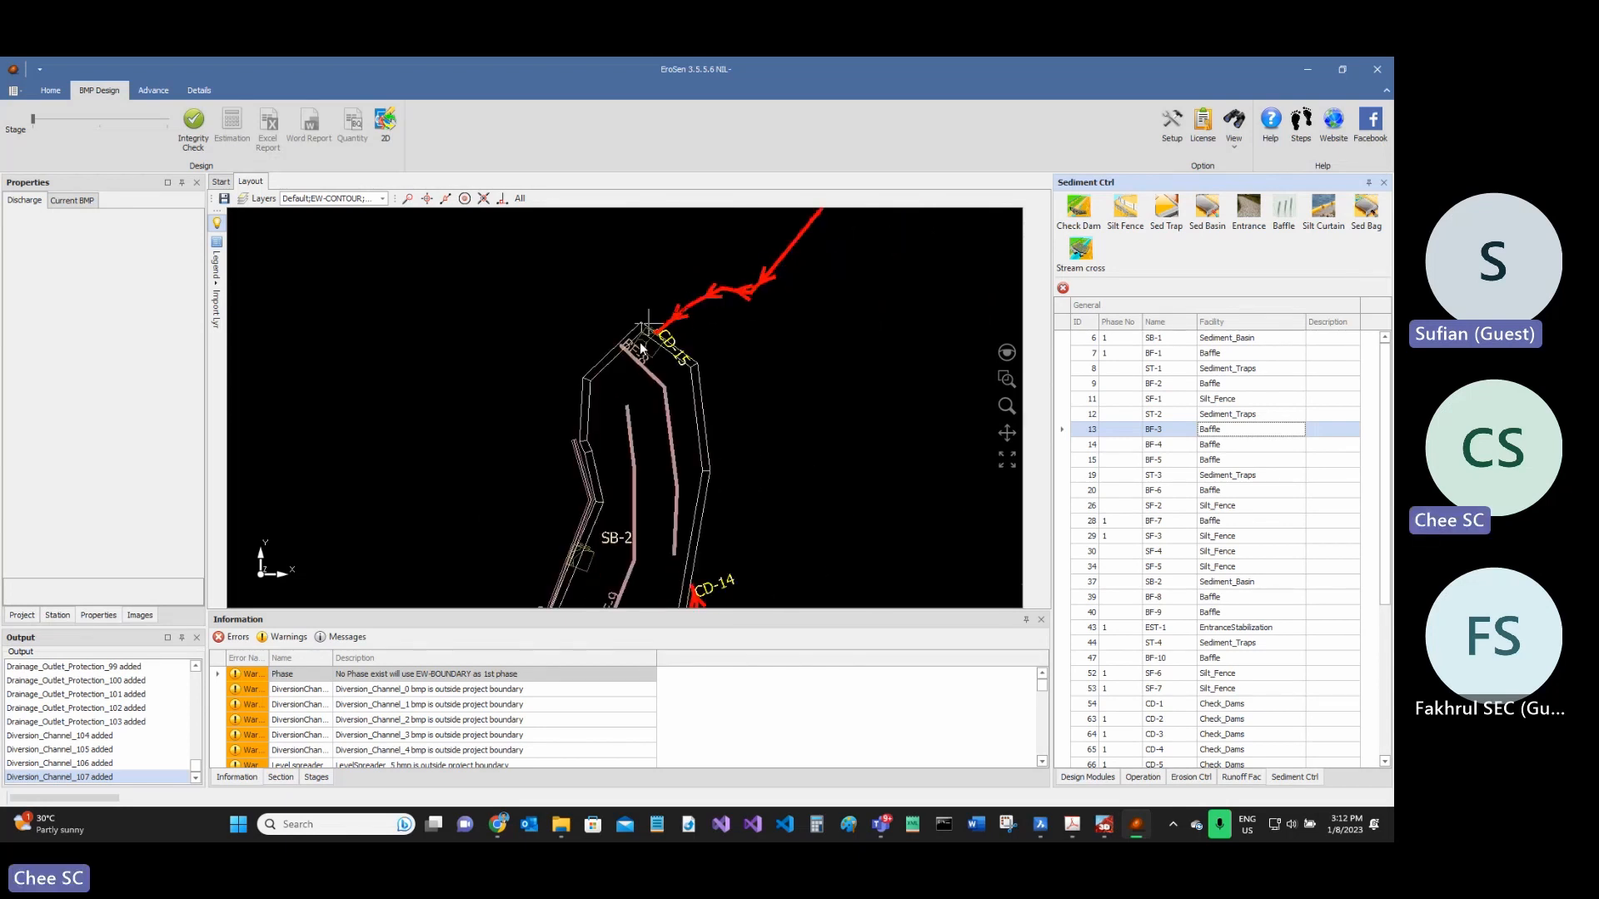
pyautogui.scroll(-2, 656, 337)
pyautogui.scroll(2, 658, 356)
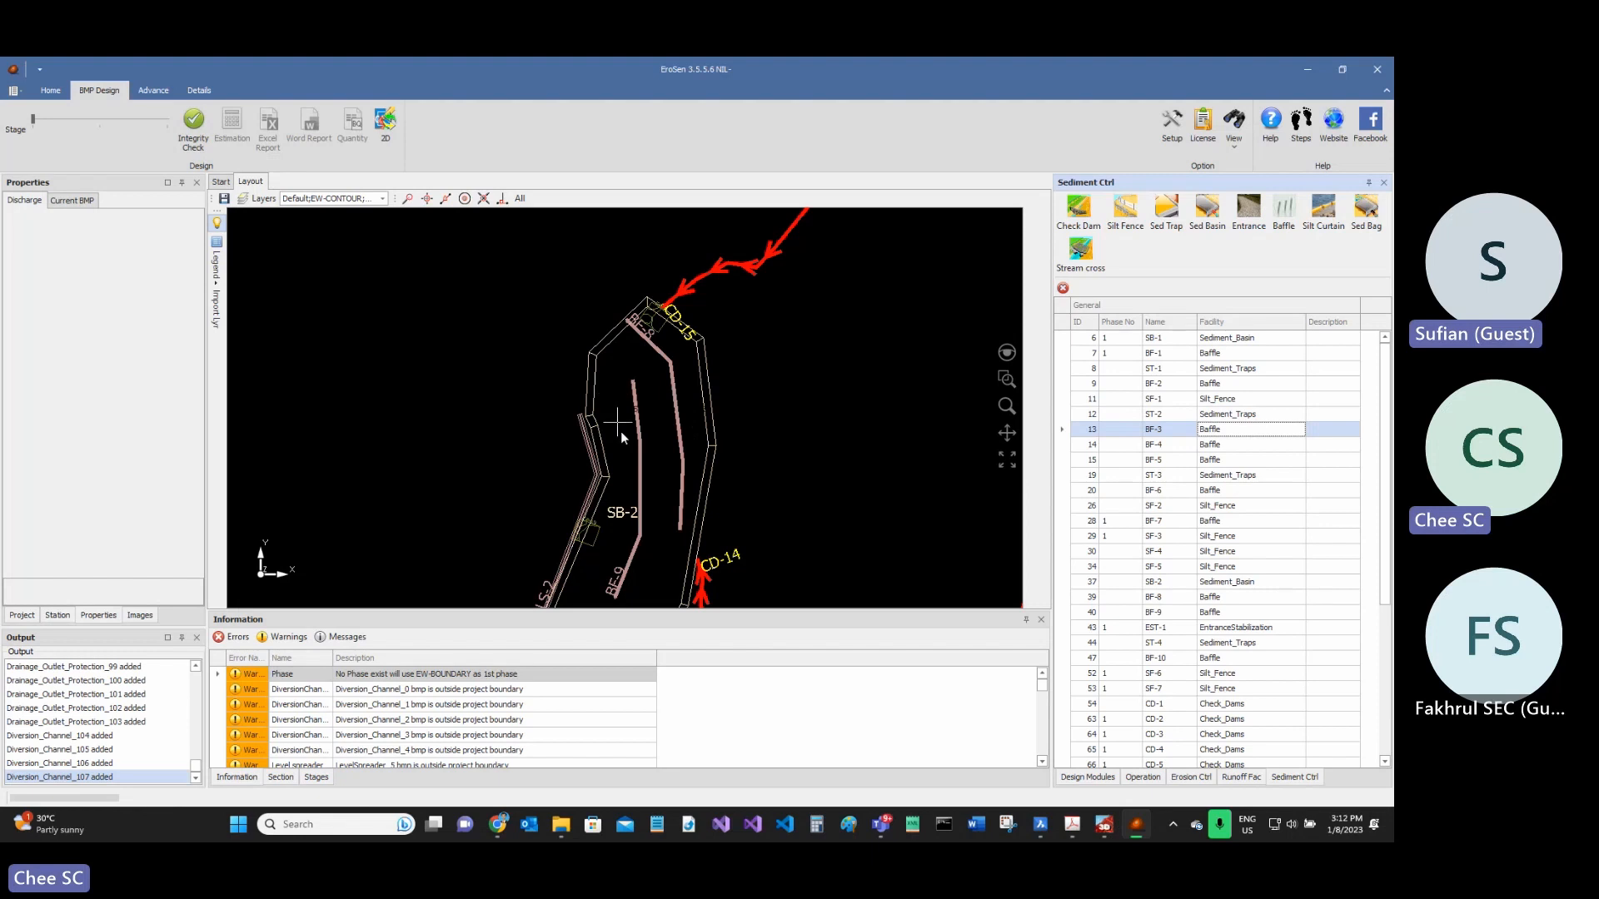
# - Examine the corner of sediment basin SB-2 at the end opposite check dam CD-15
pyautogui.scroll(-4, 621, 431)
pyautogui.scroll(2, 631, 485)
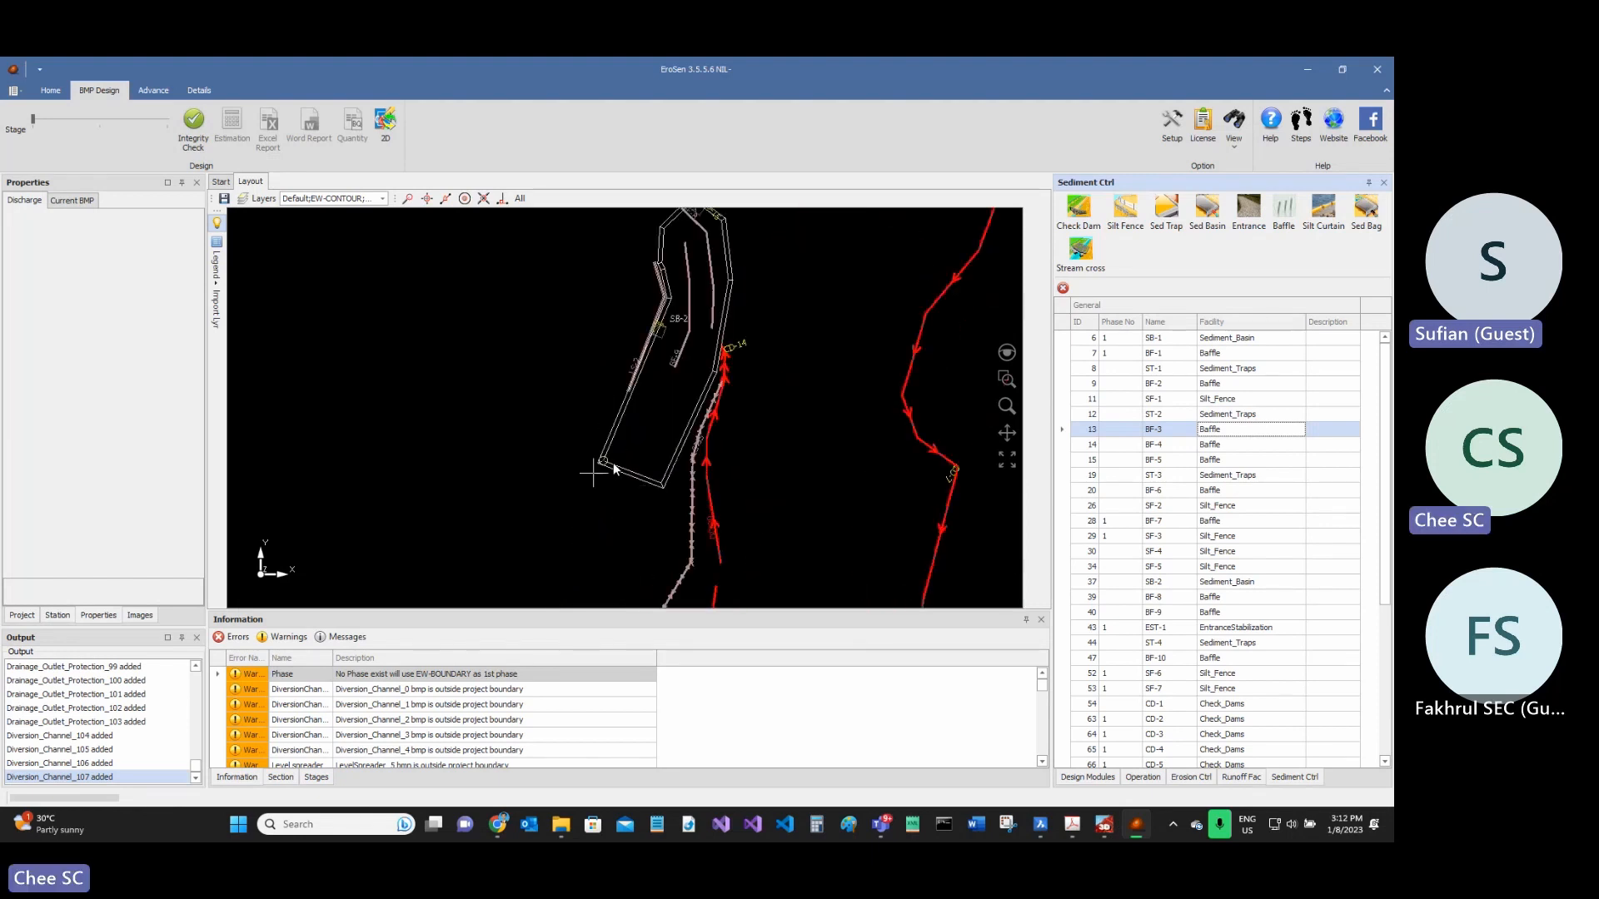
pyautogui.scroll(2, 591, 467)
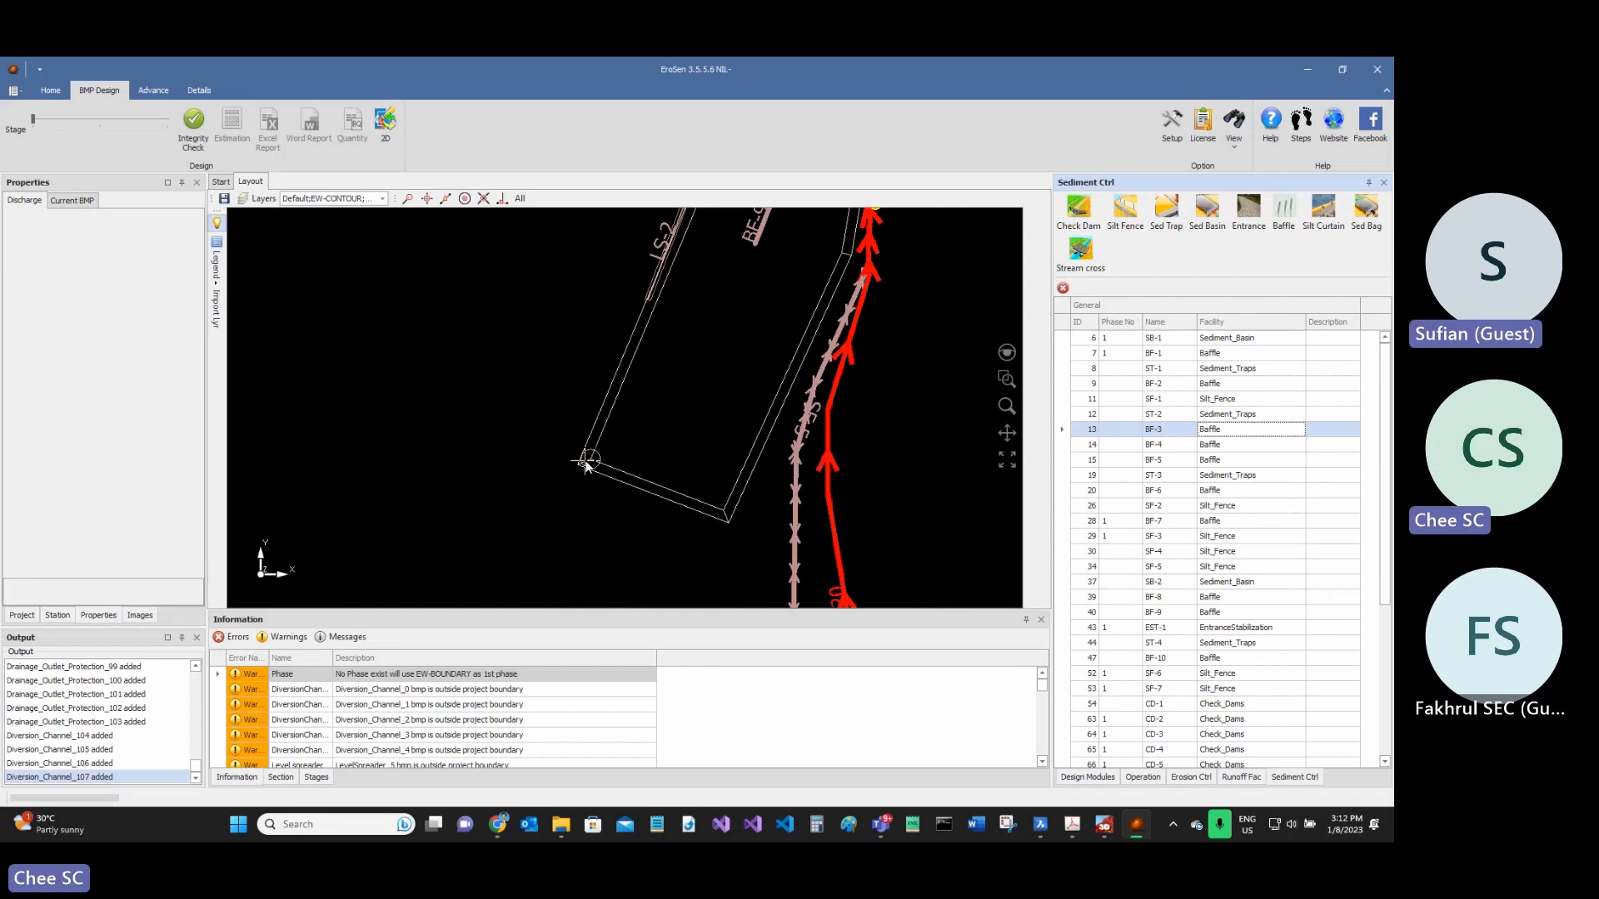
pyautogui.scroll(-2, 588, 466)
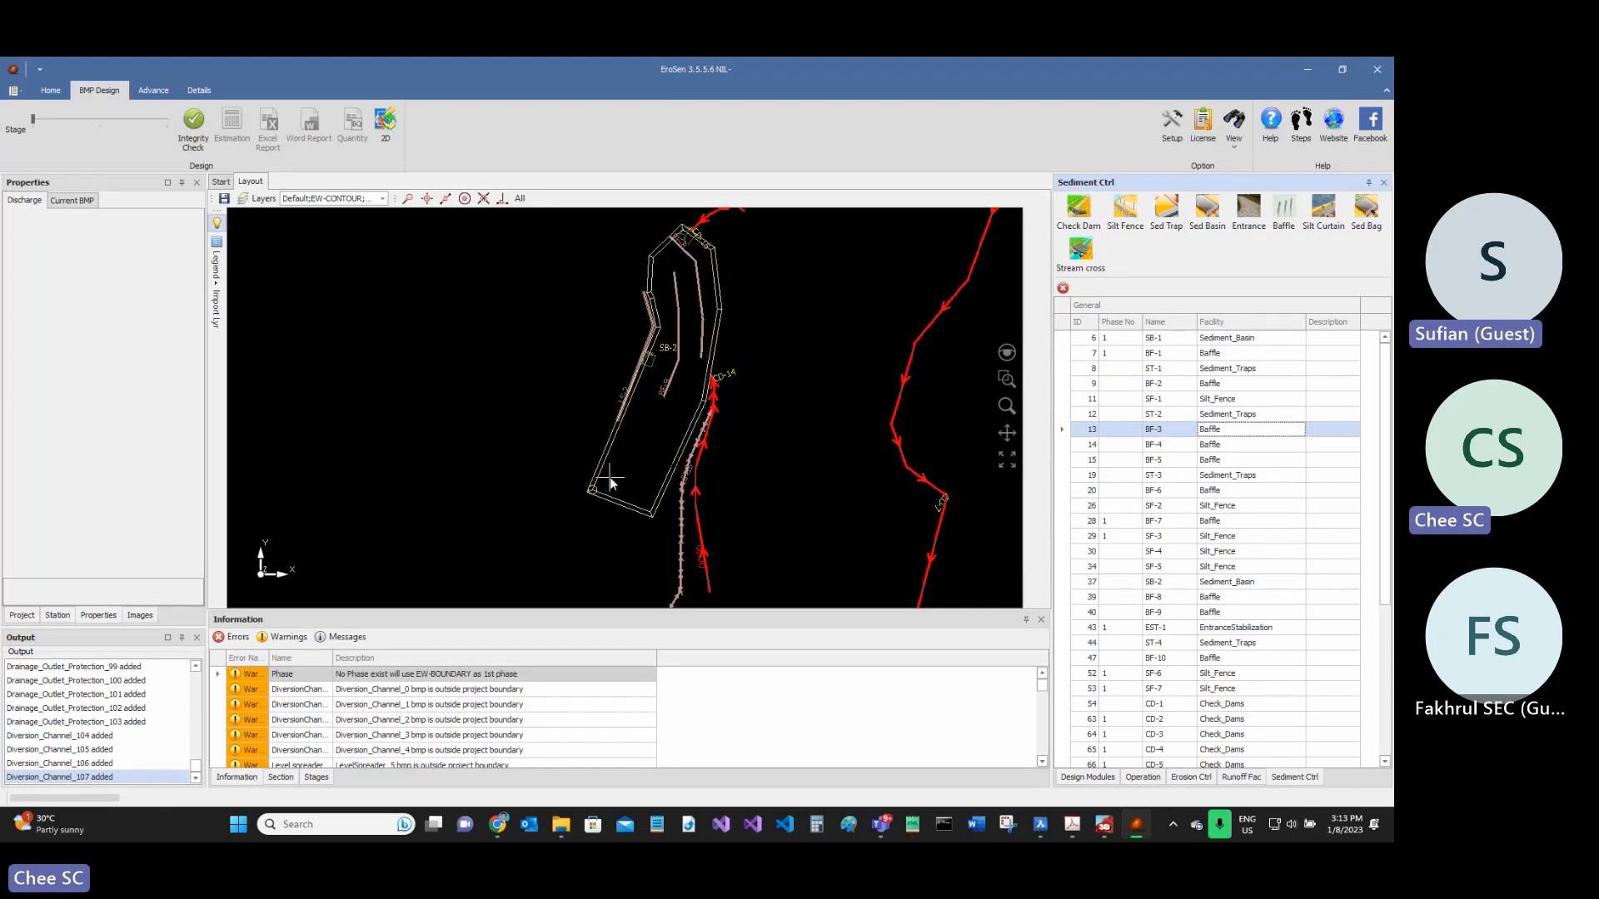
pyautogui.scroll(-1, 512, 410)
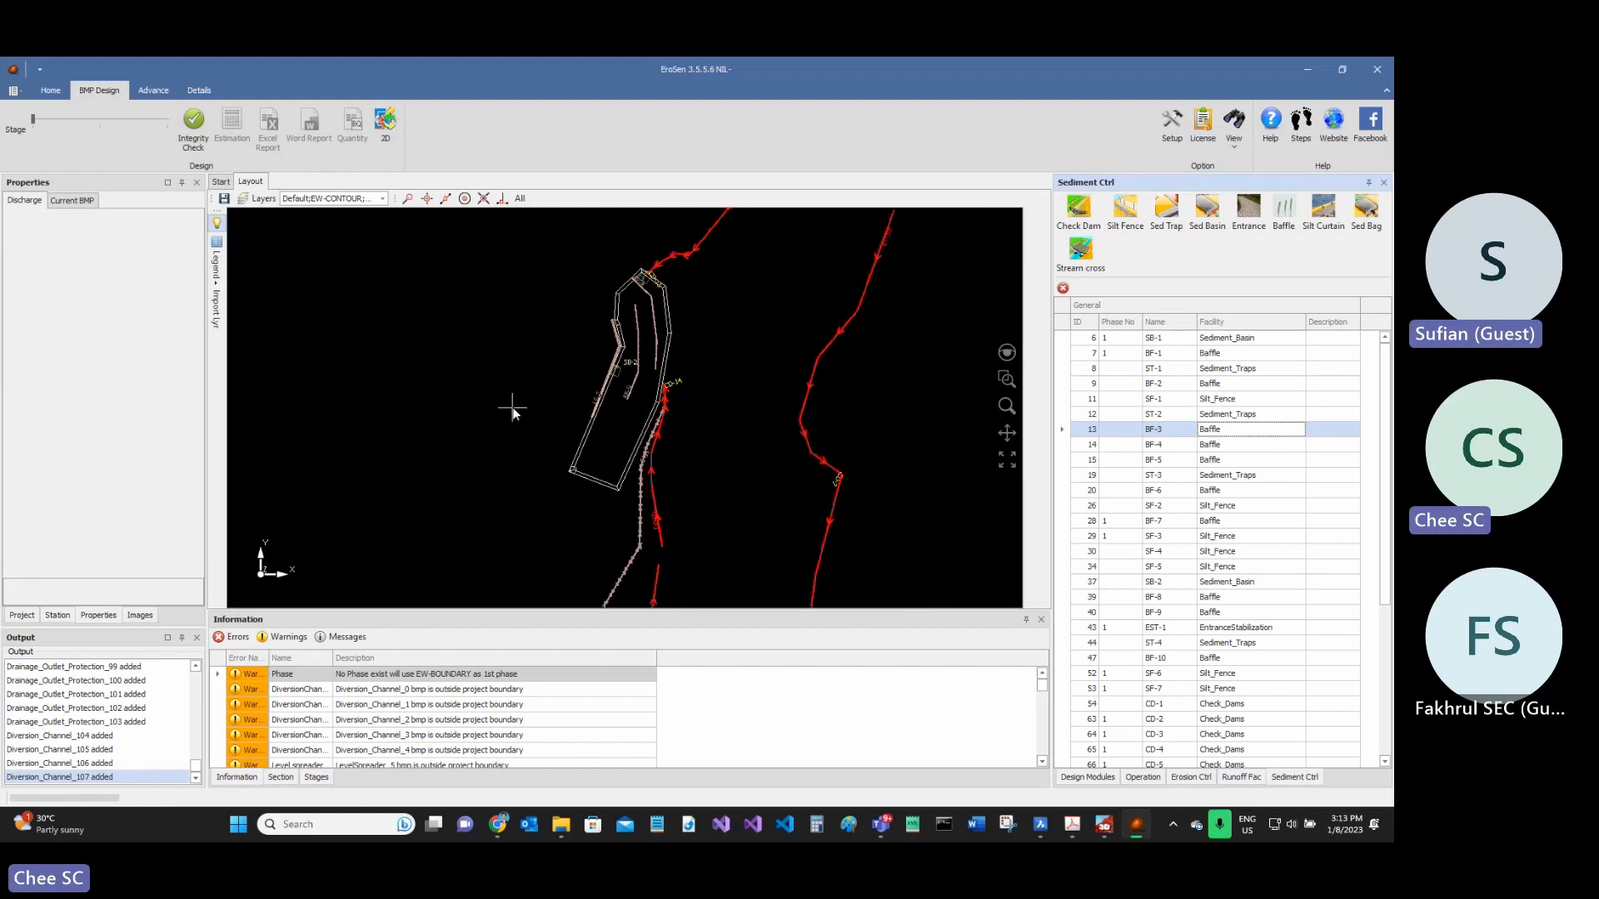
# - Examine the outline of sediment basin SB-1 and the channels meeting it at check dams CD-2 and CD-3
pyautogui.scroll(-2, 512, 409)
pyautogui.scroll(4, 718, 471)
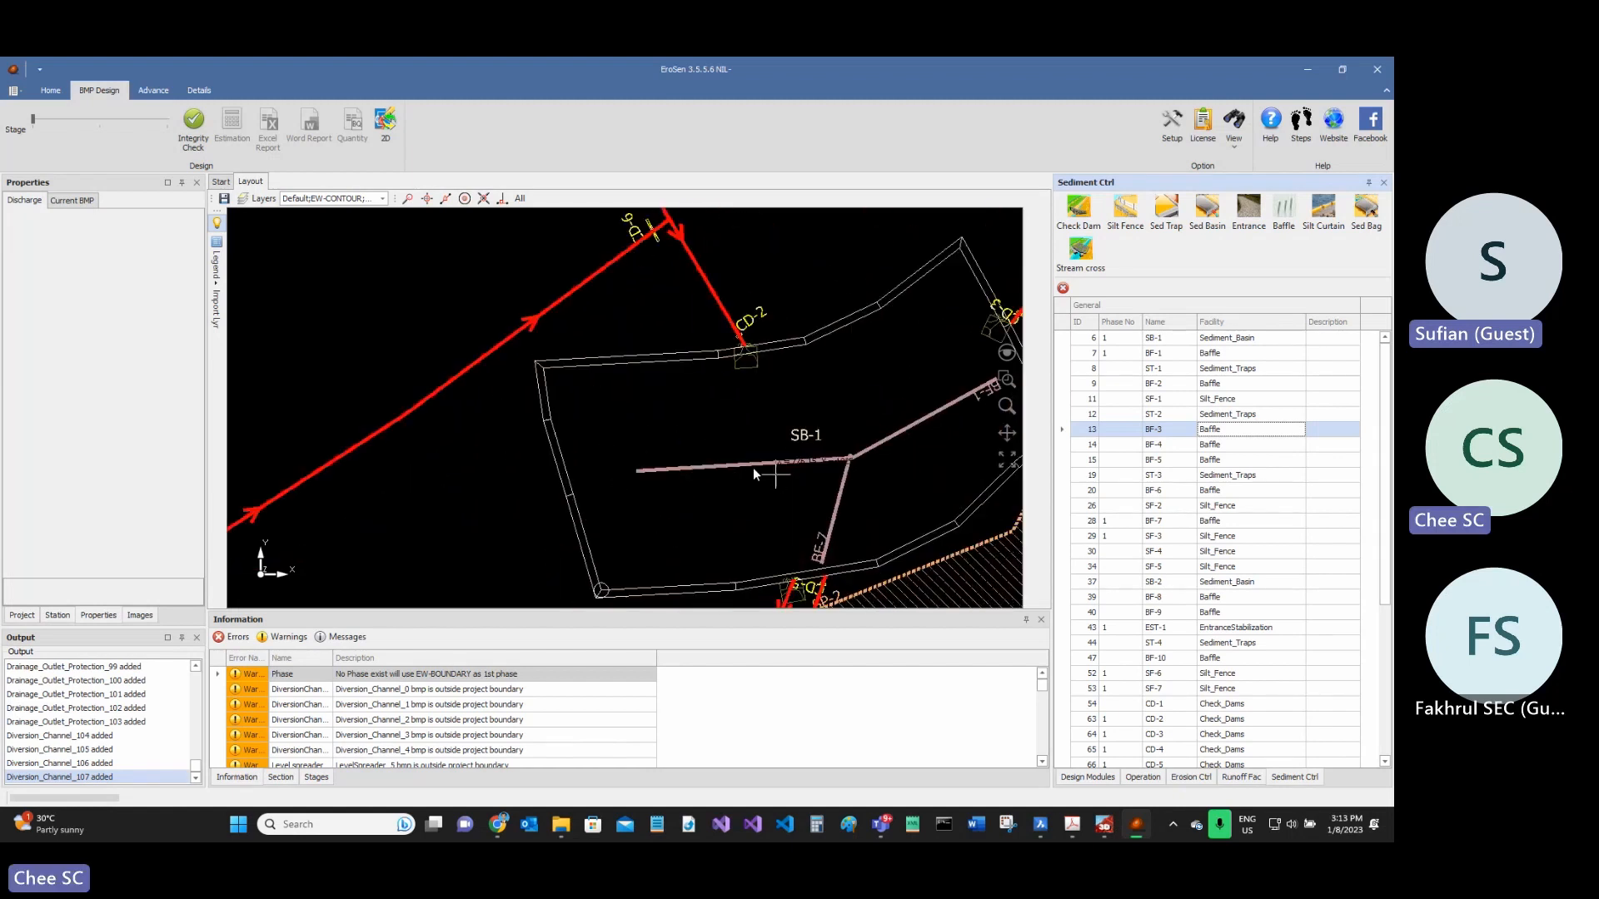
pyautogui.scroll(-1, 709, 454)
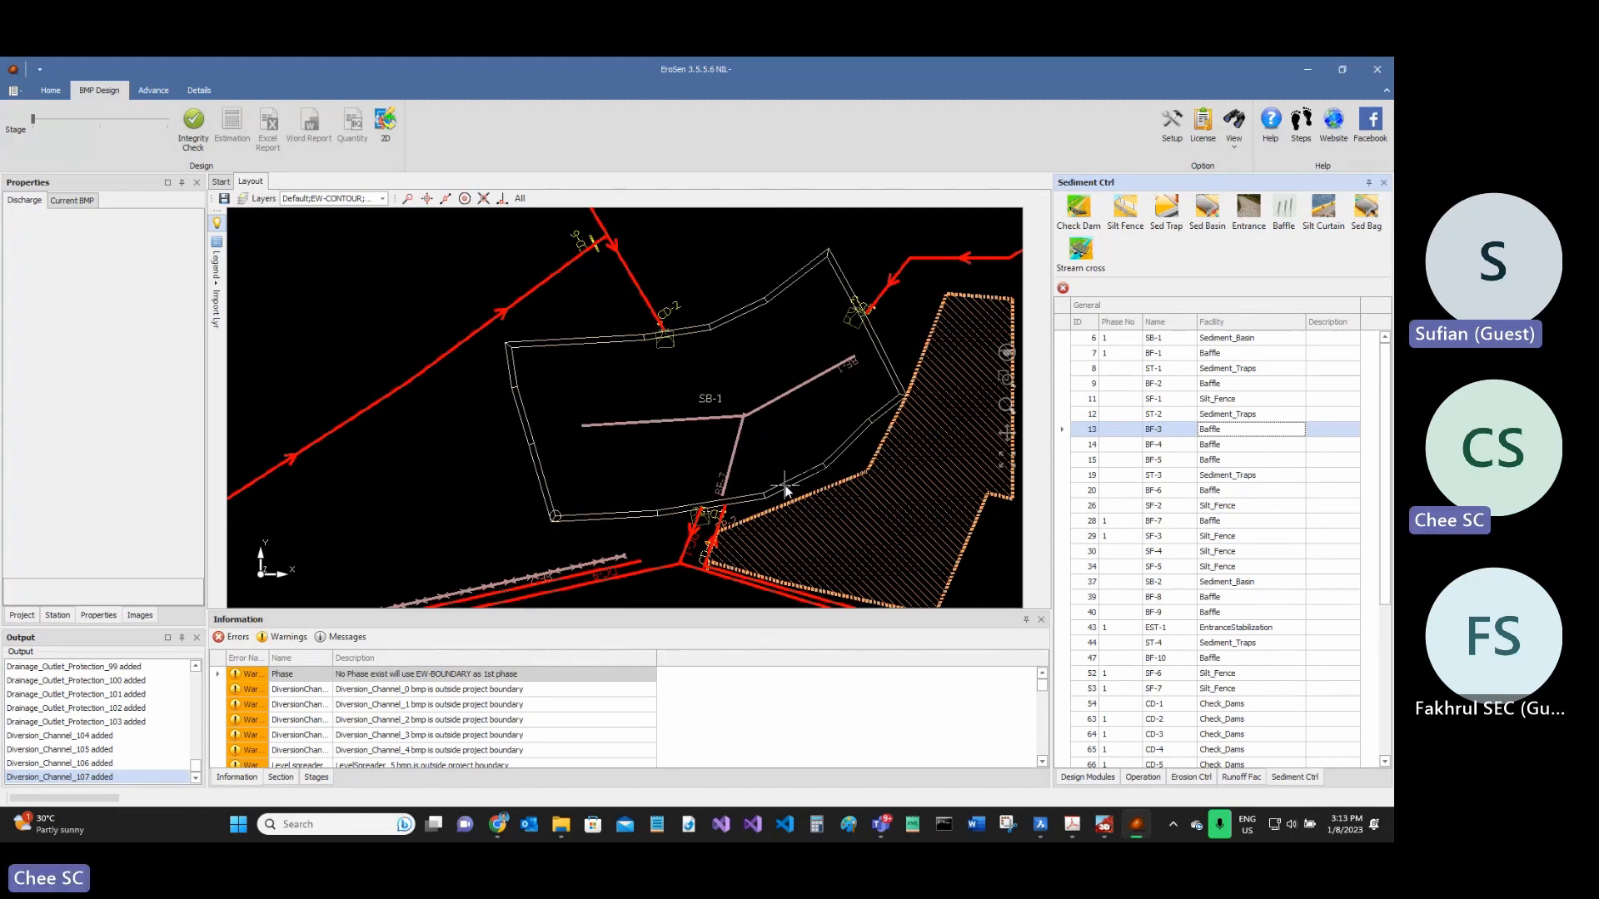
pyautogui.scroll(-1, 788, 491)
pyautogui.scroll(1, 853, 379)
pyautogui.scroll(-2, 787, 404)
pyautogui.scroll(4, 674, 537)
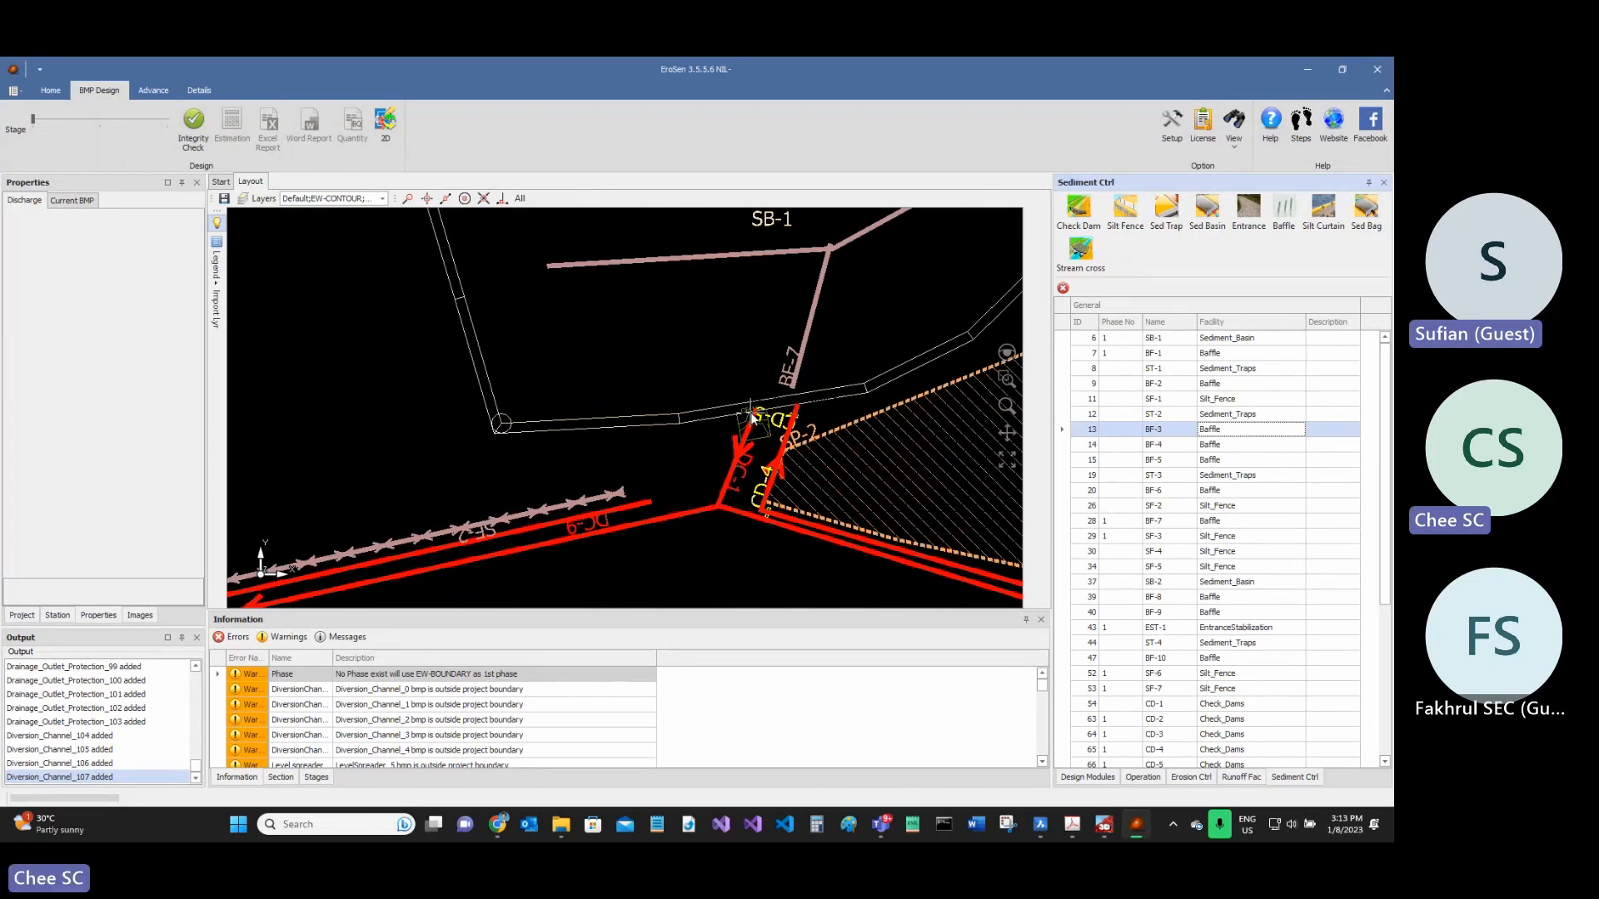
# - Examine the arrangement of baffles BF-1 and BF-7 inside sediment basin SB-1
pyautogui.scroll(-2, 491, 295)
pyautogui.scroll(3, 787, 294)
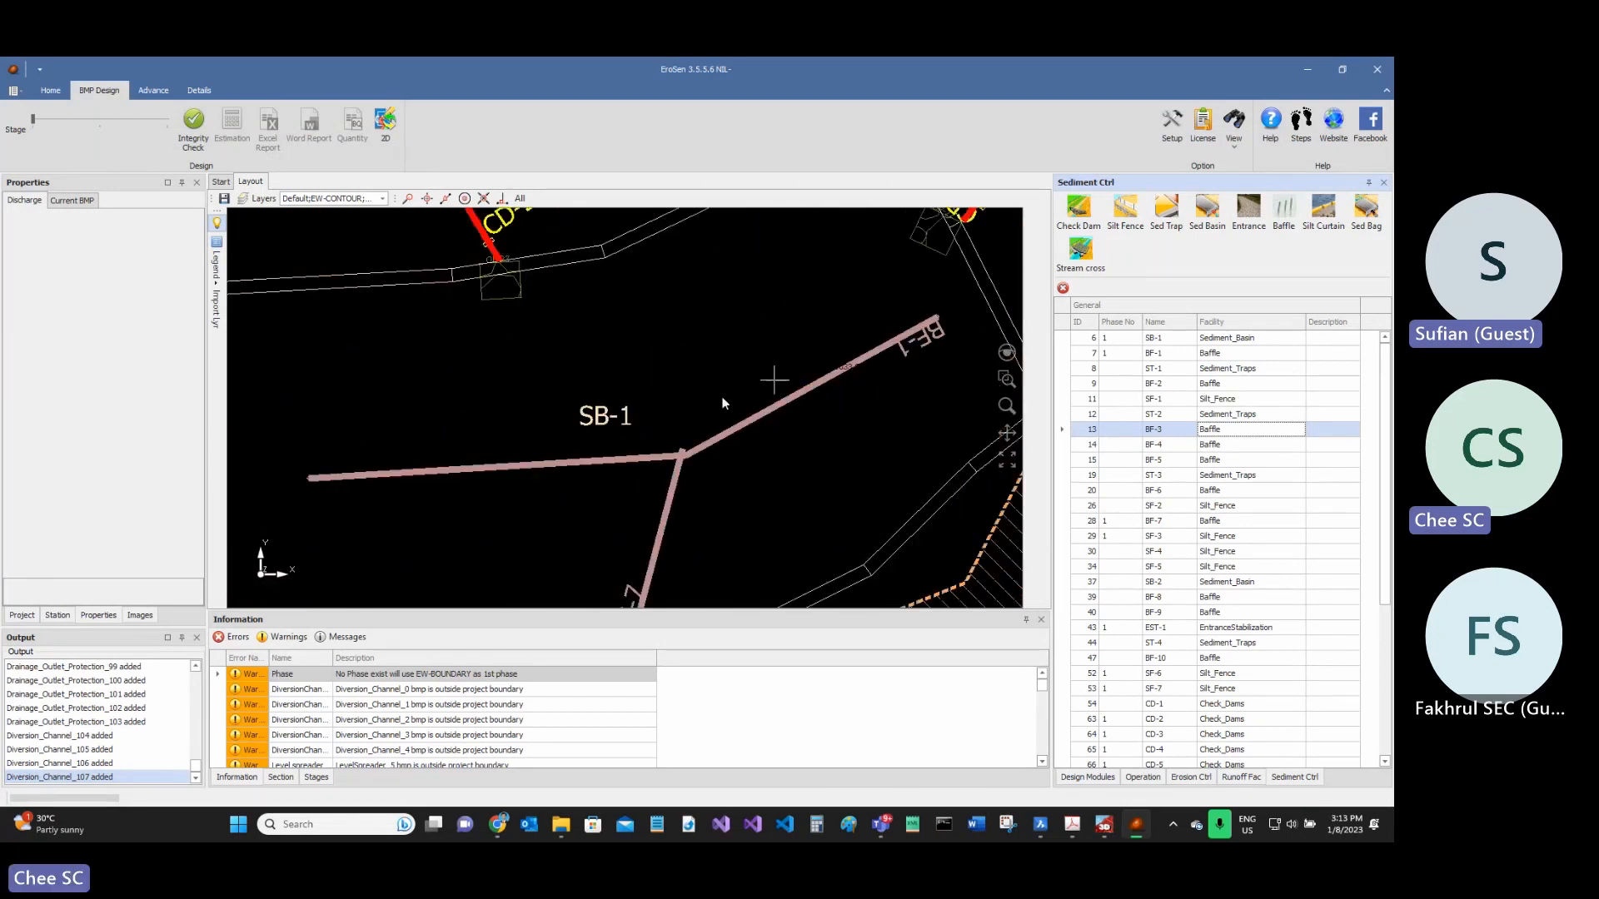
pyautogui.scroll(-2, 672, 479)
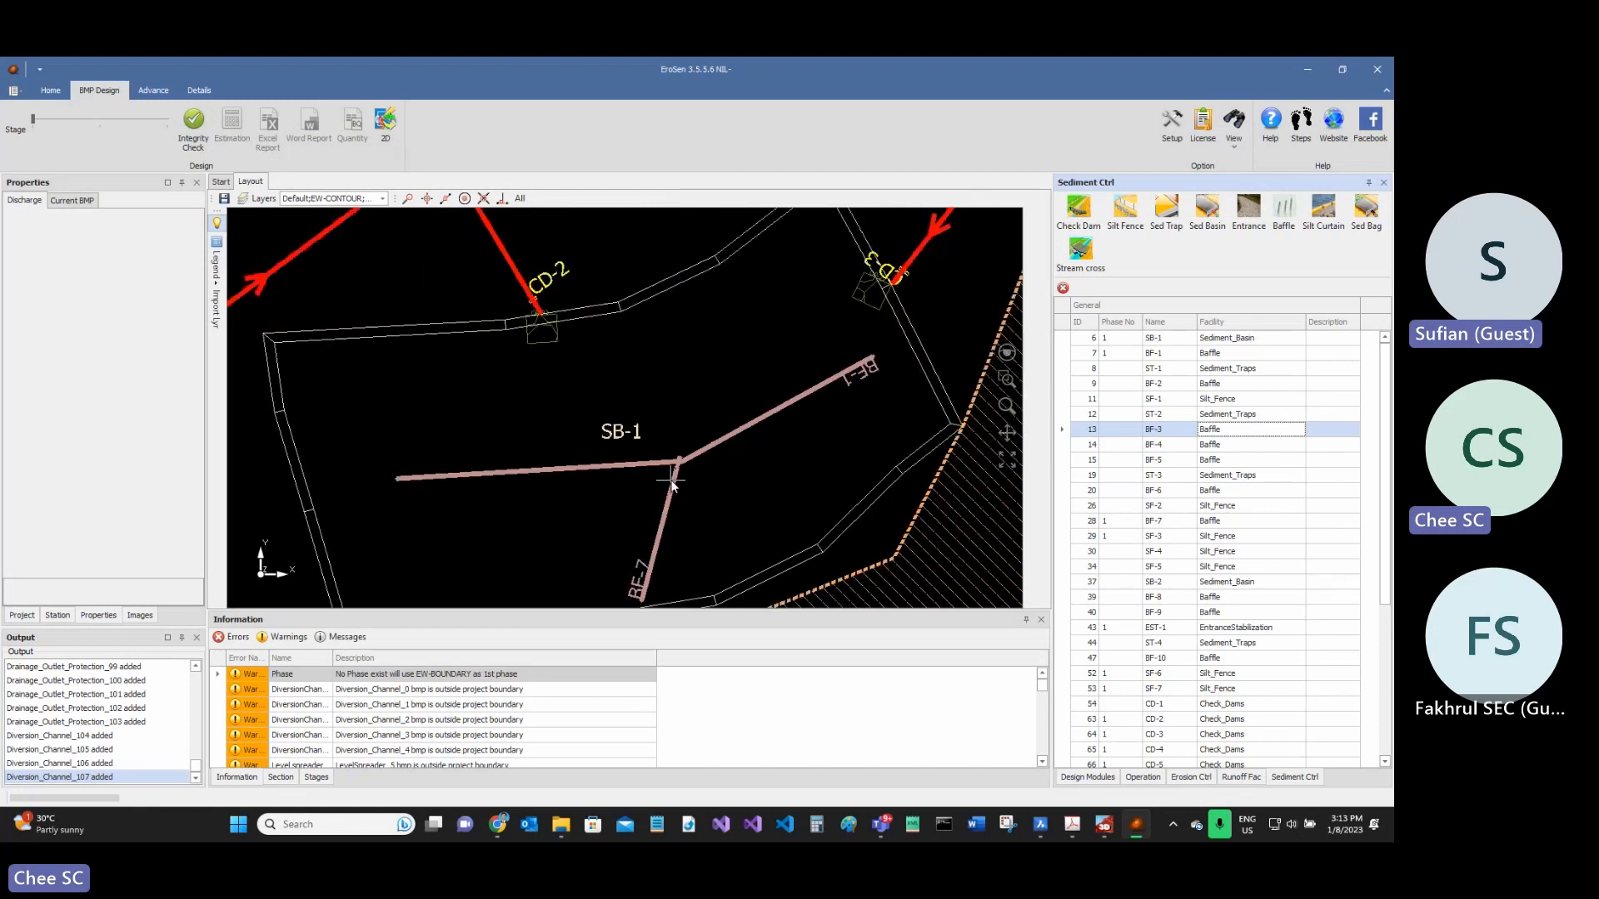
pyautogui.press('ctrl')
pyautogui.scroll(-2, 517, 417)
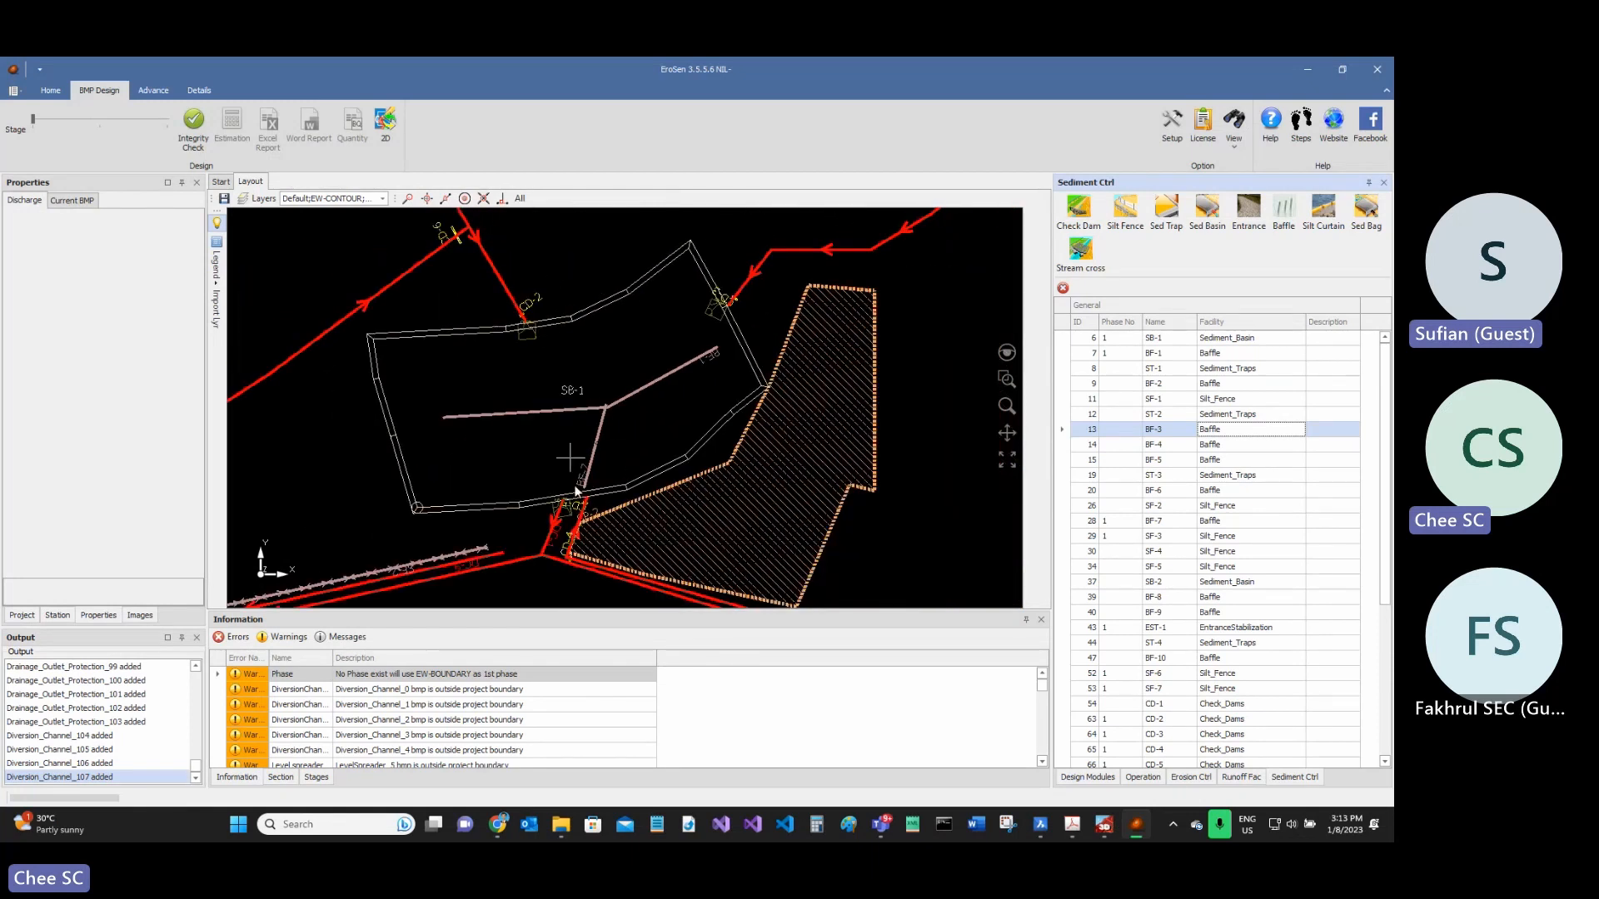
pyautogui.press('ctrl')
# - Examine check dams CD-4 and CD-5 and channel DC-1 between sediment basin SB-1 and stockpile SP-2
pyautogui.scroll(3, 563, 487)
pyautogui.scroll(3, 616, 498)
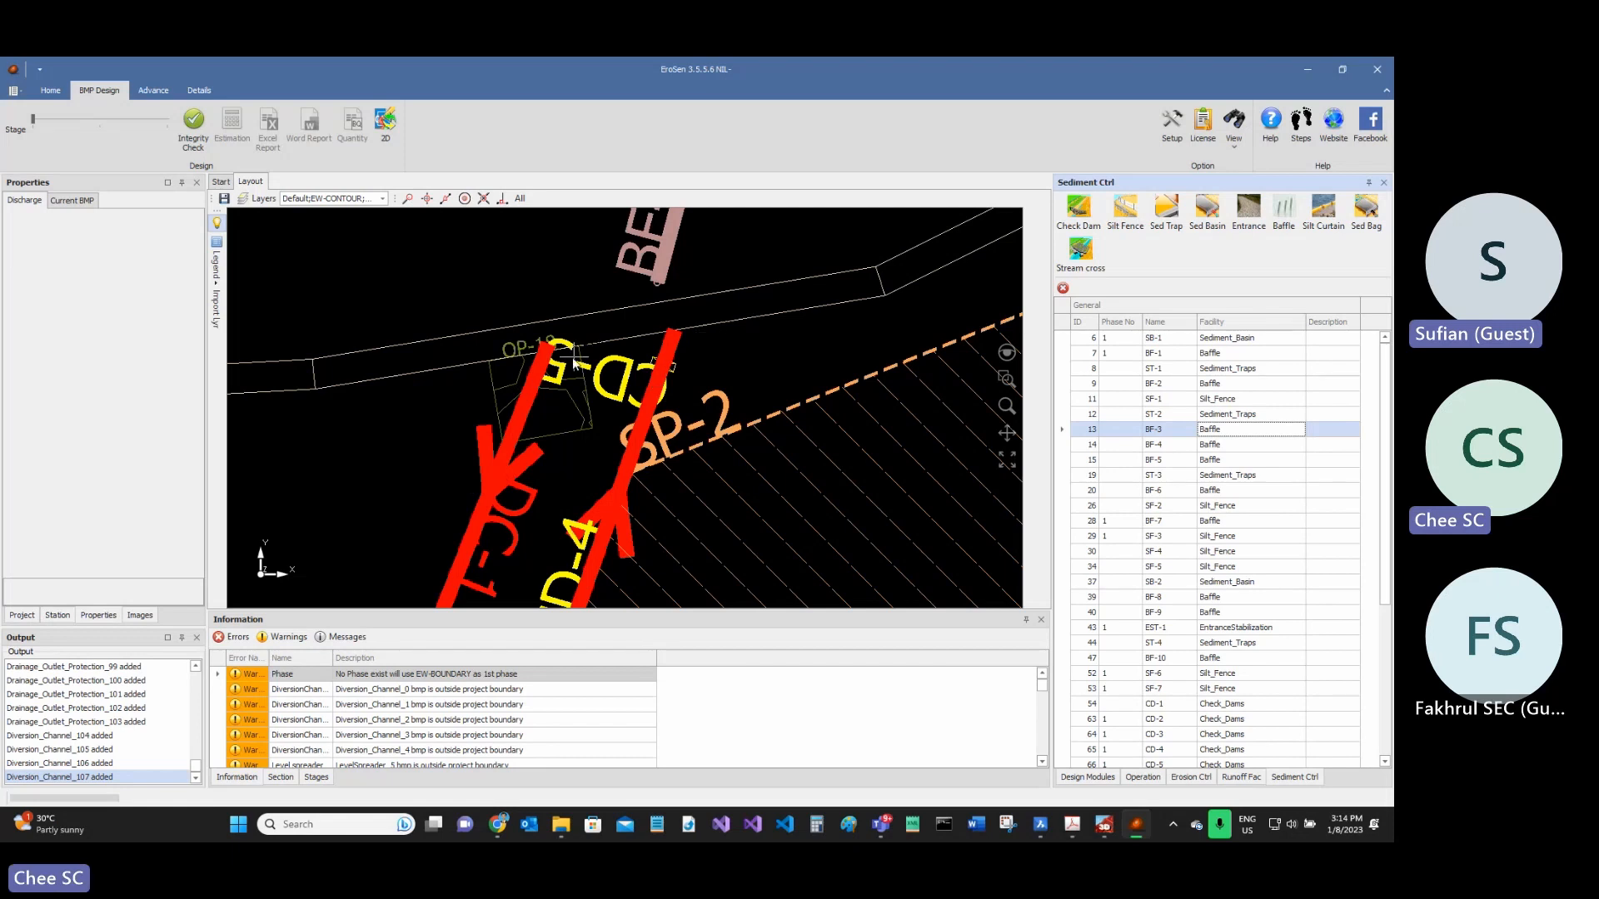
pyautogui.scroll(-3, 638, 308)
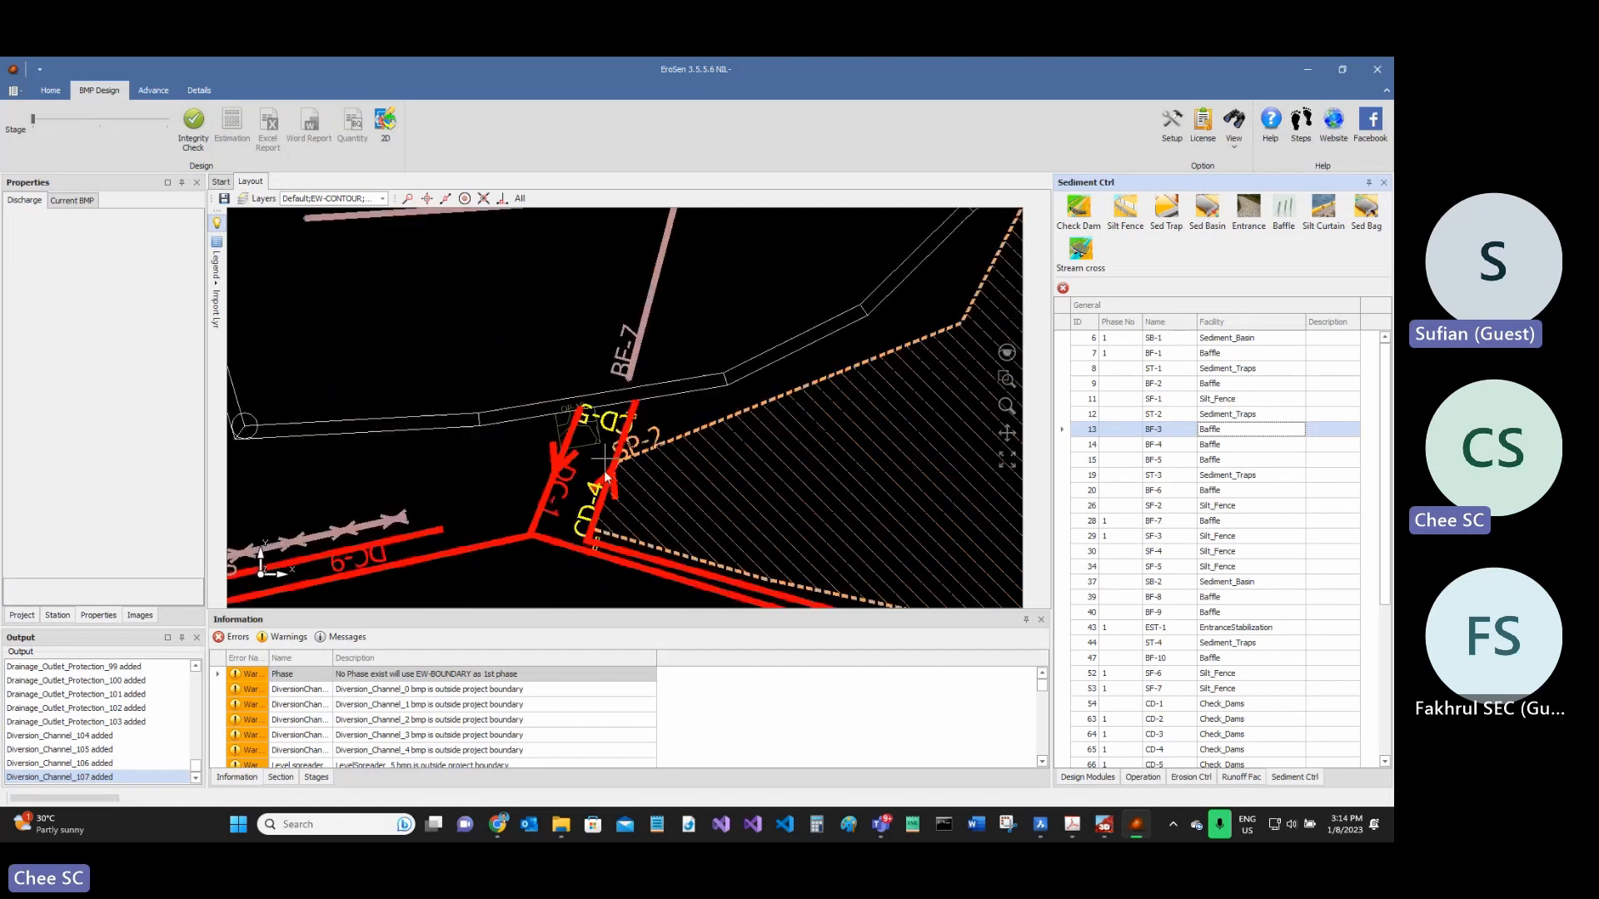
pyautogui.scroll(-3, 638, 407)
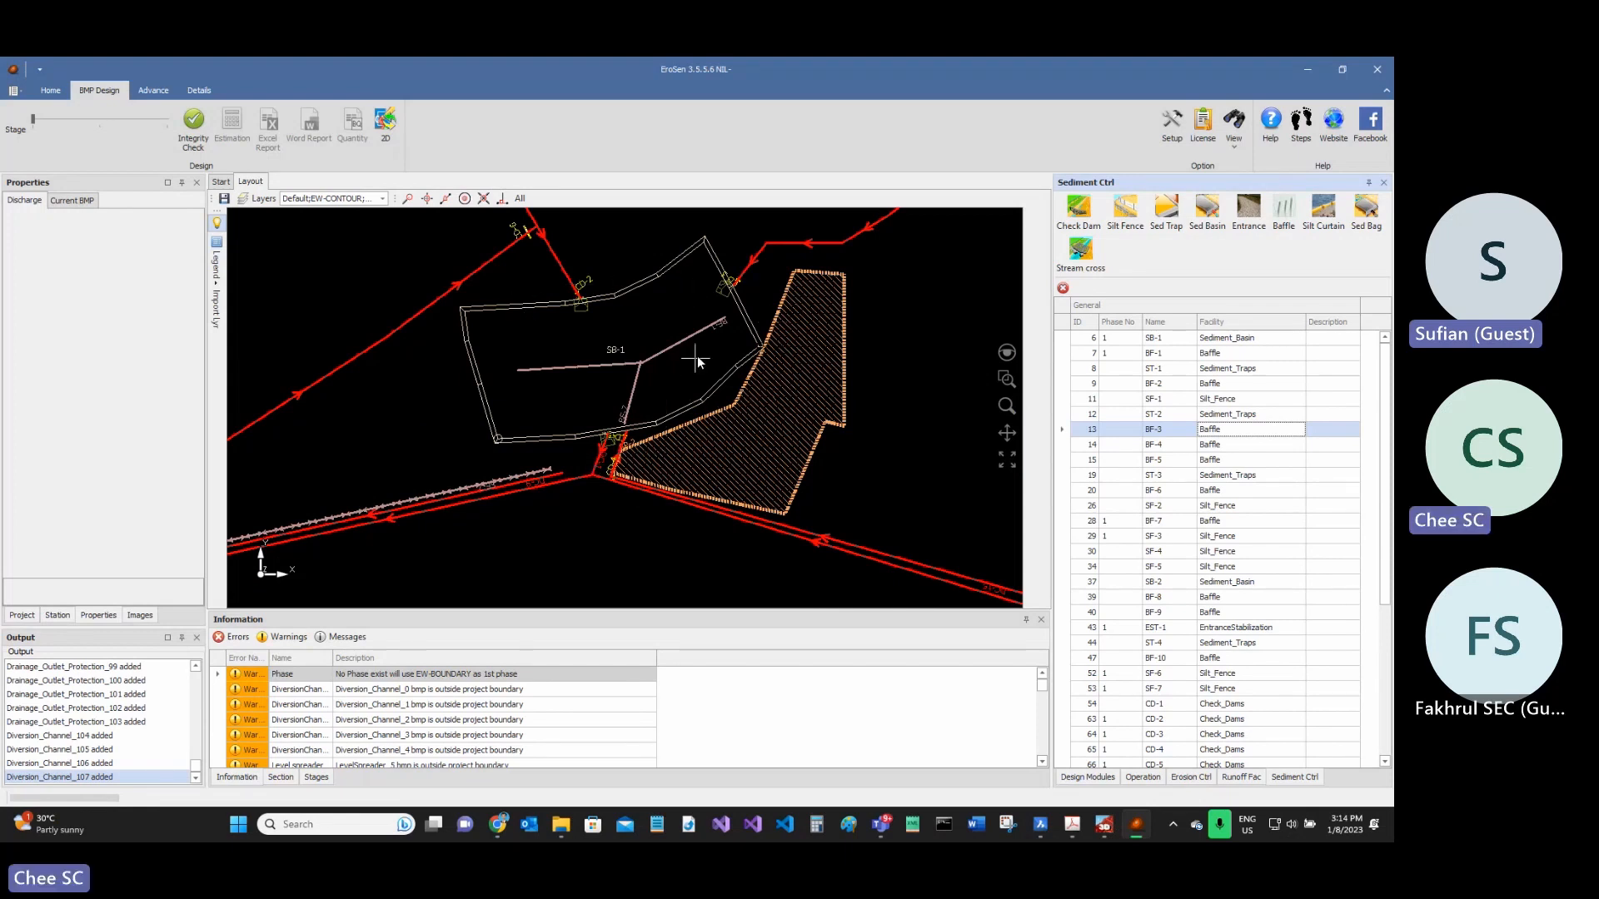
# - Examine the whole site layout and the diversion channels leading towards sediment basin SB-1
pyautogui.scroll(-5, 696, 359)
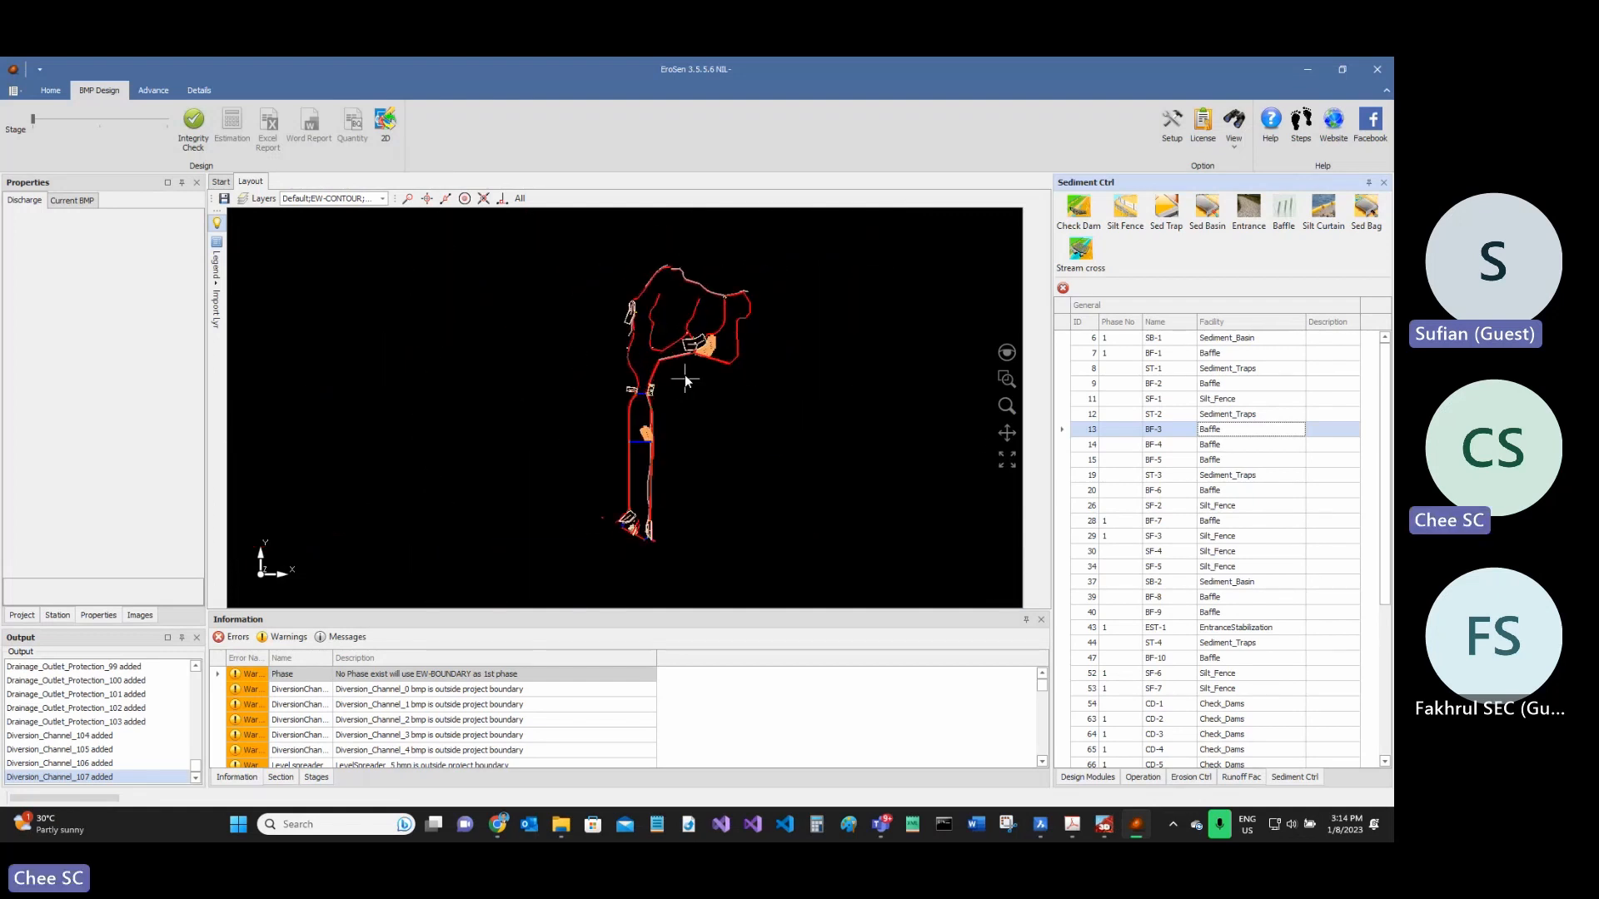
pyautogui.scroll(1, 685, 379)
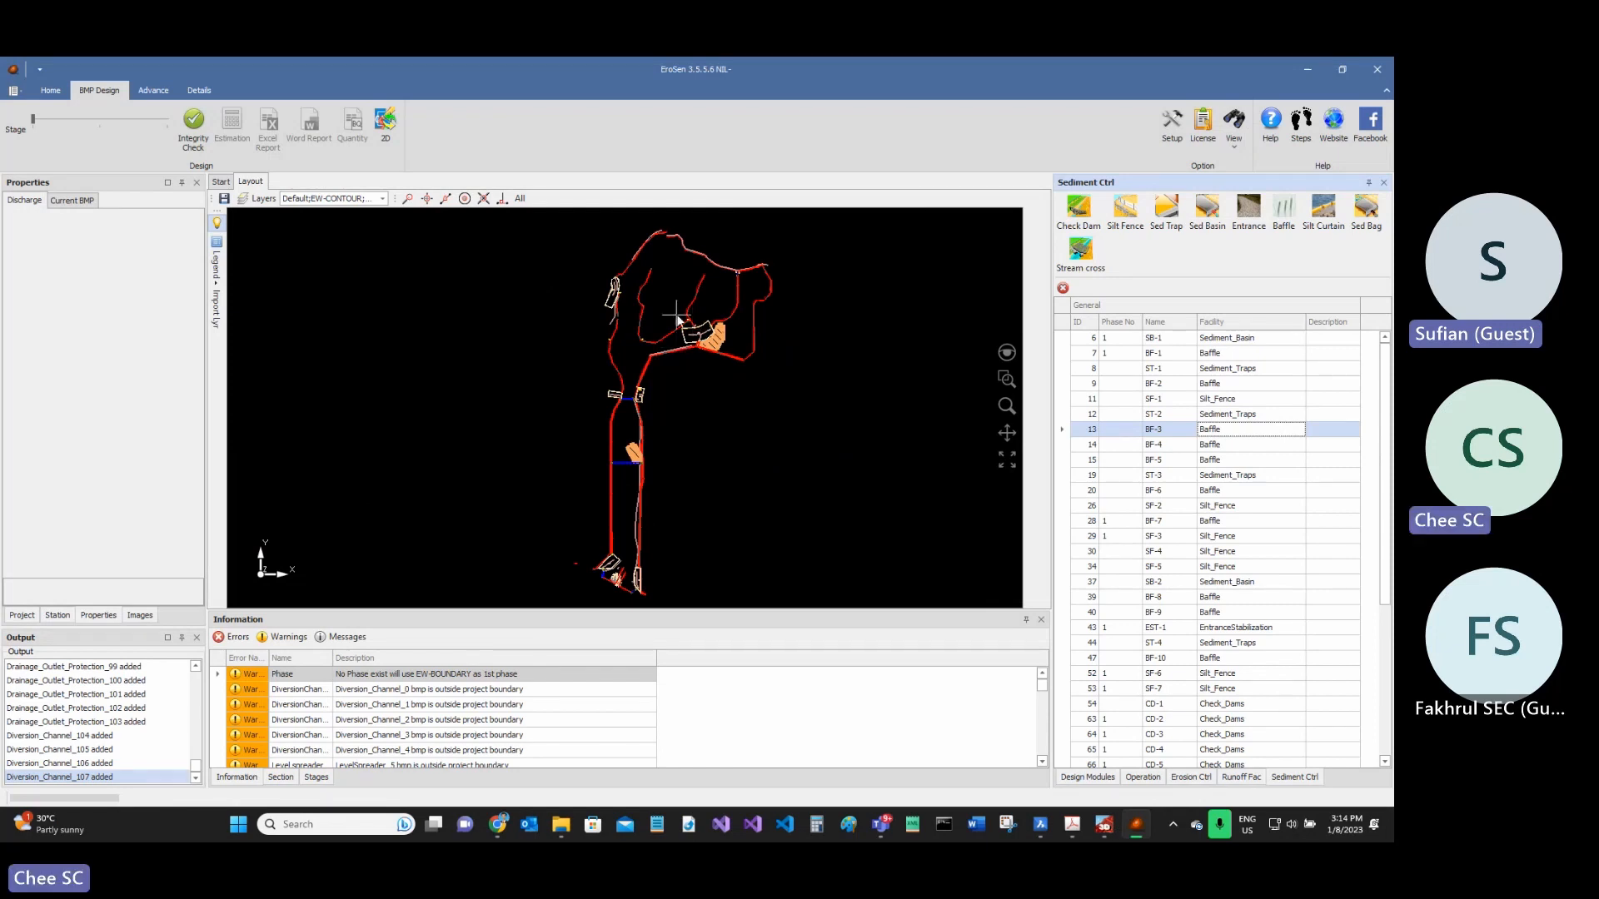
pyautogui.scroll(2, 677, 316)
pyautogui.scroll(-2, 669, 348)
pyautogui.scroll(4, 693, 334)
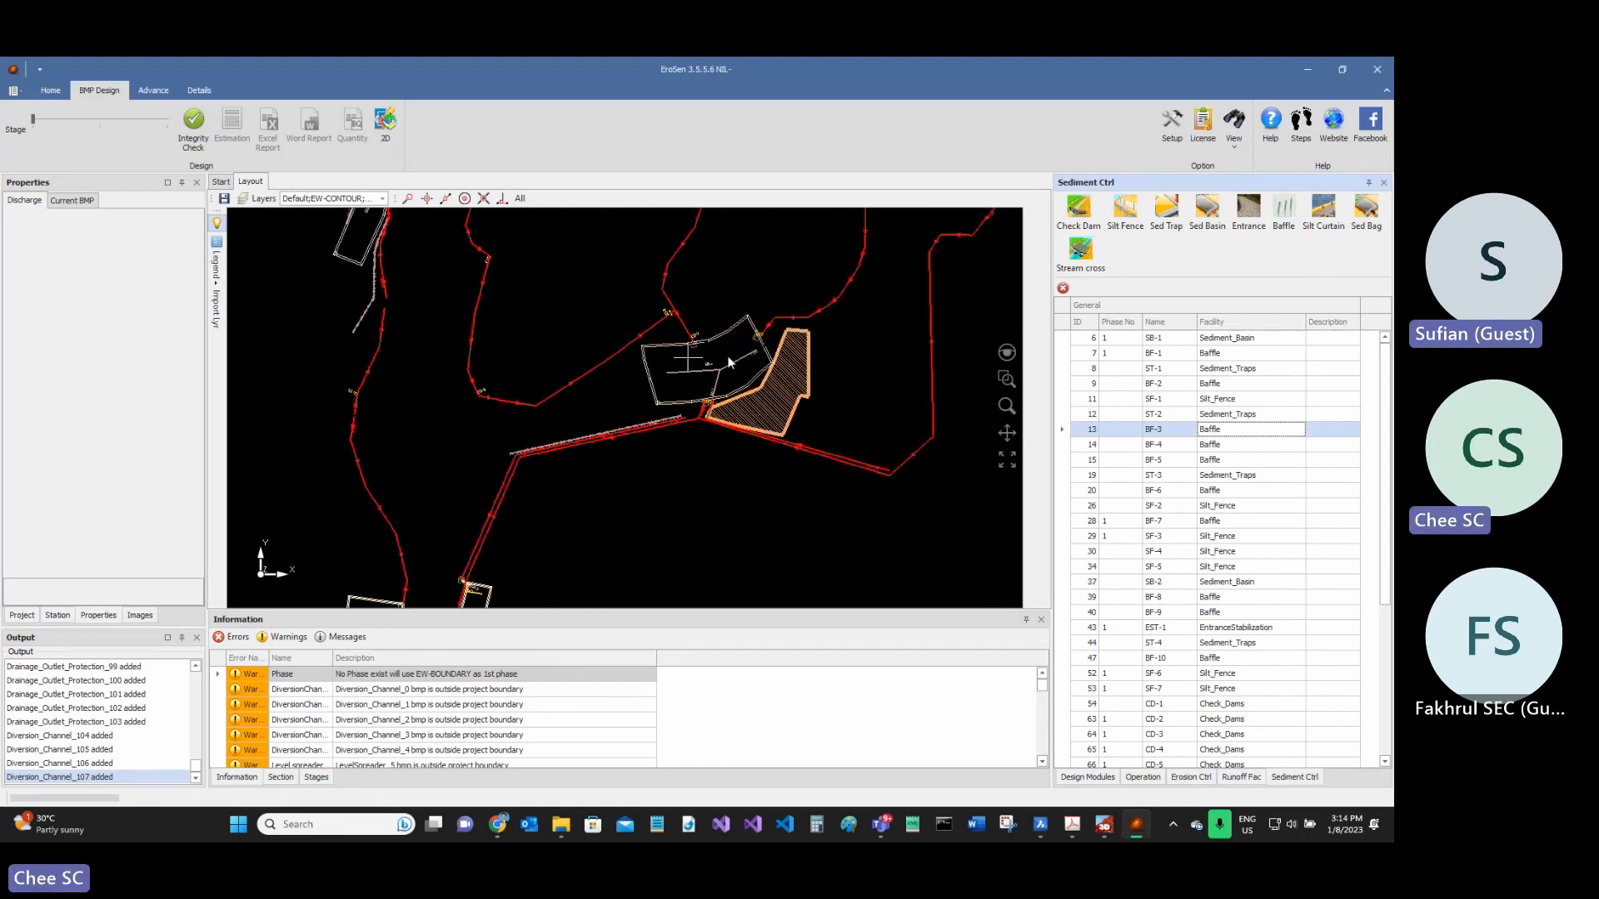
pyautogui.scroll(-2, 727, 357)
pyautogui.scroll(2, 731, 408)
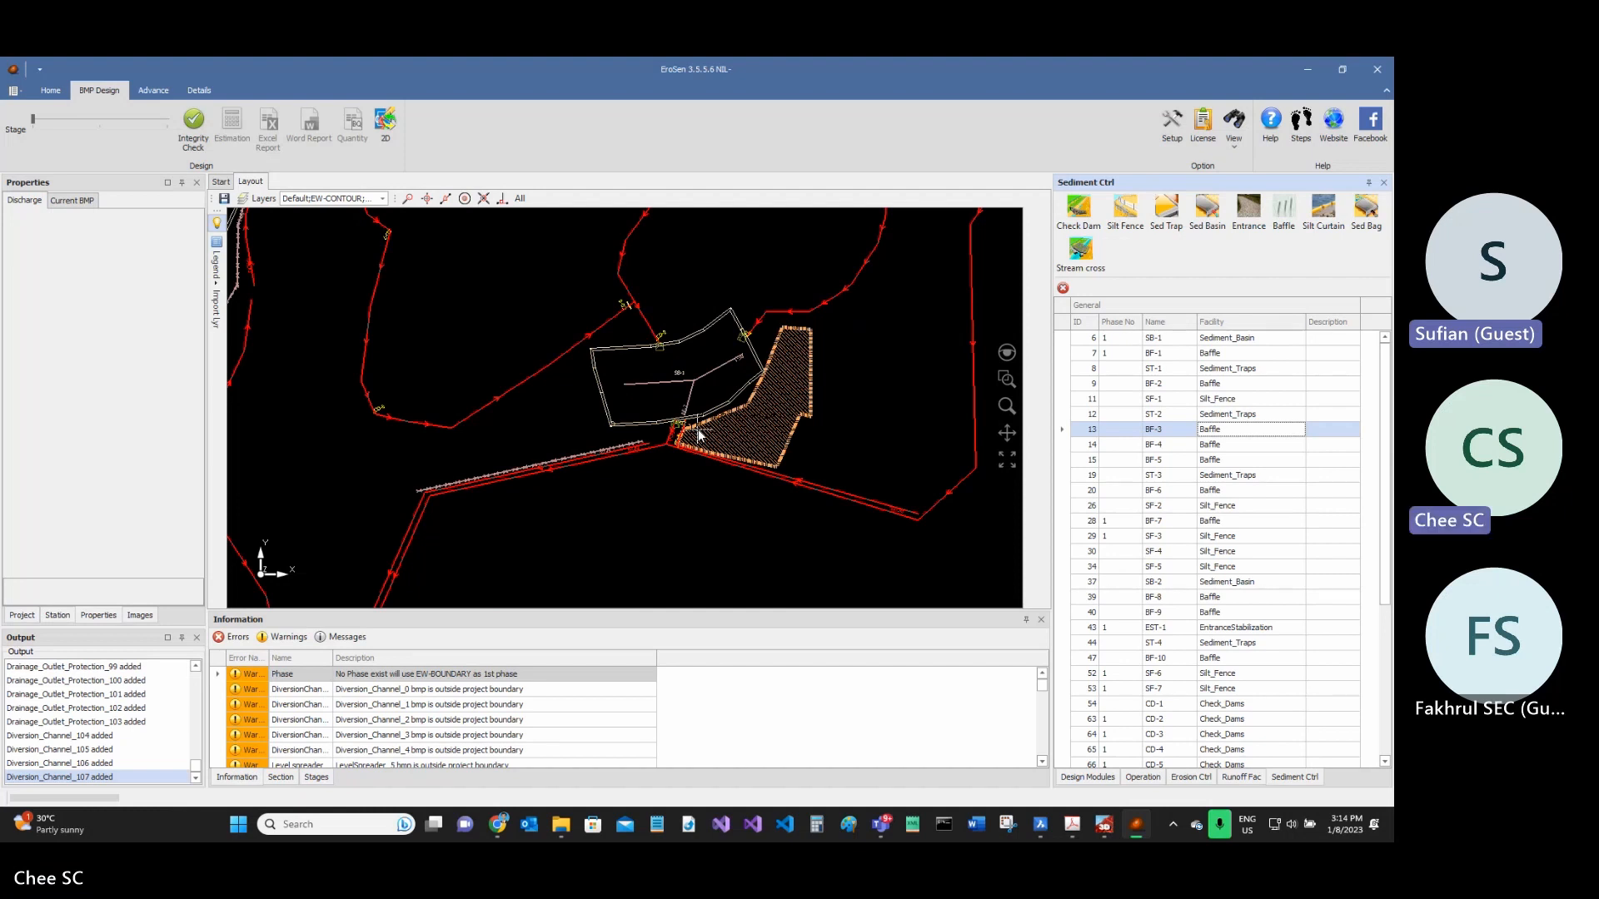
# - Trace how channels DC-1 and DC-9 meet below baffle BF-7 at the edge of sediment basin SB-1
pyautogui.scroll(1, 699, 433)
pyautogui.scroll(-1, 699, 433)
pyautogui.scroll(3, 686, 451)
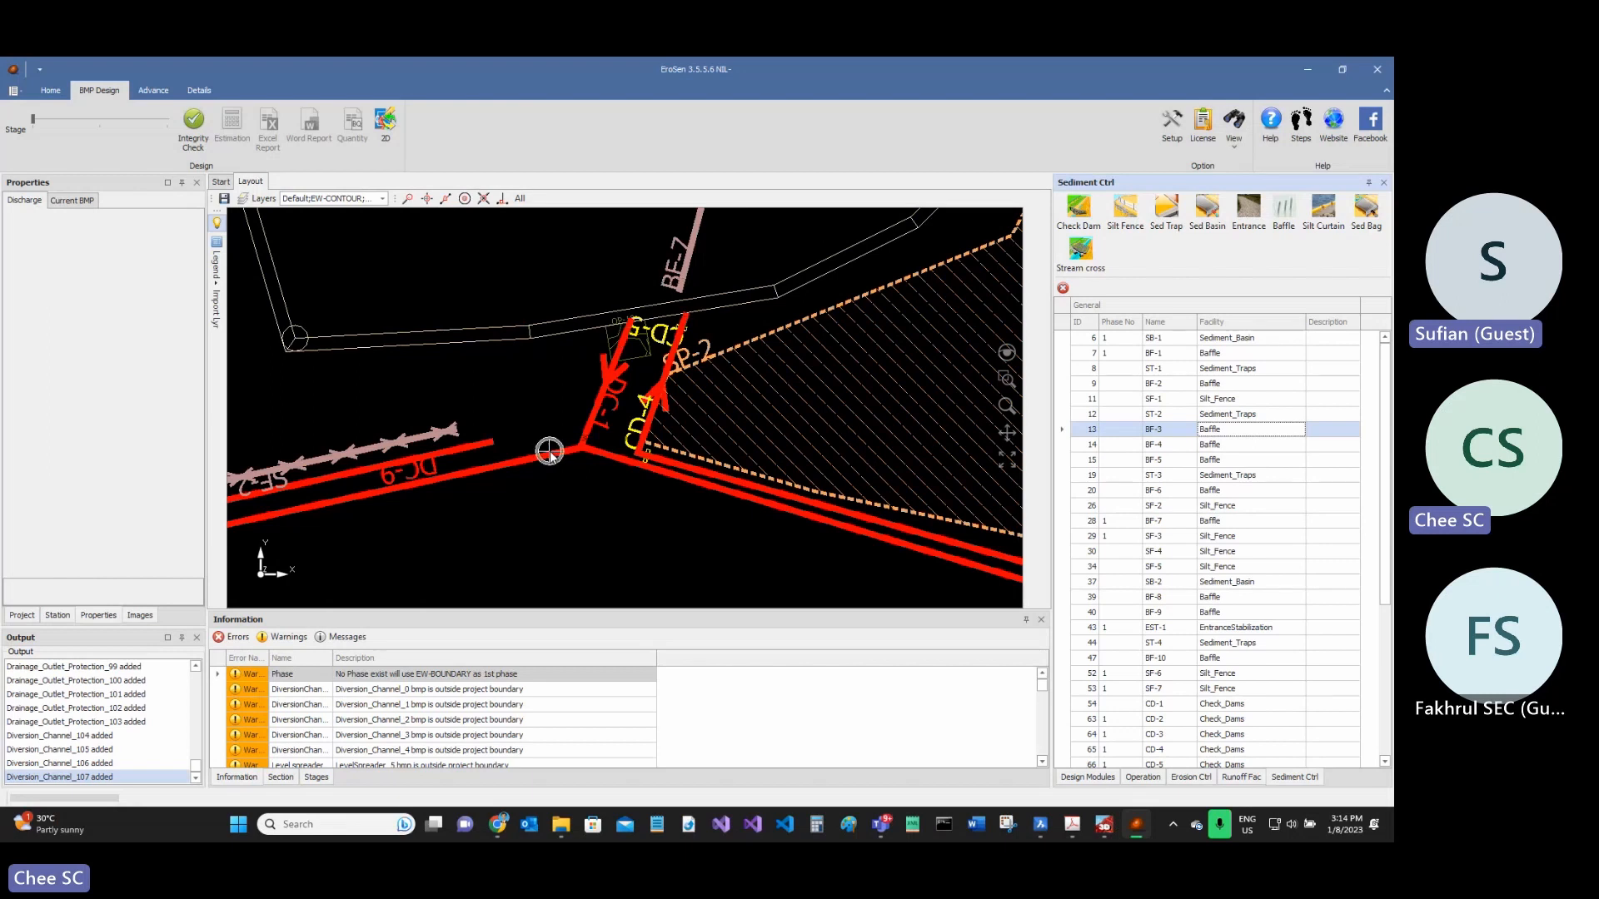
pyautogui.scroll(-3, 555, 481)
pyautogui.scroll(3, 636, 341)
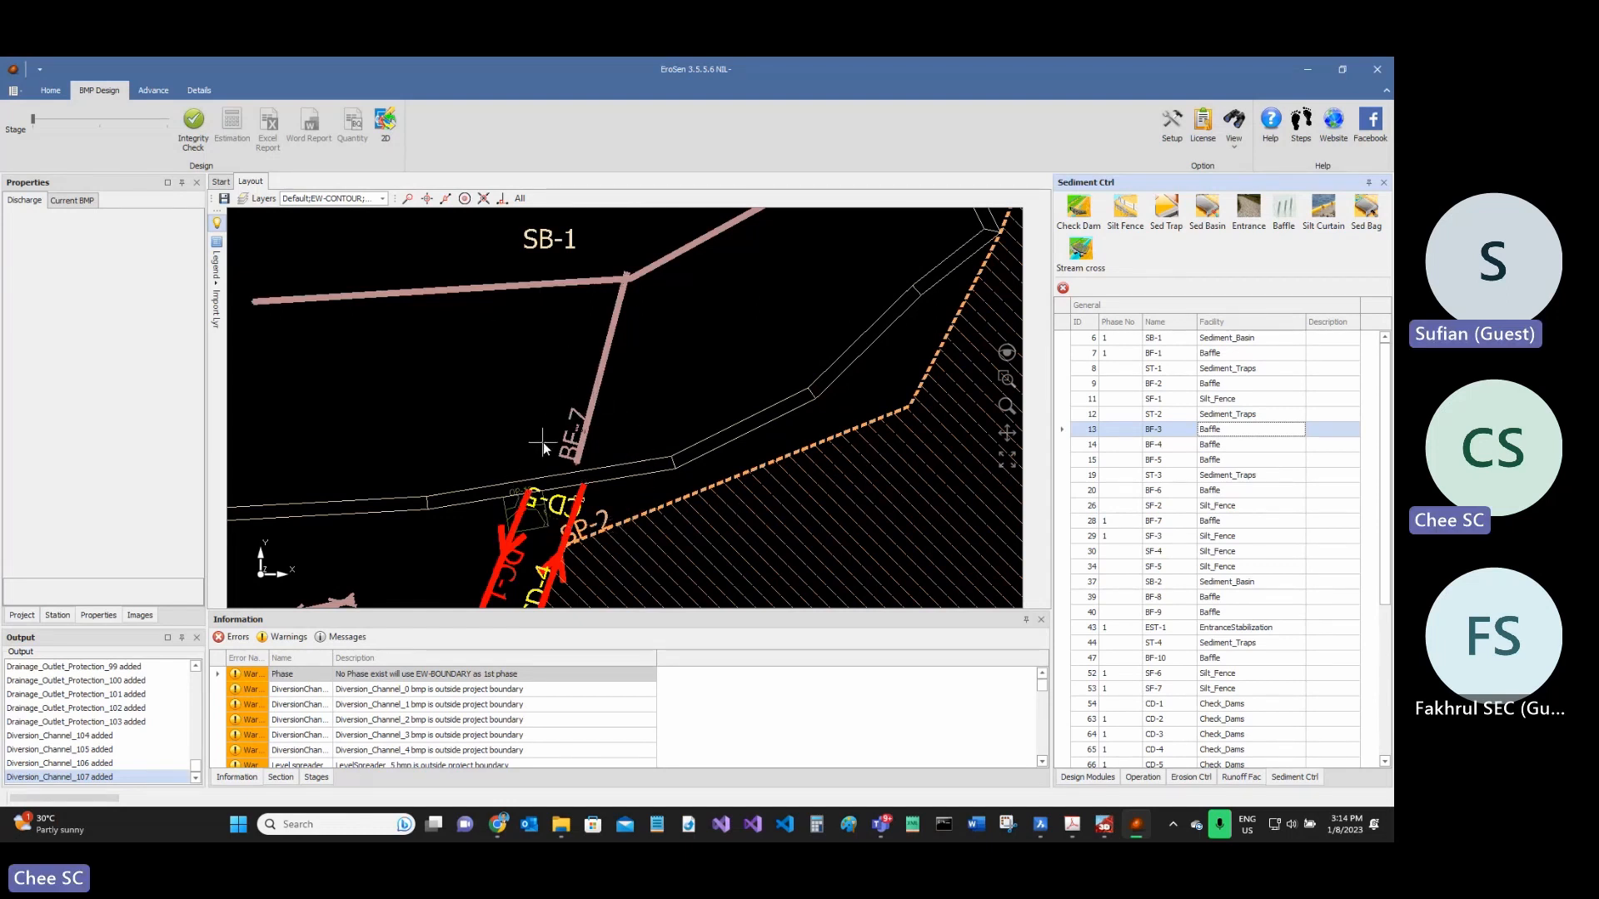
pyautogui.scroll(-2, 574, 422)
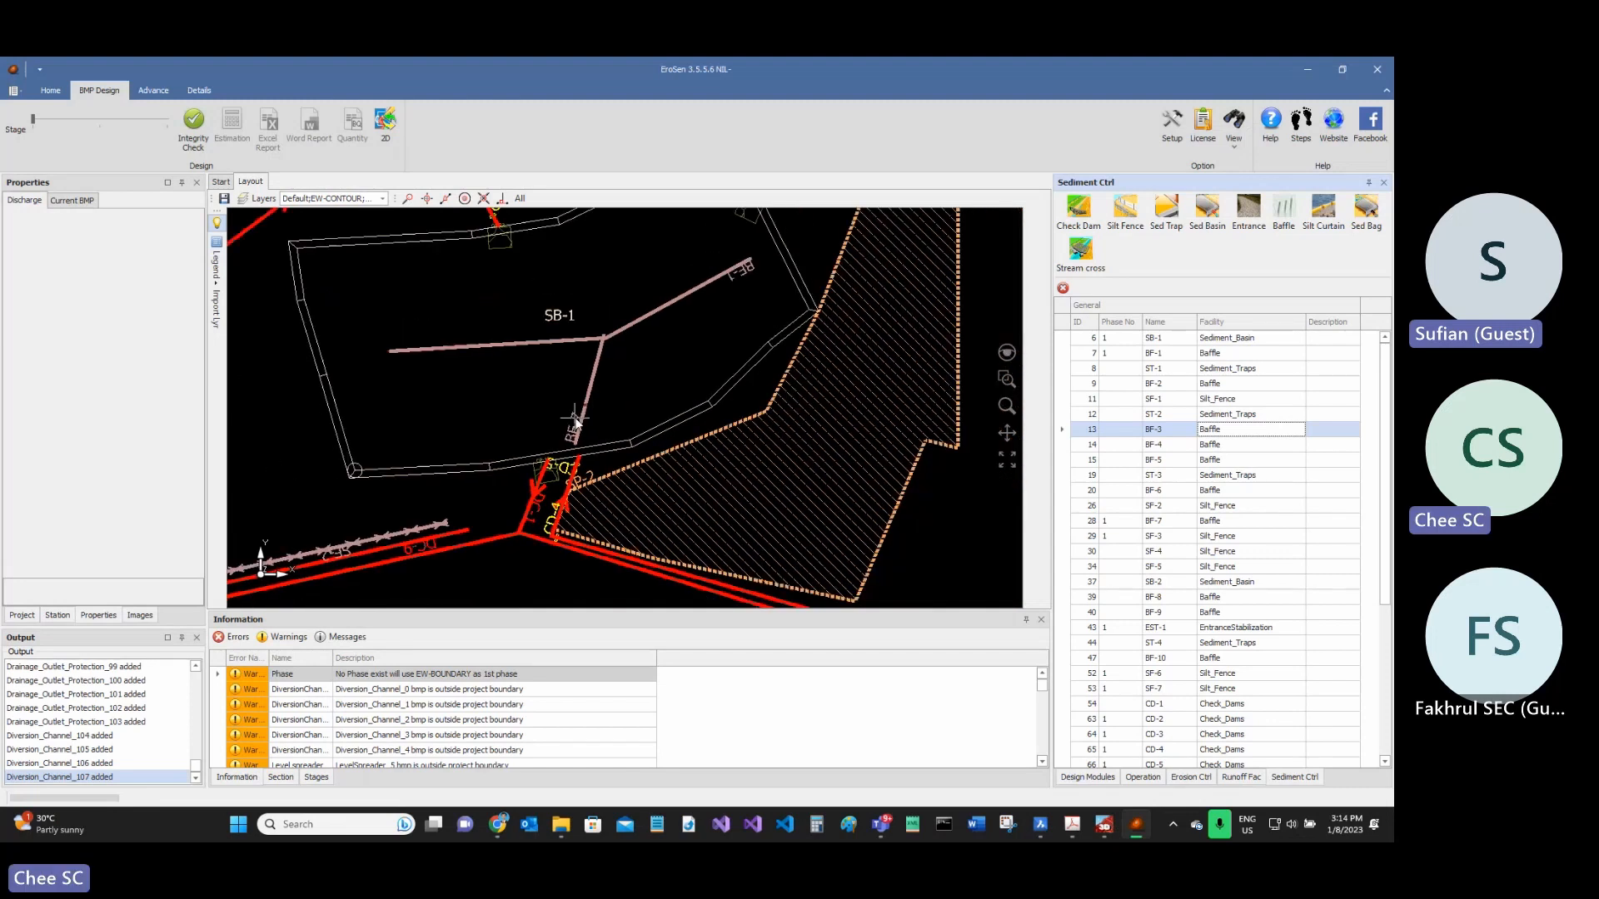
pyautogui.scroll(-2, 575, 422)
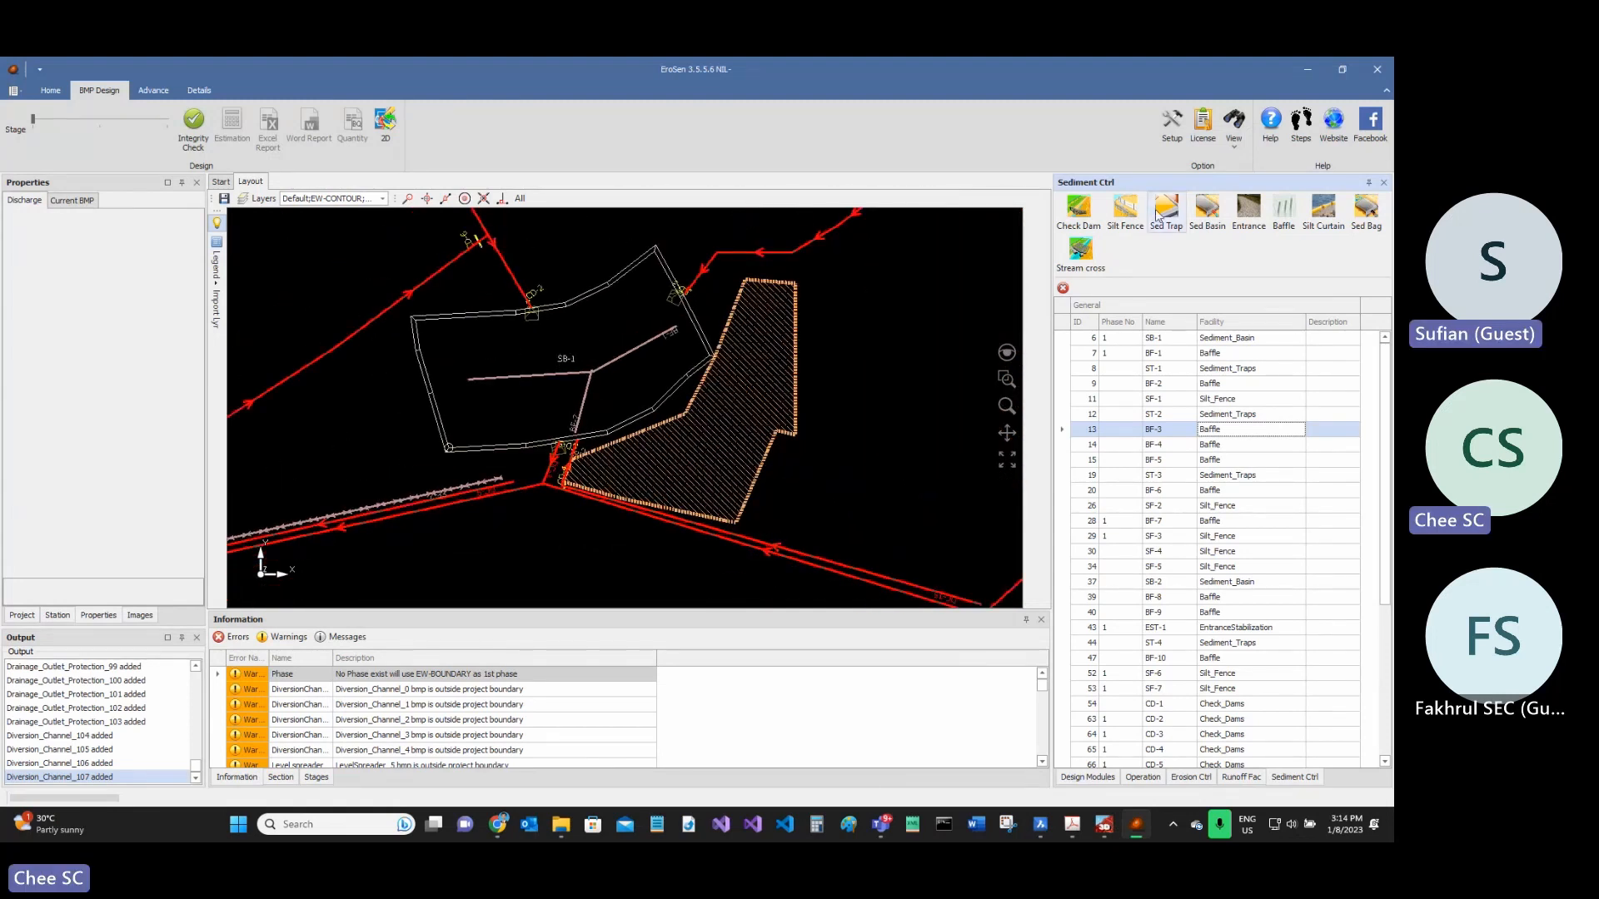
# - Review the erosion control, runoff facility and operation BMP lists, and check the site layout for the listed operation facilities
pyautogui.click(1124, 224)
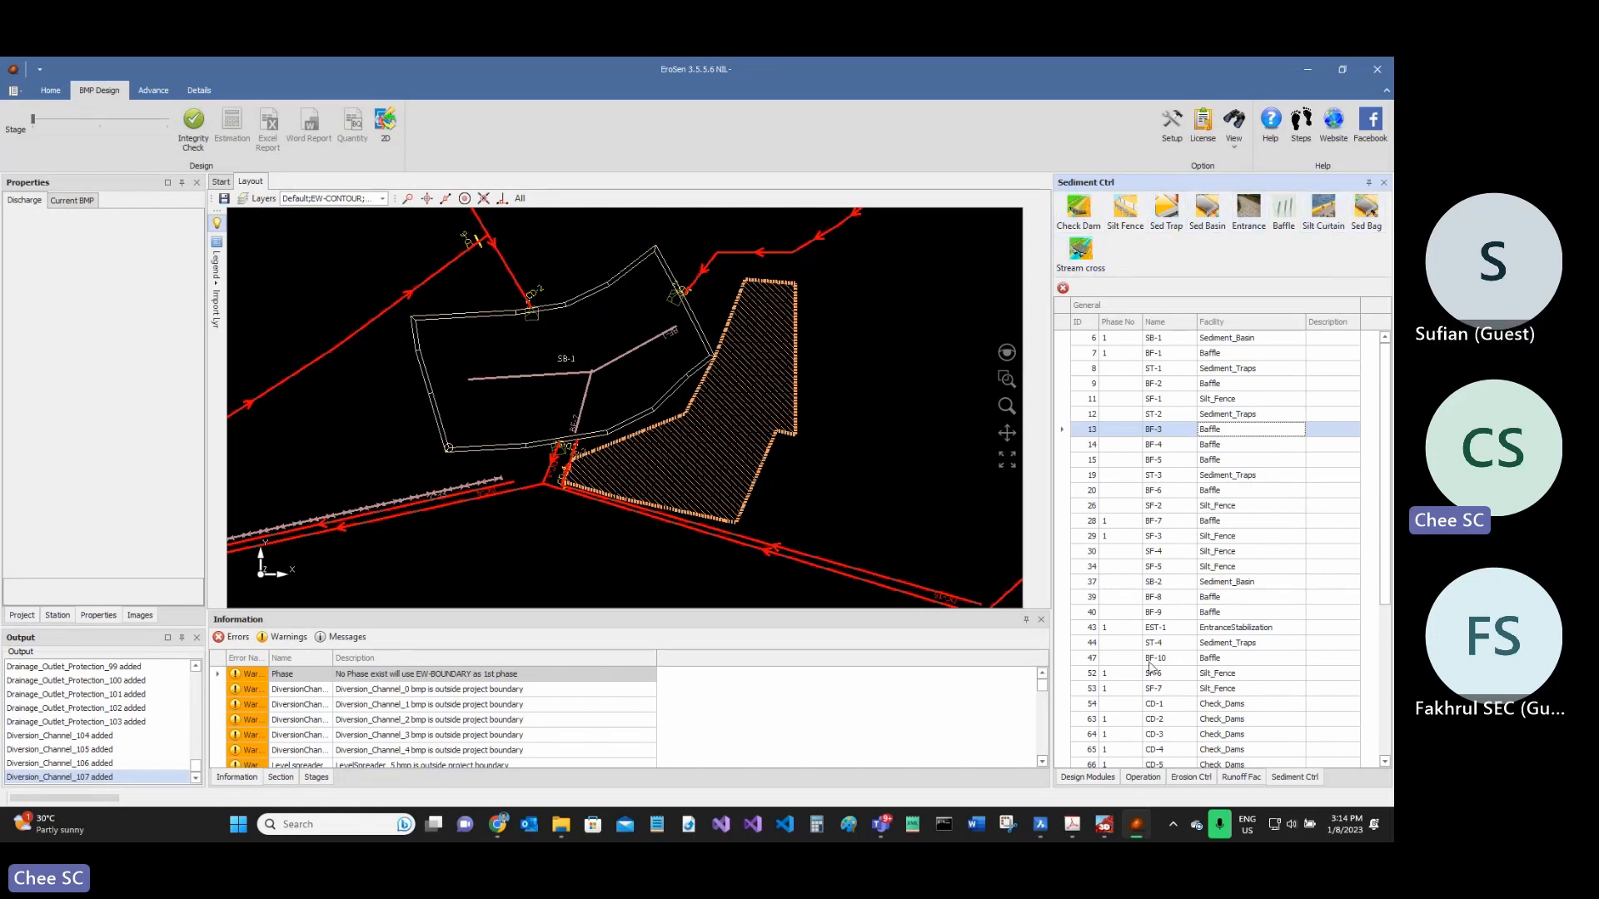
pyautogui.click(1148, 780)
pyautogui.click(1191, 780)
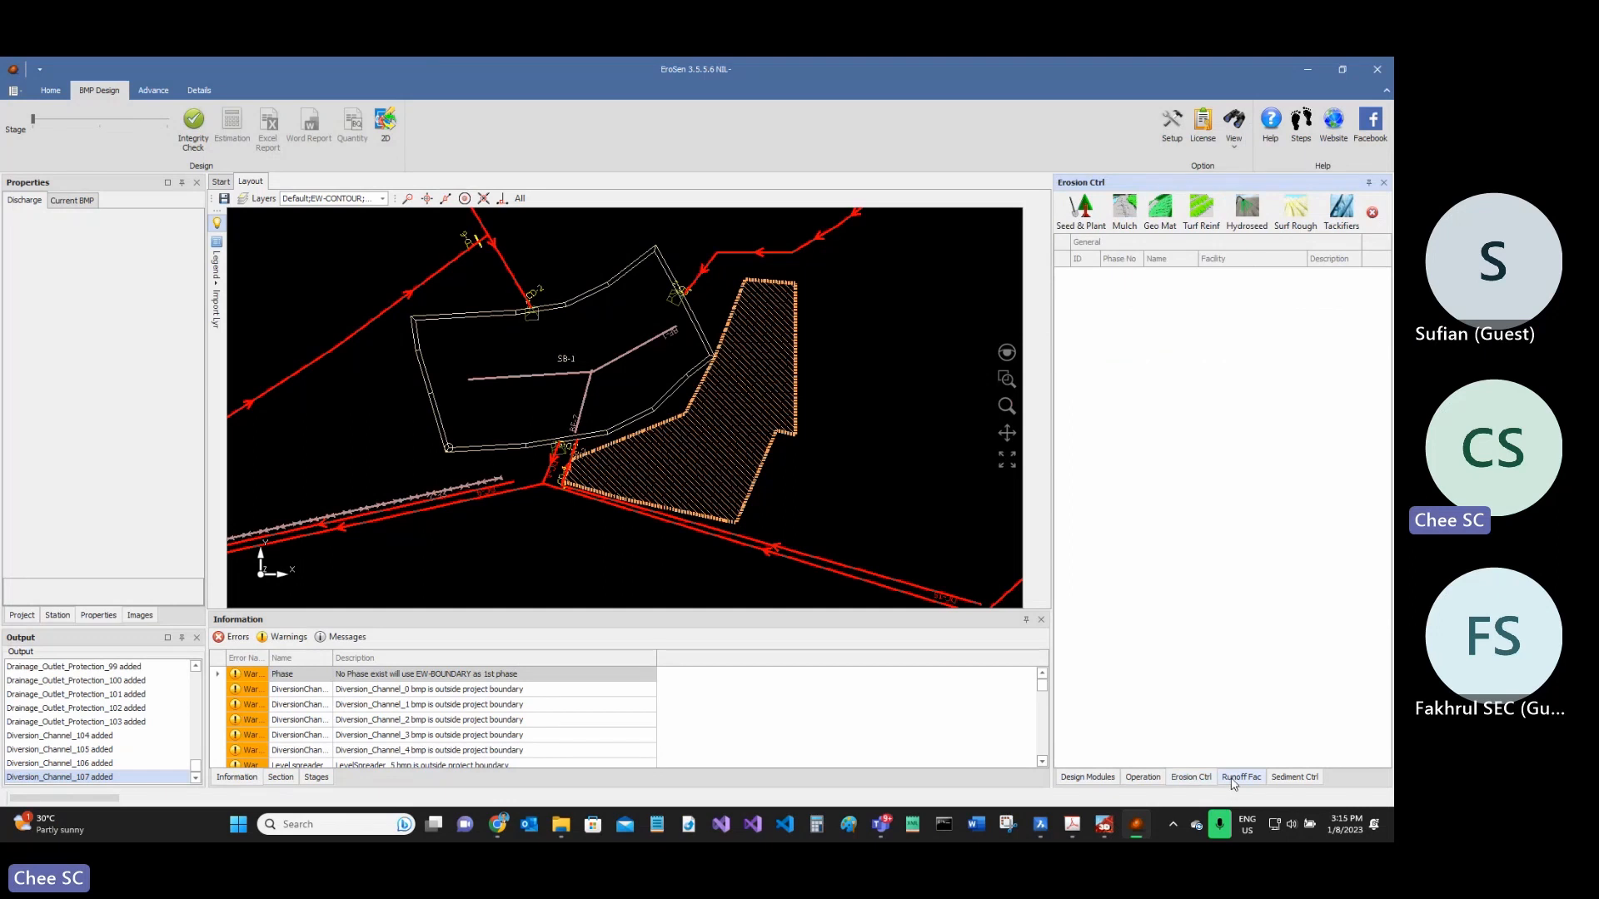
pyautogui.click(1233, 779)
pyautogui.click(1191, 780)
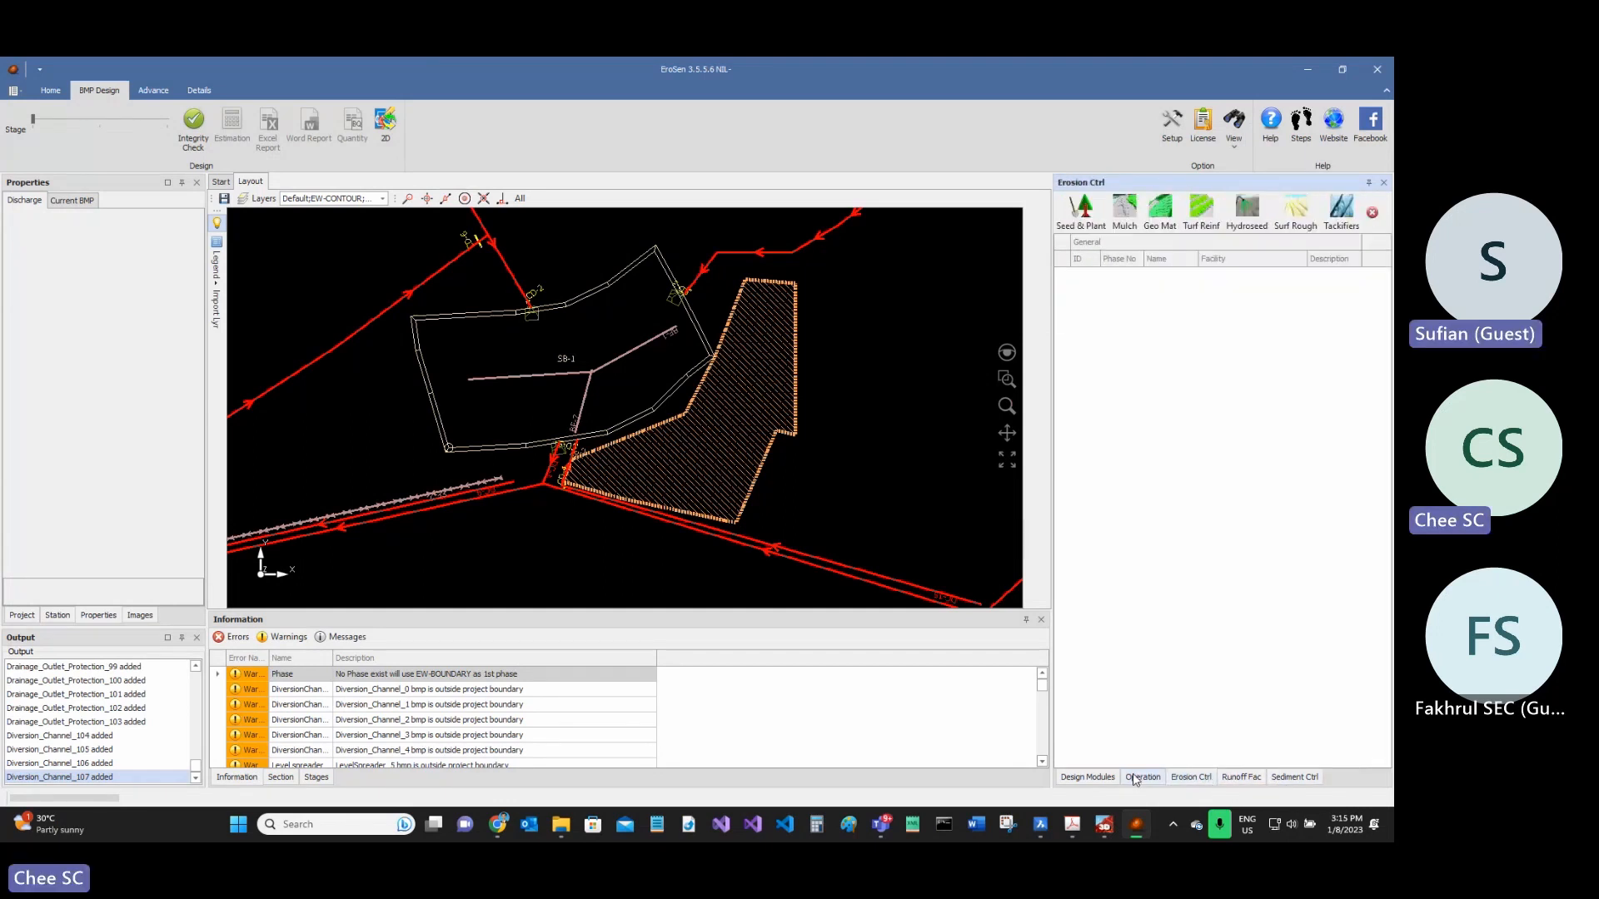
pyautogui.click(1140, 780)
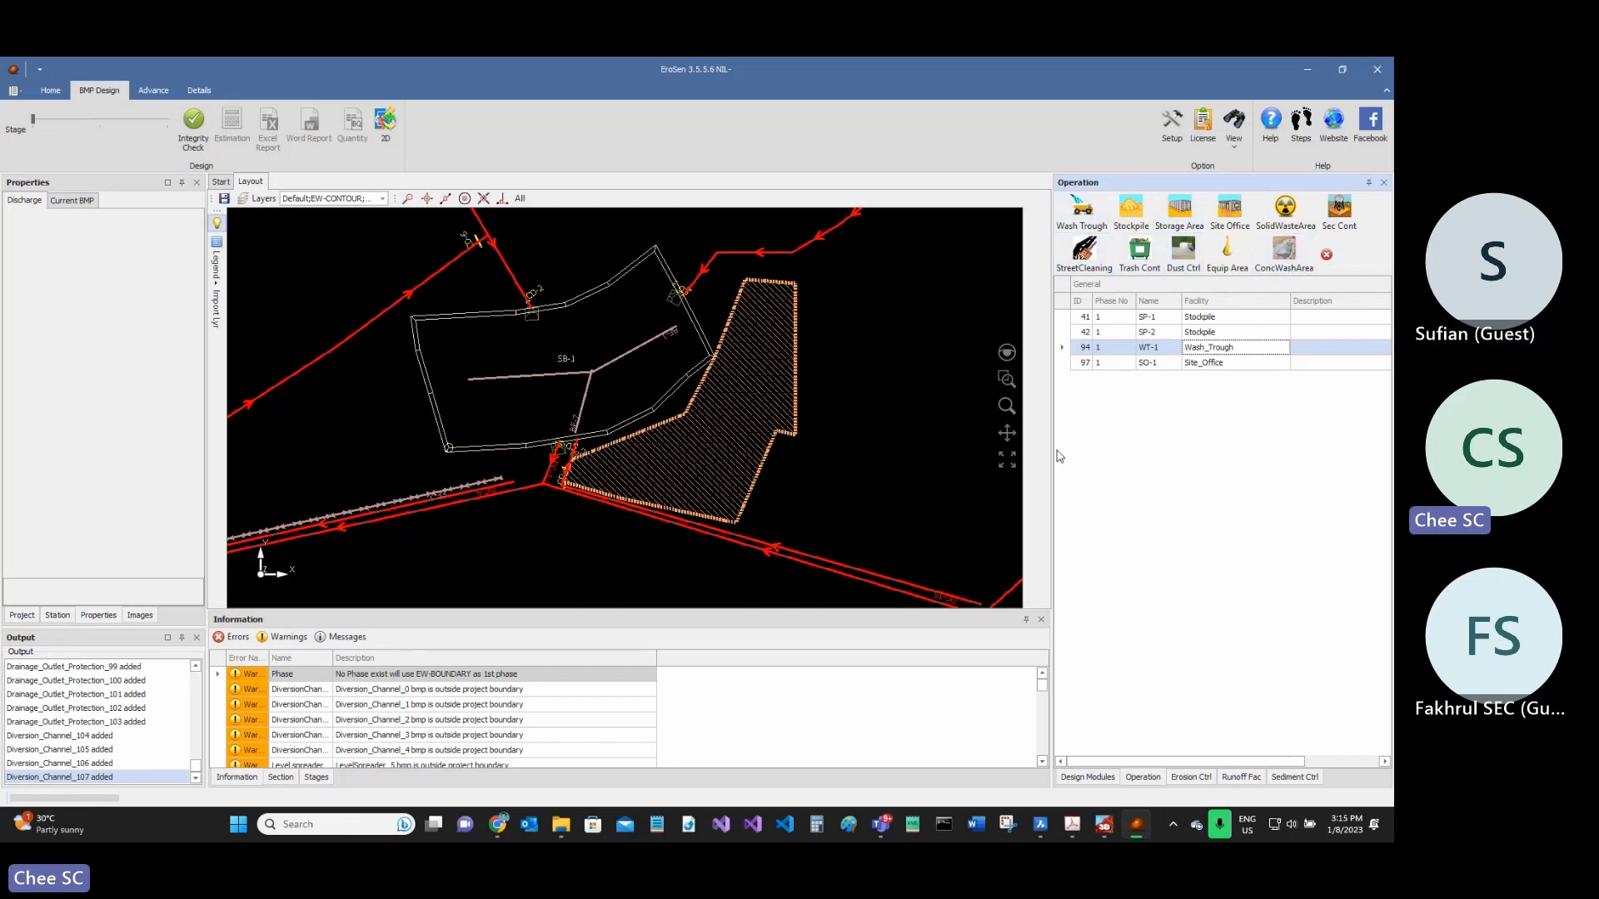
pyautogui.scroll(-4, 942, 385)
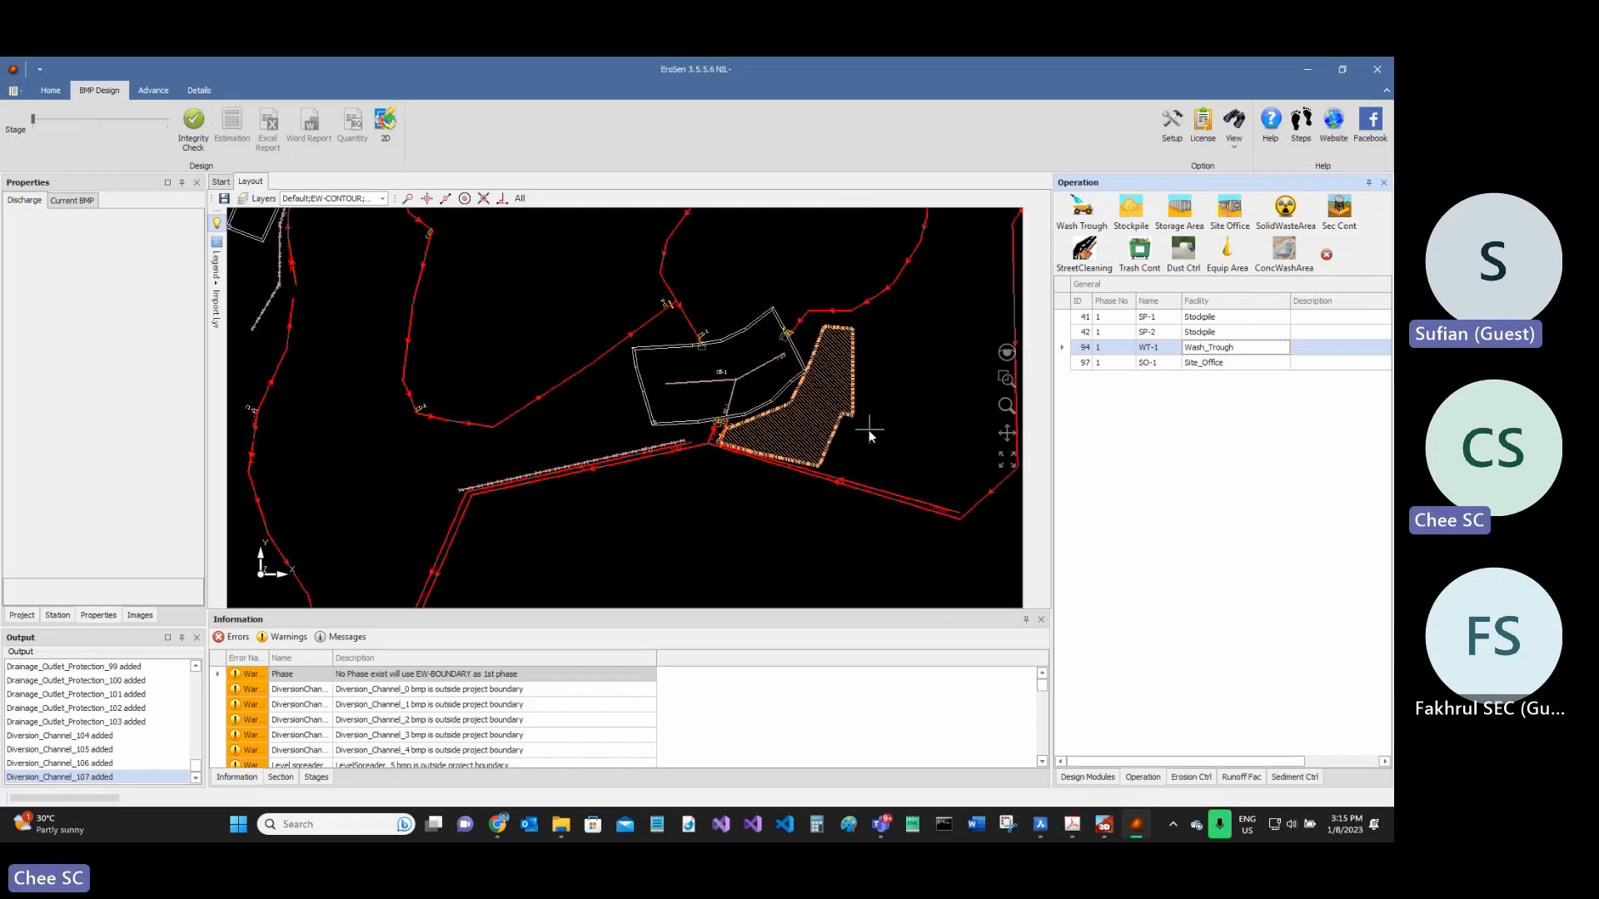
pyautogui.scroll(-3, 840, 492)
pyautogui.scroll(2, 841, 487)
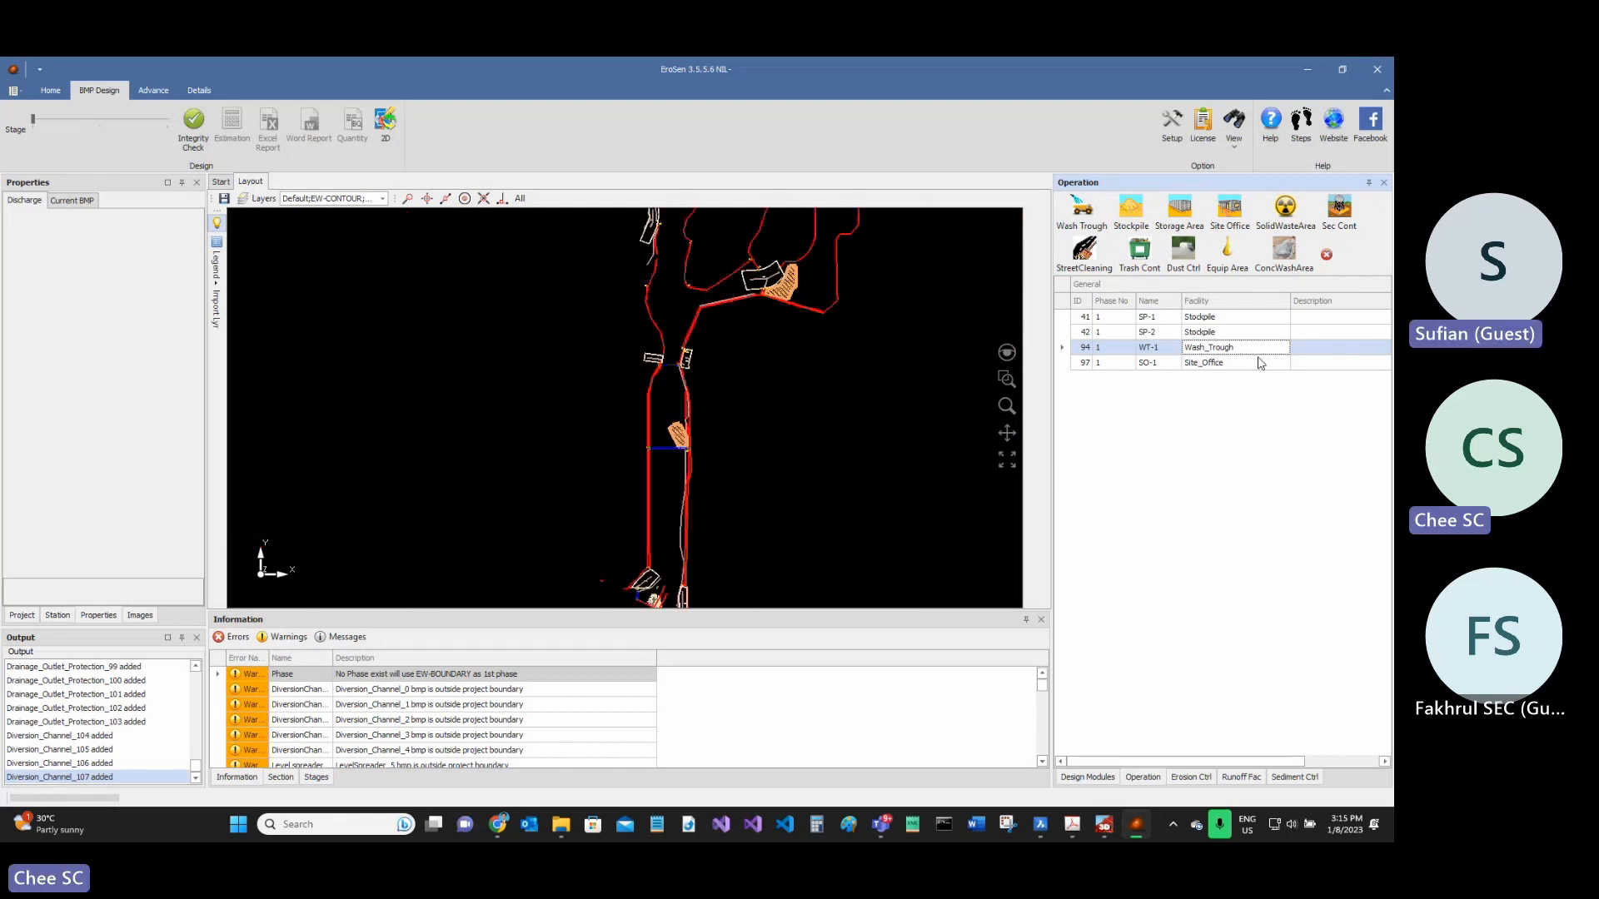
# - Show the full design modules list and inspect the properties and cross-section of diversion channel DC-3
pyautogui.click(1185, 779)
pyautogui.click(1142, 779)
pyautogui.click(1098, 779)
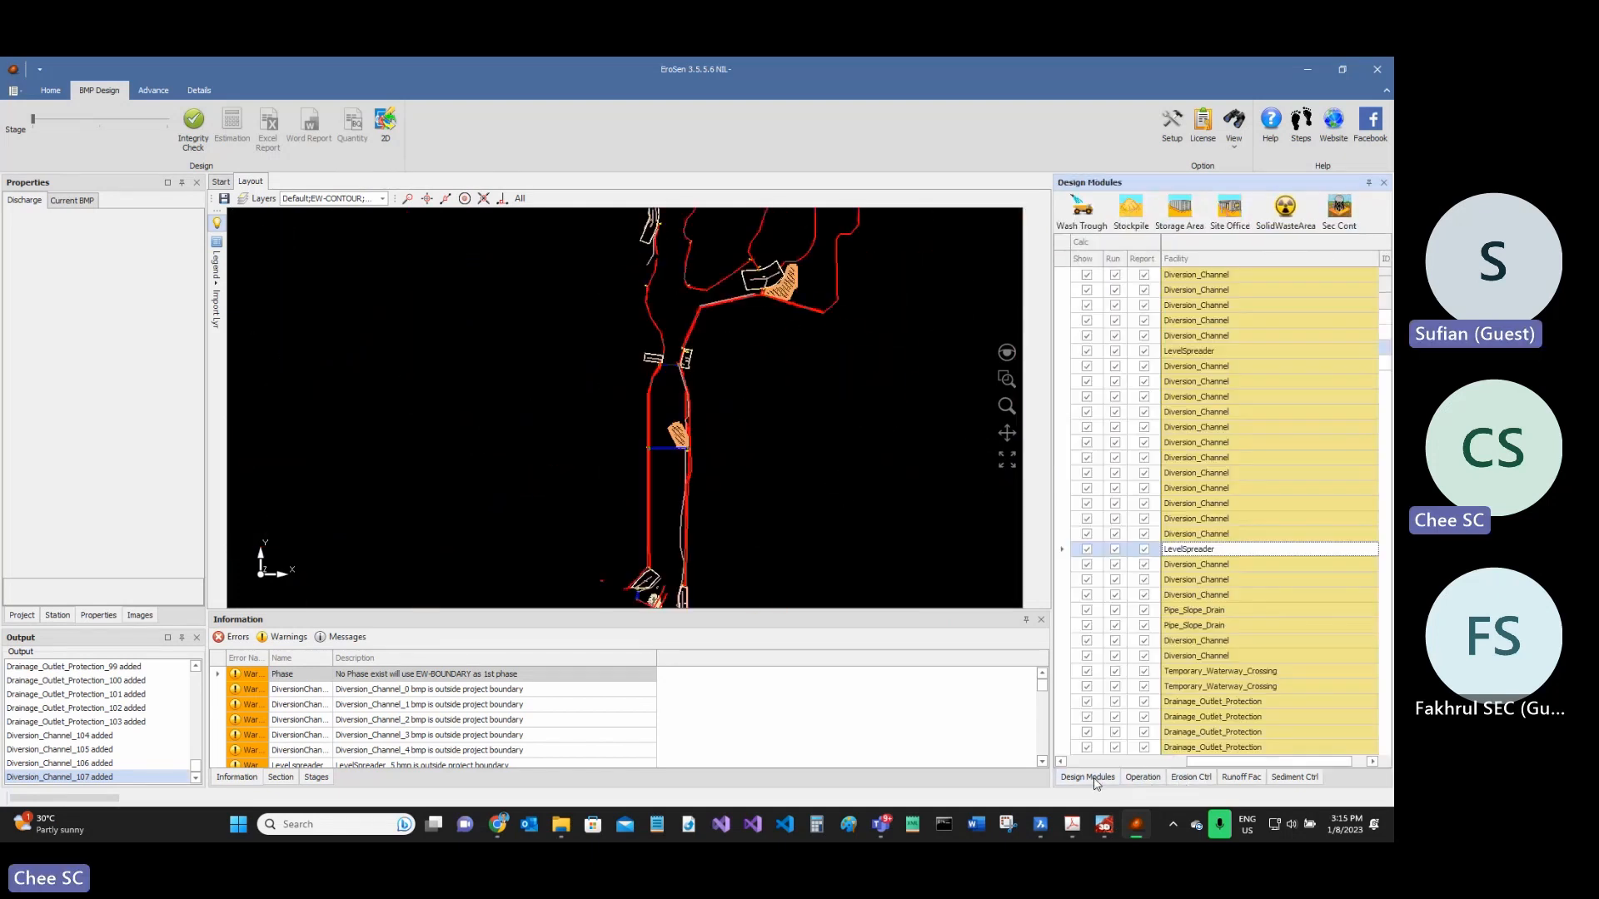
pyautogui.click(1209, 381)
pyautogui.press('Up')
pyautogui.press('Up')
pyautogui.press('Up')
pyautogui.press('Up')
pyautogui.press('Up')
pyautogui.press('Up')
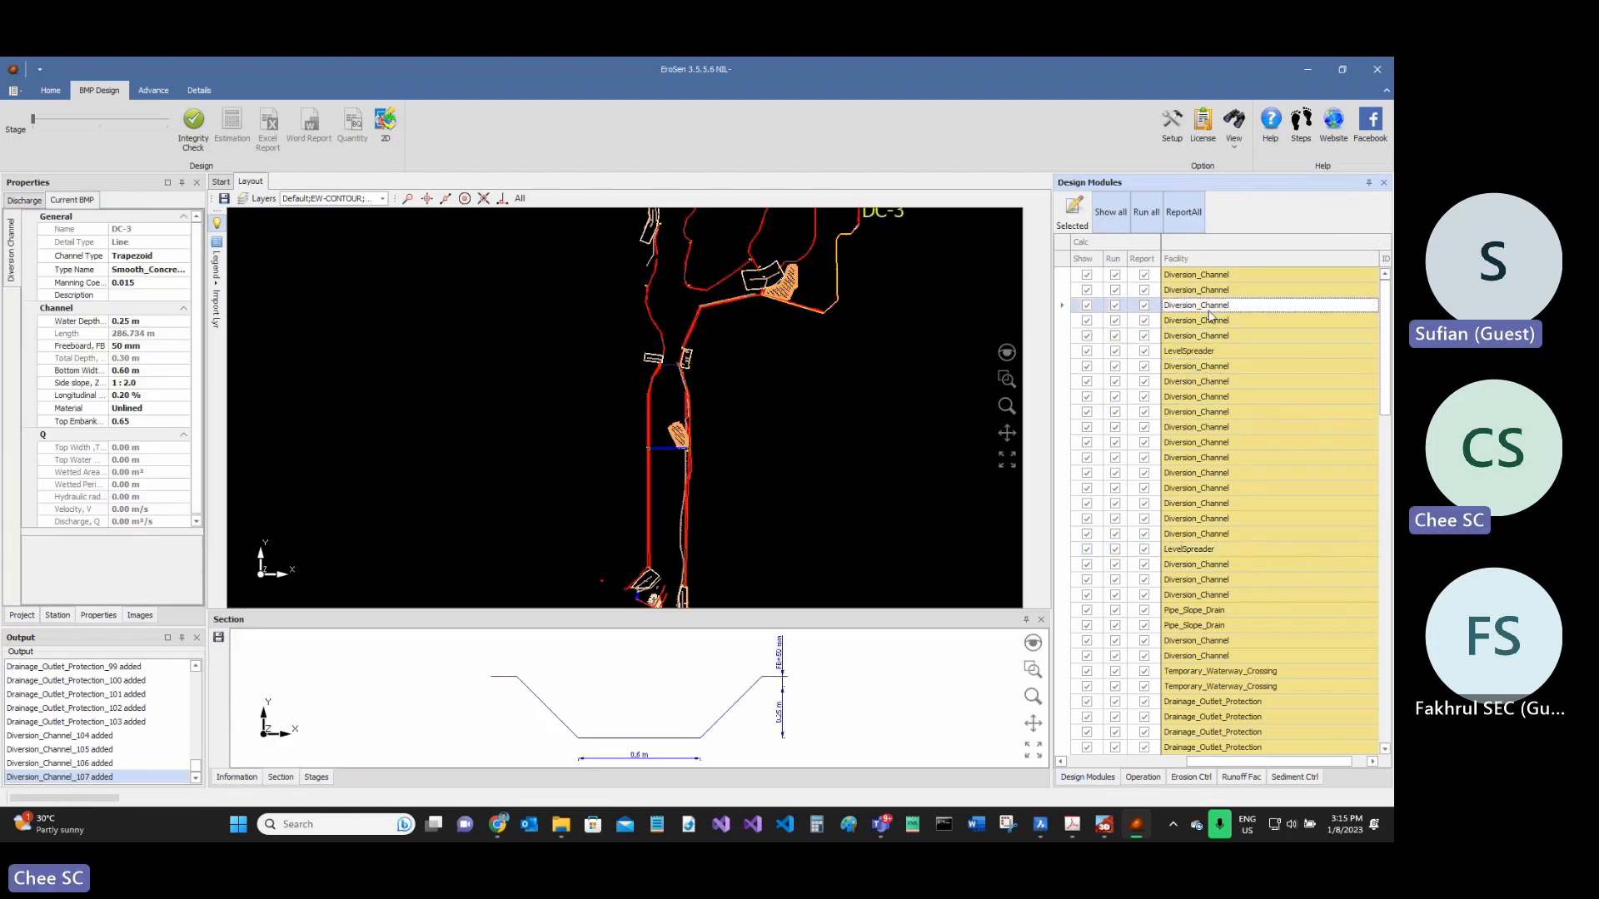
# - Compare the properties and sections of level spreader LS-1 and diversion channels such as DC-4, DC-13 and DC-17
pyautogui.click(1206, 352)
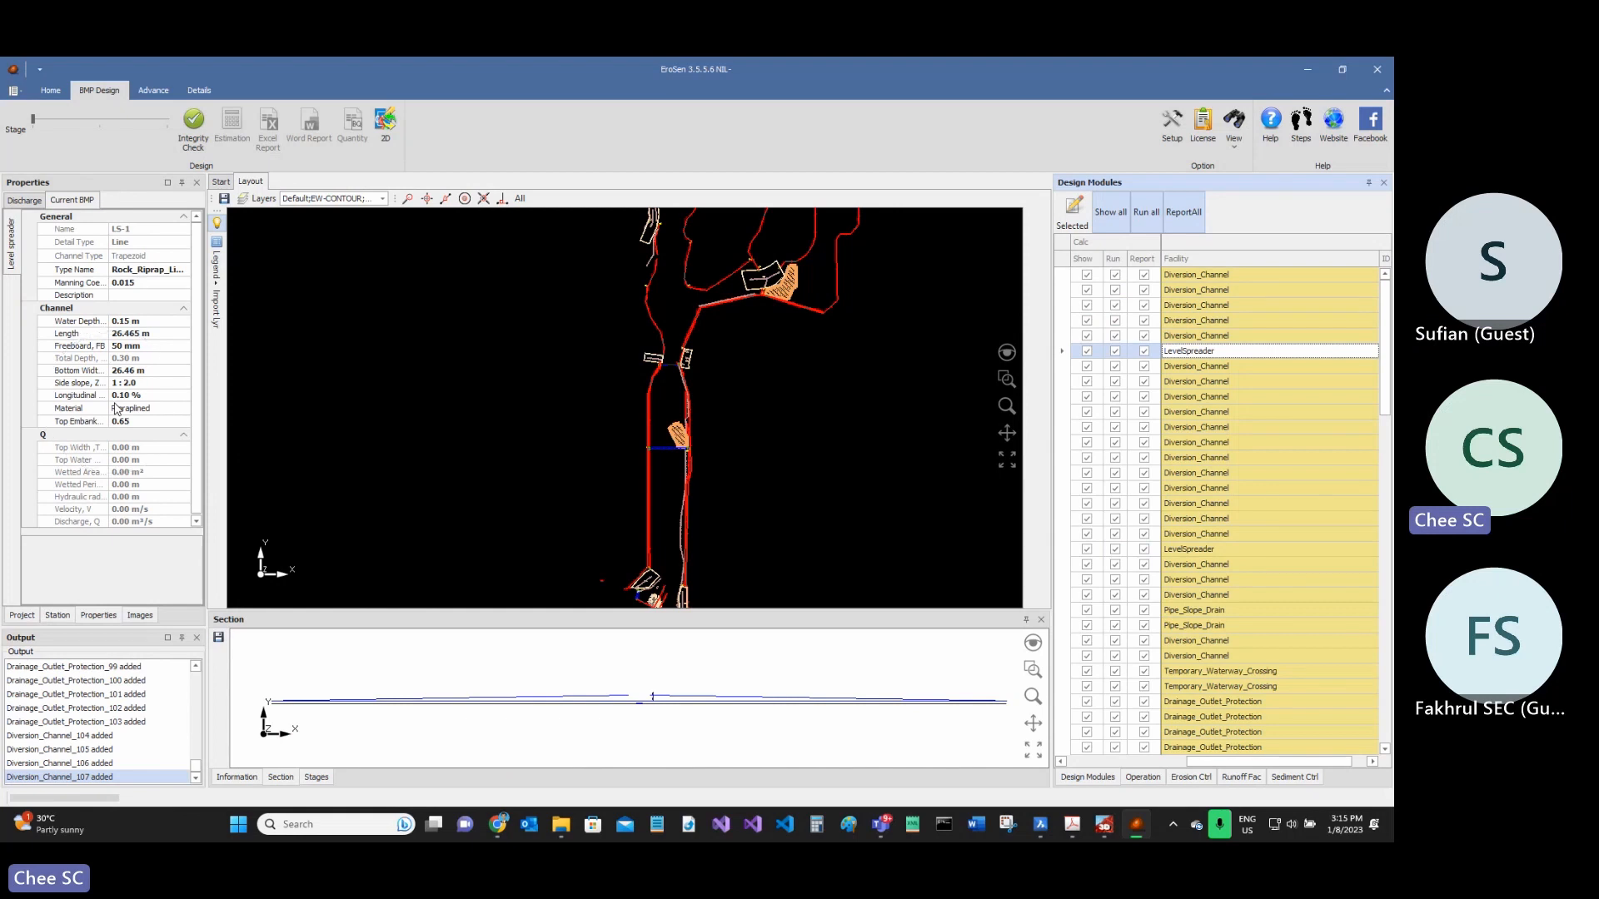
pyautogui.click(1207, 323)
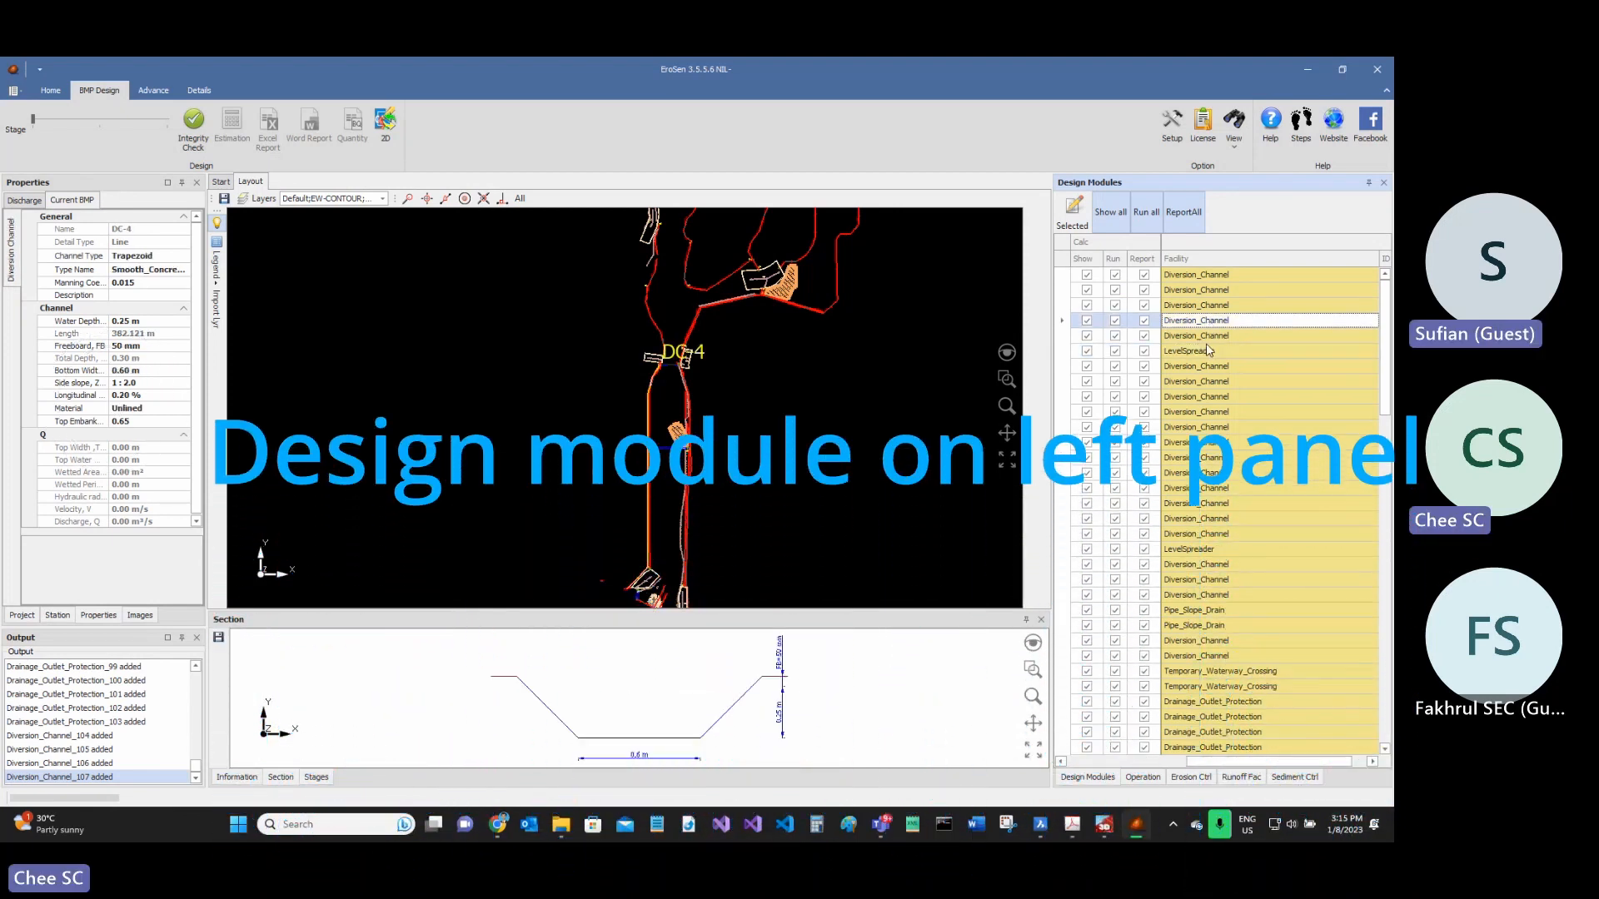
pyautogui.click(1205, 348)
pyautogui.click(1205, 383)
pyautogui.click(1209, 428)
pyautogui.click(1211, 474)
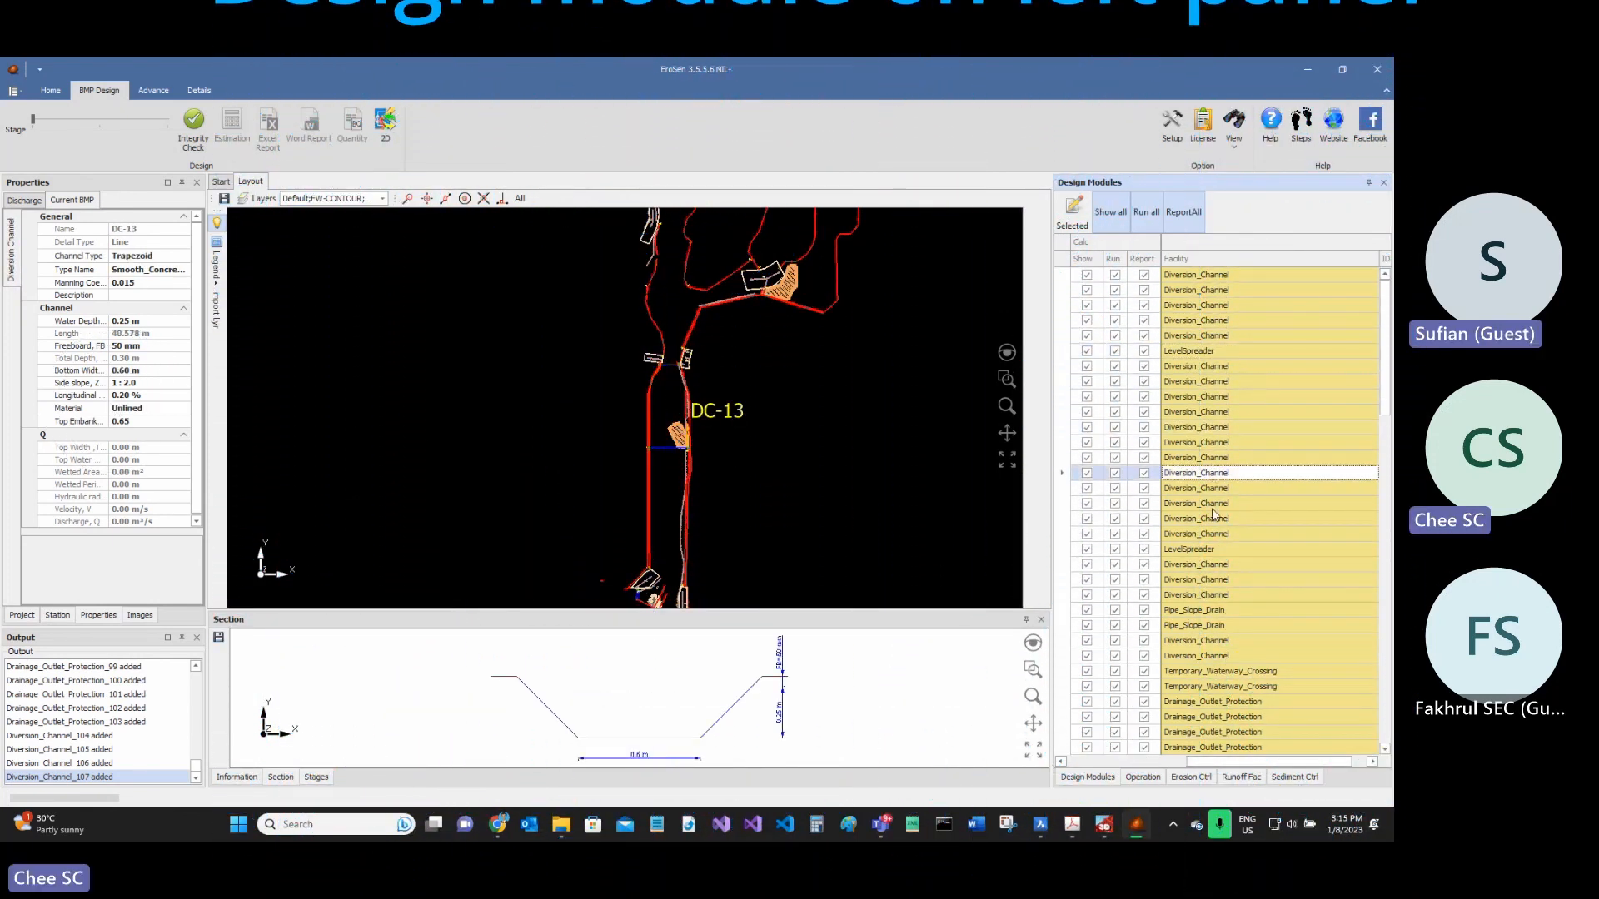
pyautogui.click(1212, 533)
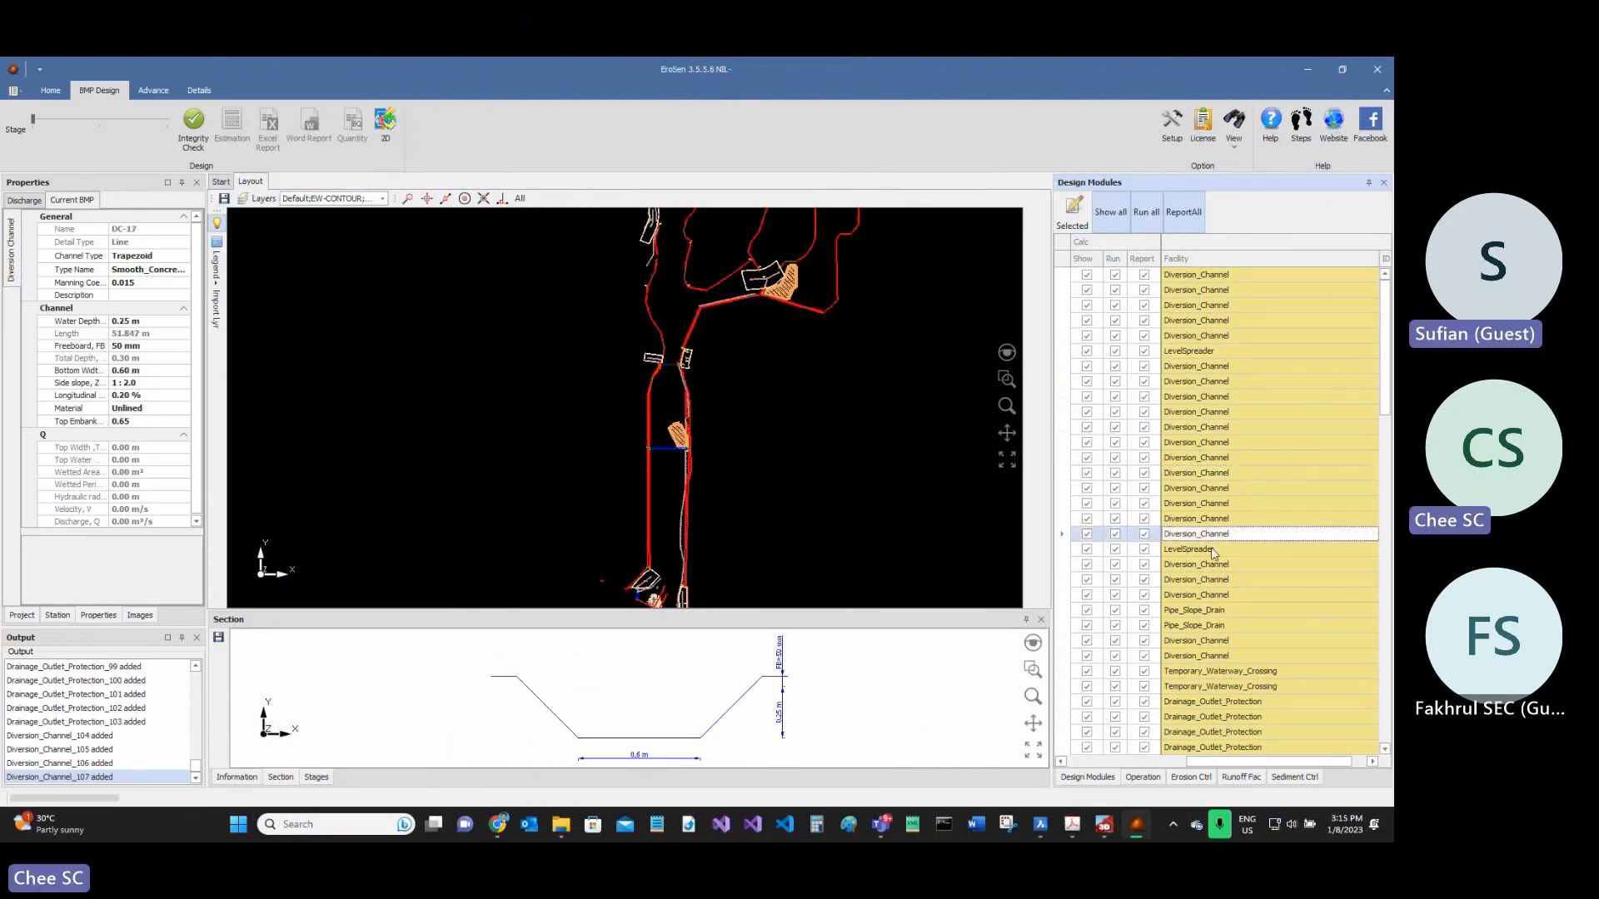
pyautogui.click(1212, 595)
pyautogui.click(1210, 412)
# - Inspect the discharge data and channel properties of diversion channel DC-6
pyautogui.click(1210, 368)
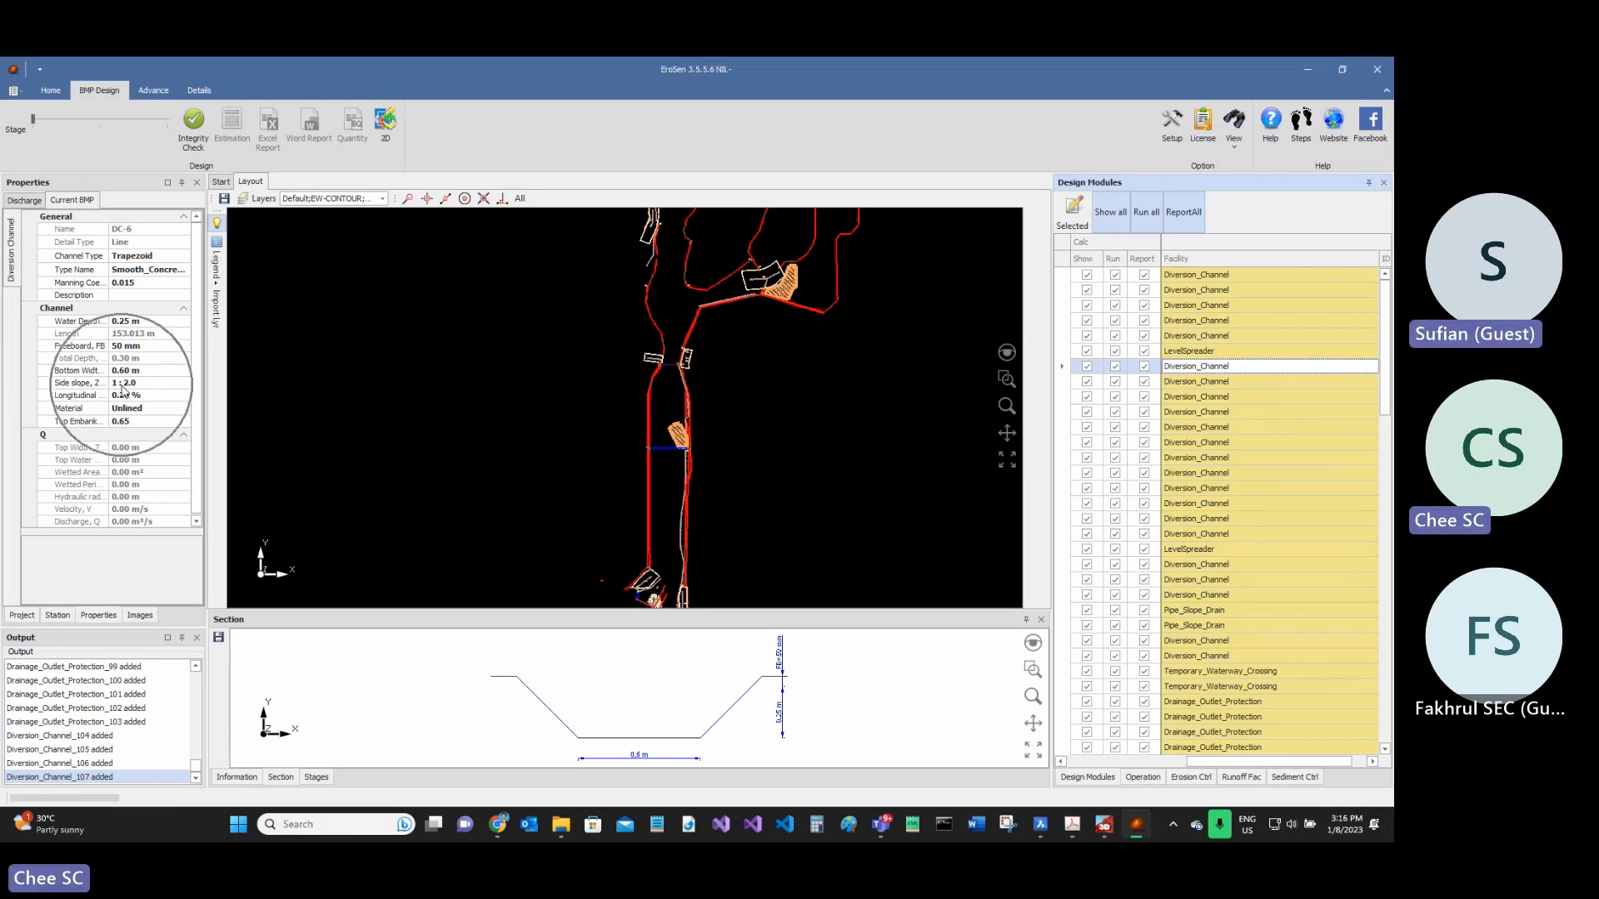
pyautogui.click(25, 201)
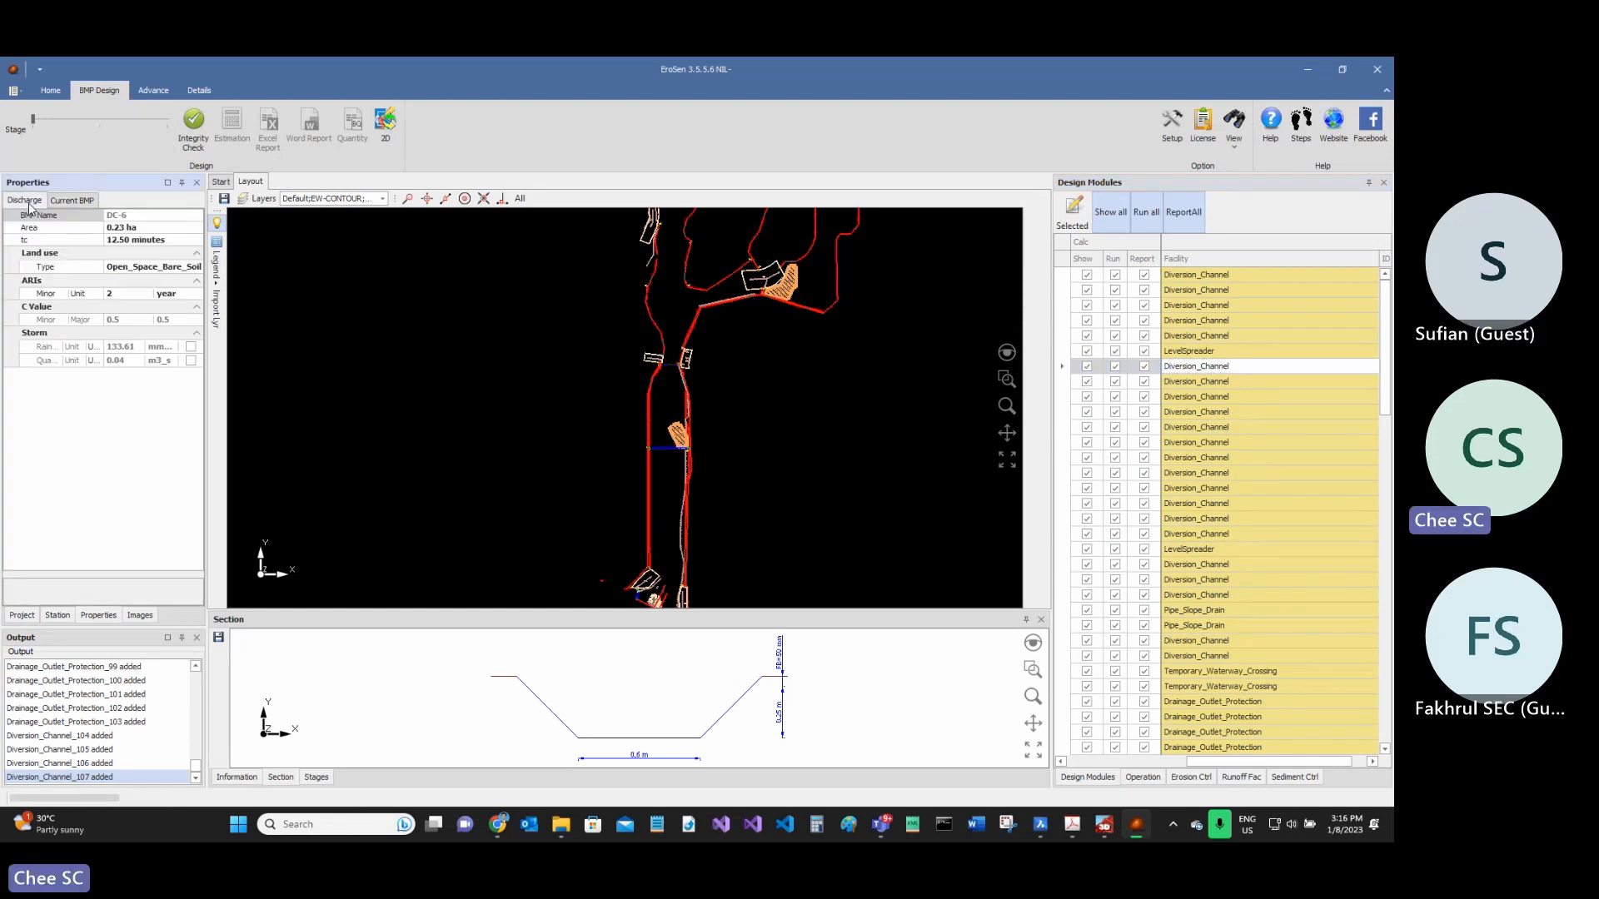
pyautogui.click(72, 201)
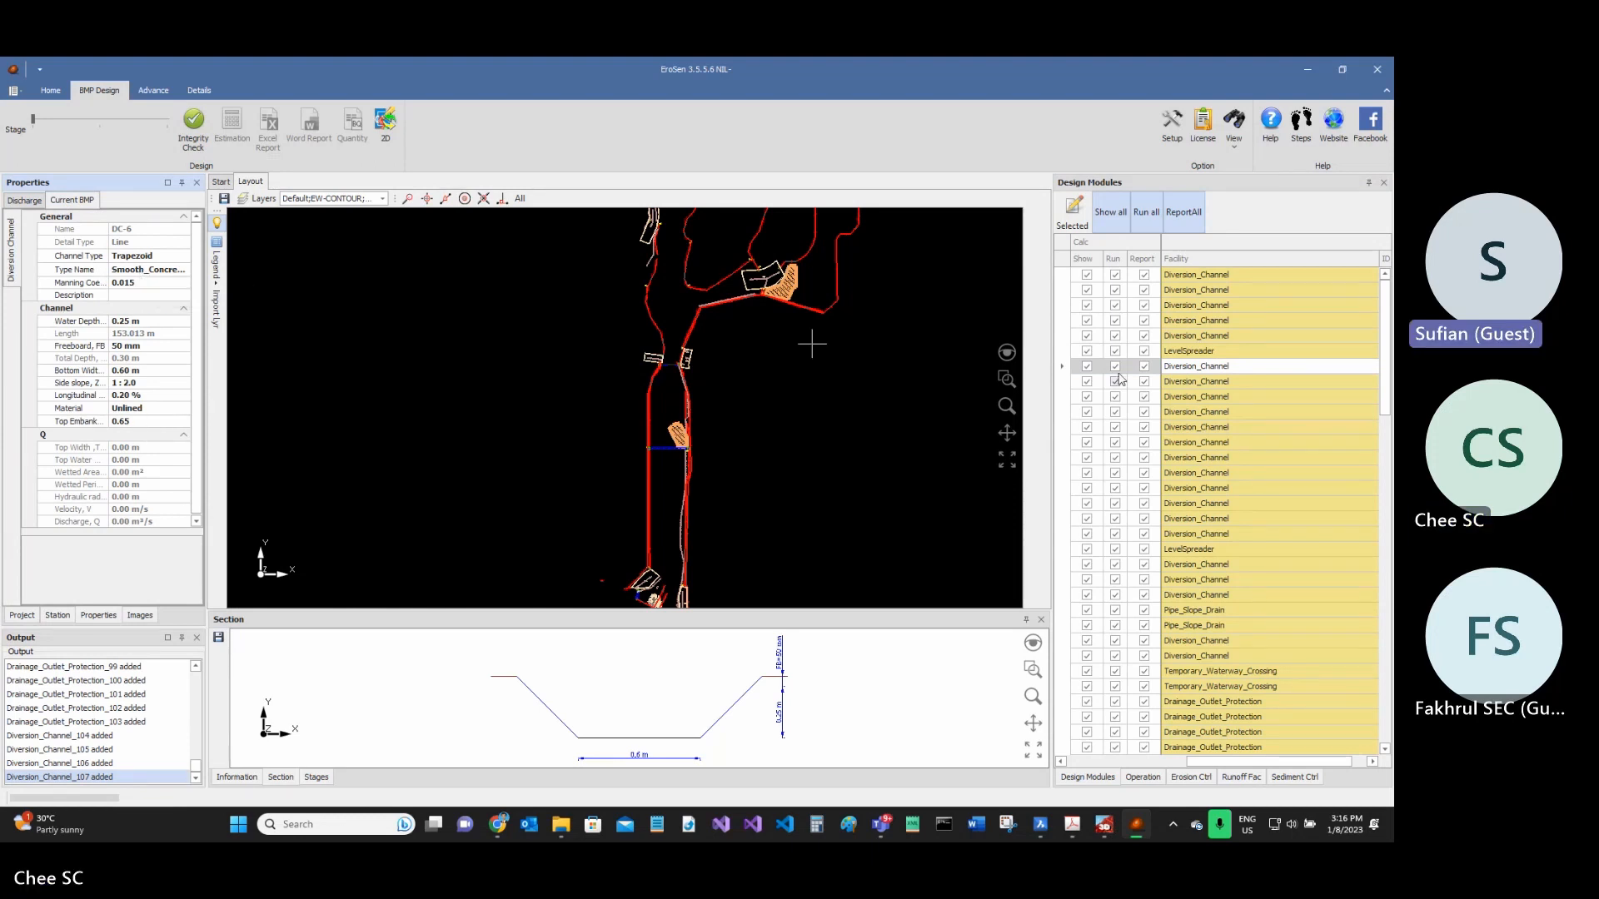
# - Inspect diversion channels DC-9 and DC-11 and look through the sediment control entries further down the design modules list
pyautogui.click(1203, 382)
pyautogui.click(1208, 409)
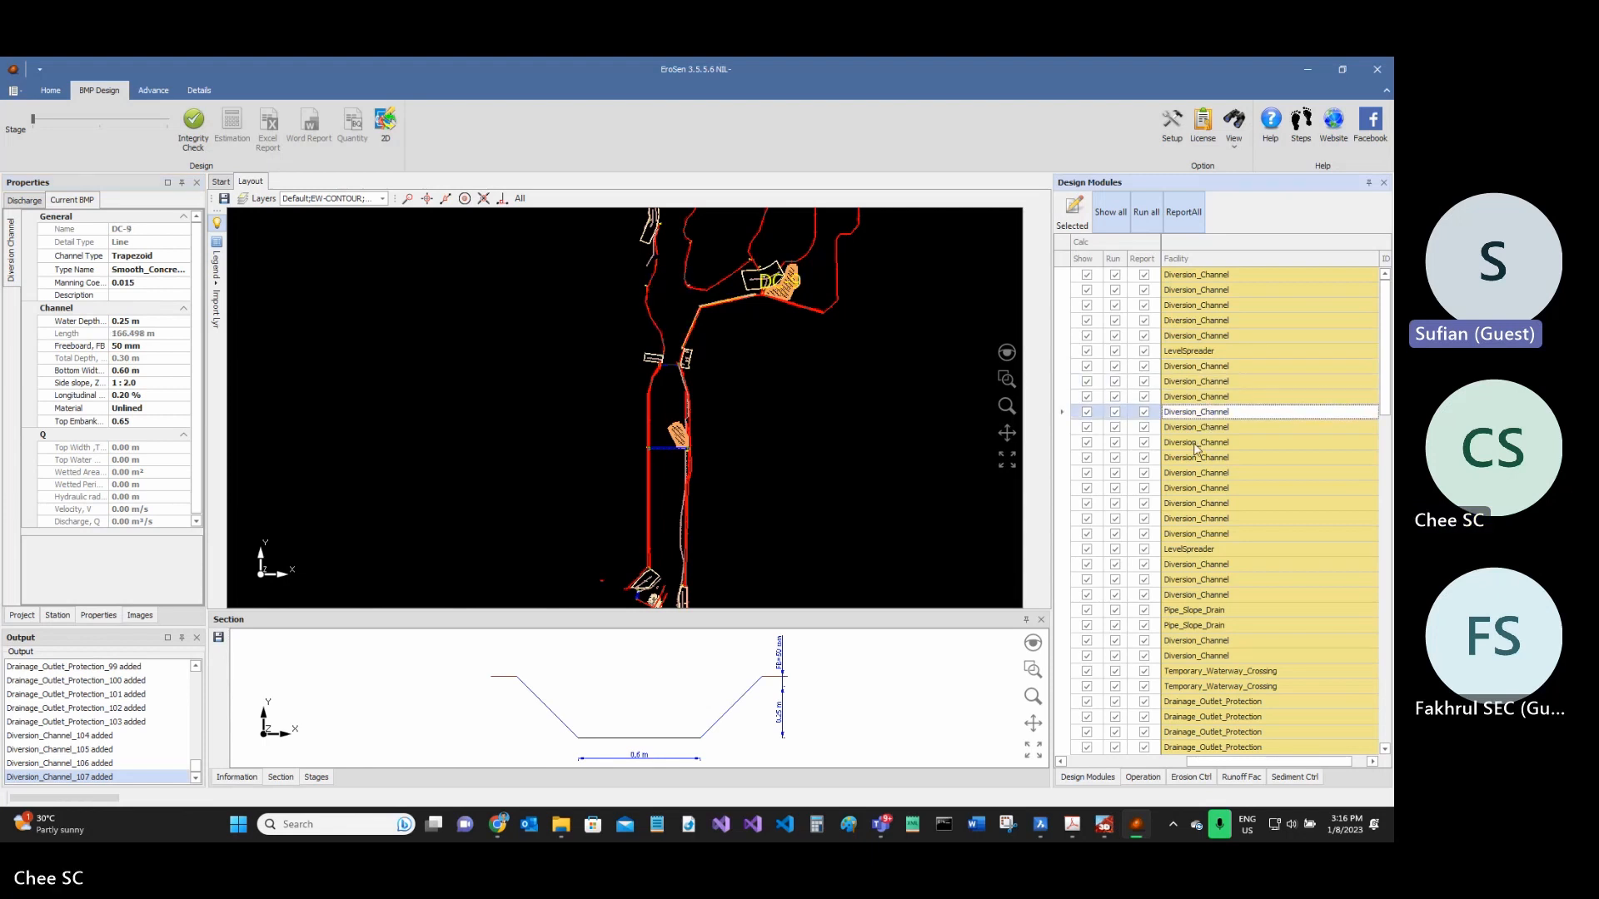
pyautogui.click(1196, 445)
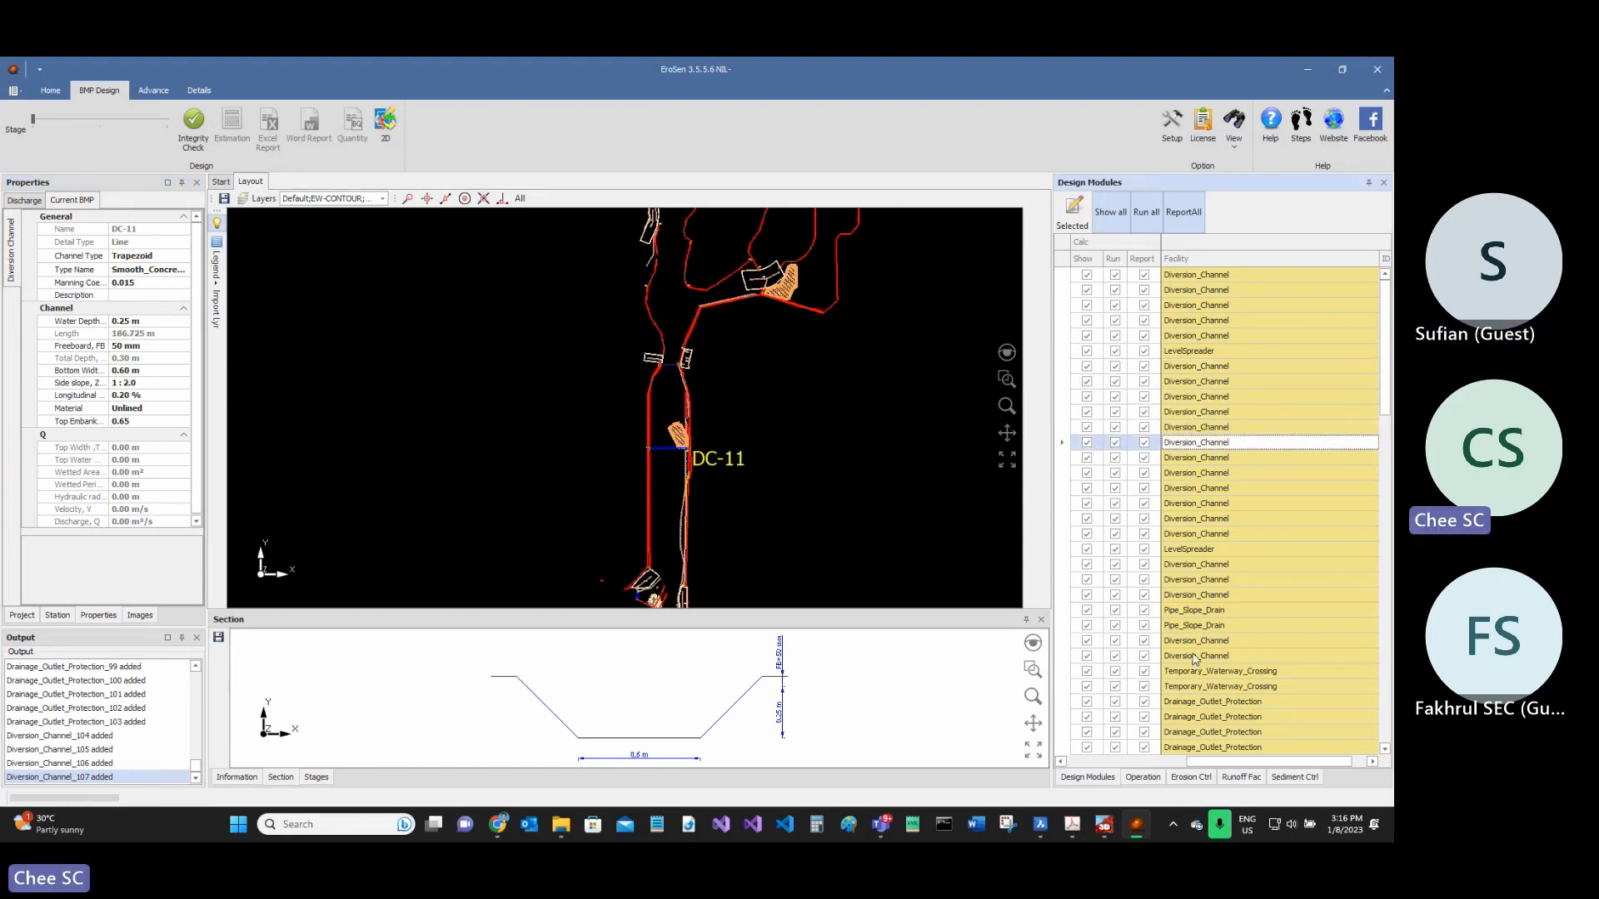
pyautogui.scroll(-10, 1199, 646)
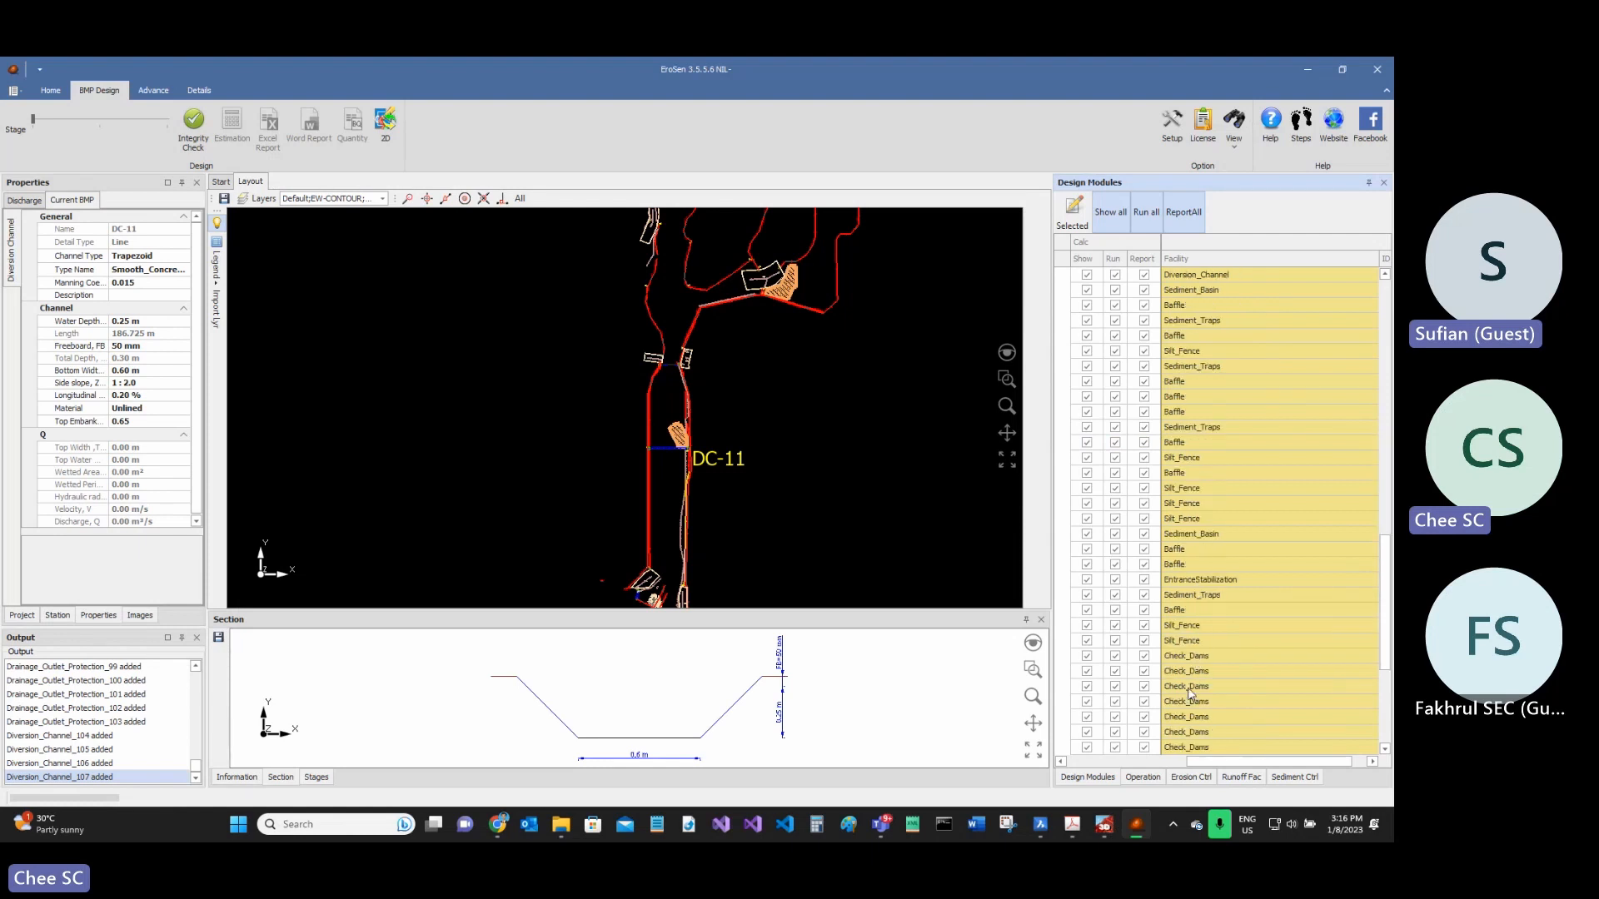
# - Inspect the properties and layout positions of silt fences SF-6 and SF-7 and check dam CD-1
pyautogui.click(1188, 629)
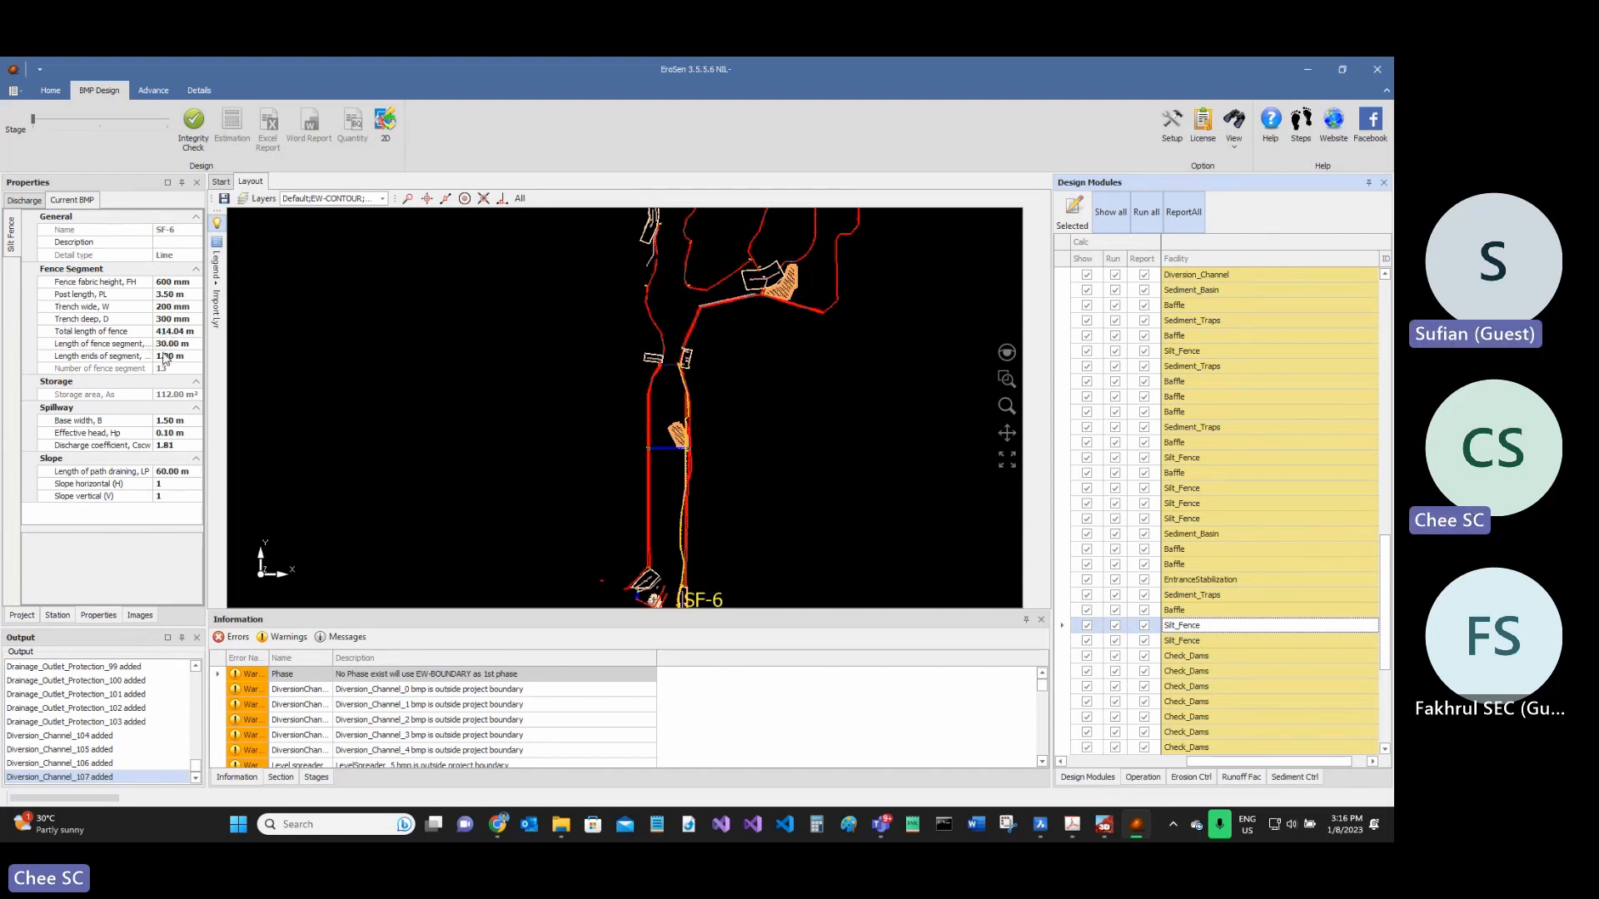
pyautogui.click(1199, 640)
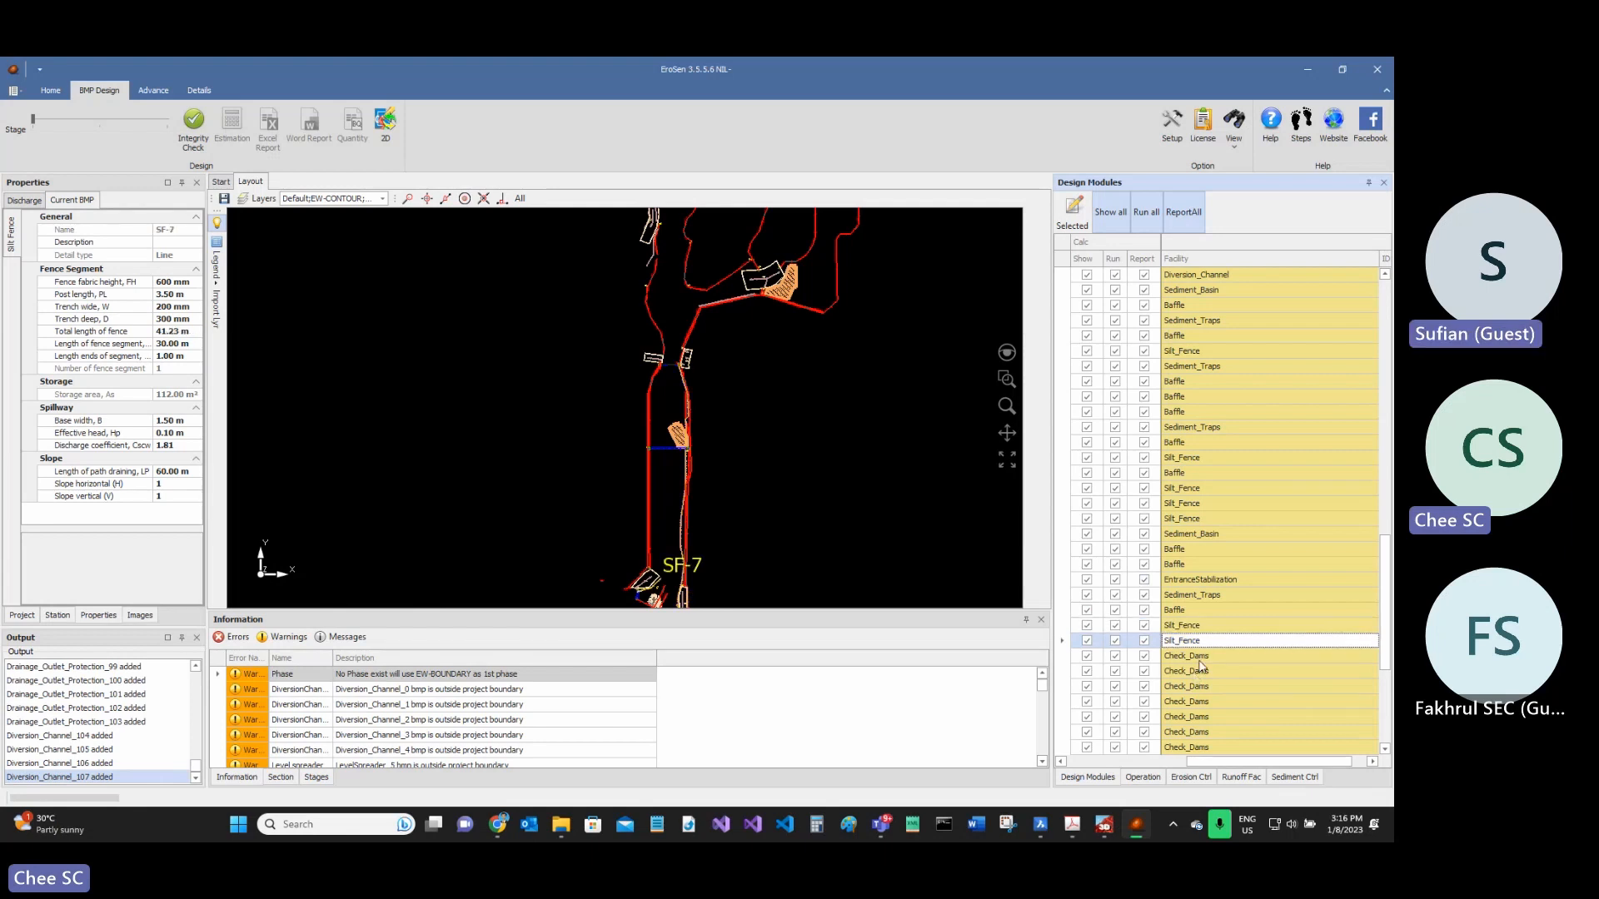
pyautogui.click(1199, 658)
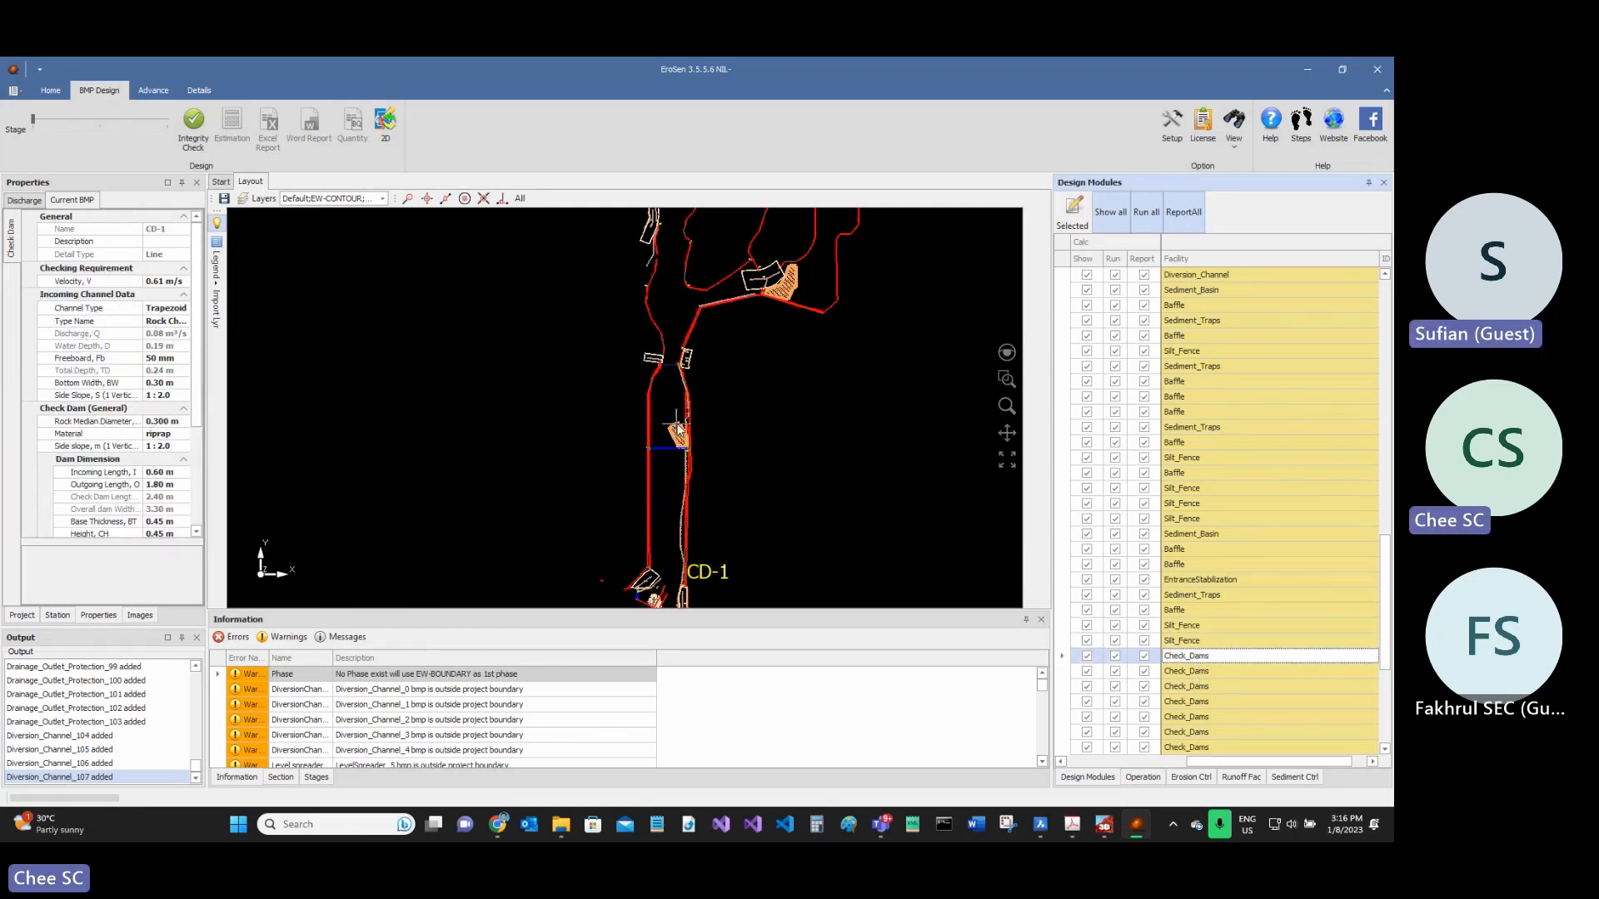
pyautogui.click(652, 359)
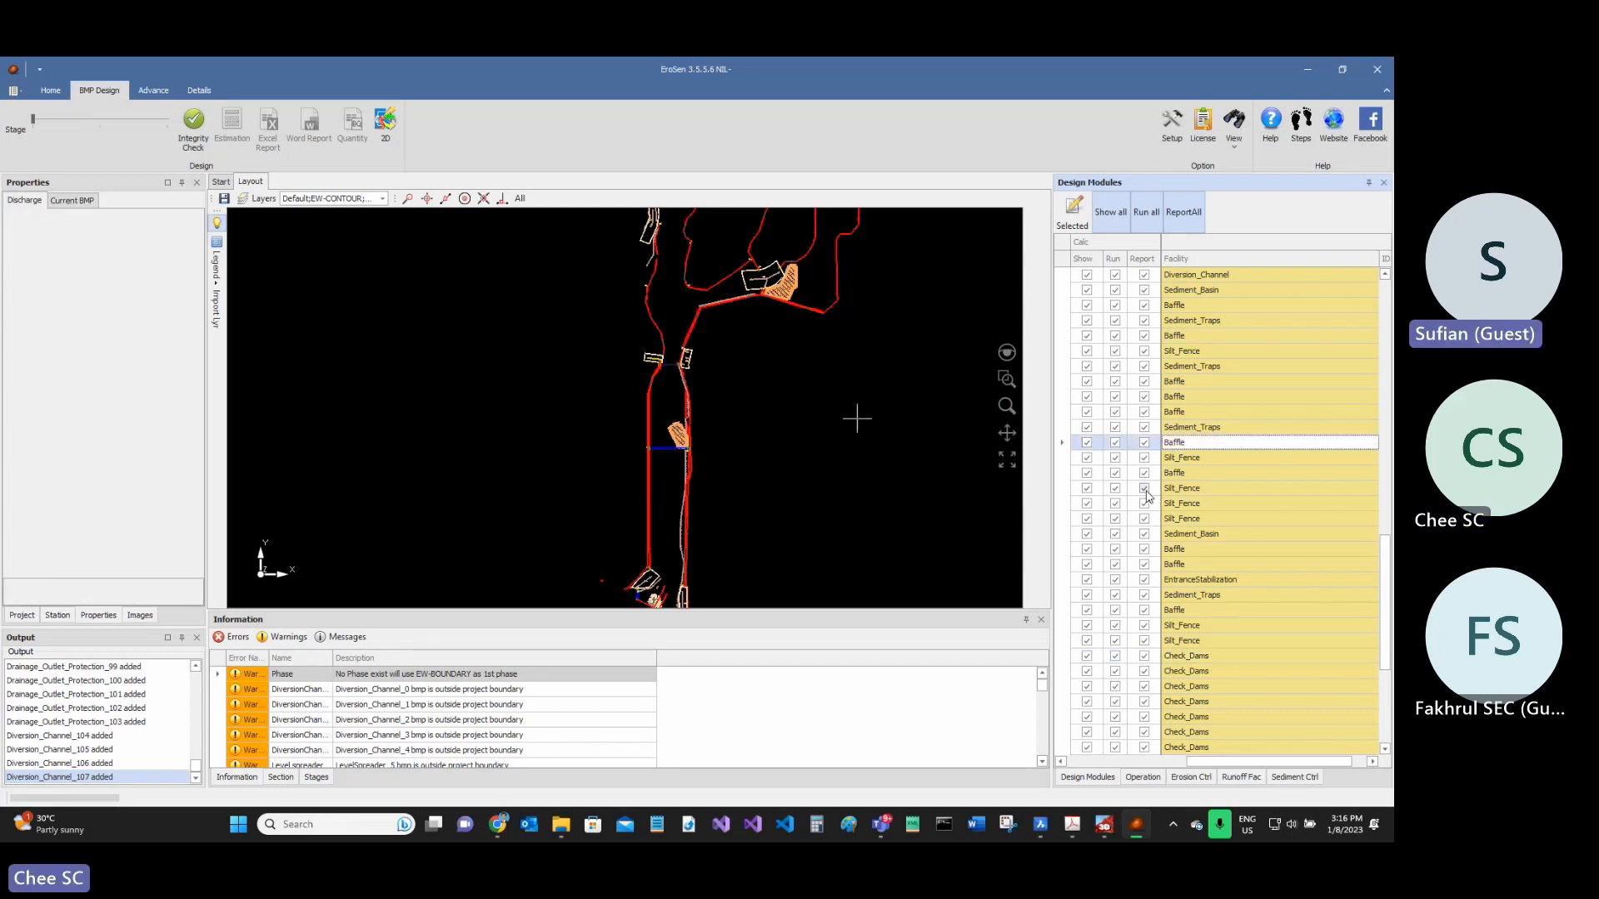
# - Check the baffle and silt fence entries and look back through the design modules list up to the diversion channels
pyautogui.click(1175, 472)
pyautogui.click(1174, 444)
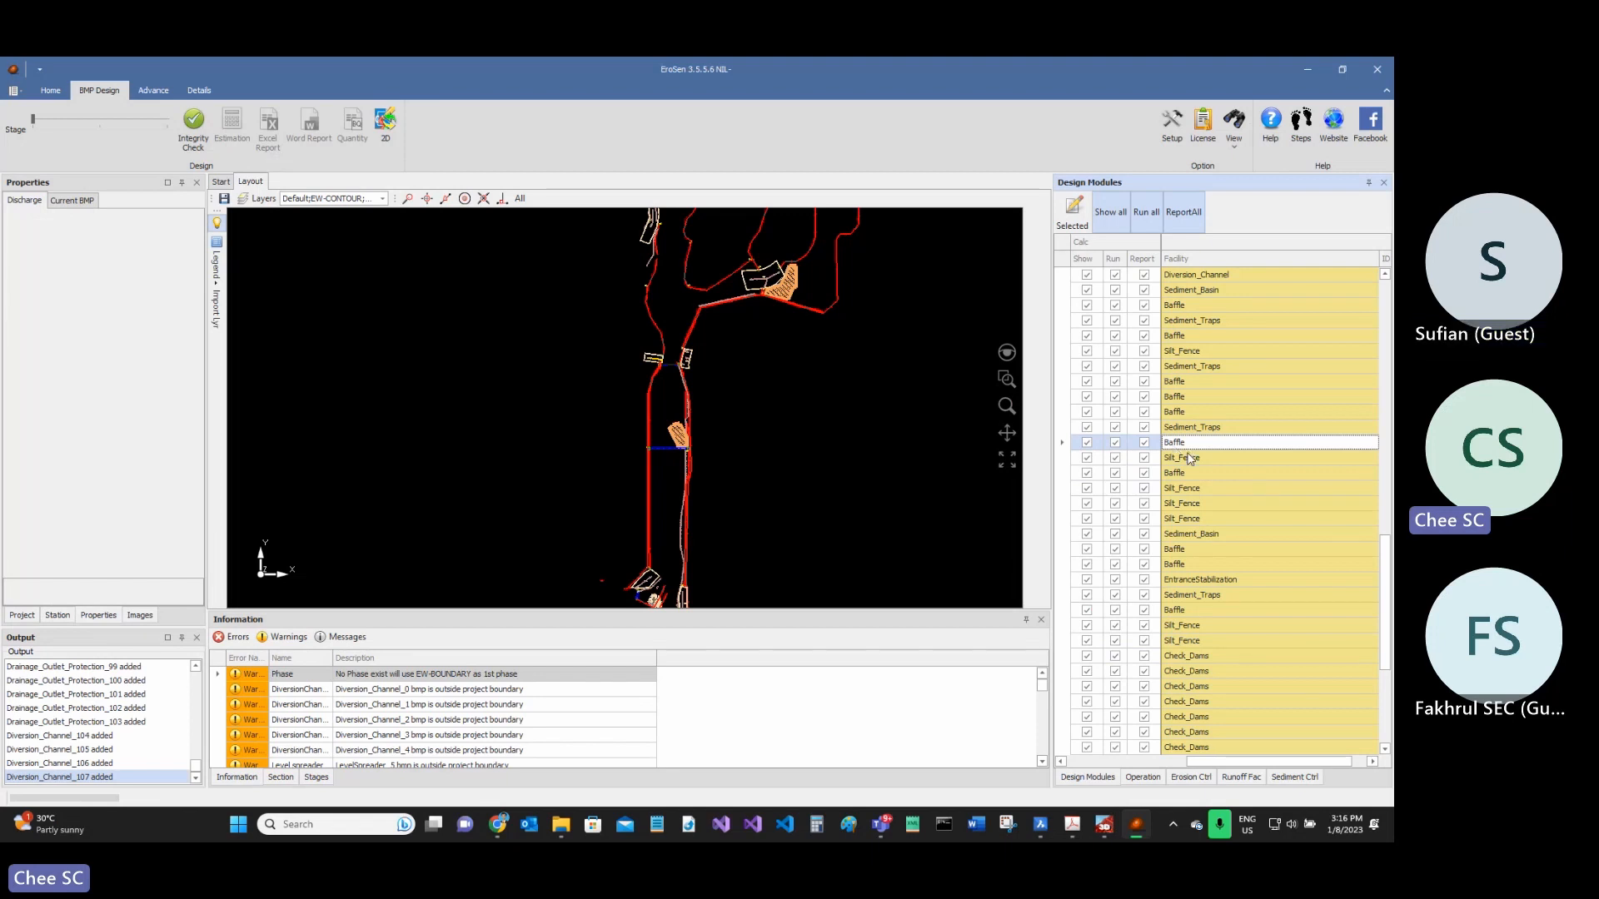
pyautogui.click(1187, 455)
pyautogui.click(1180, 443)
pyautogui.click(1184, 458)
pyautogui.click(1178, 473)
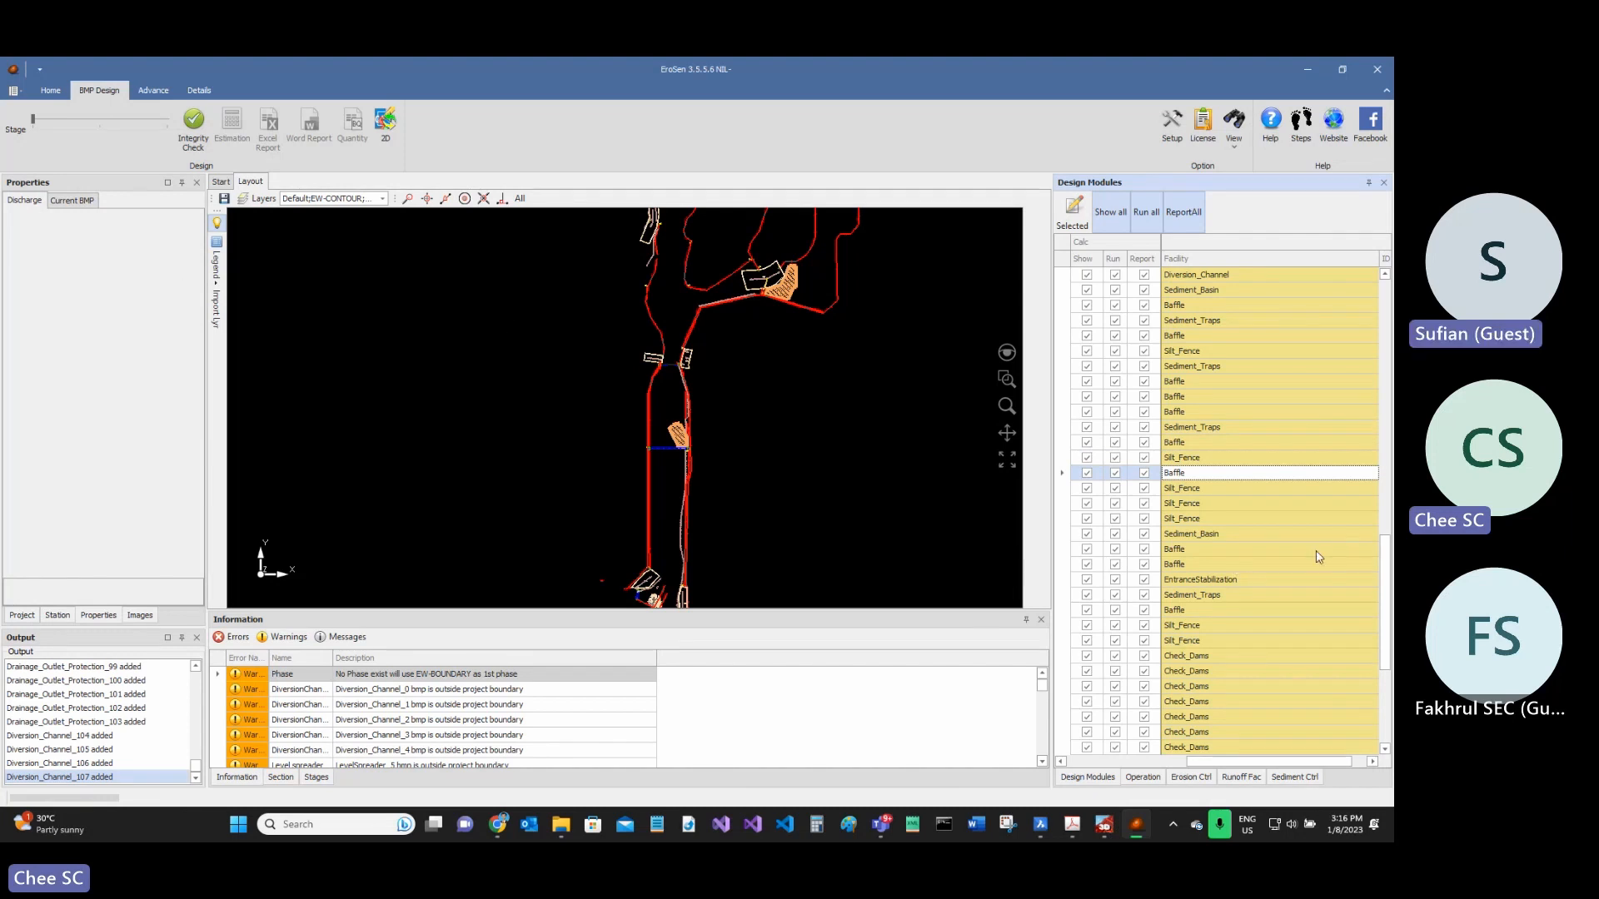
pyautogui.scroll(4, 1241, 568)
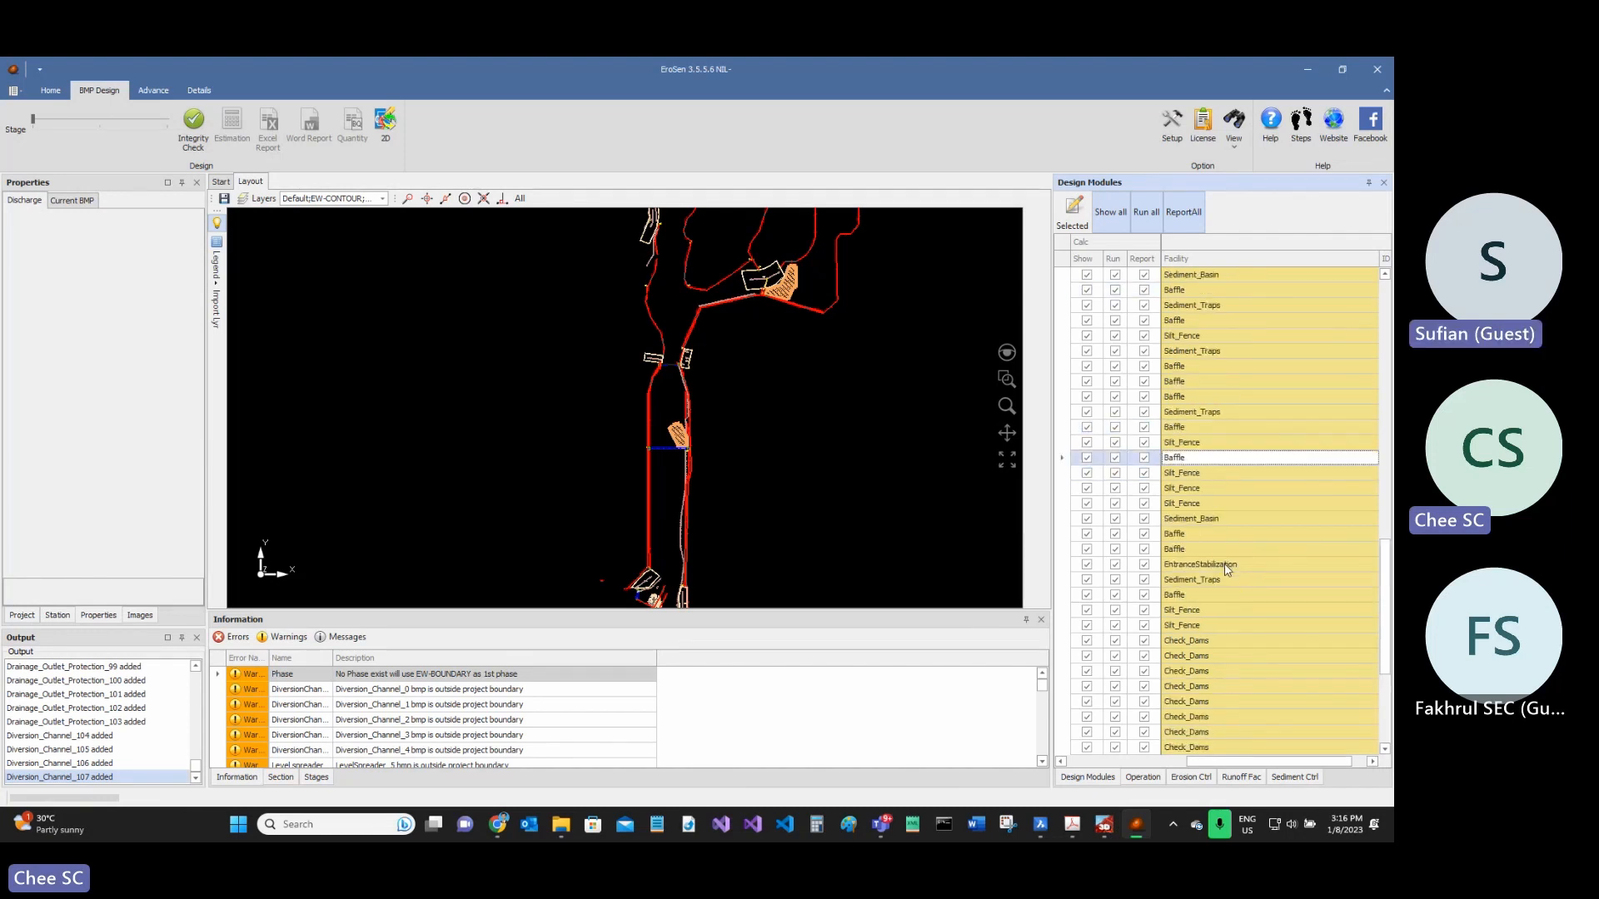
pyautogui.scroll(10, 1229, 549)
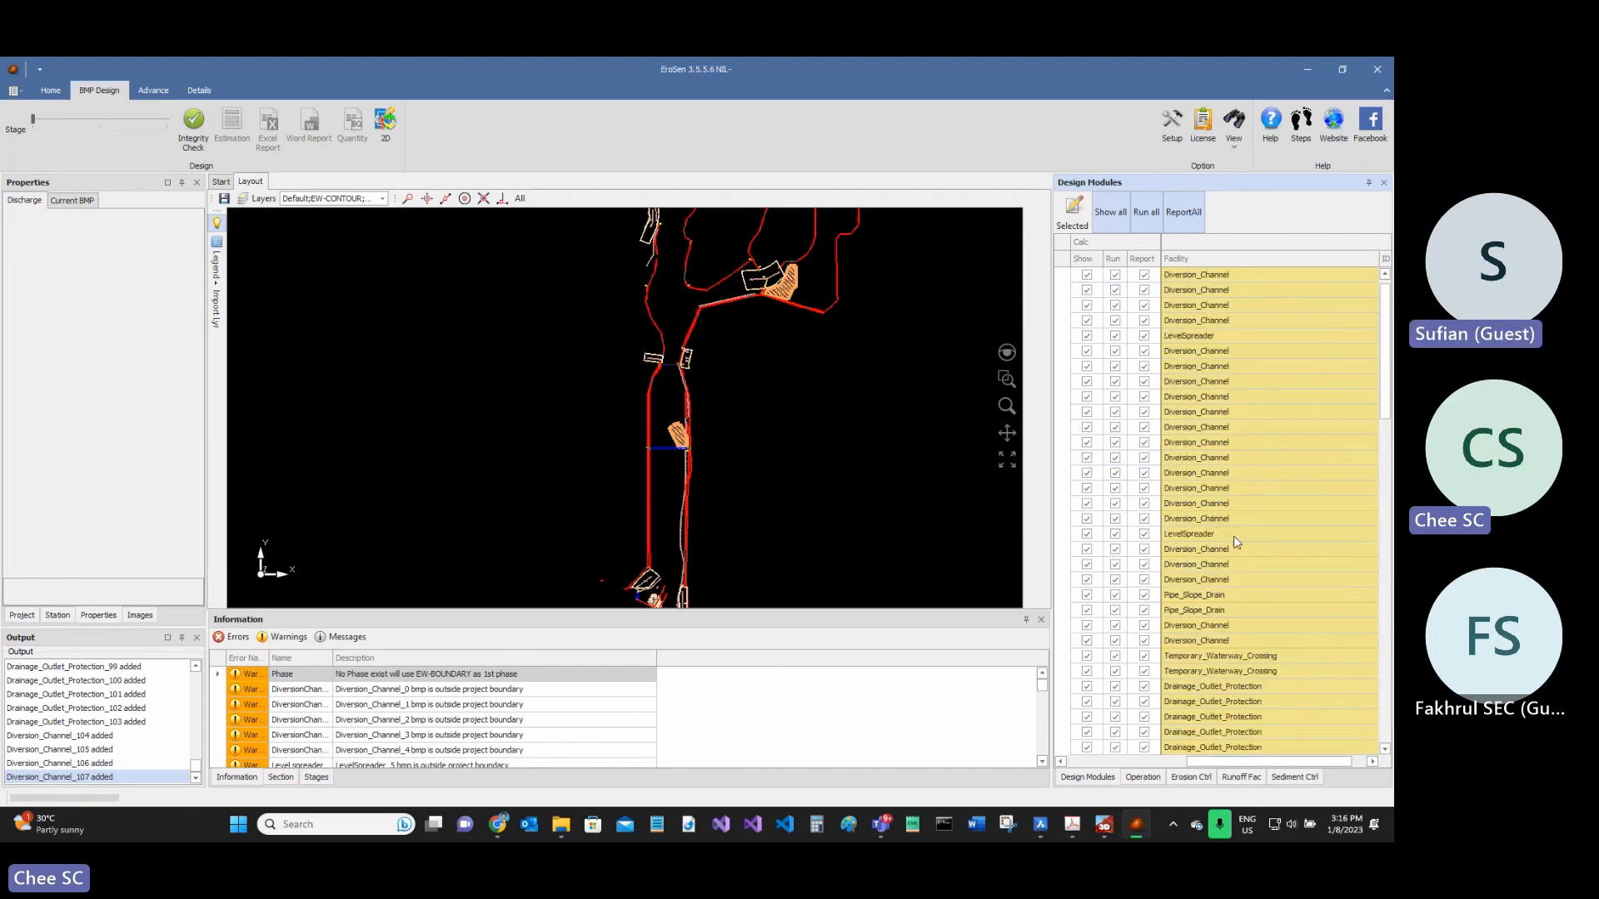
pyautogui.scroll(-3, 827, 421)
pyautogui.scroll(2, 767, 416)
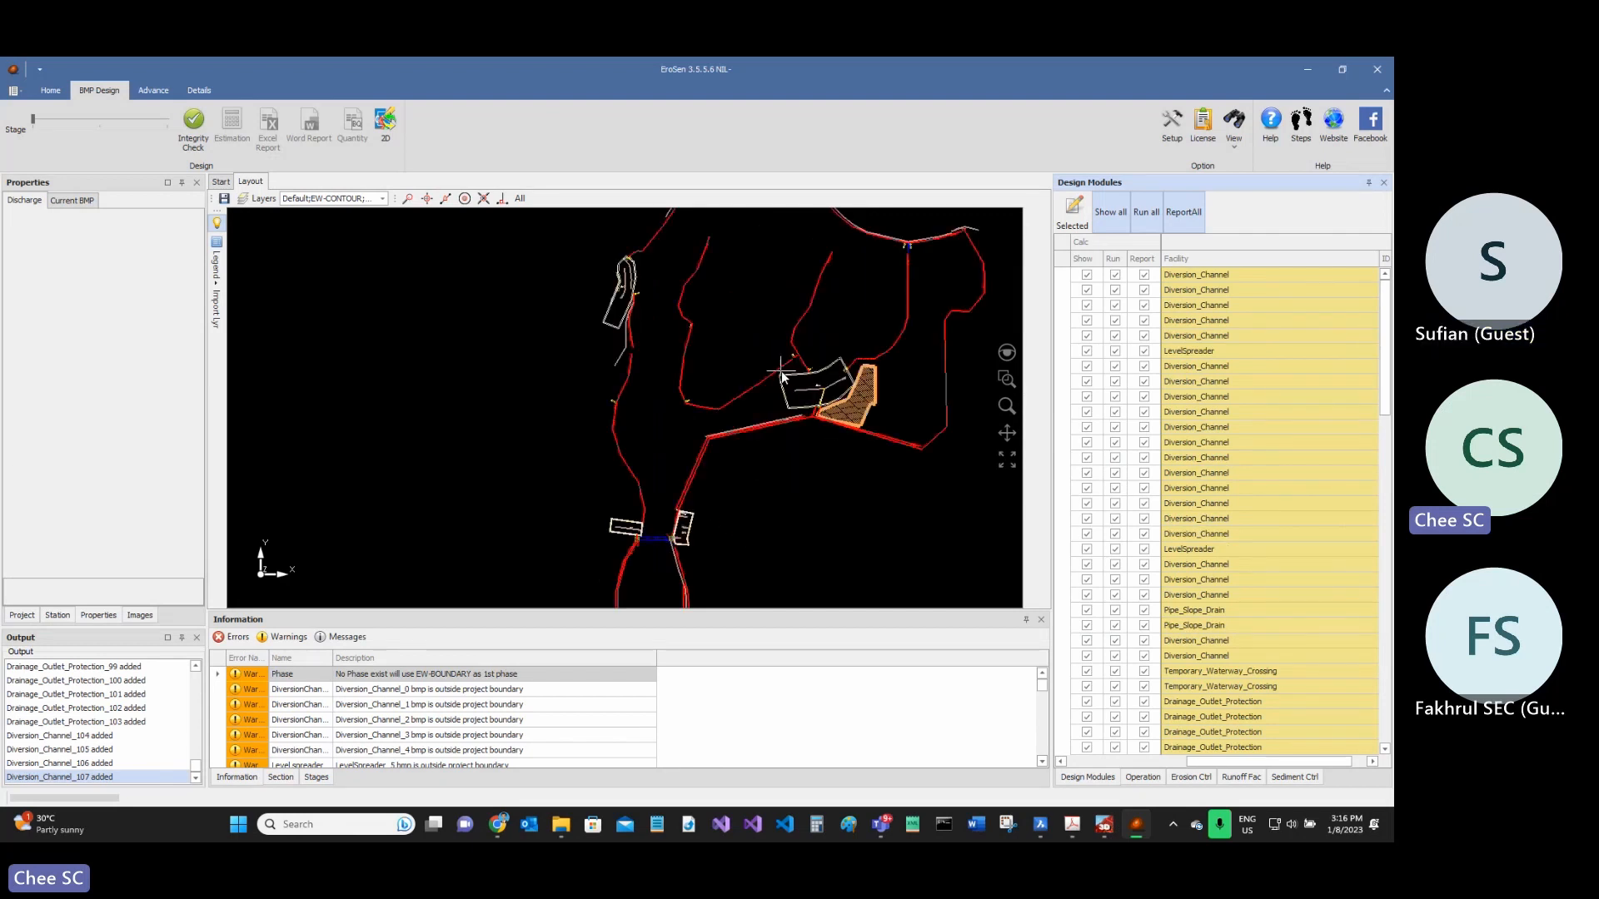
# - Examine the diversion channel, silt fence and check dams CD-16 and CD-17 at the upper part of the site layout
pyautogui.scroll(5, 842, 310)
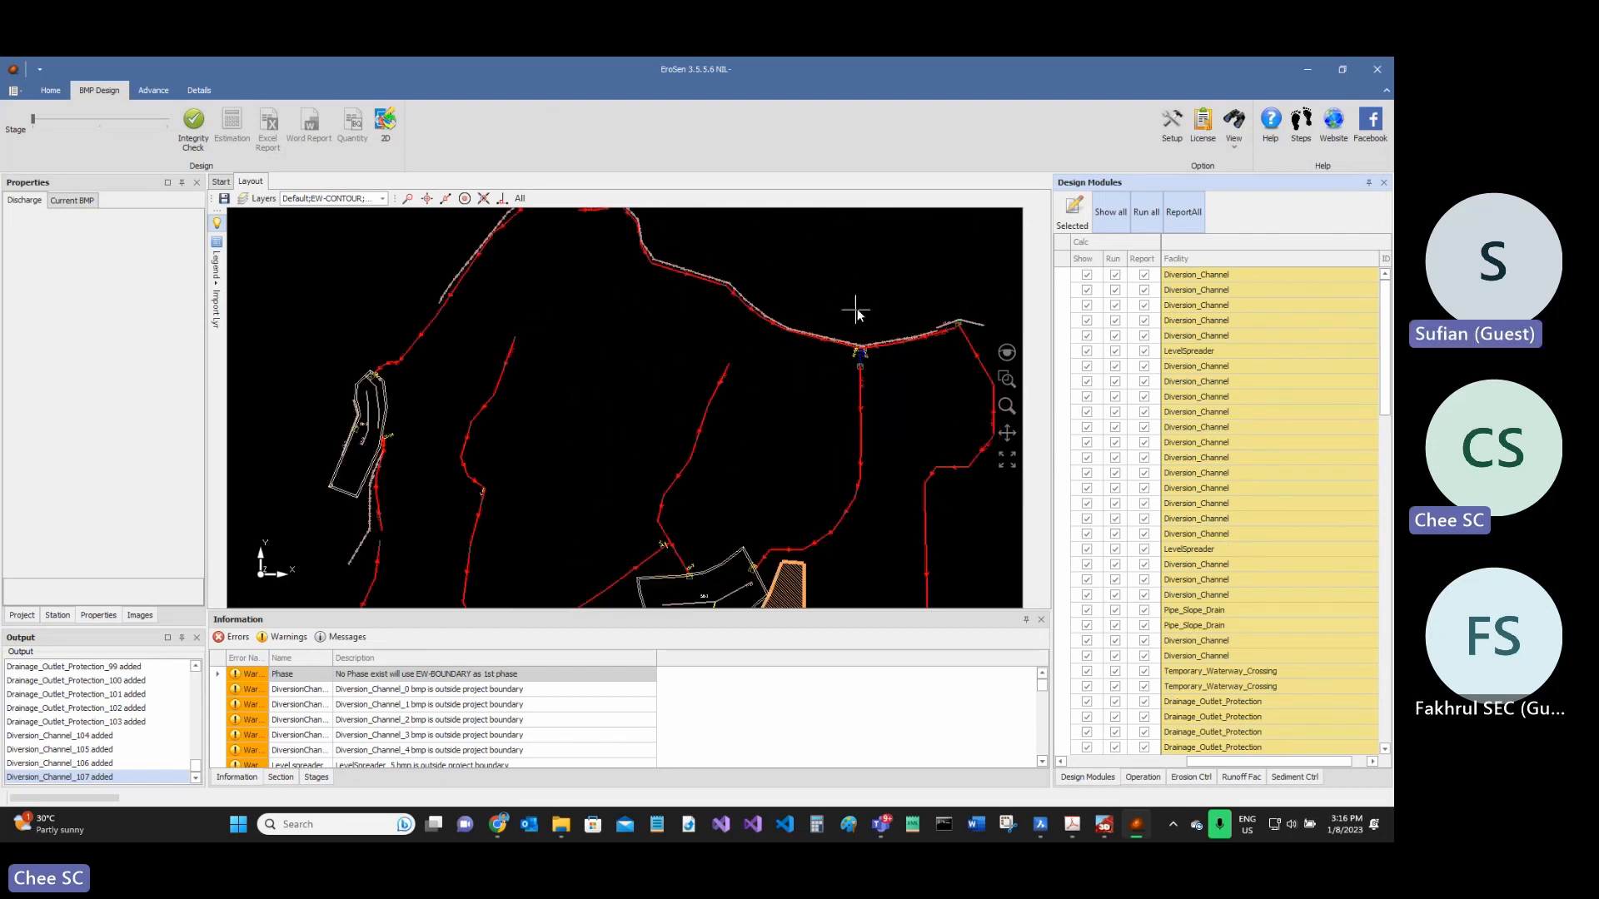
pyautogui.scroll(1, 876, 394)
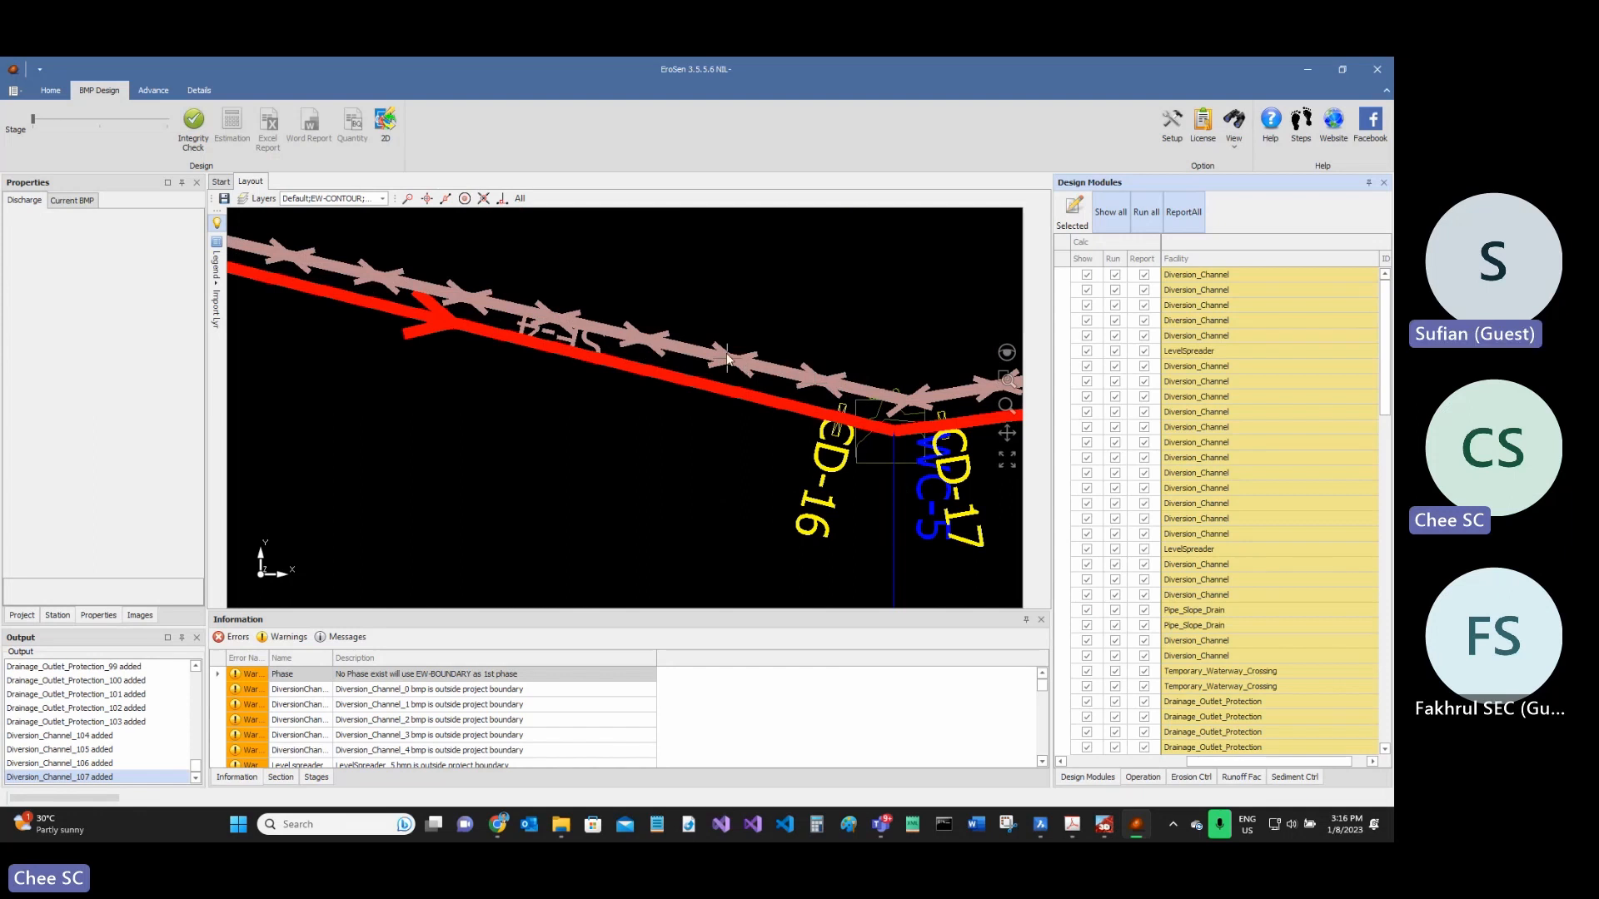
pyautogui.scroll(-5, 665, 352)
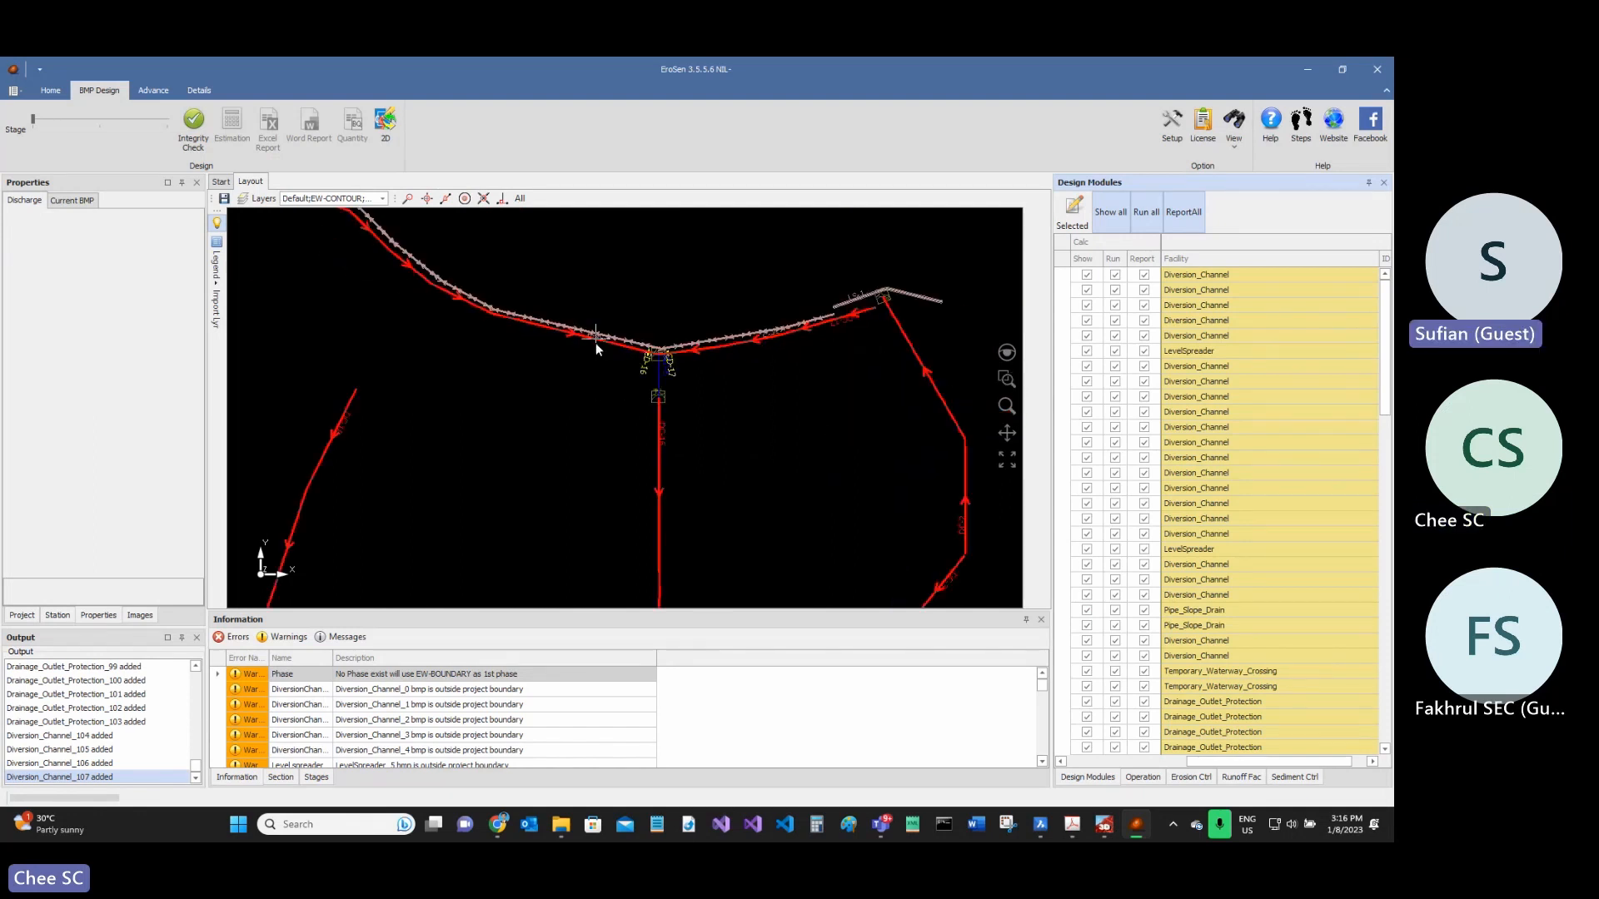
pyautogui.scroll(-3, 660, 305)
pyautogui.scroll(1, 632, 315)
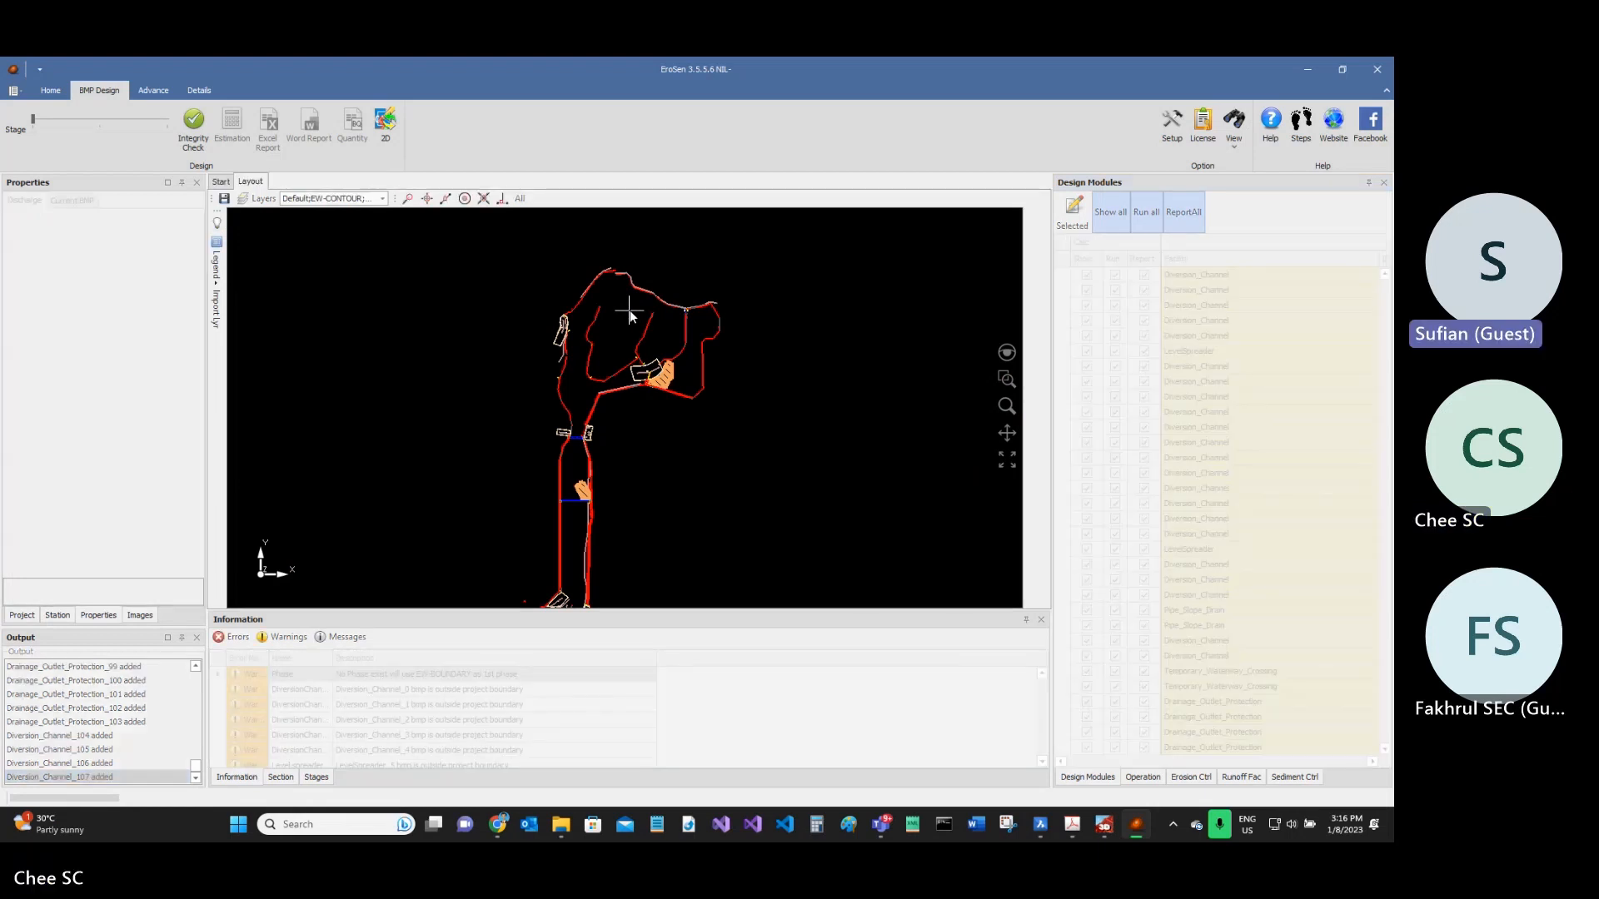
# - Compare the BMP layout with and without the contour drawing, up close and across the whole site
pyautogui.scroll(3, 631, 310)
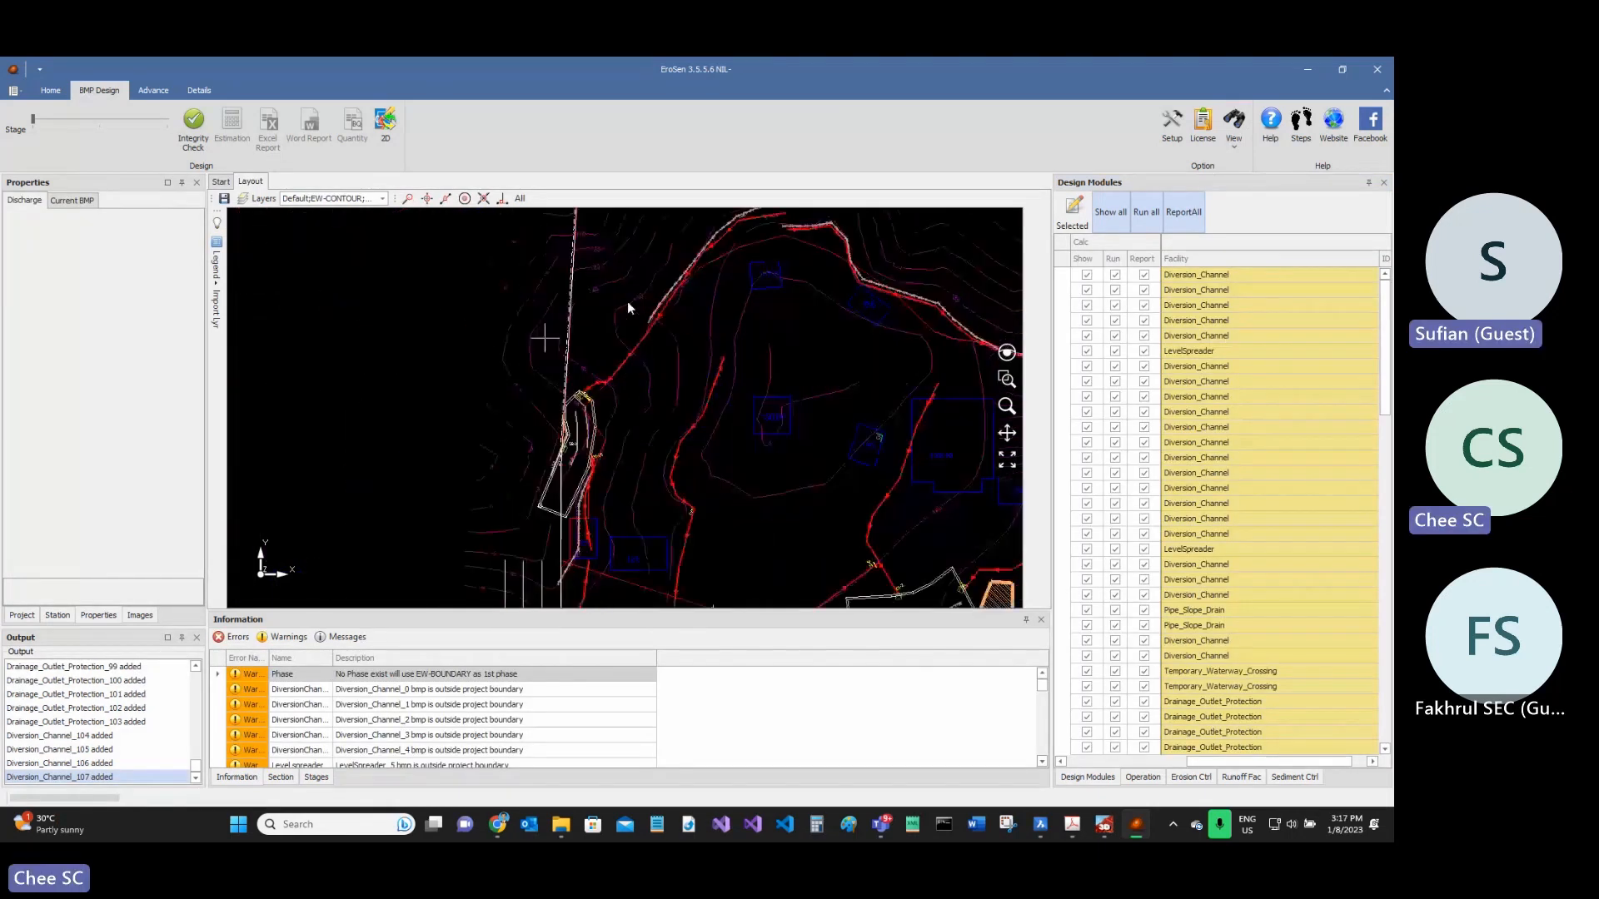
pyautogui.scroll(-2, 617, 355)
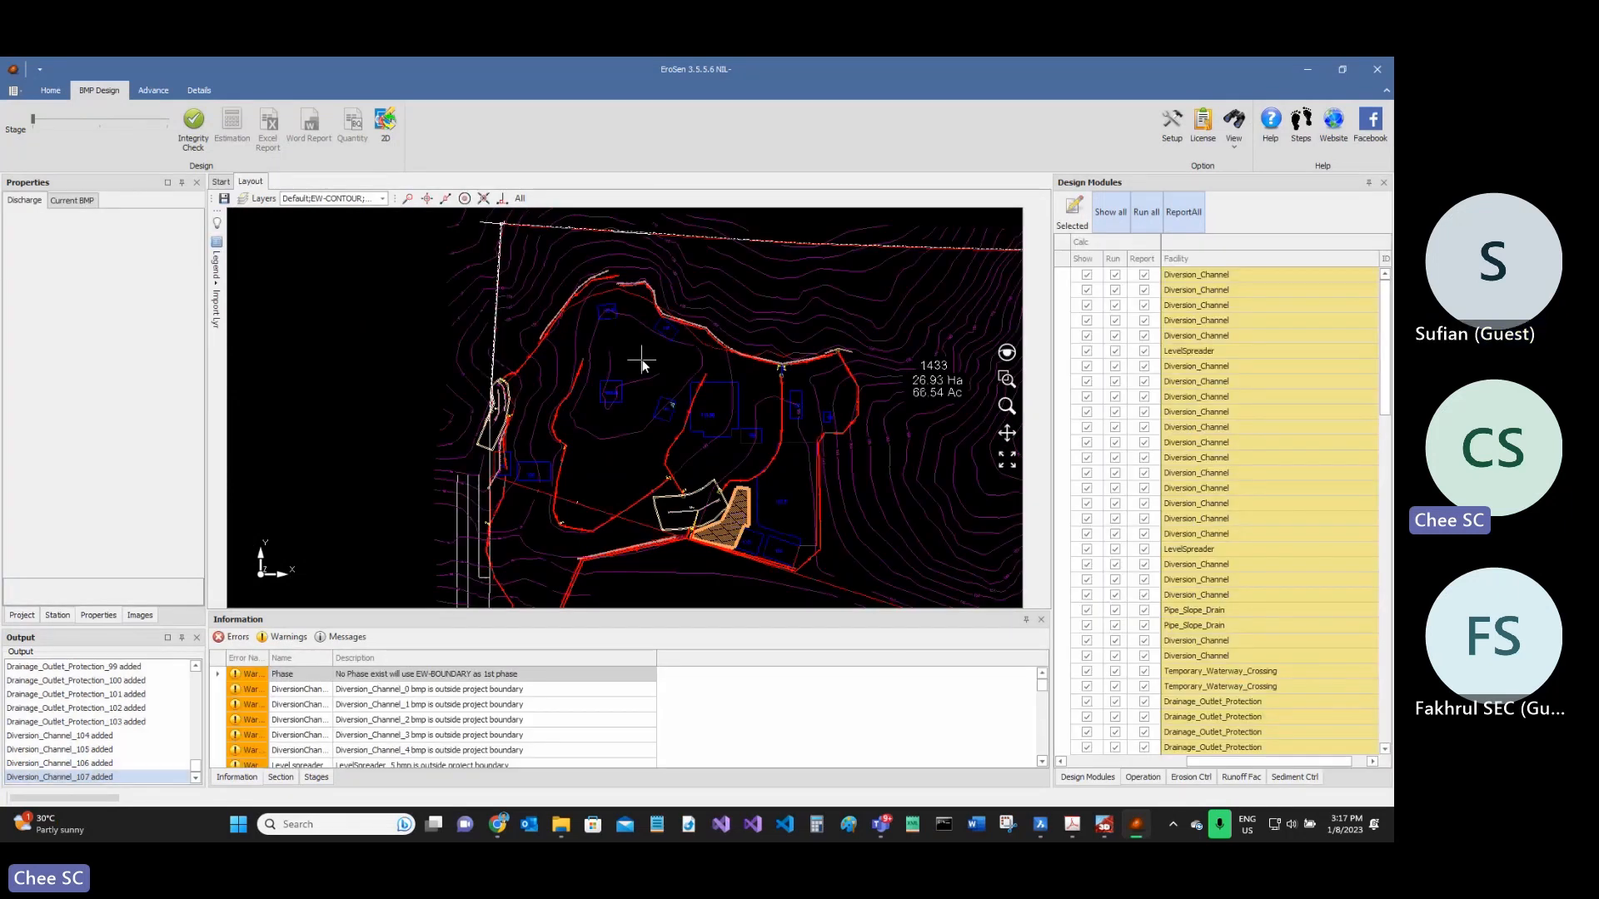
pyautogui.scroll(-3, 607, 376)
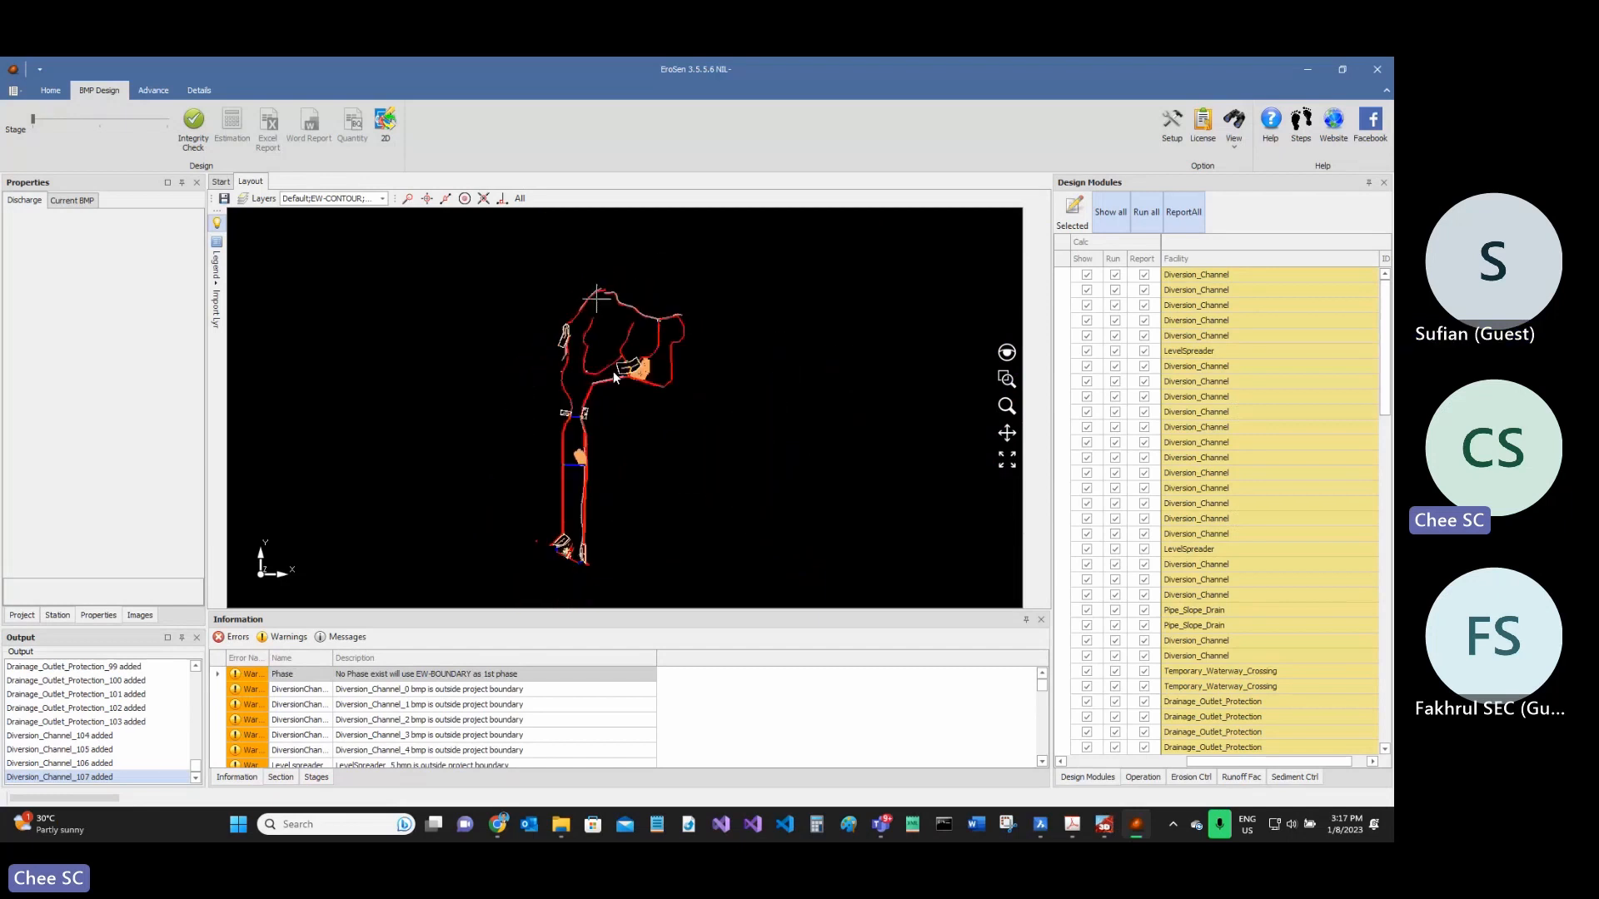
pyautogui.scroll(2, 613, 372)
pyautogui.scroll(-1, 596, 320)
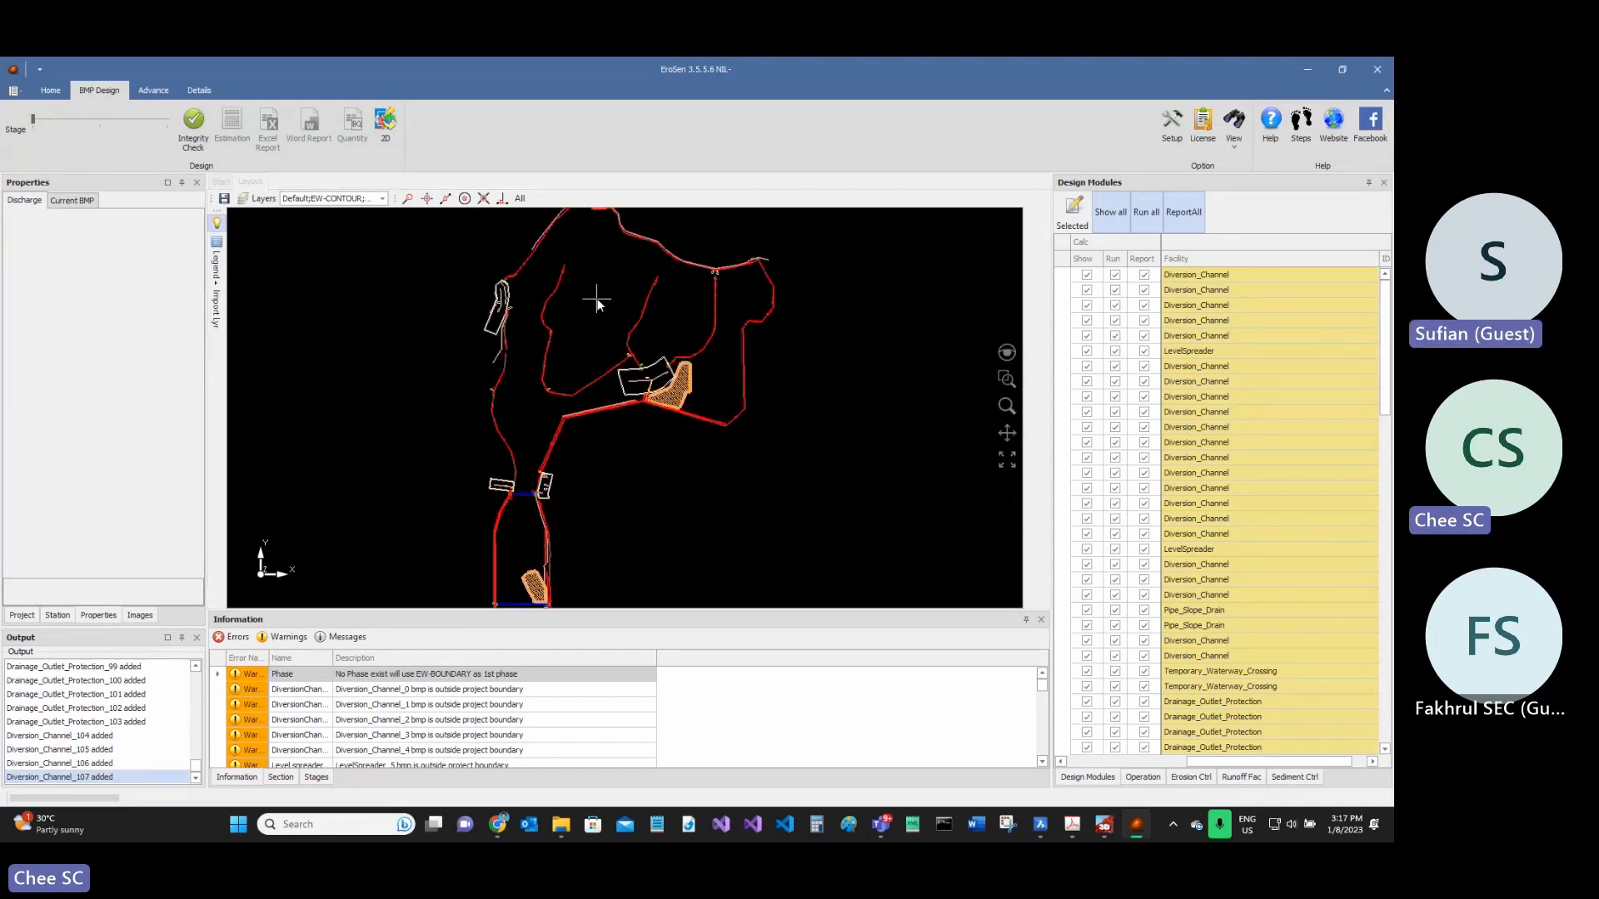
pyautogui.scroll(3, 589, 332)
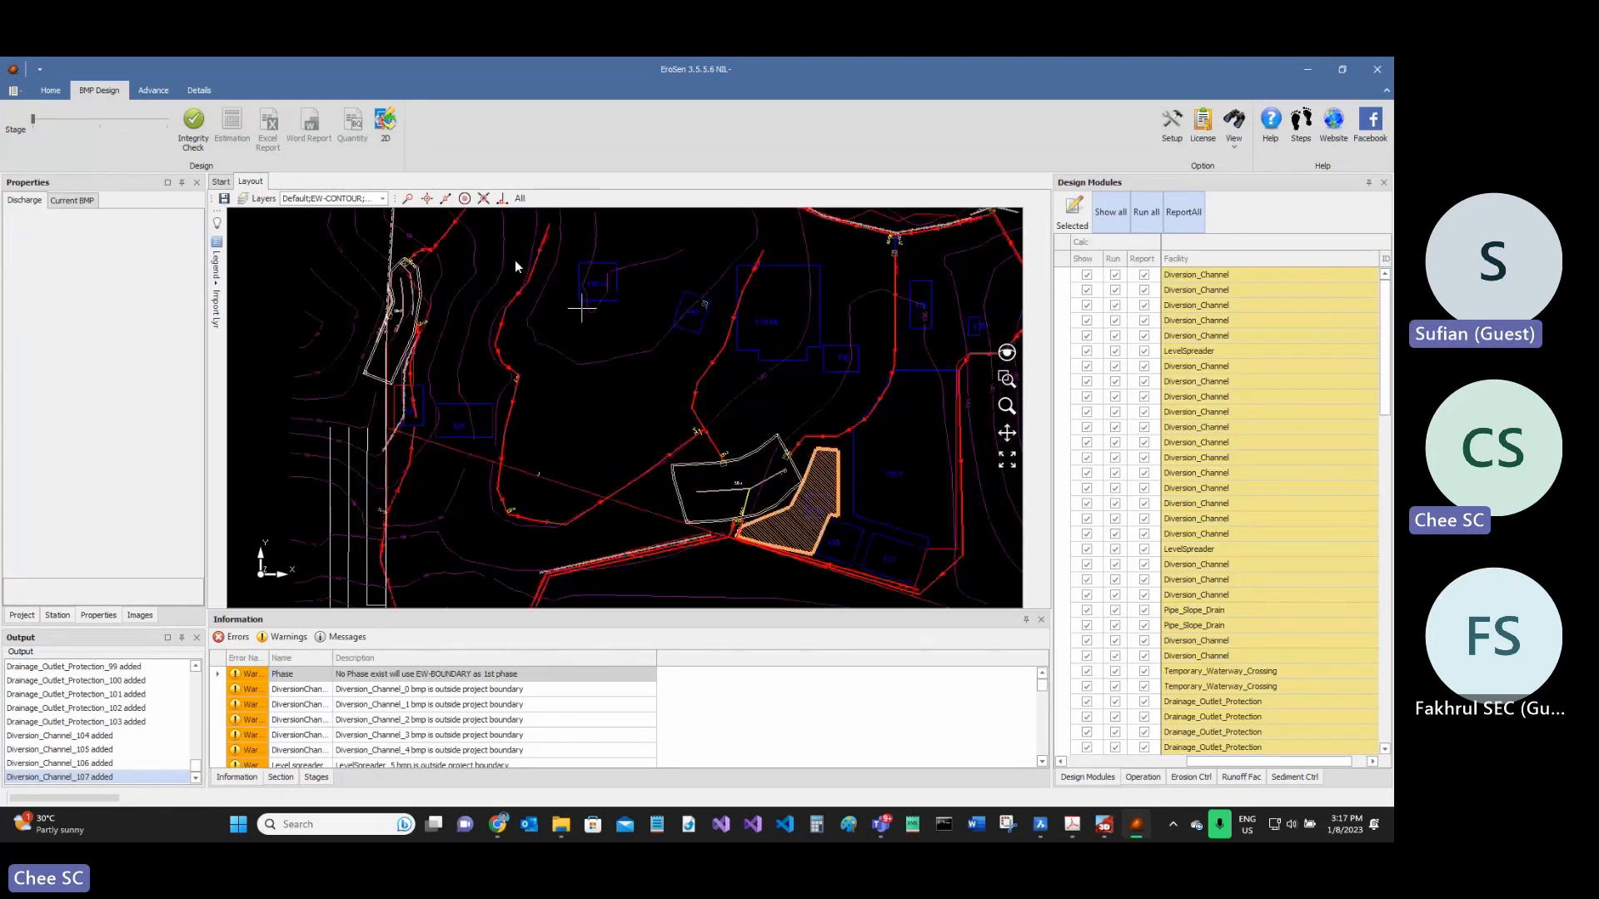
pyautogui.scroll(-3, 859, 449)
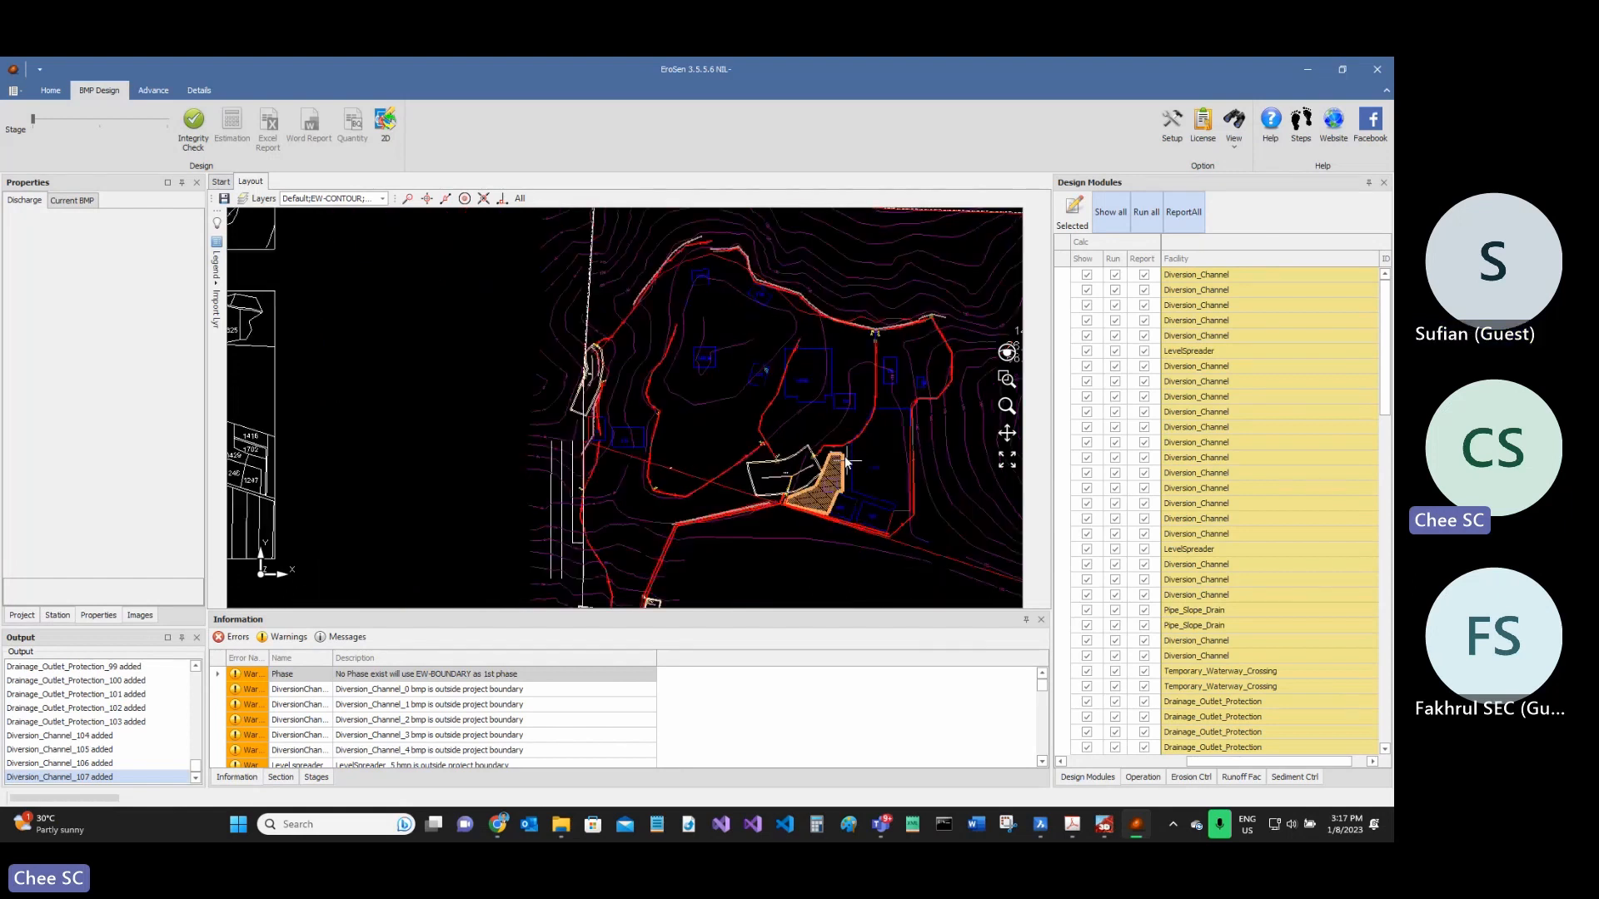
pyautogui.scroll(-1, 766, 350)
pyautogui.scroll(-1, 767, 350)
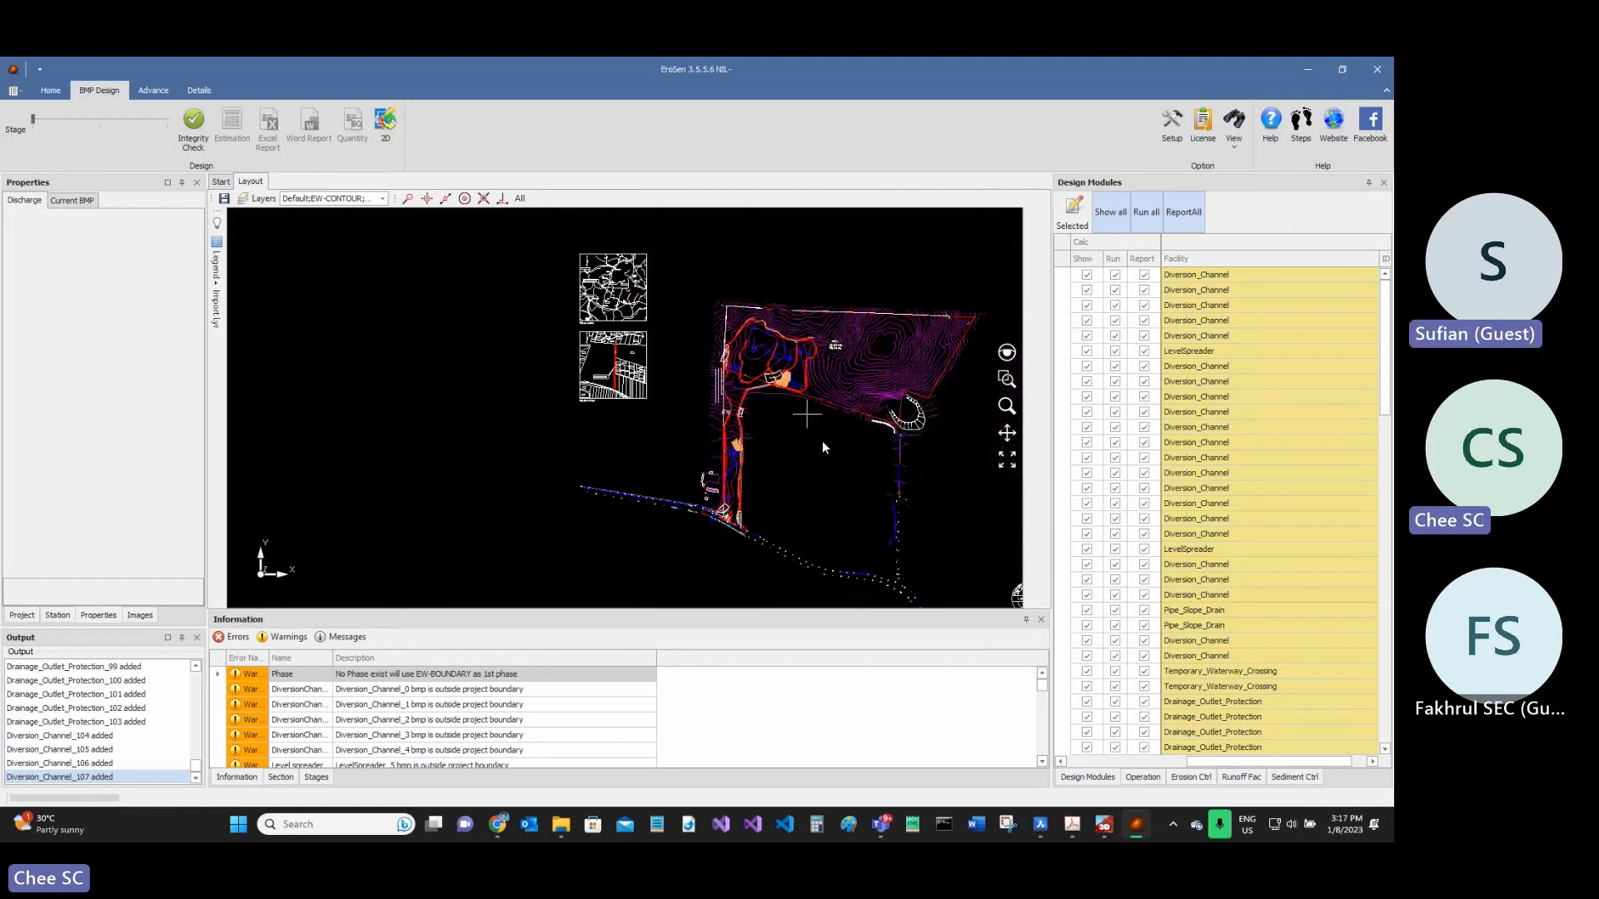
# - Inspect level spreader LS-1 and diversion channels such as DC-21, checking their sections and layout positions
pyautogui.click(1198, 353)
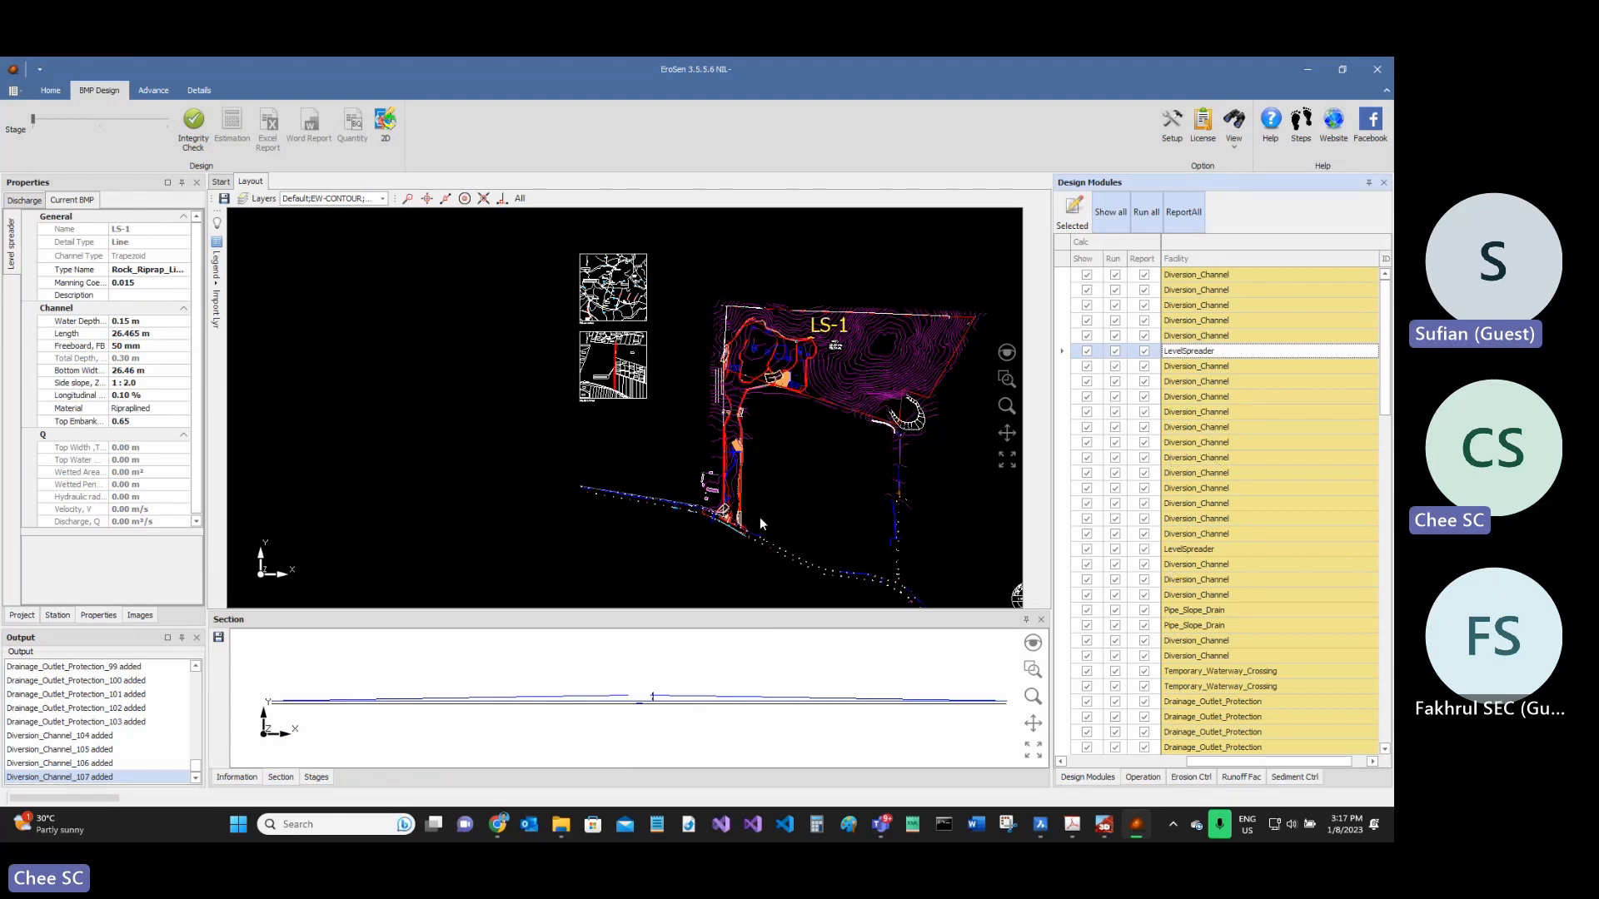
pyautogui.click(1228, 579)
pyautogui.click(1210, 627)
pyautogui.click(1210, 643)
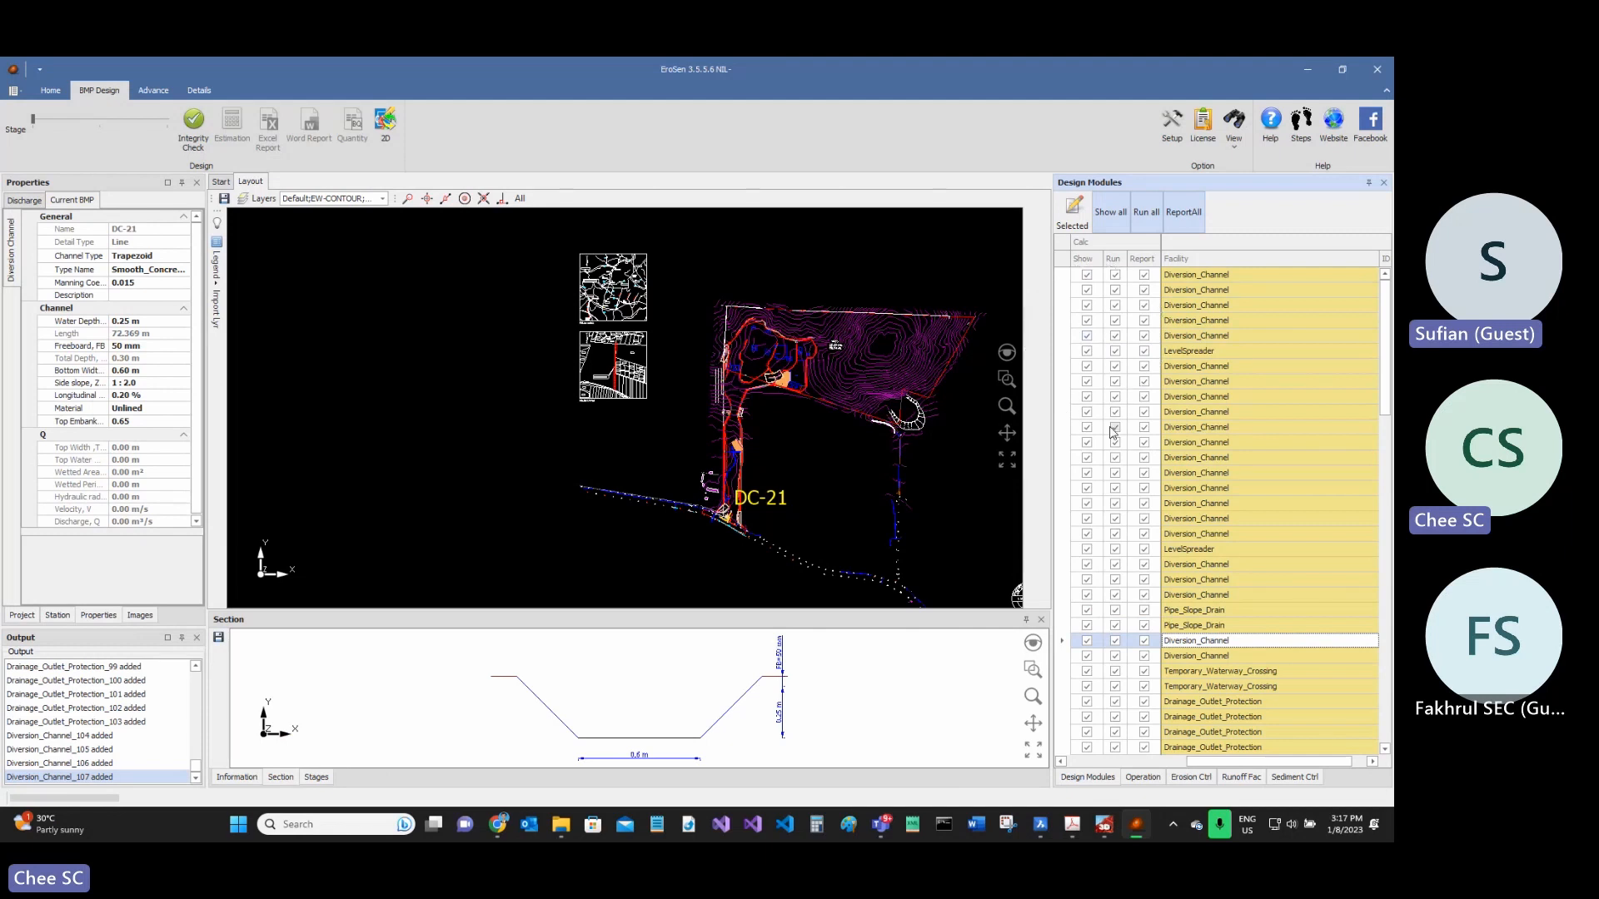
# - Exclude the first two diversion channels from display in the design modules list and include them again
pyautogui.click(1086, 275)
pyautogui.click(1087, 291)
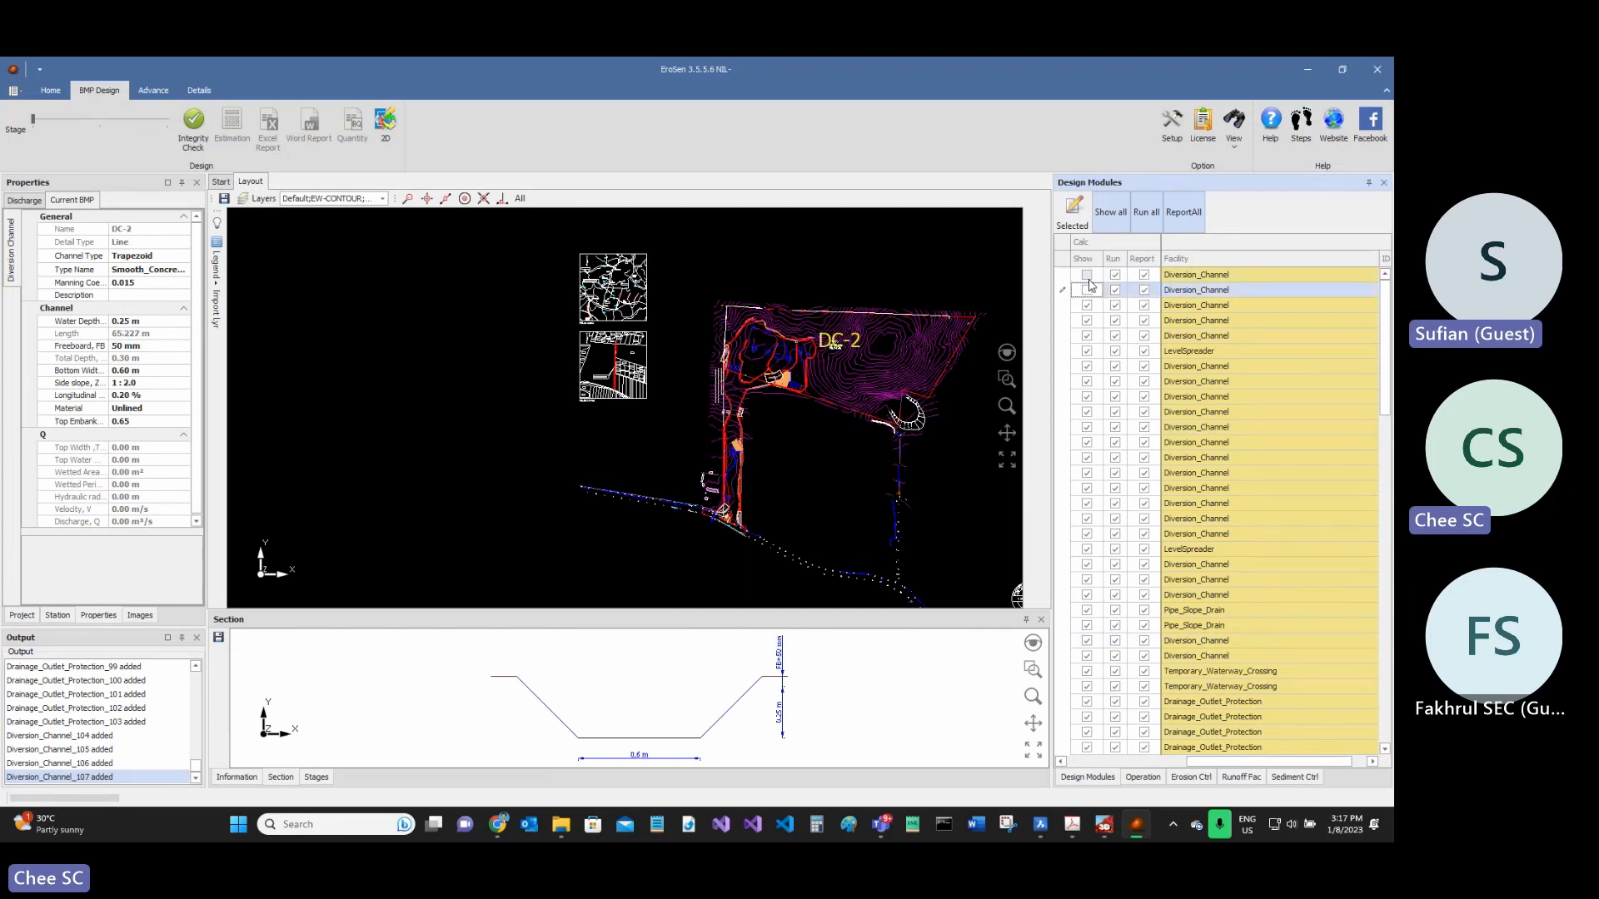
pyautogui.click(1086, 276)
pyautogui.click(1088, 292)
# - Run the integrity check on the design modules, proceed with the estimation and dismiss the design result message
pyautogui.scroll(-10, 1293, 577)
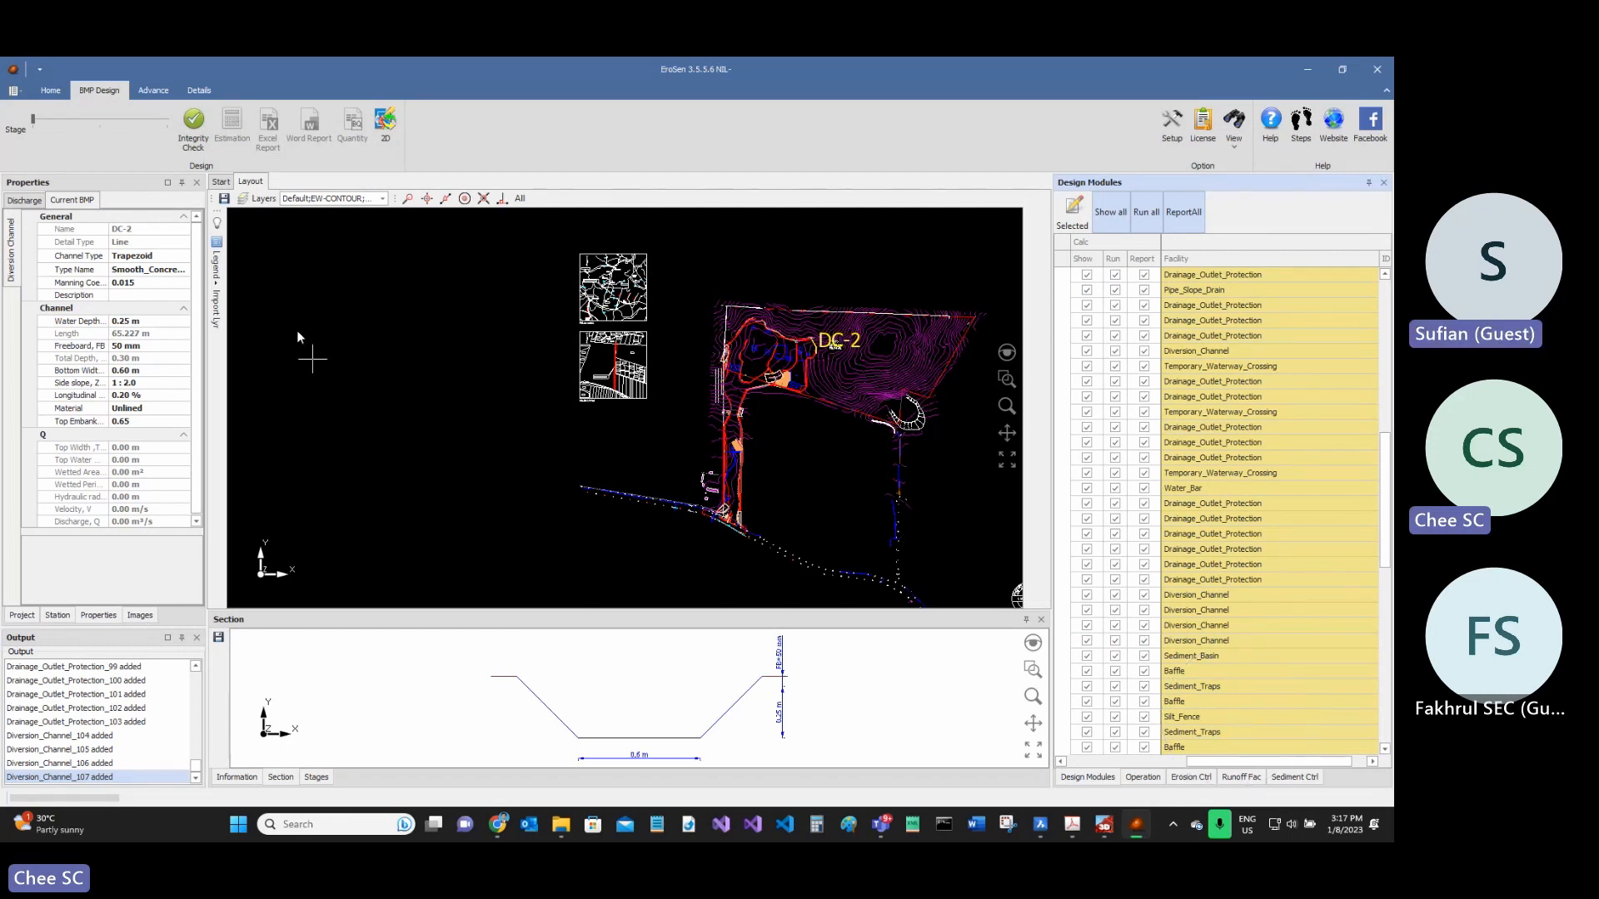
pyautogui.click(190, 133)
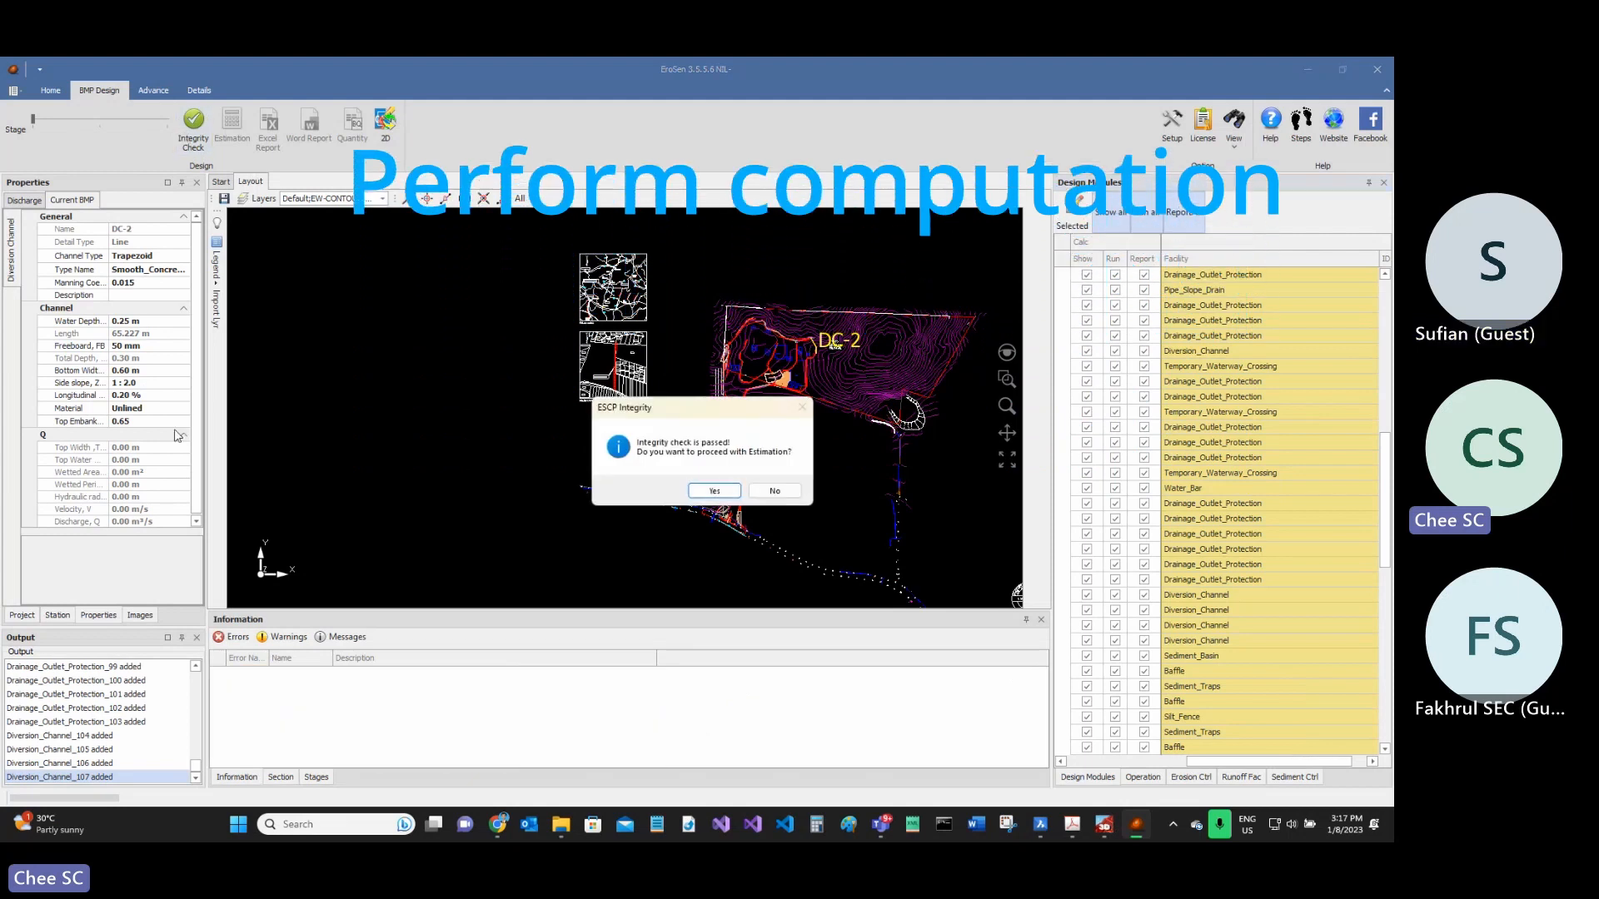
pyautogui.click(714, 492)
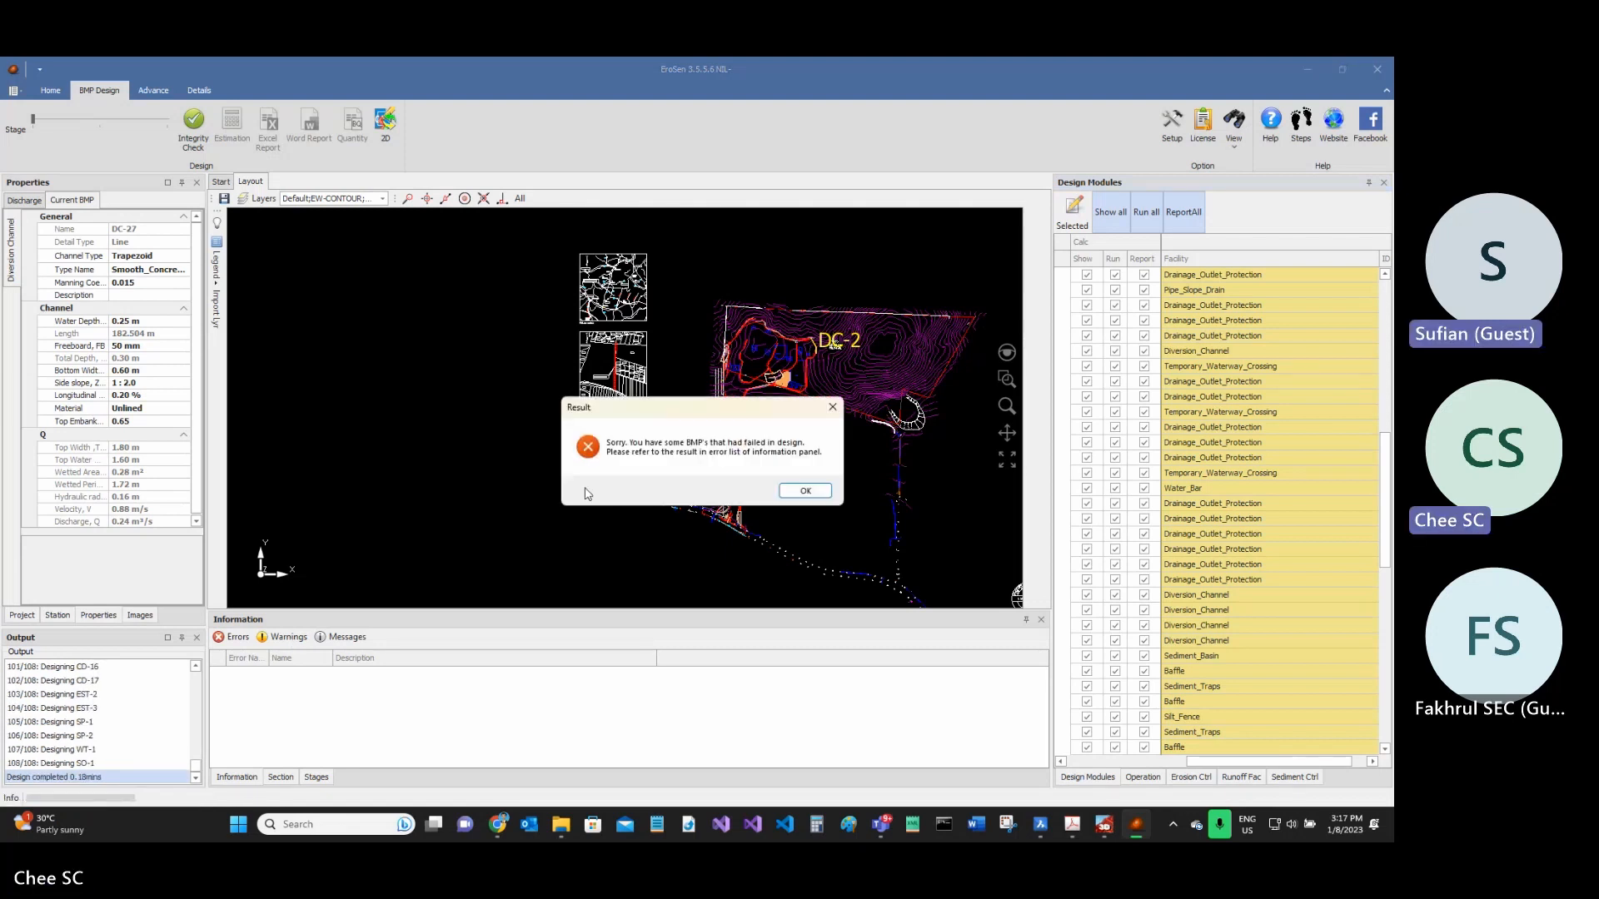
pyautogui.click(801, 491)
# - Review the passed design results for diversion channels DC-2 to DC-4 and the failed results for the sediment traps
pyautogui.click(611, 330)
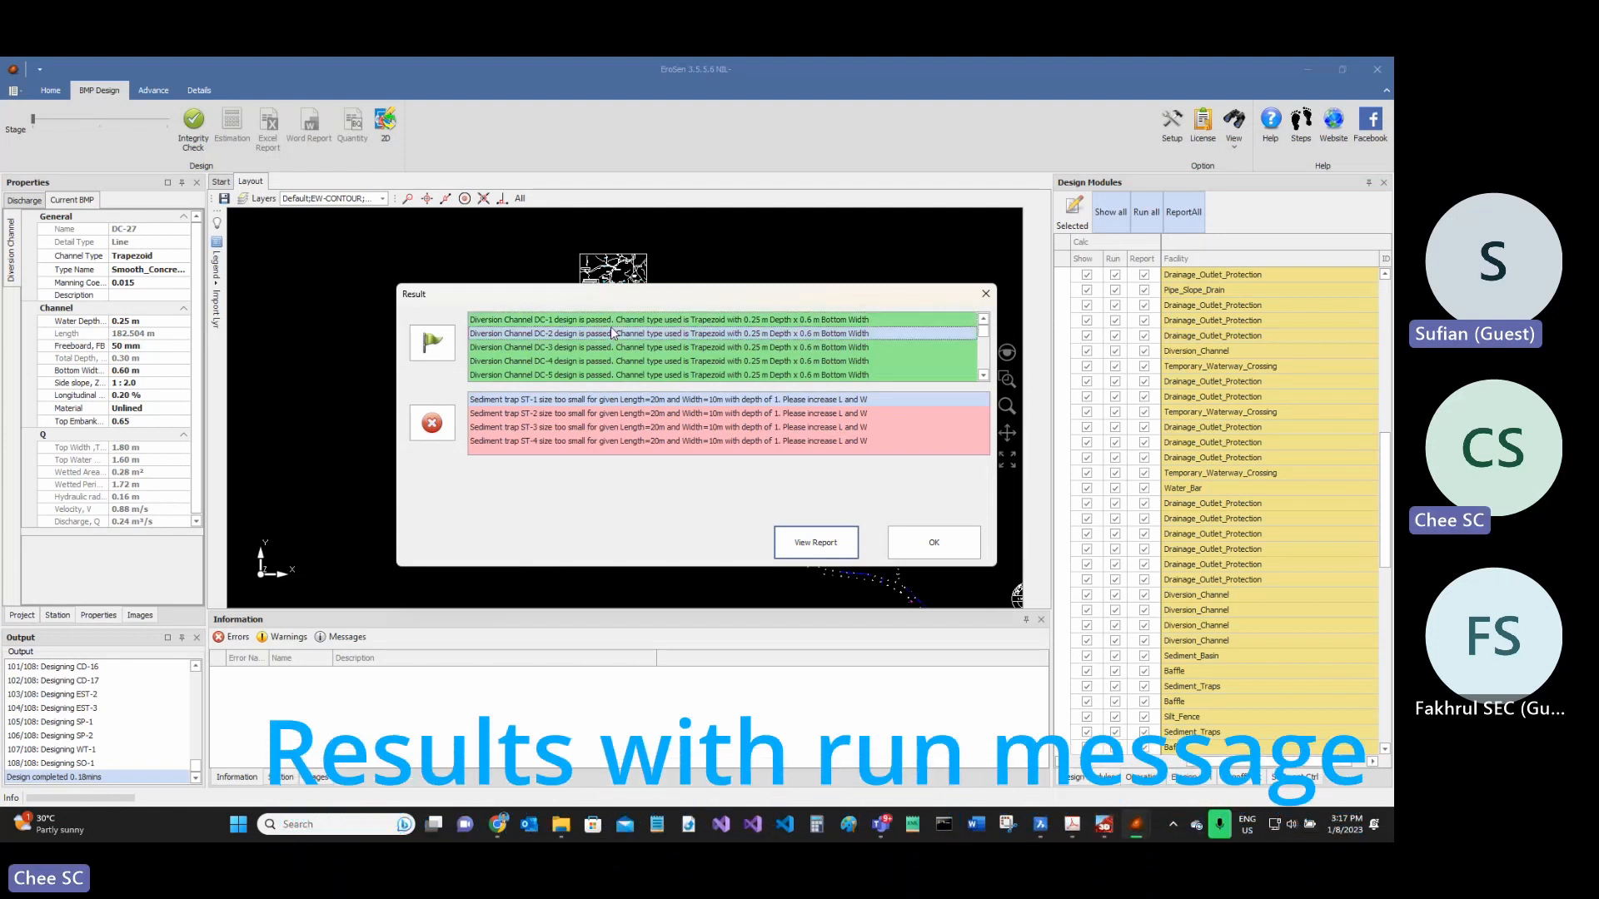
pyautogui.click(610, 347)
pyautogui.click(608, 367)
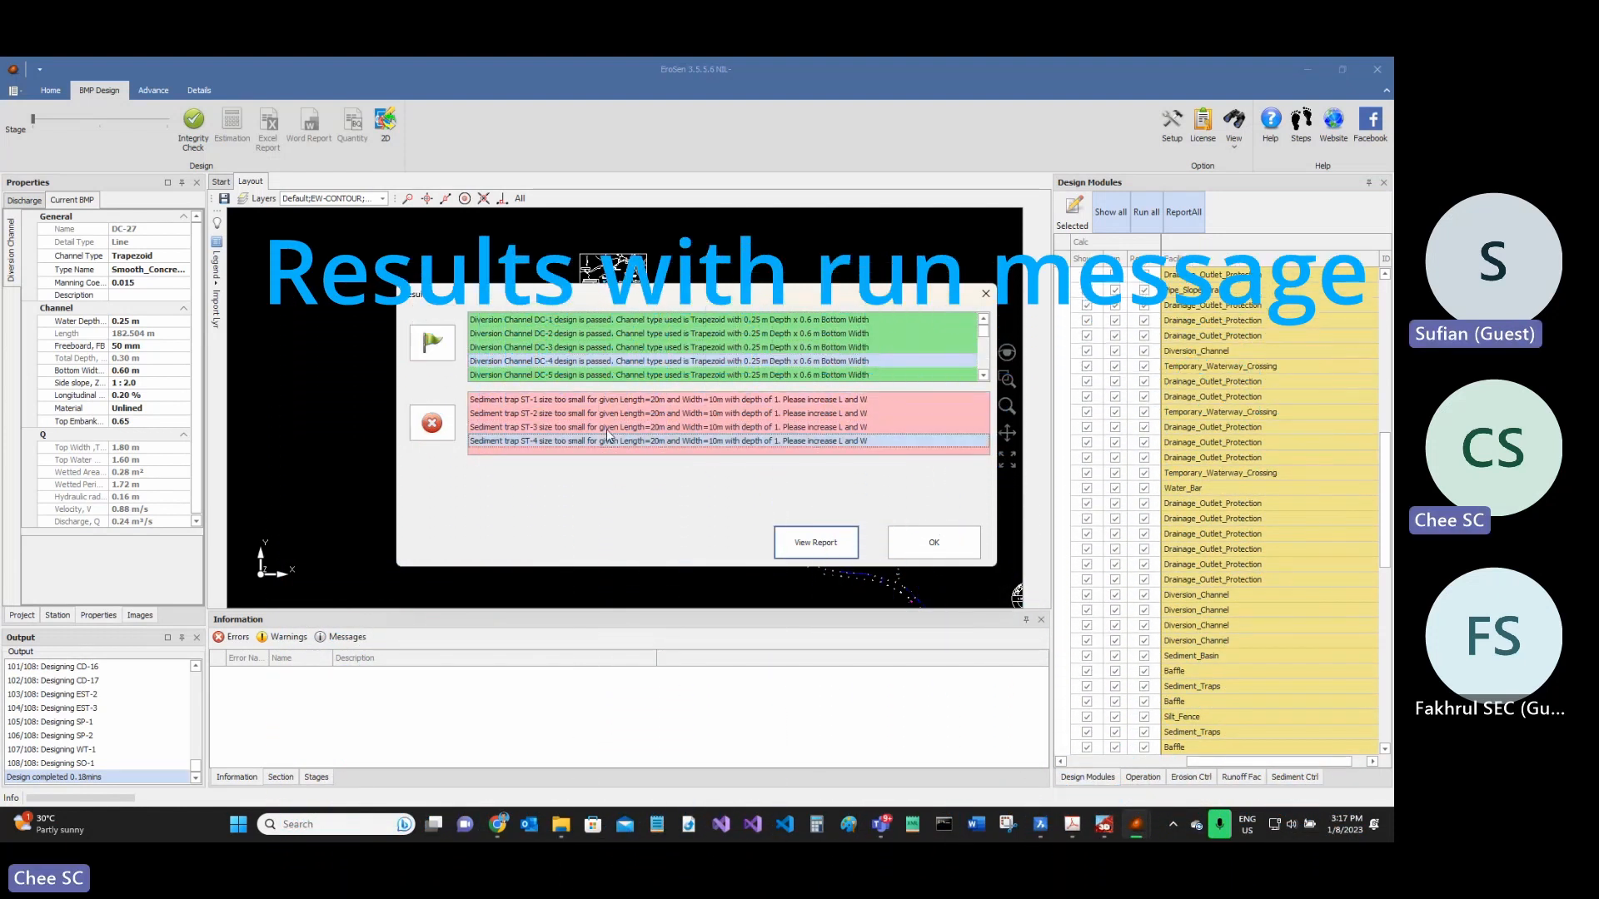
pyautogui.click(605, 412)
pyautogui.click(600, 405)
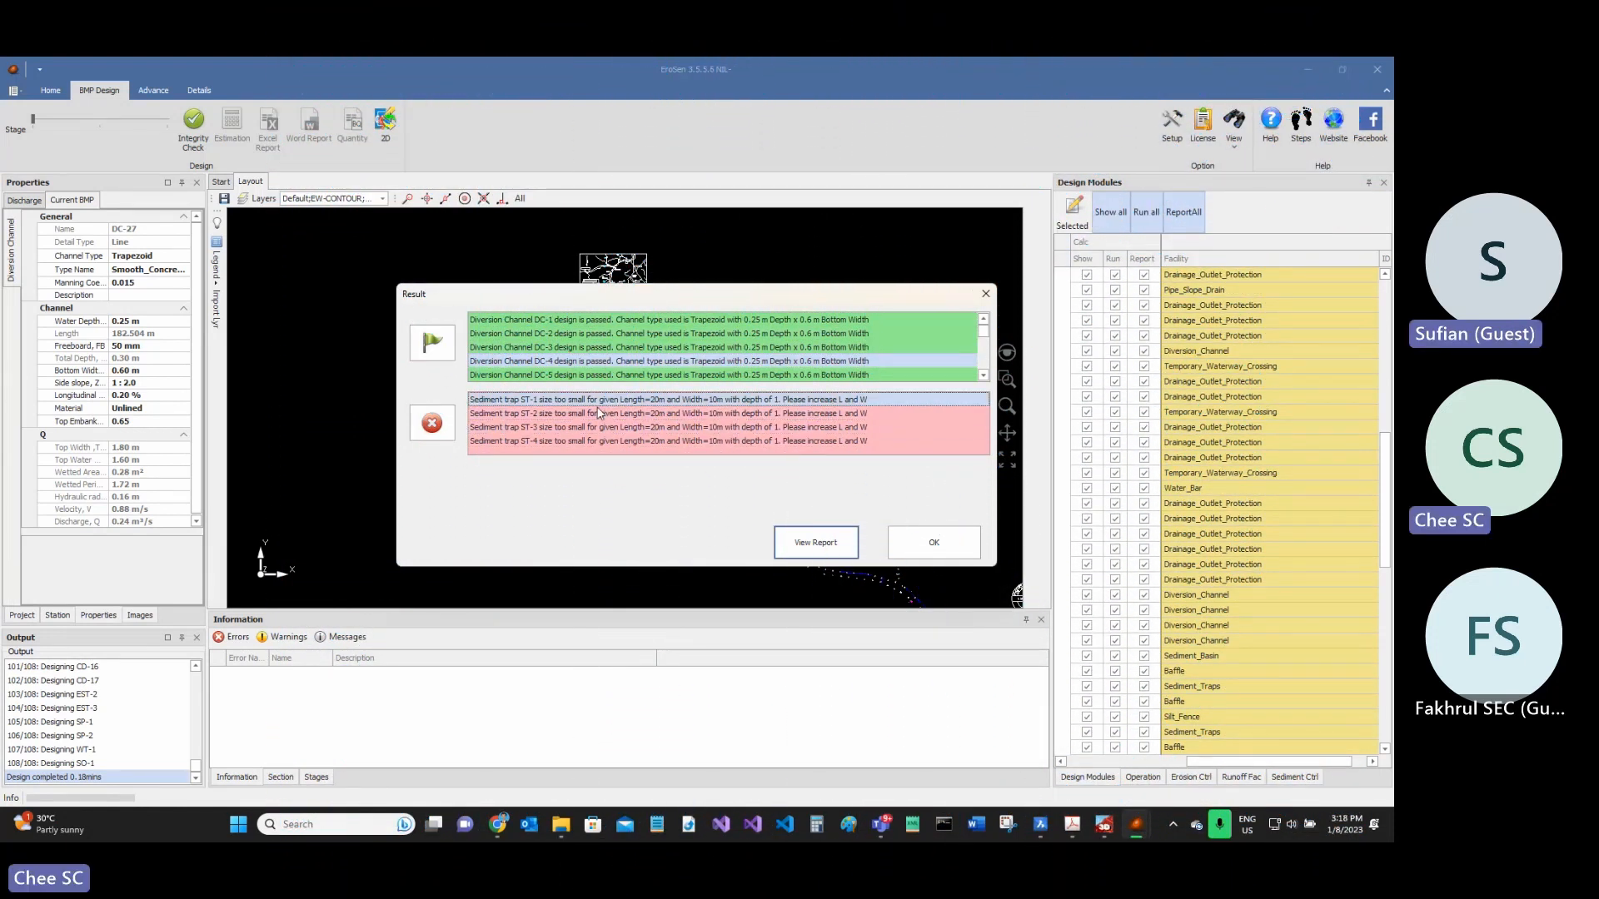
pyautogui.press('ctrl')
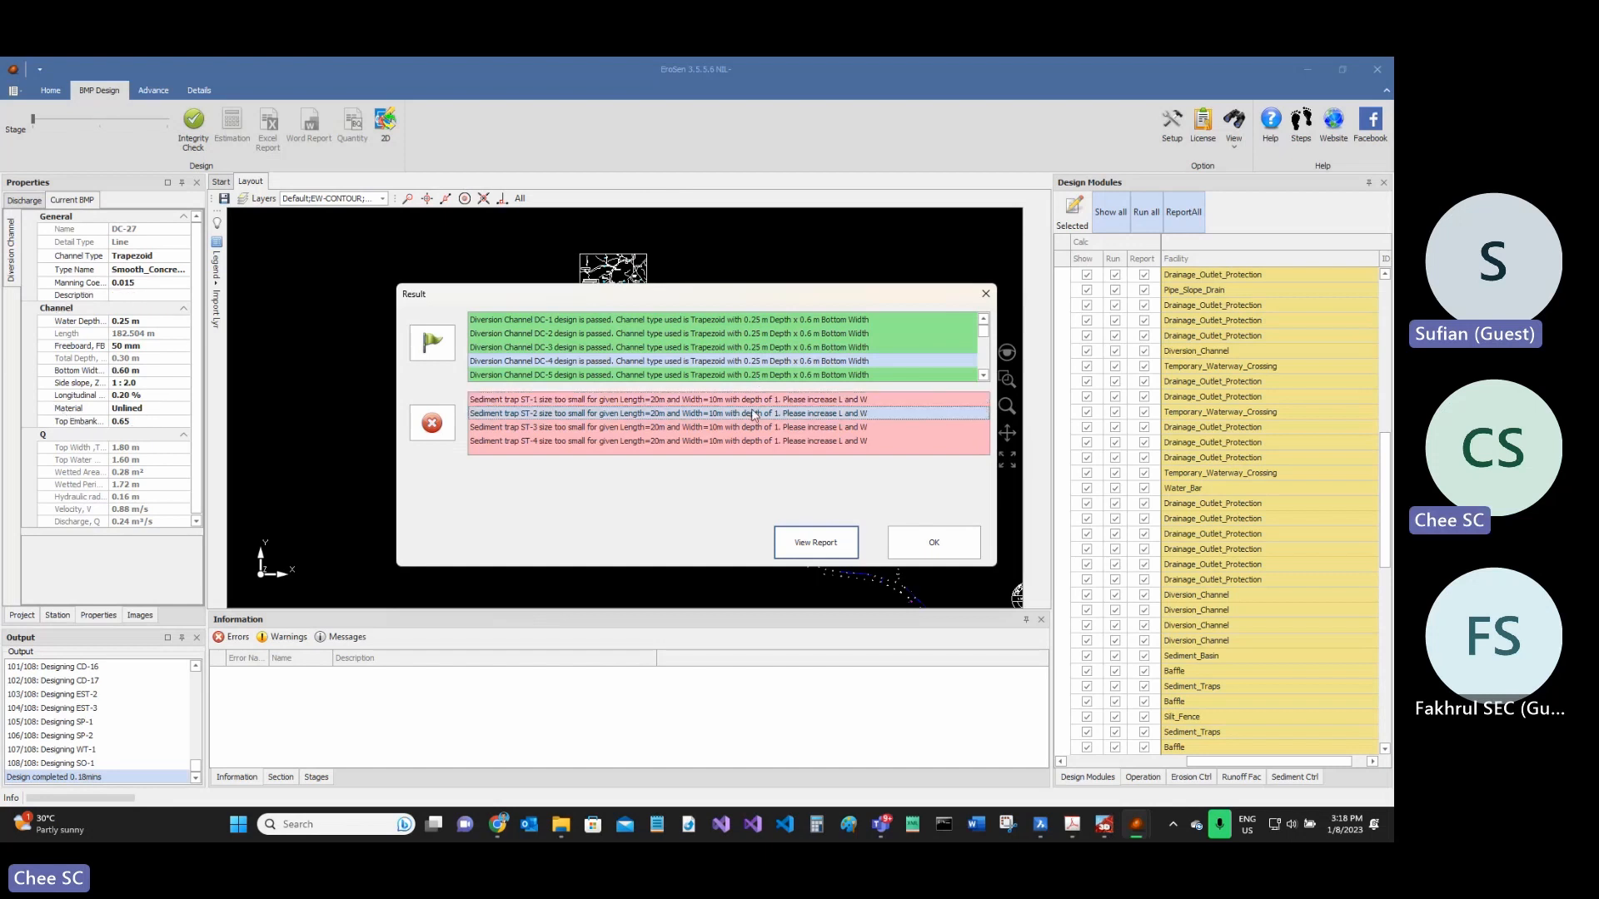
pyautogui.press('ctrl')
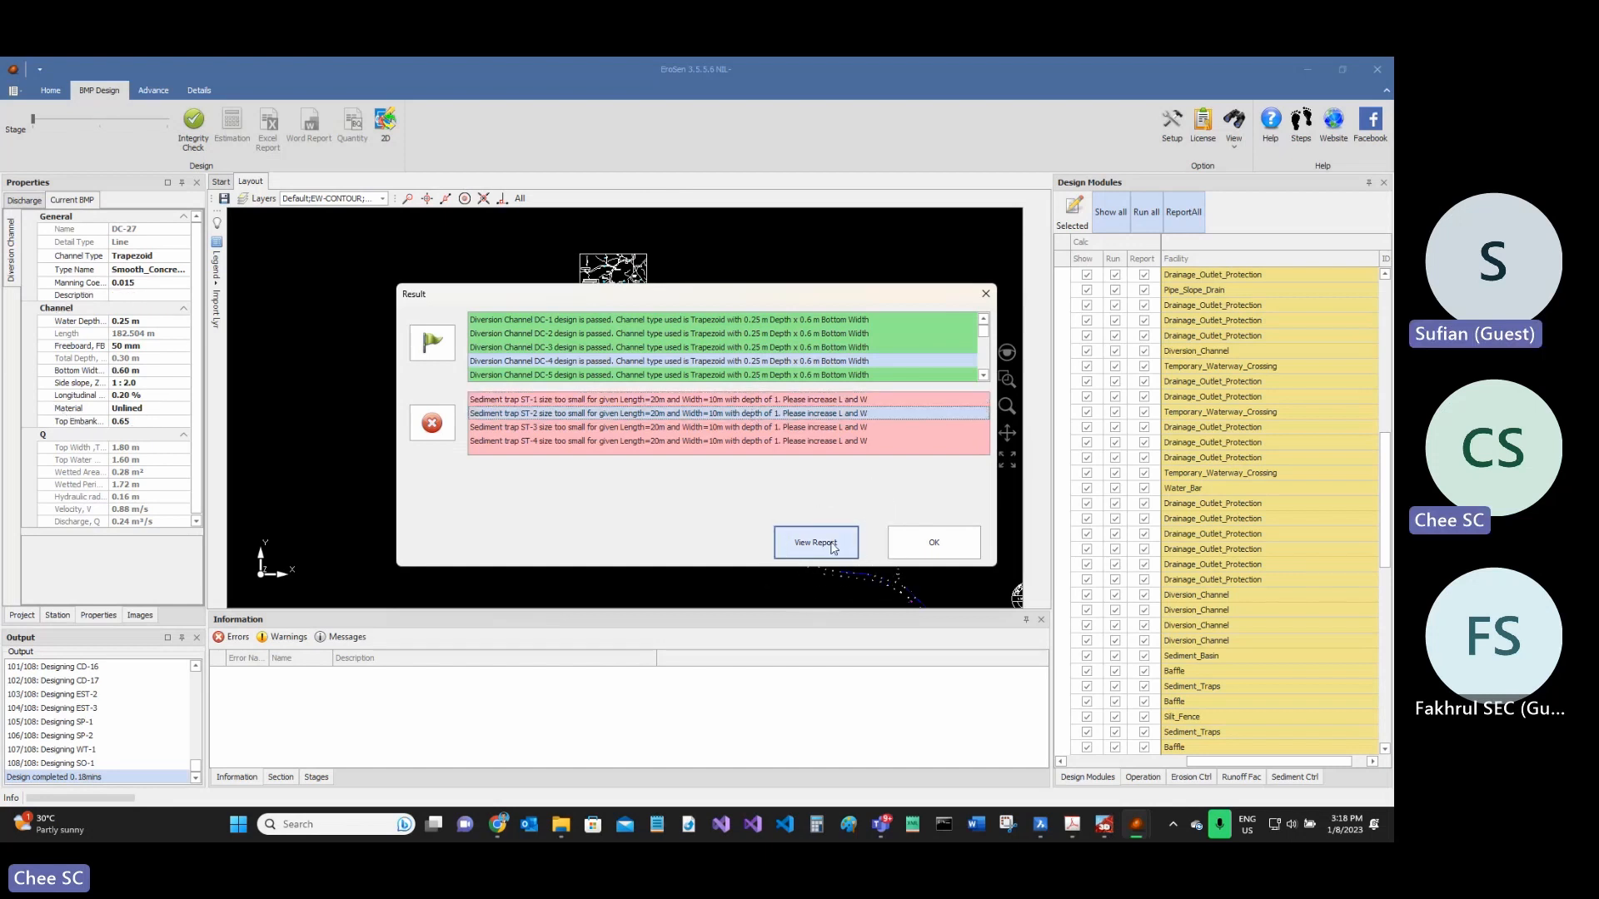
# - Open the calculation report and examine the project summary and its table of BMP types, numbers and quantities
pyautogui.click(833, 547)
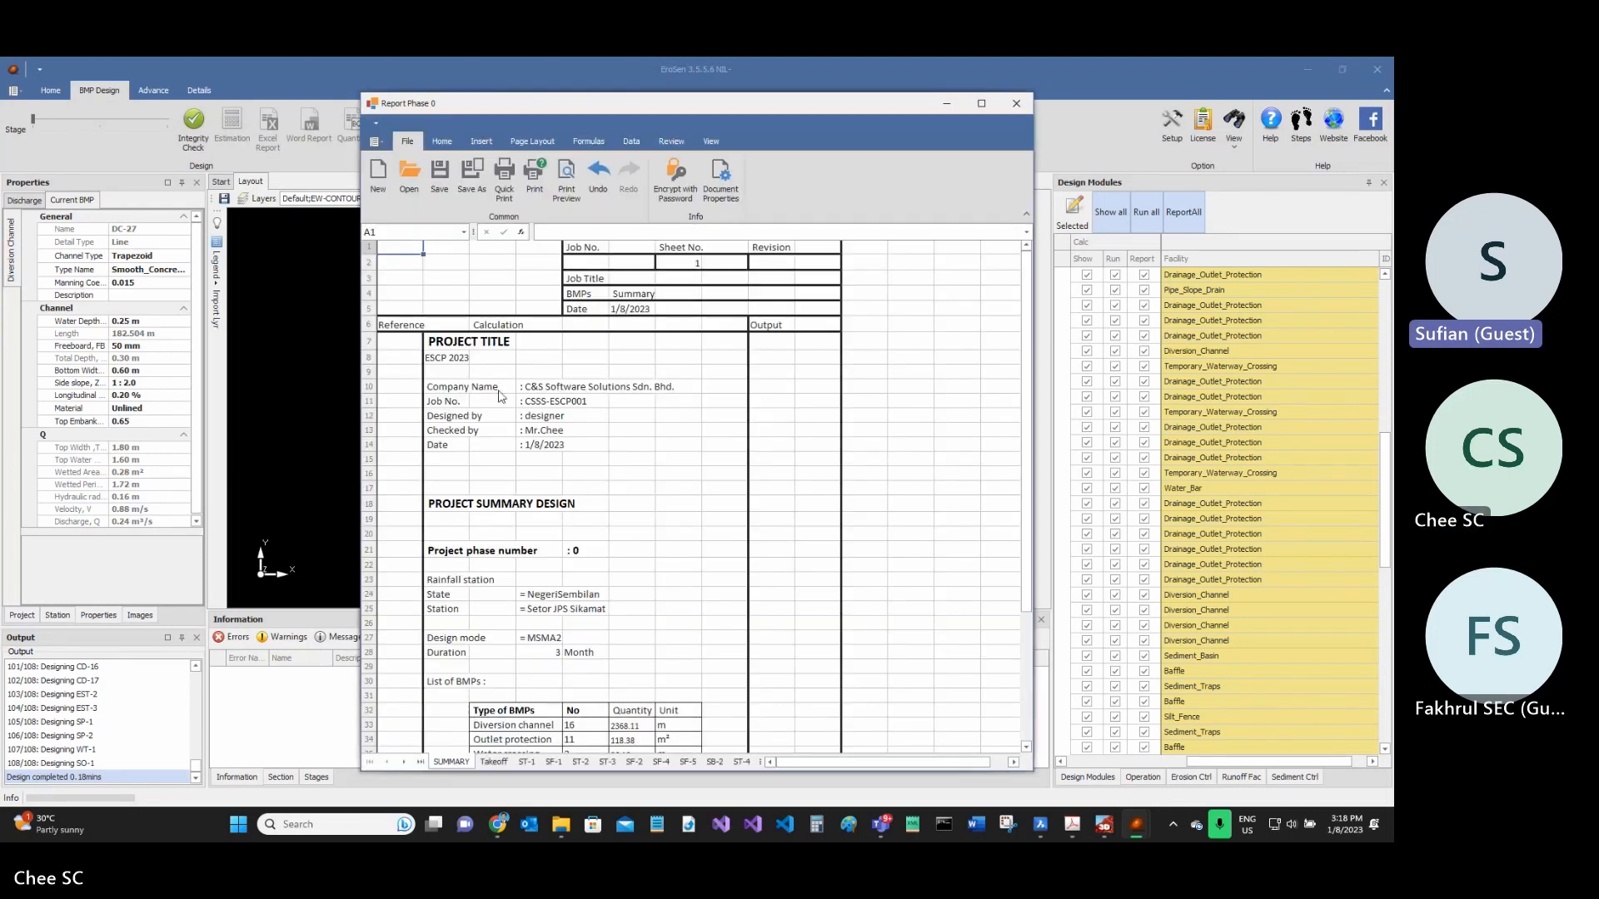
pyautogui.click(499, 397)
pyautogui.scroll(-6, 537, 344)
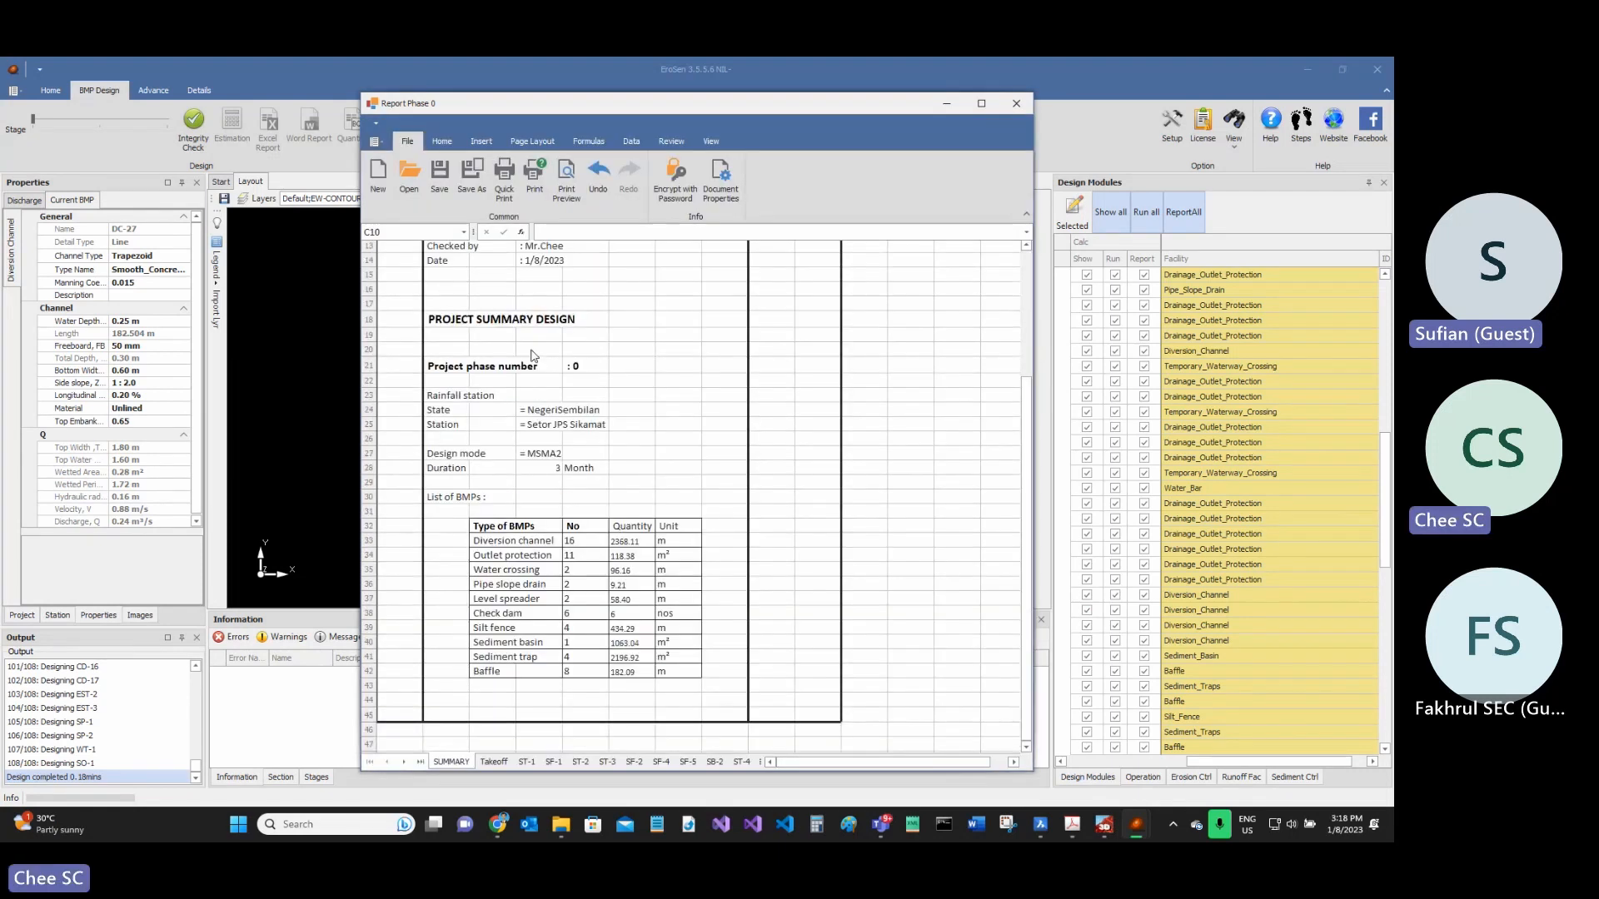
pyautogui.click(487, 439)
pyautogui.moveTo(486, 439); pyautogui.dragTo(696, 583)
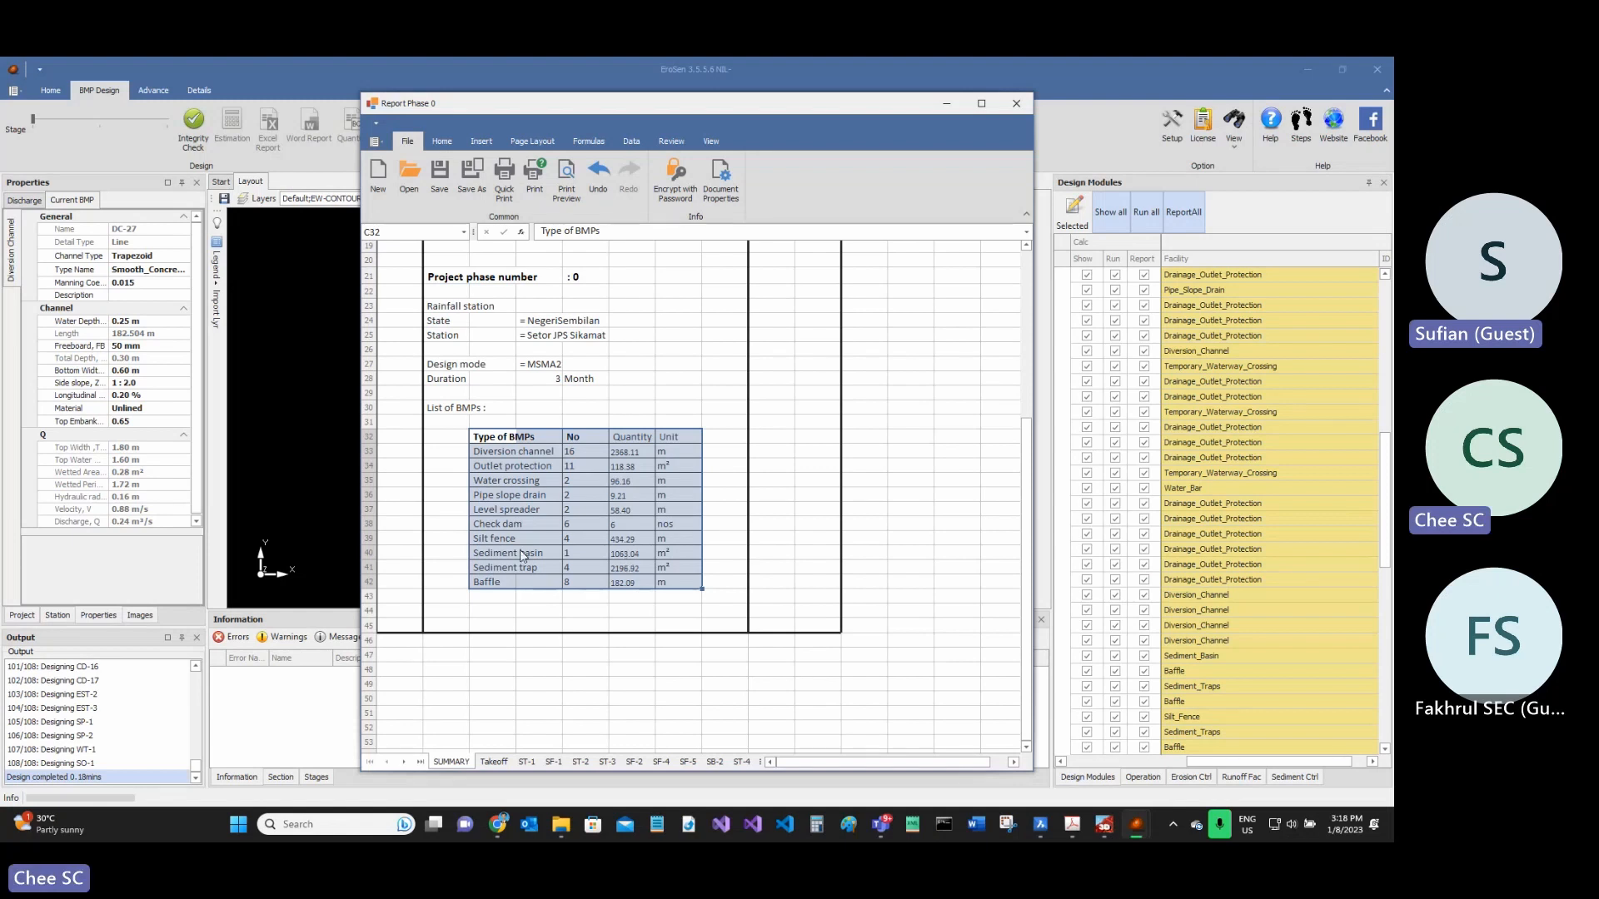
pyautogui.click(512, 498)
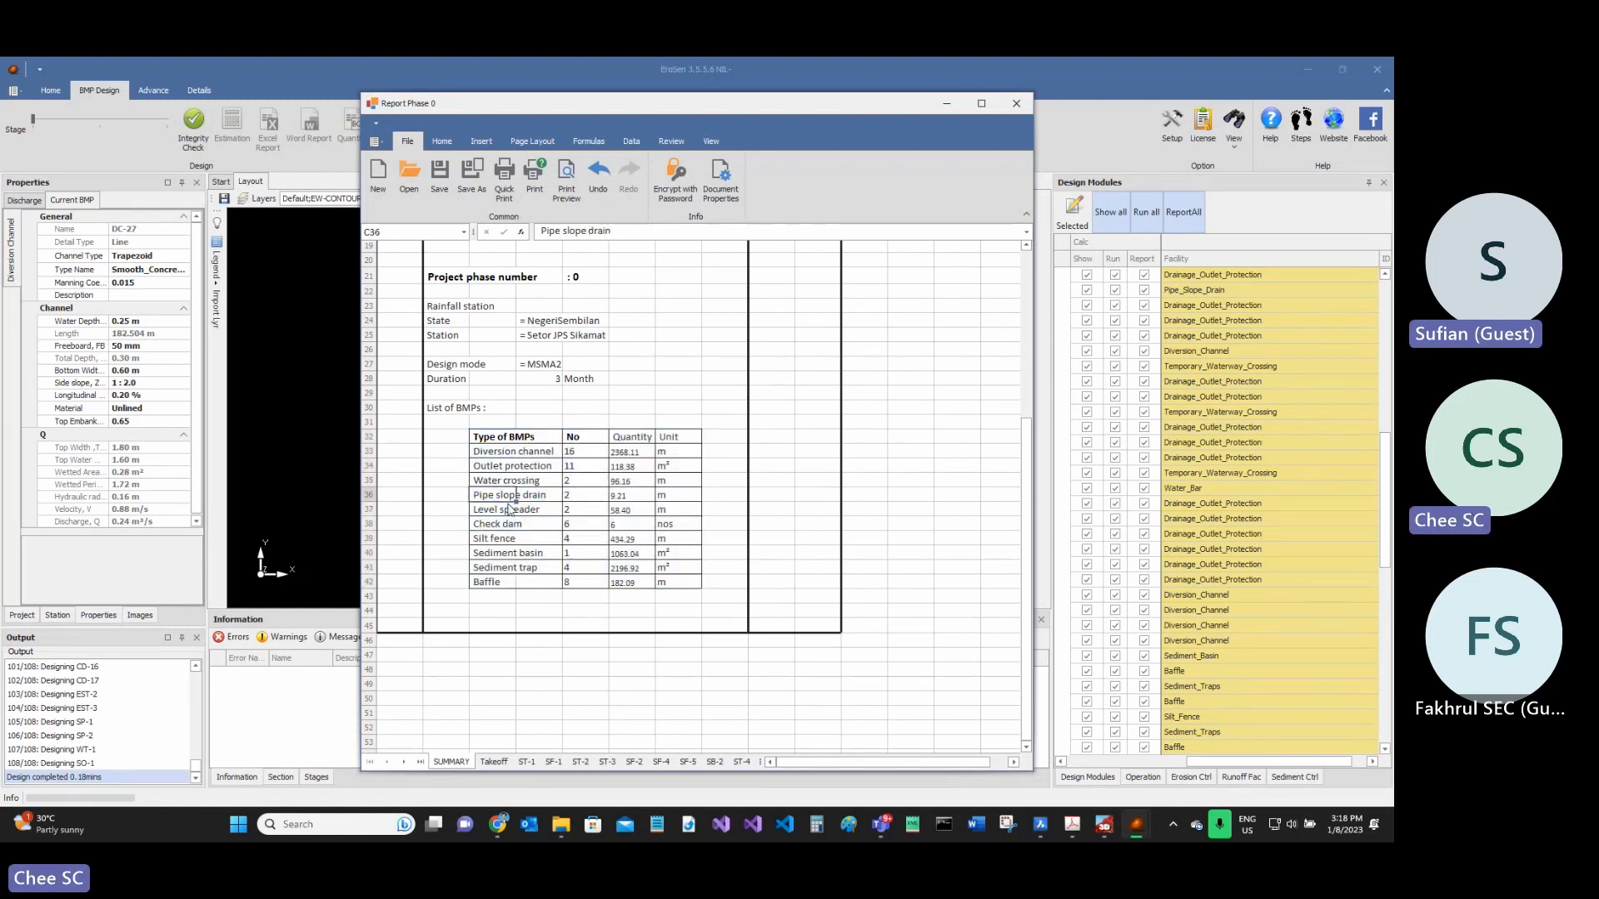
# - Examine the BMP rows of the summary sheet's list, from diversion channel down to baffle
pyautogui.press('Down')
pyautogui.press('Down')
pyautogui.press('Down')
pyautogui.click(510, 456)
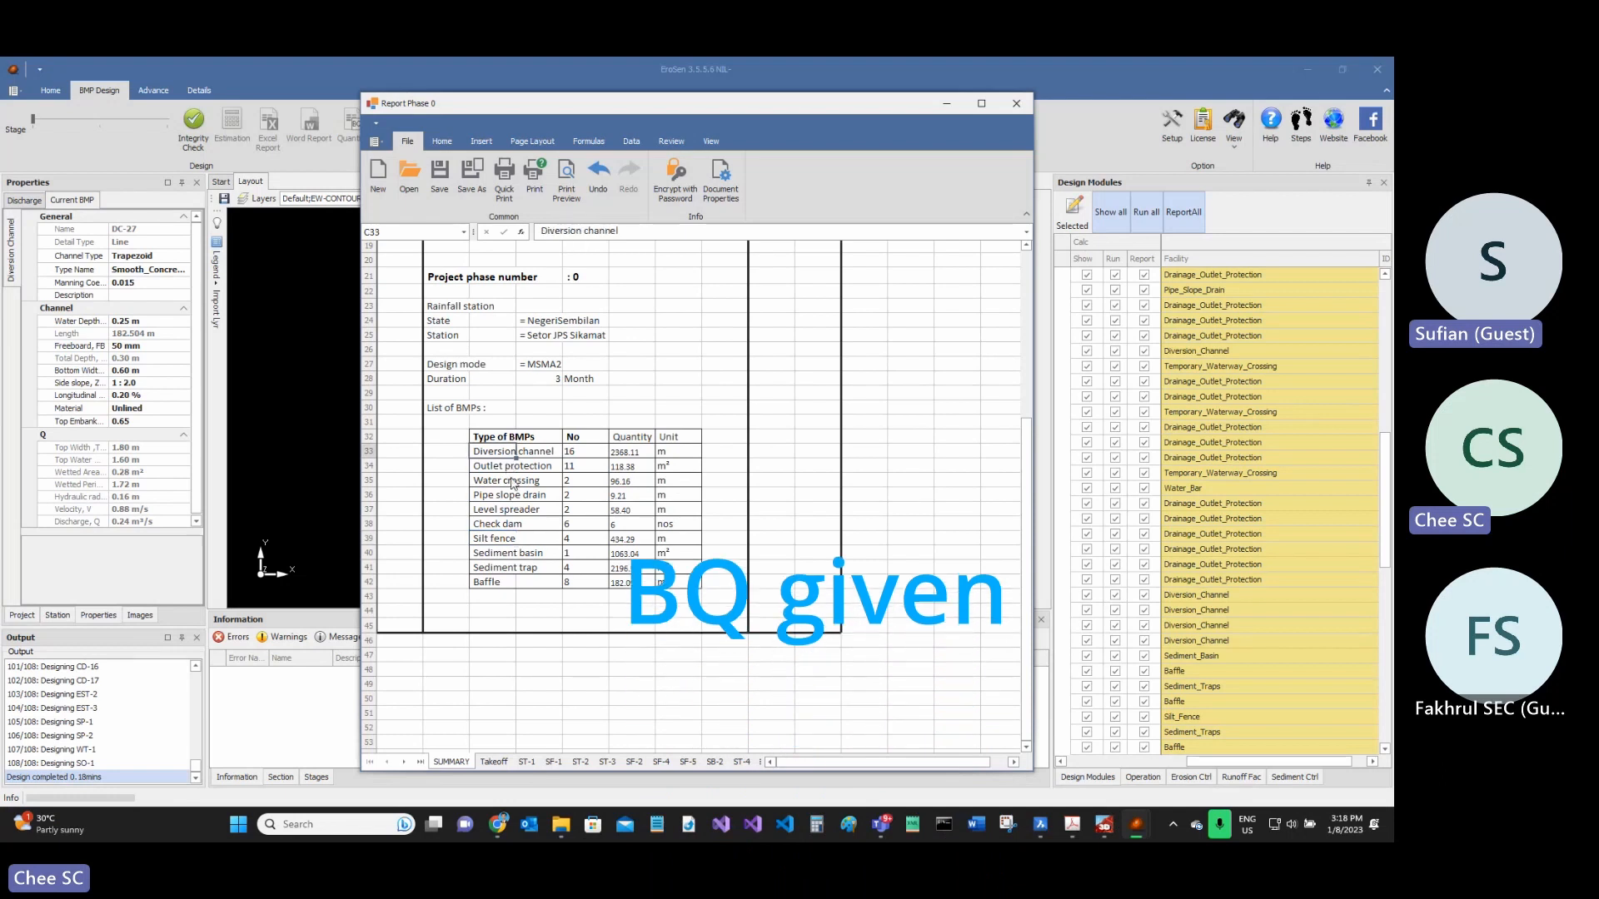
pyautogui.scroll(-2, 581, 389)
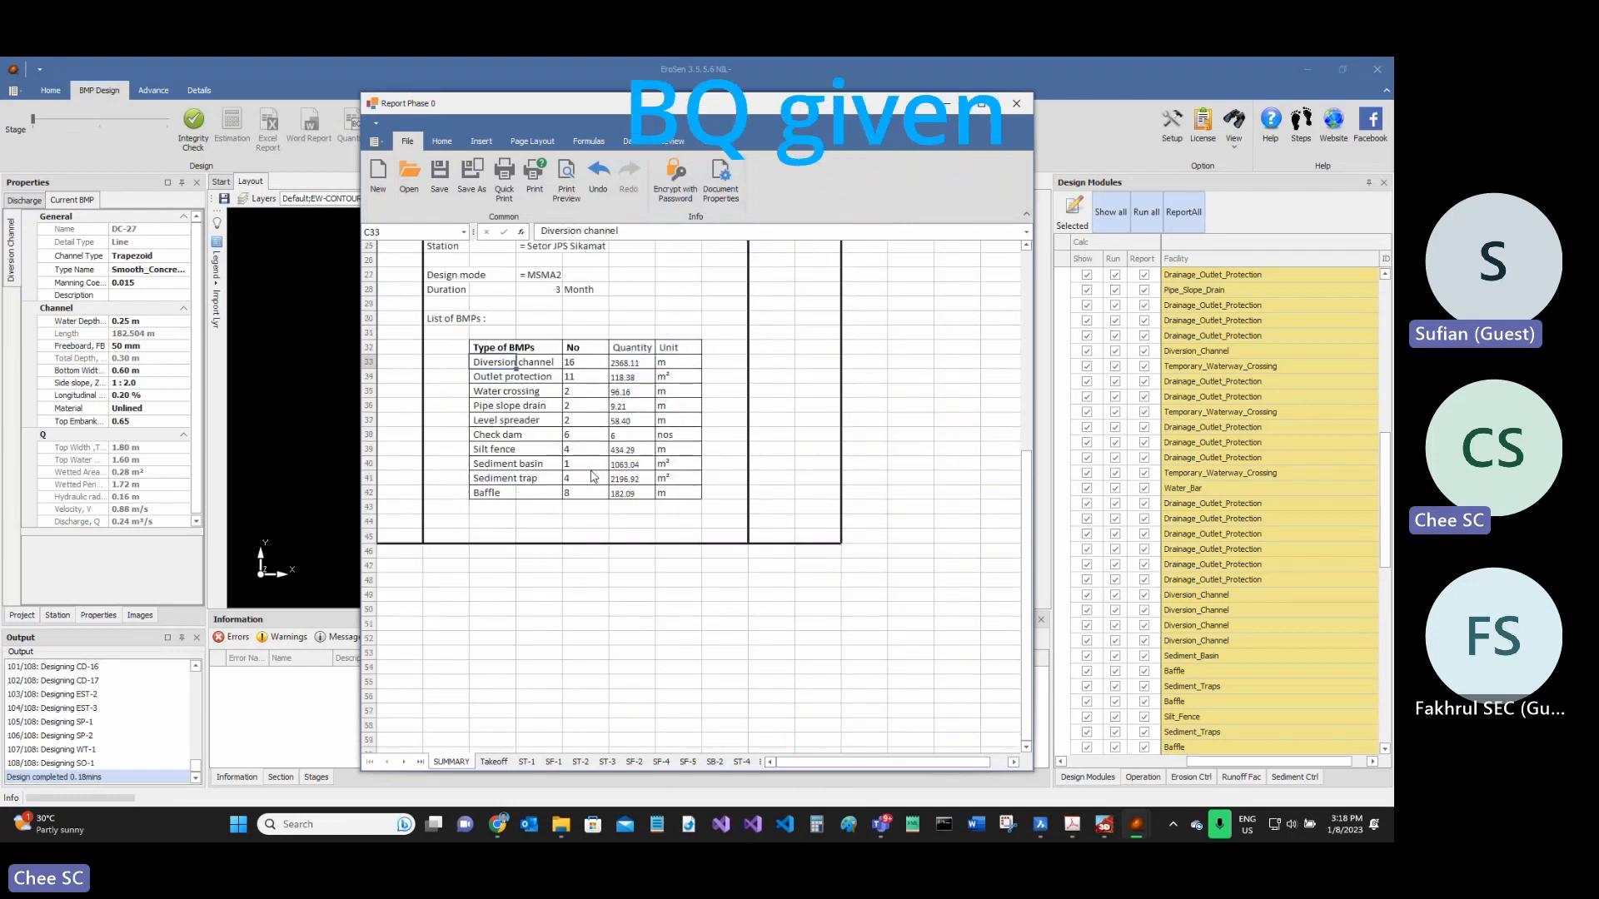
# - Open the Takeoff sheet and examine its quantities, units, the rates for all BMPs and the summary total cost
pyautogui.click(494, 762)
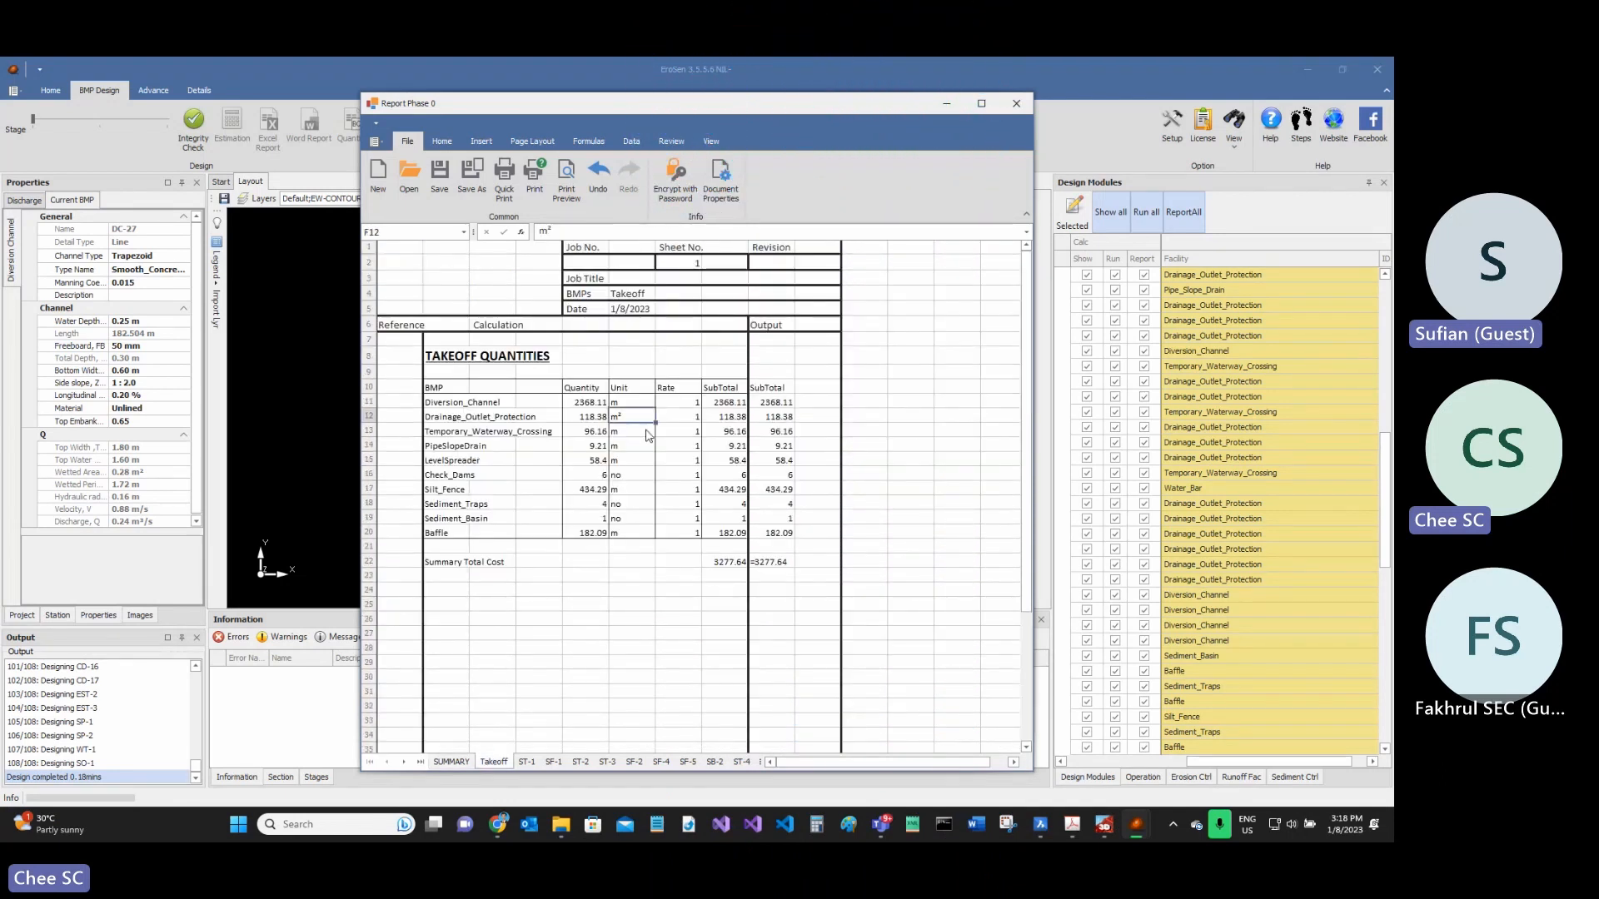
pyautogui.click(645, 534)
pyautogui.moveTo(679, 402); pyautogui.dragTo(683, 537)
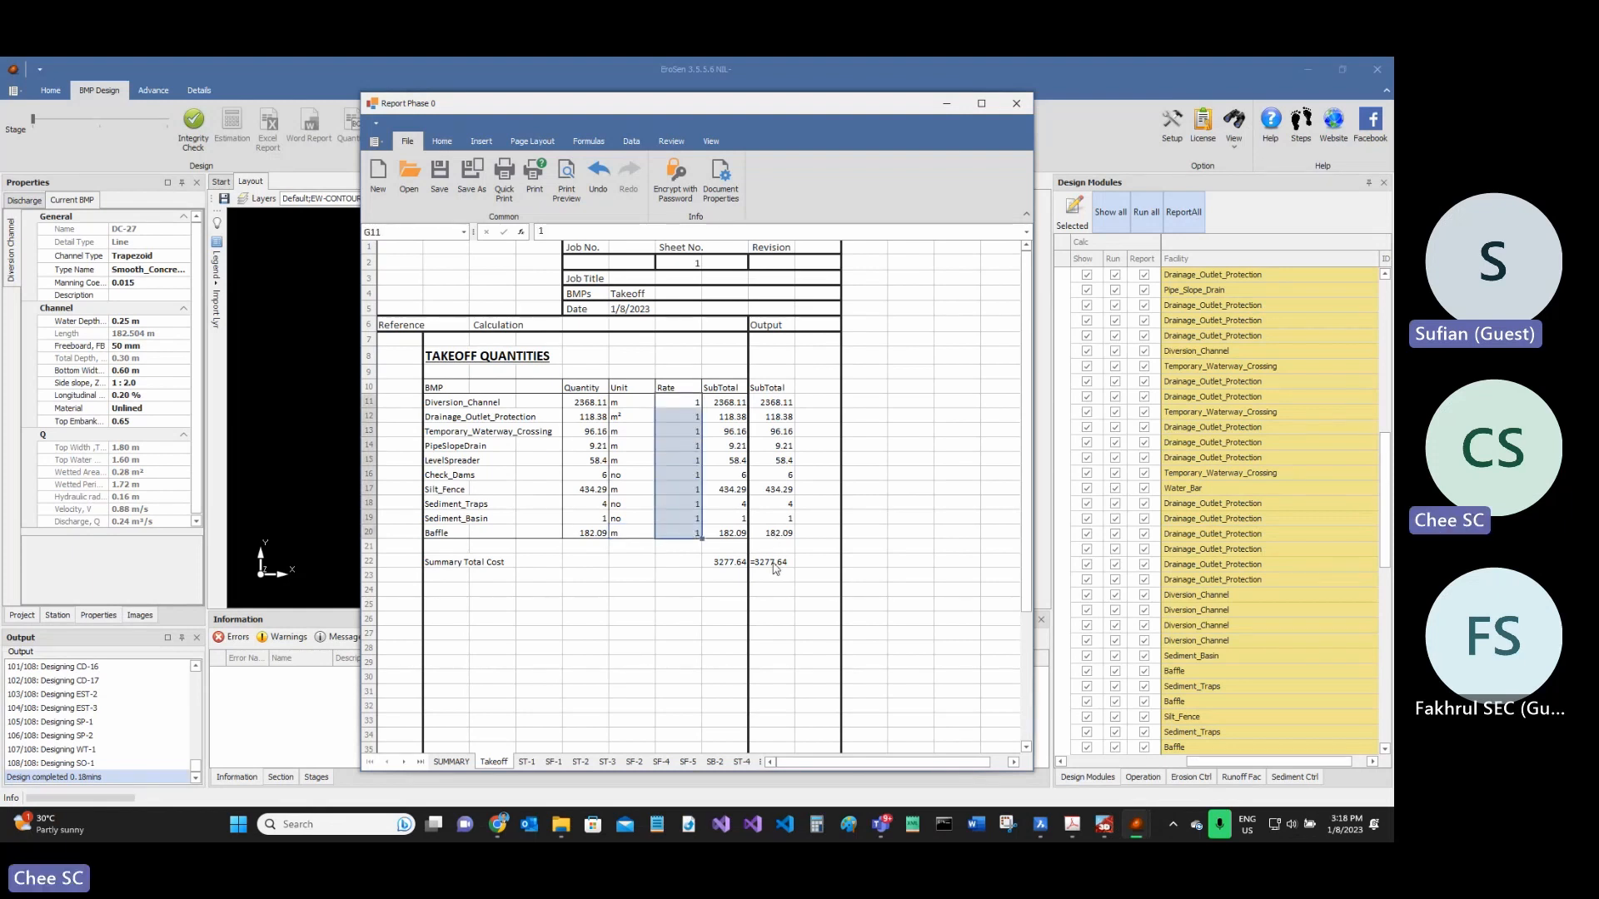
pyautogui.click(773, 551)
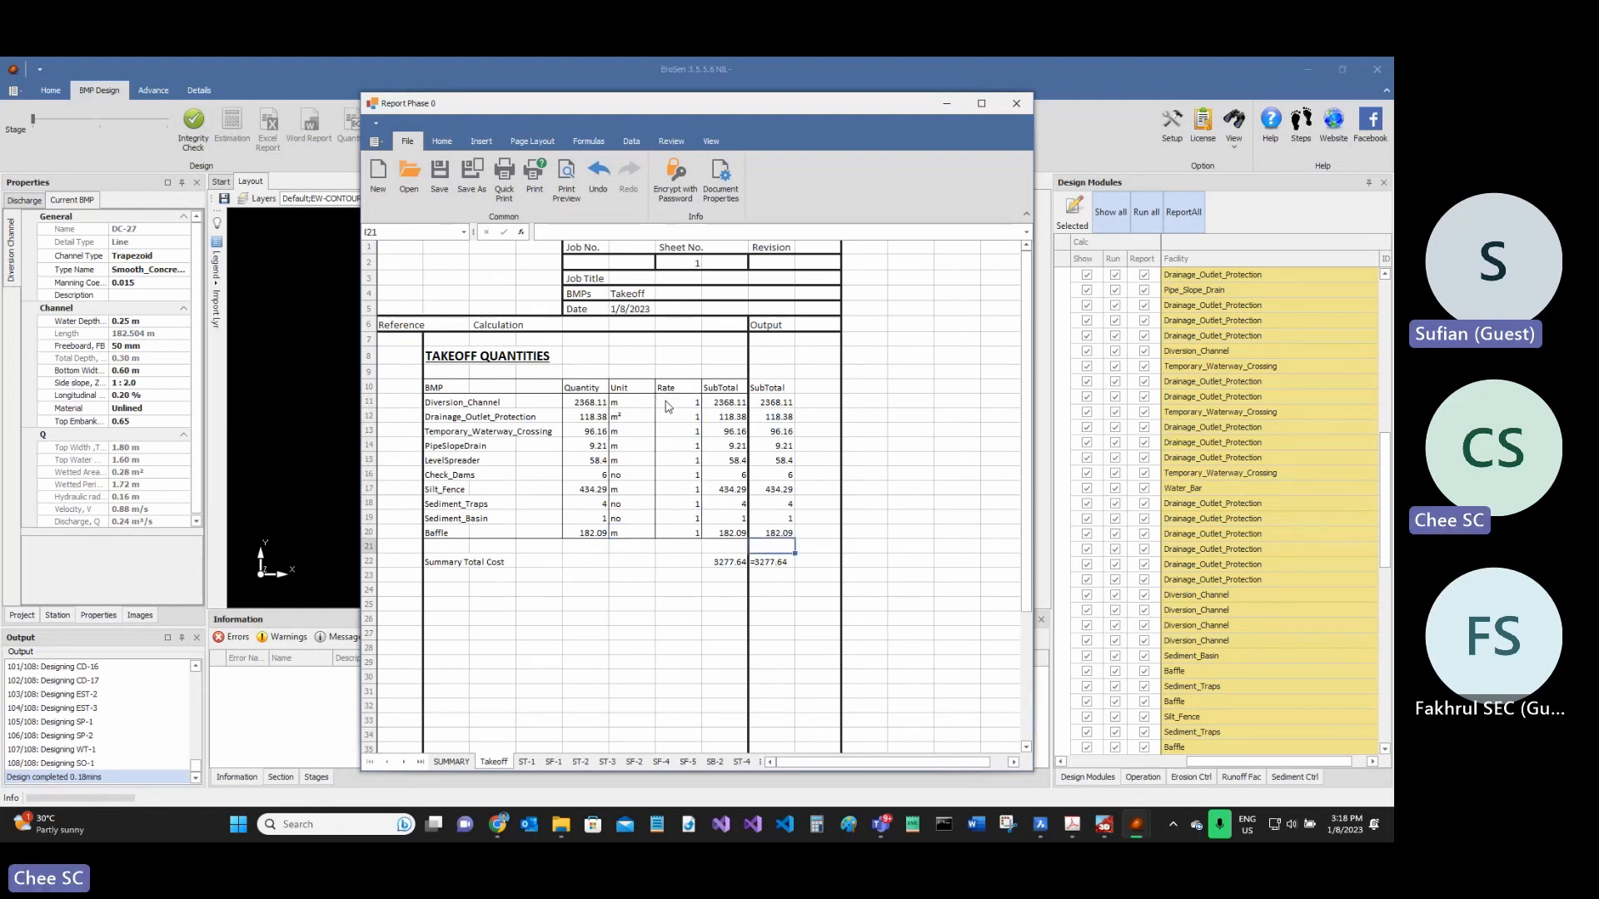
pyautogui.moveTo(667, 402); pyautogui.dragTo(665, 534)
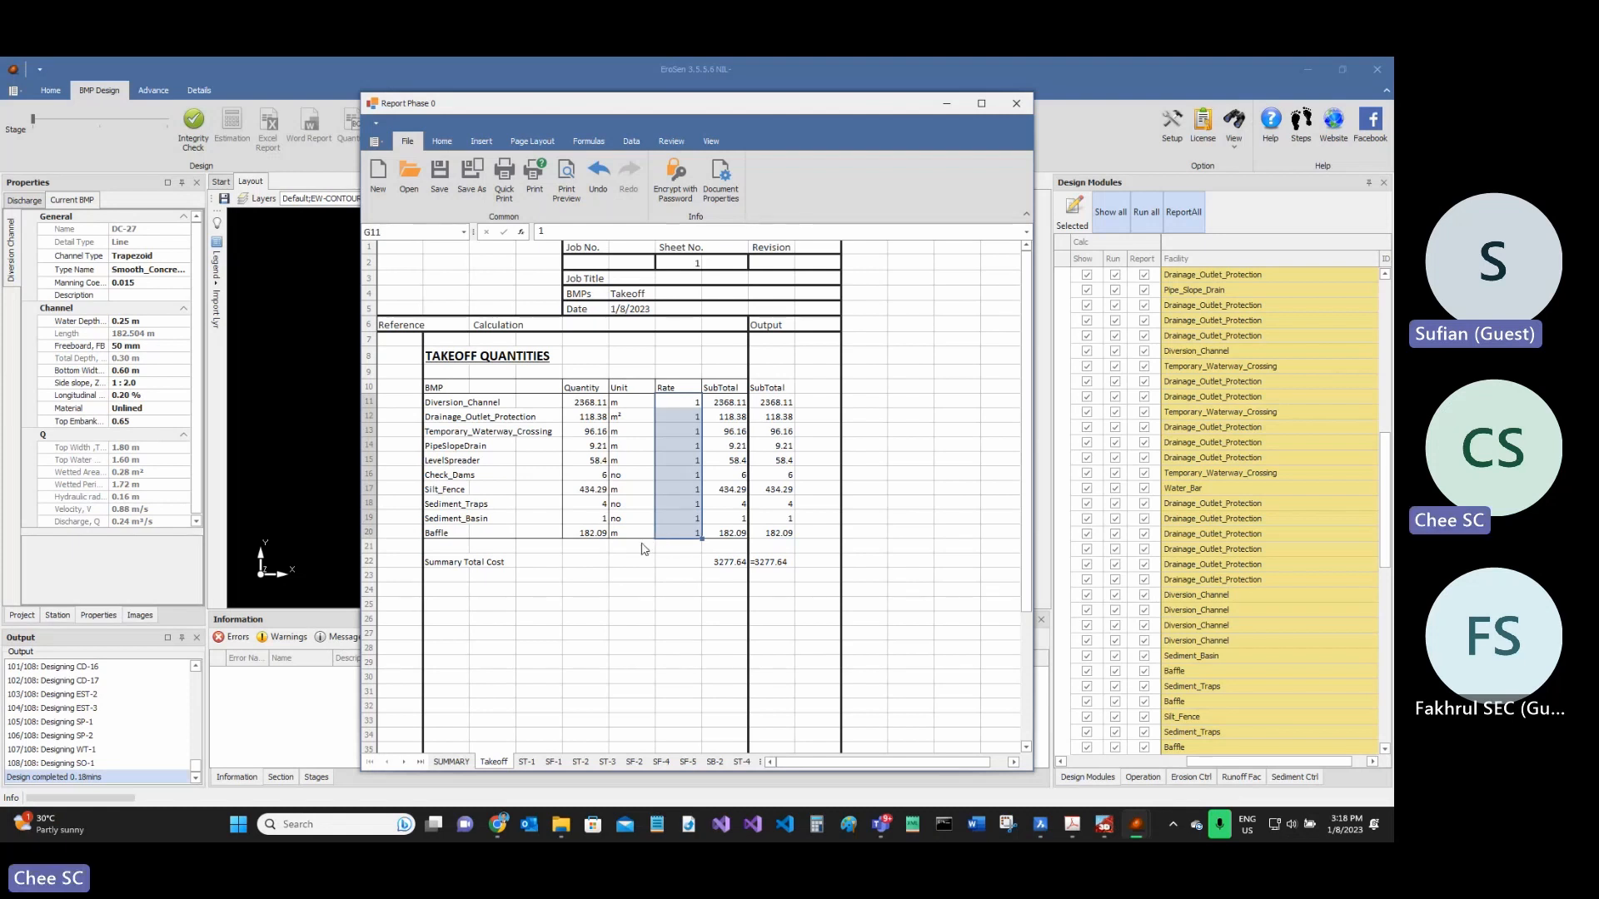
pyautogui.click(472, 179)
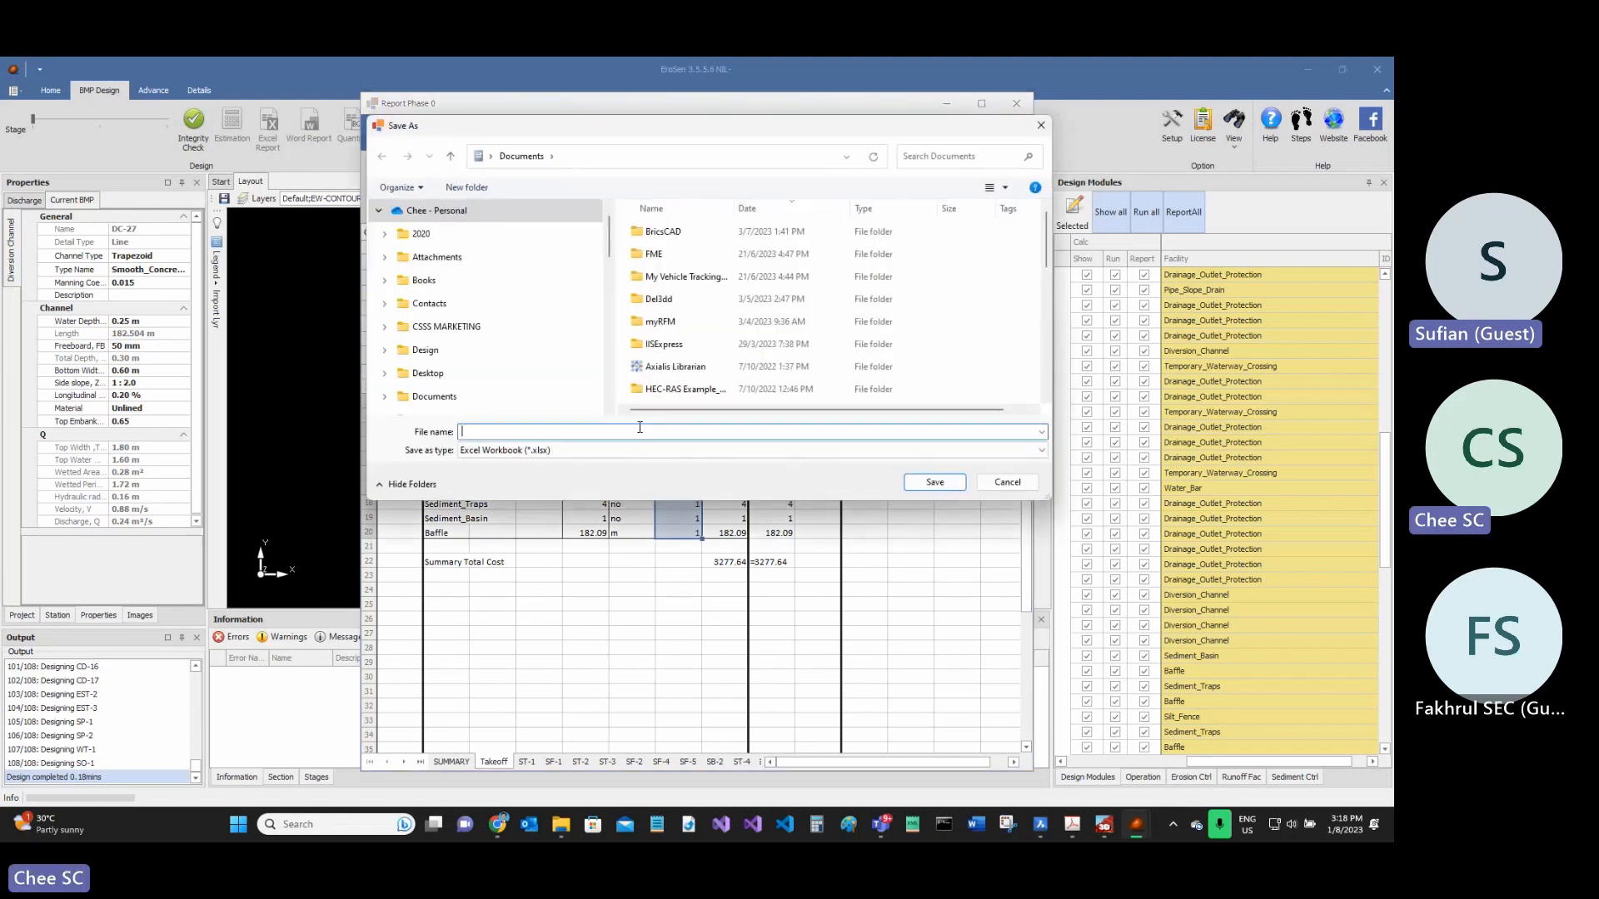
pyautogui.click(1005, 483)
pyautogui.click(603, 416)
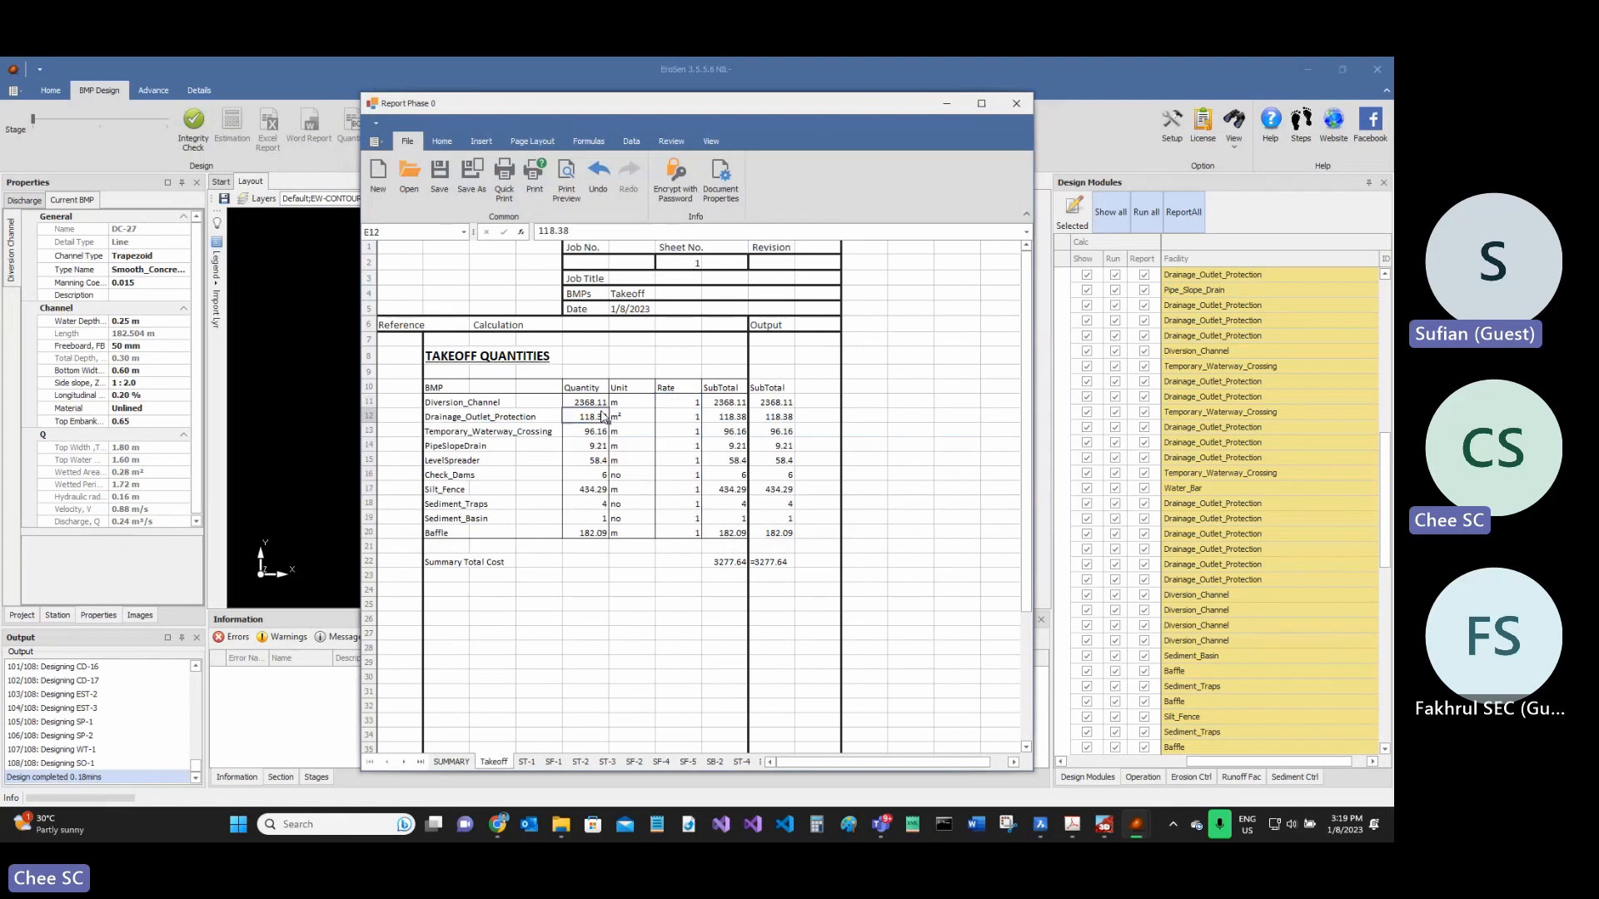
pyautogui.click(443, 142)
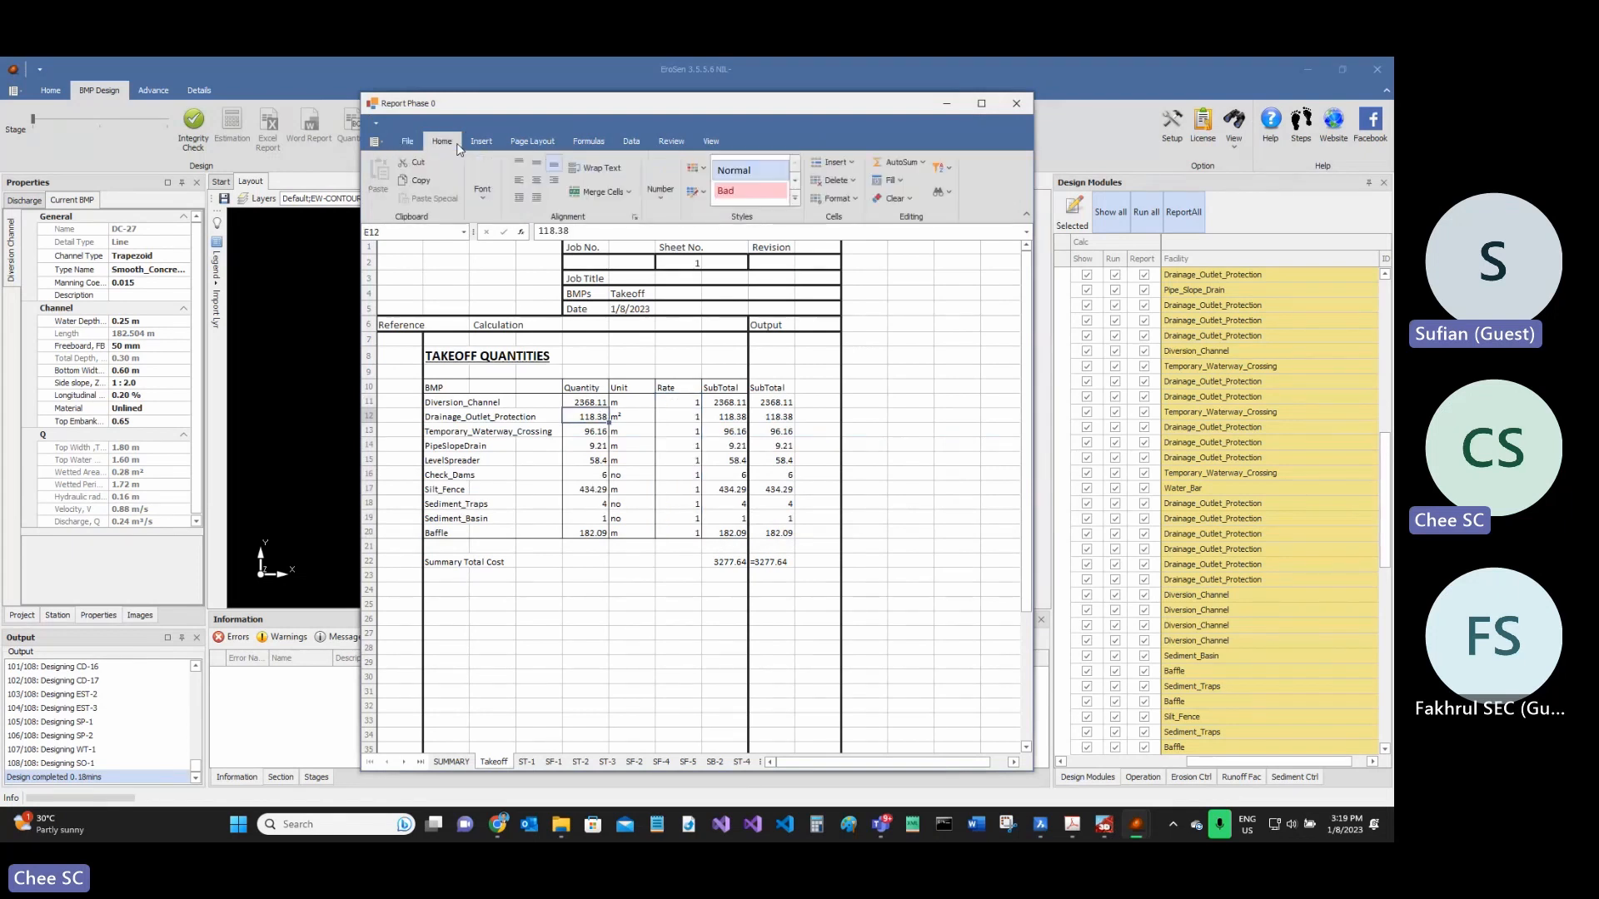
pyautogui.click(477, 147)
pyautogui.click(528, 144)
pyautogui.click(585, 145)
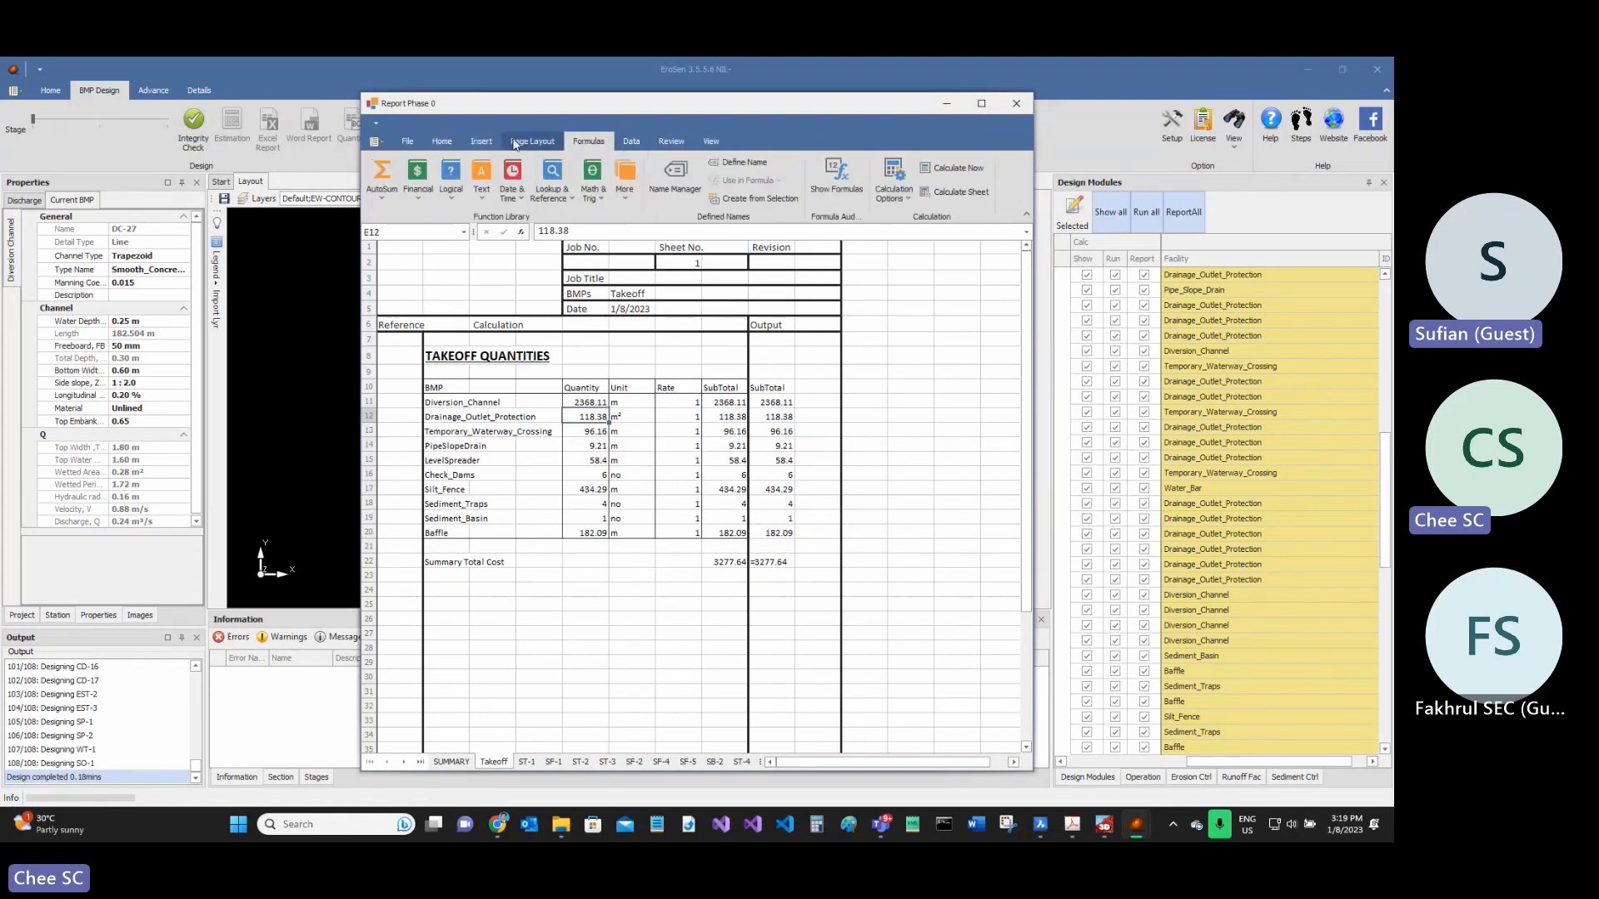
pyautogui.click(533, 145)
pyautogui.click(481, 142)
pyautogui.click(407, 142)
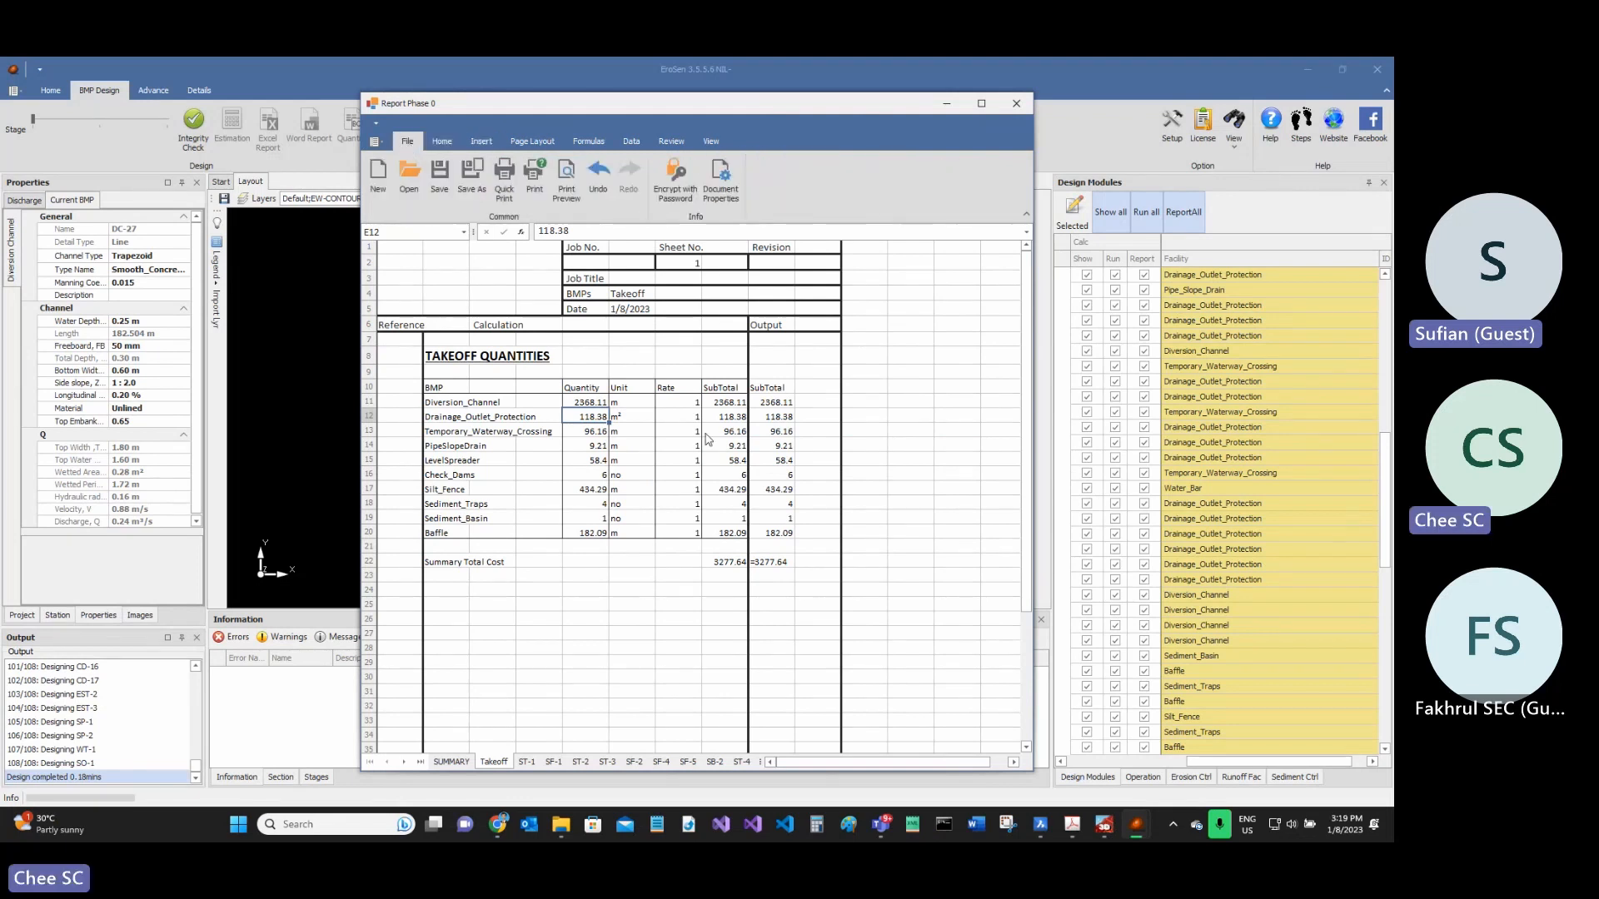
pyautogui.scroll(-2, 566, 731)
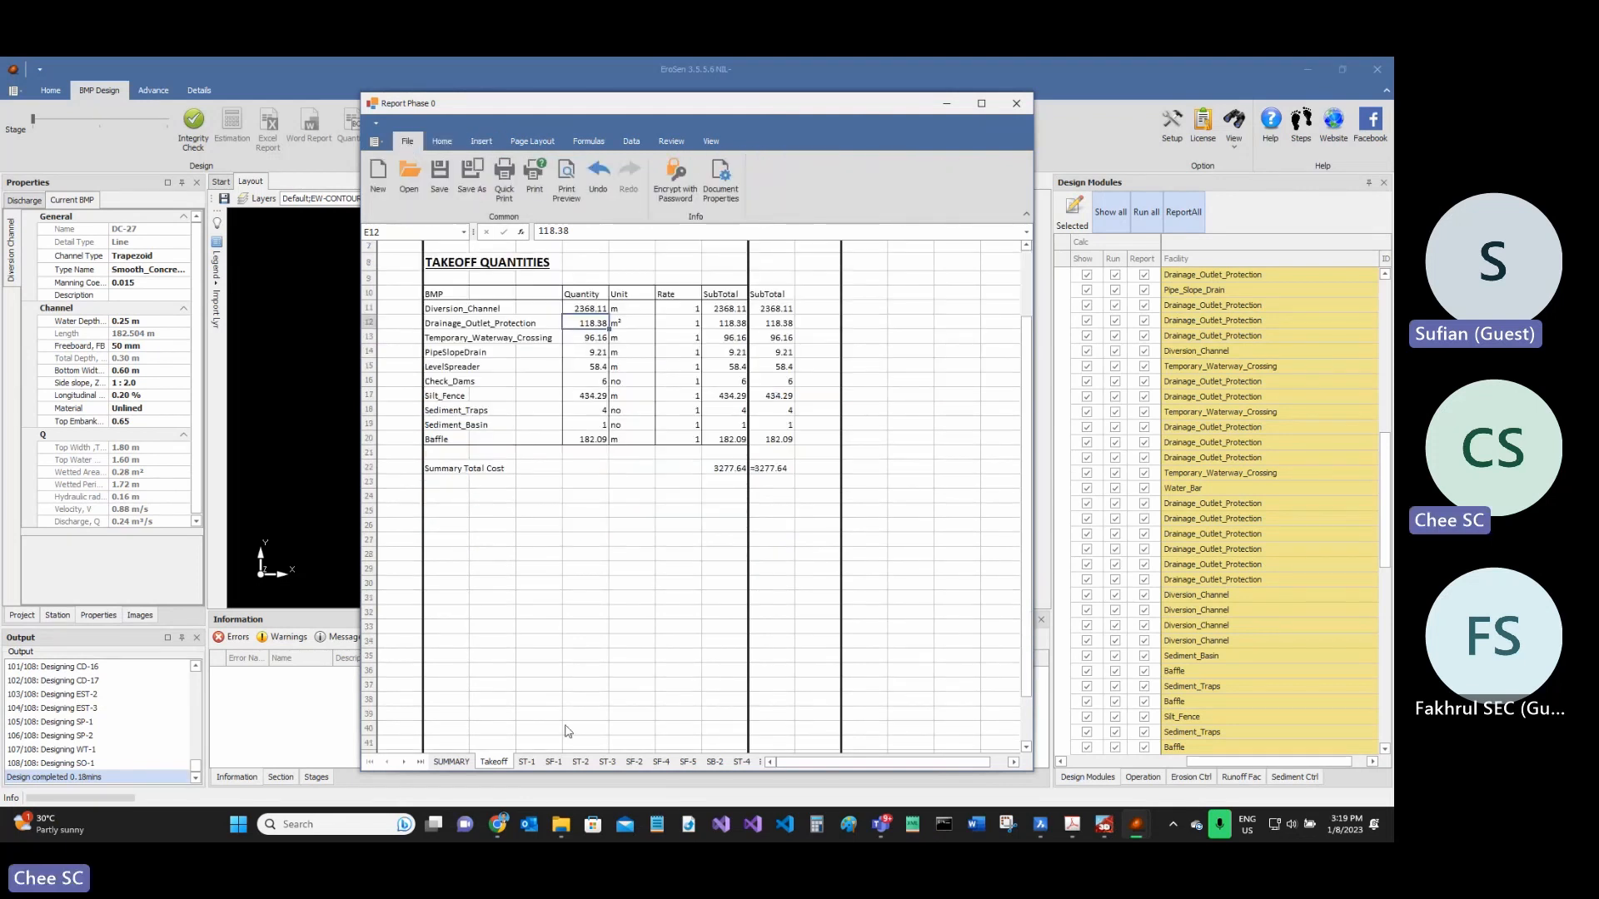
# - Open the ST-1 sheet and review the sediment trap's design data, rainfall intensity, design flow and basin dimension calculations
pyautogui.click(527, 763)
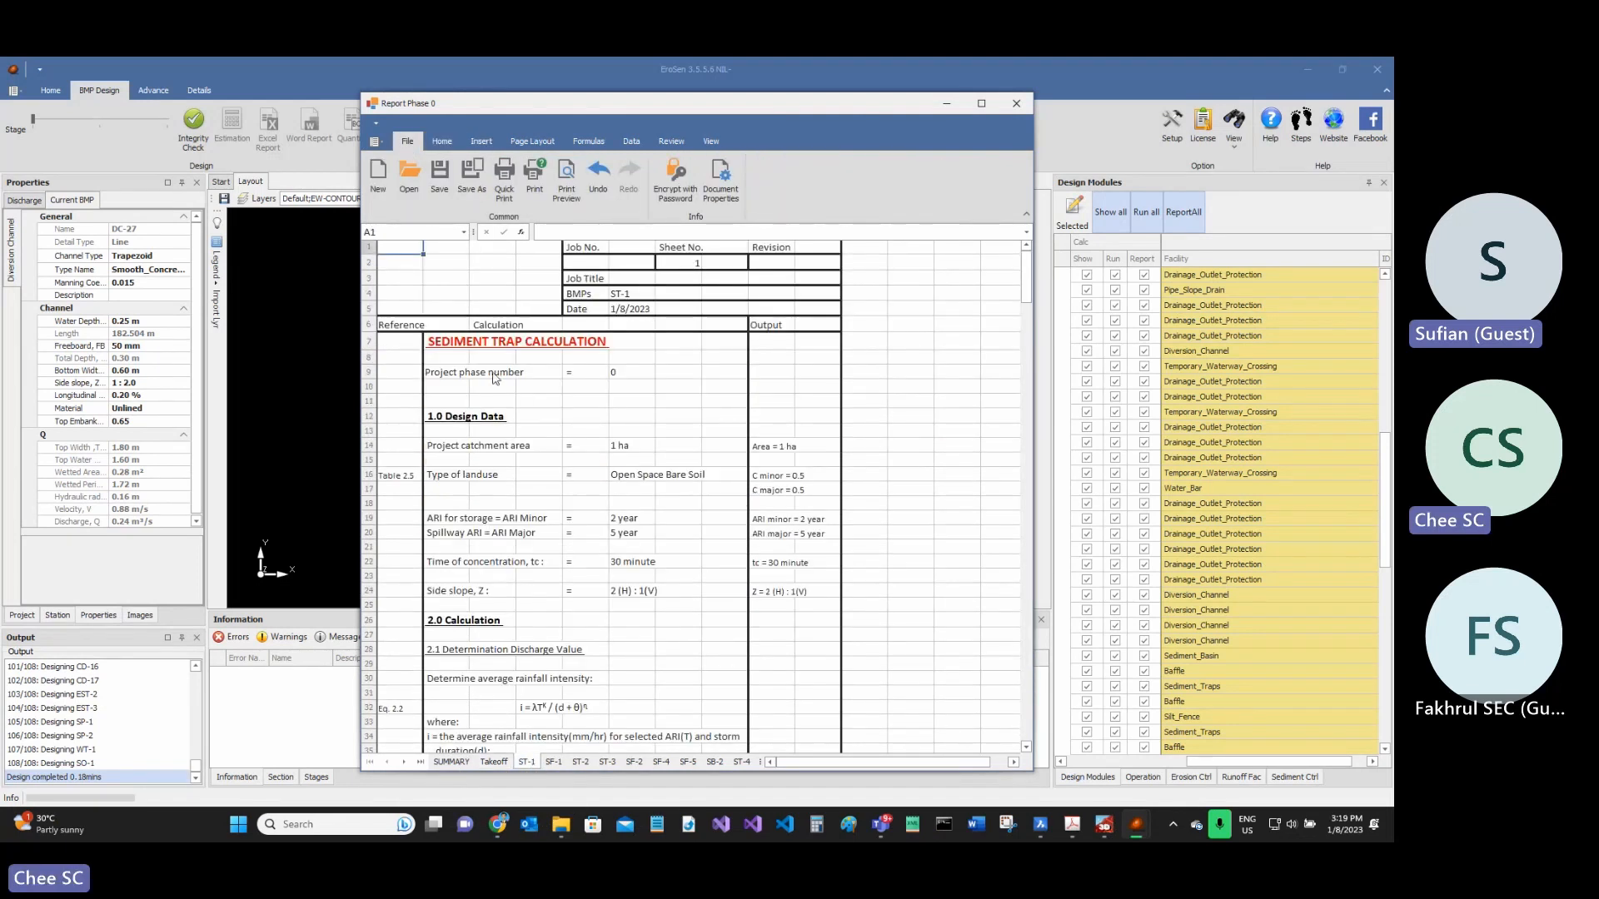
pyautogui.click(455, 343)
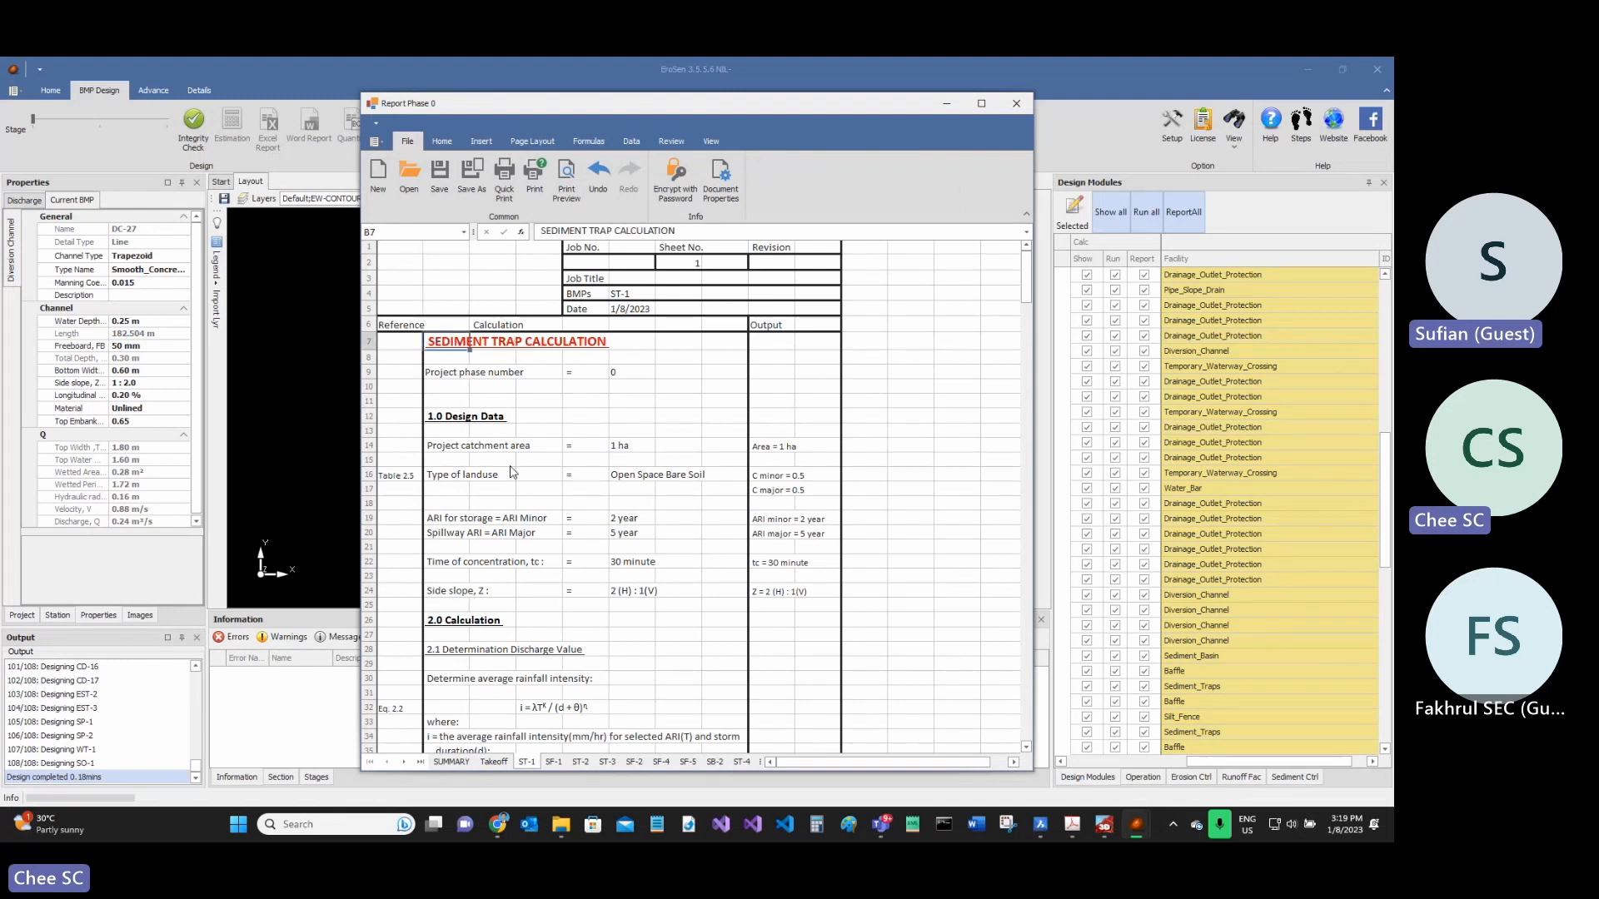
pyautogui.scroll(-2, 561, 581)
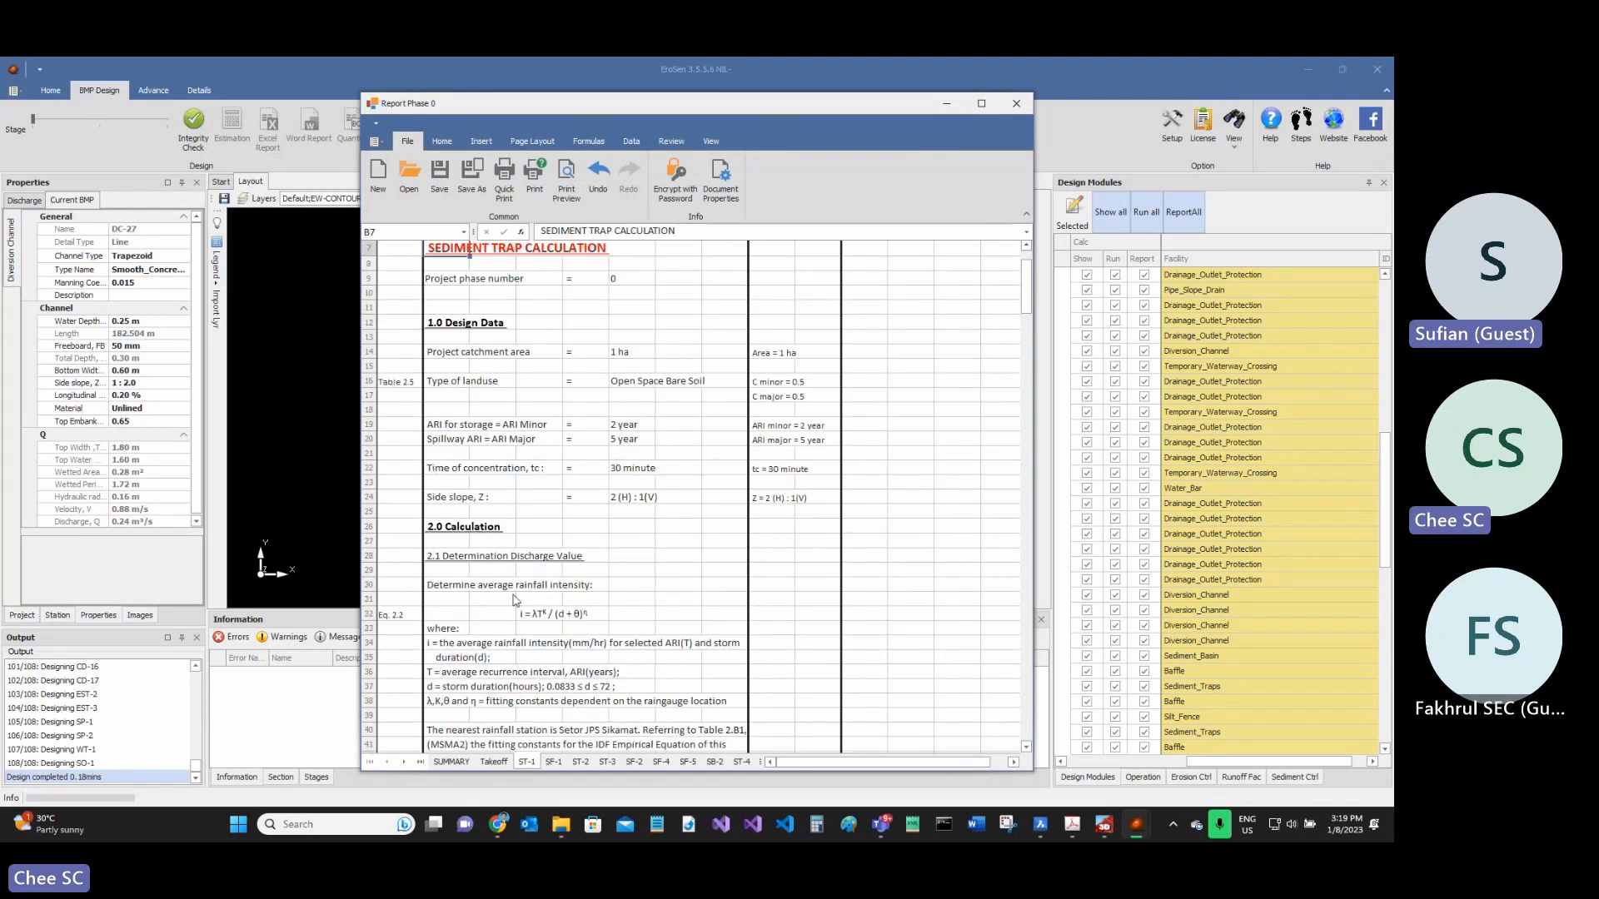
pyautogui.scroll(-12, 515, 599)
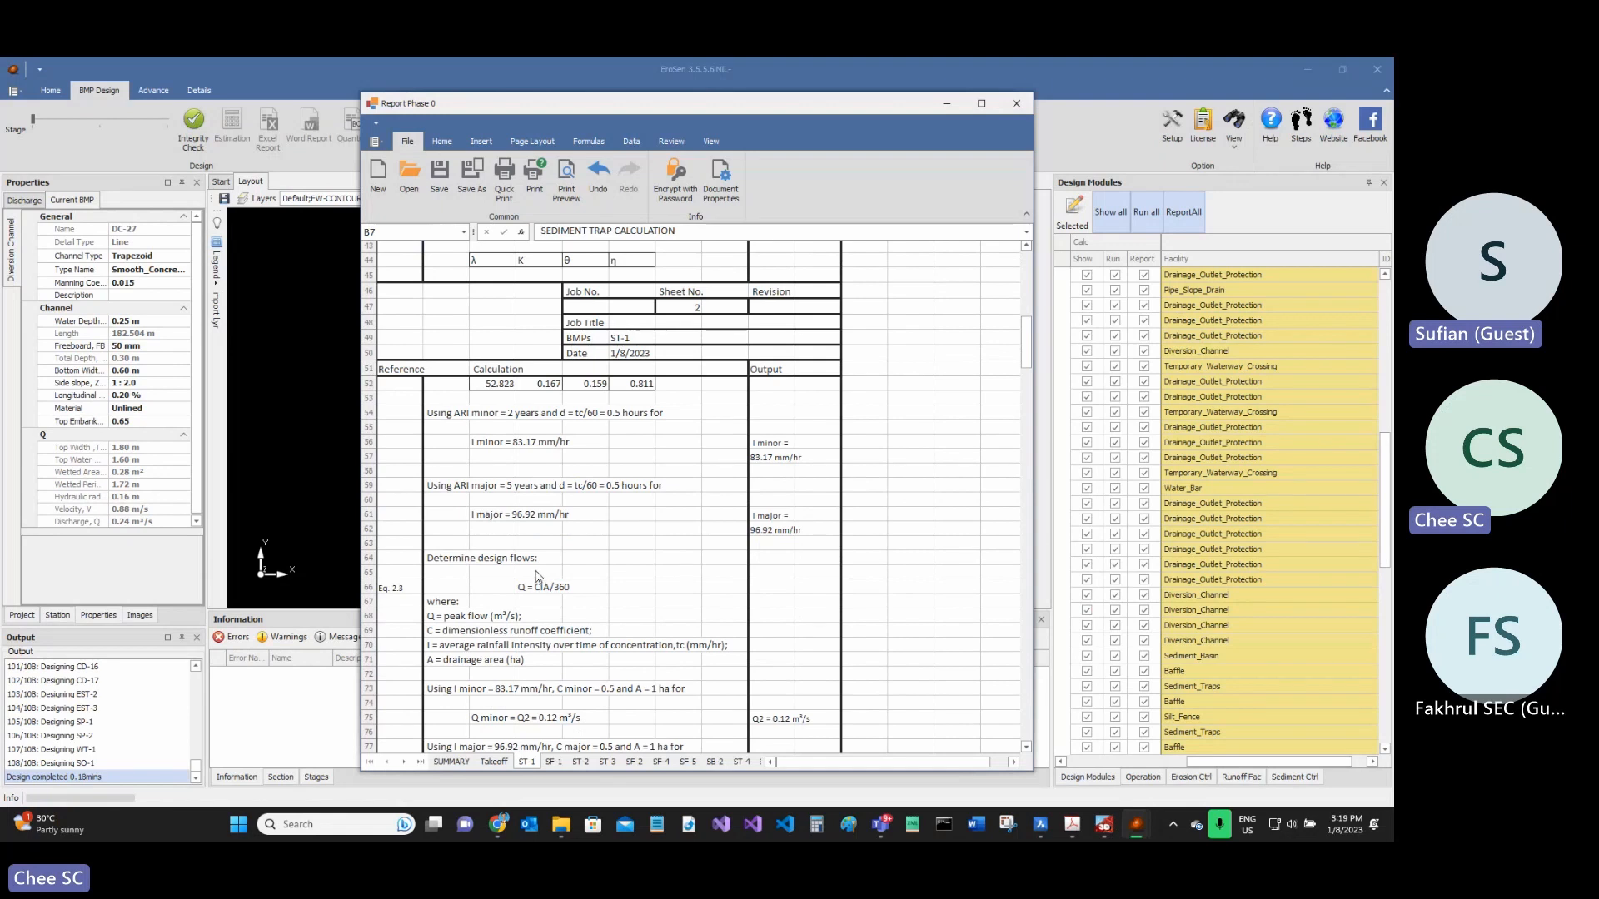
pyautogui.scroll(-4, 537, 577)
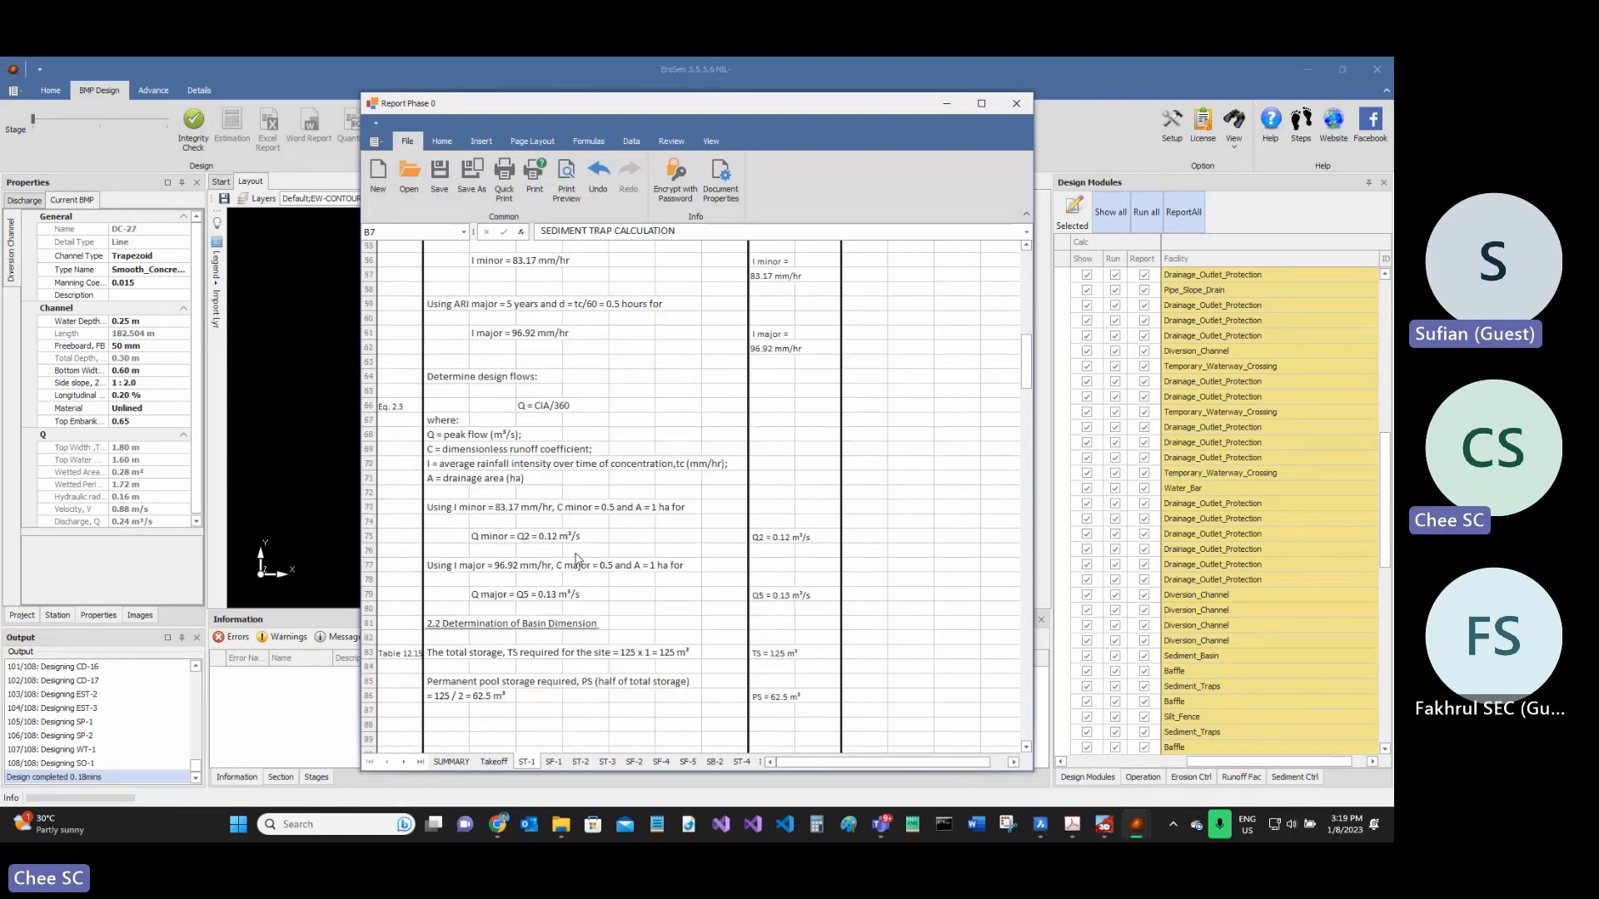
pyautogui.scroll(15, 554, 764)
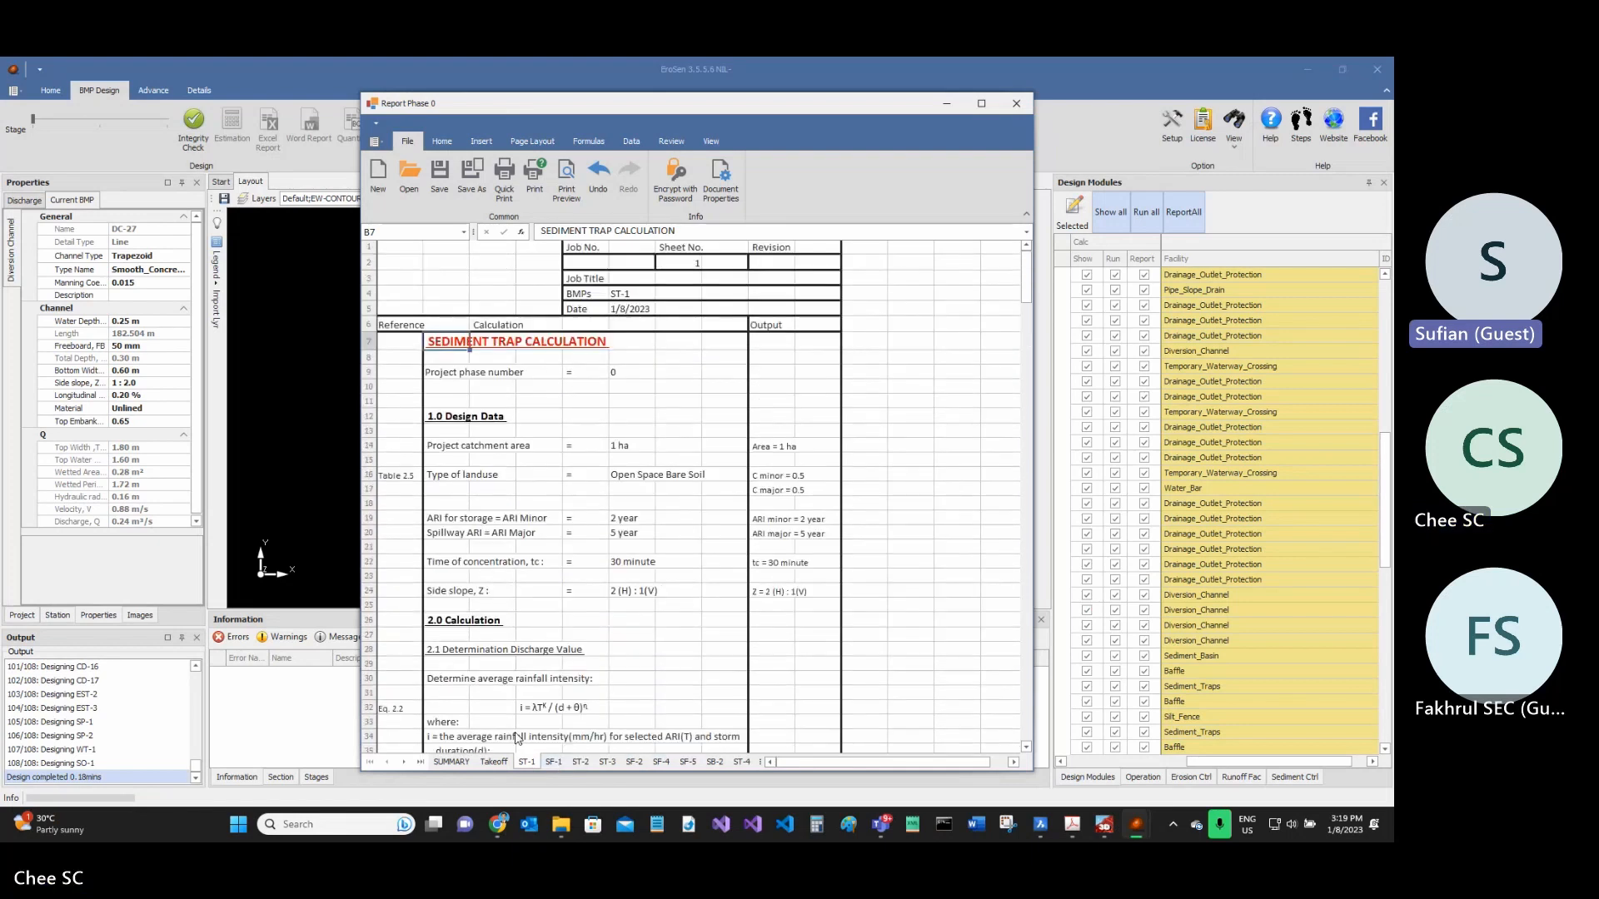
# - Open the SF-1 sheet and review the silt fence calculation through to its typical cross section drawing
pyautogui.click(553, 762)
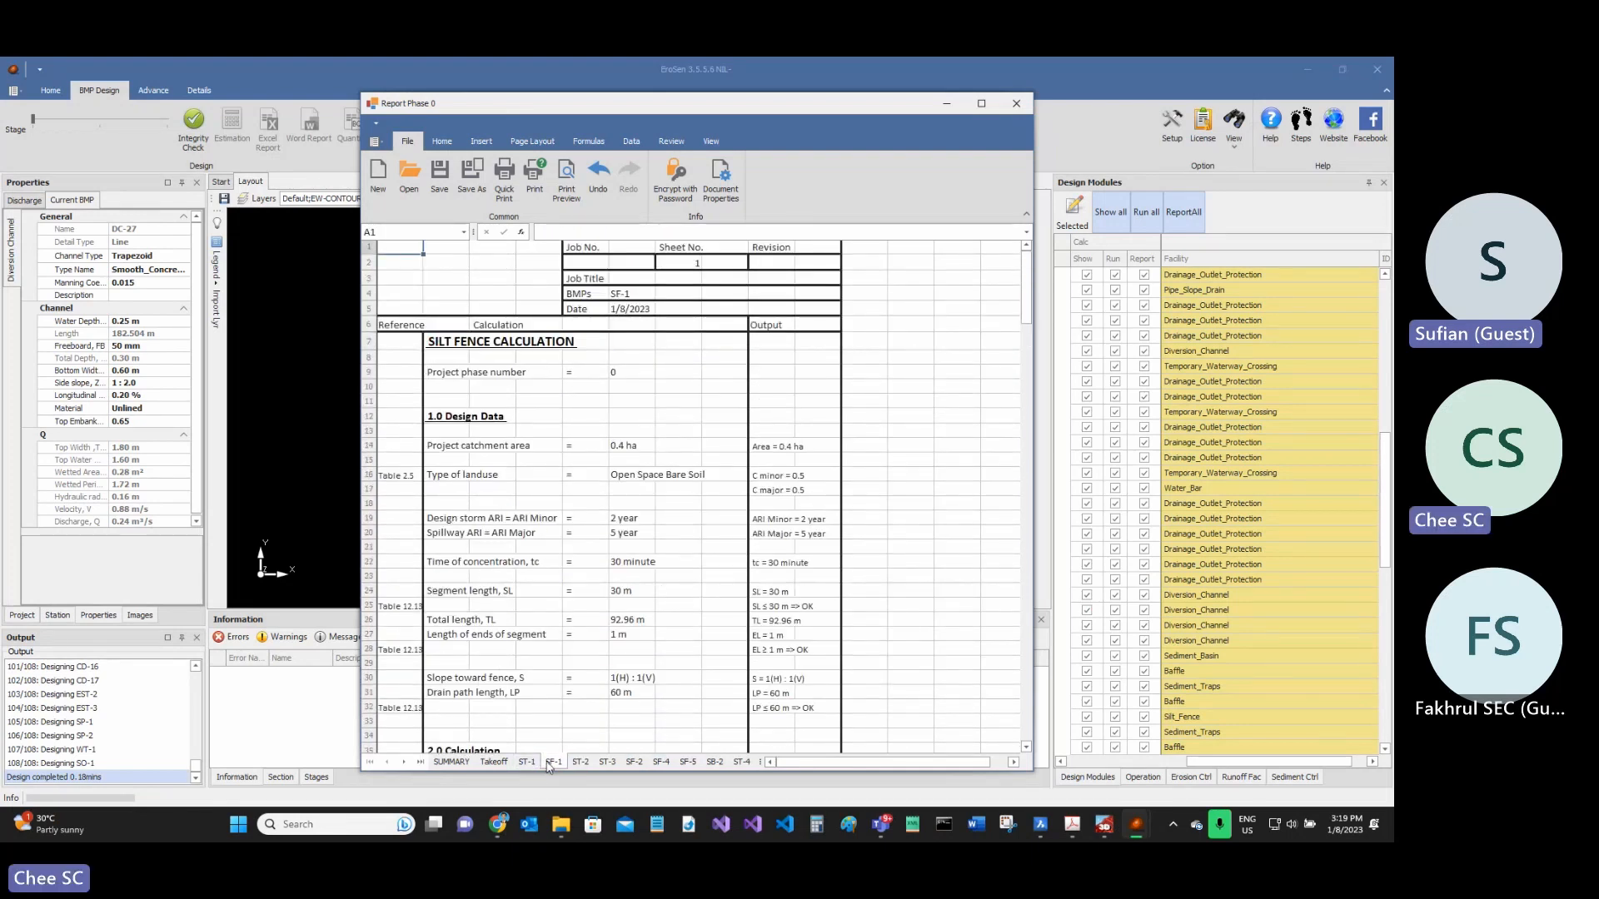
pyautogui.click(446, 348)
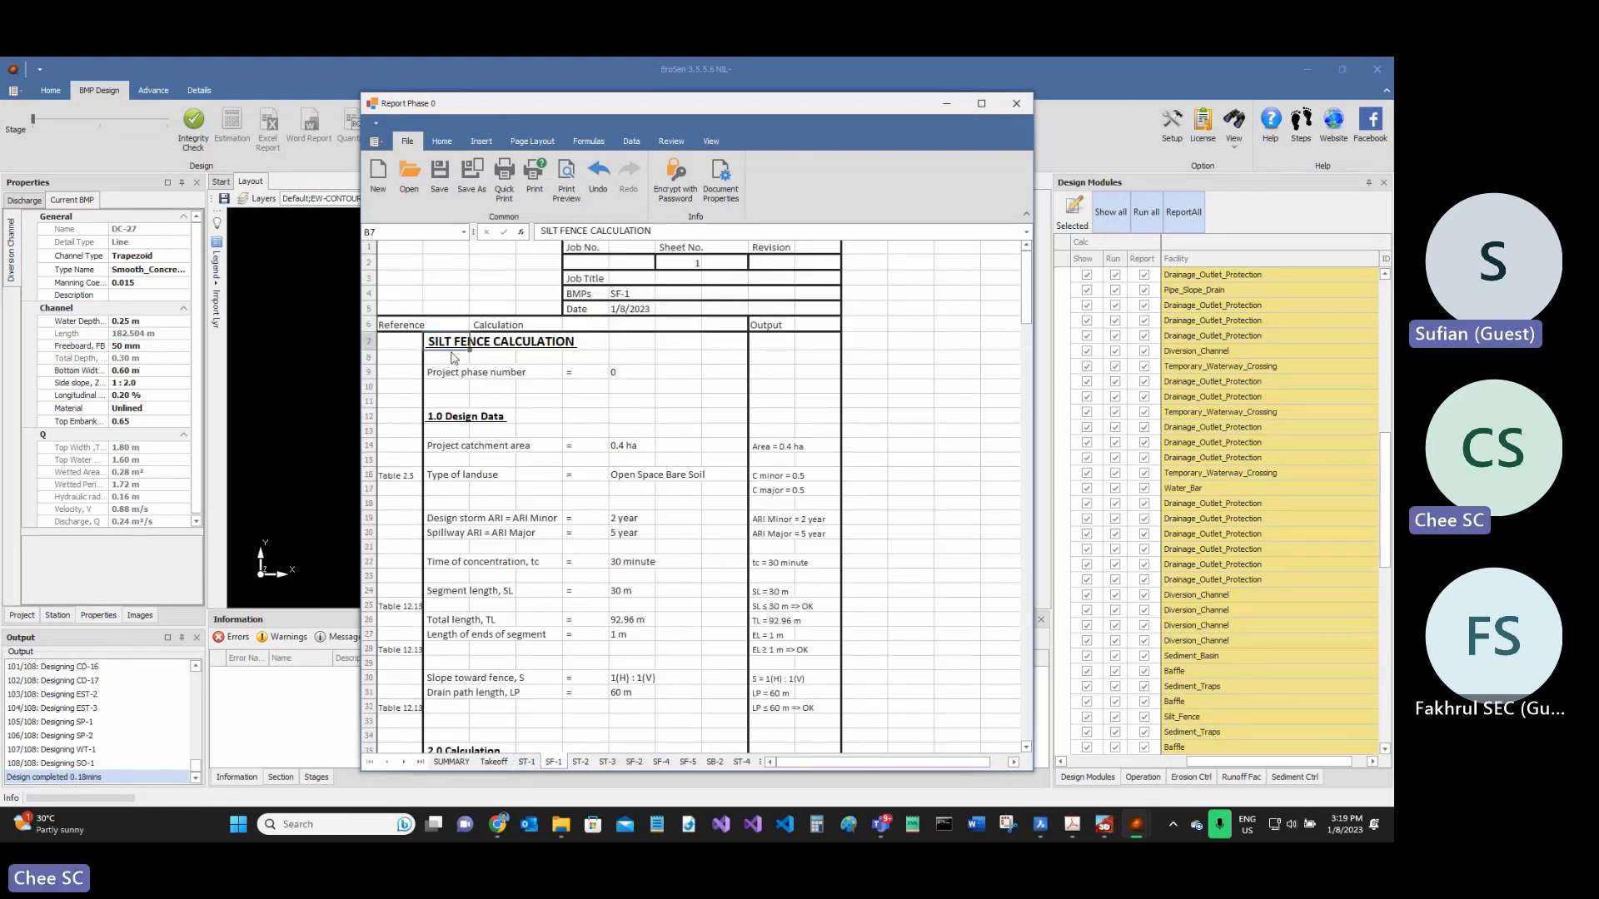
pyautogui.scroll(-20, 454, 358)
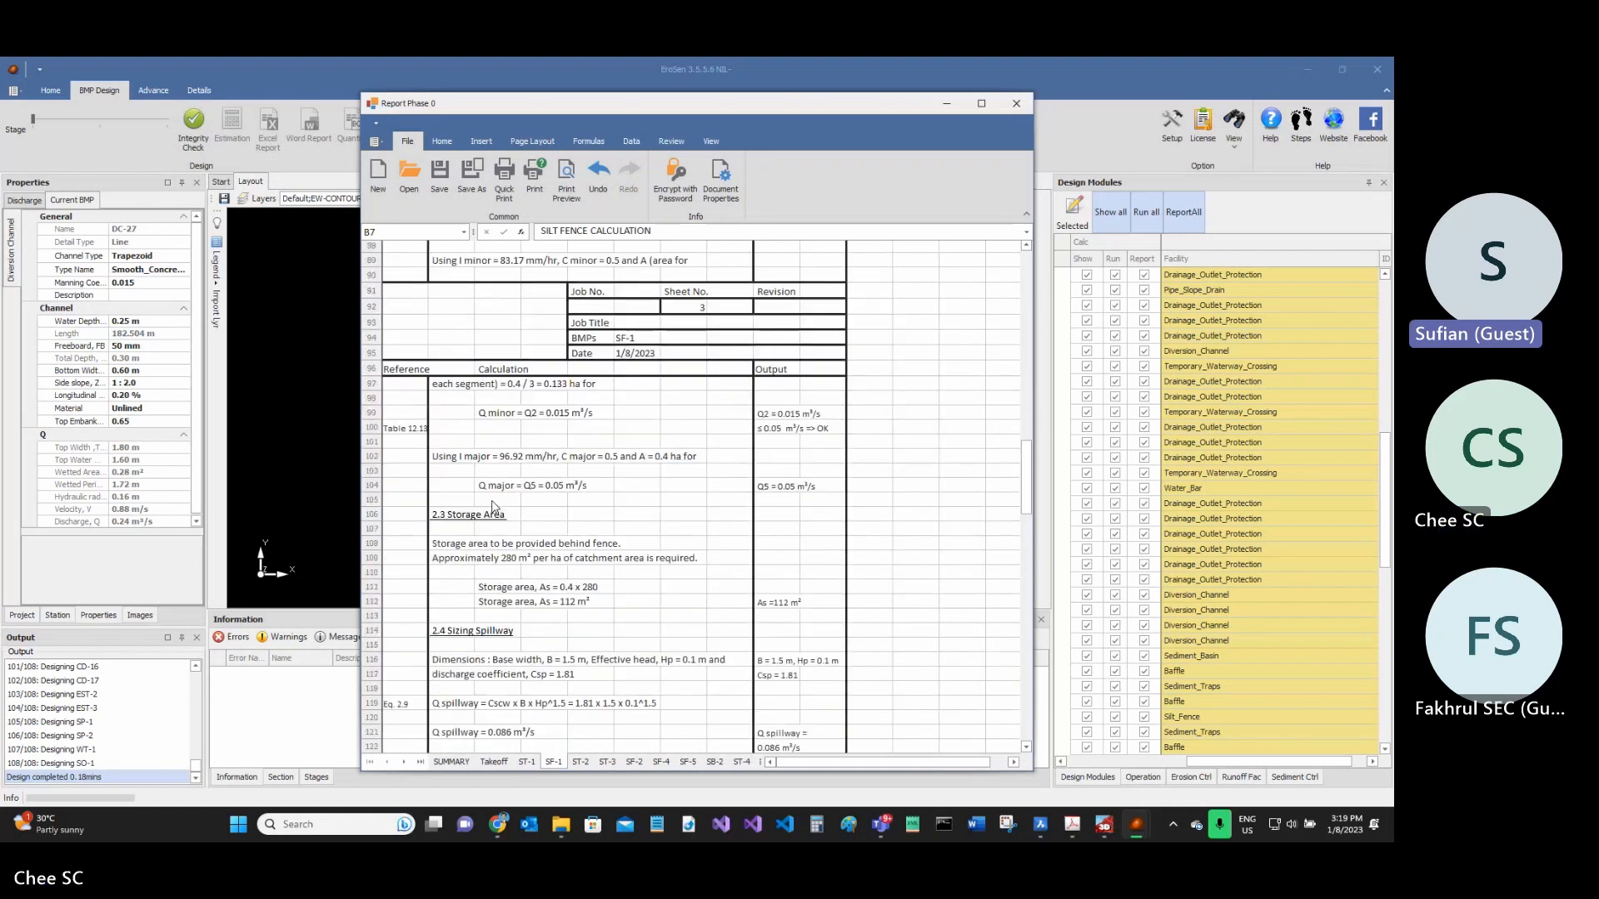
pyautogui.scroll(-20, 492, 505)
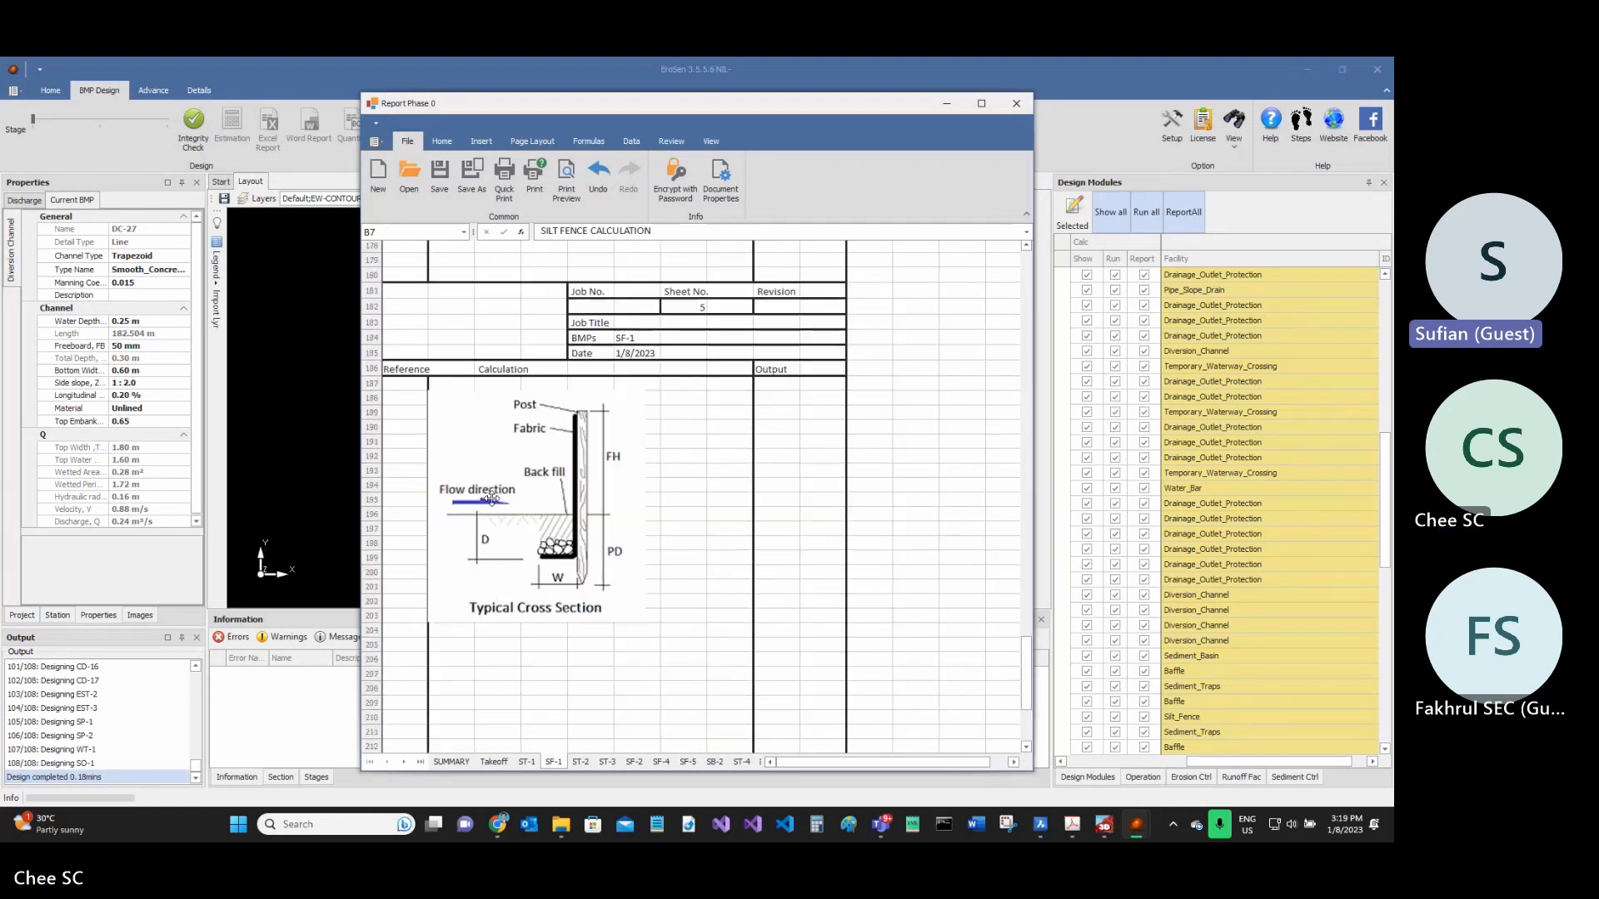
pyautogui.scroll(-2, 491, 498)
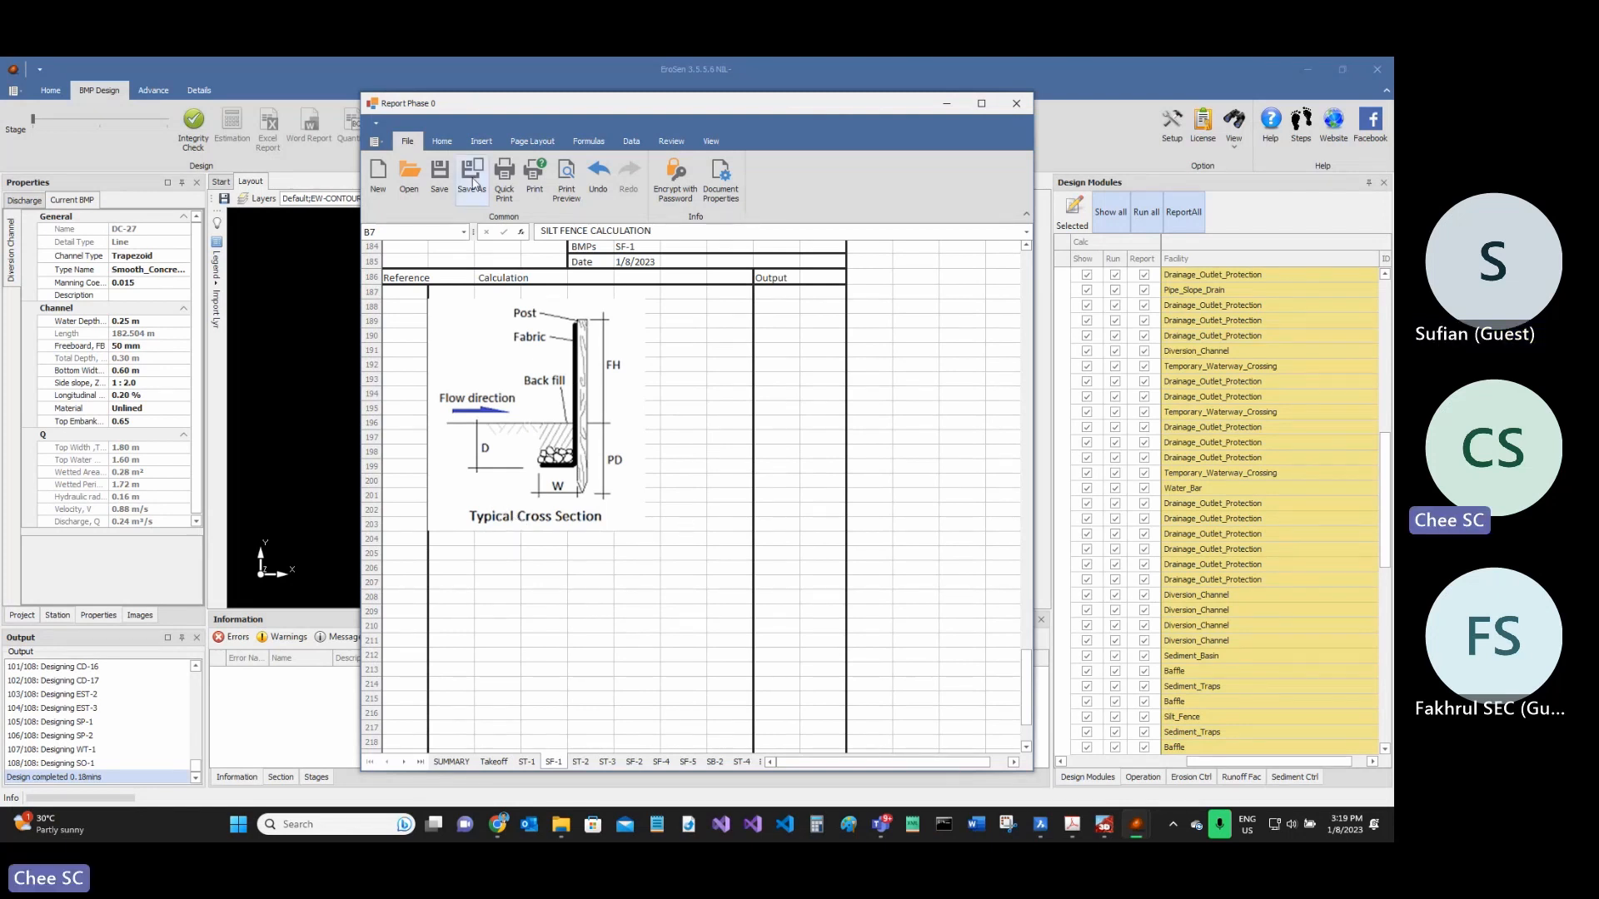
# - Save the report as an Excel workbook named sample in the Documents folder
pyautogui.click(473, 182)
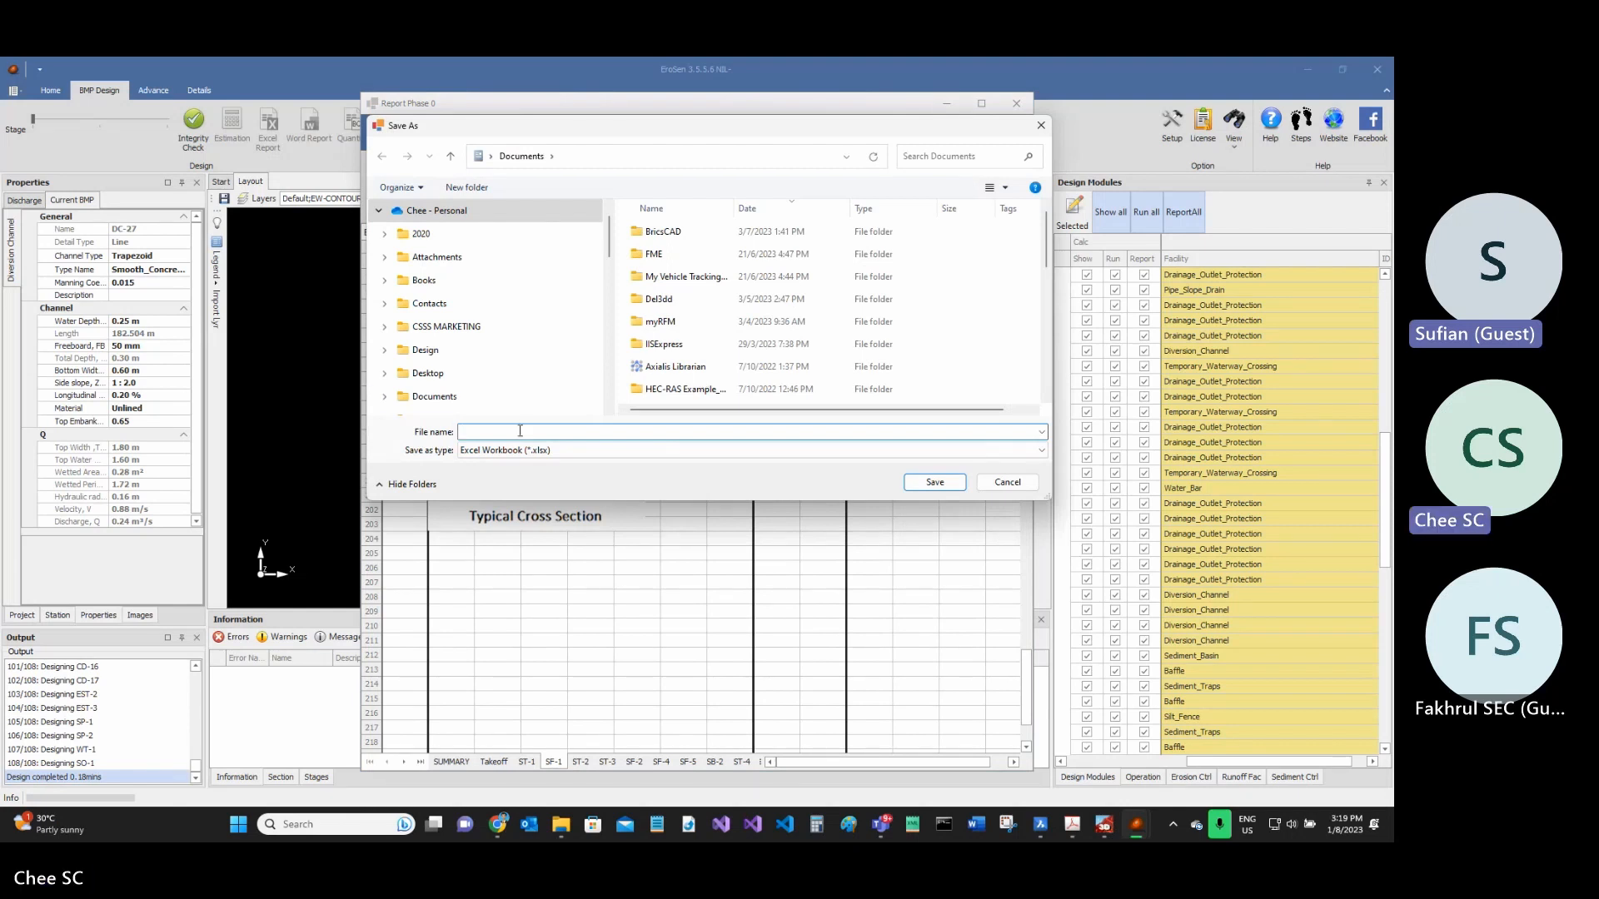
pyautogui.click(380, 211)
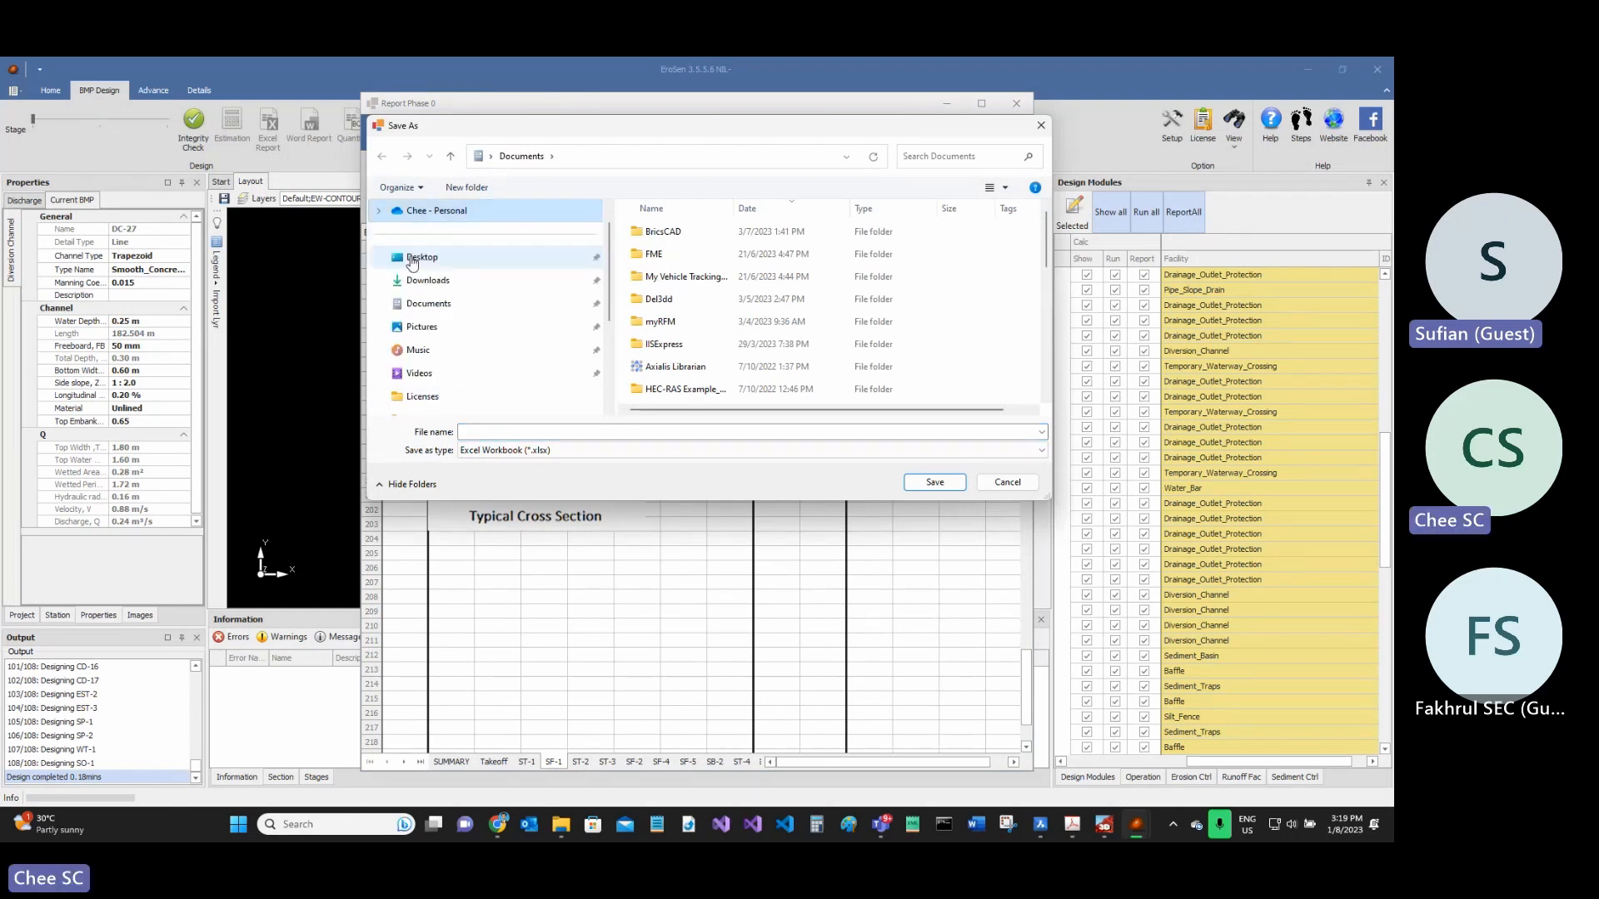
pyautogui.click(428, 303)
pyautogui.write('sample')
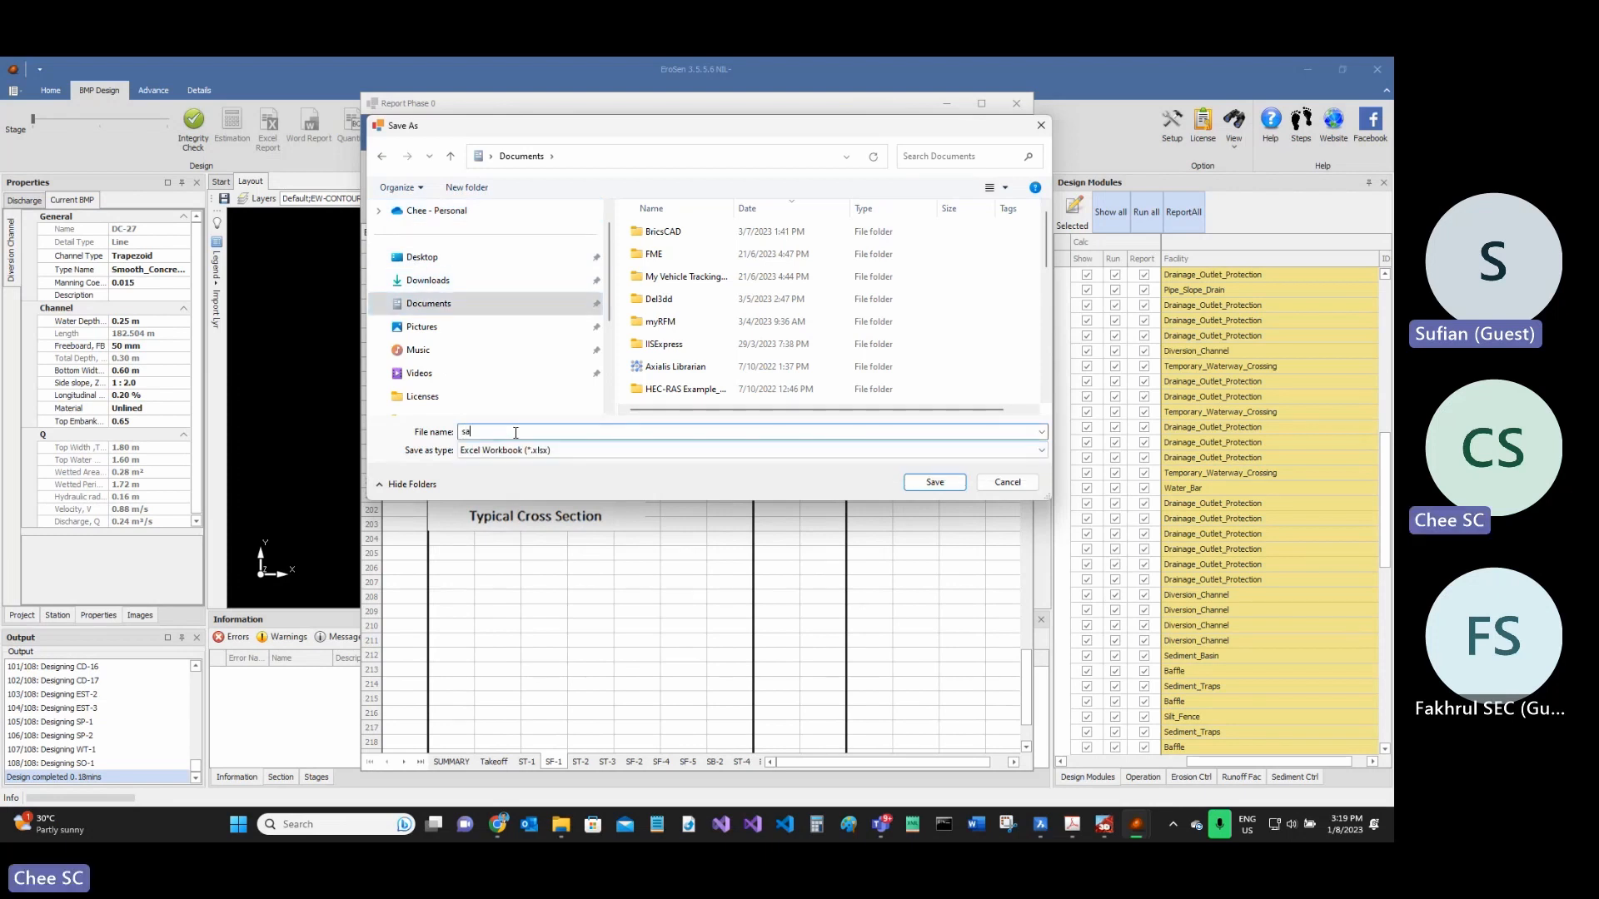
pyautogui.press('Return')
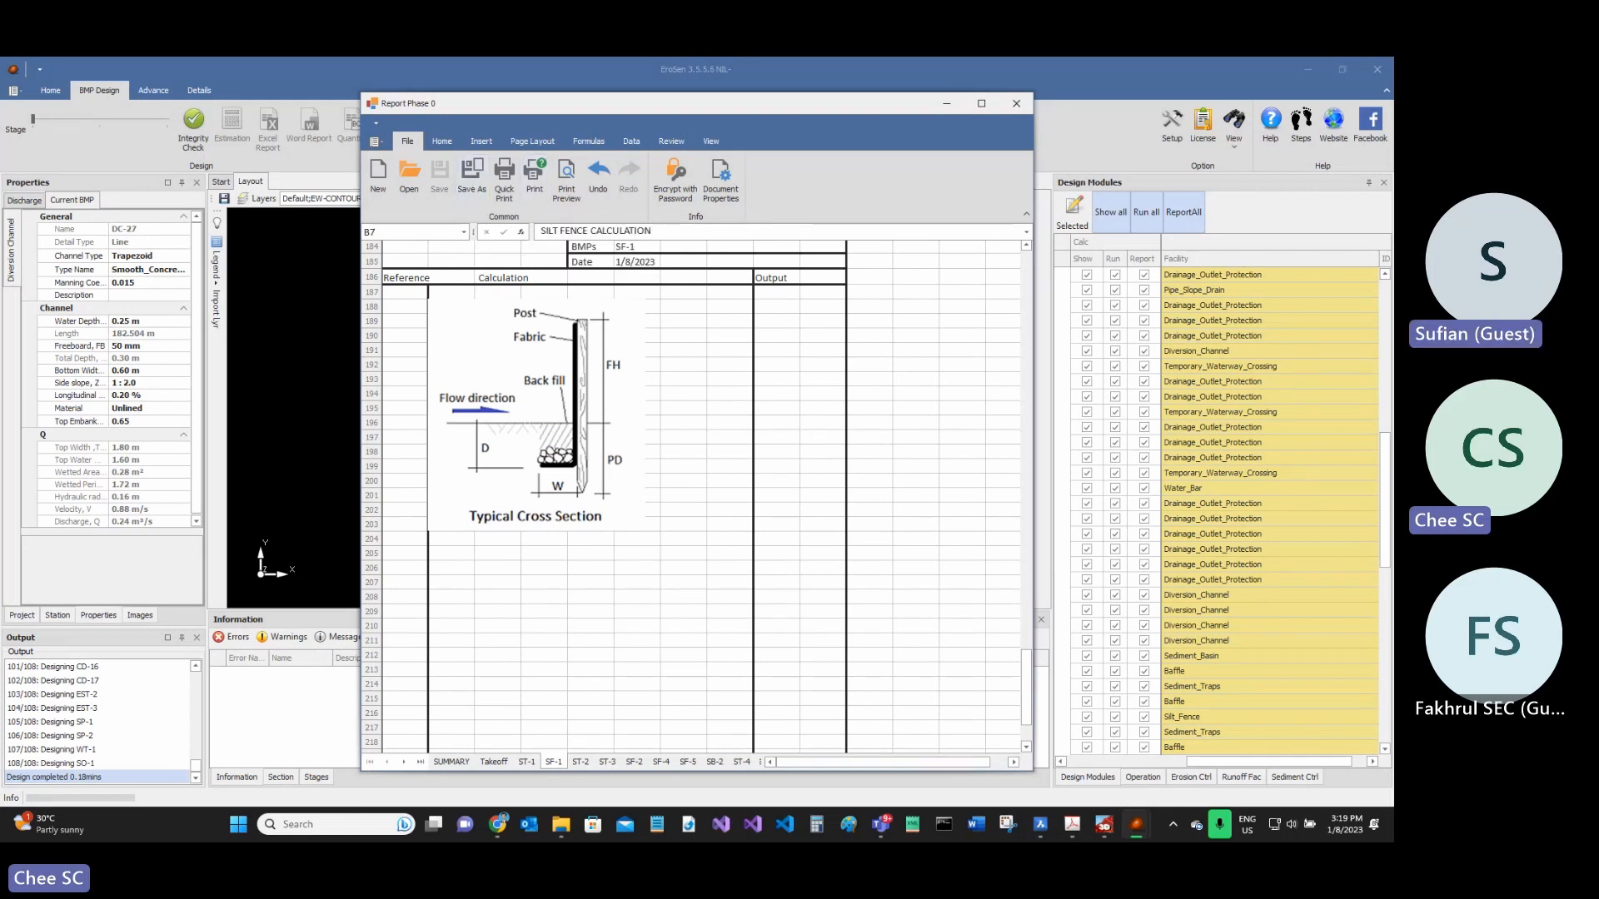
# - Open the saved sample workbook in Excel and review the silt fence calculation on its SF-1 sheet
pyautogui.click(569, 825)
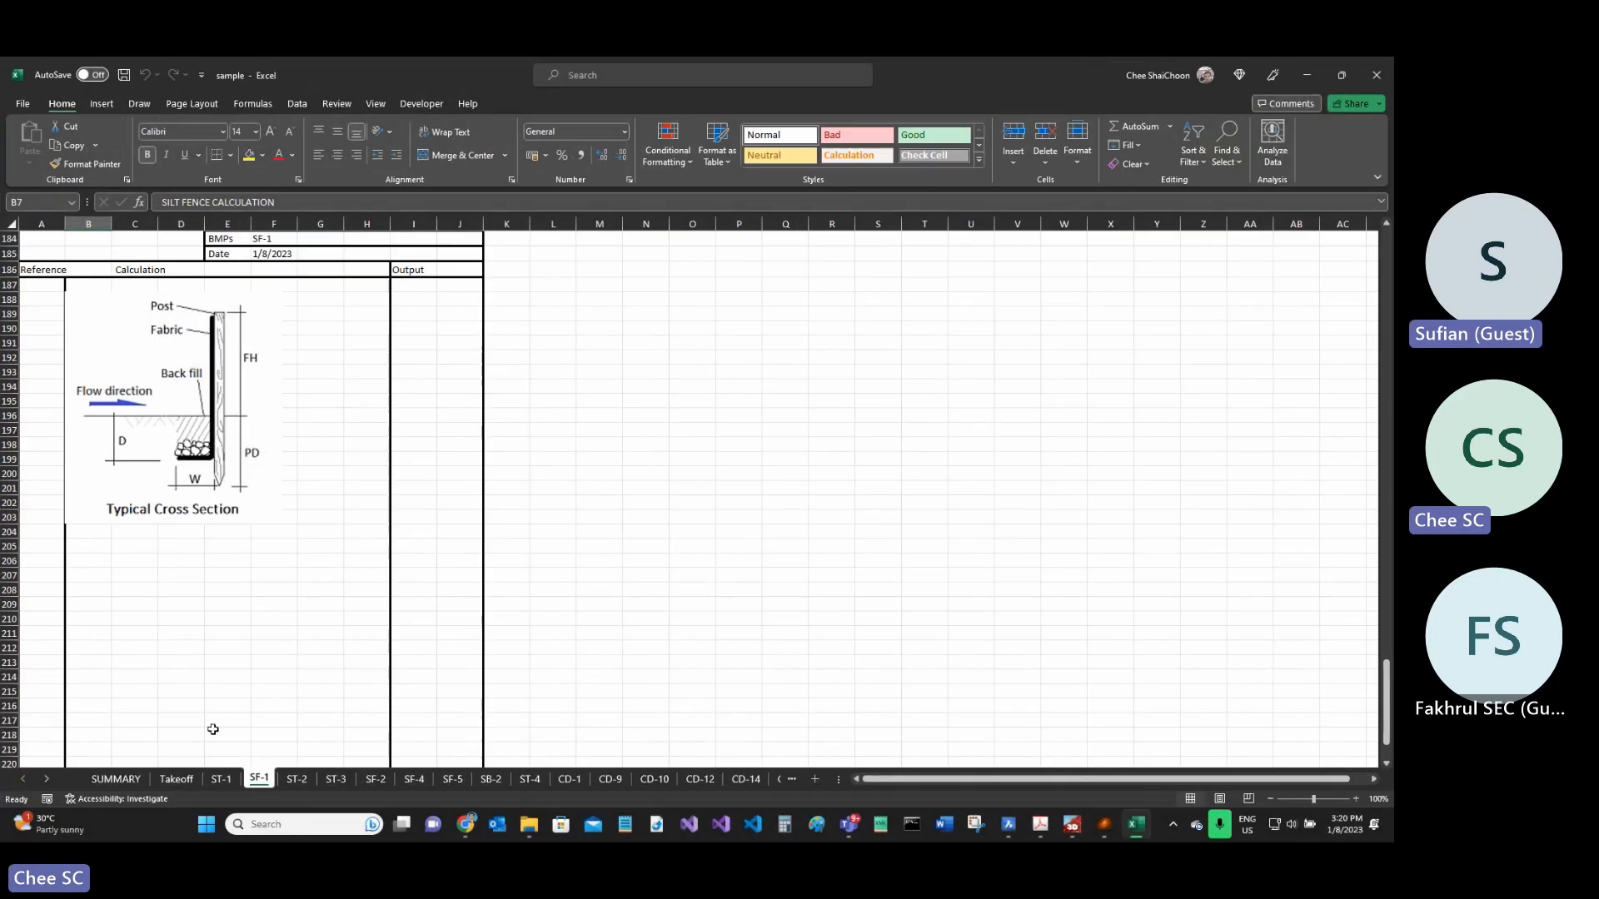
pyautogui.scroll(20, 285, 537)
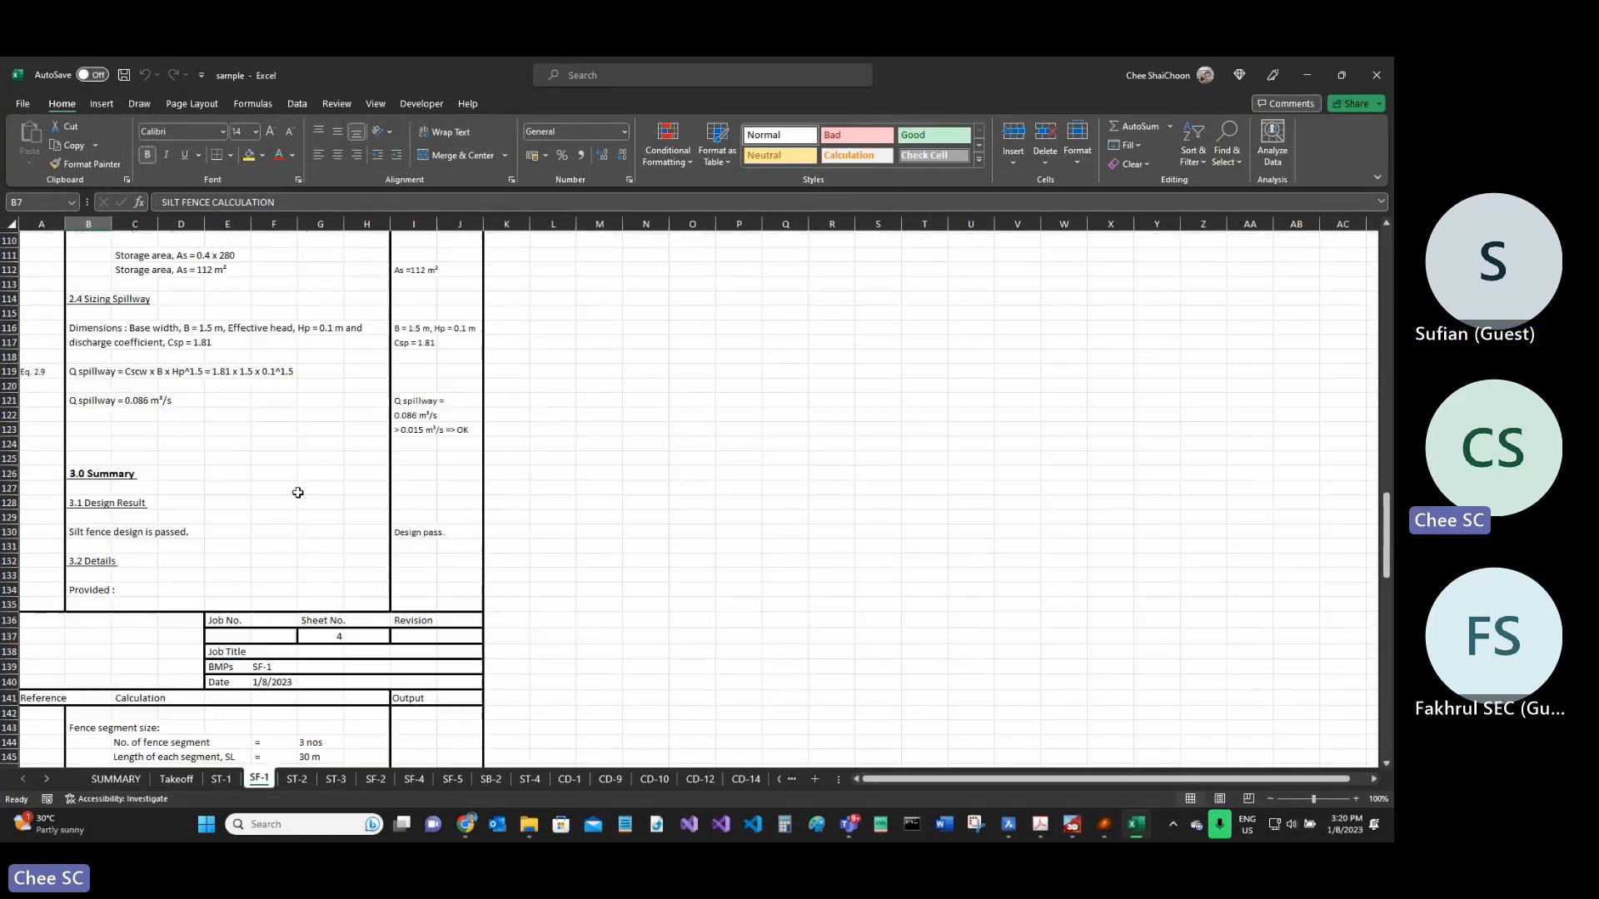
pyautogui.scroll(18, 296, 509)
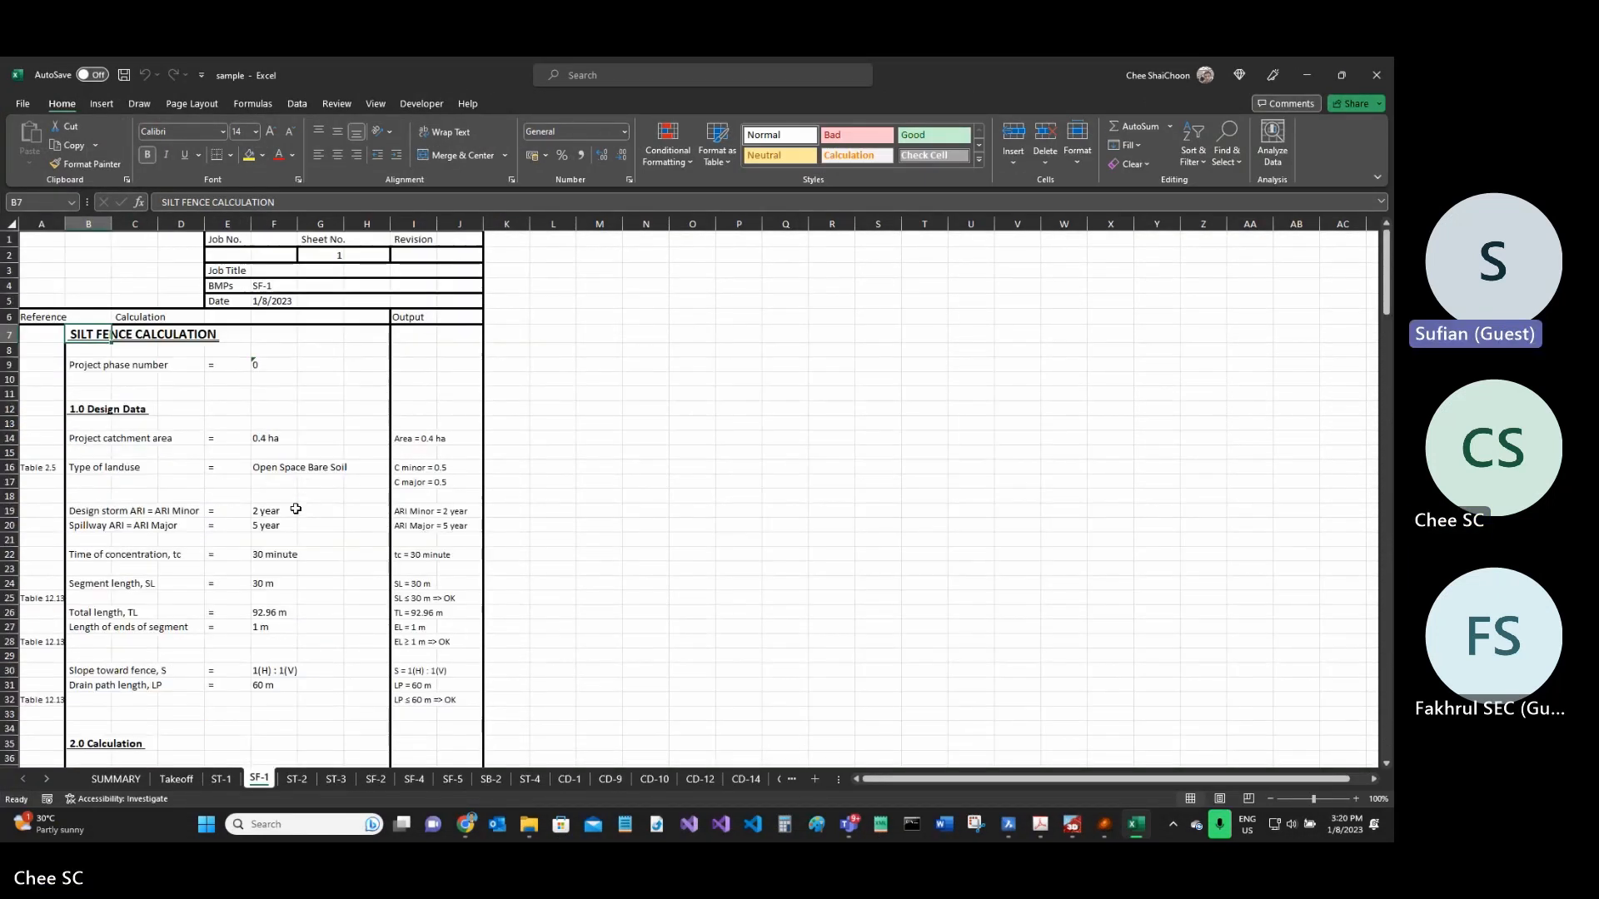
pyautogui.scroll(-15, 296, 509)
pyautogui.scroll(-11, 295, 509)
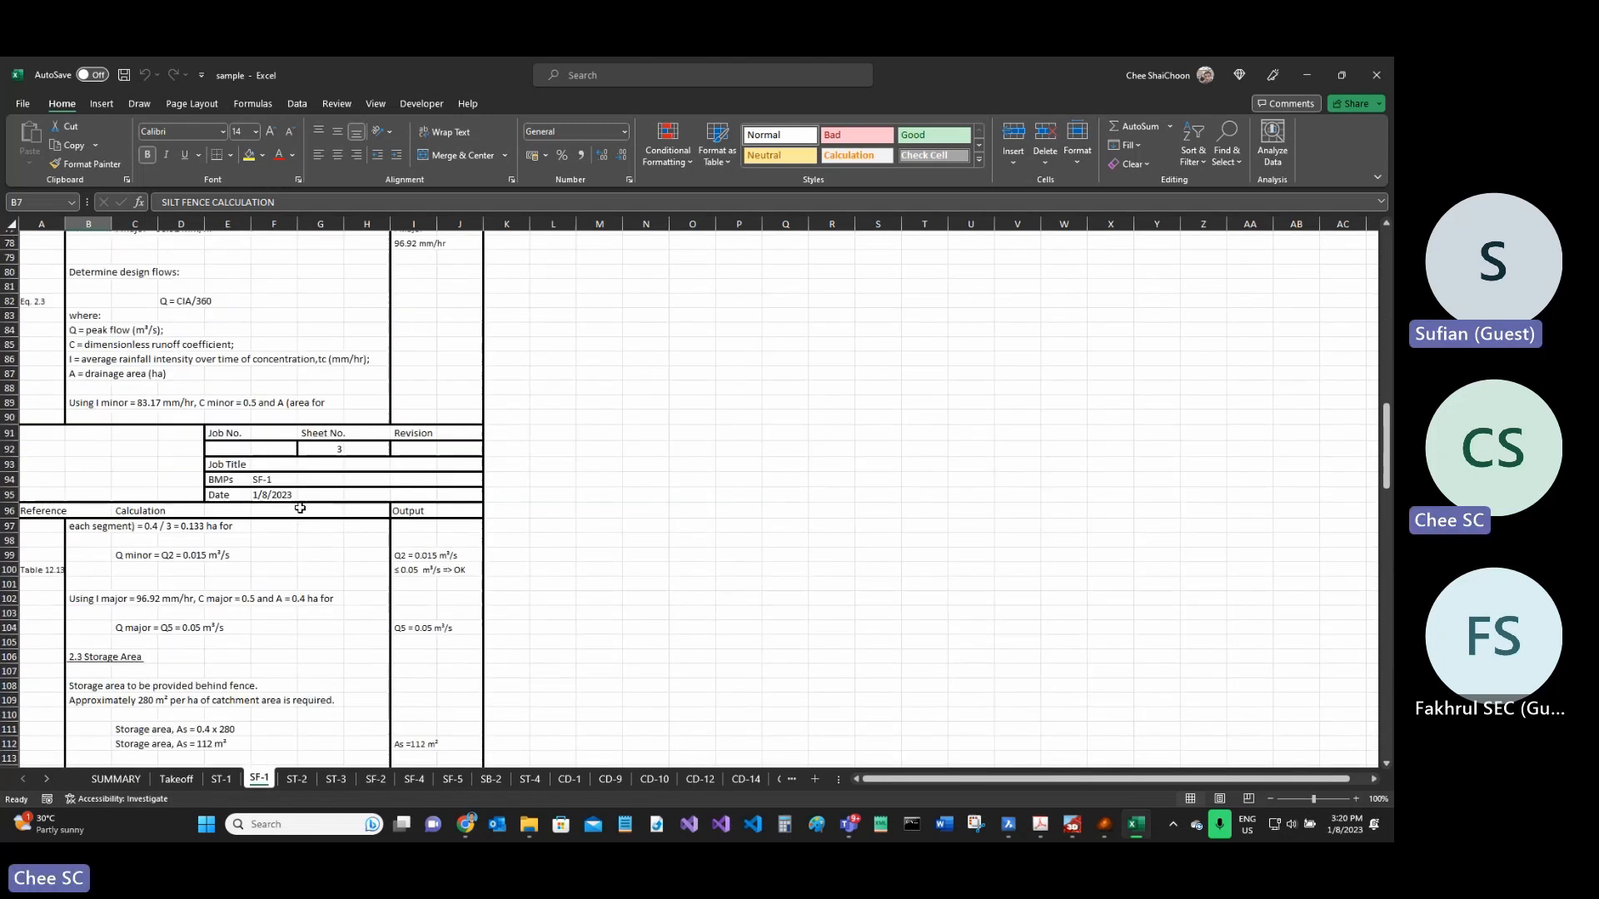
pyautogui.scroll(-3, 215, 554)
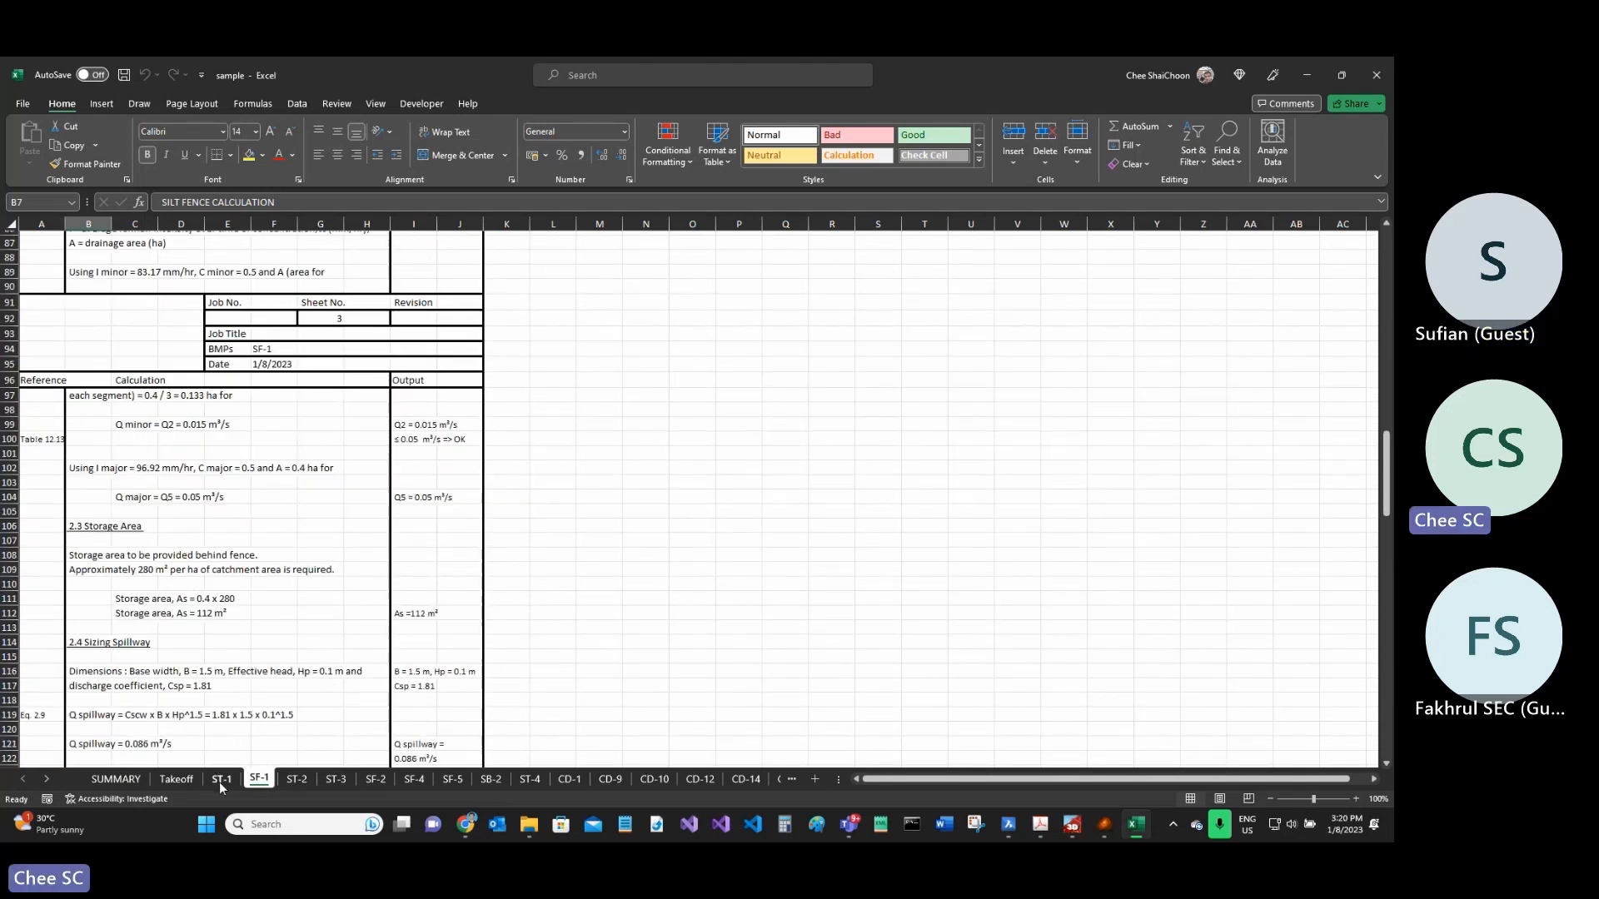
# - View the ST-2 and SF-2 calculation sheets, and move the Excel window out of its maximized state over the report
pyautogui.click(332, 780)
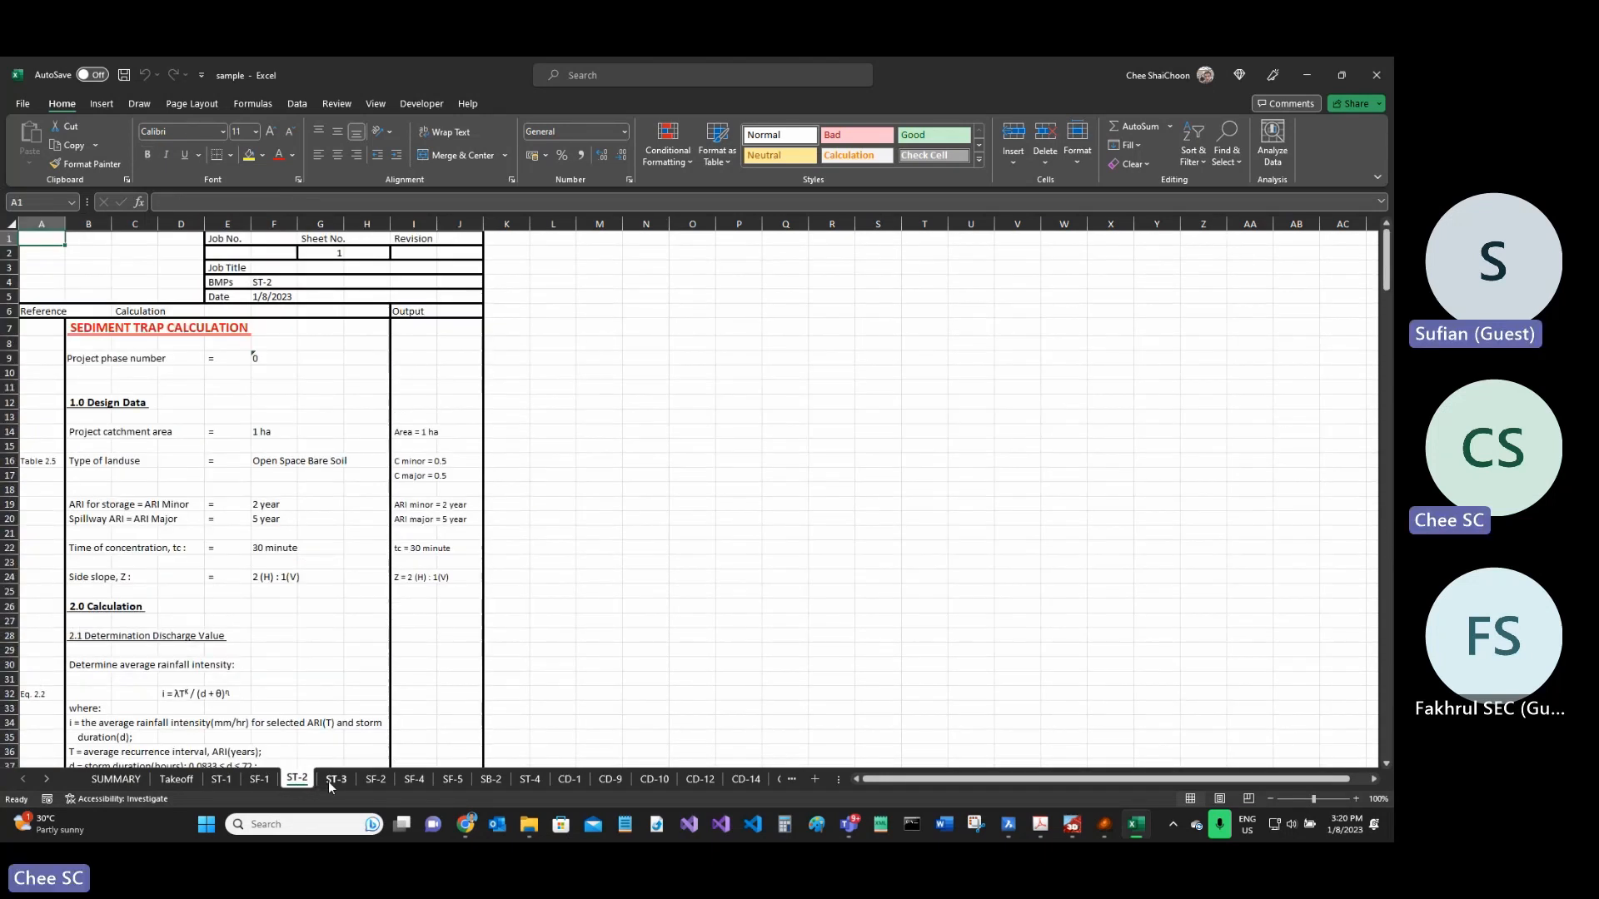
pyautogui.click(367, 781)
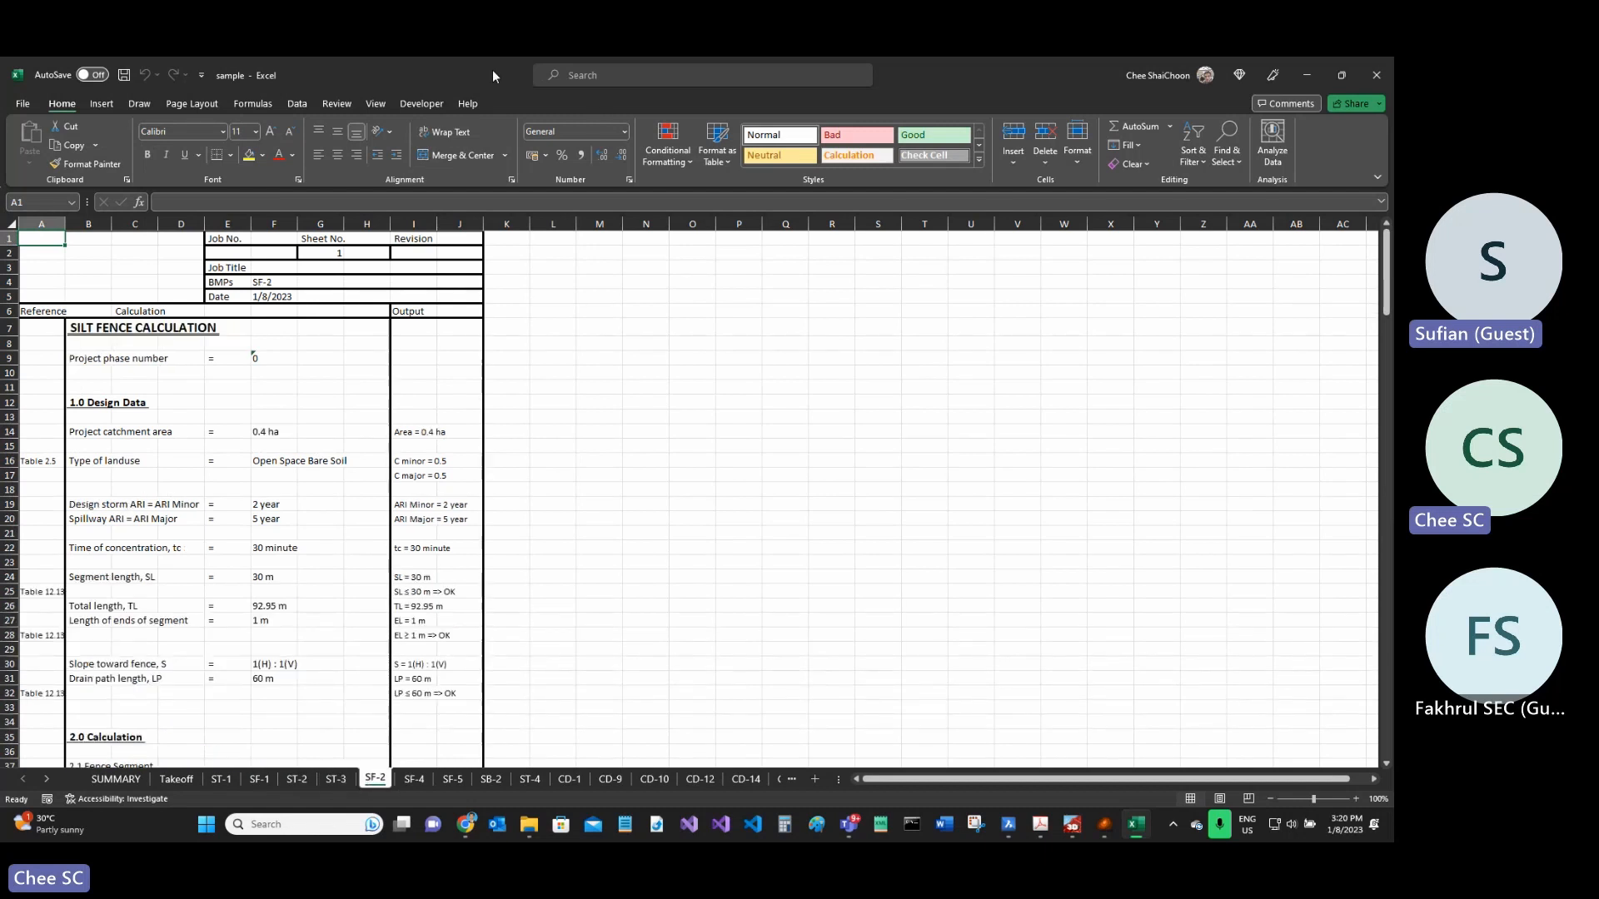
pyautogui.moveTo(492, 68); pyautogui.dragTo(970, 155)
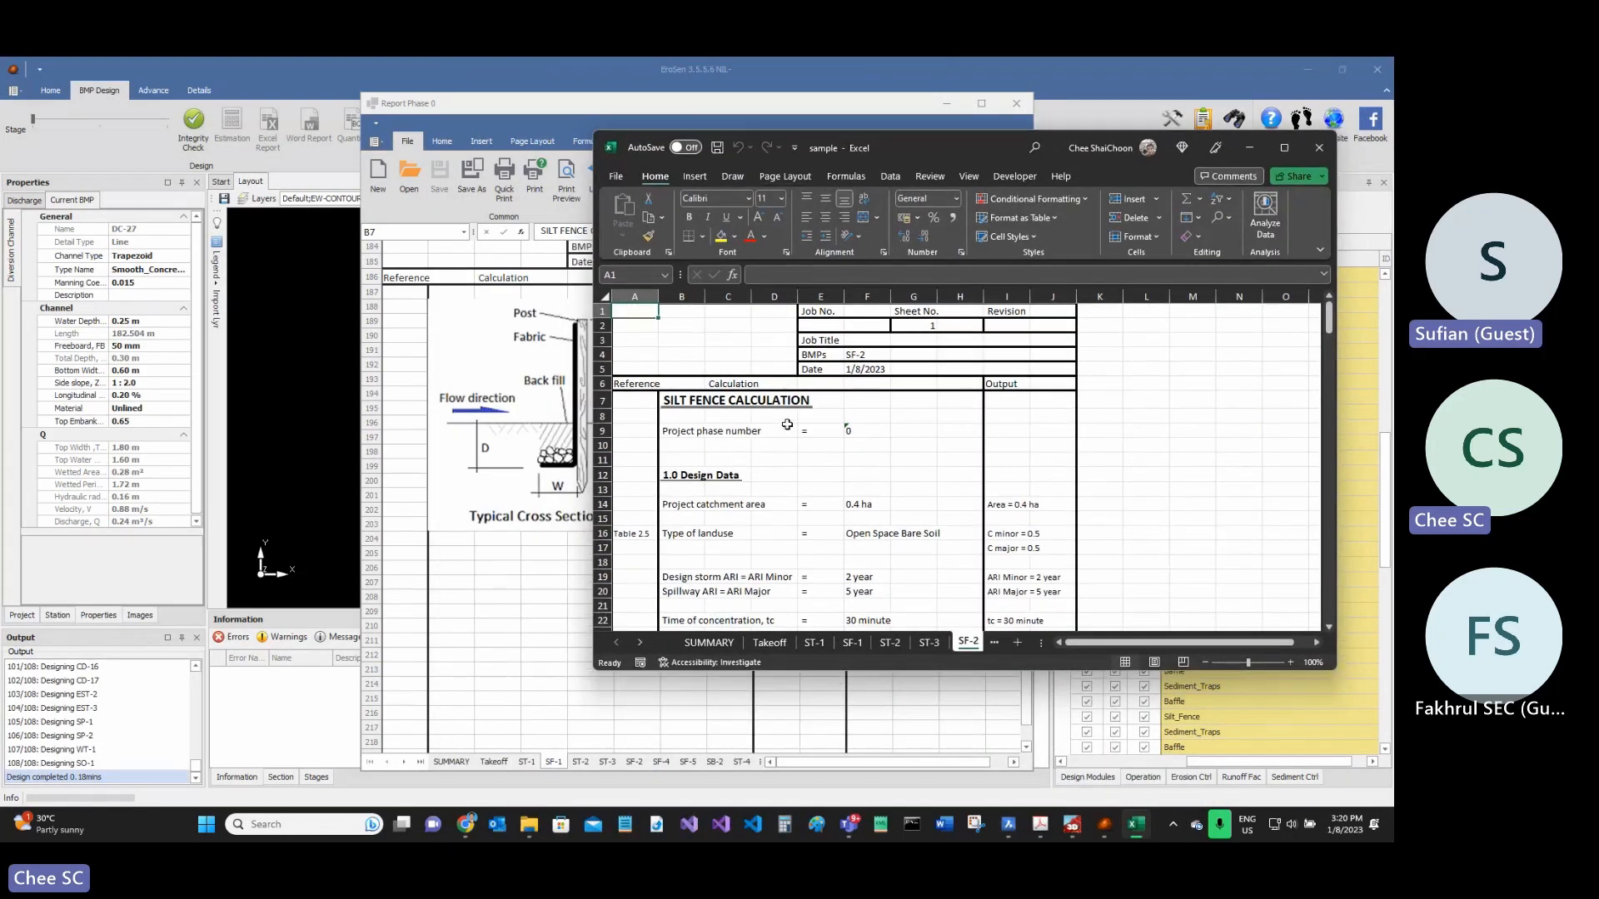
# - Move the Phase 0 report window clear of Excel and look through its page layout, insert, home and file commands
pyautogui.scroll(-3, 787, 425)
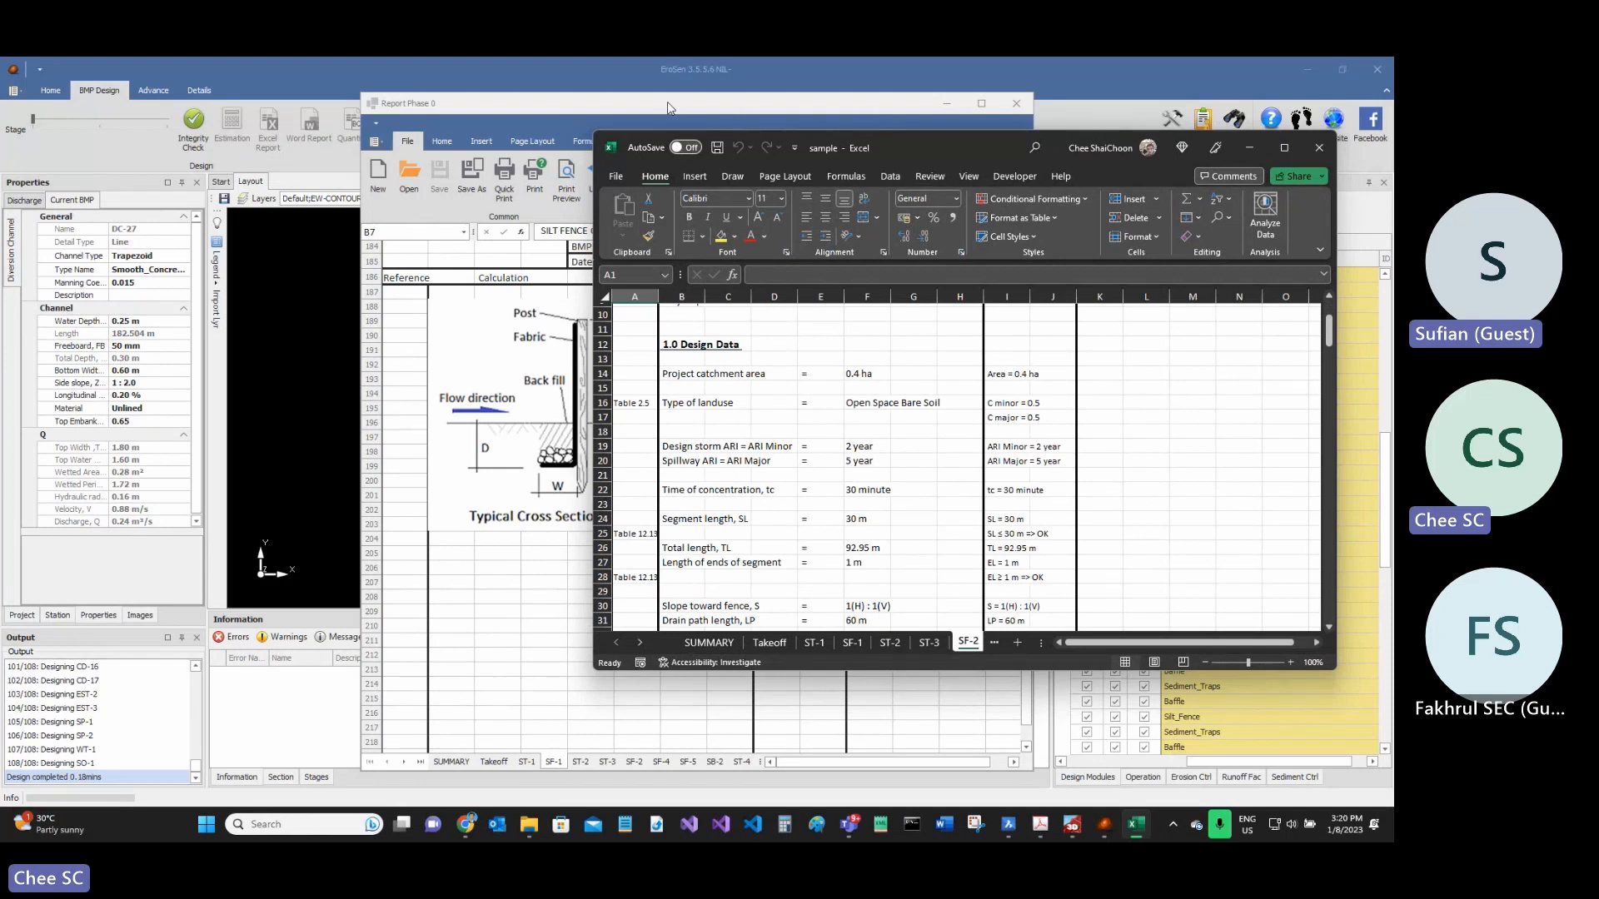
pyautogui.moveTo(668, 108); pyautogui.dragTo(432, 109)
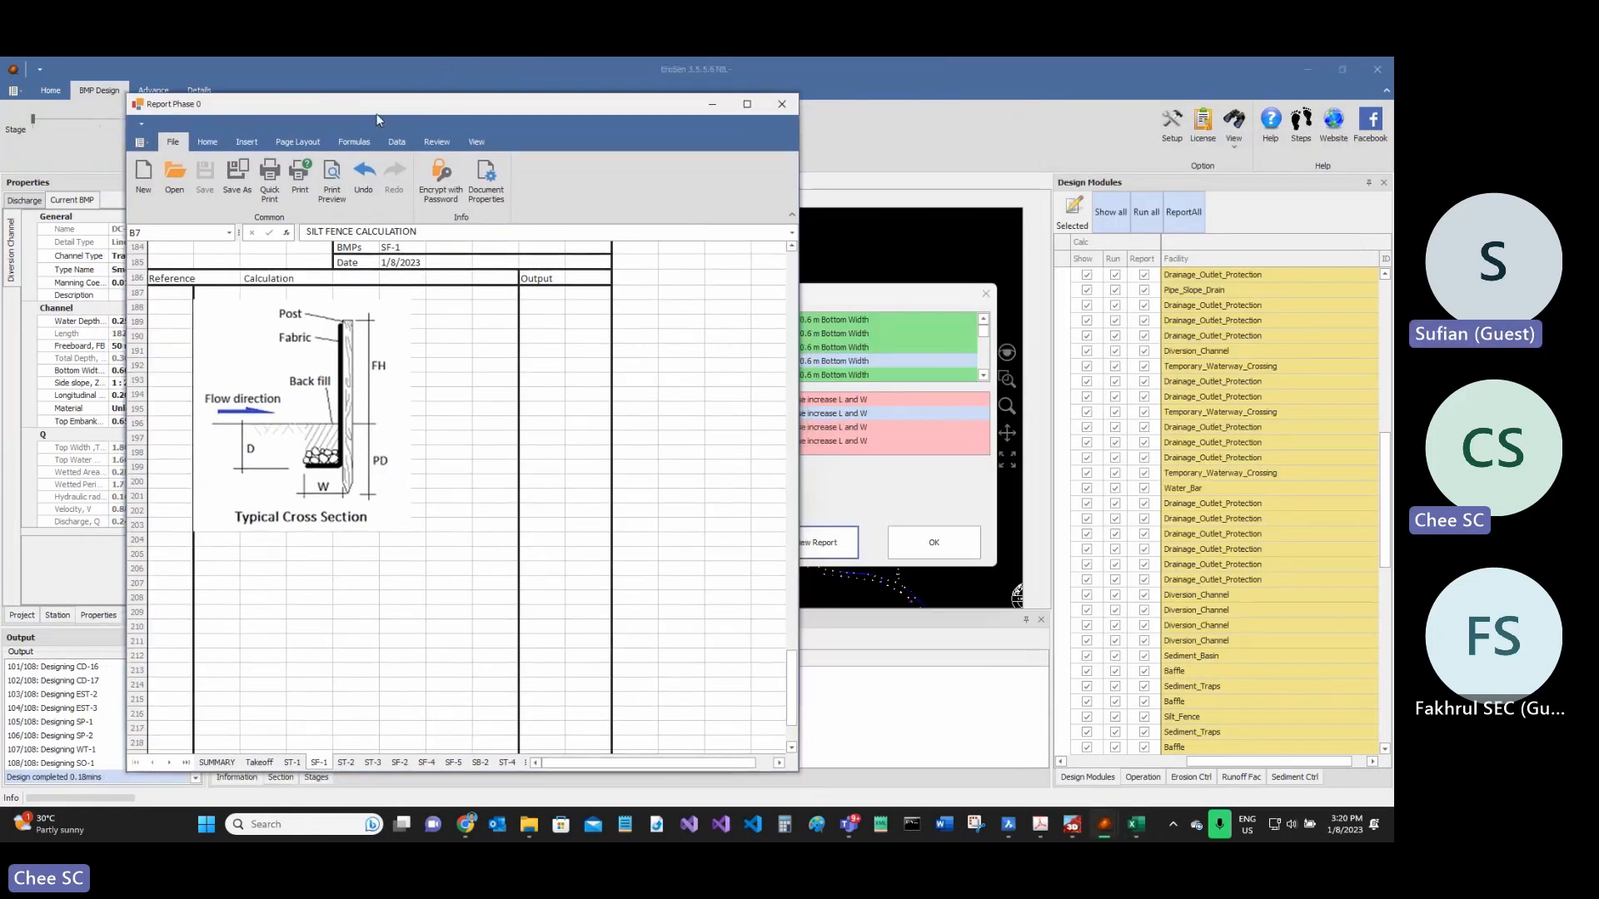
pyautogui.click(293, 144)
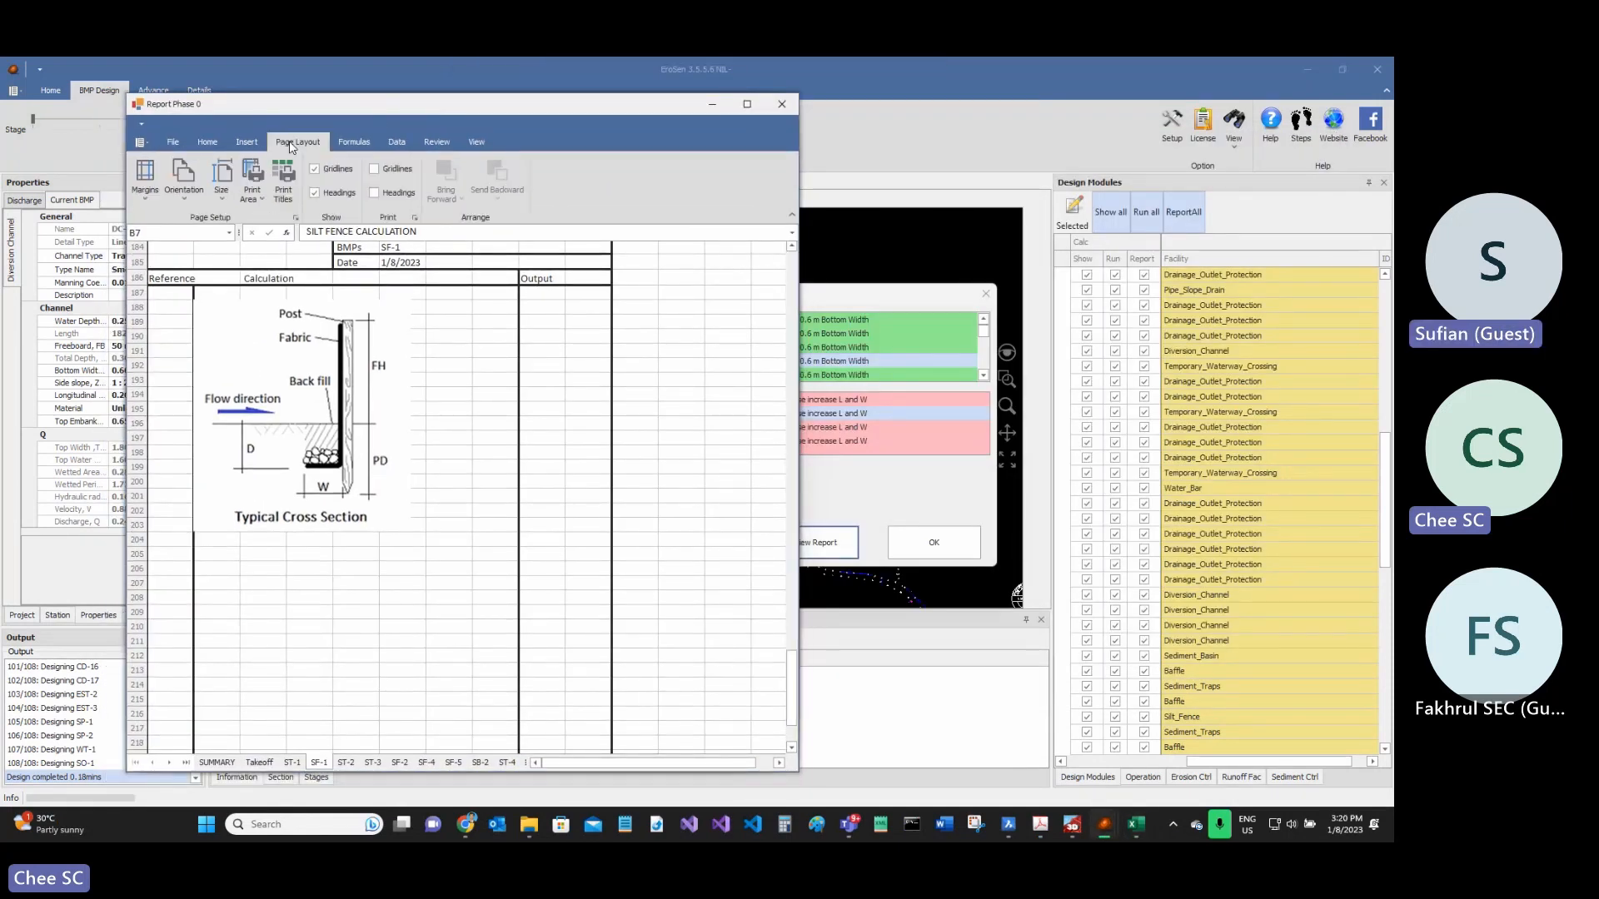
pyautogui.click(248, 144)
pyautogui.click(201, 143)
pyautogui.click(182, 144)
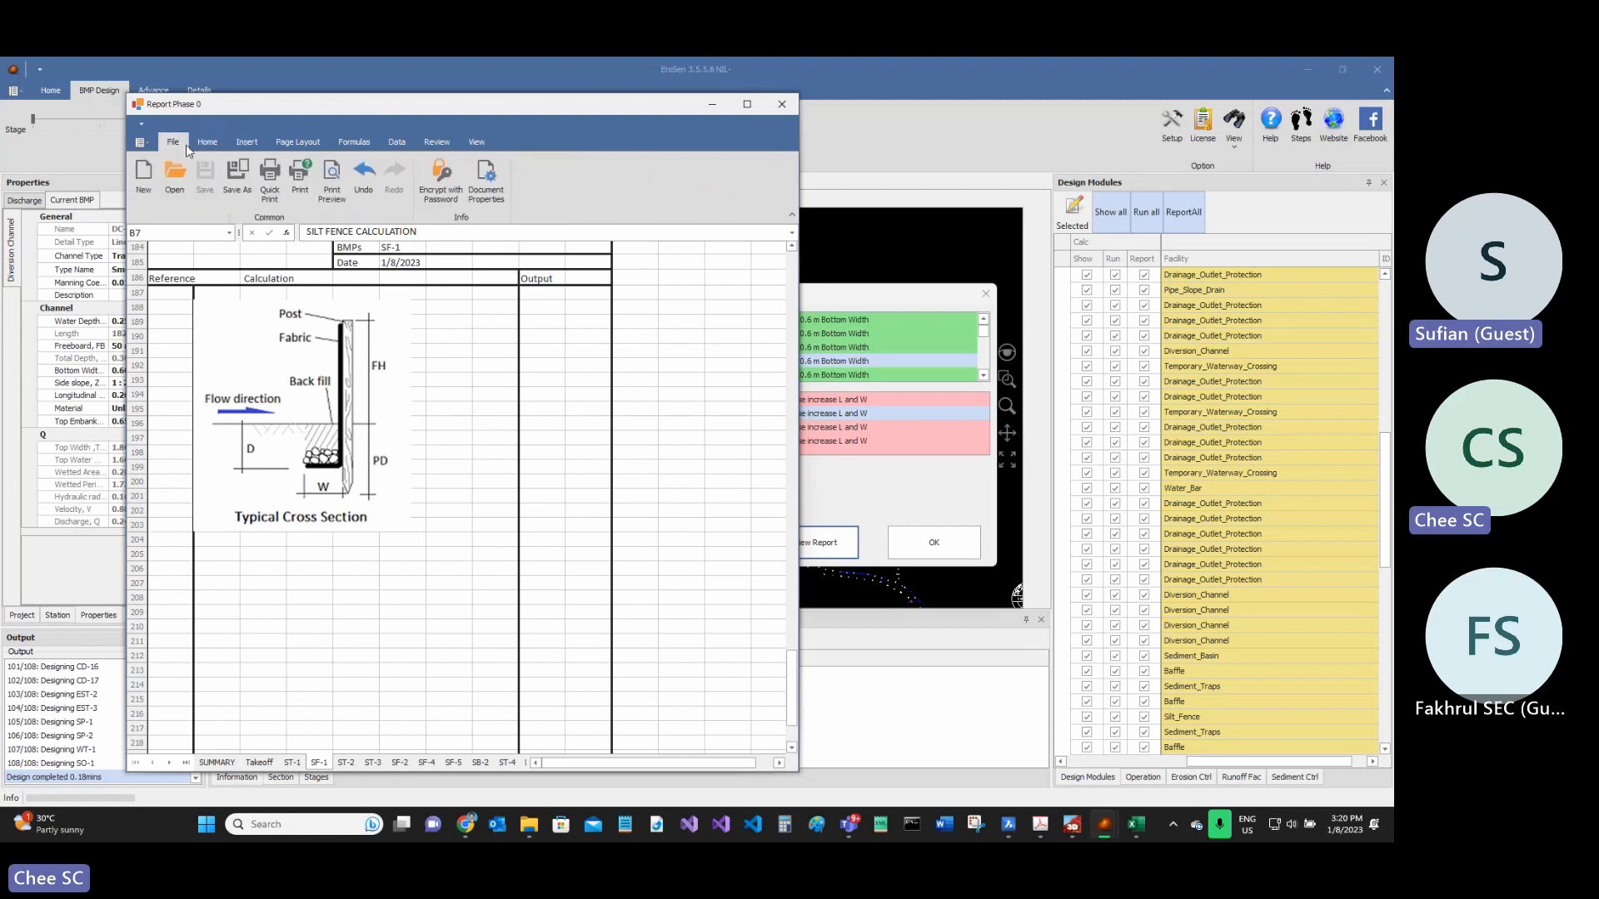
pyautogui.click(210, 143)
pyautogui.click(245, 143)
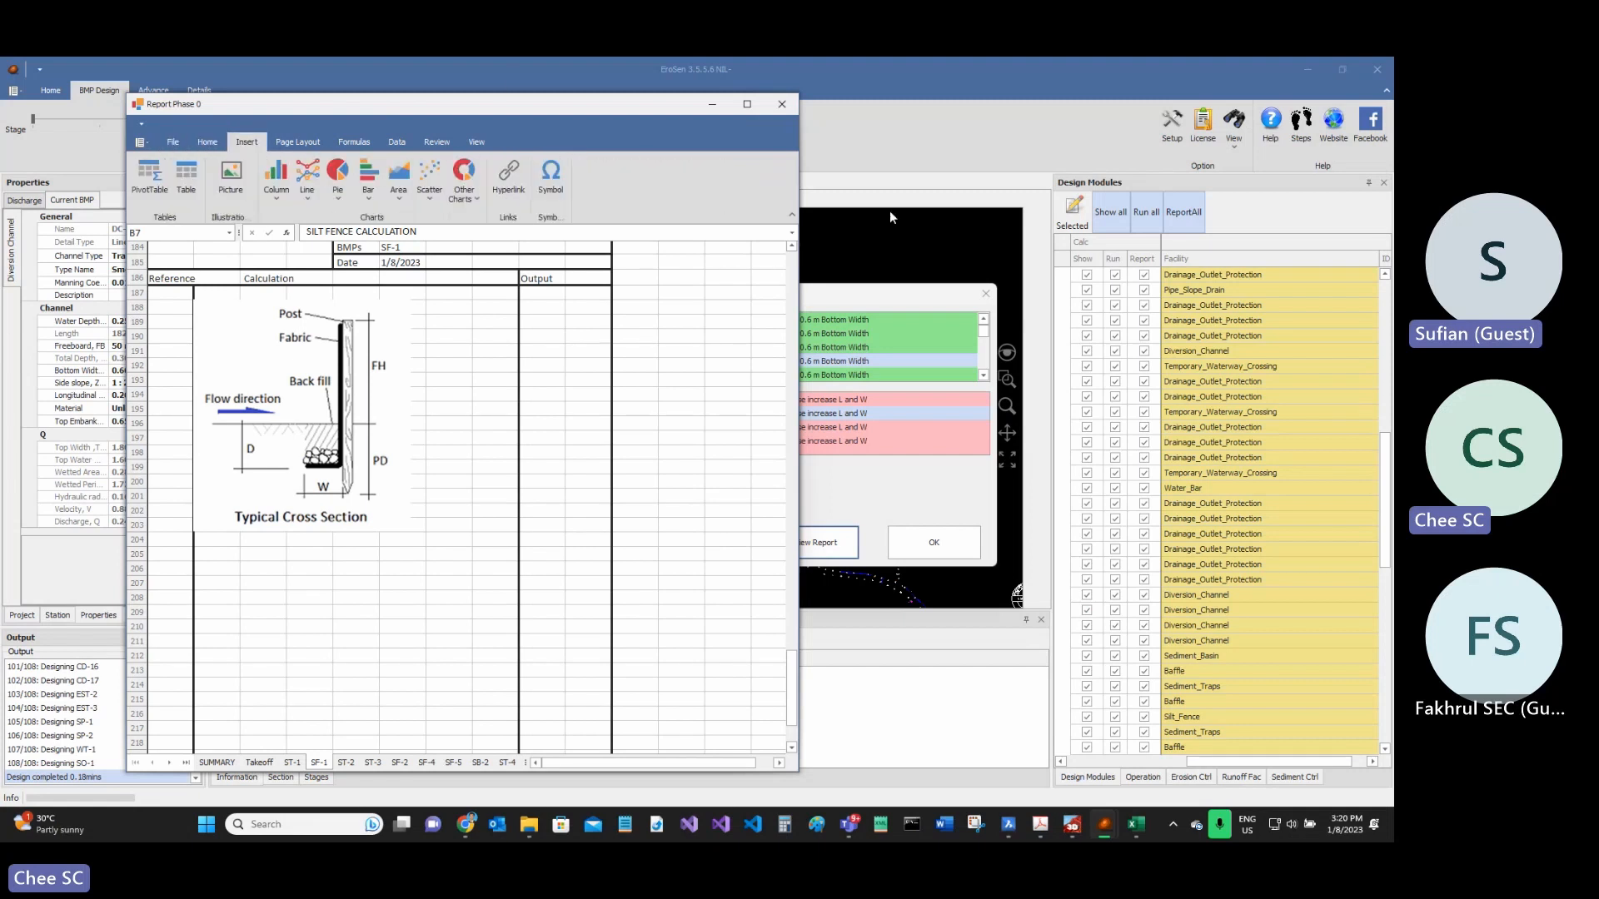
# - Switch back to the sample workbook in Excel, reposition its window over the report and enlarge it
pyautogui.click(1135, 825)
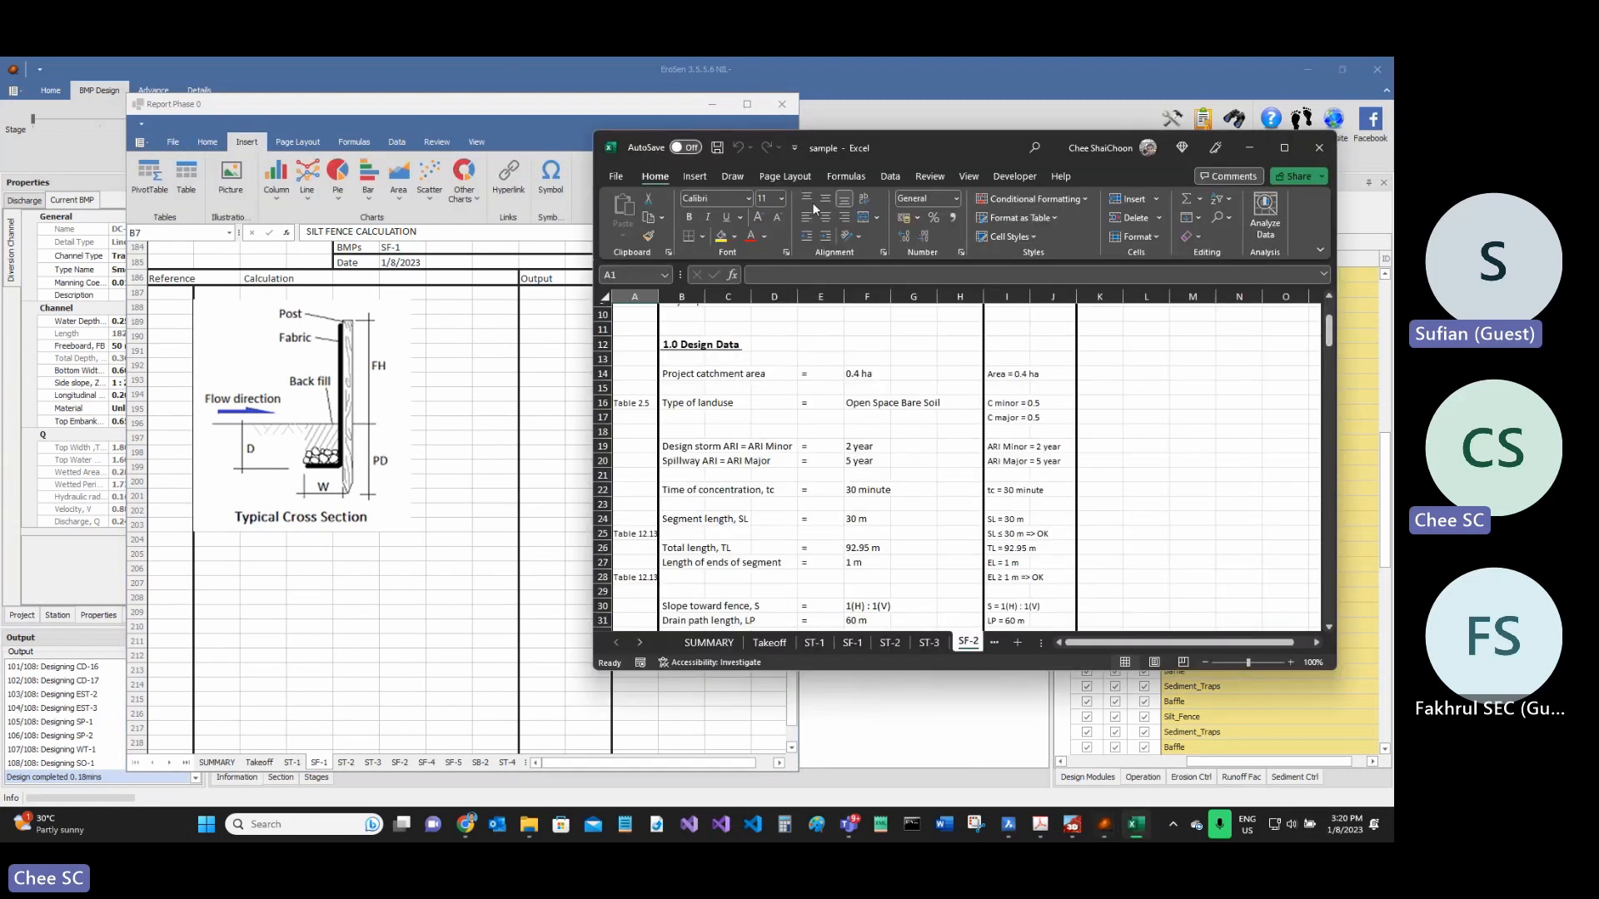
pyautogui.moveTo(891, 142); pyautogui.dragTo(539, 69)
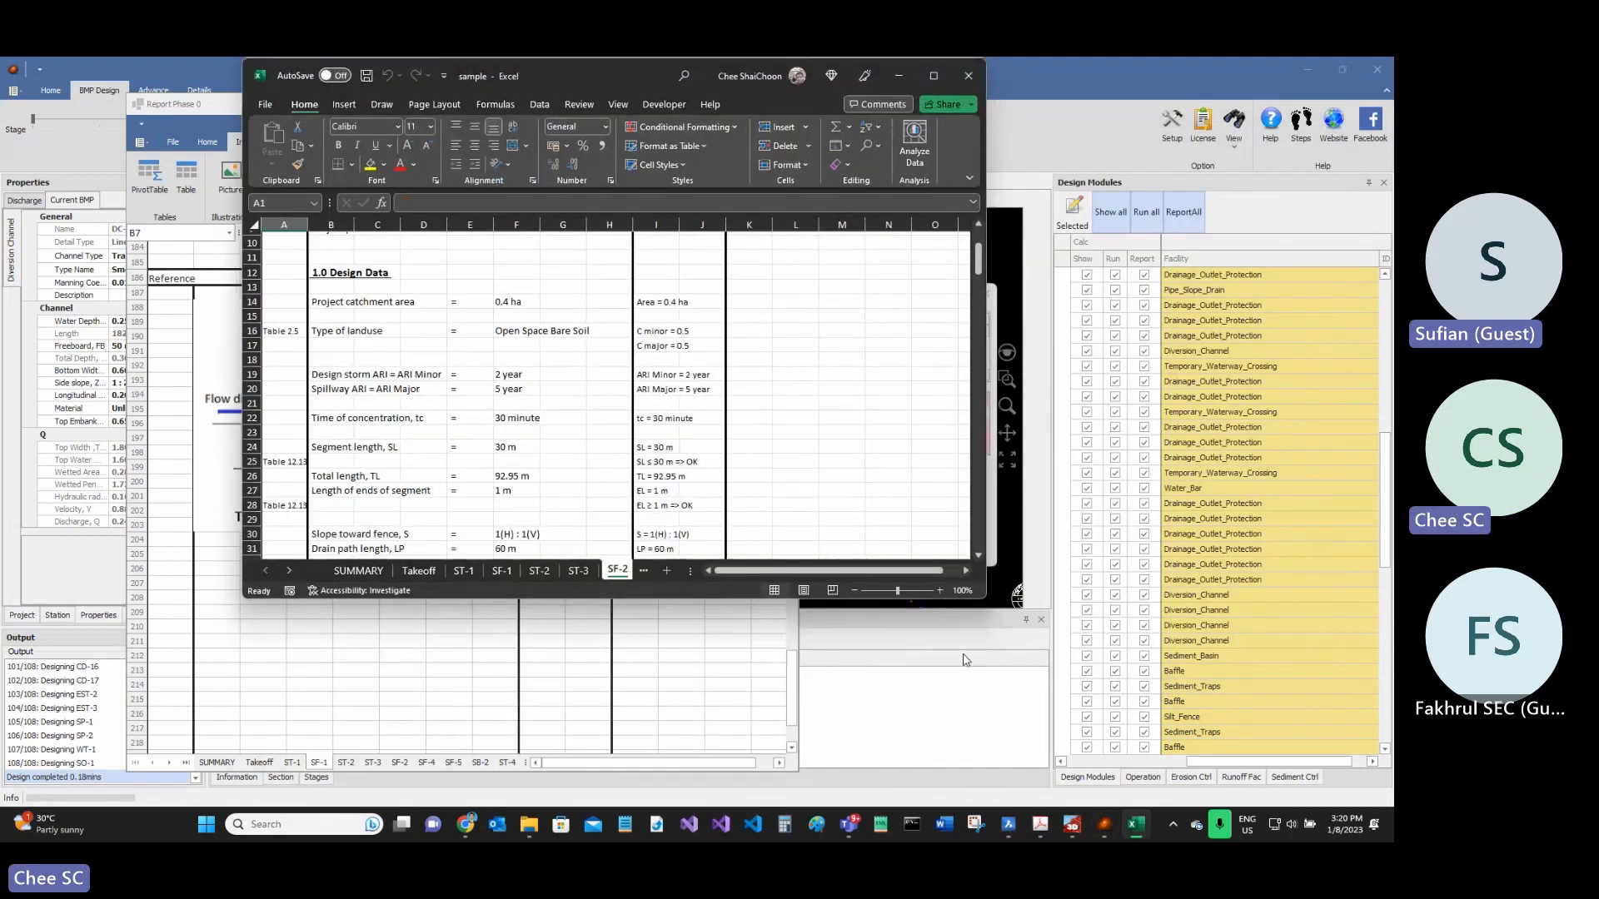
pyautogui.moveTo(987, 622); pyautogui.dragTo(1033, 640)
pyautogui.moveTo(1176, 698); pyautogui.dragTo(1273, 739)
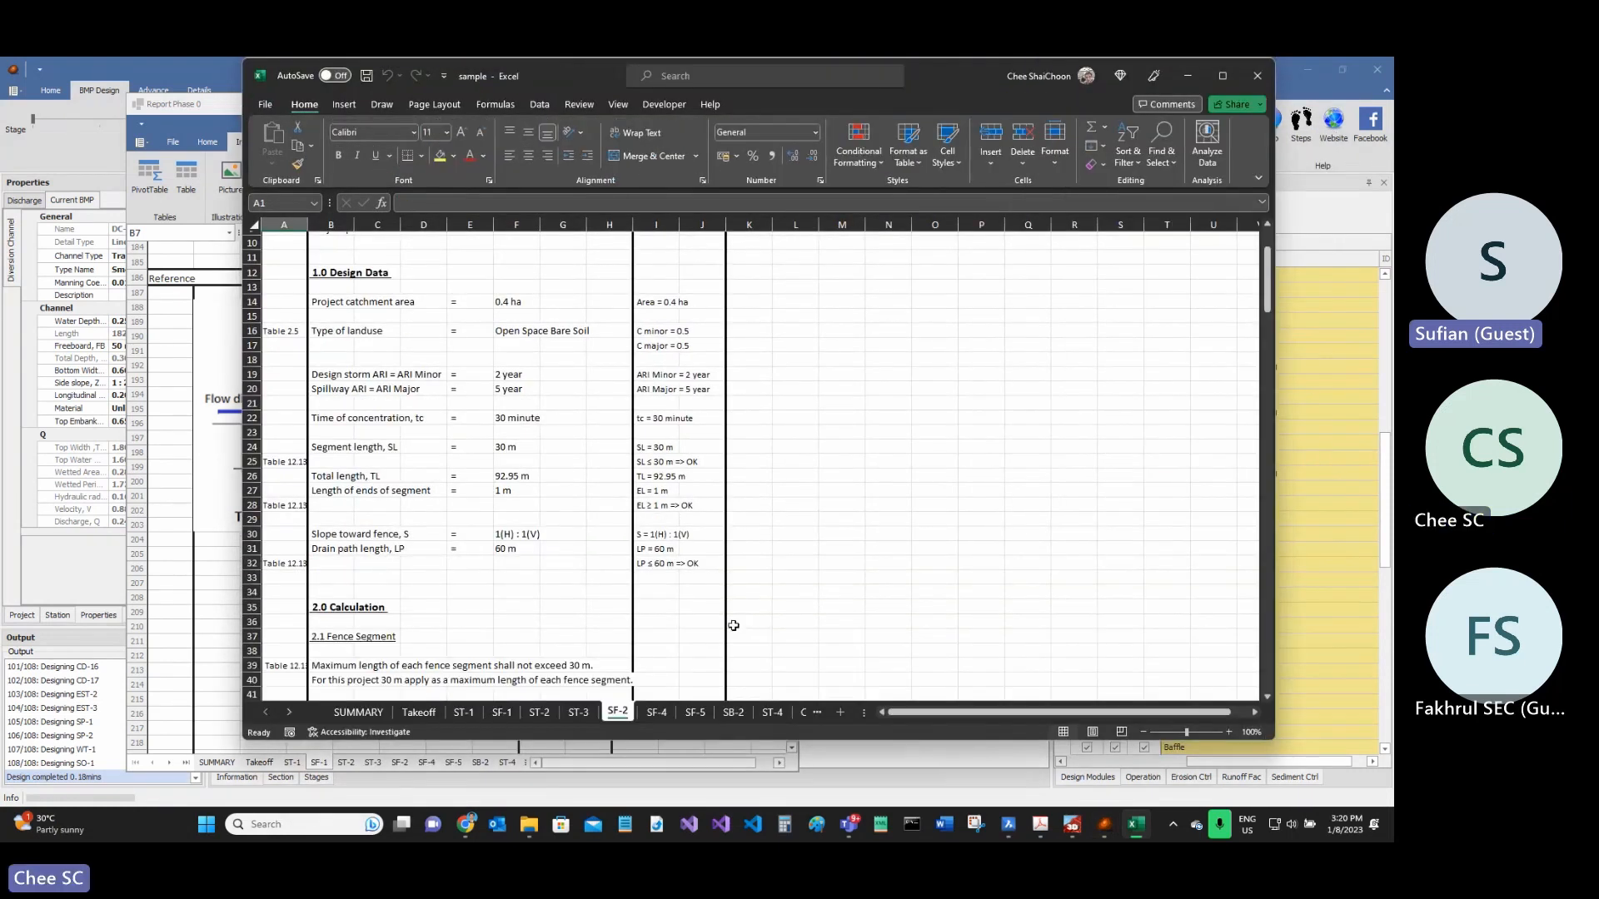
# - Review the design data of the sediment trap calculation on the ST-1 sheet
pyautogui.click(463, 713)
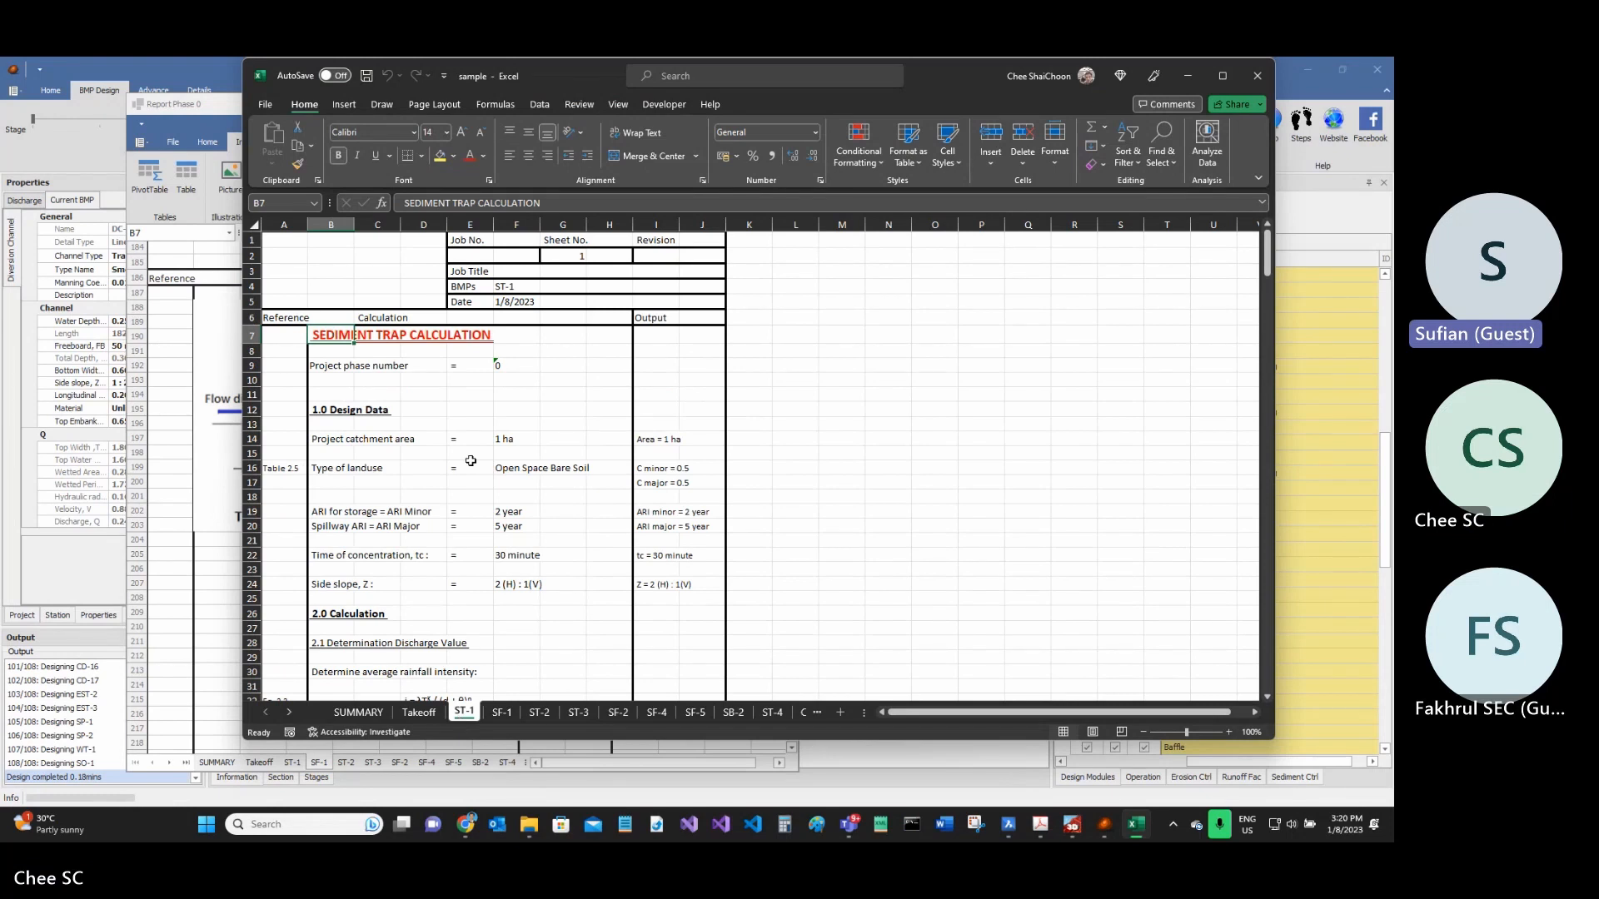
pyautogui.click(348, 368)
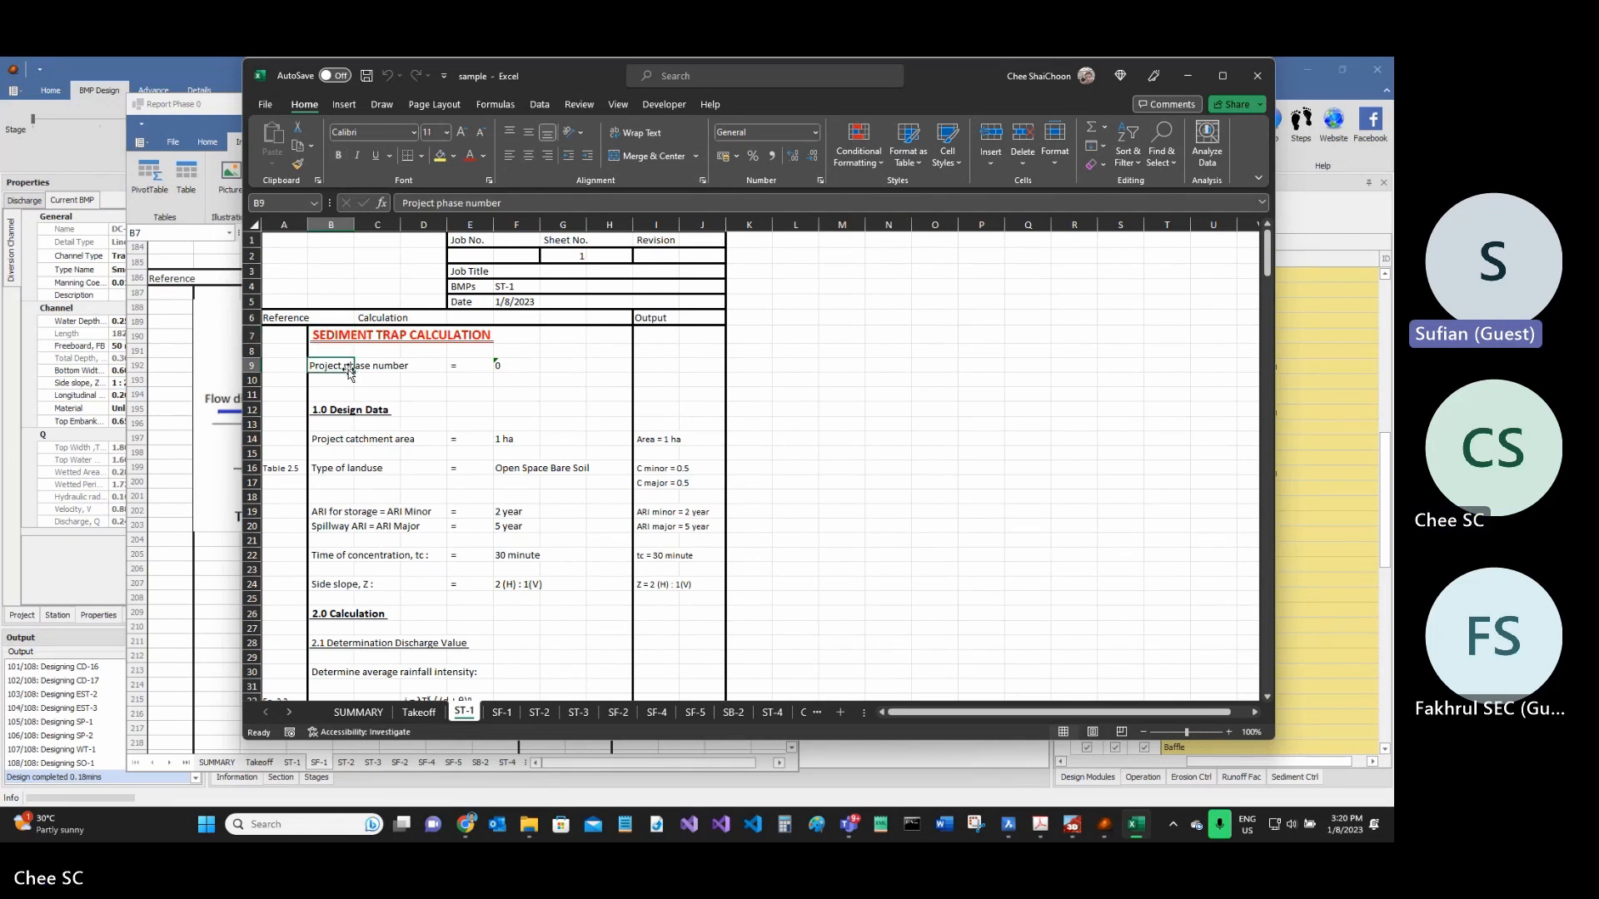
pyautogui.click(341, 481)
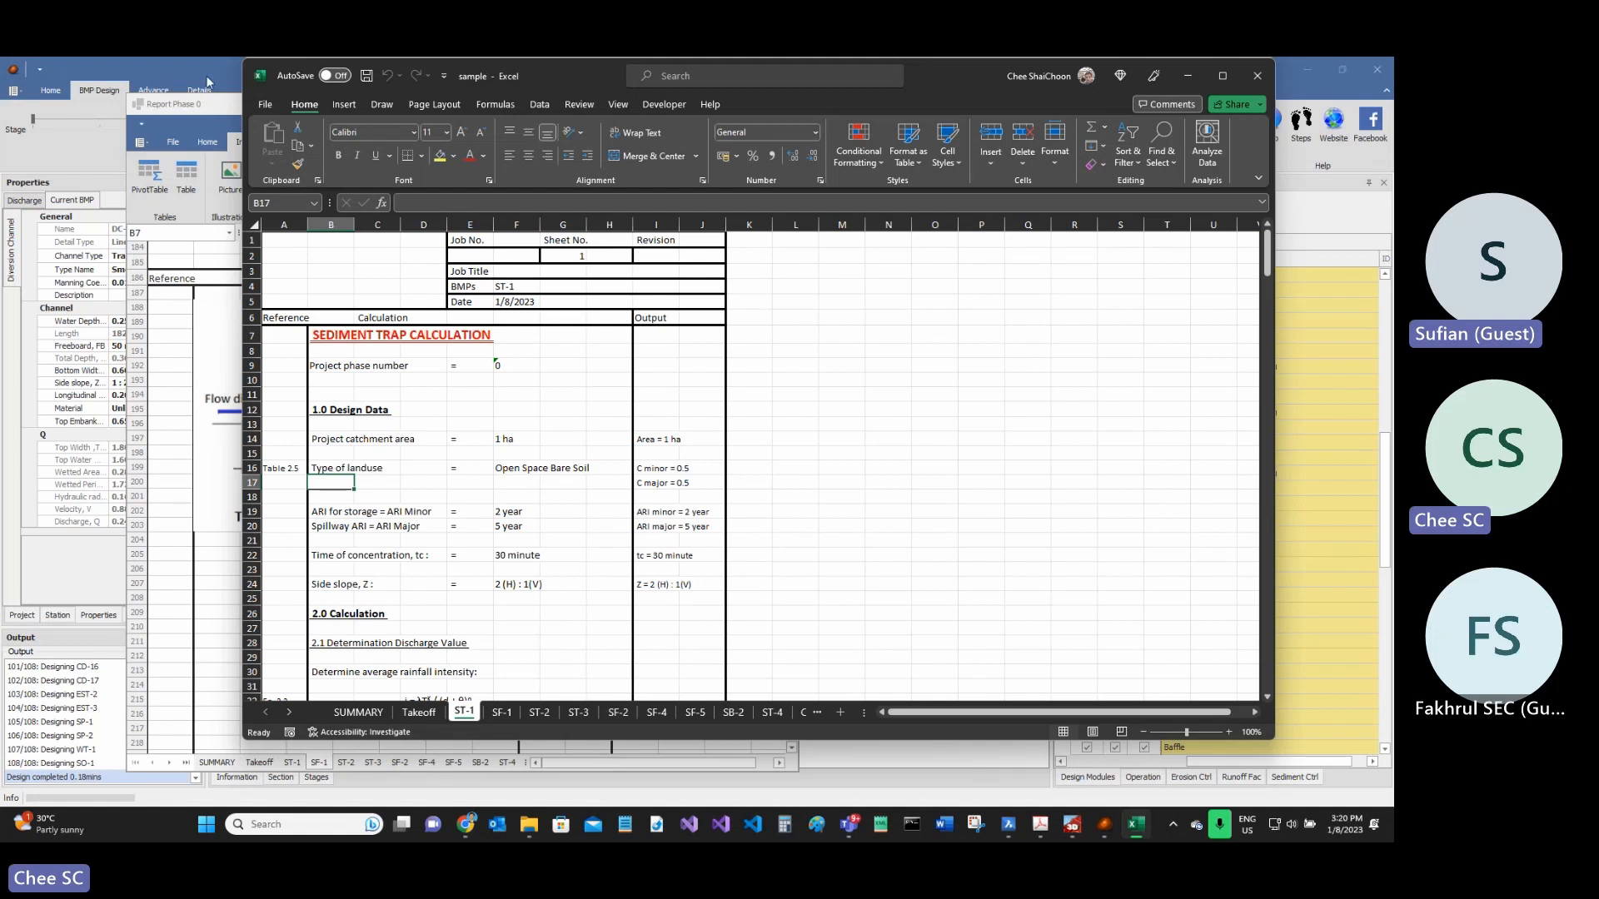
# - Return to EroSen and close the Phase 0 and Phase 1 report windows and the report selection dialog
pyautogui.click(207, 81)
pyautogui.click(783, 105)
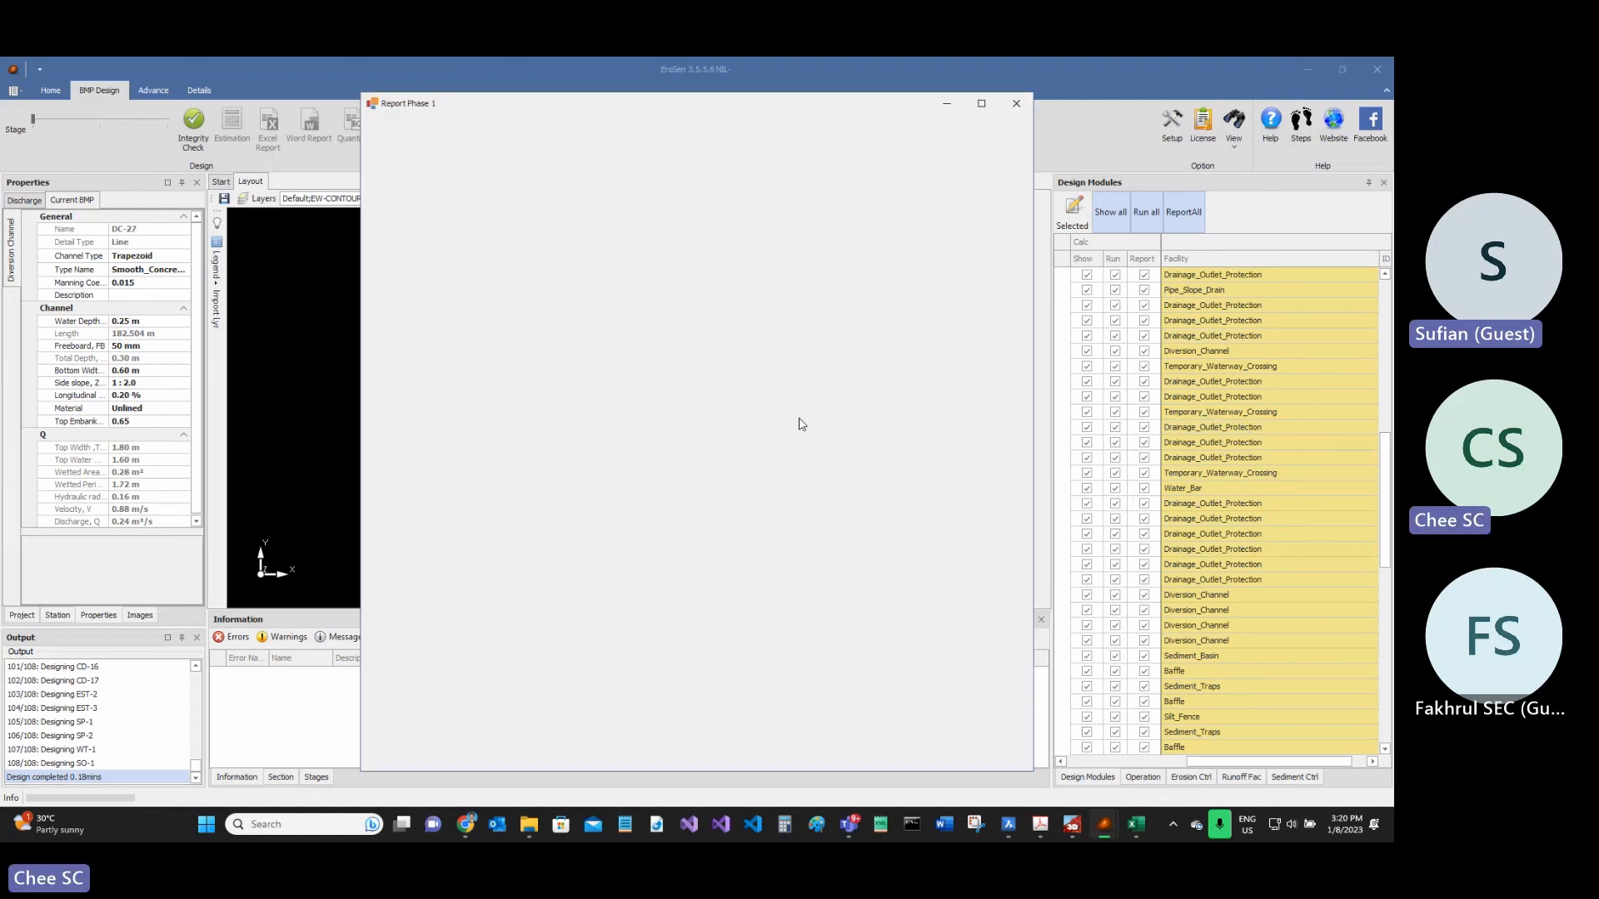
pyautogui.click(1015, 103)
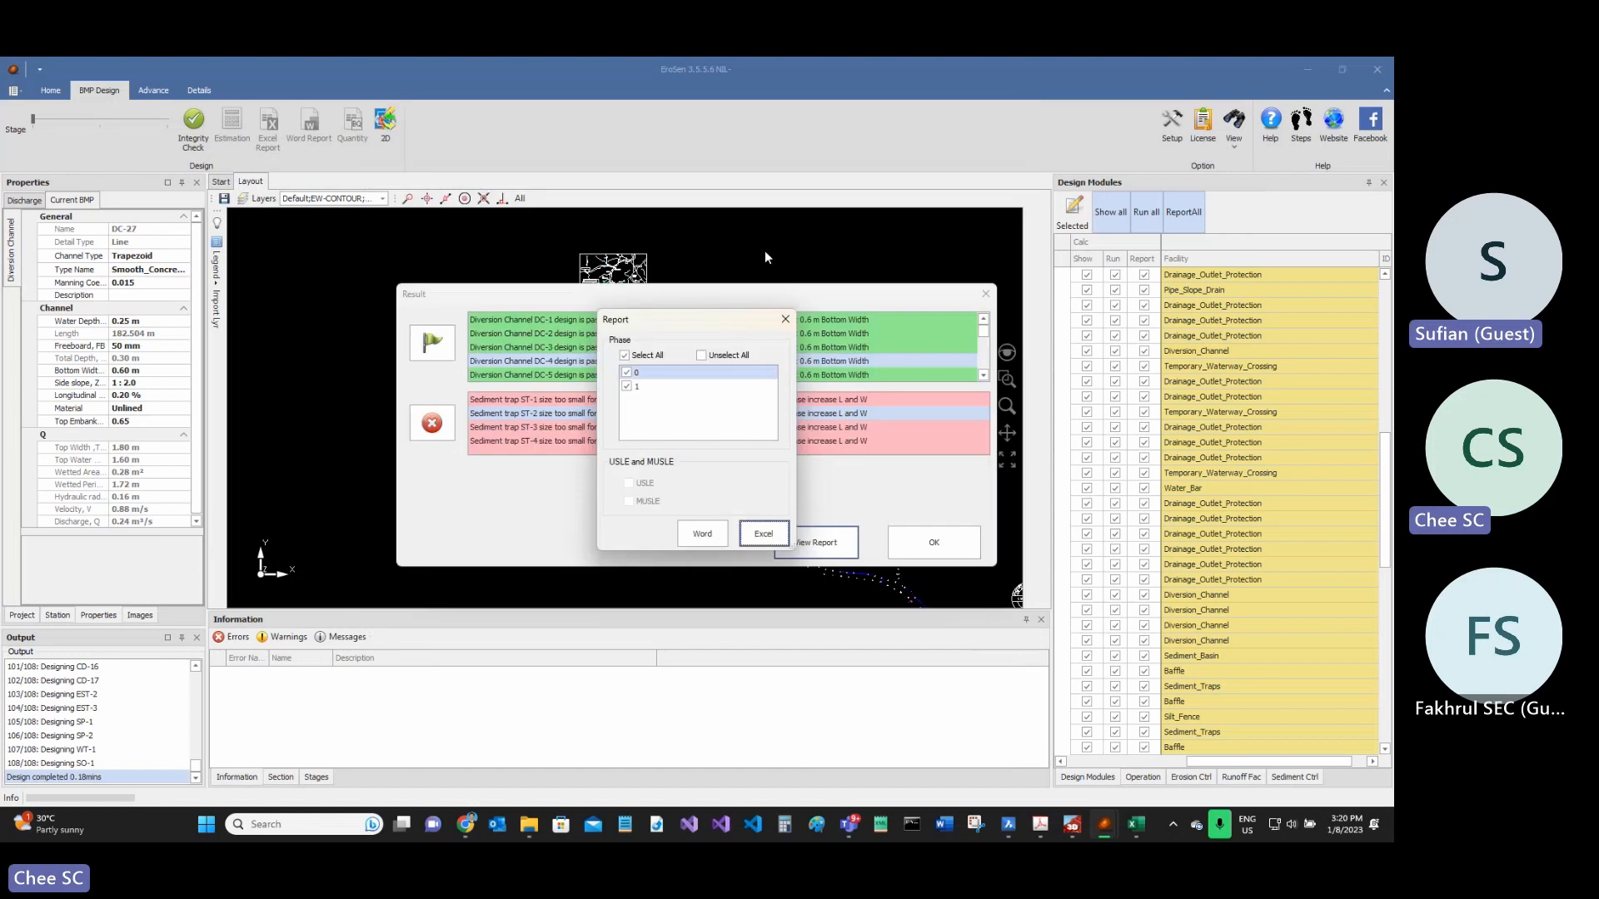
pyautogui.click(782, 316)
# - Inspect the properties and layout locations of the water bar WB-1, sediment basin SB-1 and silt fence SF-1
pyautogui.click(1224, 490)
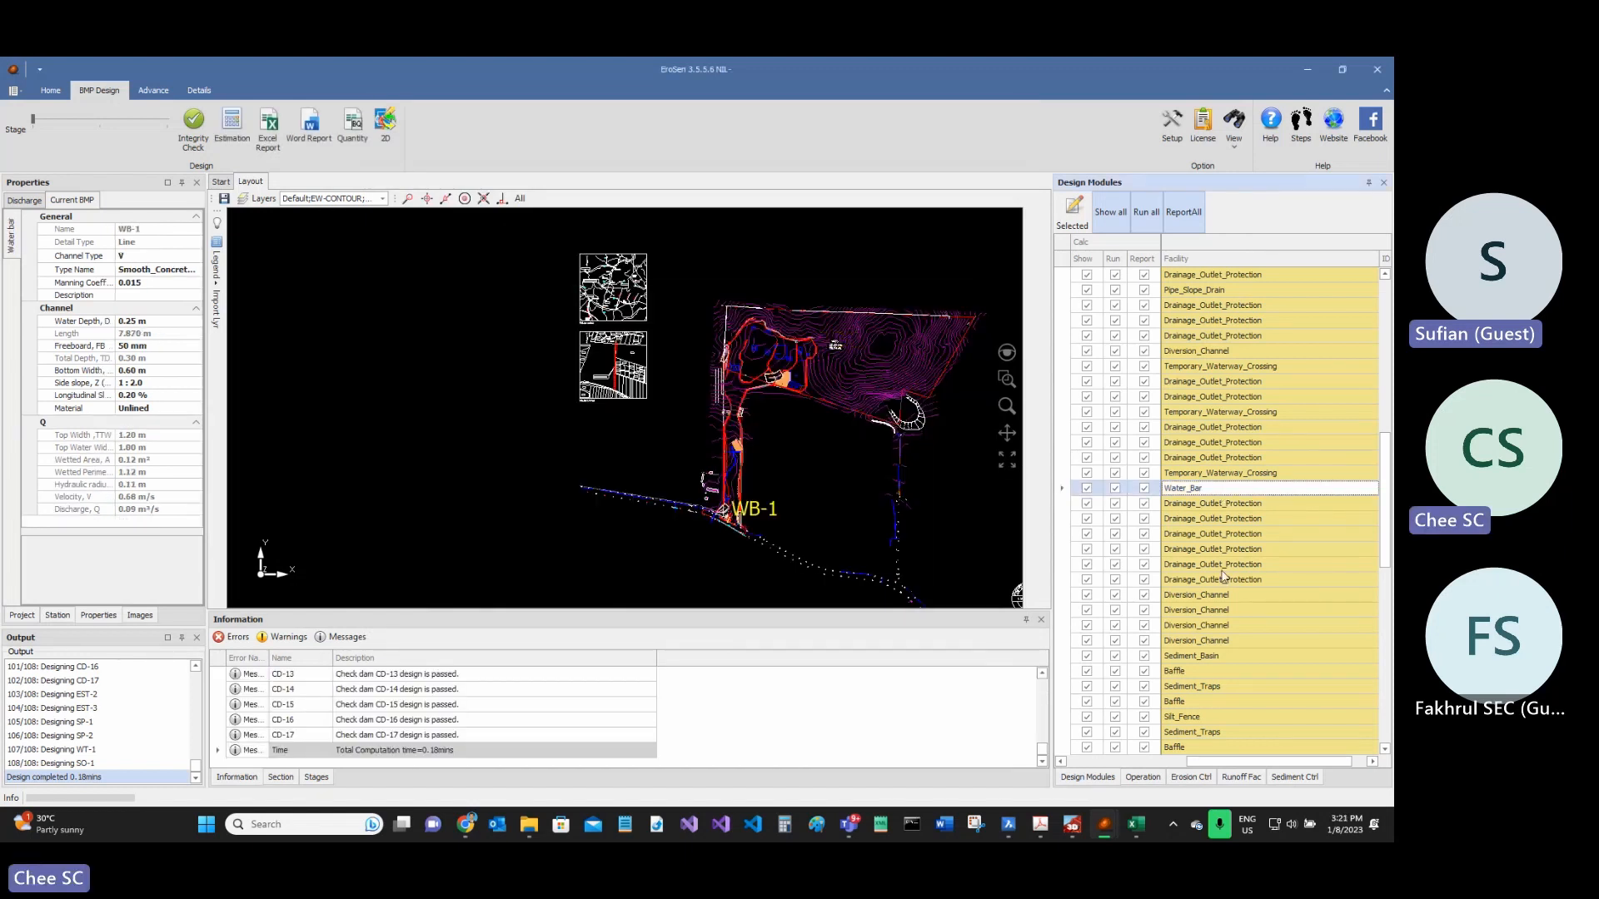
pyautogui.scroll(-2, 1199, 579)
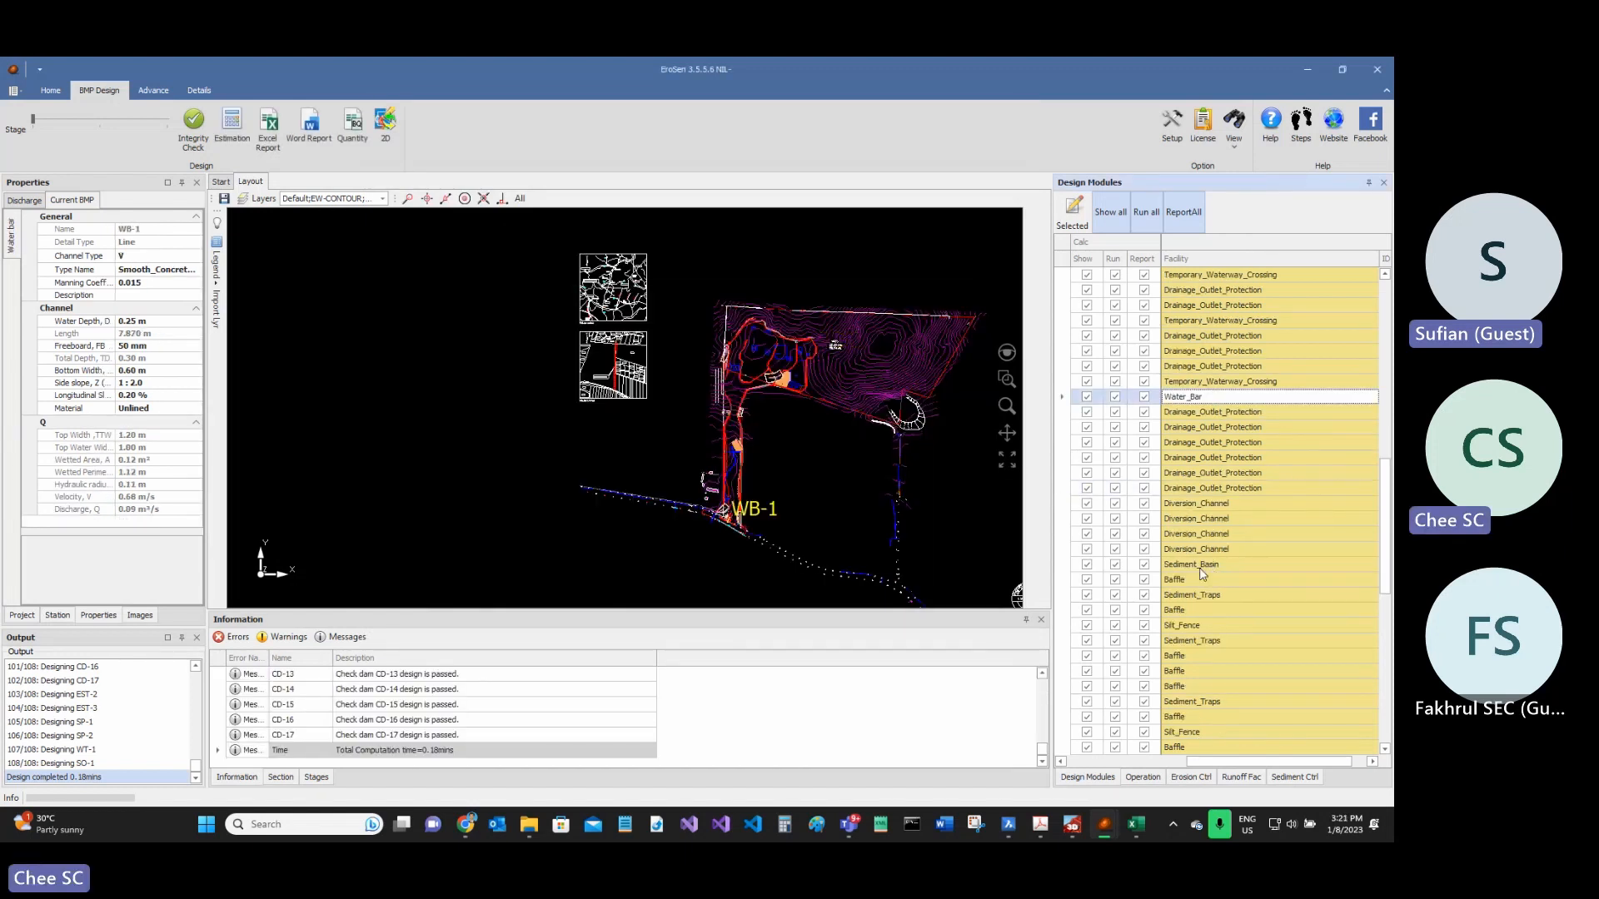
pyautogui.click(1202, 566)
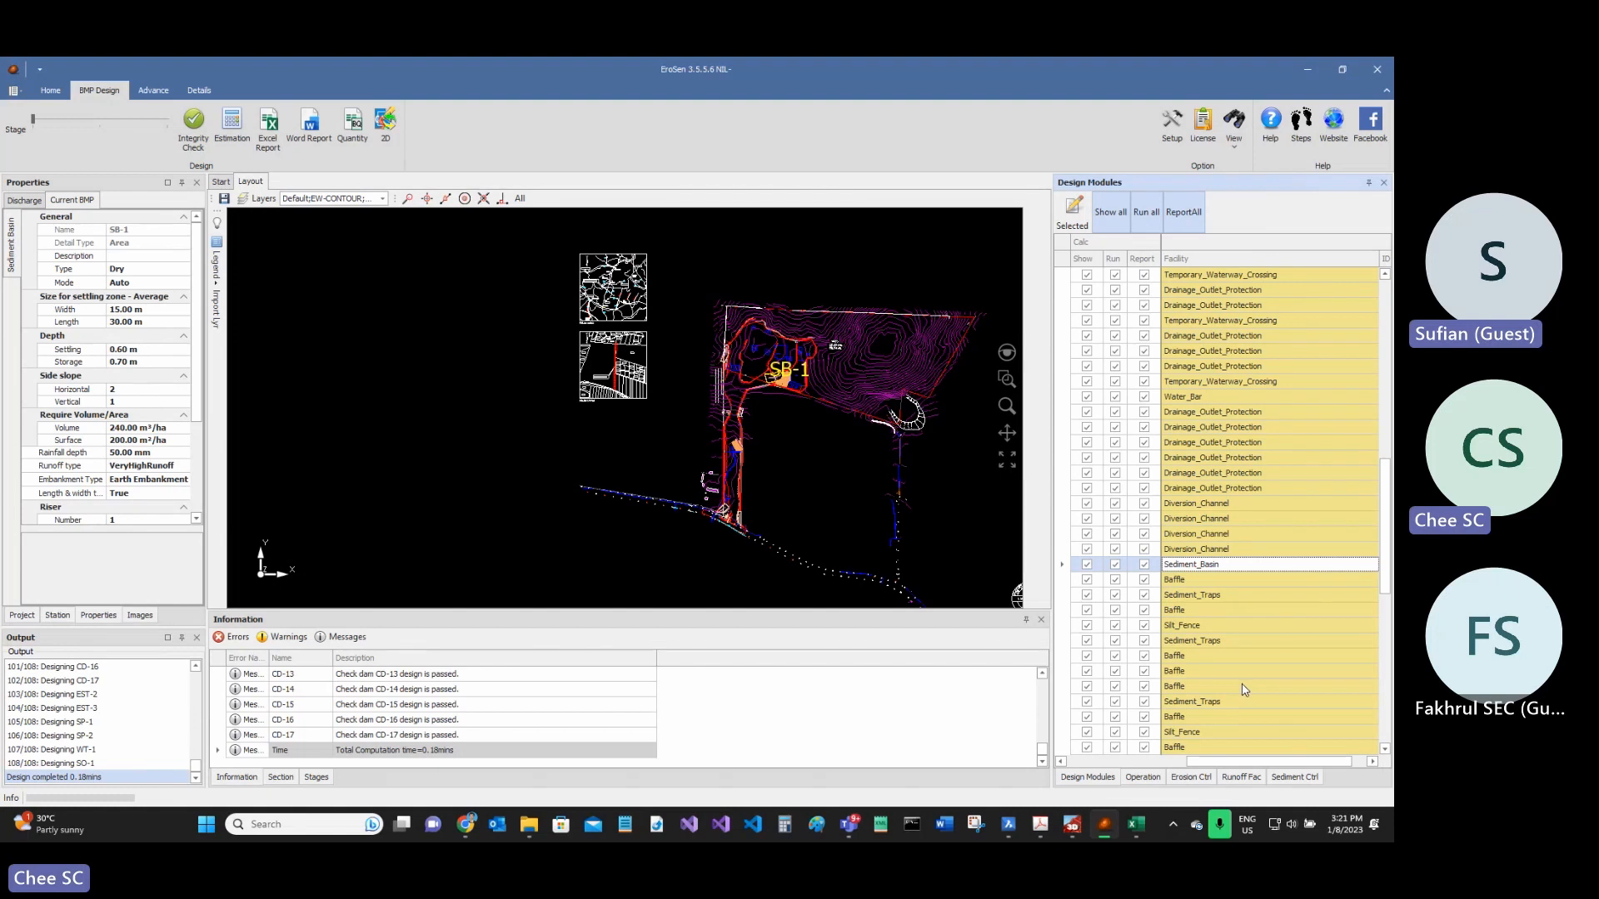
pyautogui.click(1196, 628)
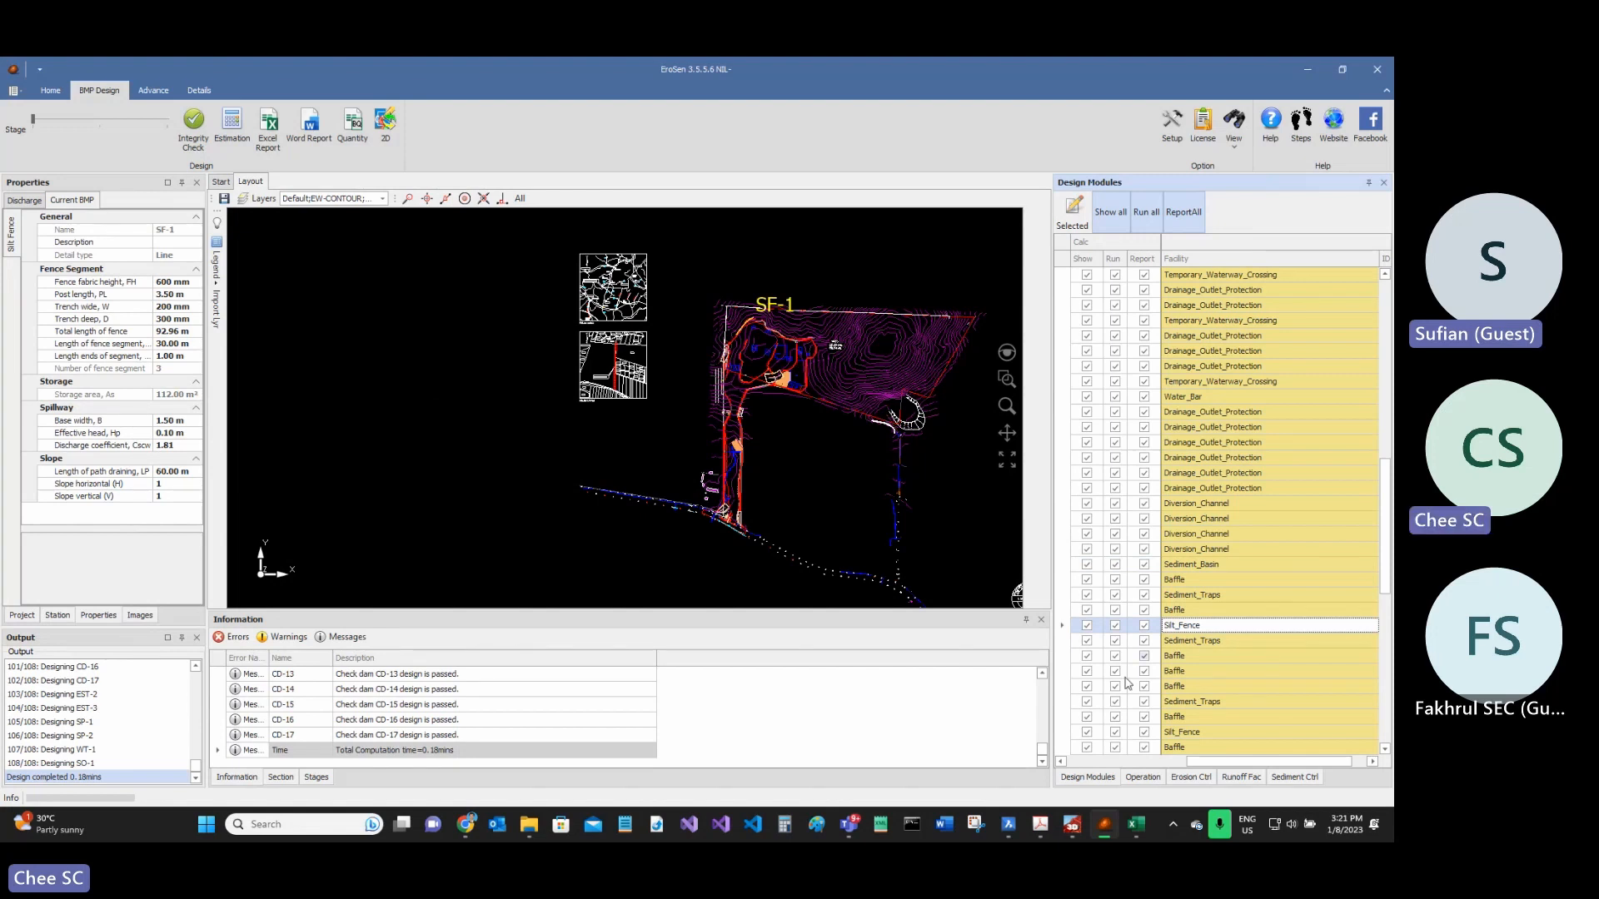
pyautogui.click(1116, 611)
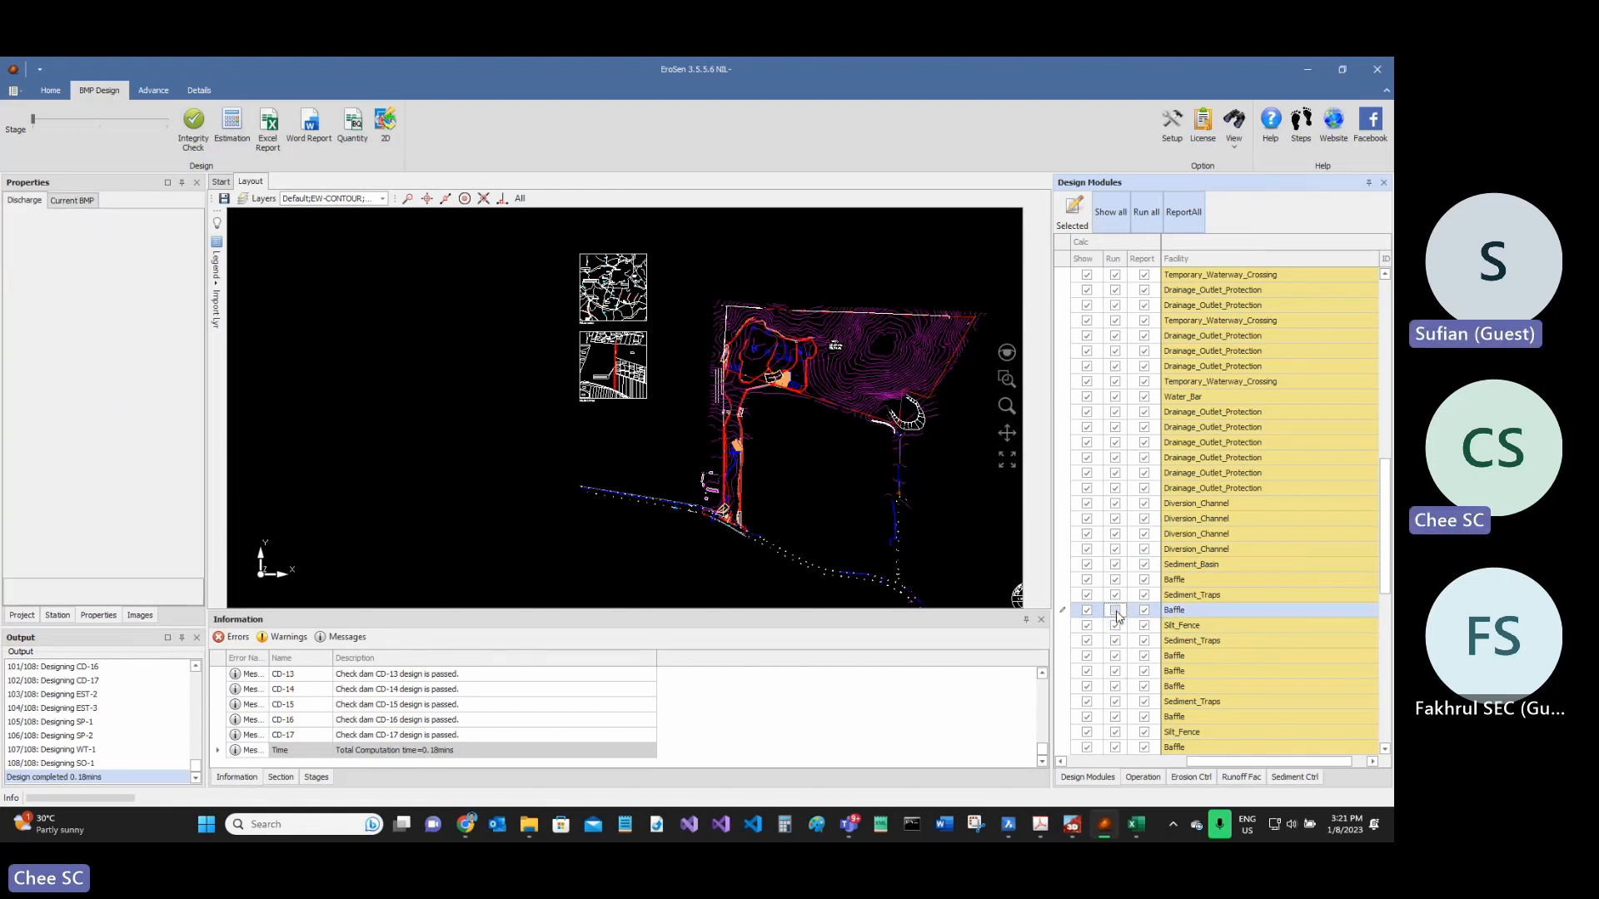
pyautogui.click(1116, 611)
# - Switch to the sample workbook in Excel, glance through its SF and ST sheets, and review the SB-2 dry sediment basin computation
pyautogui.click(1136, 824)
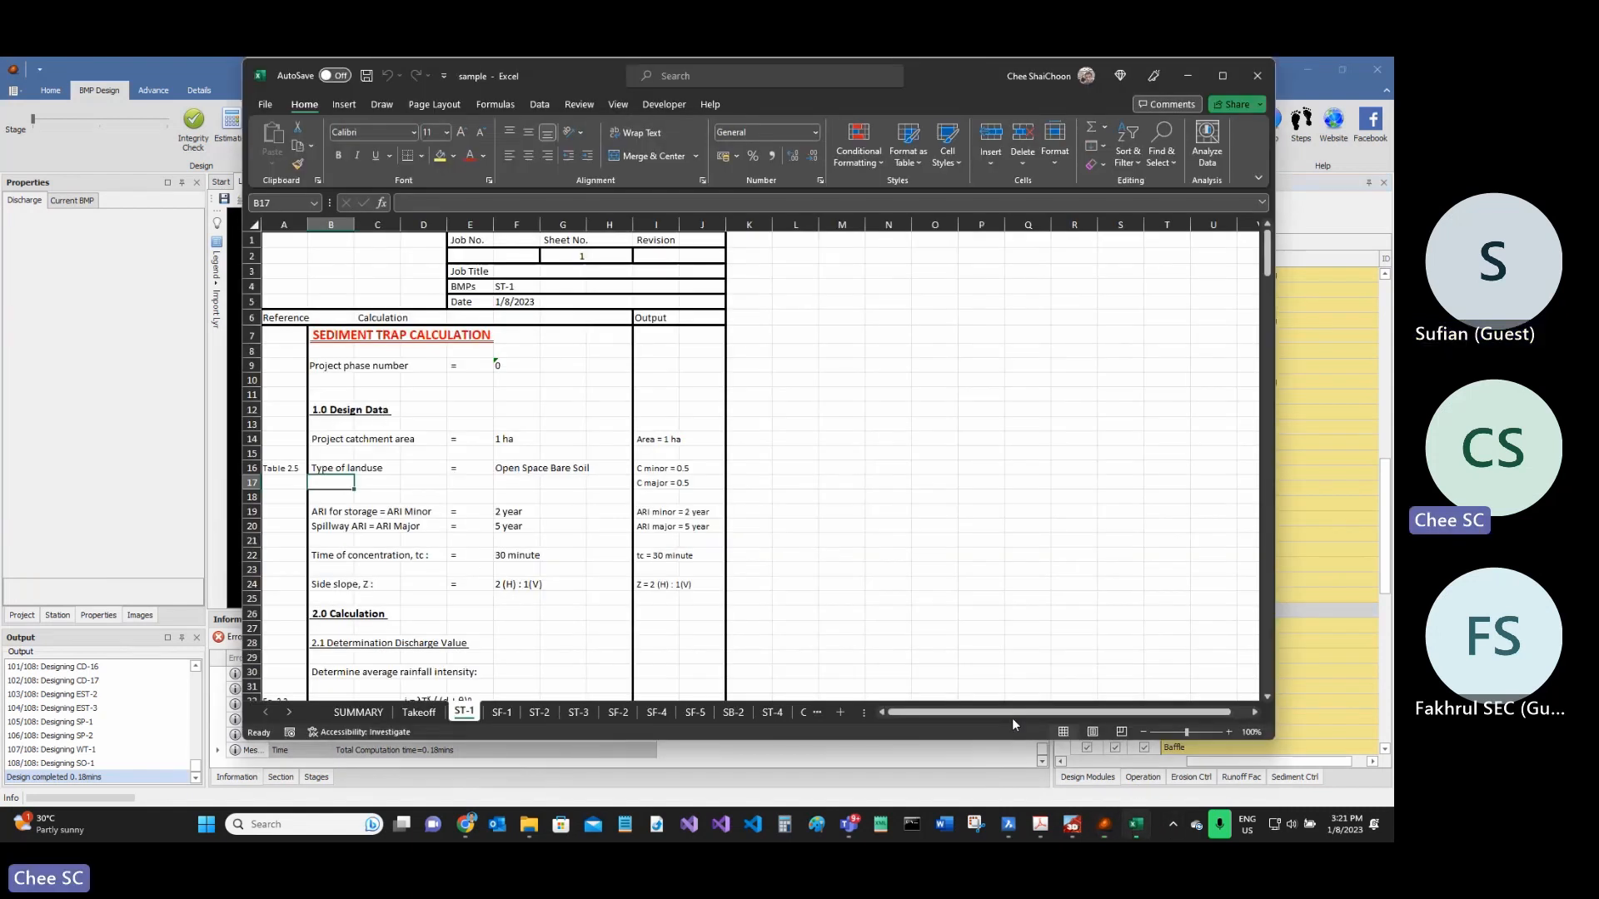
pyautogui.click(504, 713)
pyautogui.click(536, 712)
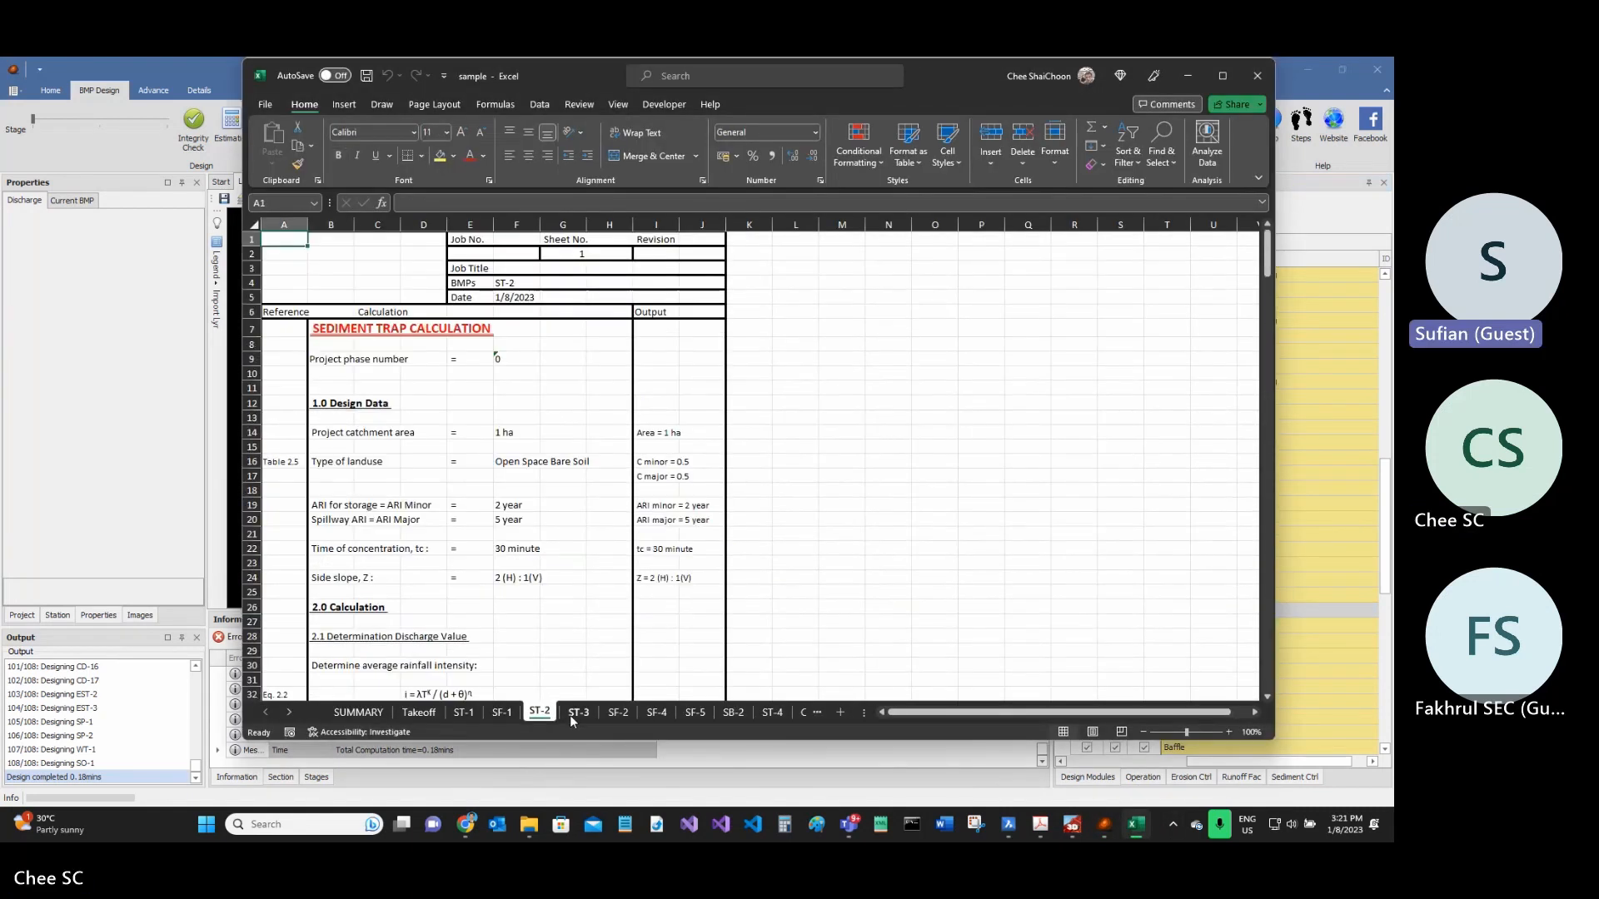
pyautogui.click(617, 714)
pyautogui.click(656, 713)
pyautogui.click(731, 713)
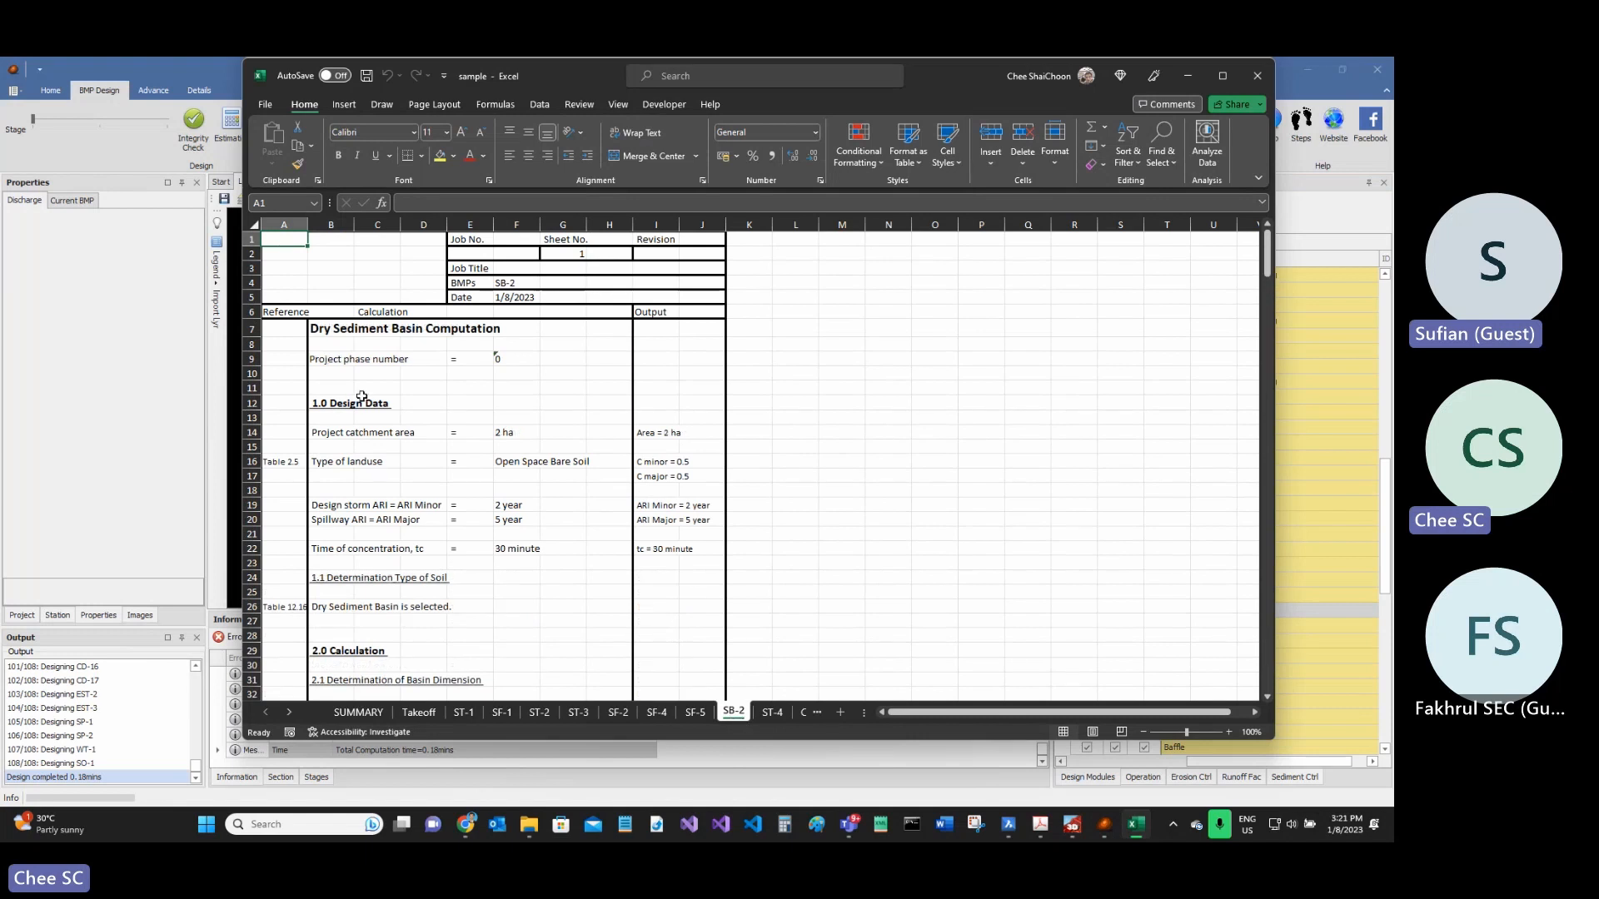
pyautogui.click(379, 418)
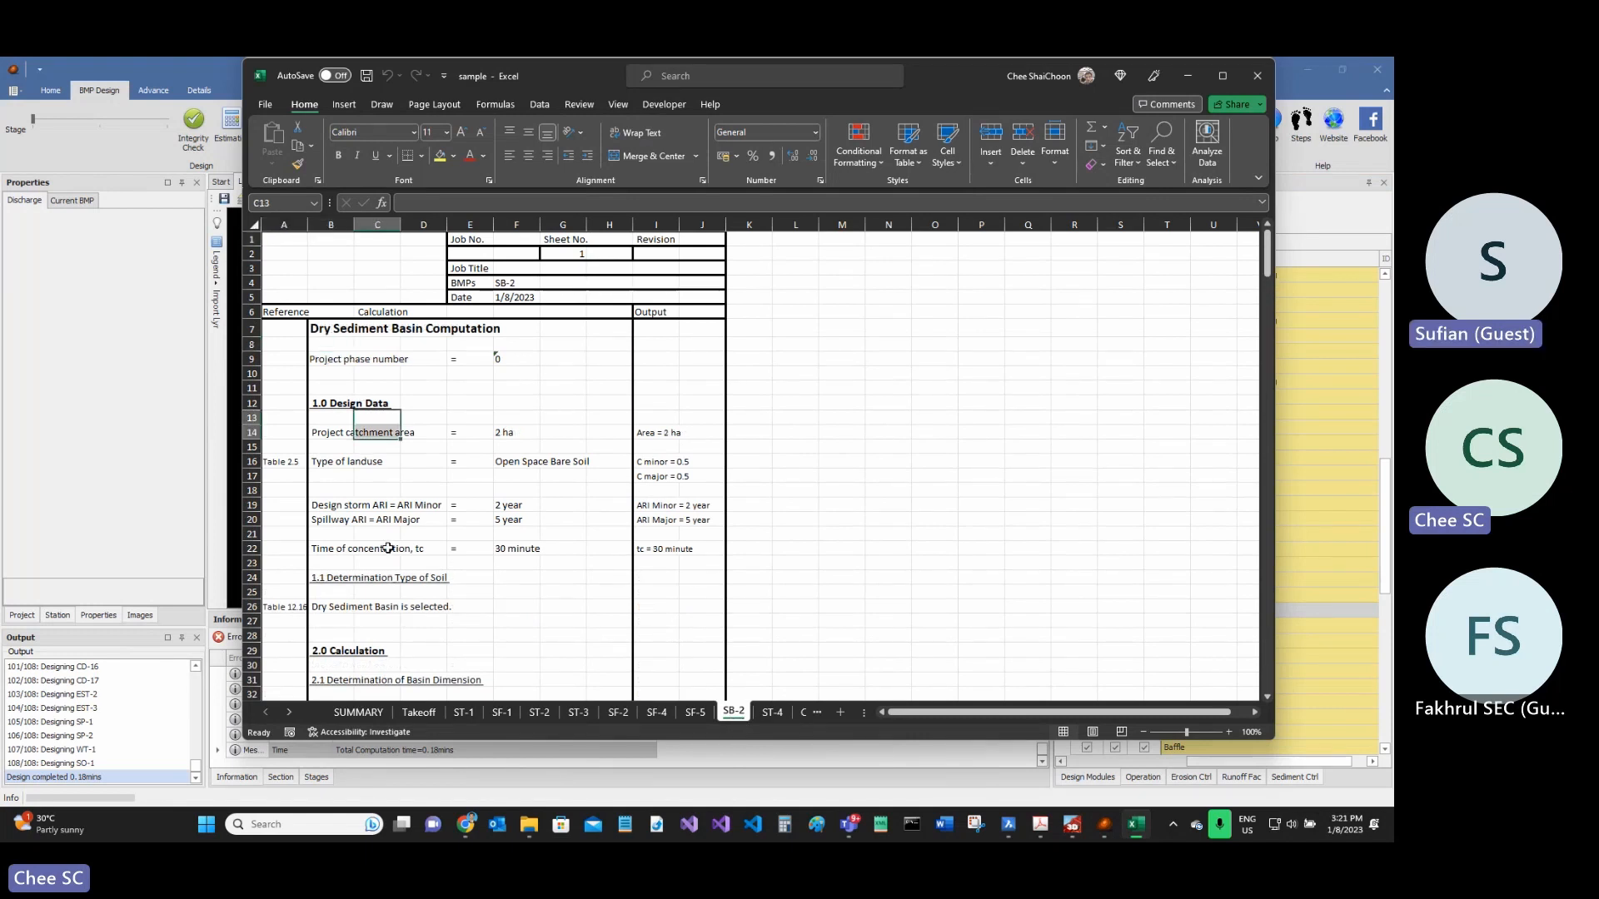
pyautogui.scroll(-13, 388, 550)
pyautogui.scroll(-9, 416, 534)
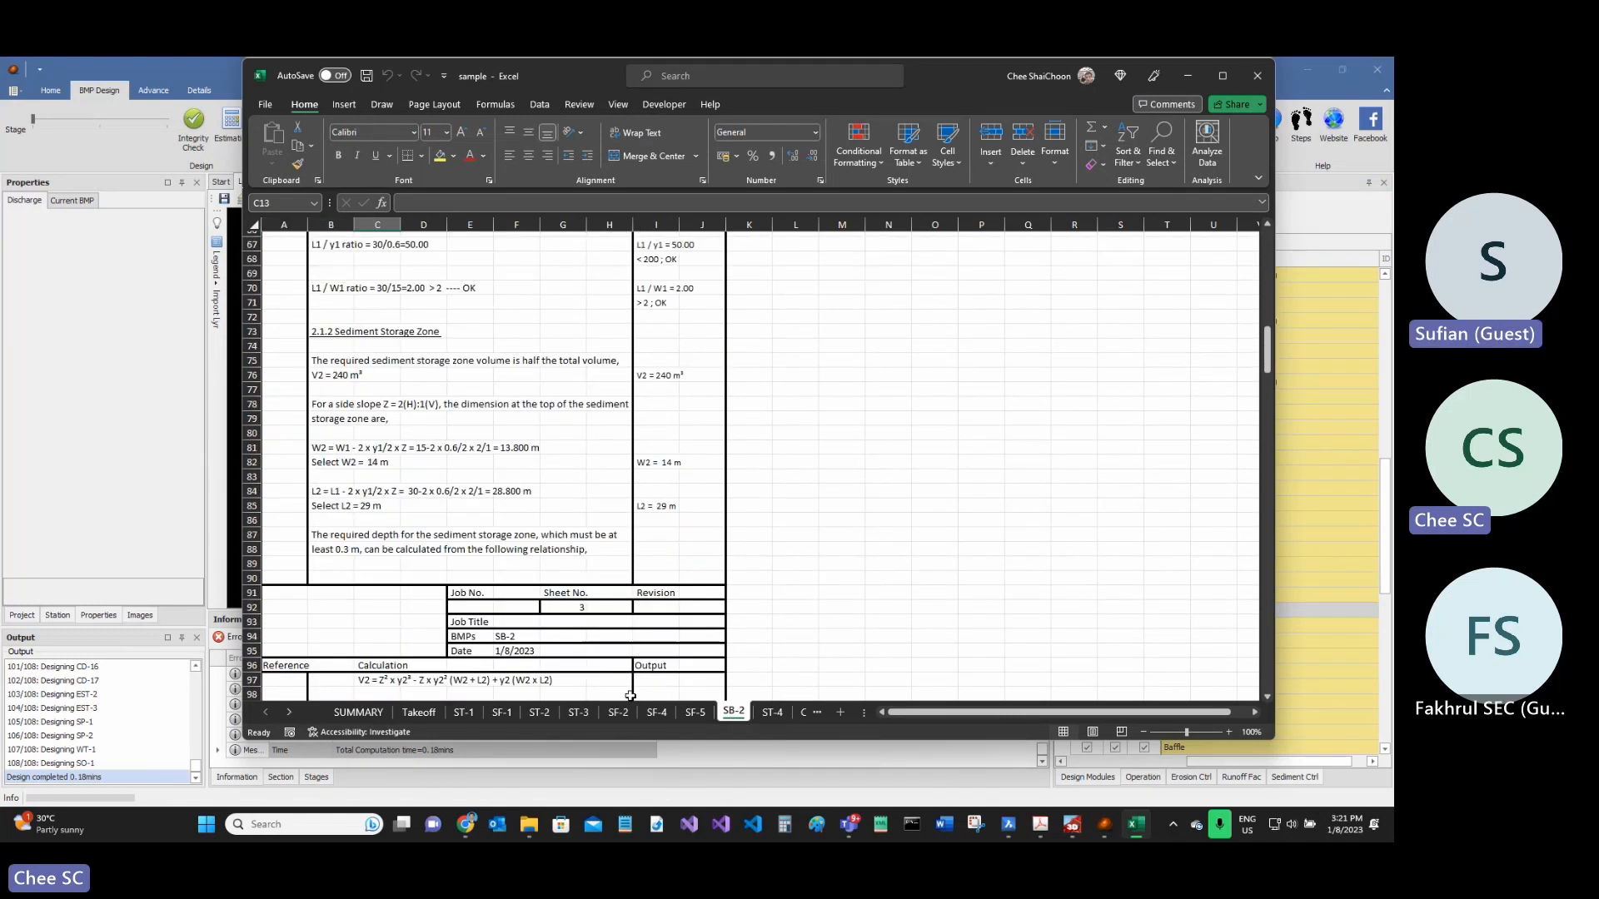
# - View the sediment trap calculation on the ST-4 sheet
pyautogui.click(289, 712)
pyautogui.click(289, 712)
pyautogui.click(289, 713)
pyautogui.click(289, 712)
pyautogui.click(289, 713)
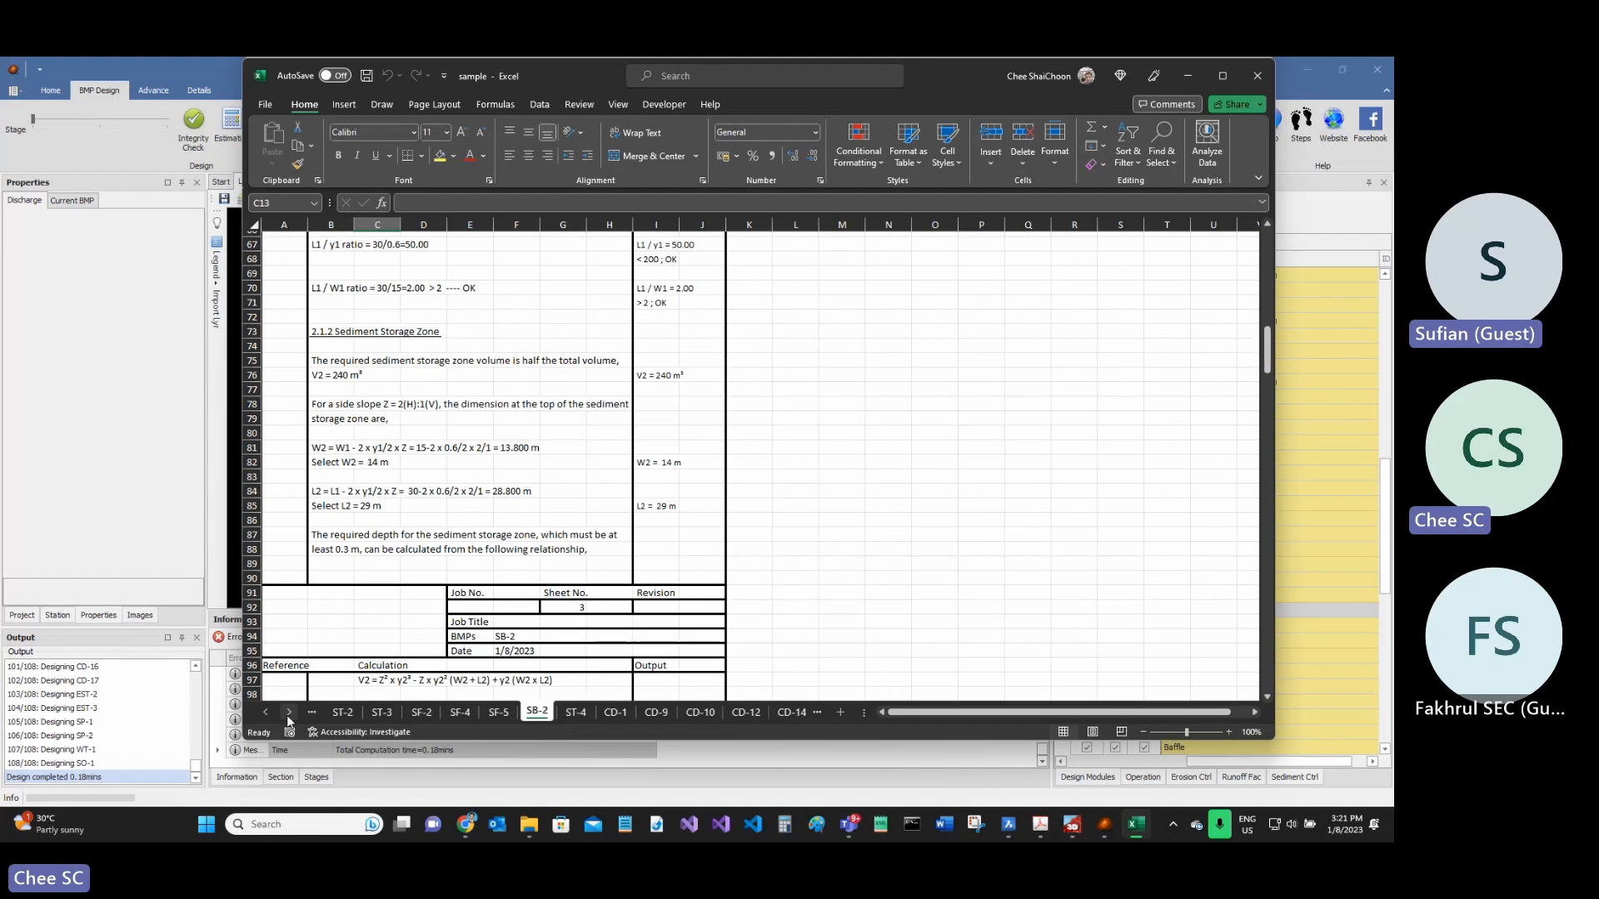
pyautogui.click(576, 713)
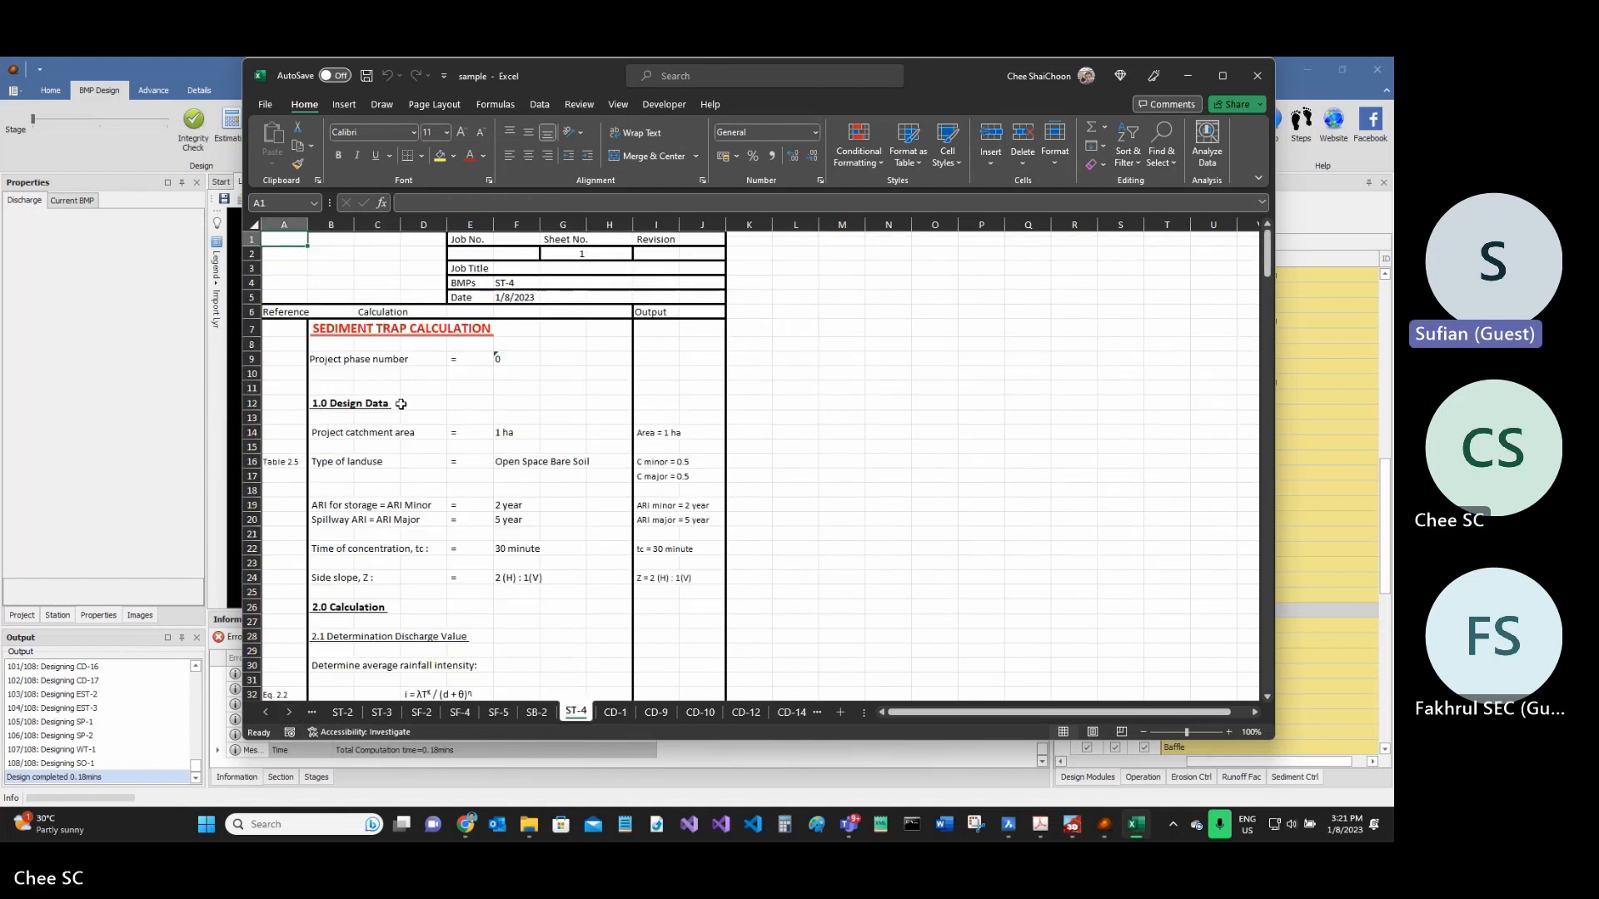
# - Open the CD-10 sheet and review the check dam calculation through to its Section C-C drawing
pyautogui.click(289, 713)
pyautogui.click(289, 712)
pyautogui.click(289, 713)
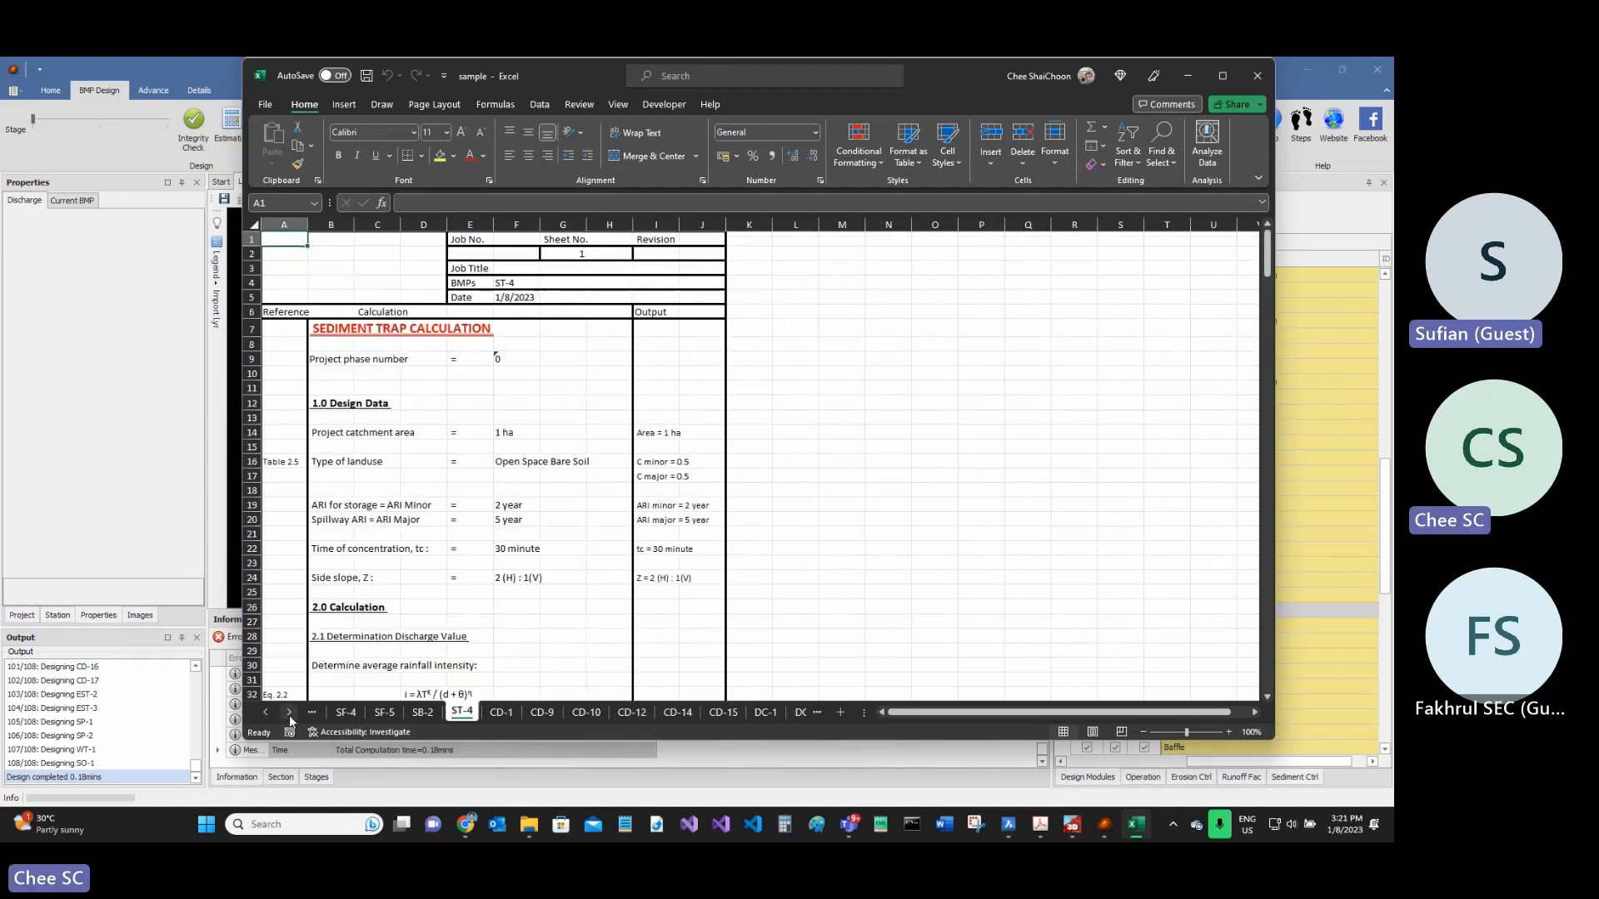
pyautogui.click(582, 714)
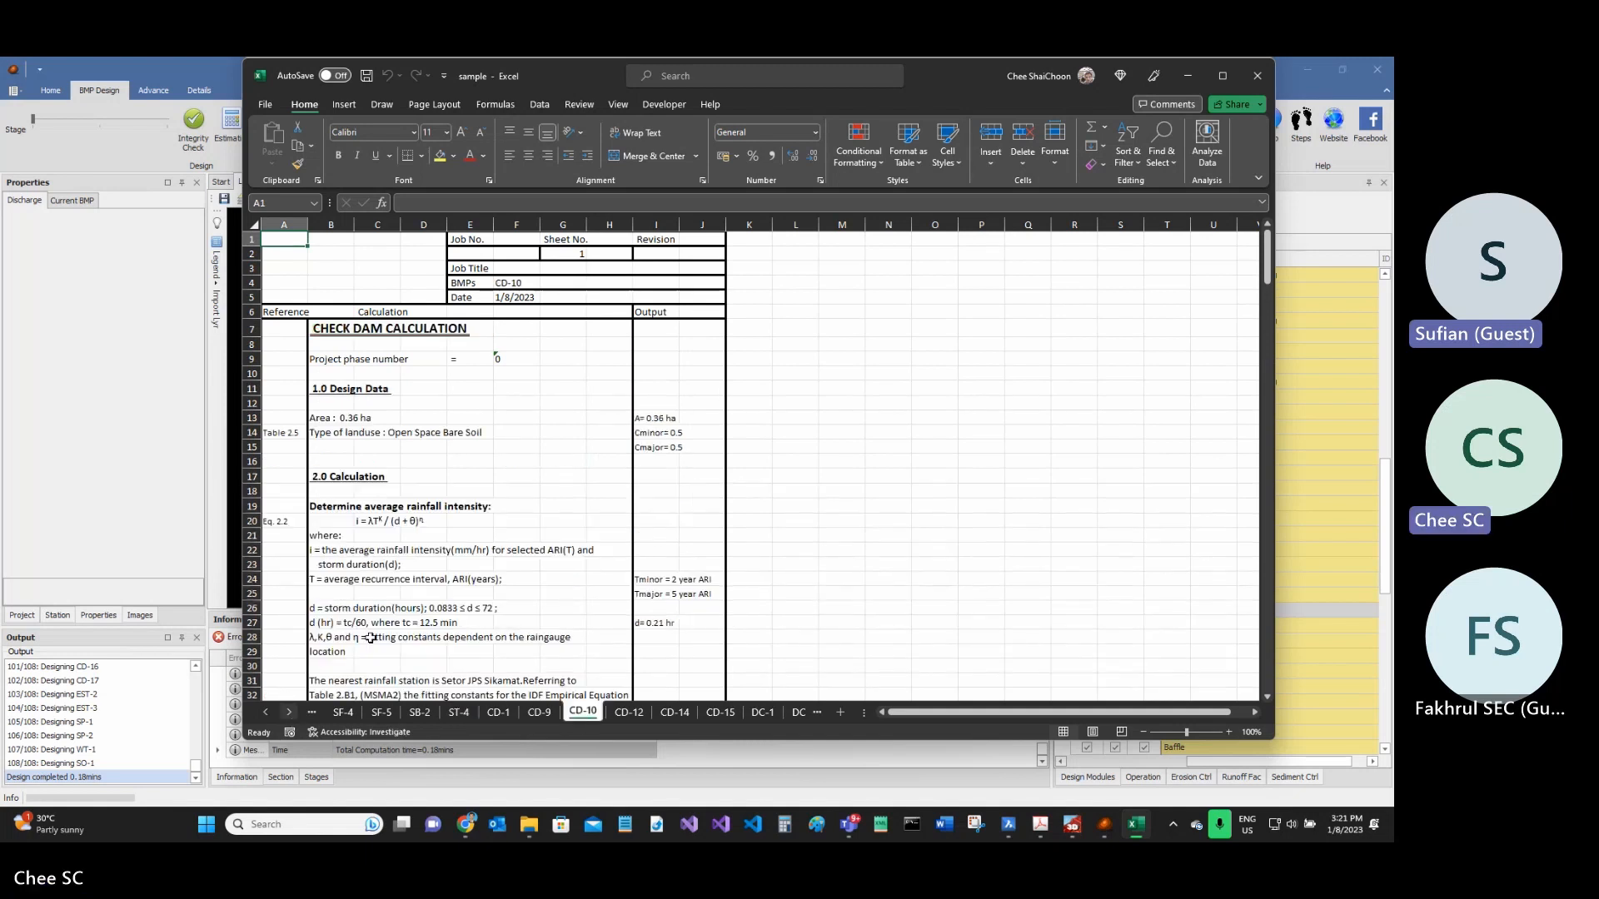
pyautogui.scroll(-20, 480, 508)
pyautogui.scroll(-20, 480, 509)
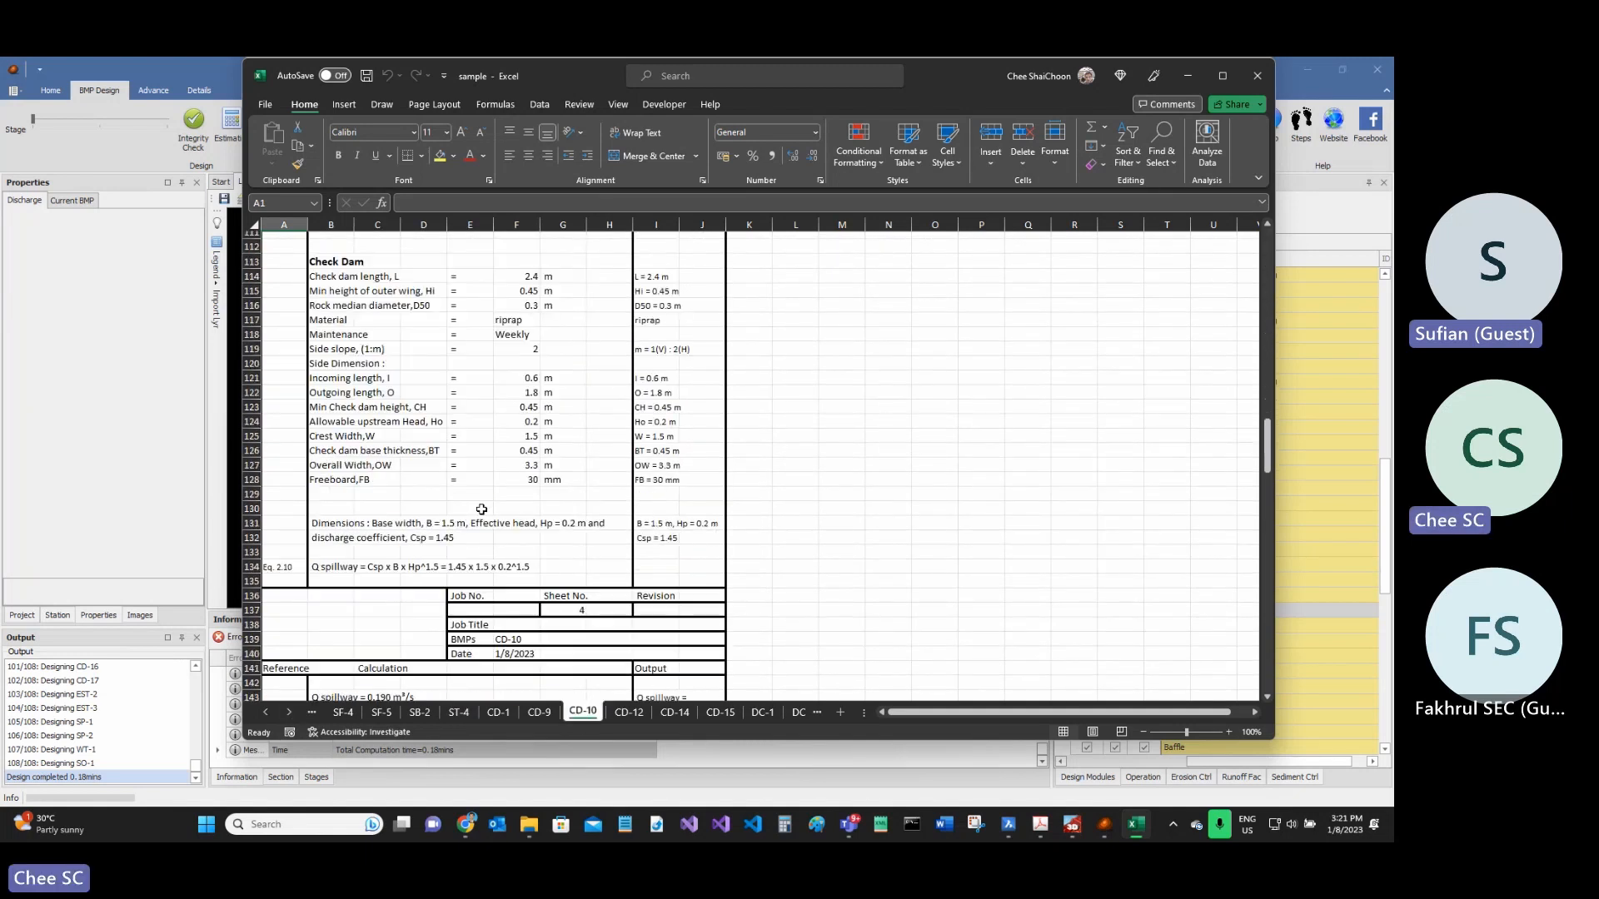
pyautogui.scroll(-15, 480, 501)
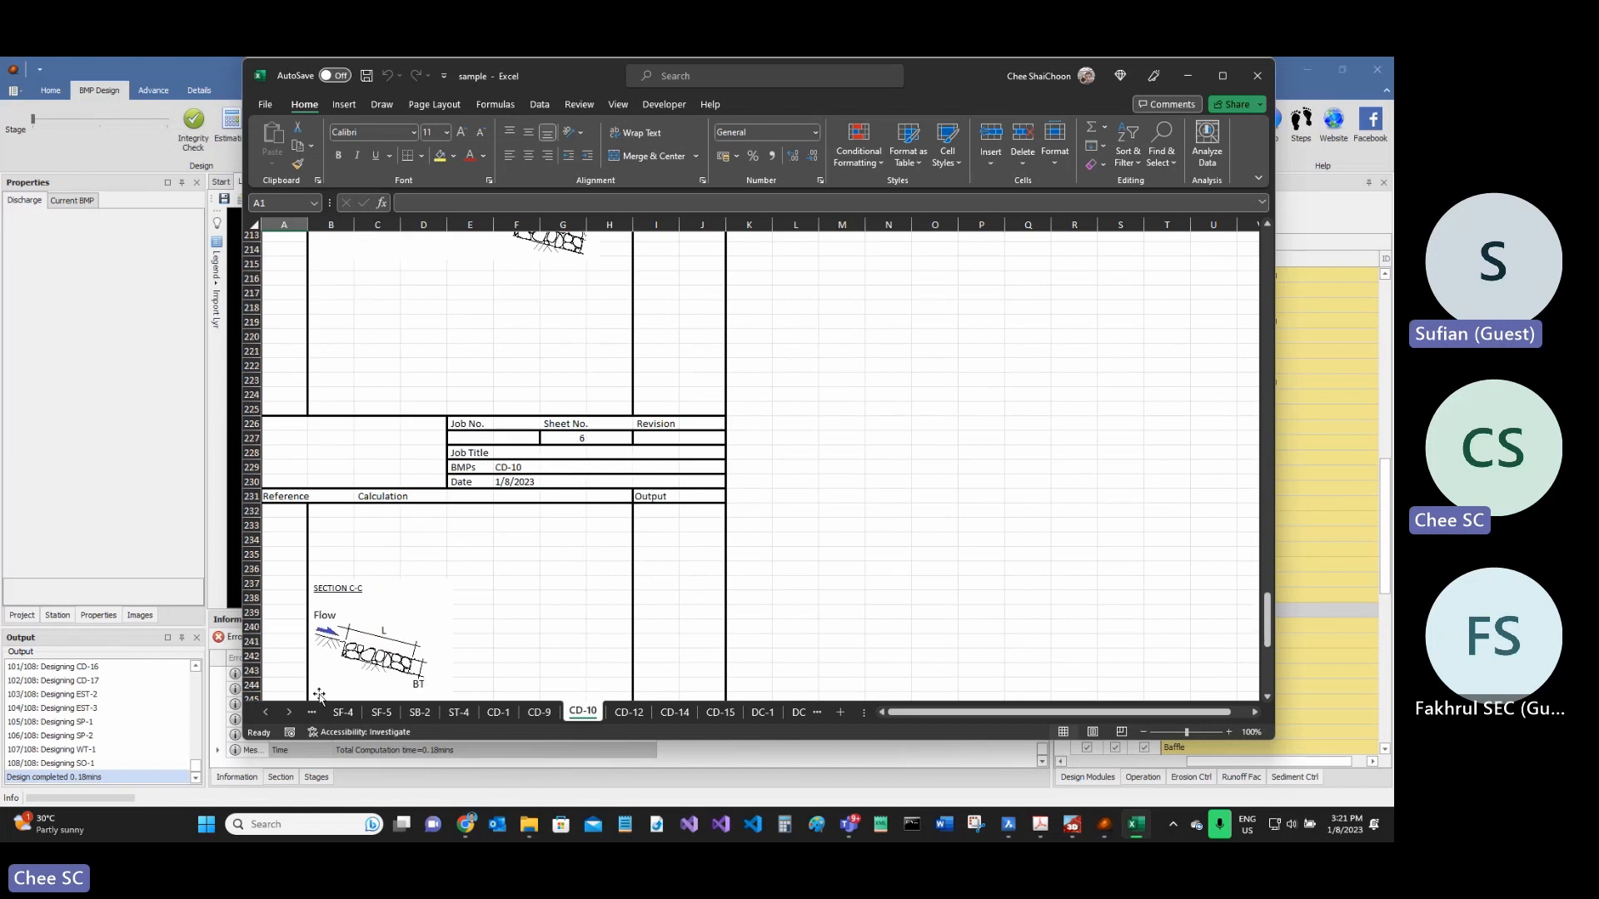
# - Look along the workbook's remaining CD and DC sheets, and return to EroSen
pyautogui.click(290, 713)
pyautogui.click(289, 713)
pyautogui.click(289, 713)
pyautogui.click(290, 713)
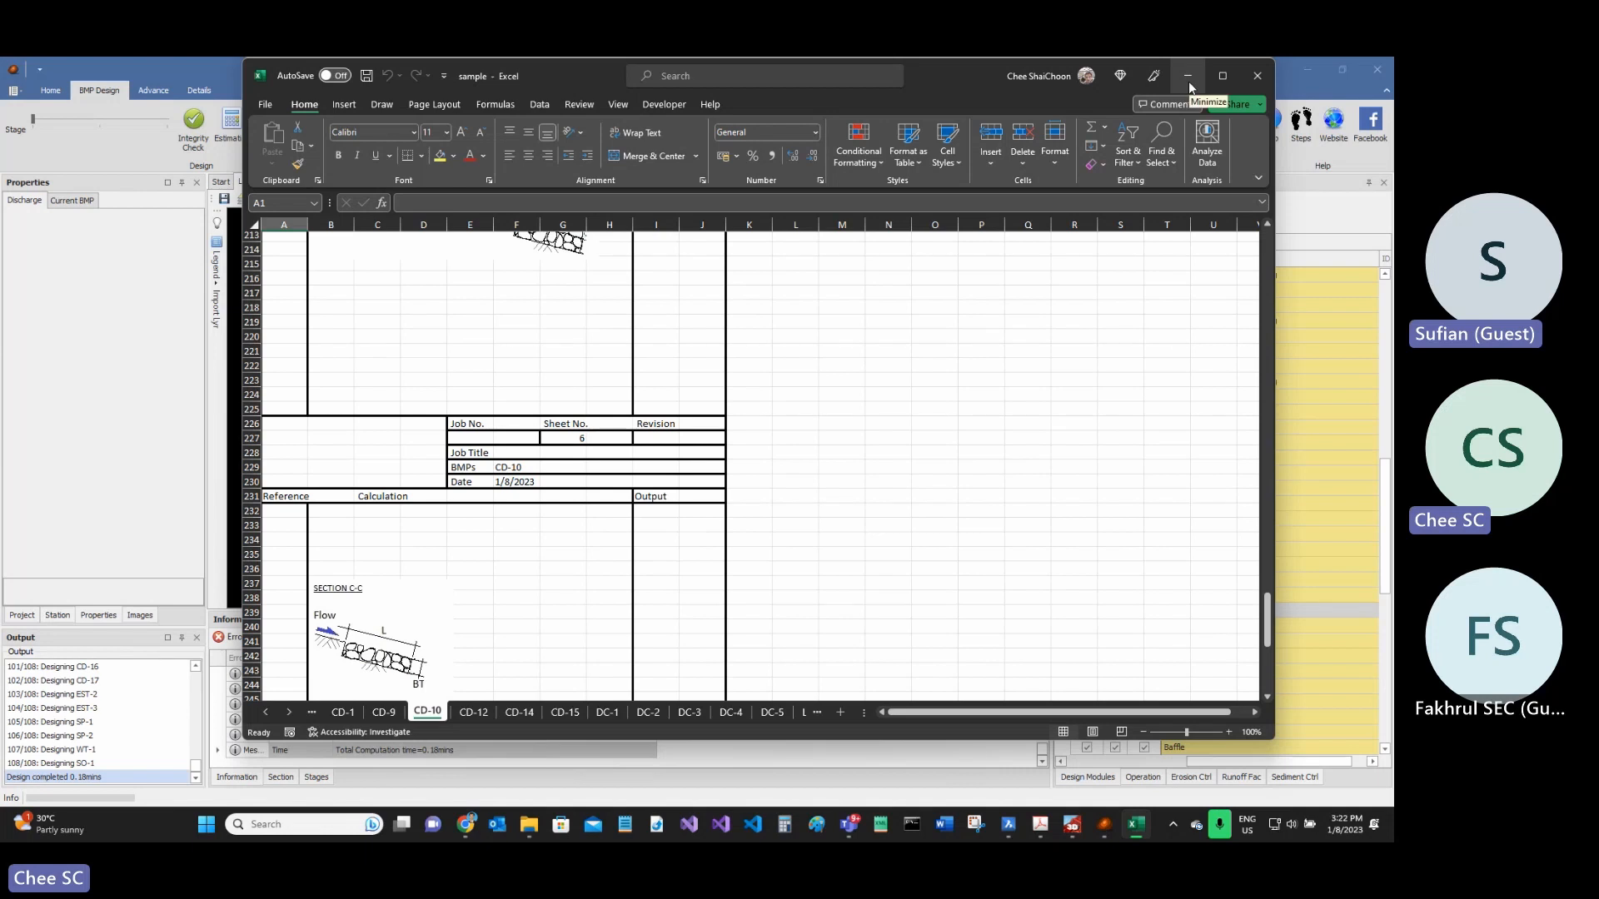
pyautogui.click(1253, 77)
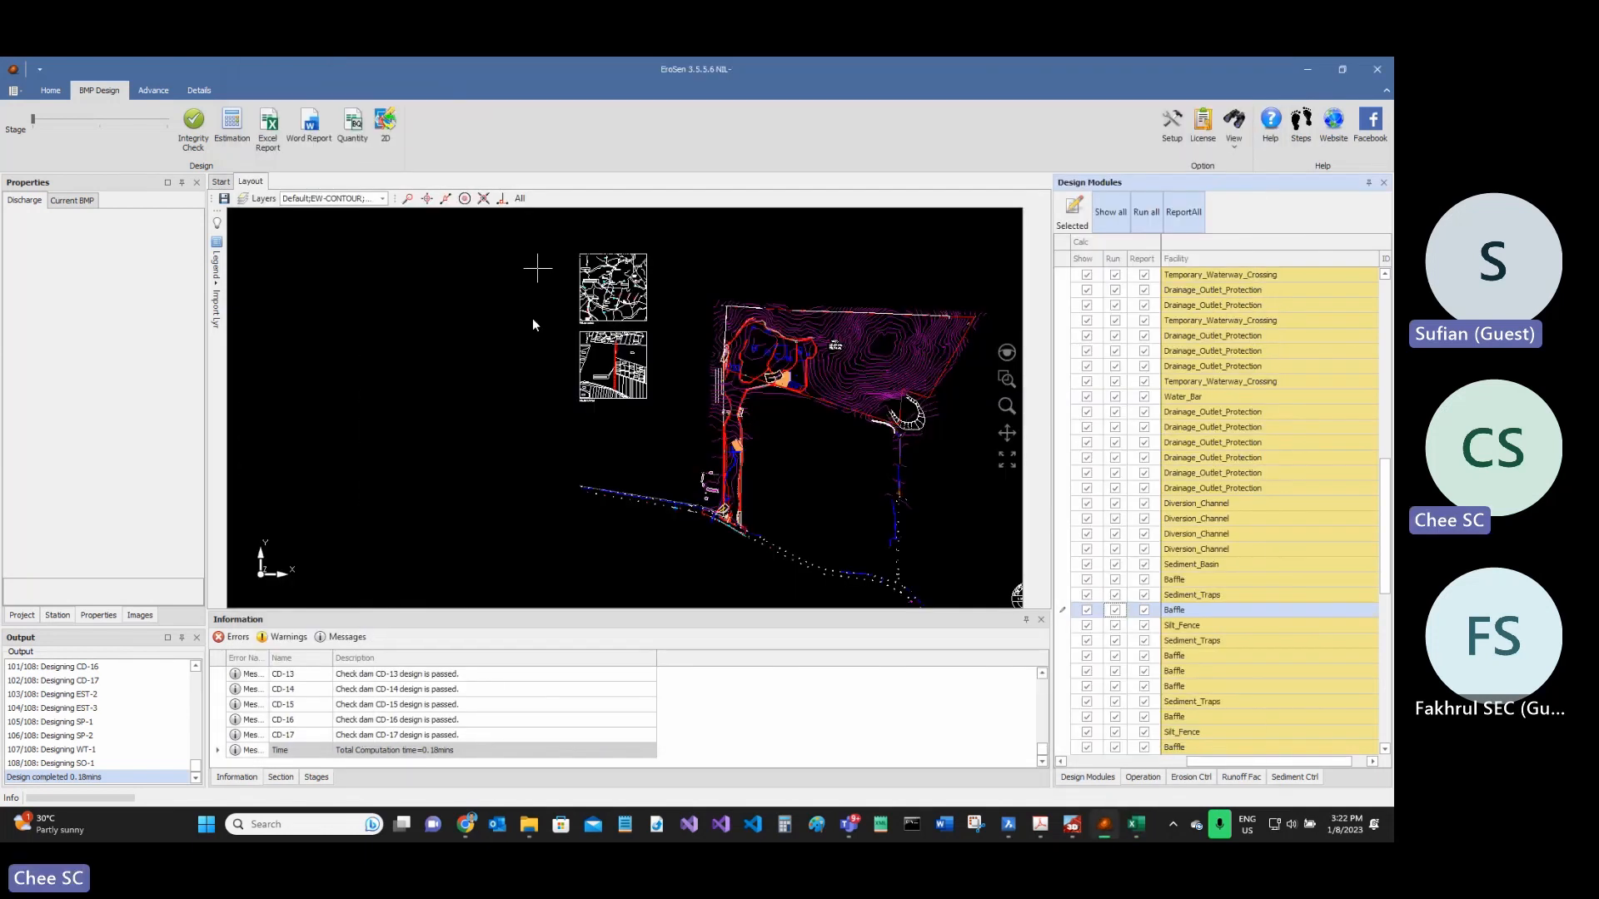
# - Agree to proceed with AutoSave and take a closer look at the BMP layout drawing
pyautogui.click(721, 494)
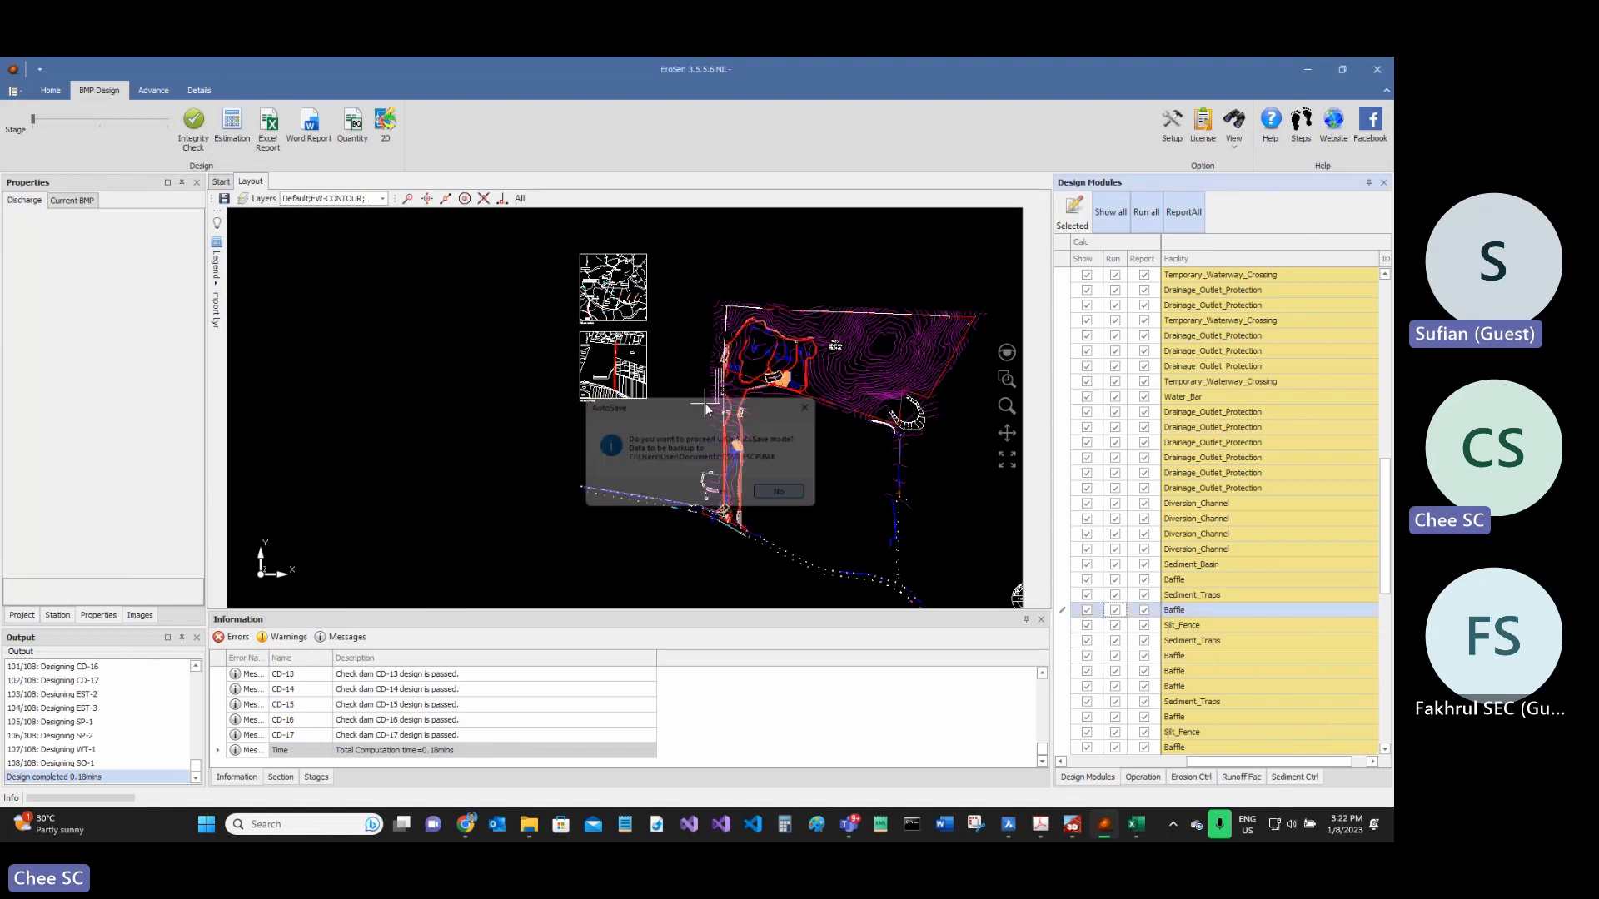
pyautogui.scroll(4, 749, 379)
pyautogui.scroll(-4, 754, 370)
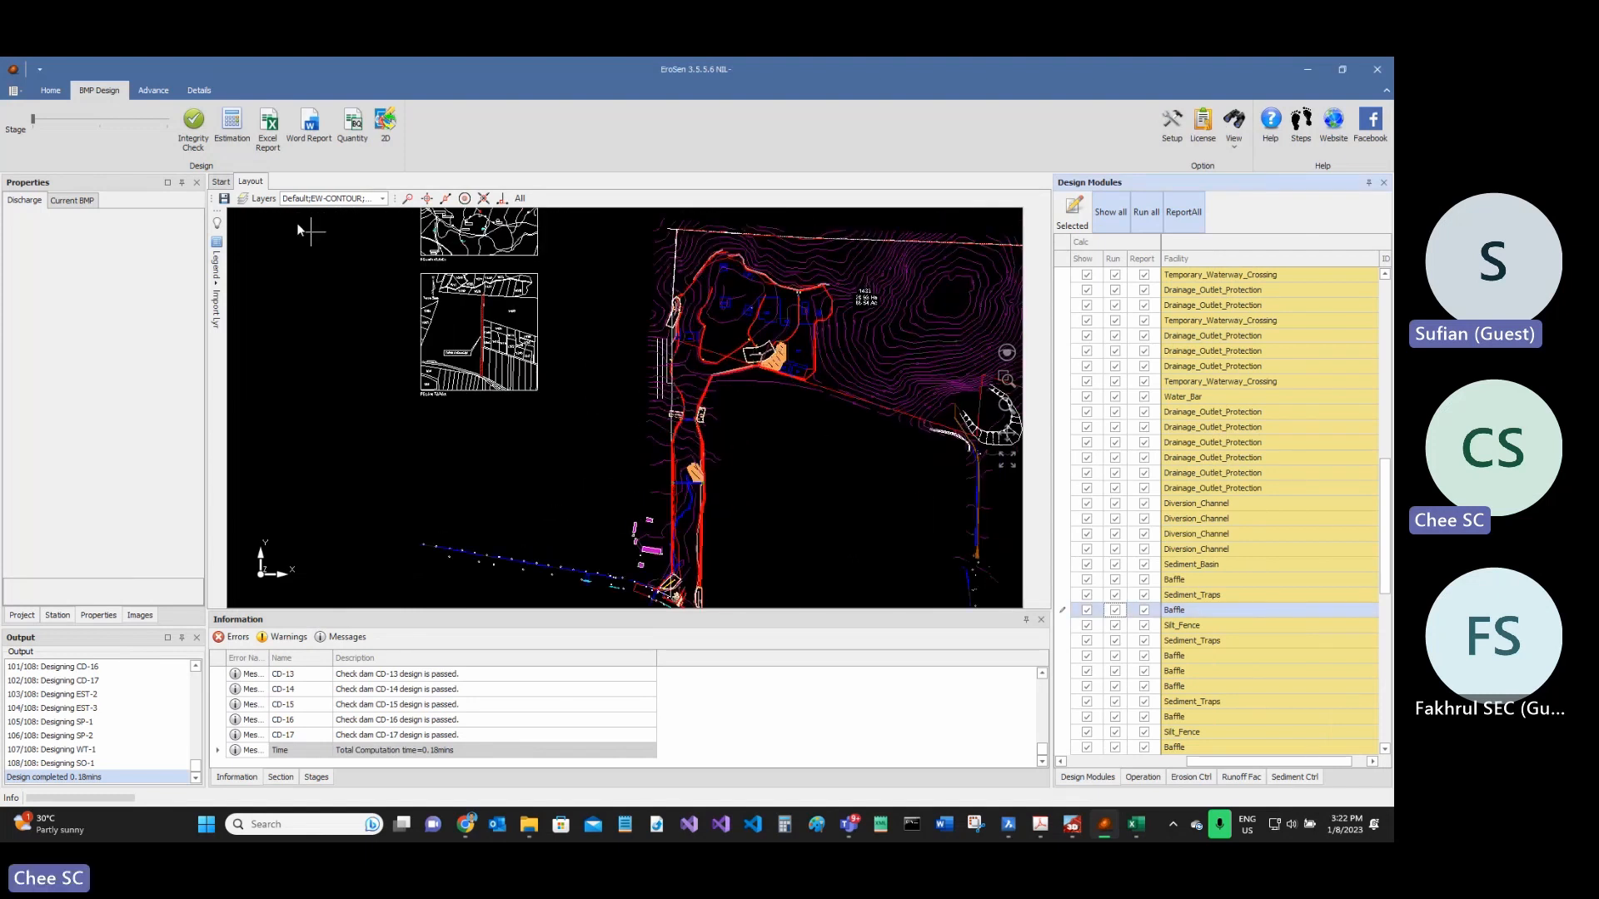
# - Save the BMP layout as the AutoCAD file ESCPLayout in the Documents folder, replacing the existing file
pyautogui.click(224, 200)
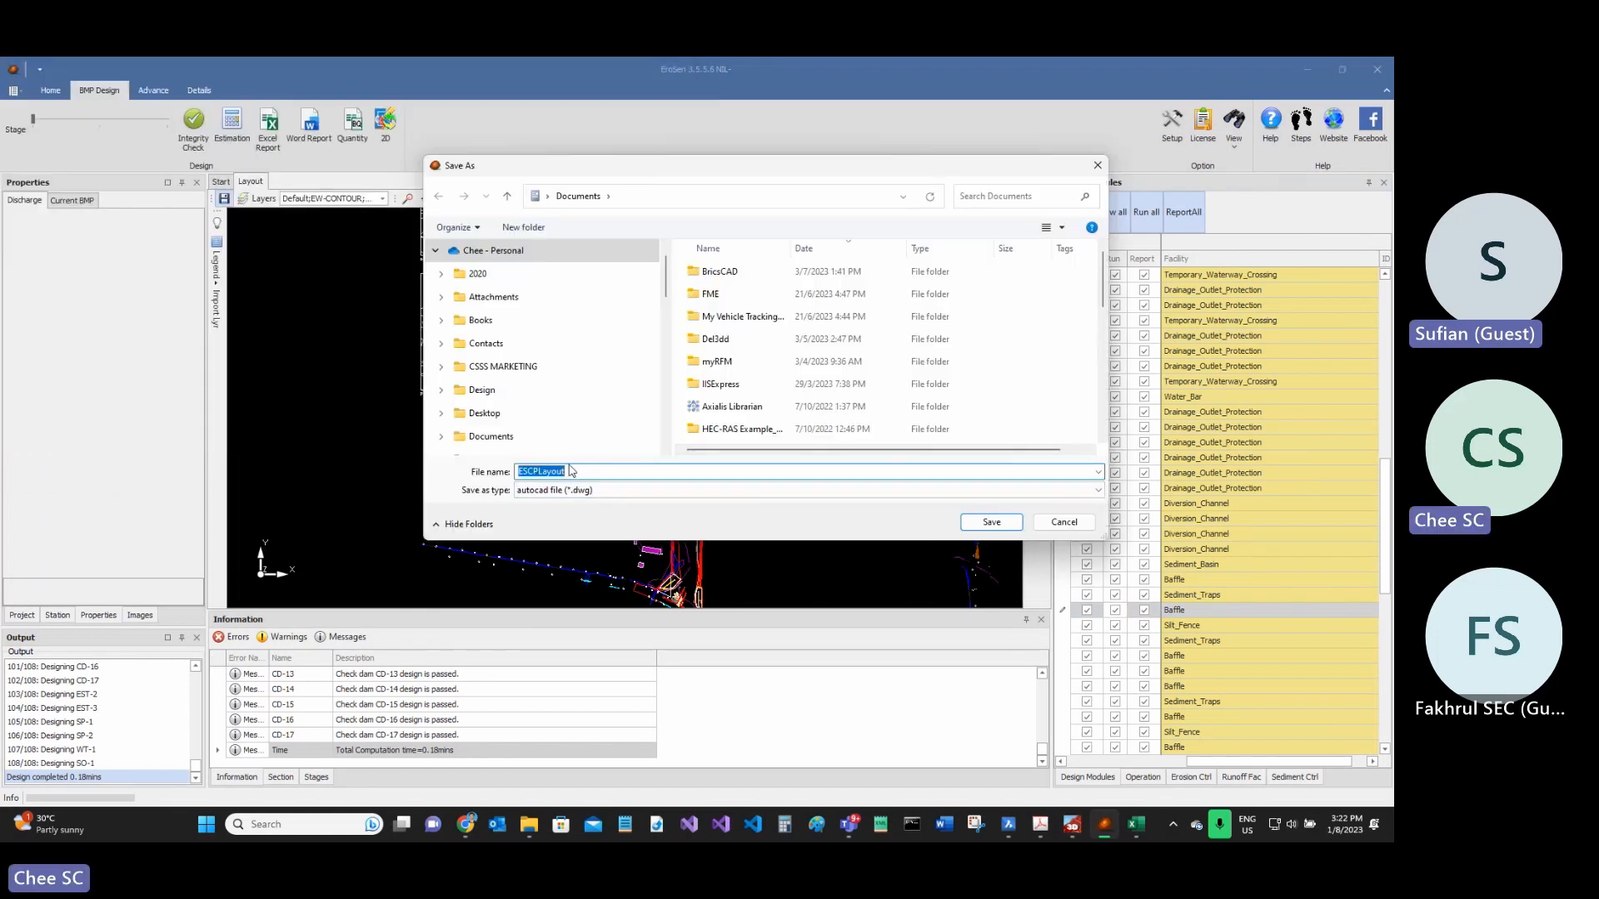
pyautogui.click(436, 251)
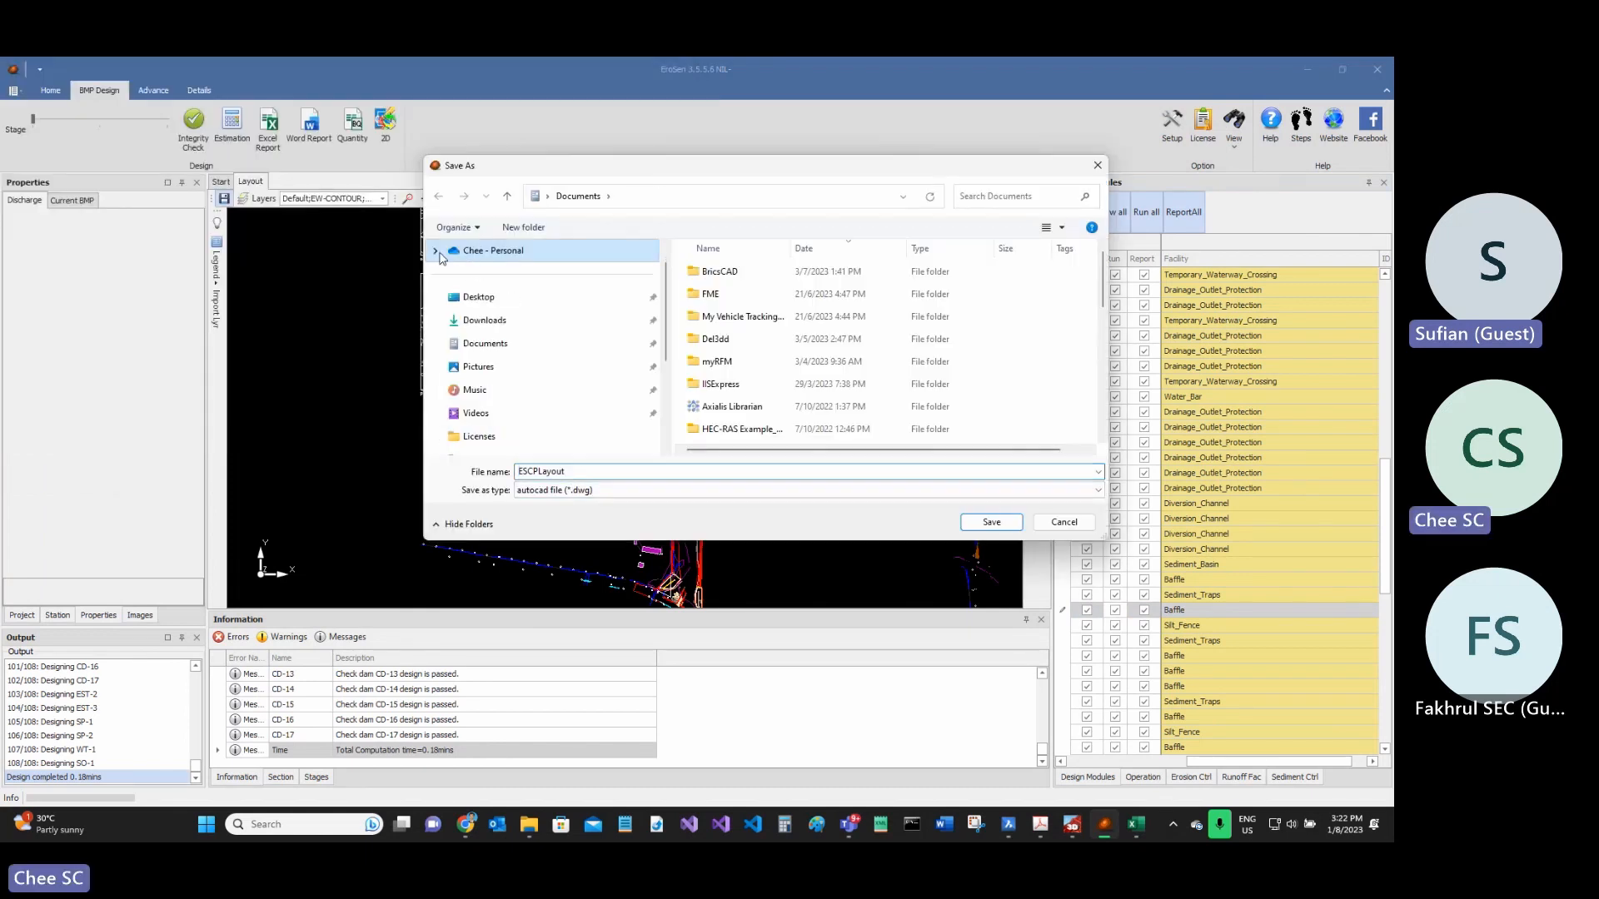
pyautogui.click(477, 346)
pyautogui.click(998, 524)
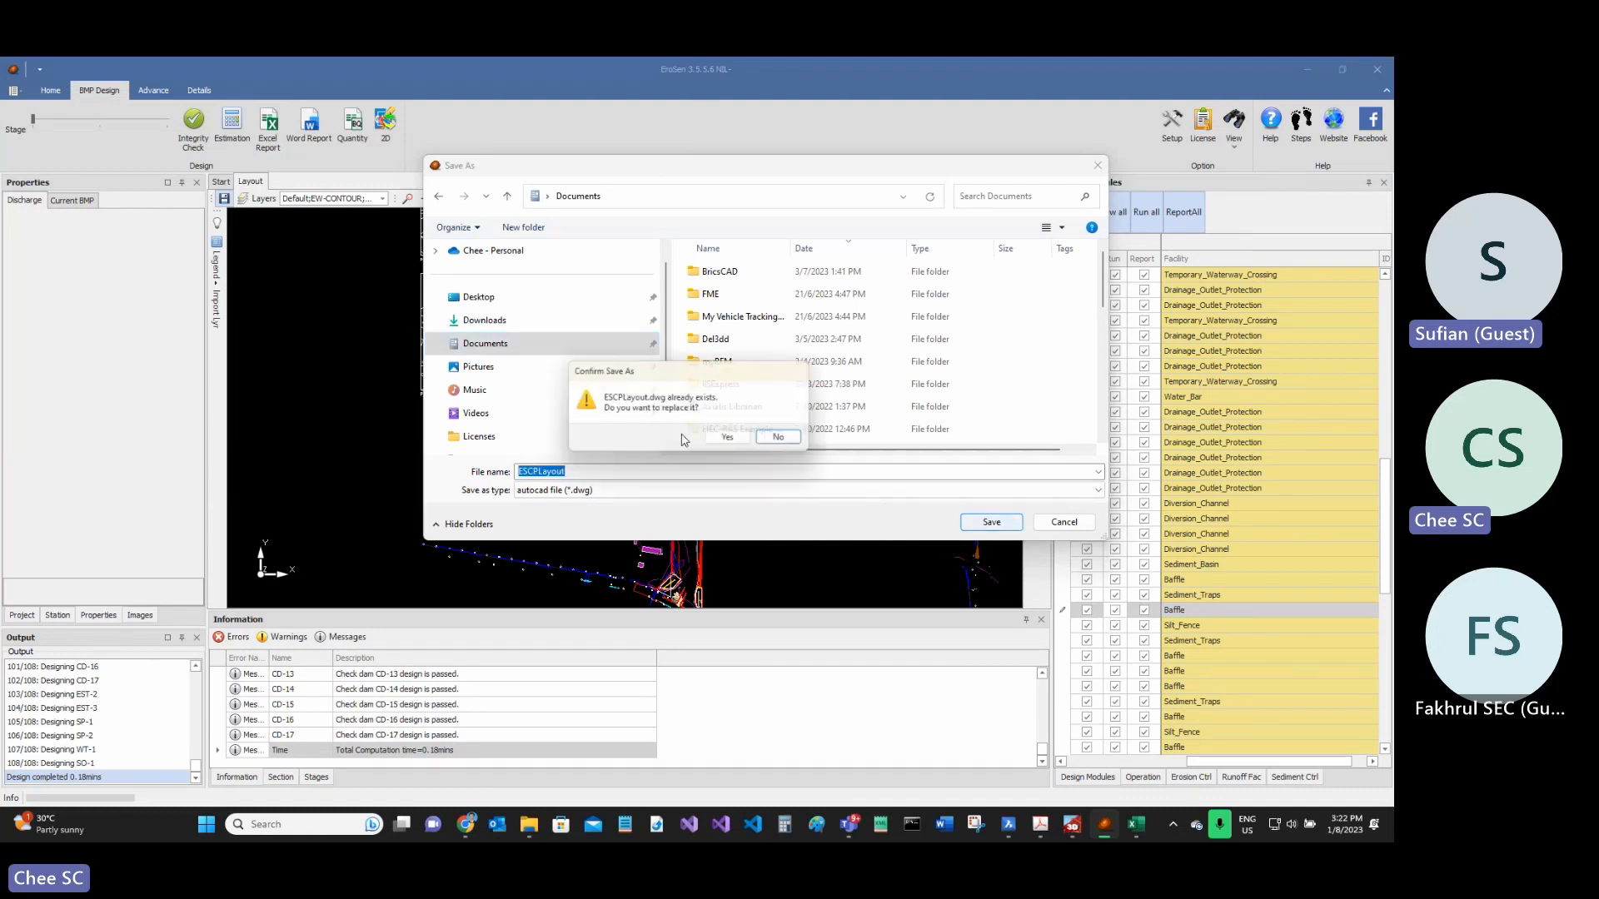
pyautogui.click(731, 440)
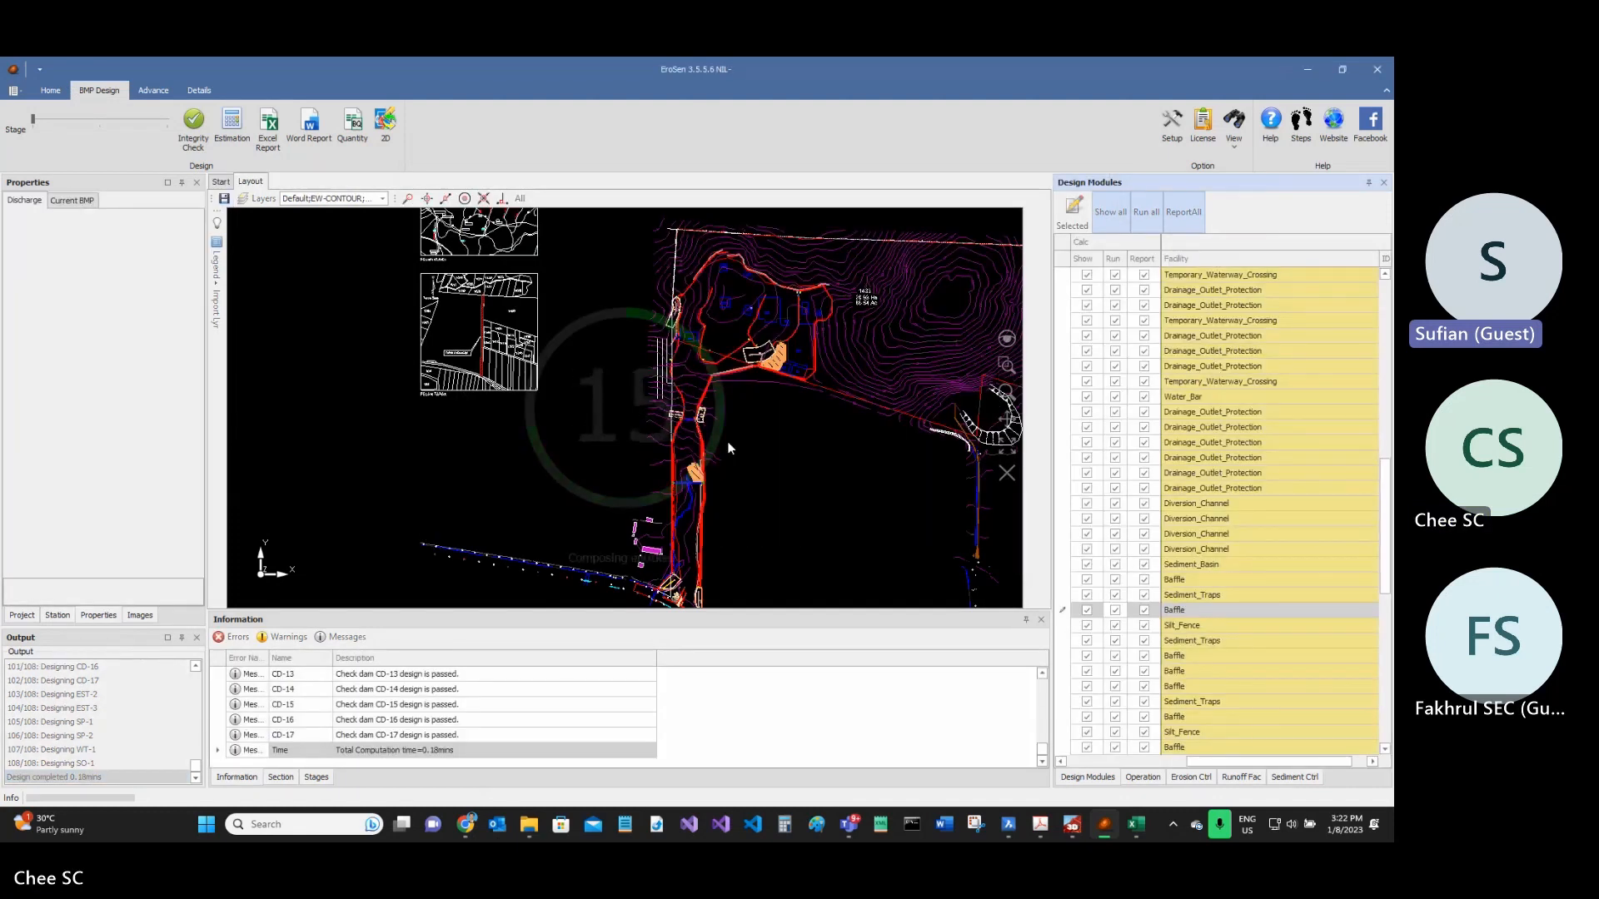
pyautogui.click(772, 489)
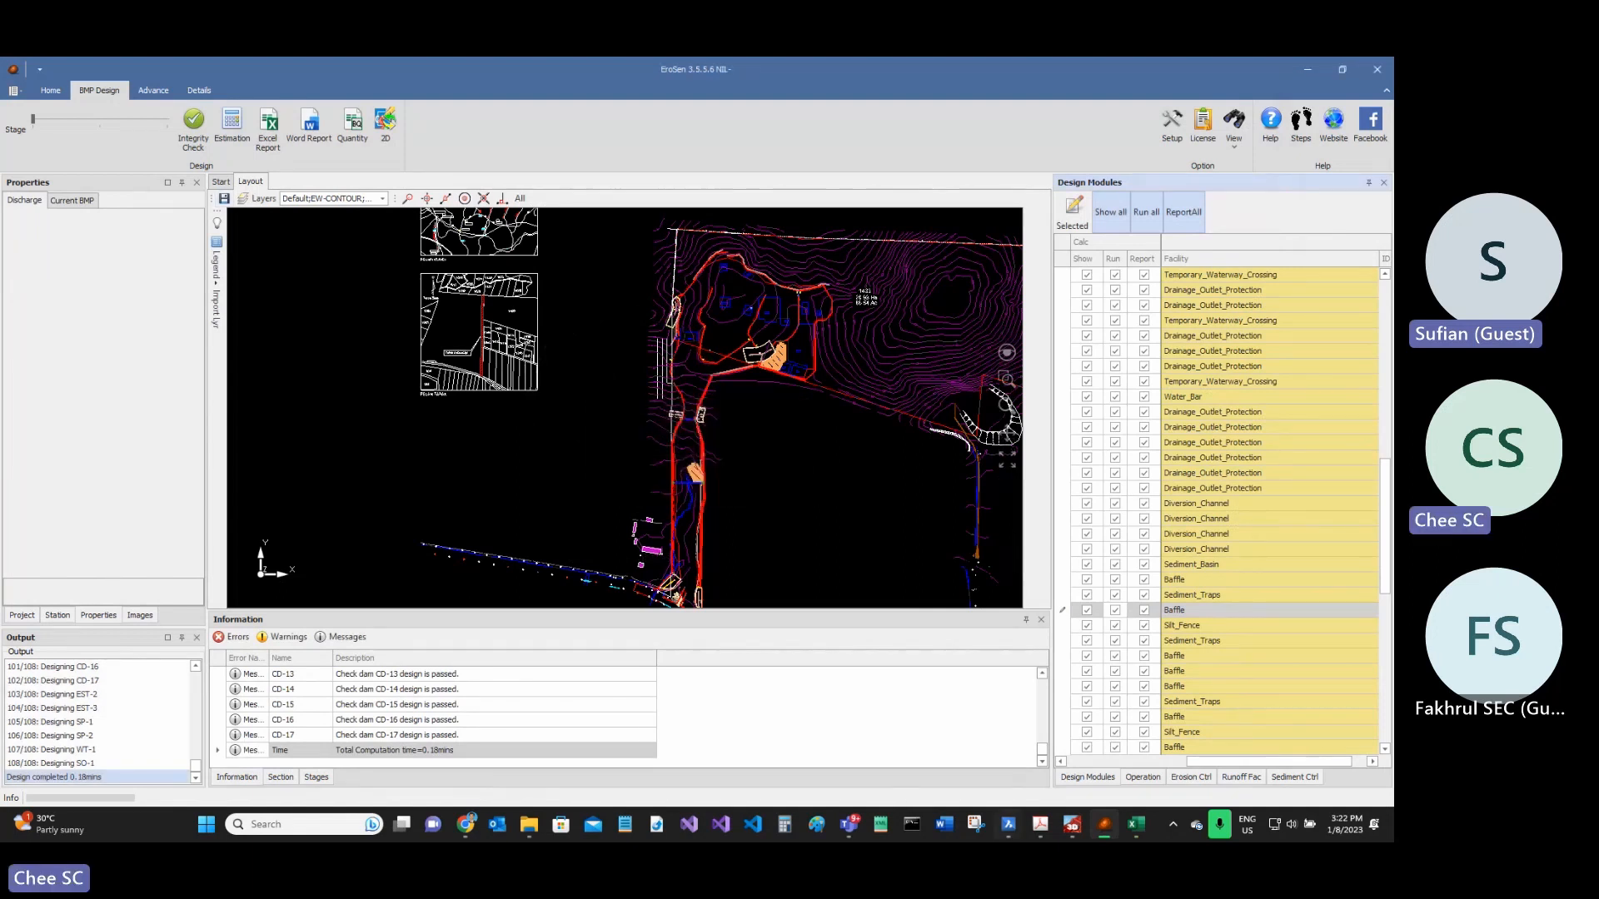
# - Switch to BricsCAD, inspect the ESCPLayout drawing around sediment basin SB-1 and its check dams, and return to EroSen
pyautogui.click(1009, 825)
pyautogui.scroll(-5, 658, 388)
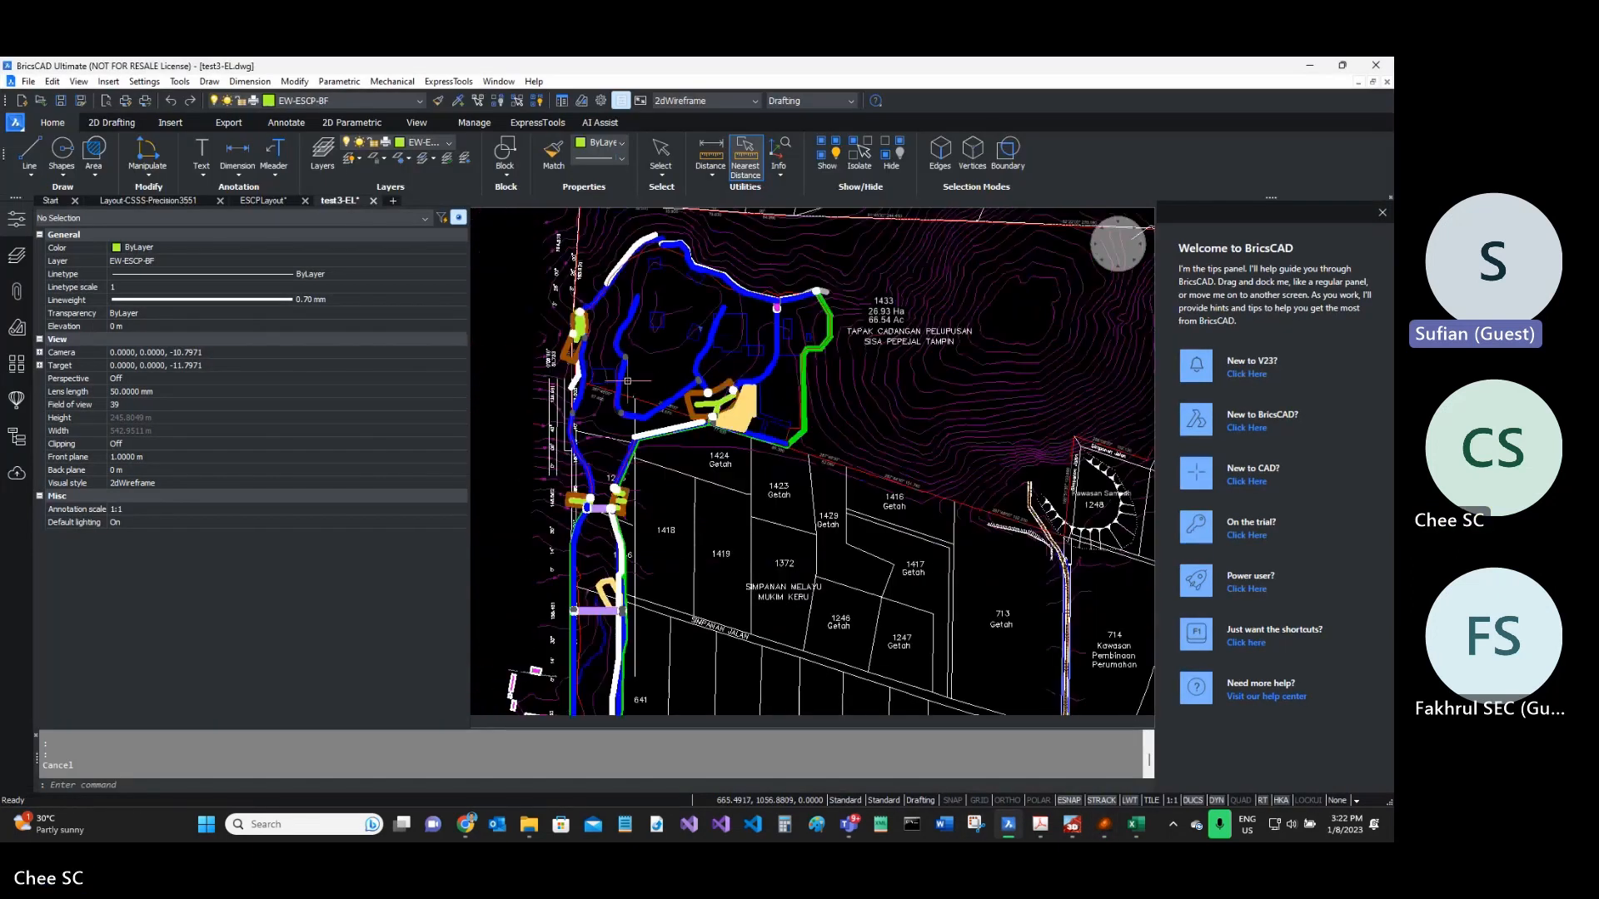
pyautogui.click(254, 202)
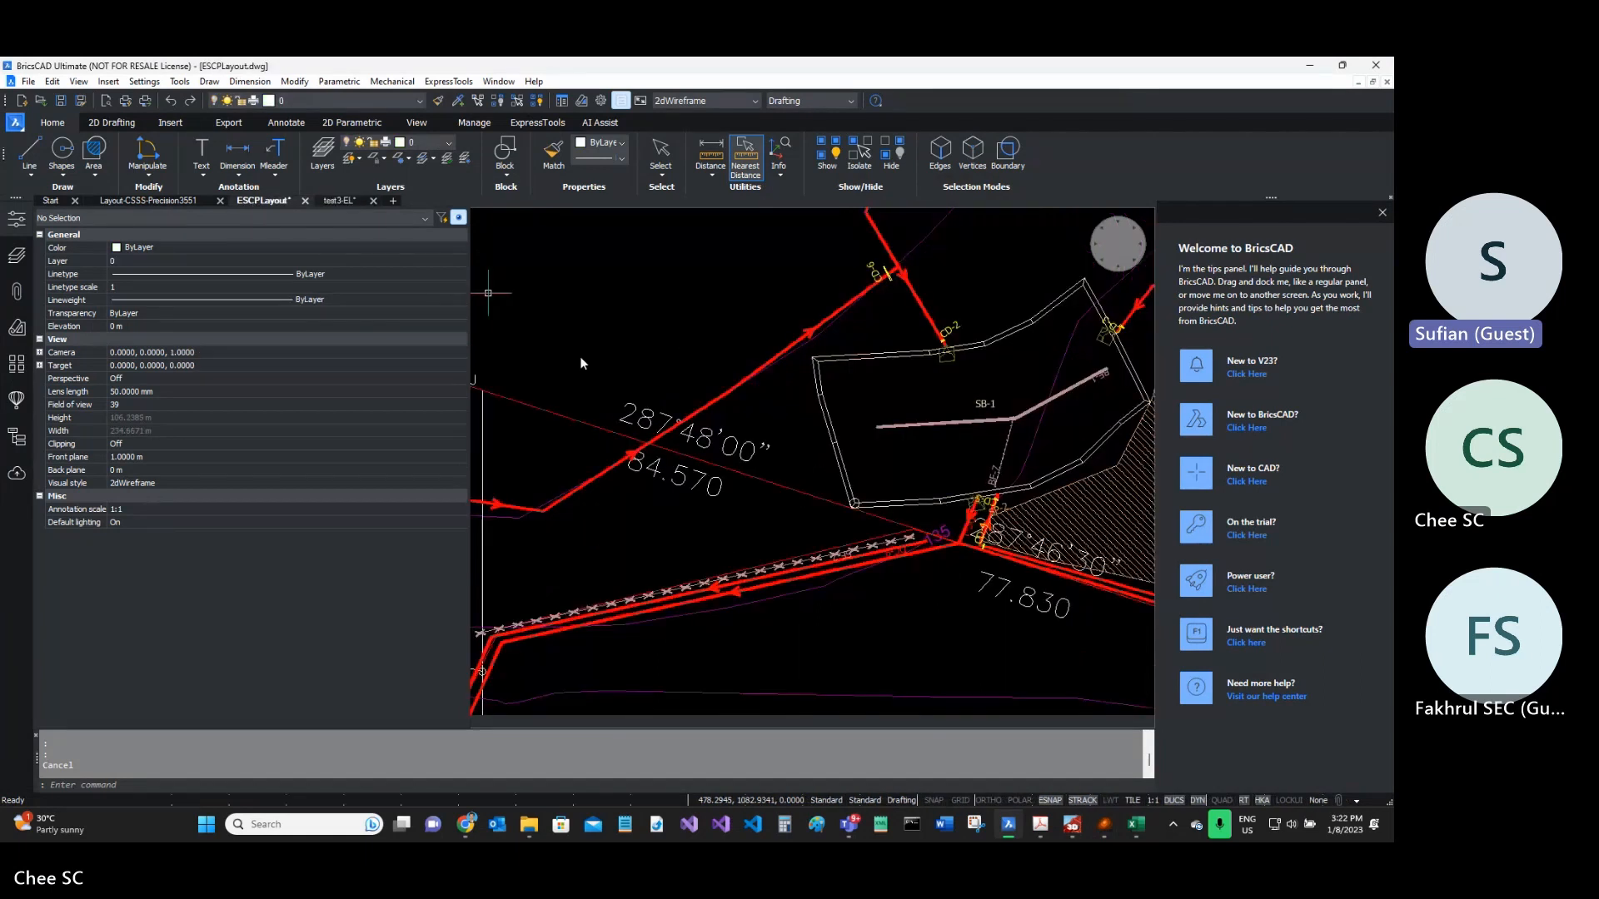
pyautogui.scroll(5, 778, 346)
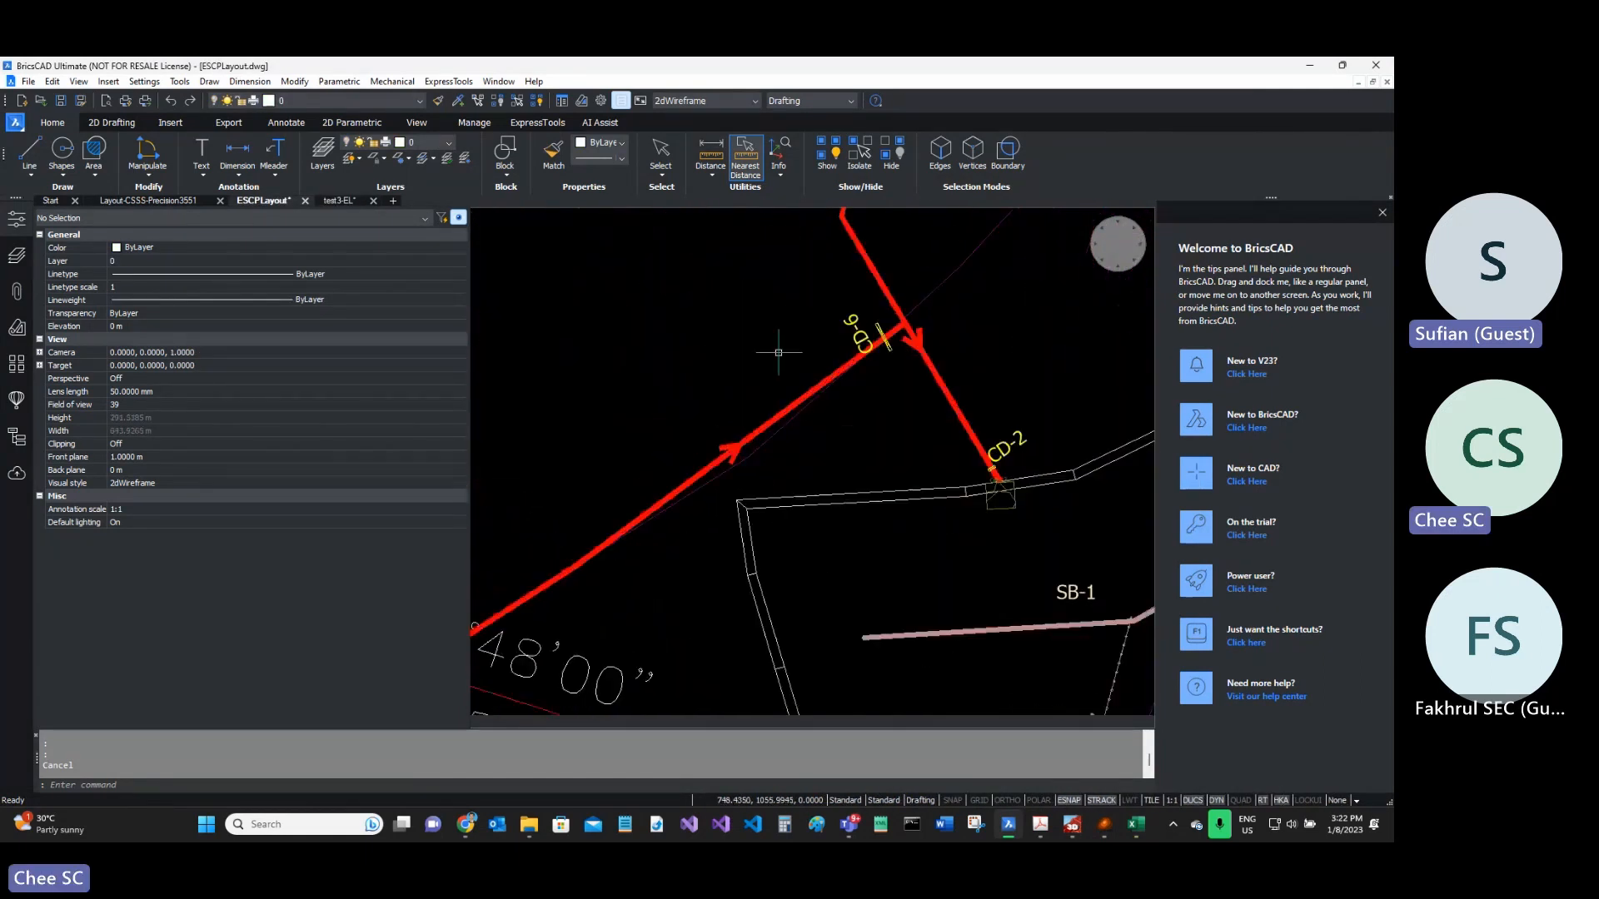
pyautogui.scroll(-6, 778, 420)
pyautogui.scroll(3, 776, 494)
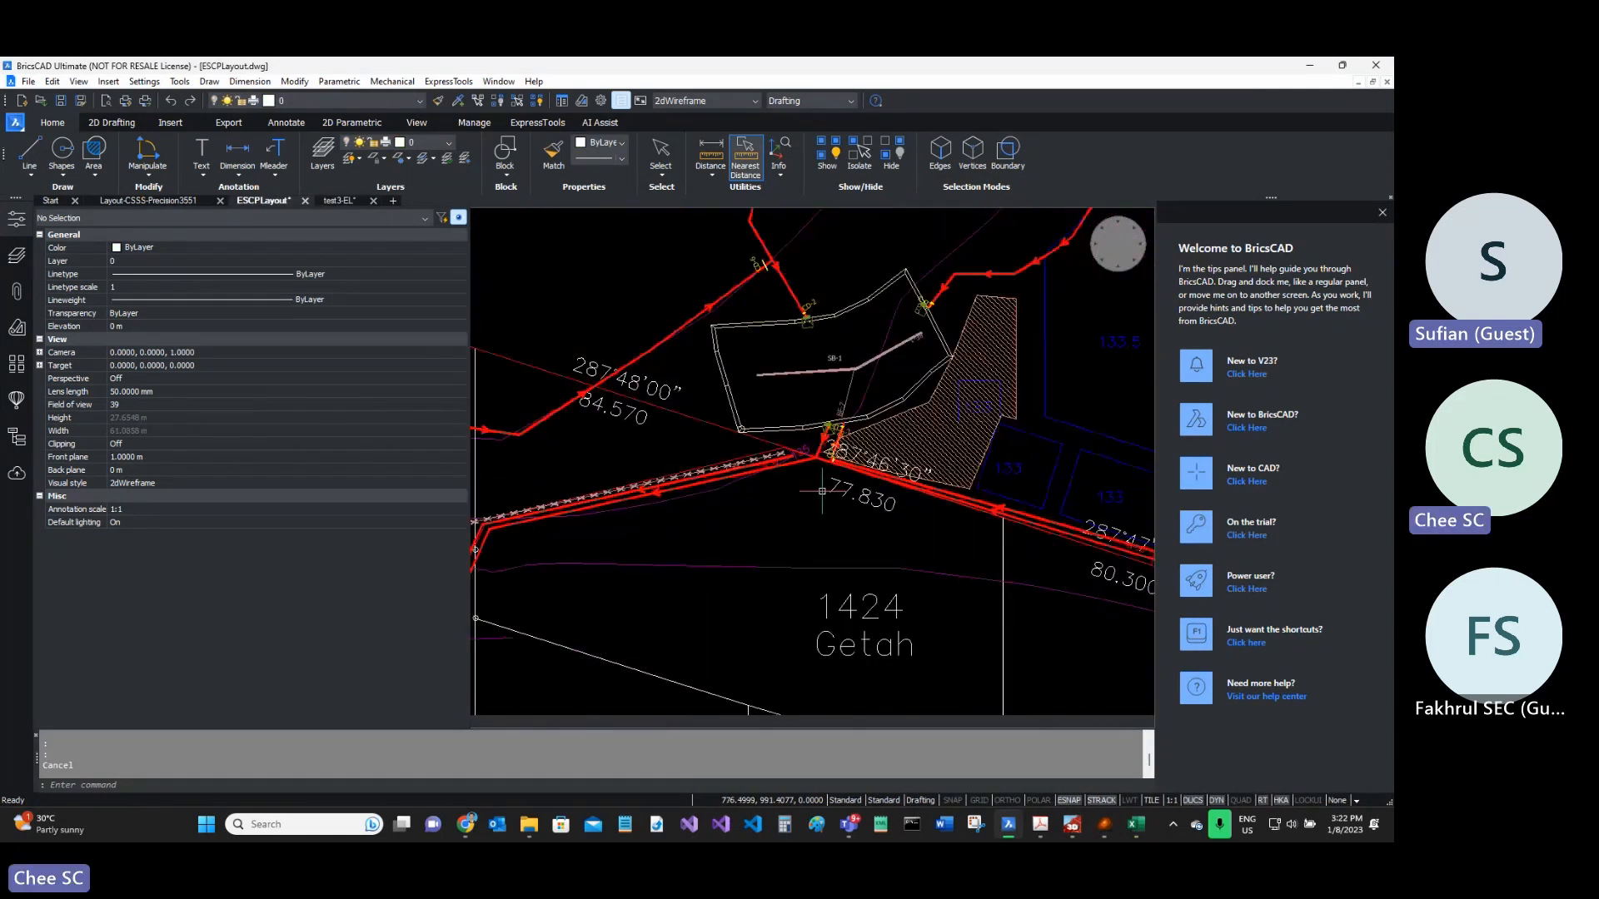
pyautogui.click(1309, 66)
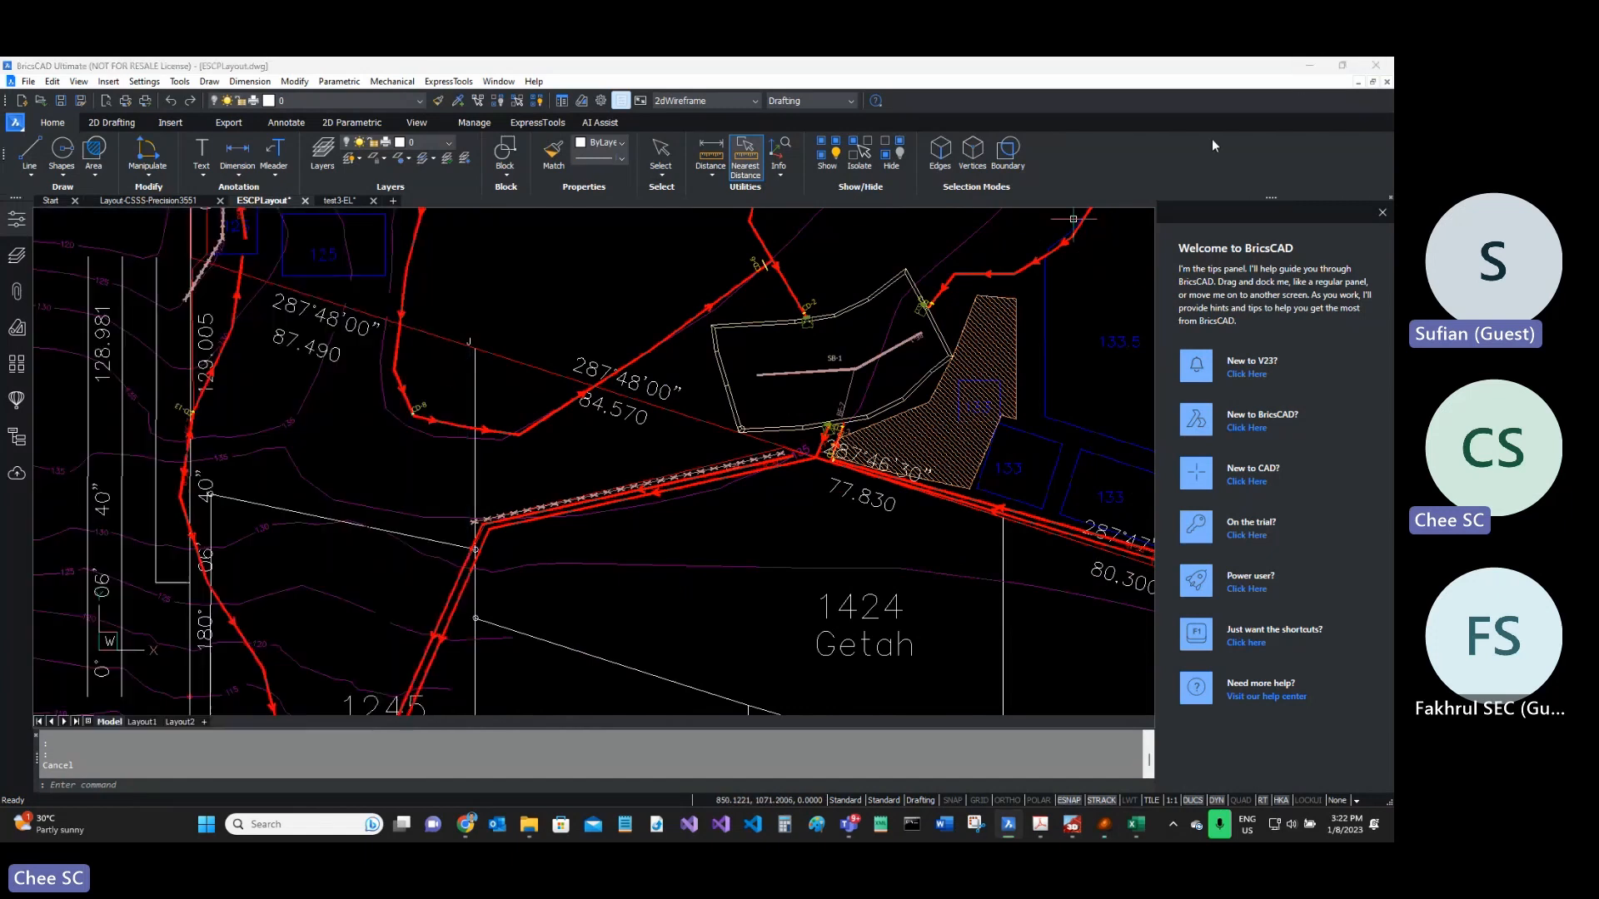
# - Add the facilities legend table to the layout in the empty area east of the access road
pyautogui.scroll(-2, 665, 478)
pyautogui.scroll(2, 665, 481)
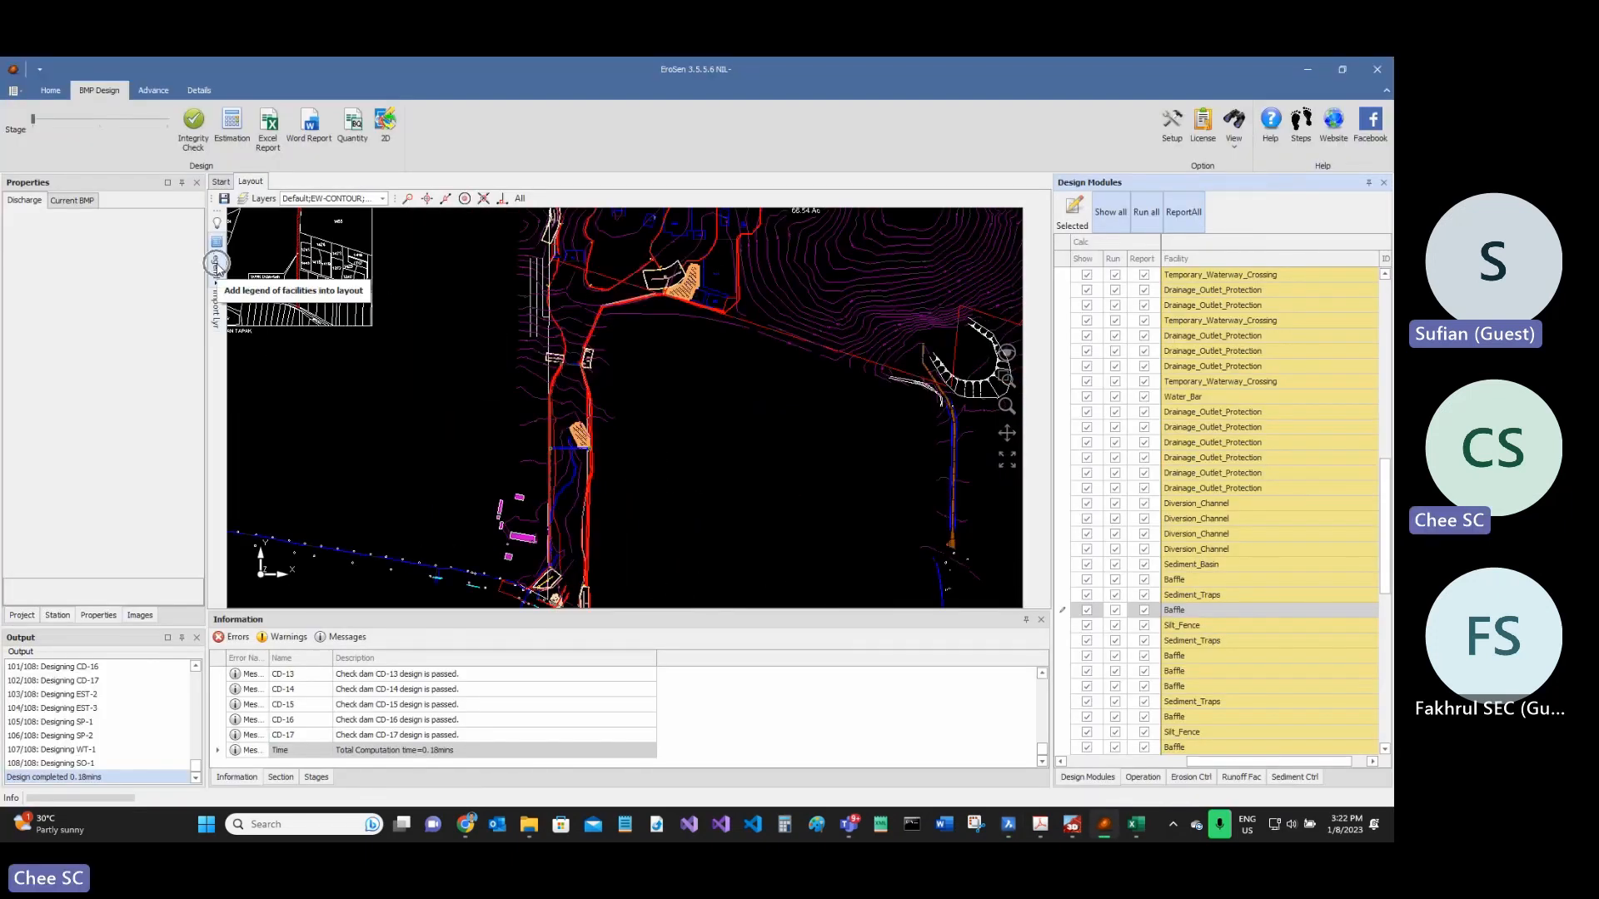
pyautogui.click(217, 268)
pyautogui.click(272, 243)
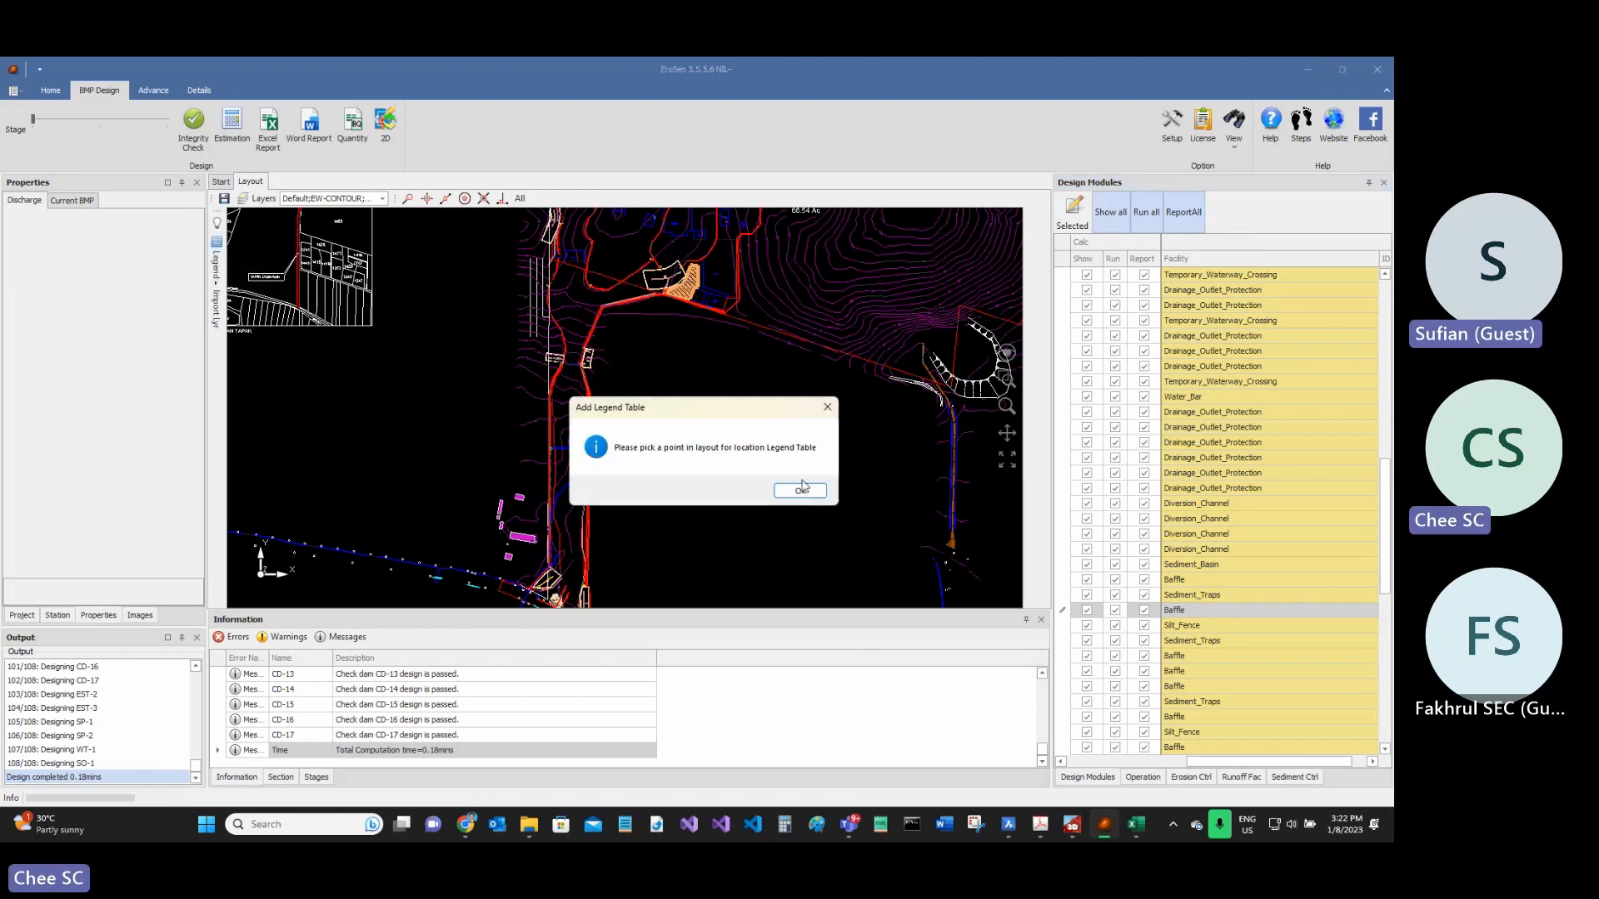
pyautogui.click(806, 492)
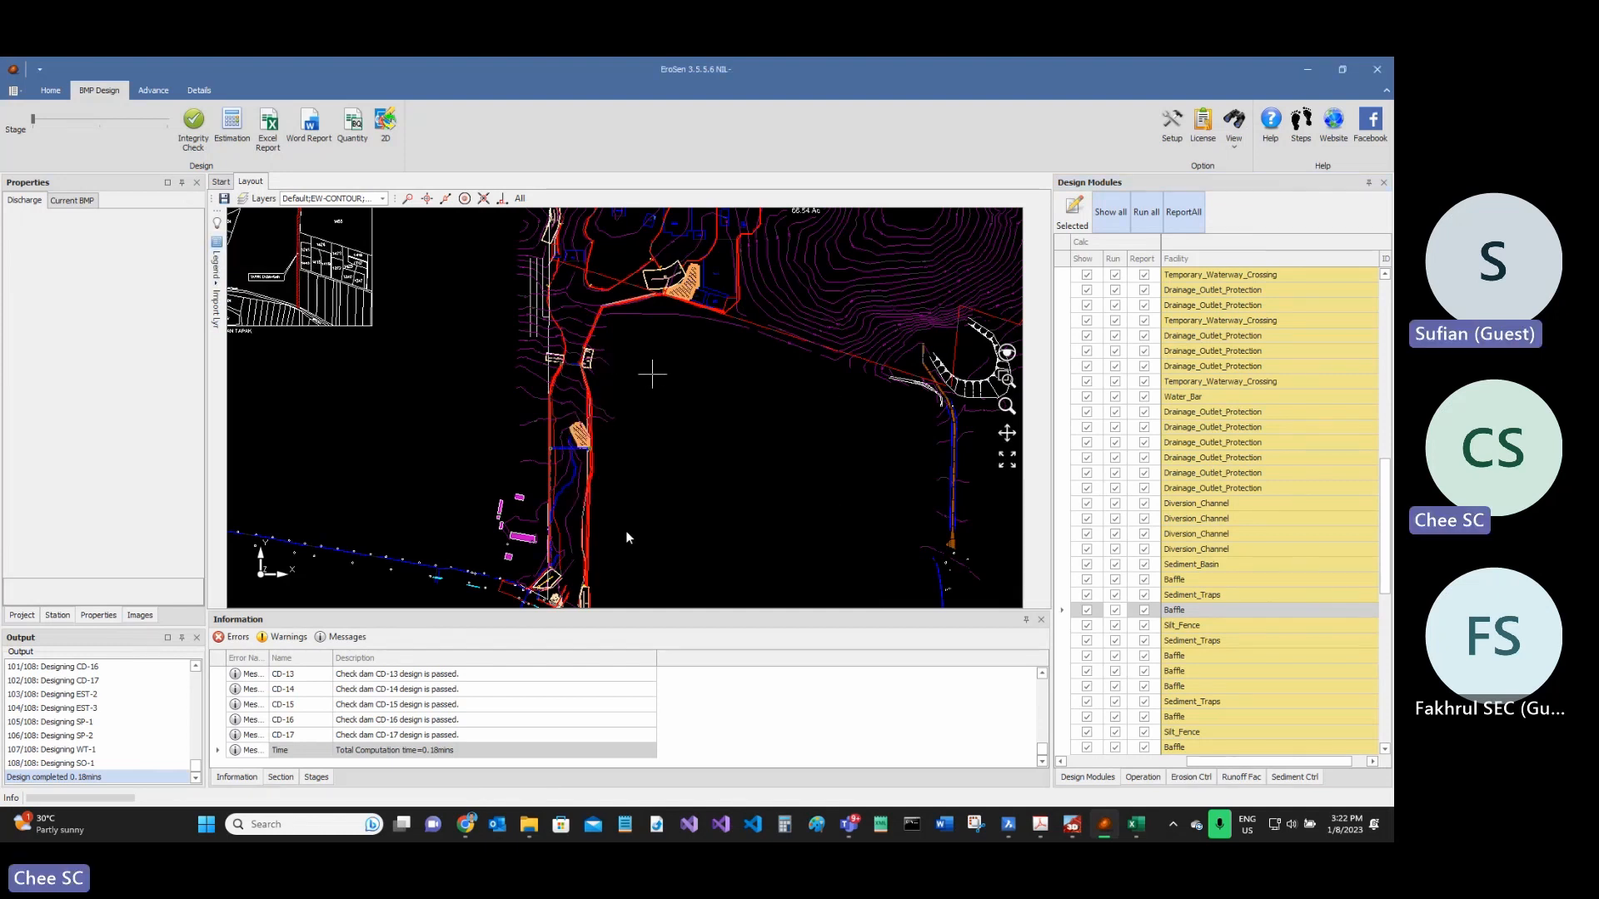
pyautogui.click(652, 379)
pyautogui.scroll(3, 616, 487)
pyautogui.scroll(1, 692, 403)
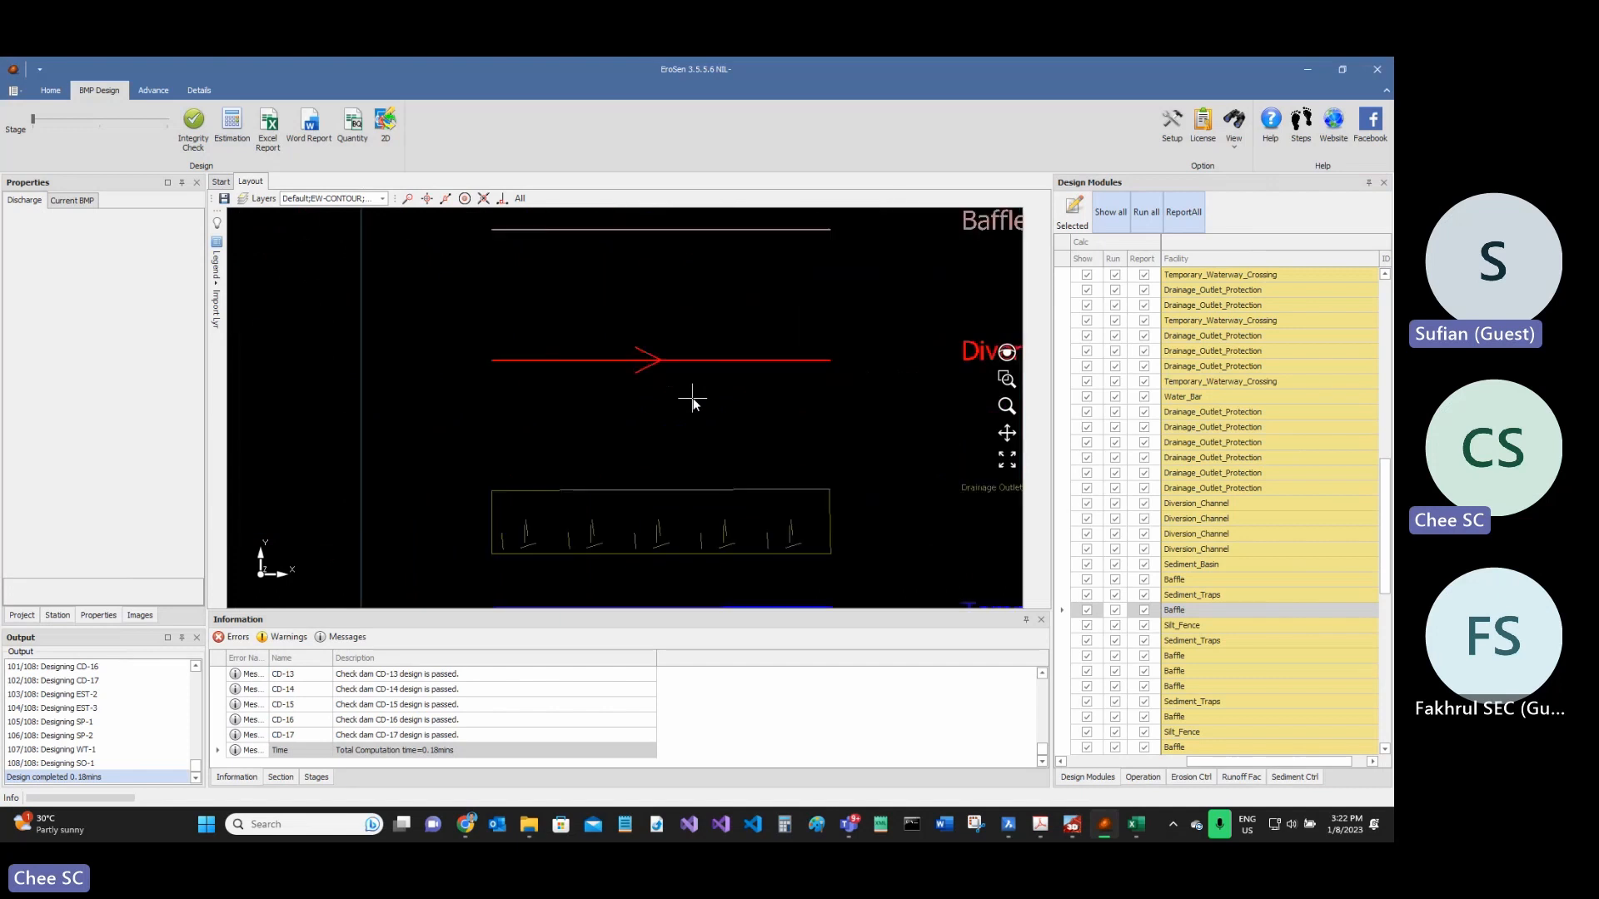
pyautogui.scroll(-5, 692, 403)
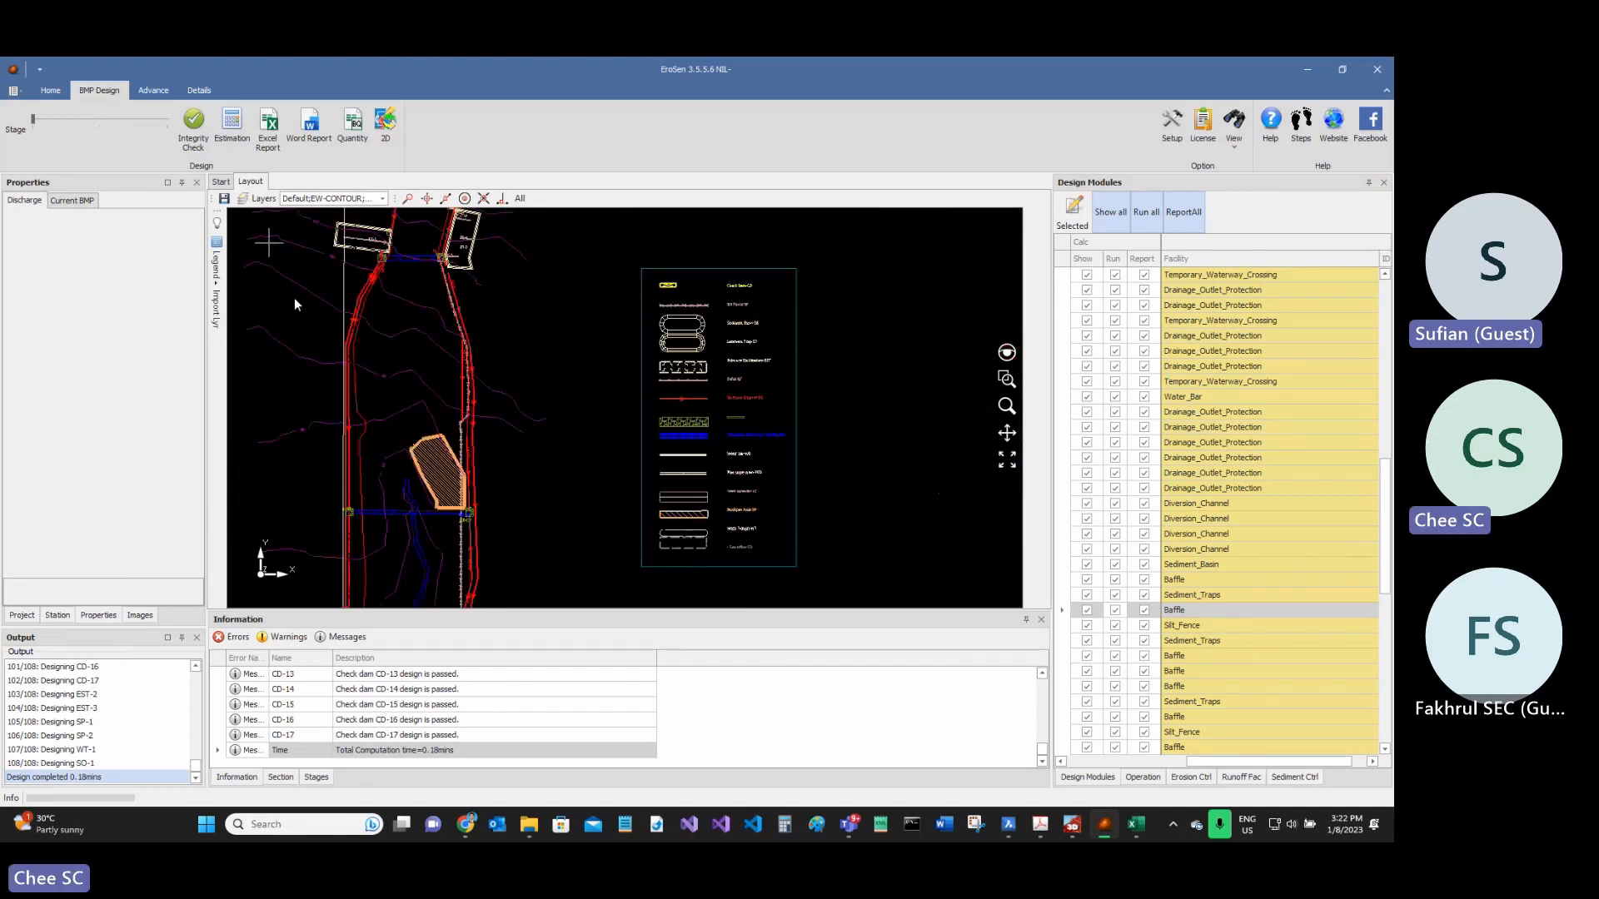
pyautogui.scroll(-3, 828, 416)
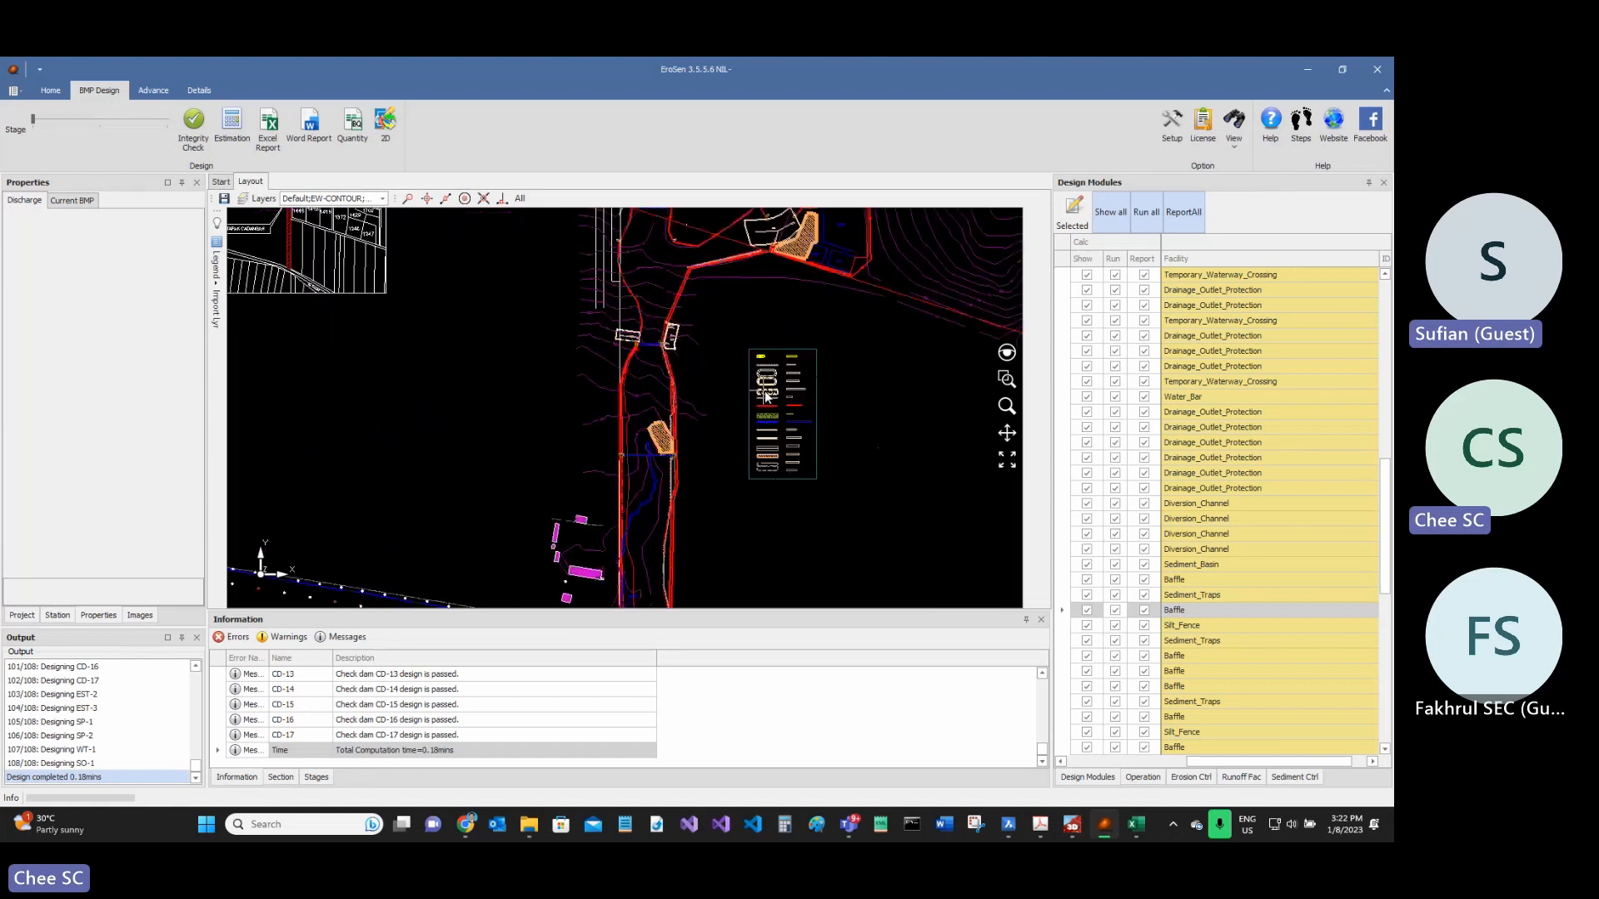
# - Place the legend table west of the access road, just southeast of the lower site plan inset
pyautogui.moveTo(216, 264)
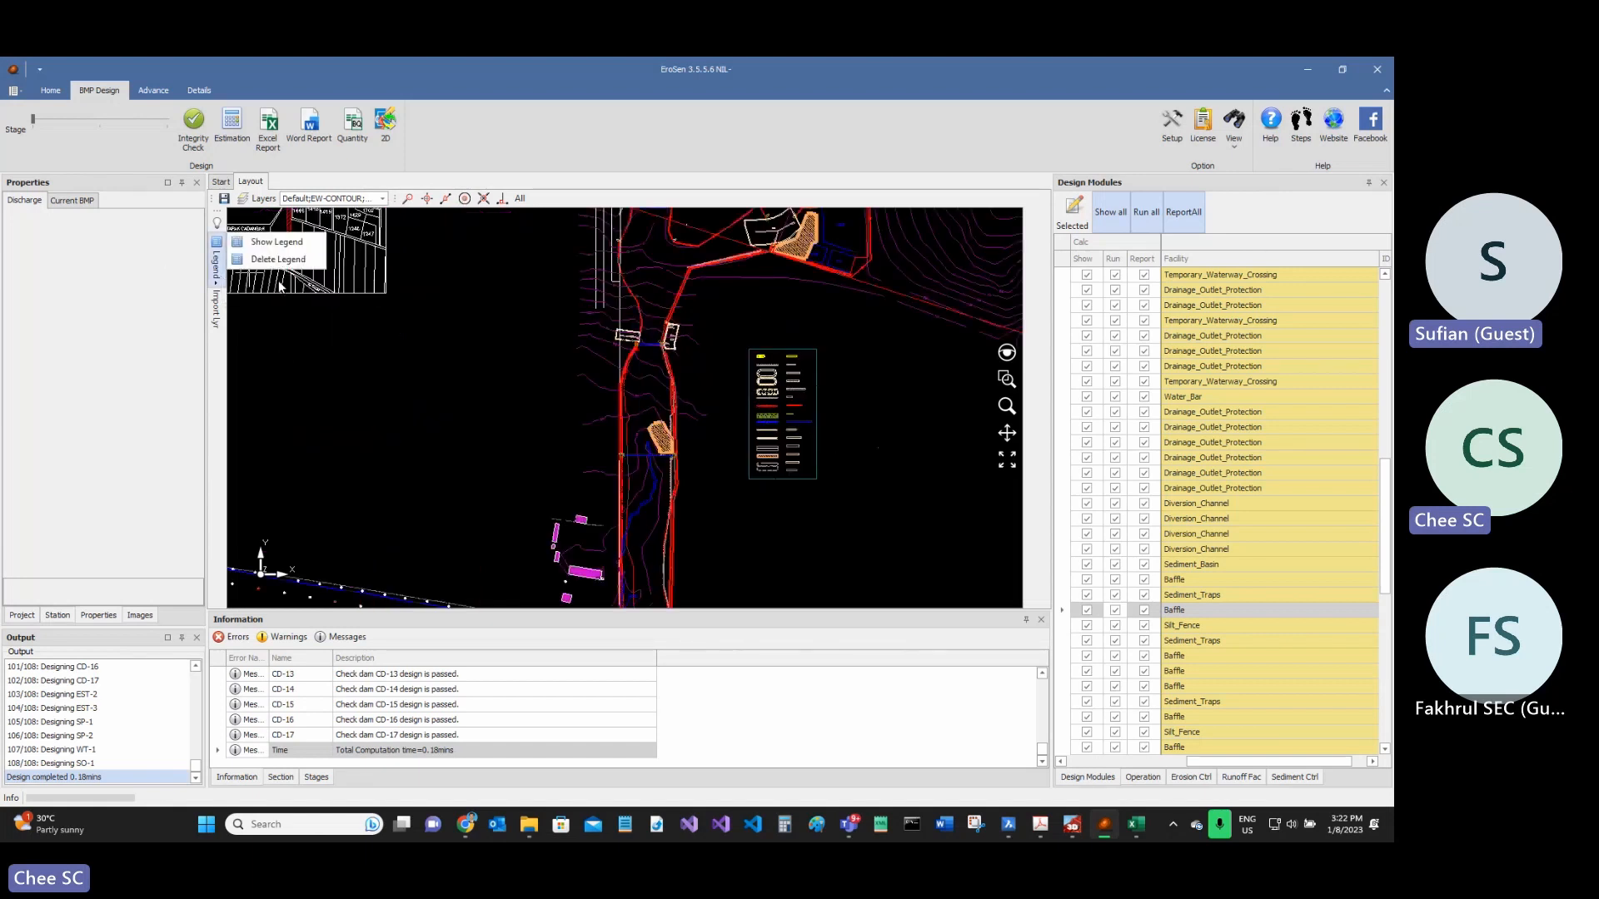
pyautogui.click(271, 243)
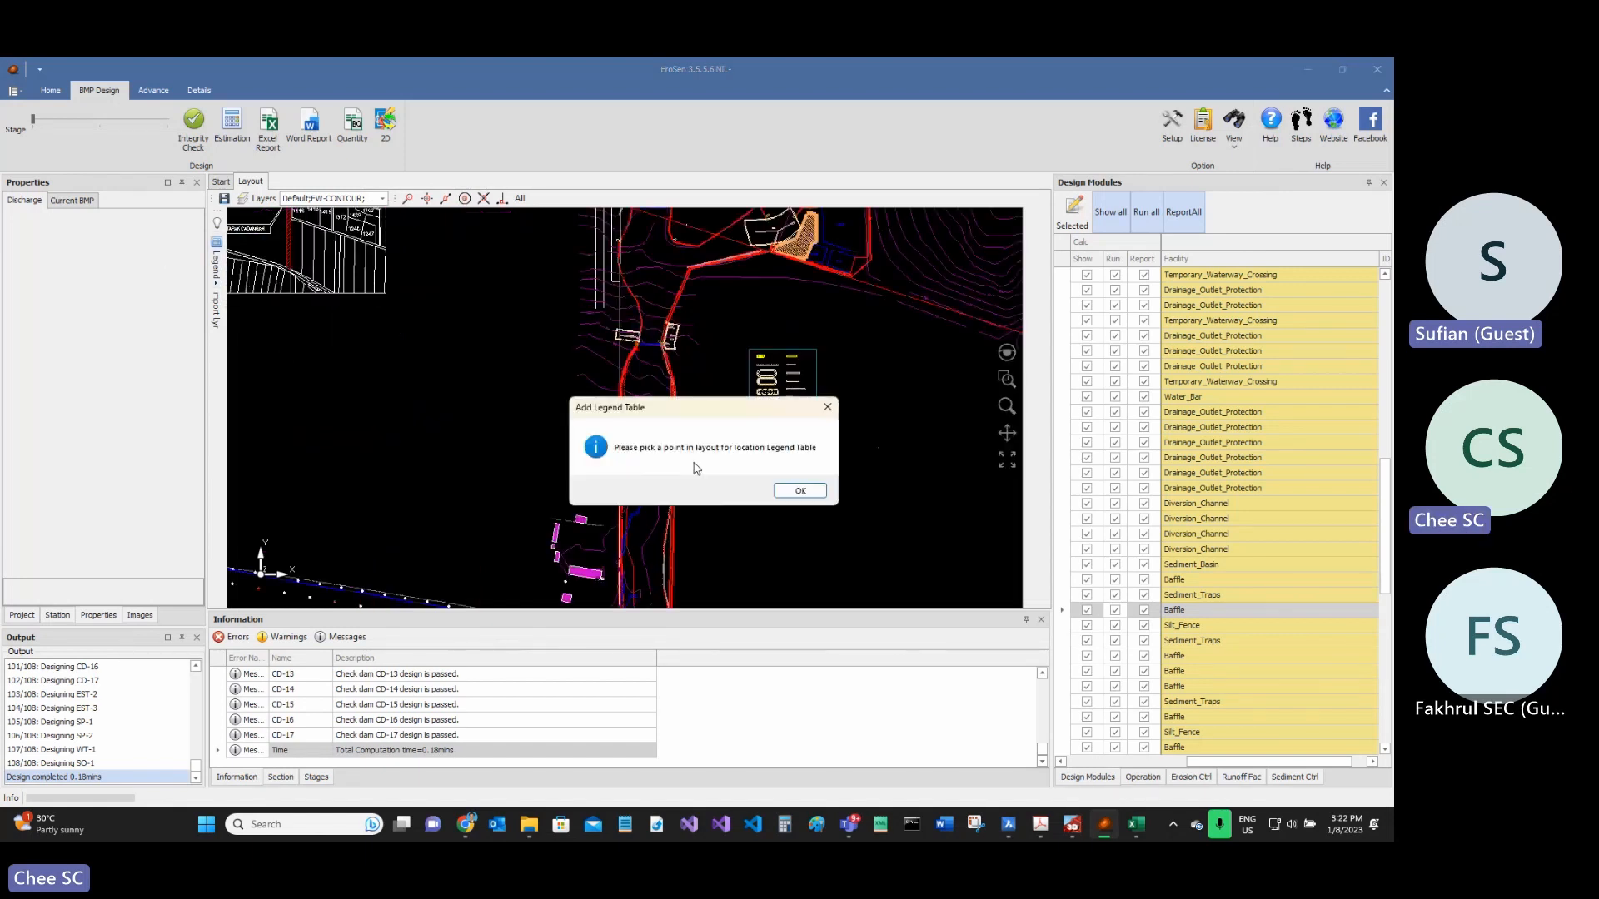
pyautogui.click(798, 491)
pyautogui.click(445, 282)
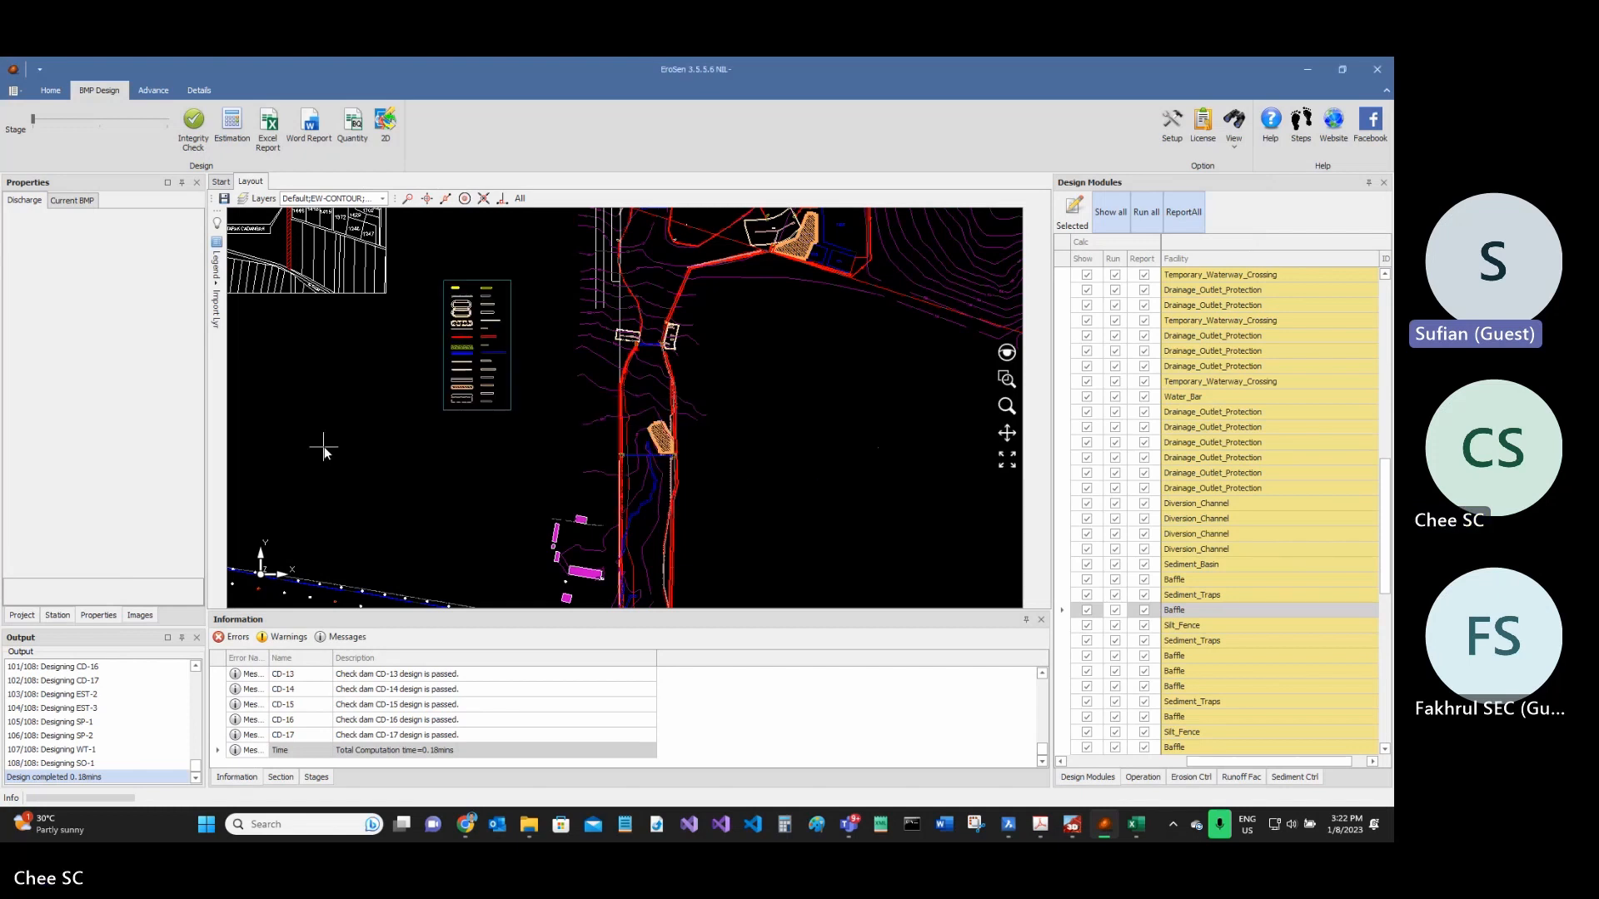
pyautogui.scroll(3, 414, 312)
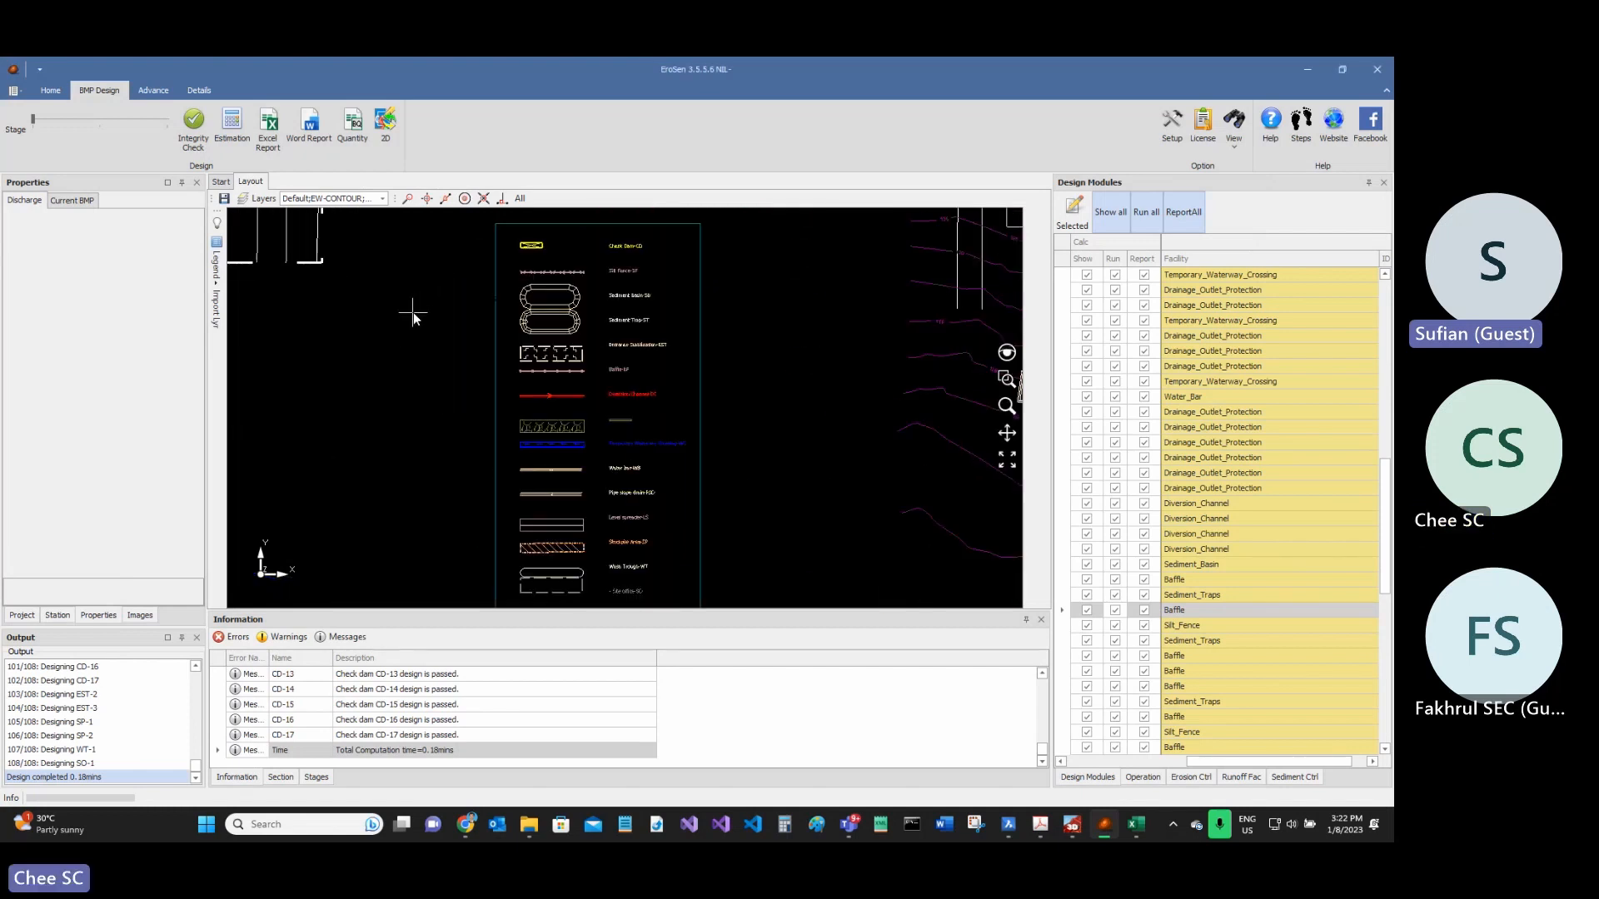
pyautogui.scroll(-3, 414, 317)
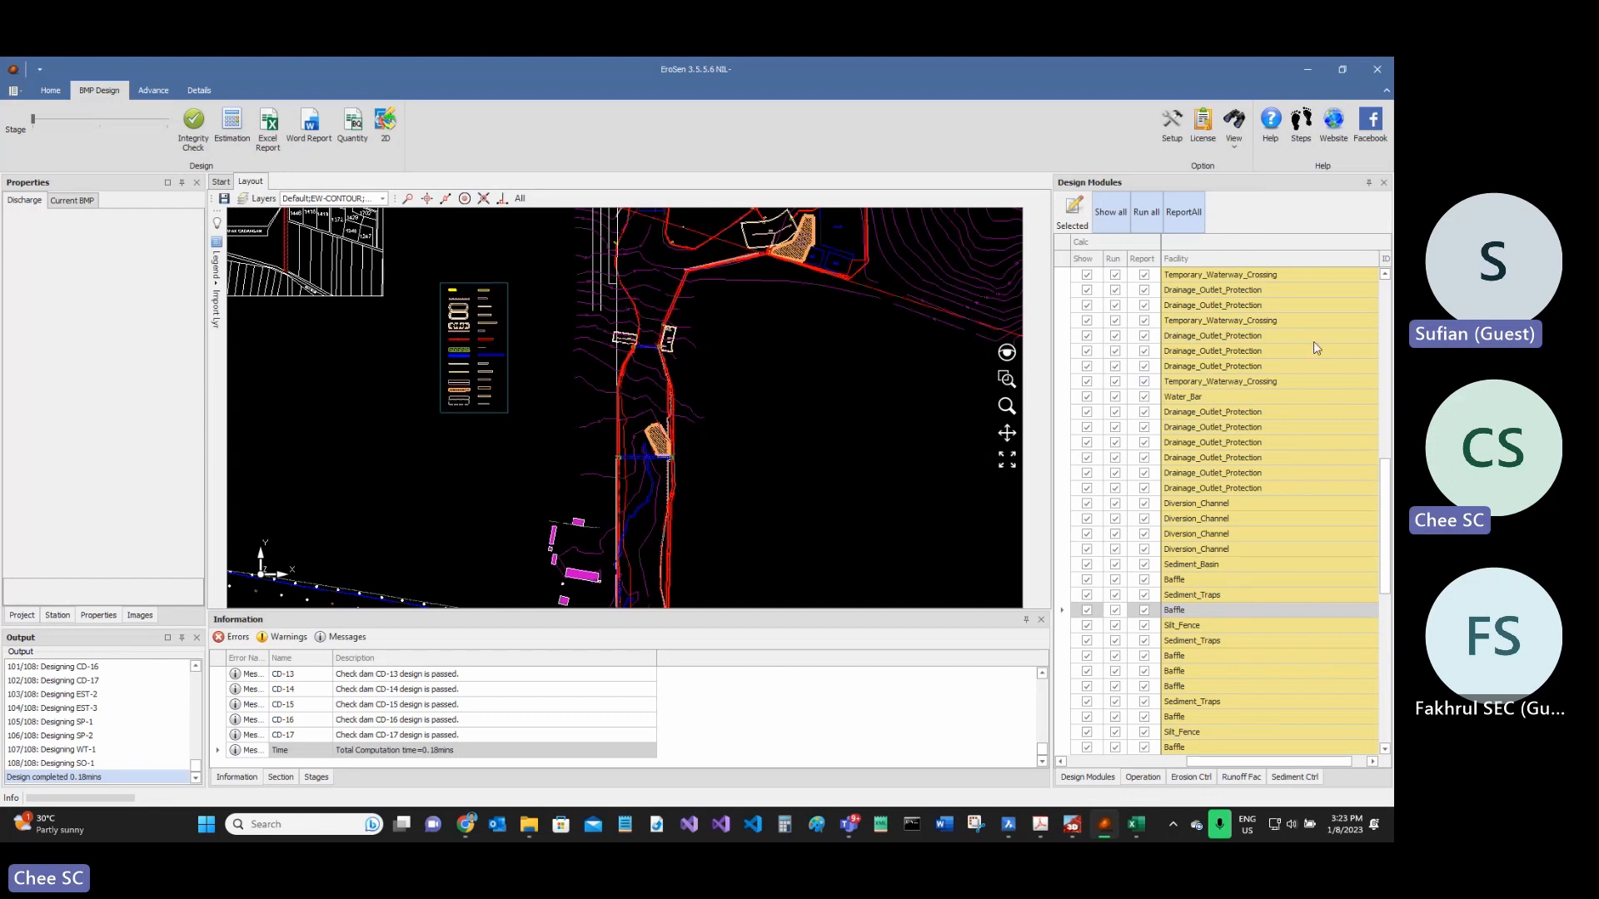
pyautogui.scroll(3, 446, 350)
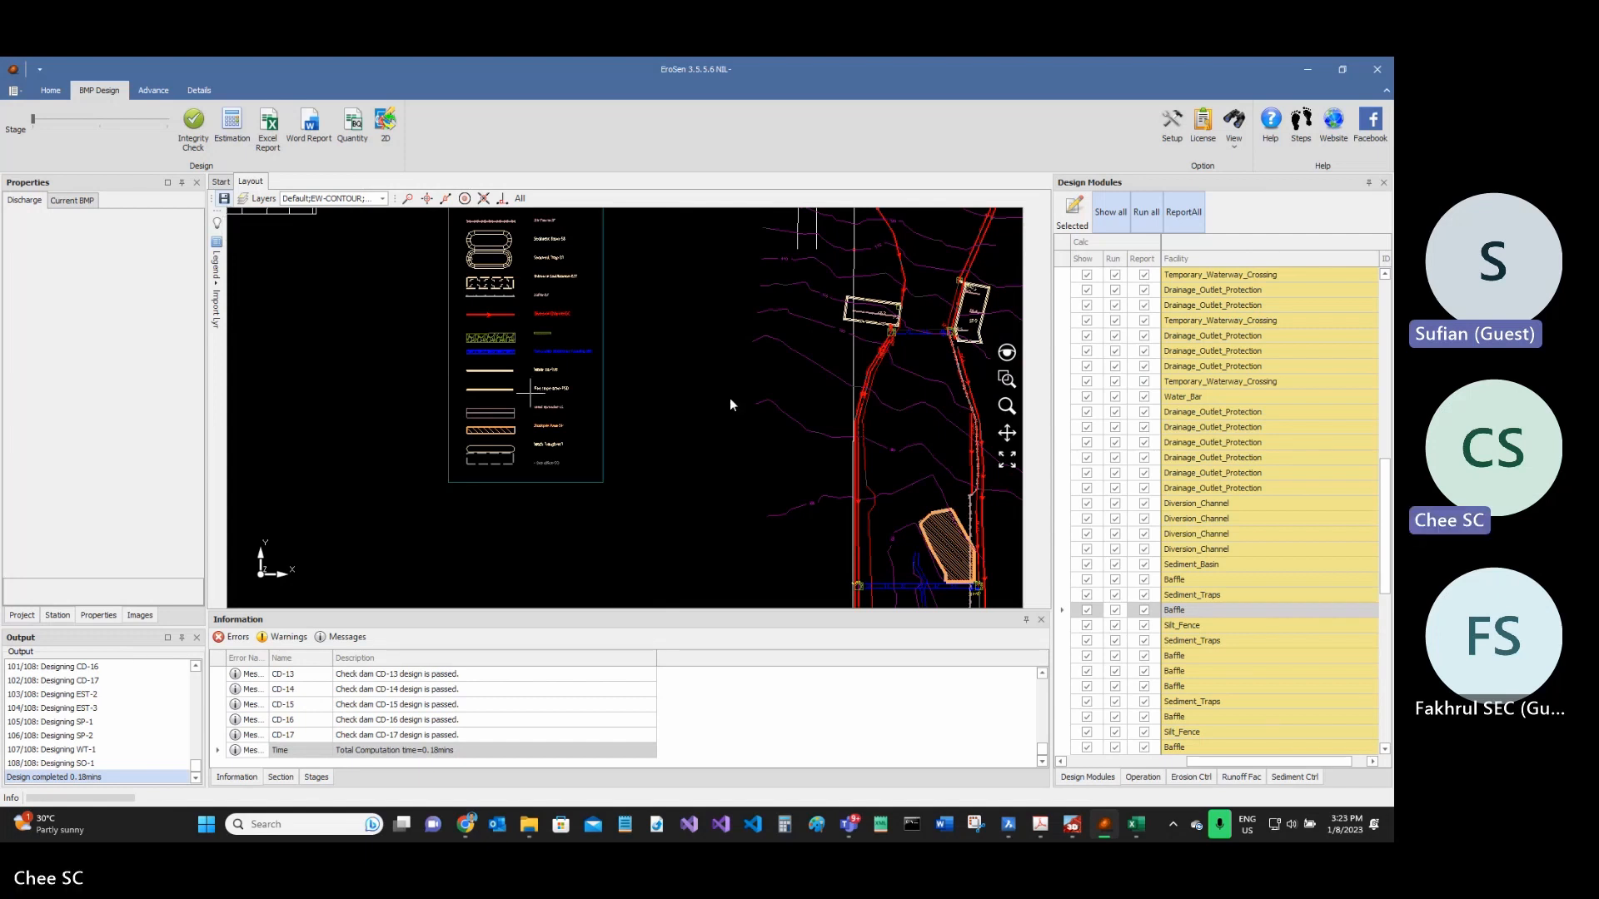
pyautogui.scroll(-5, 722, 421)
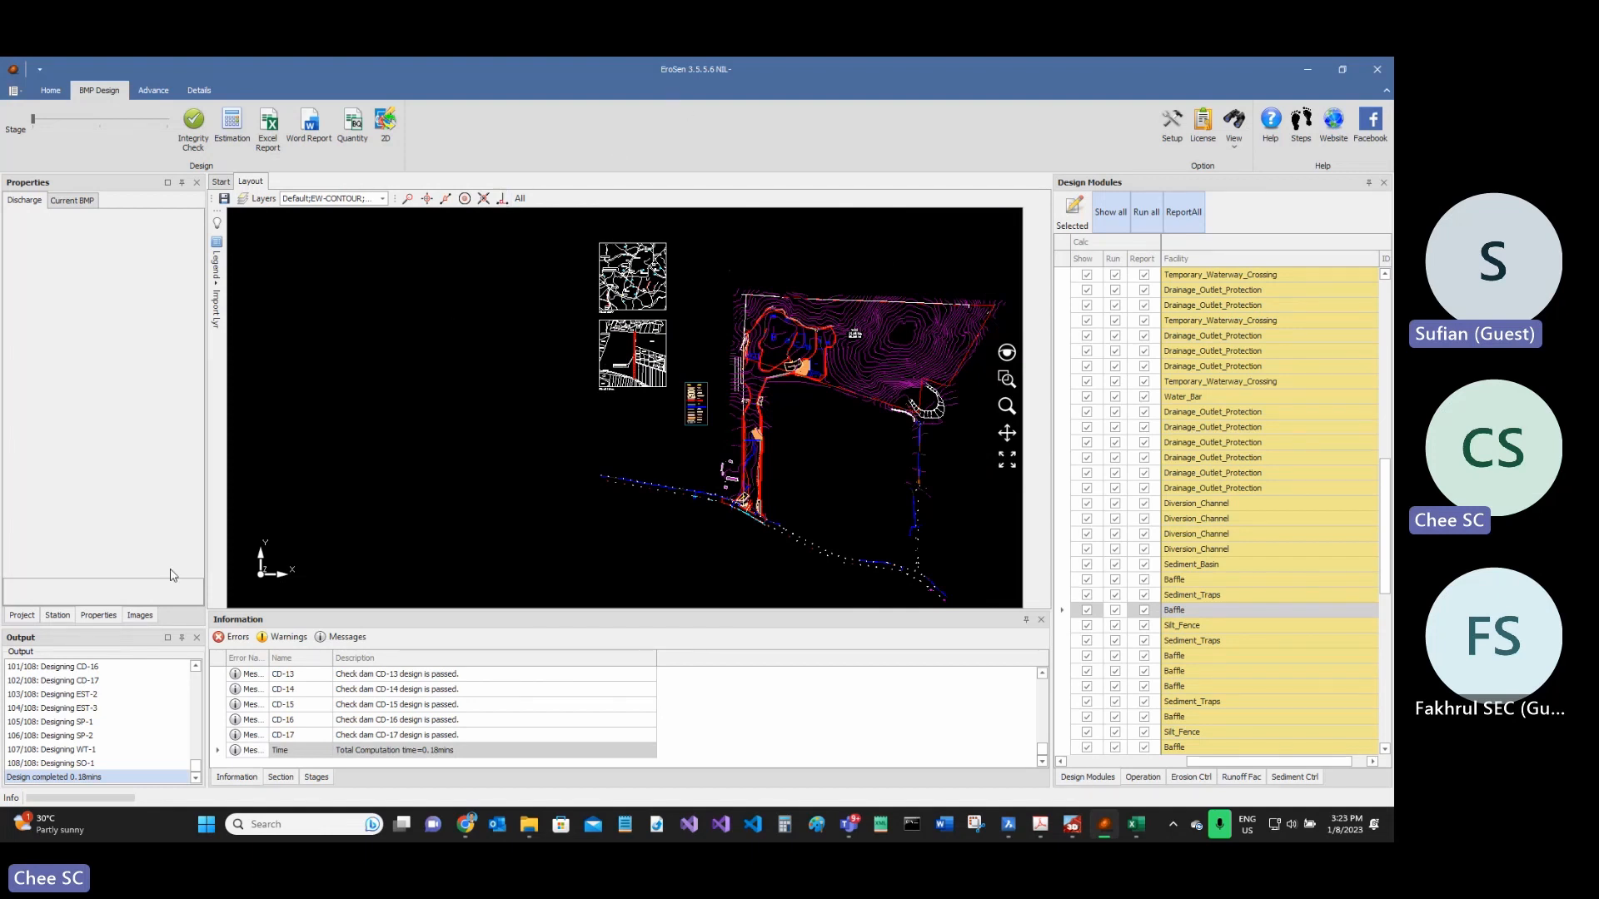
# - Open the BMP image library and preview the check dam, closed turfing, diversion channel and earth bank photos
pyautogui.click(140, 616)
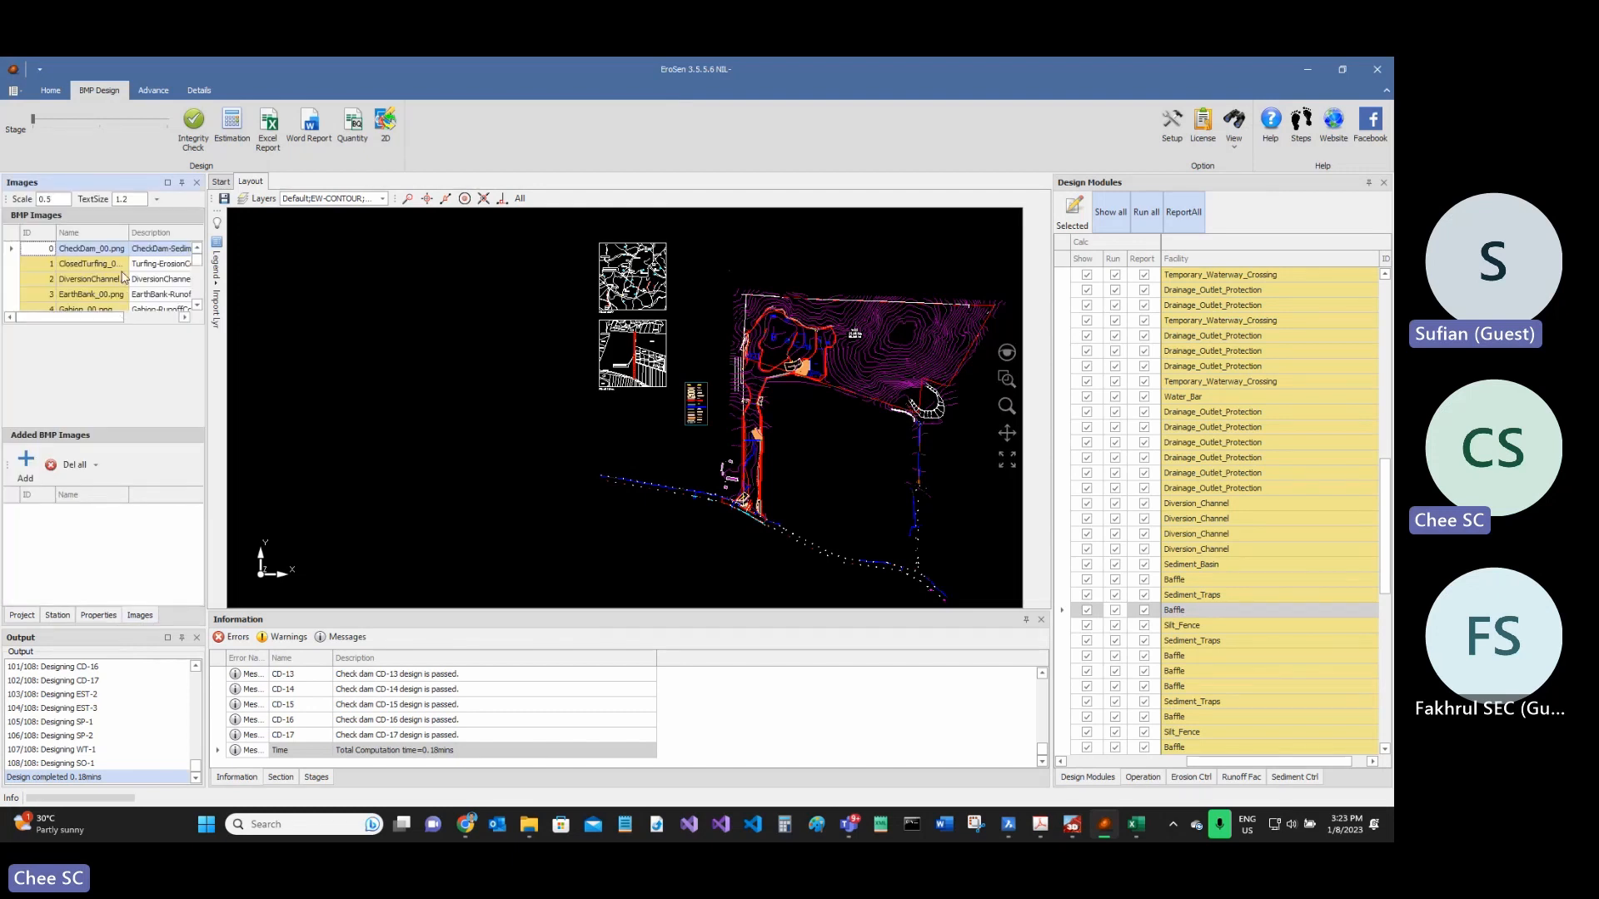
pyautogui.click(121, 268)
pyautogui.click(109, 293)
pyautogui.click(107, 279)
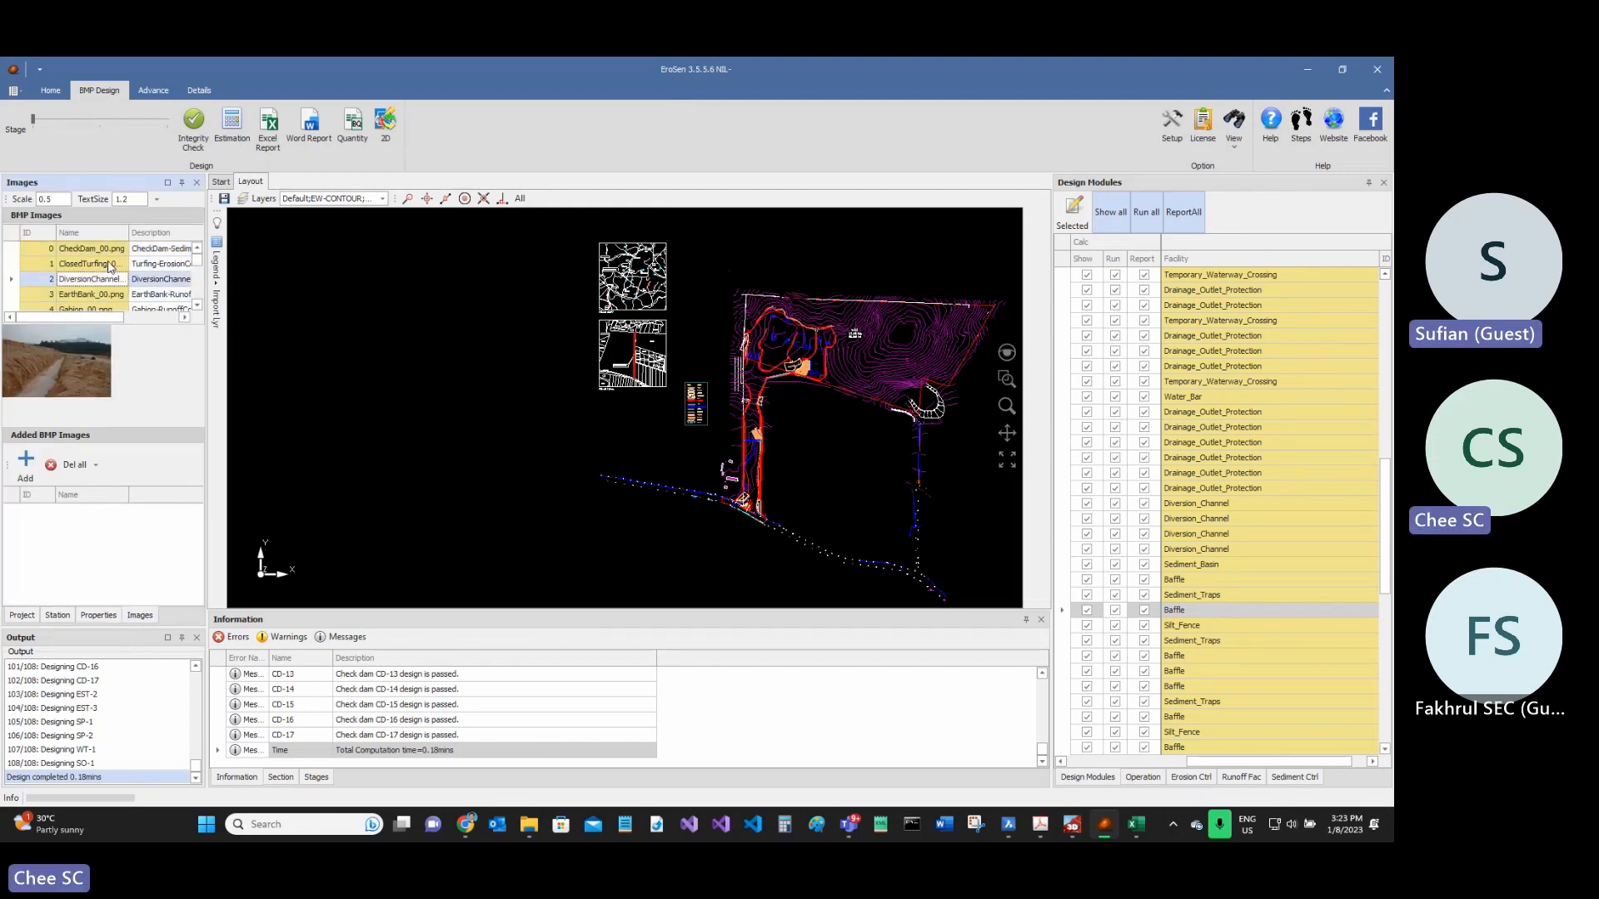
pyautogui.click(109, 264)
pyautogui.click(108, 250)
pyautogui.click(106, 264)
pyautogui.click(103, 281)
pyautogui.click(105, 298)
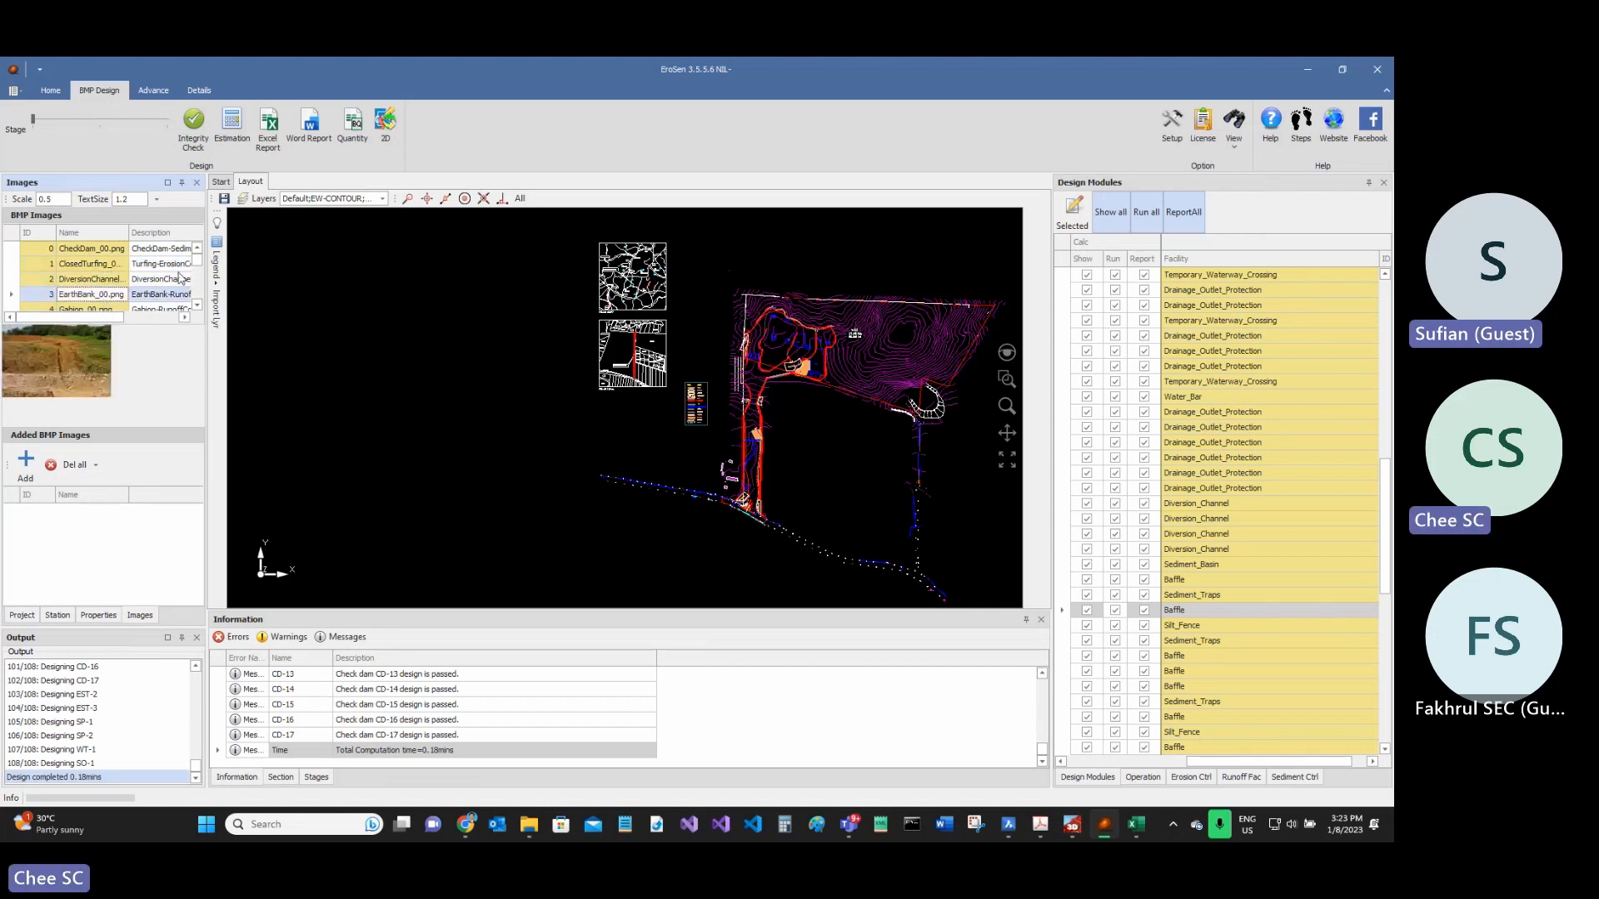
pyautogui.click(92, 264)
pyautogui.click(78, 249)
pyautogui.click(84, 280)
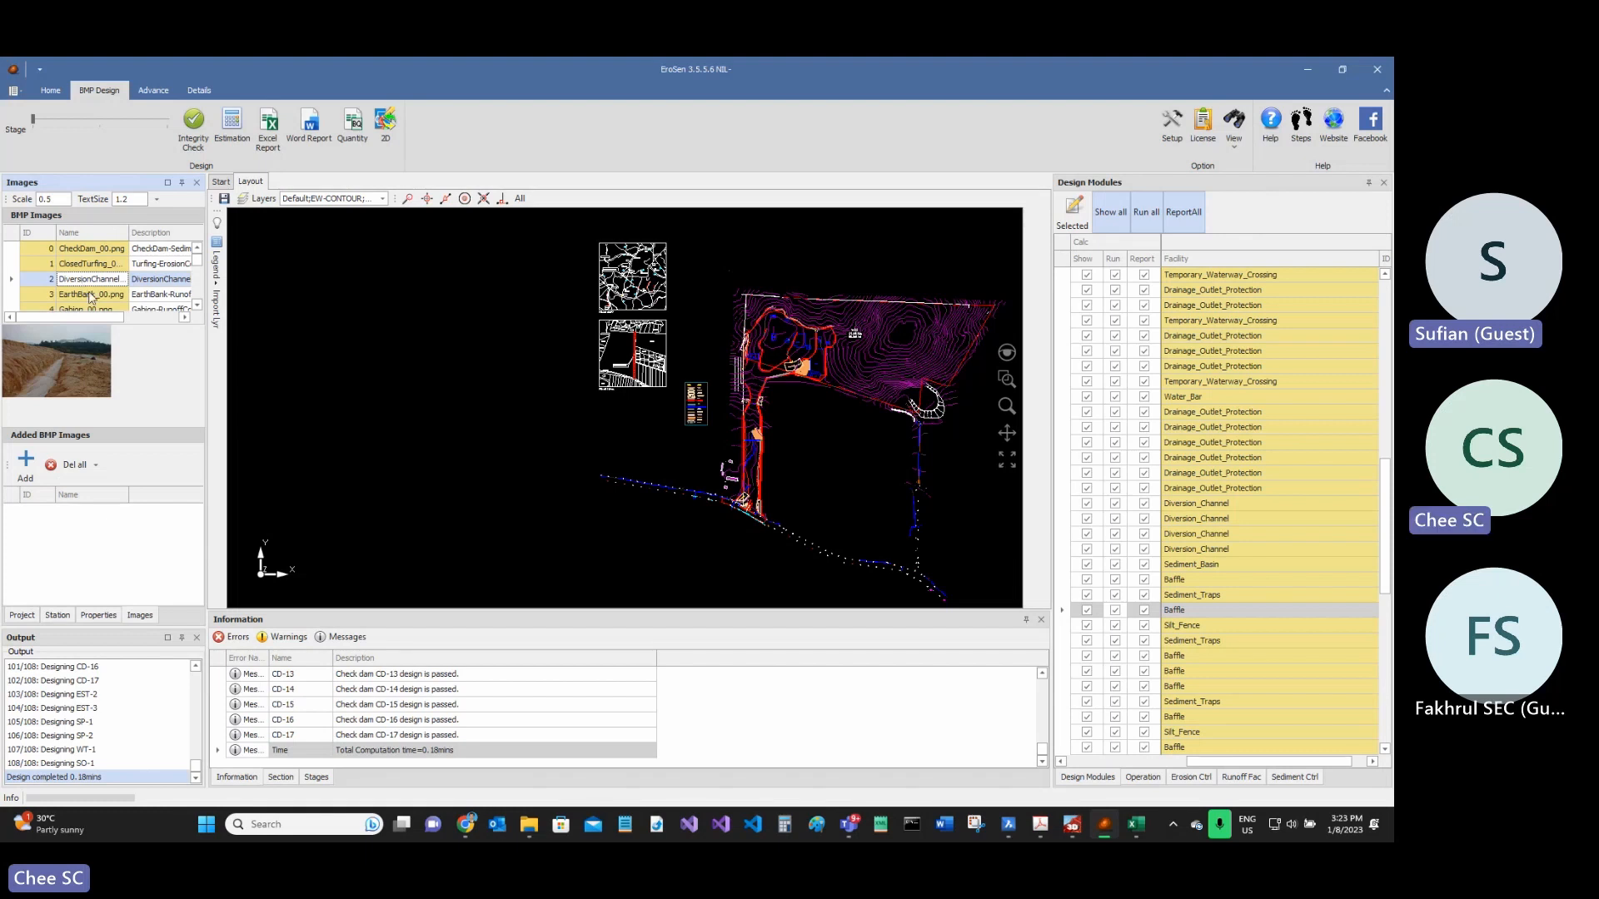
pyautogui.click(89, 296)
pyautogui.click(89, 250)
# - Add the ClosedTurfing image to the layout just below the legend table, accepting the copyright notice
pyautogui.click(84, 266)
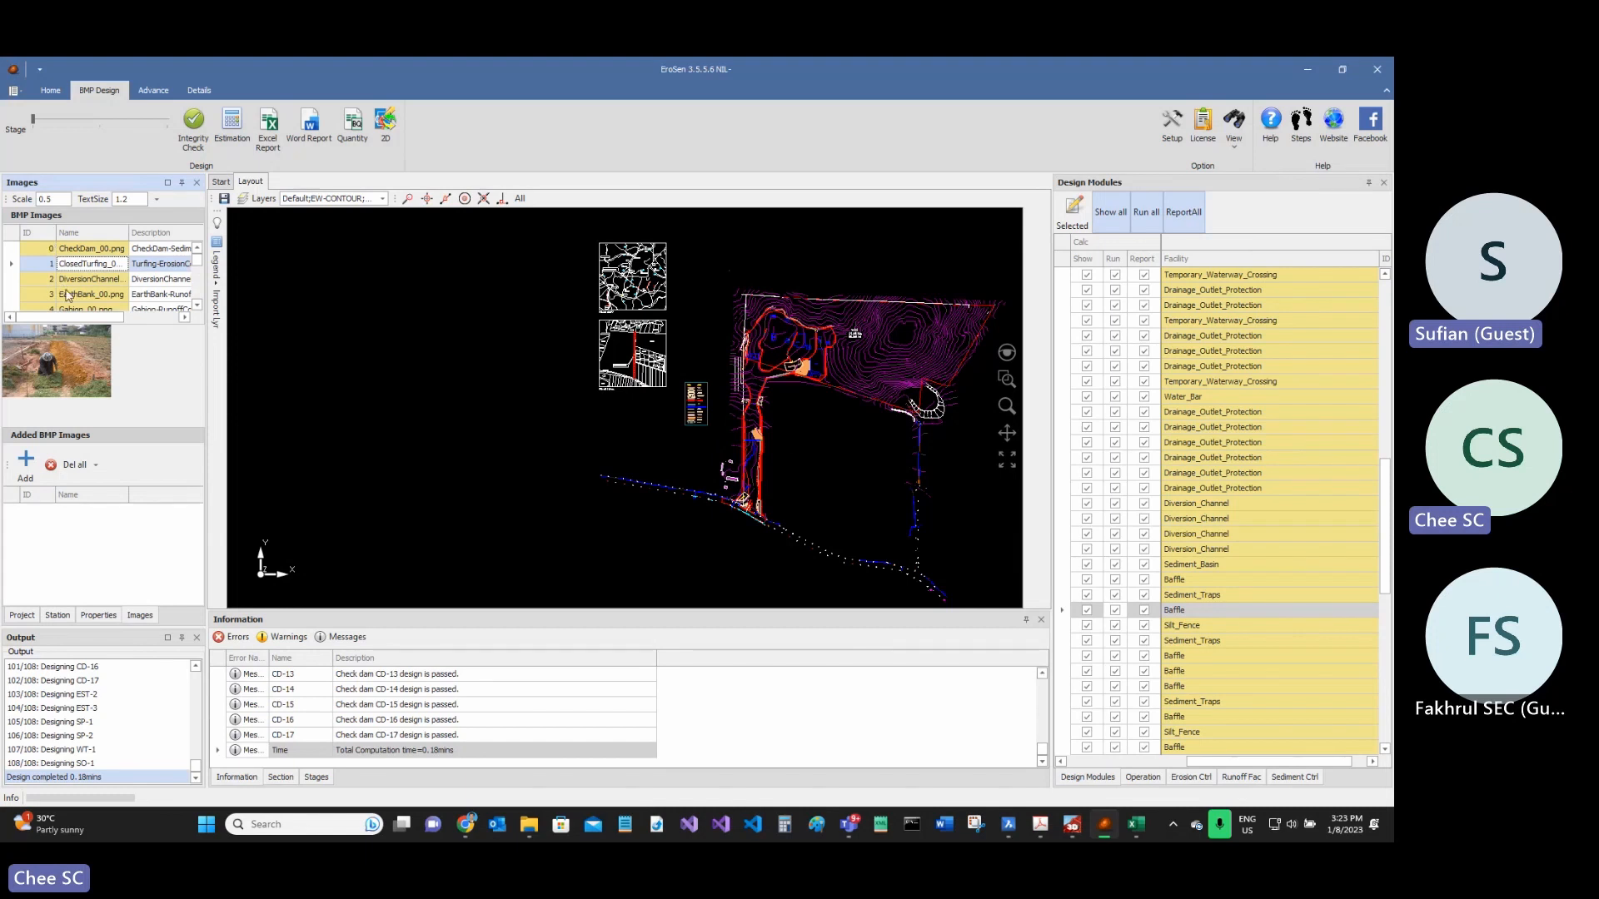
pyautogui.click(25, 463)
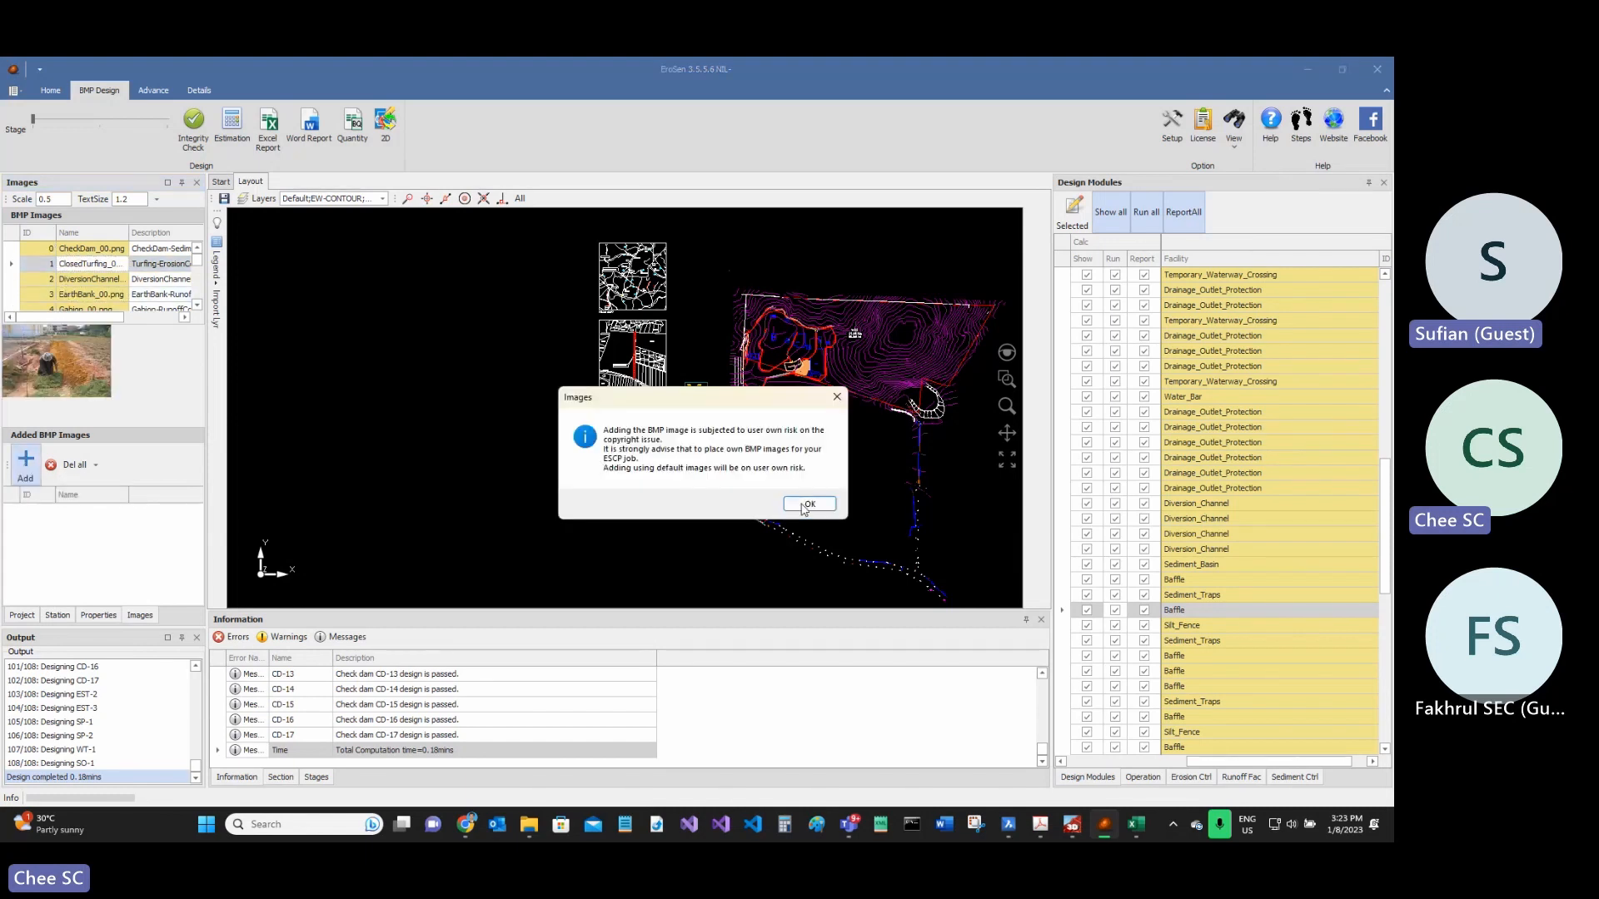
pyautogui.click(802, 508)
pyautogui.click(783, 490)
pyautogui.scroll(3, 714, 419)
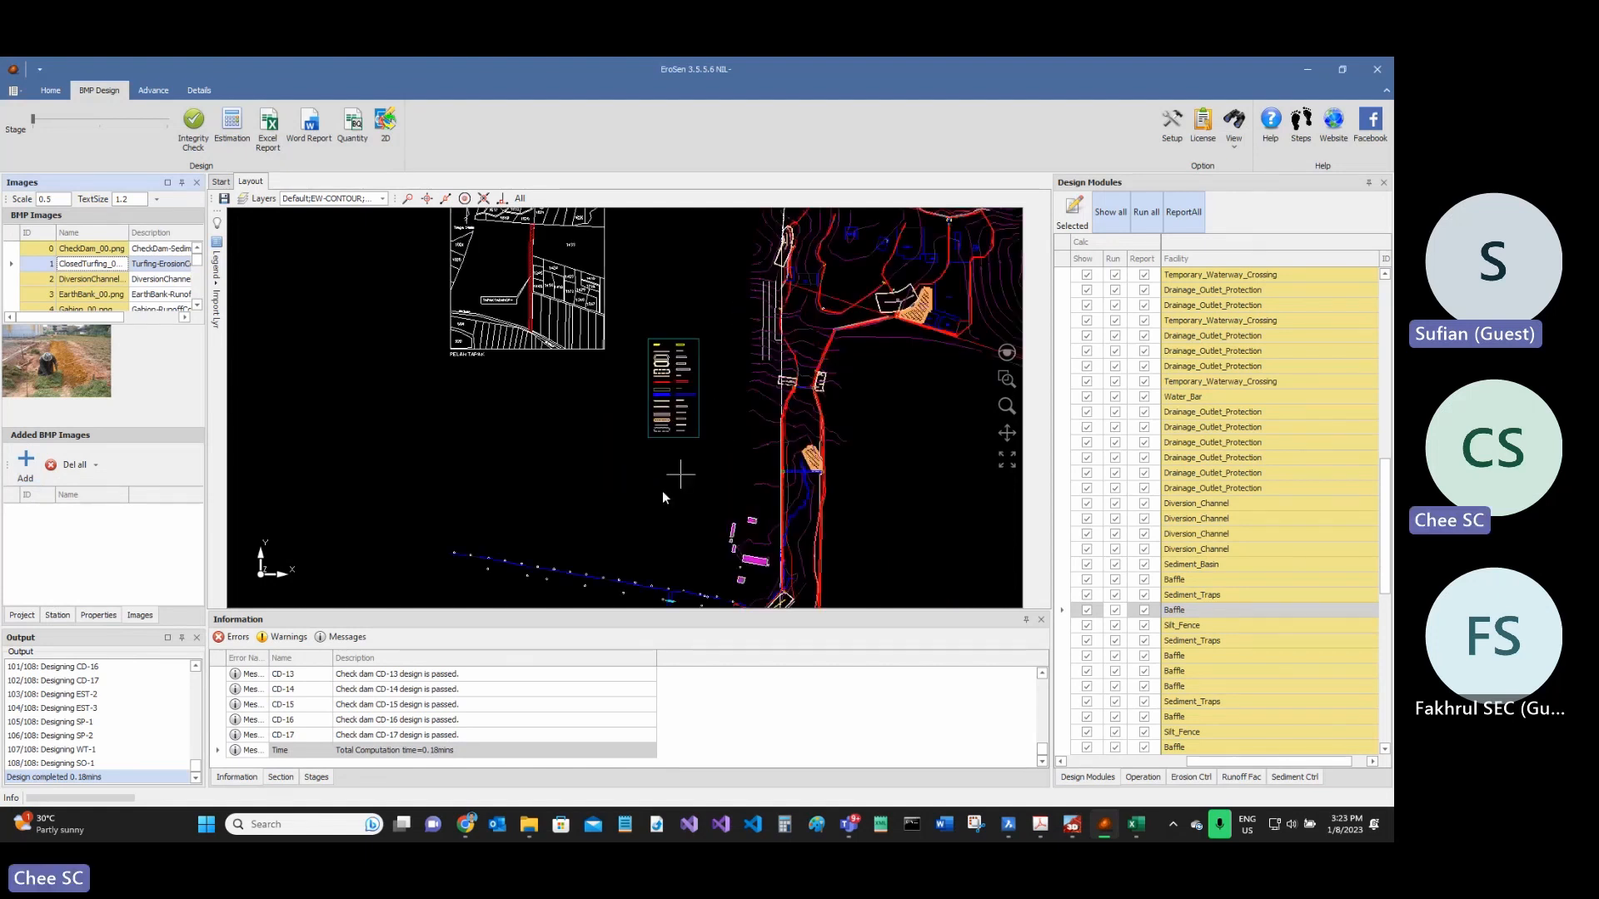
pyautogui.click(637, 453)
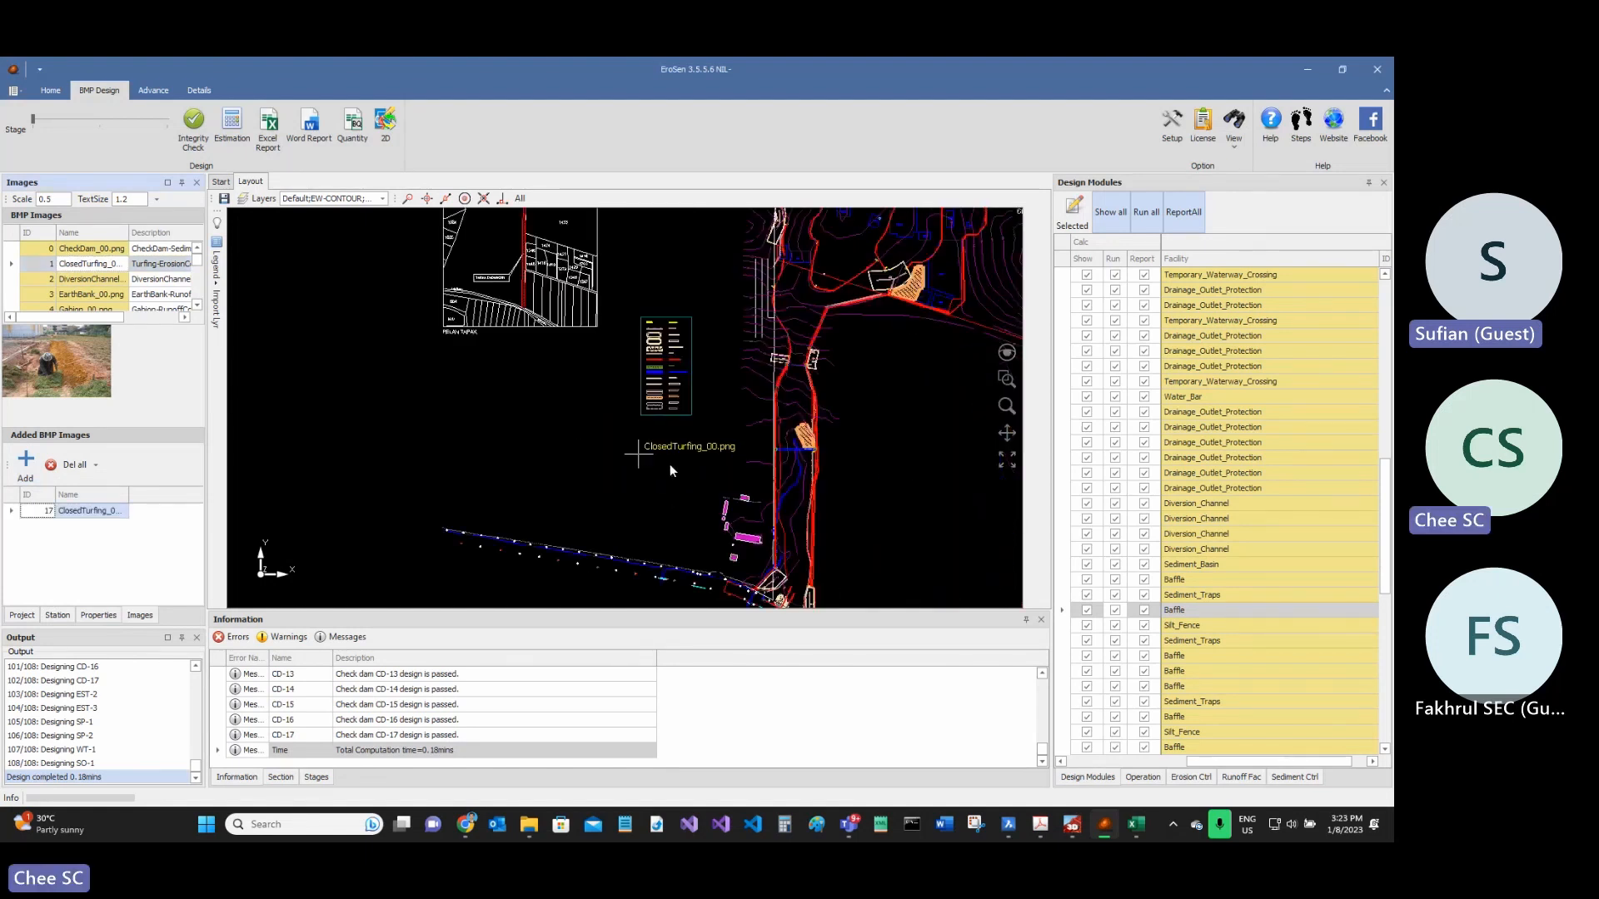
pyautogui.scroll(3, 670, 463)
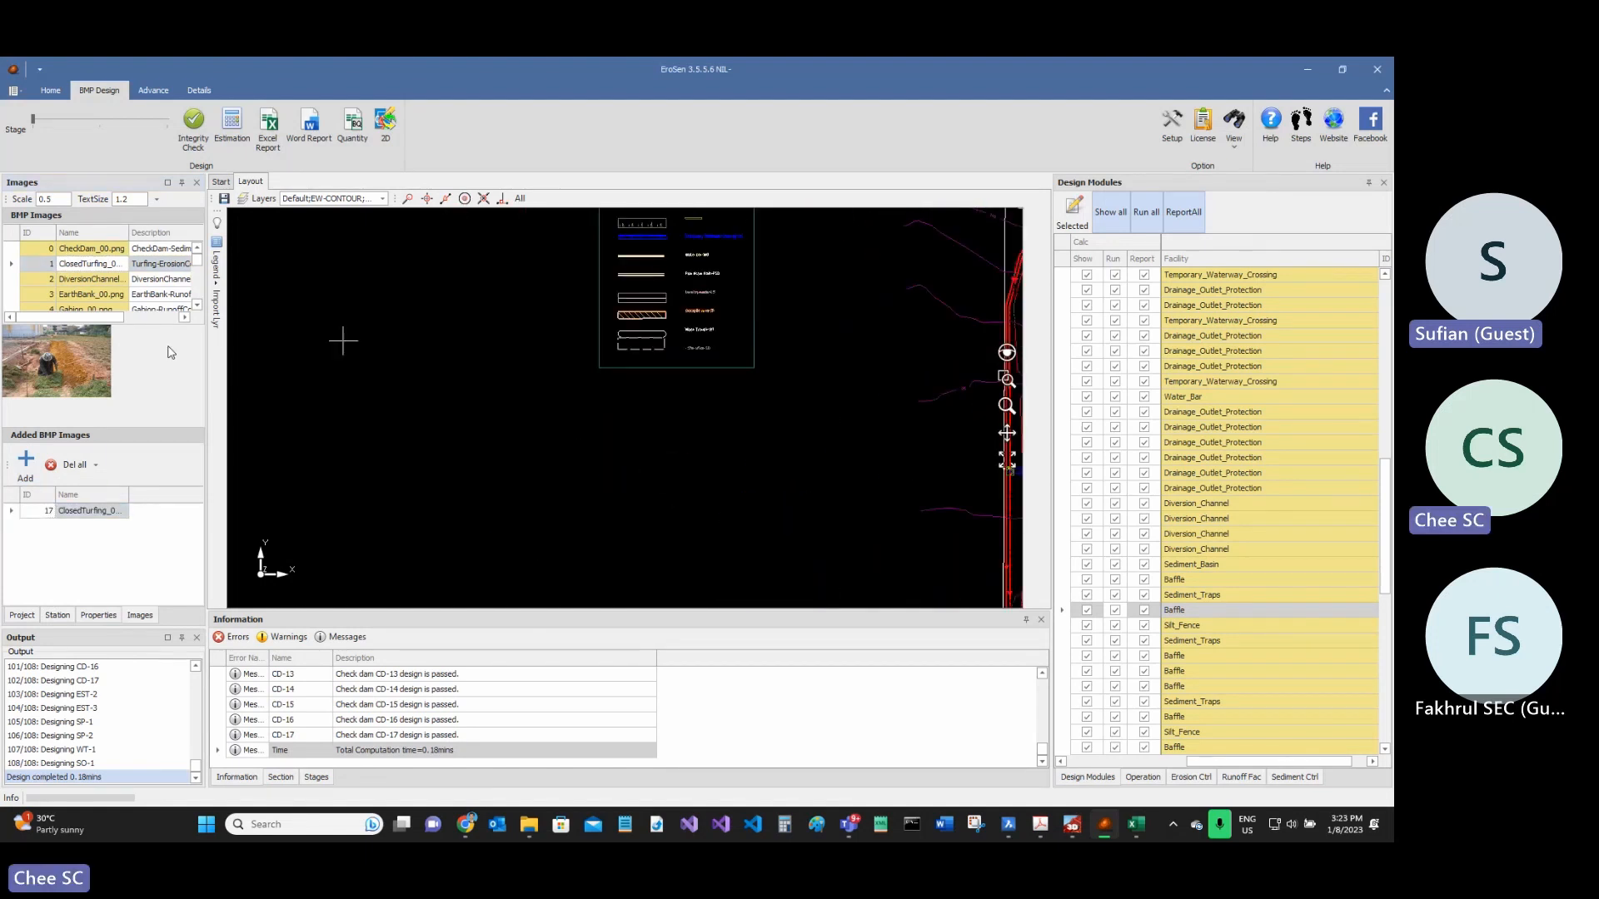
# - Add the DiversionChannel image to the layout southwest of the legend table
pyautogui.click(79, 279)
pyautogui.click(25, 462)
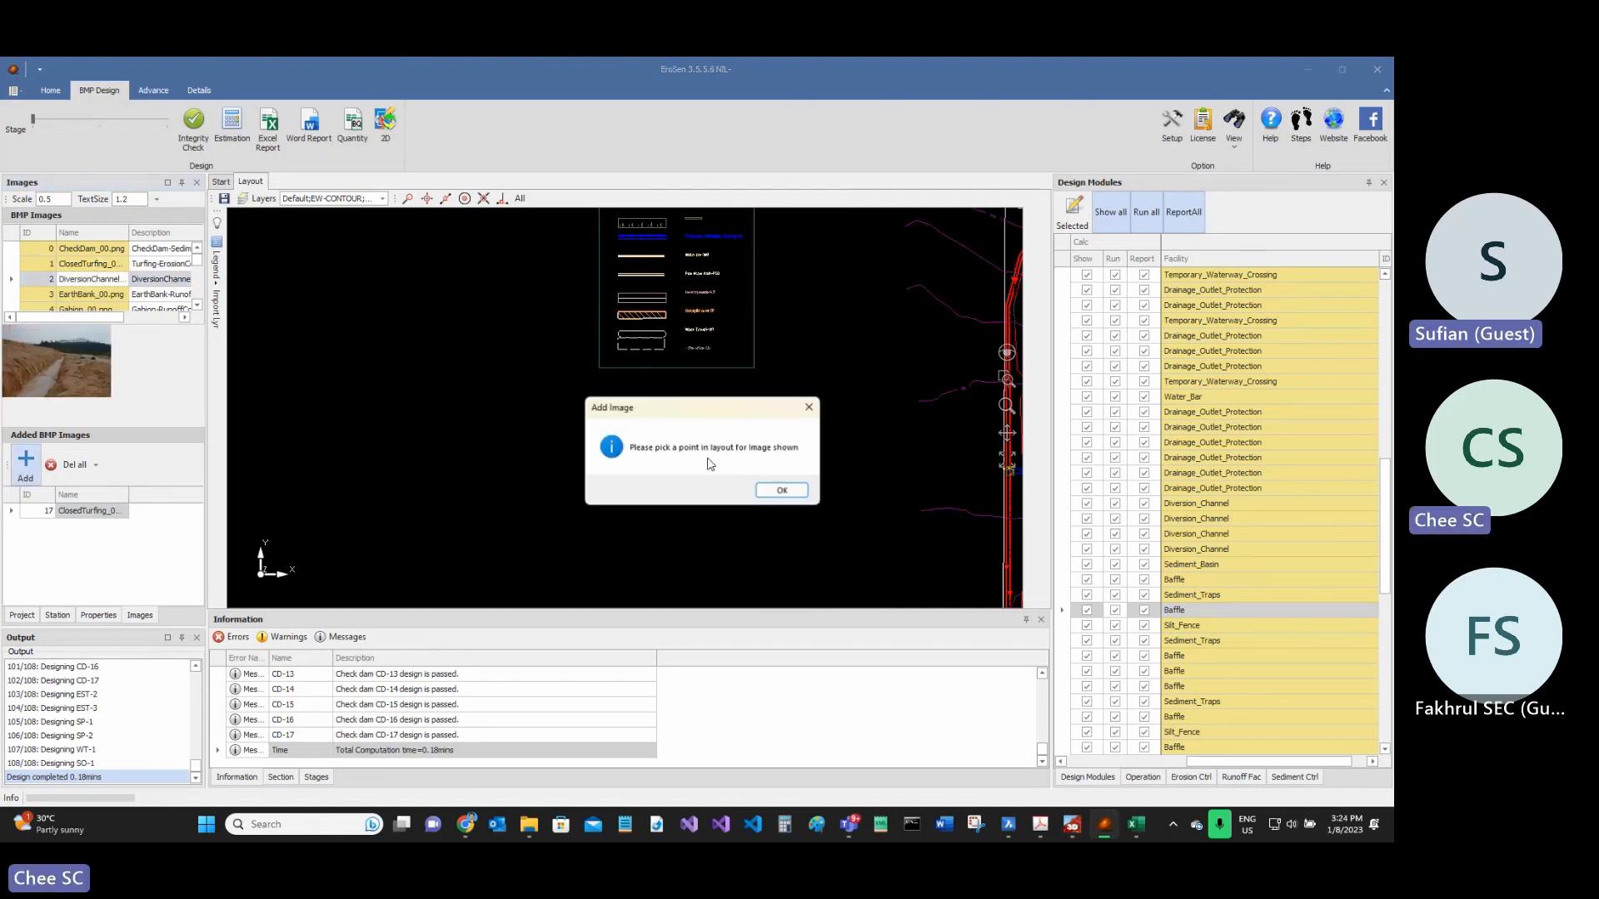
pyautogui.click(757, 493)
pyautogui.click(483, 431)
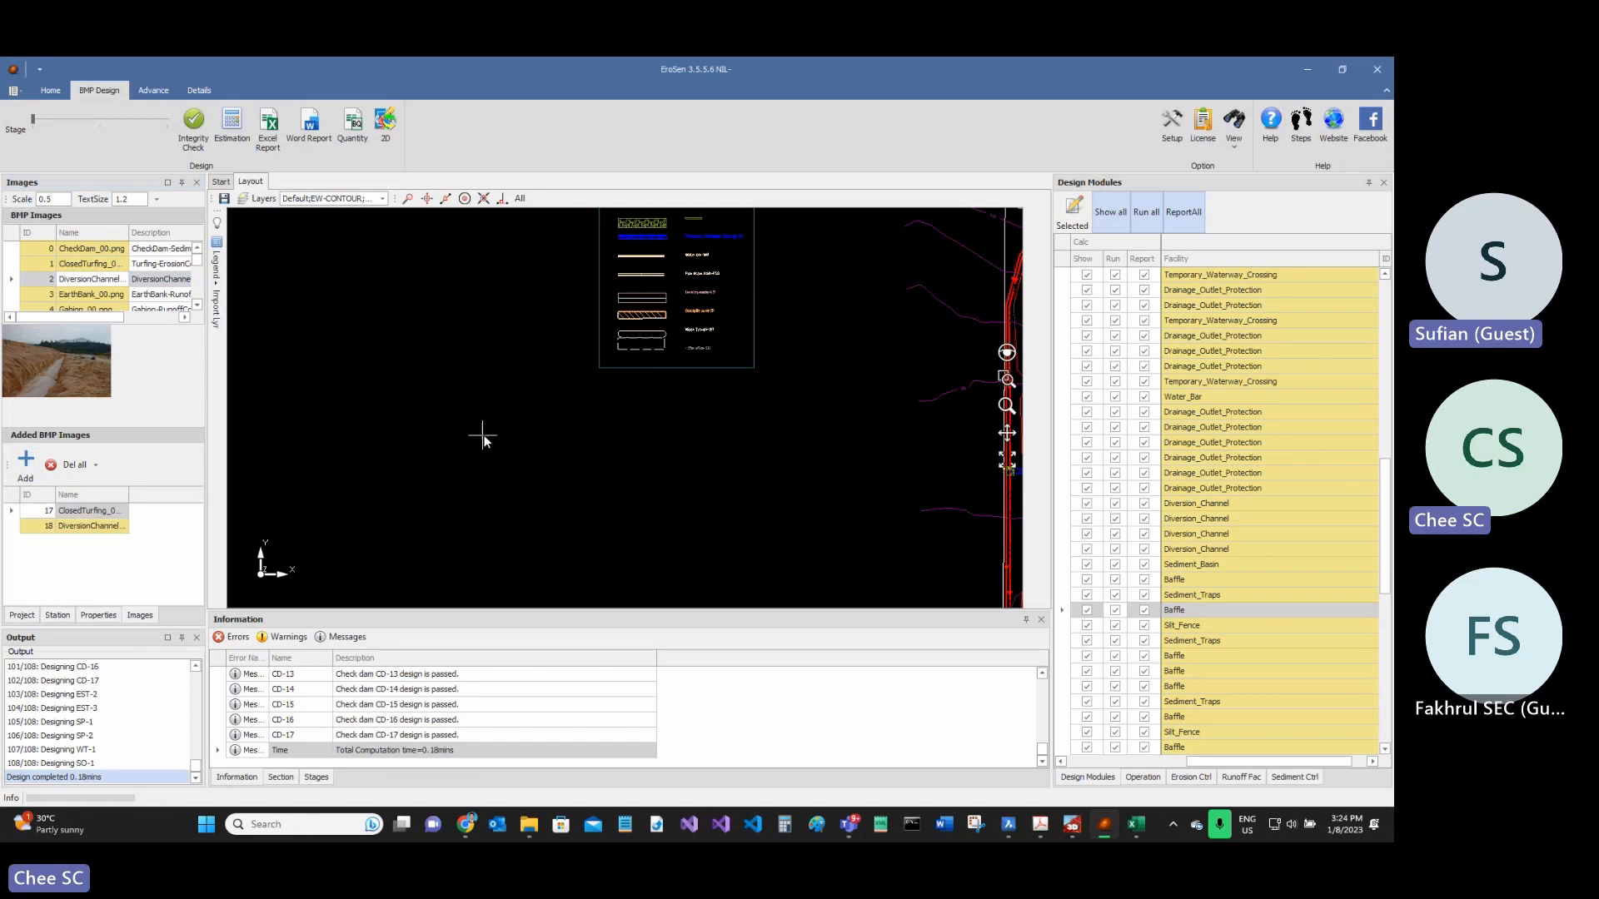
pyautogui.scroll(-1, 509, 440)
pyautogui.scroll(-1, 511, 441)
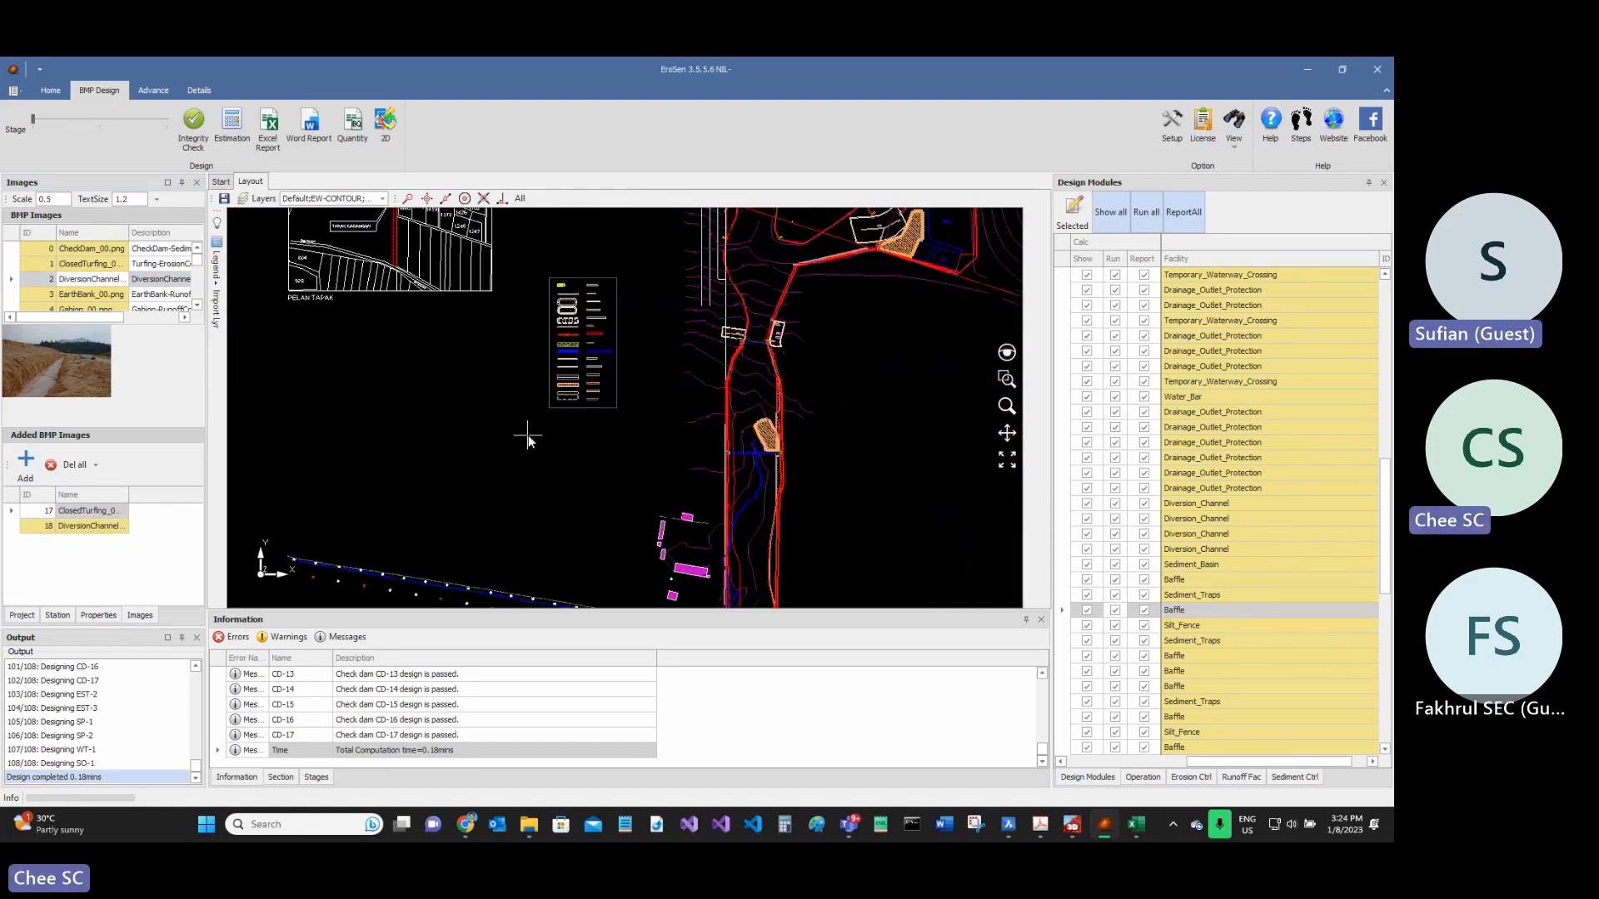
# - Locate the added ClosedTurfing image on the layout and preview the Gabion photo in the BMP image library
pyautogui.click(91, 511)
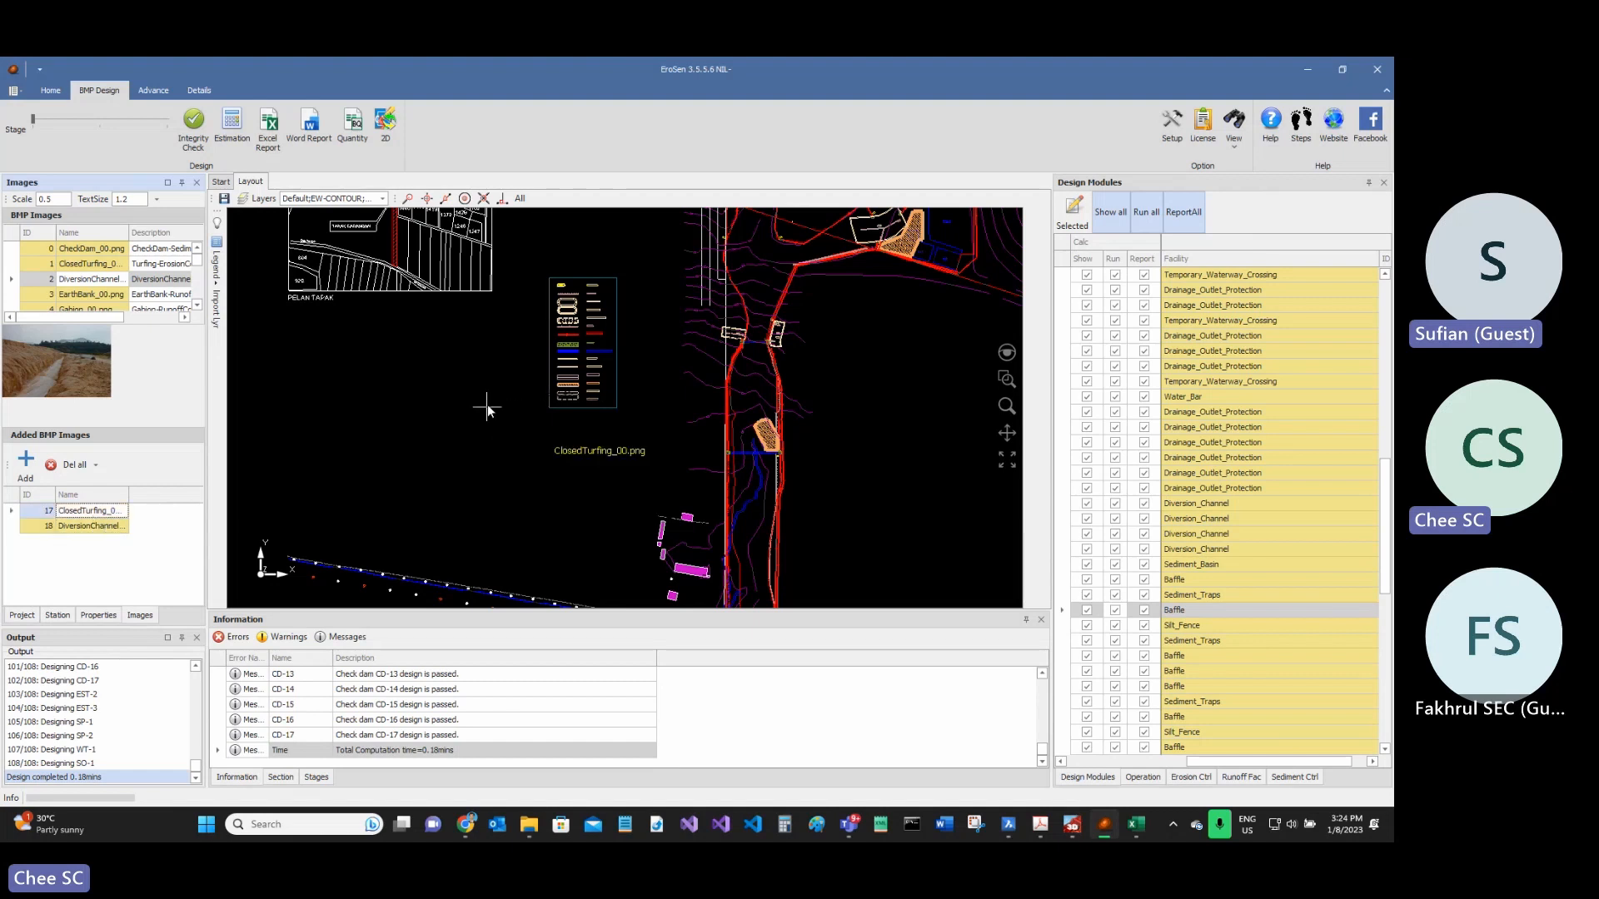
pyautogui.scroll(2, 569, 421)
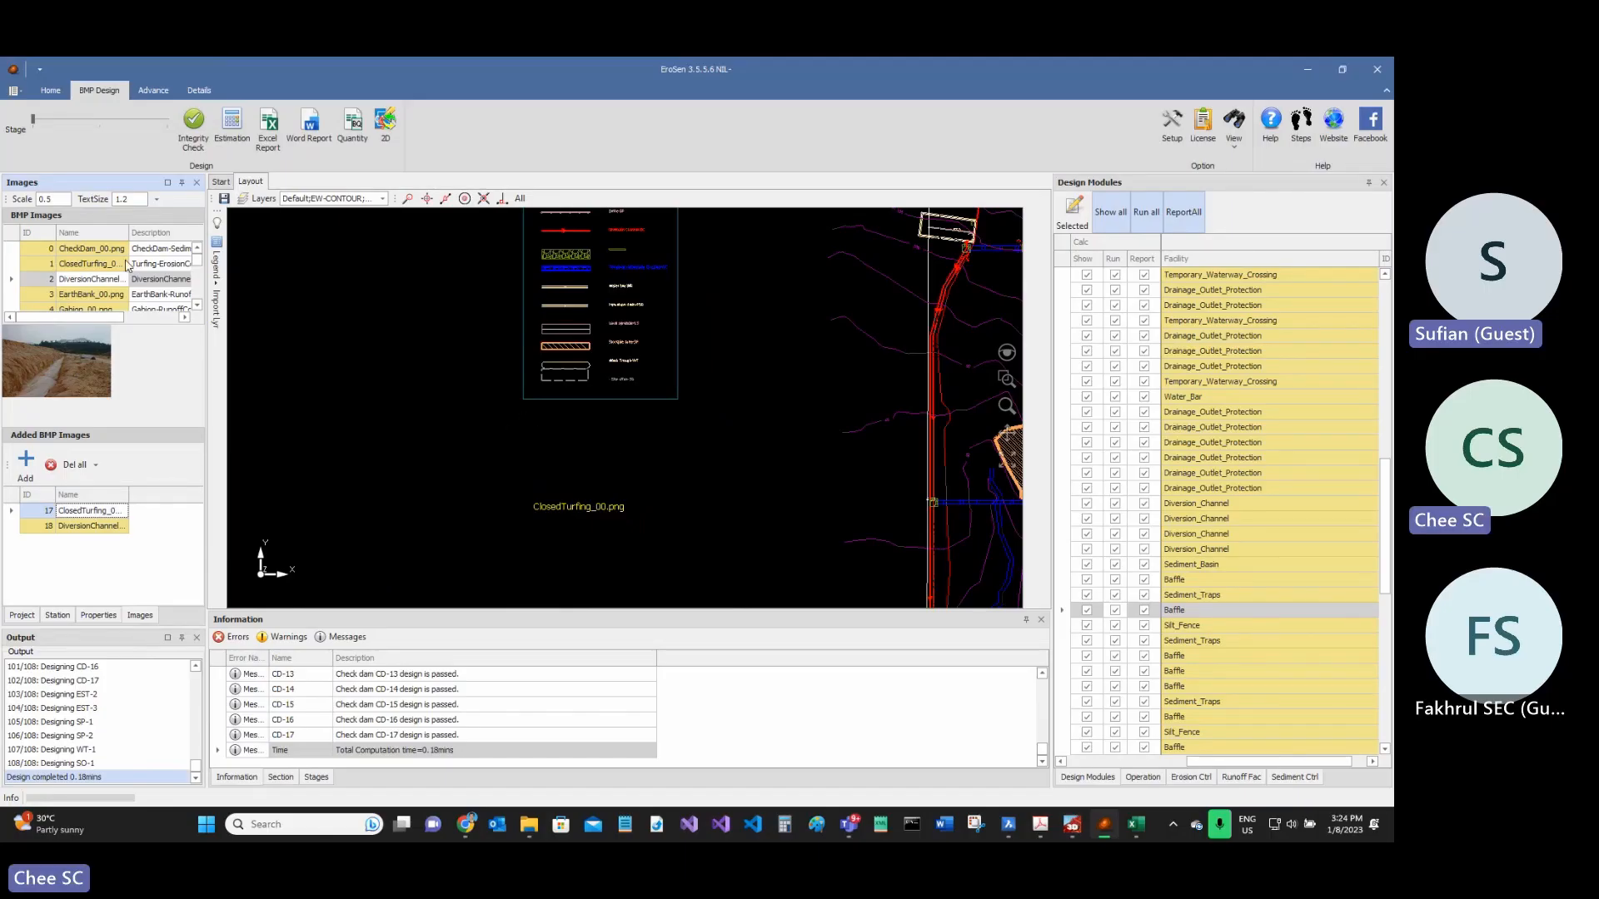
pyautogui.click(109, 296)
pyautogui.click(109, 308)
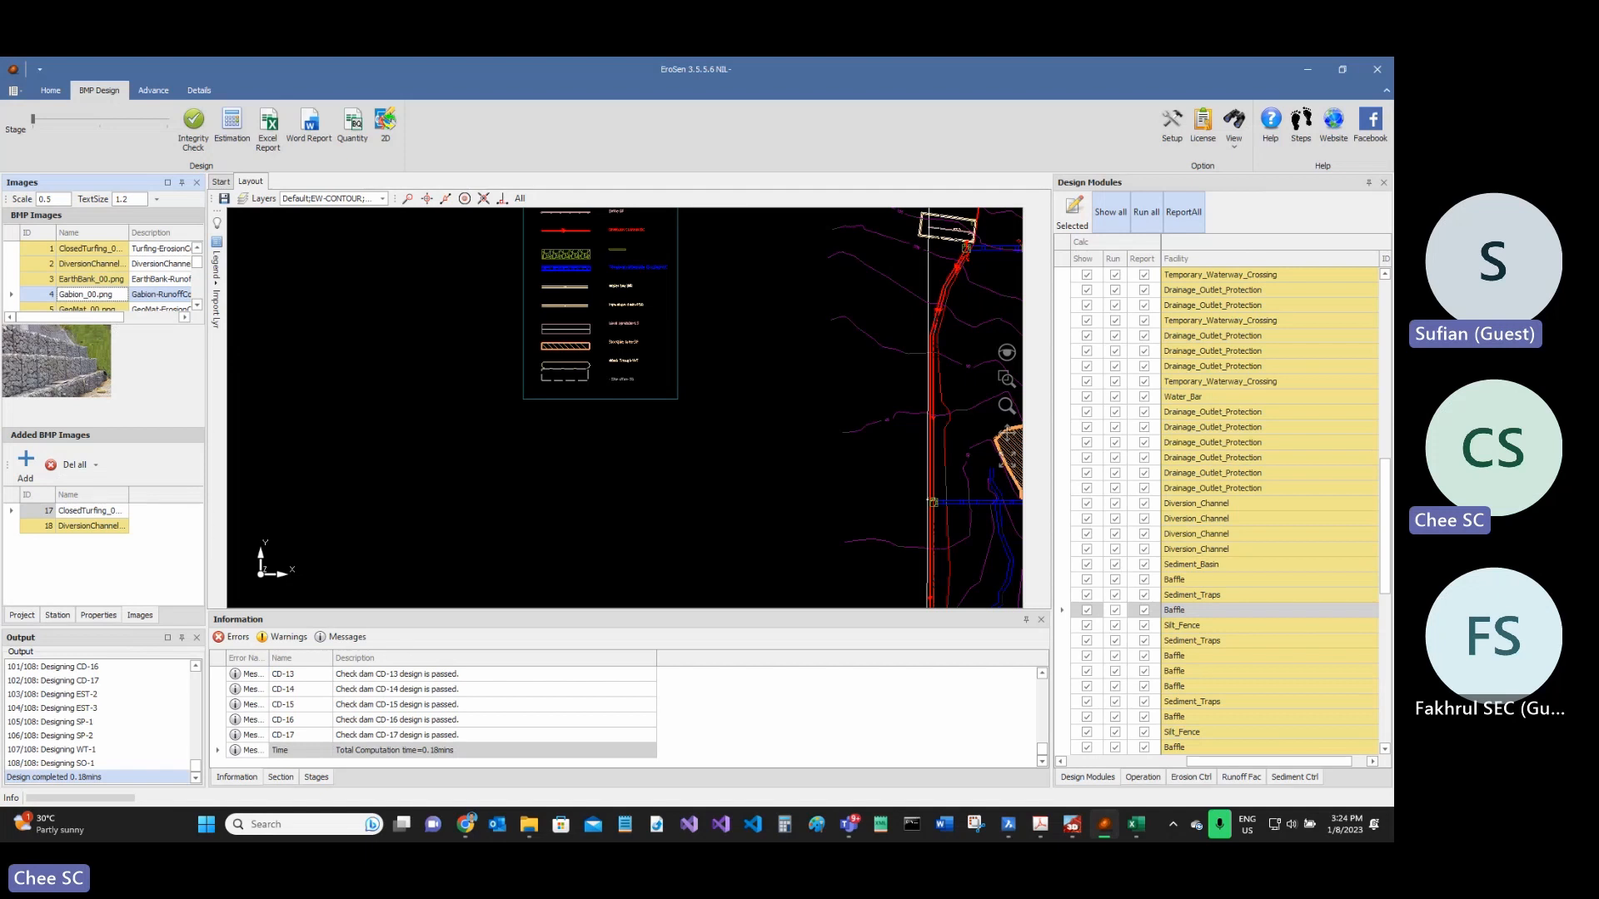
# - Switch to File Explorer and open the Documents\CSSS\ESCP\ESCP_Images folder
pyautogui.moveTo(1392, 118); pyautogui.dragTo(571, 60)
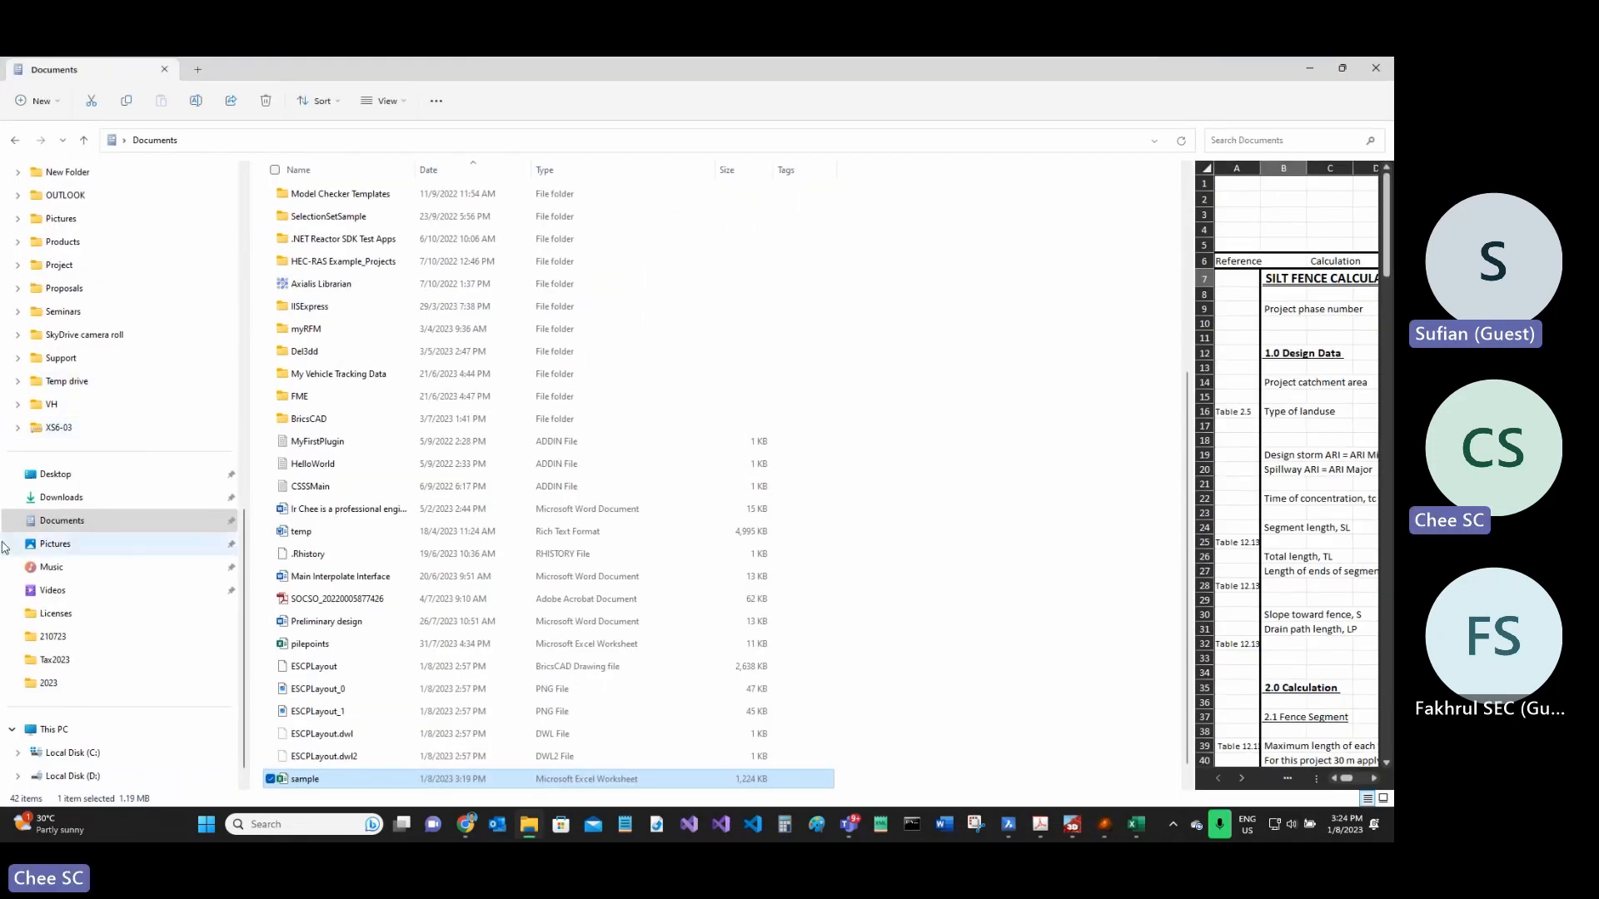
pyautogui.click(70, 522)
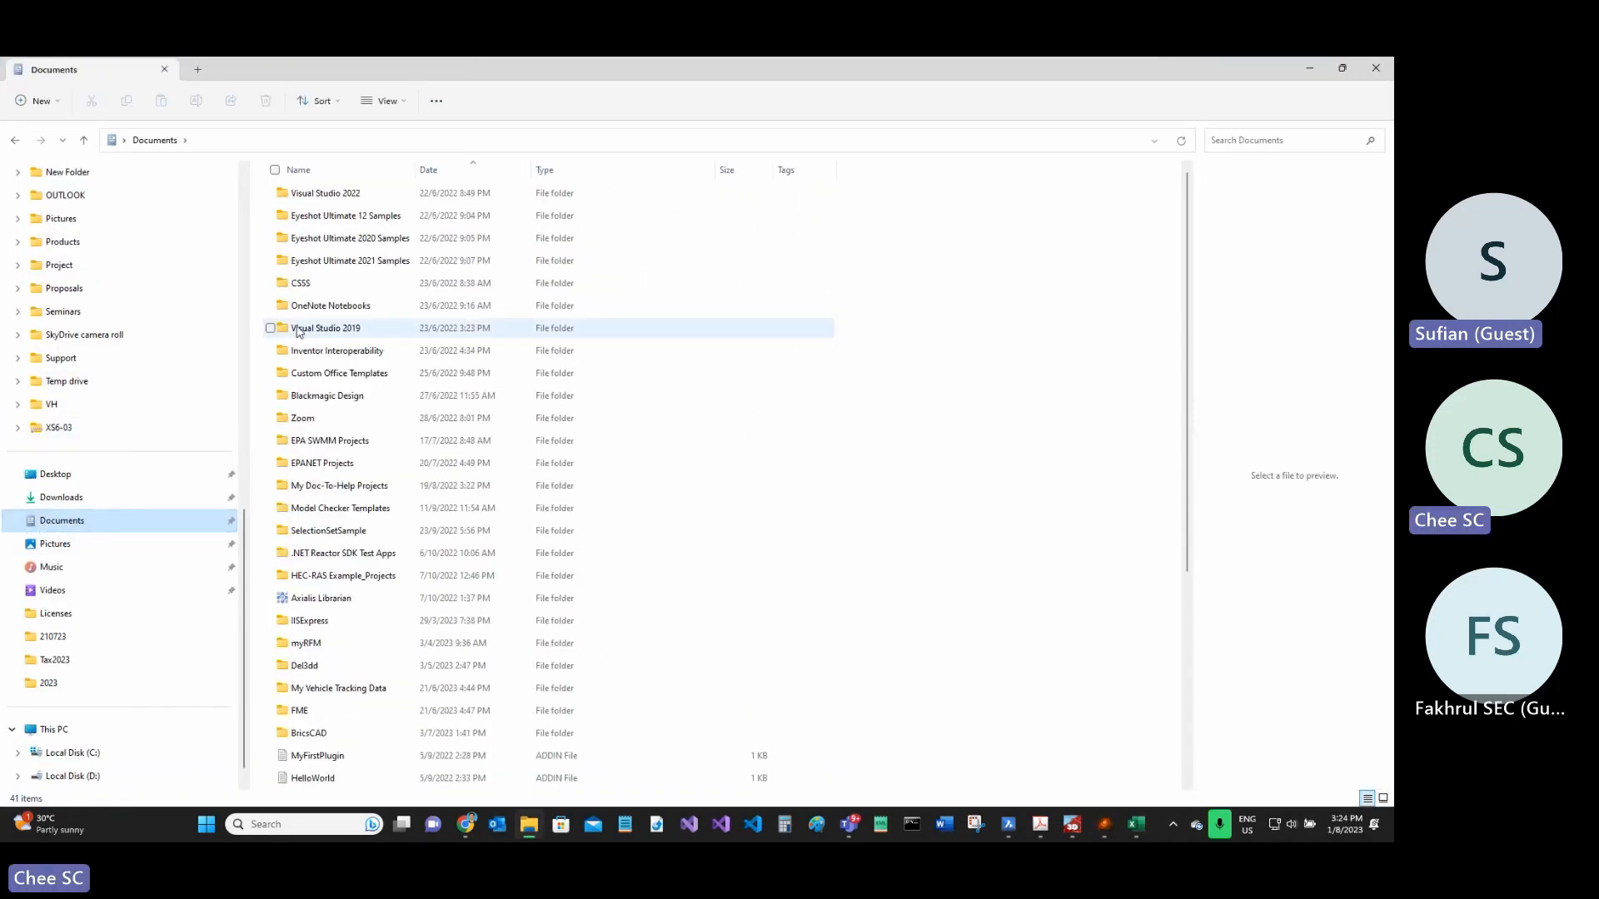
pyautogui.doubleClick(307, 287)
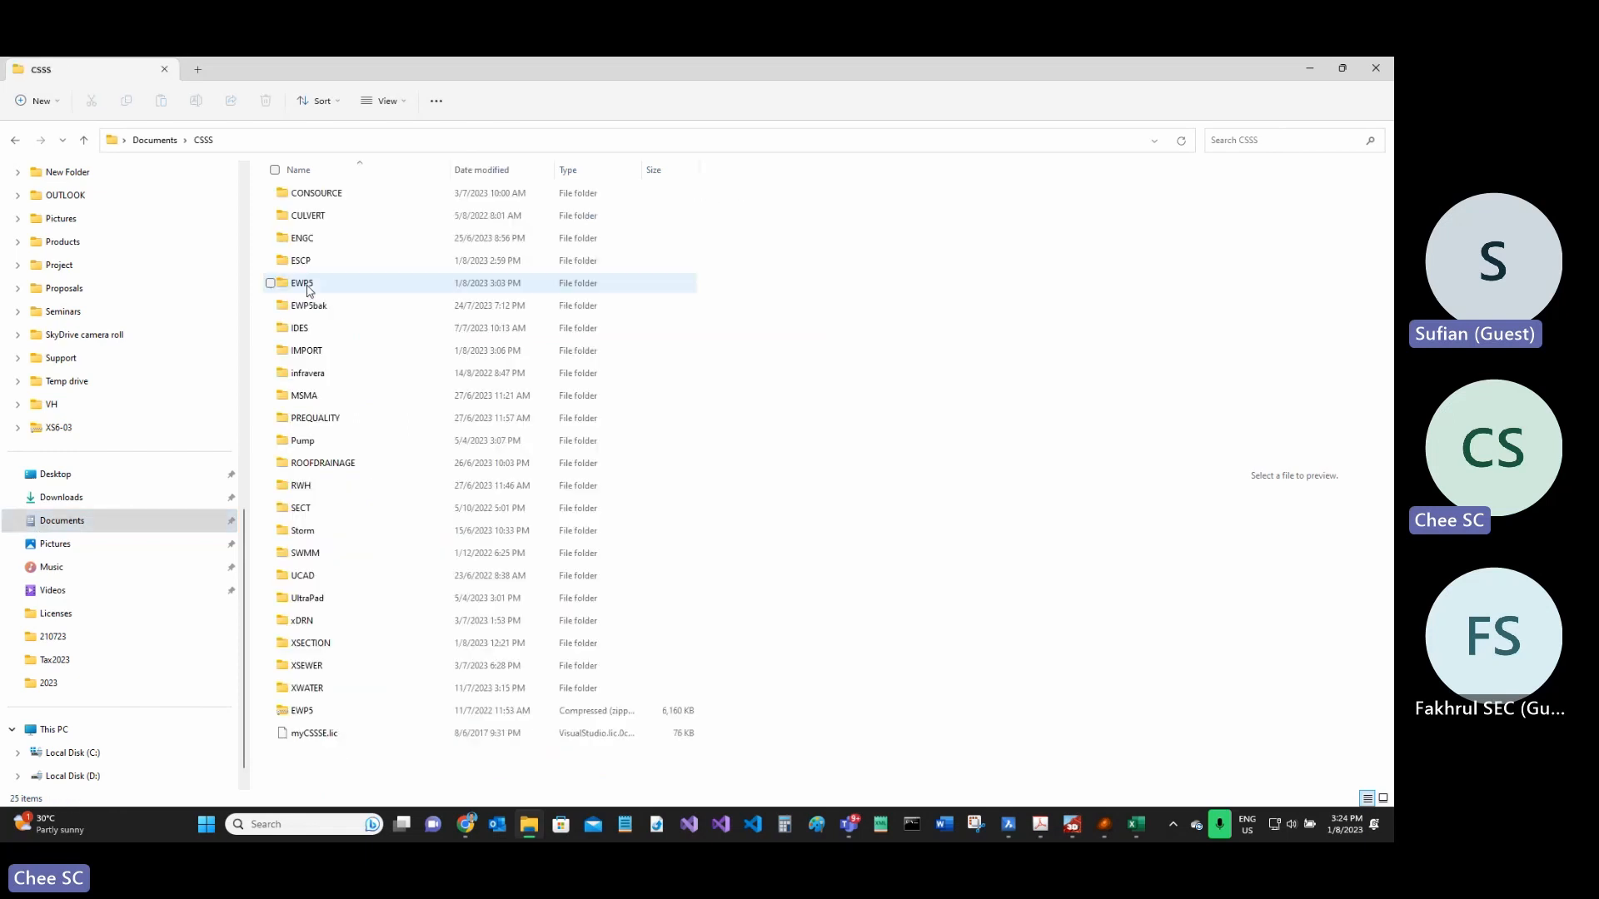
pyautogui.doubleClick(327, 259)
pyautogui.doubleClick(317, 306)
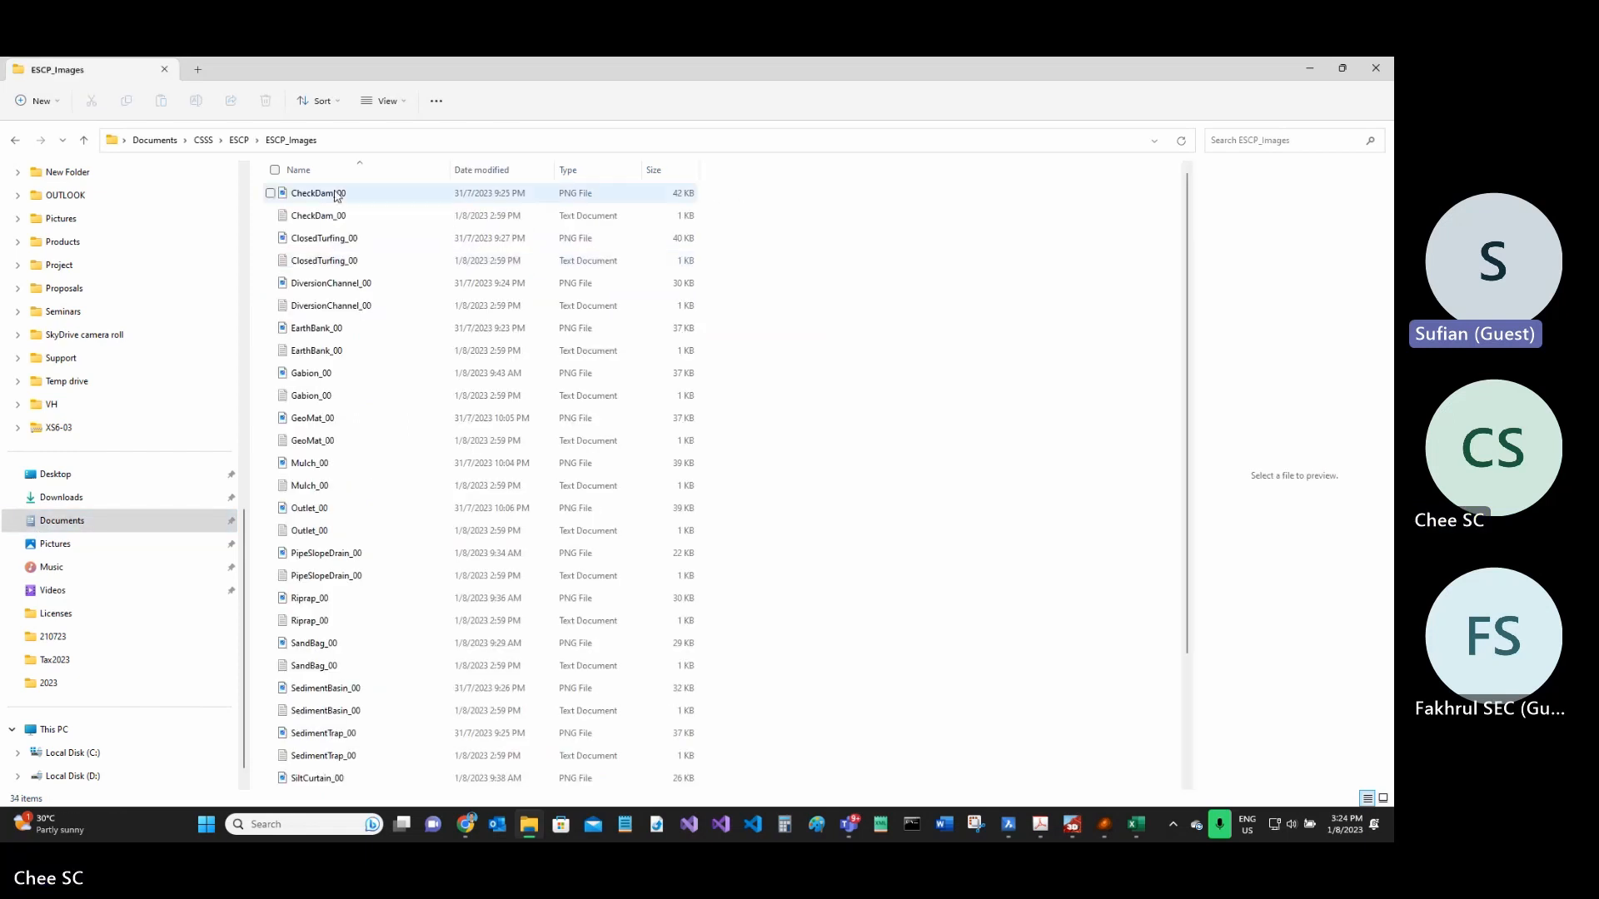
# - Preview the CheckDam_00 picture and view DiversionChannel_00 full size in the photo viewer, closing it when finished
pyautogui.click(331, 202)
pyautogui.click(331, 218)
pyautogui.press('Up')
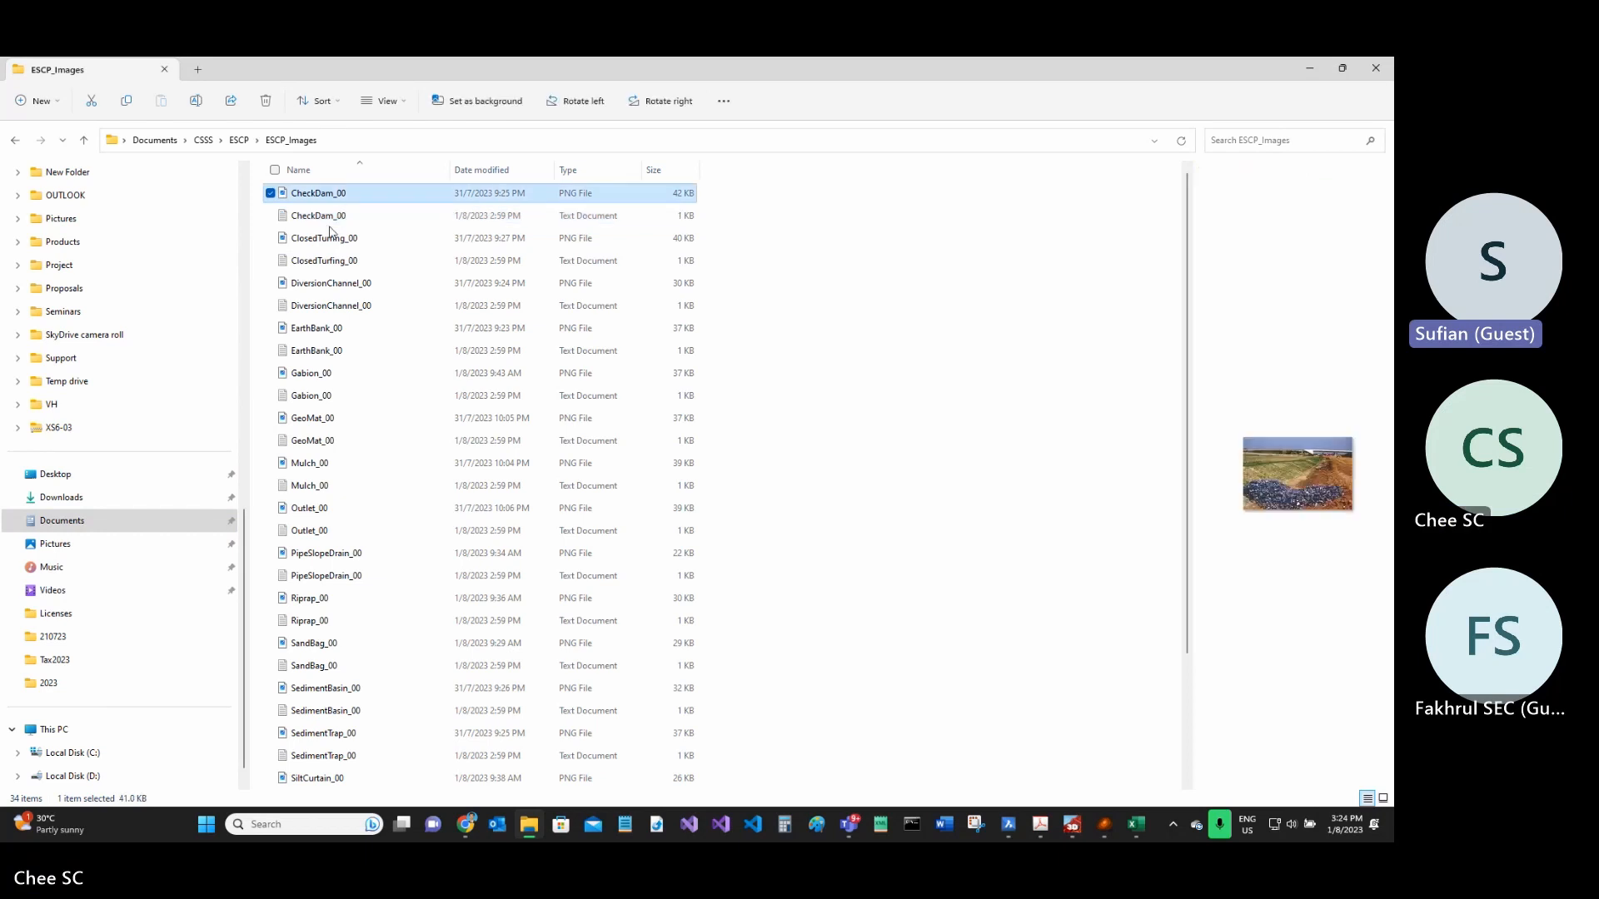
pyautogui.click(335, 239)
pyautogui.click(333, 329)
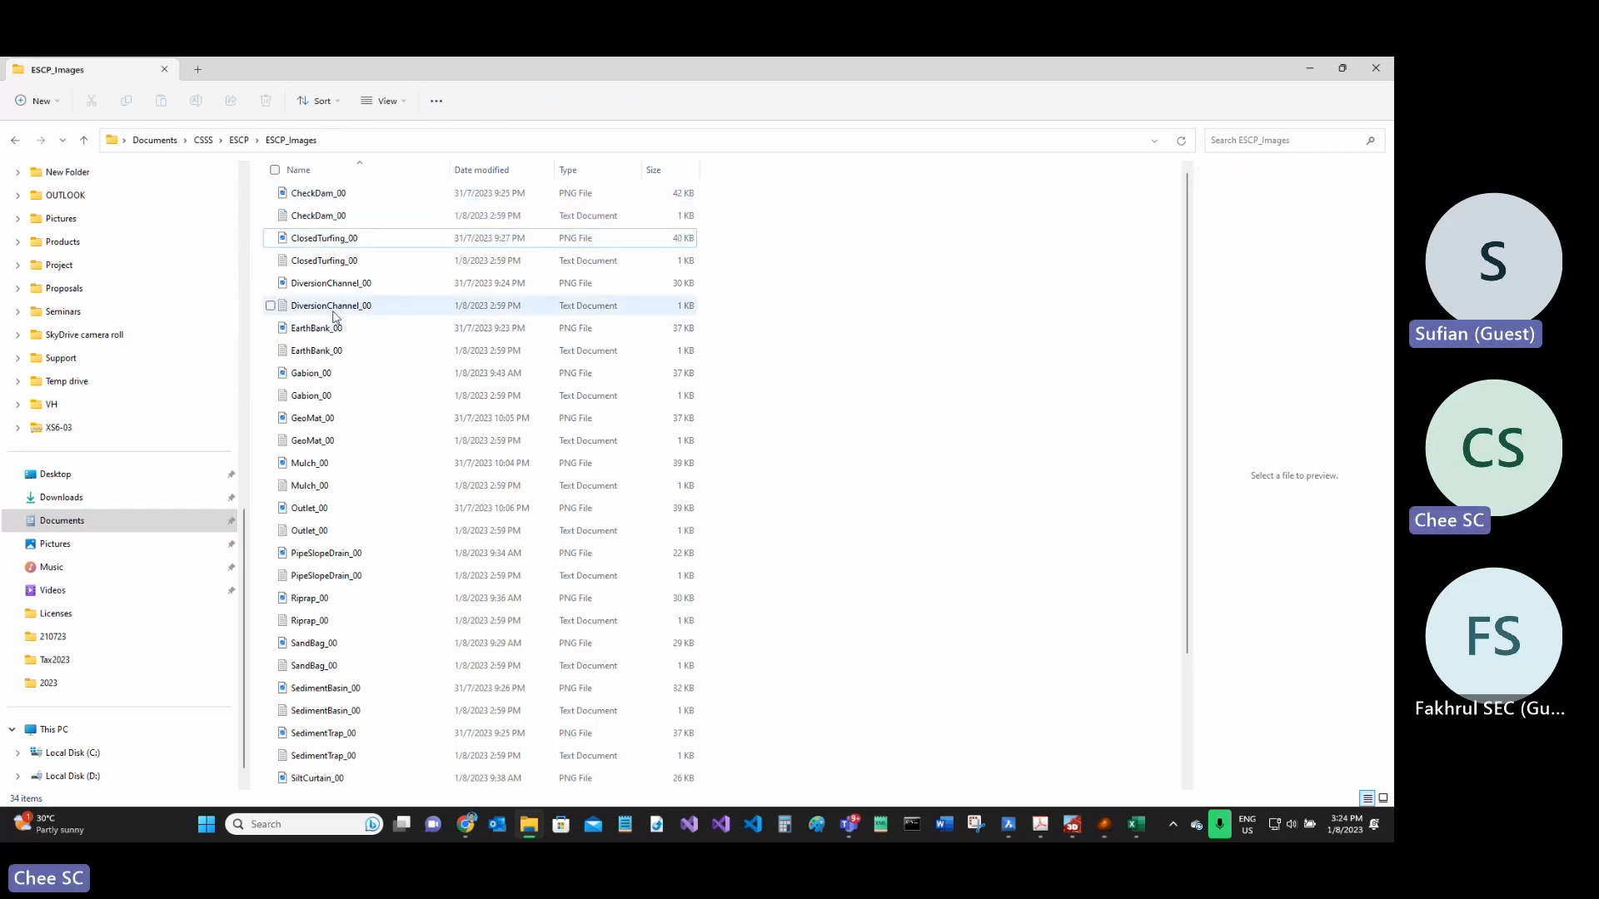
pyautogui.click(339, 285)
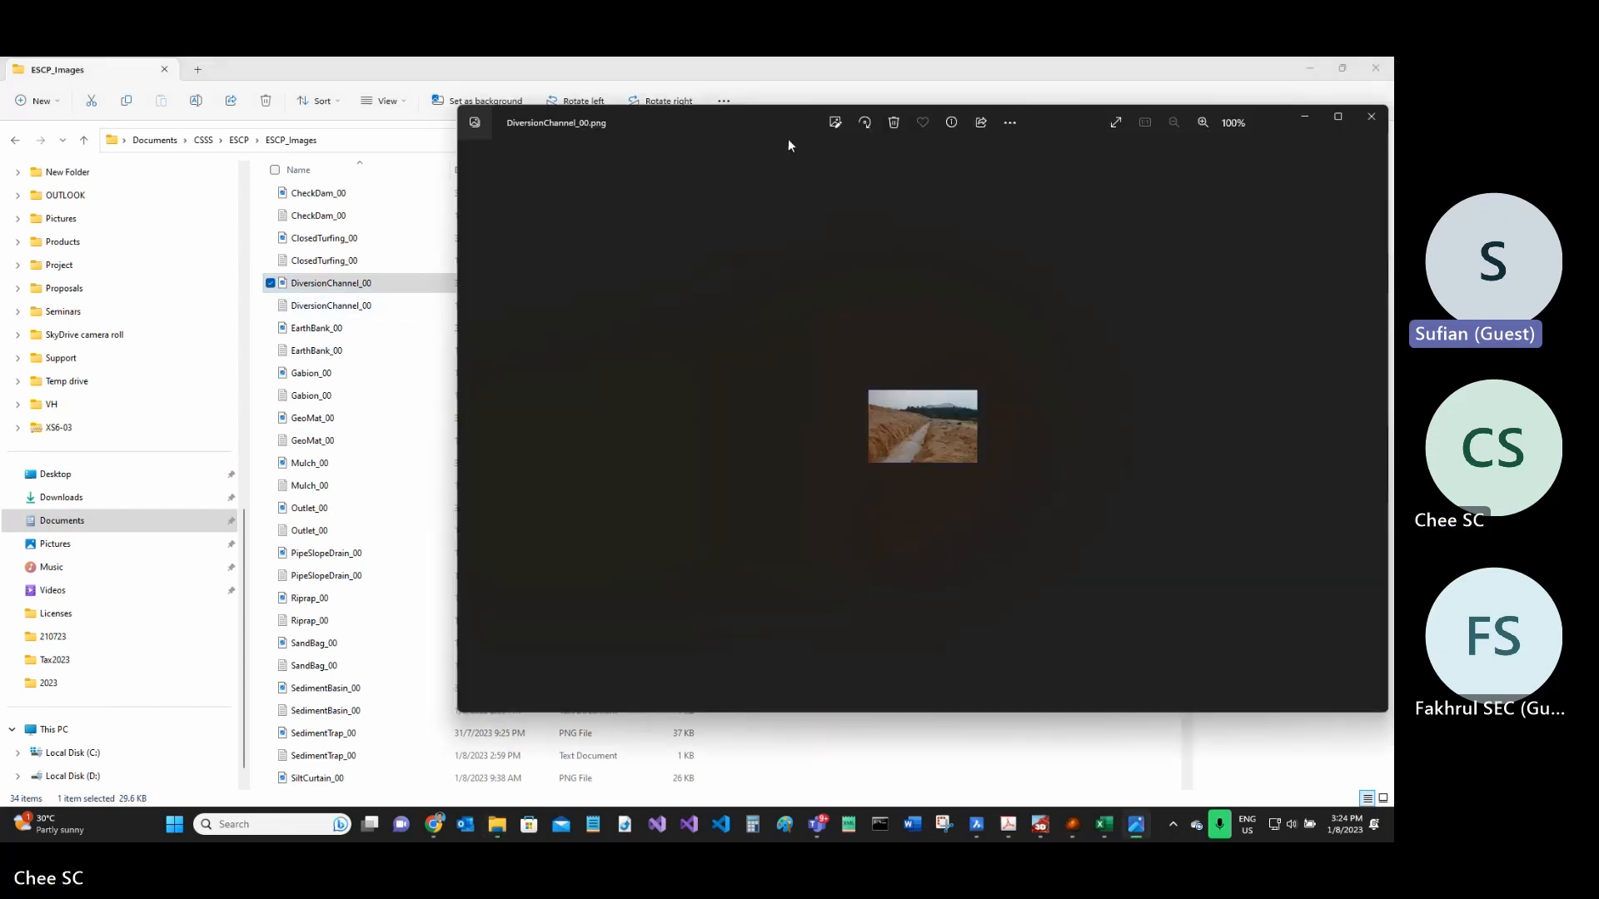
pyautogui.moveTo(788, 138); pyautogui.dragTo(636, 162)
pyautogui.click(1237, 156)
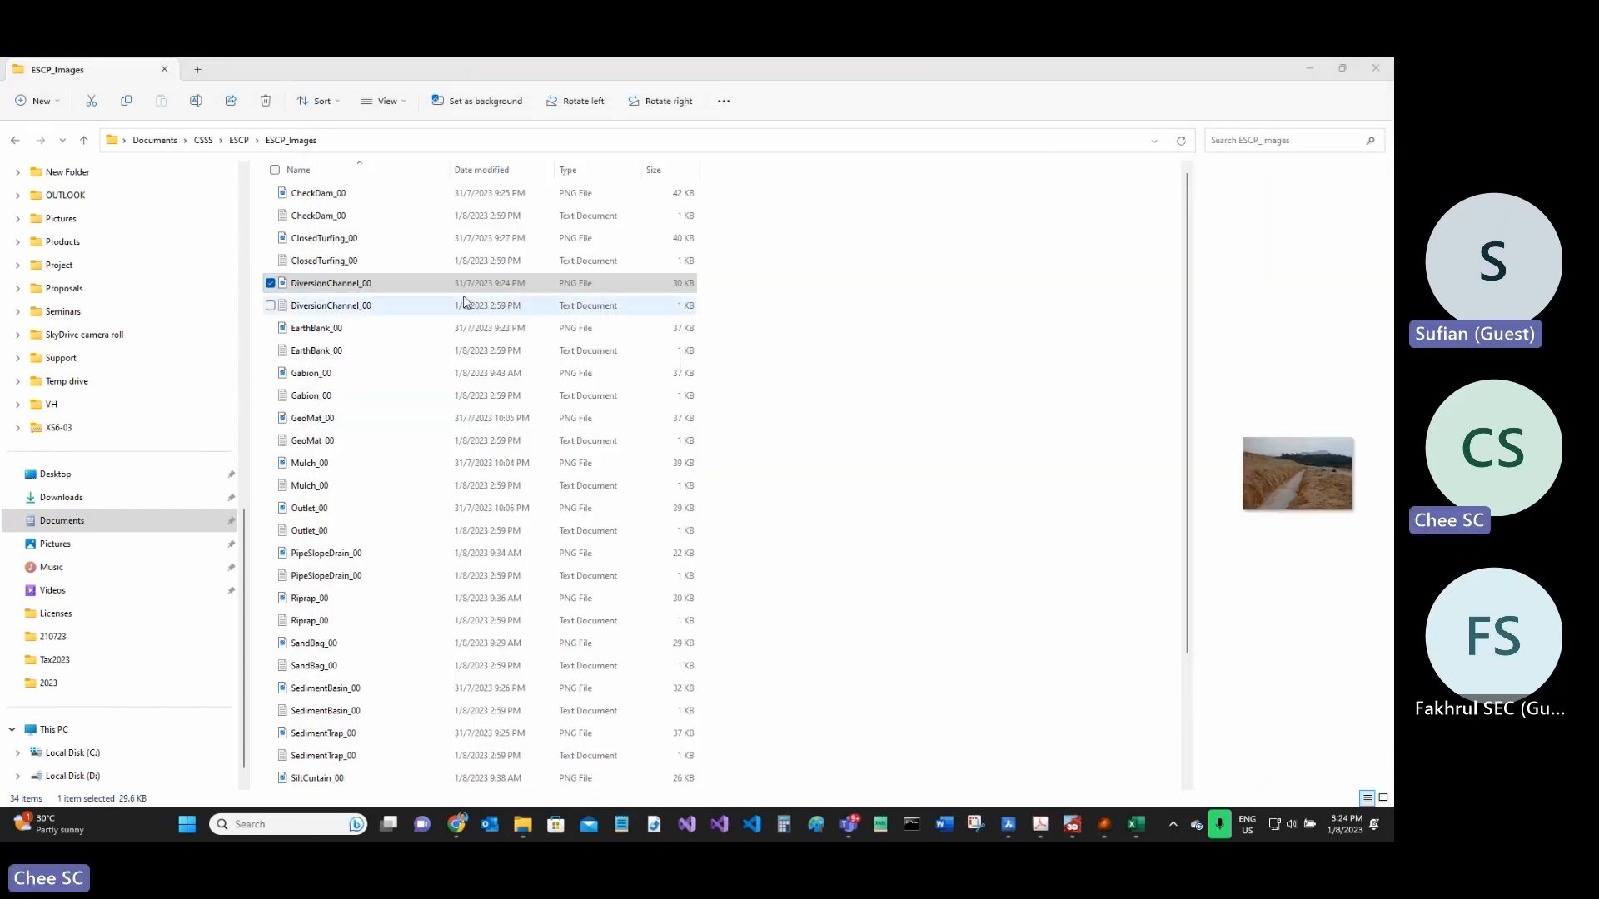
# - Open DiversionChannel_00 in Paint, check its dimensions in pixels, and close it without resizing
pyautogui.rightClick(305, 287)
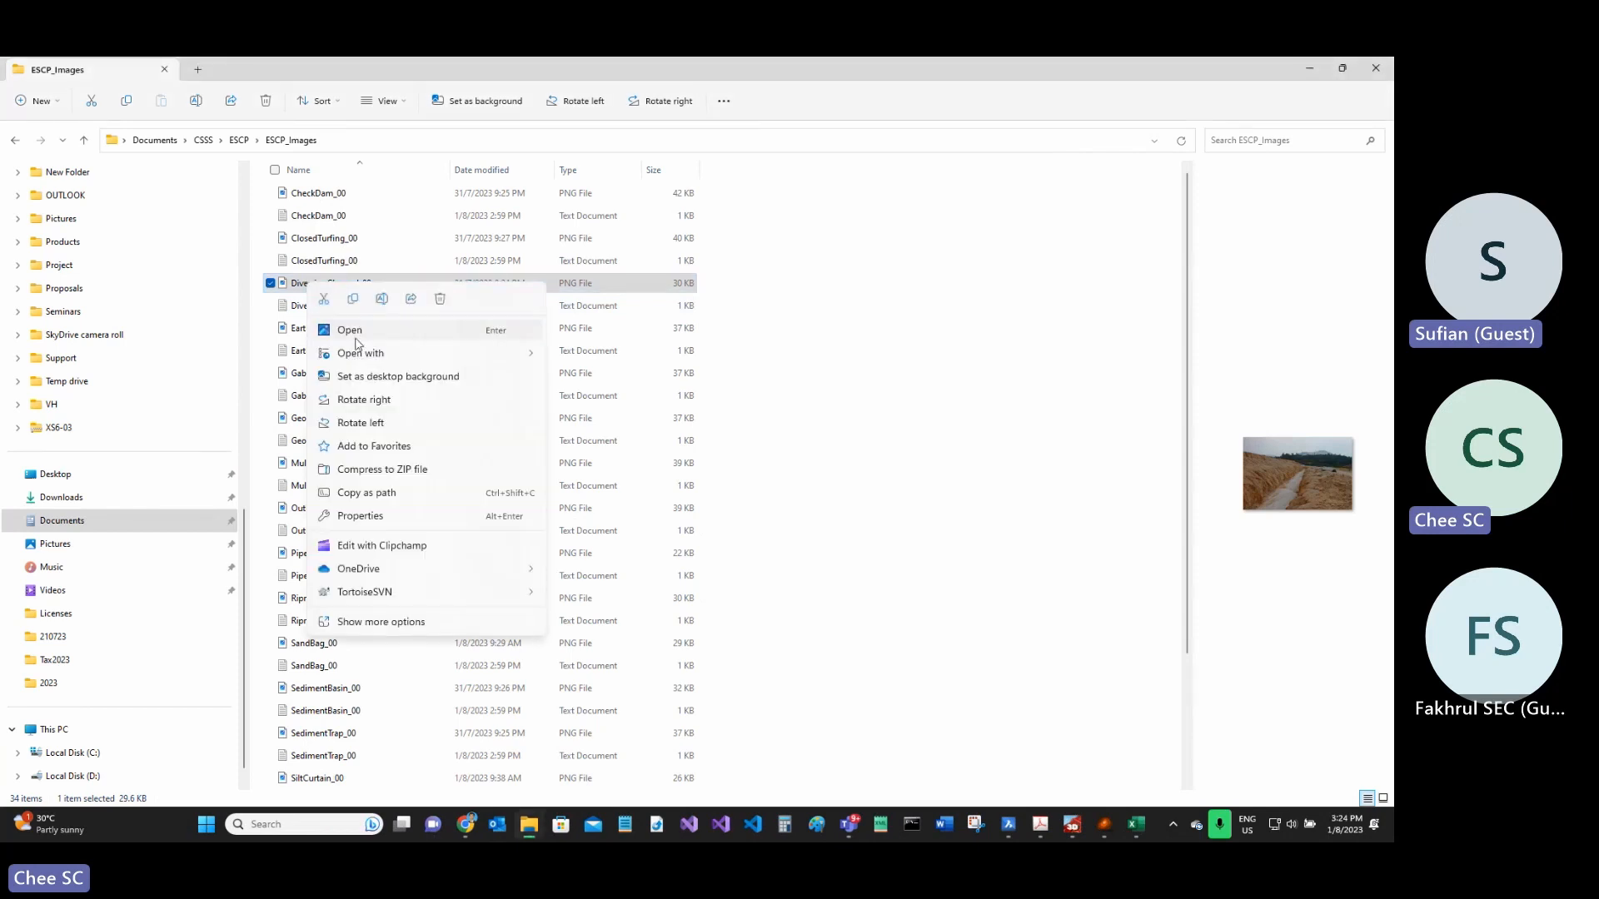
pyautogui.moveTo(398, 356)
pyautogui.click(586, 404)
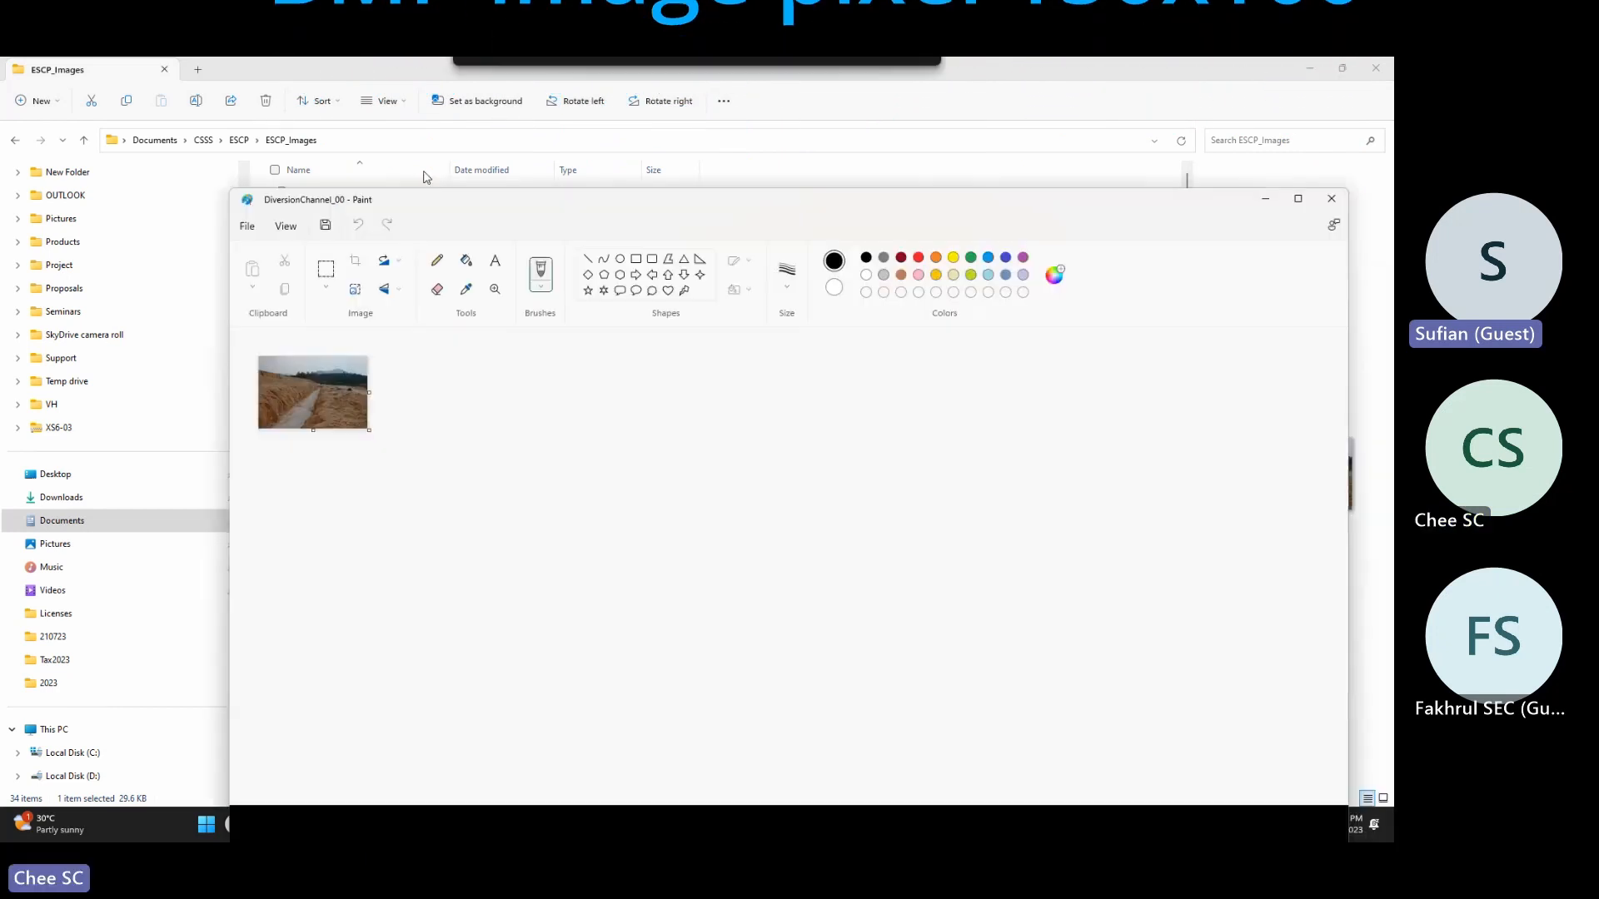
pyautogui.click(356, 270)
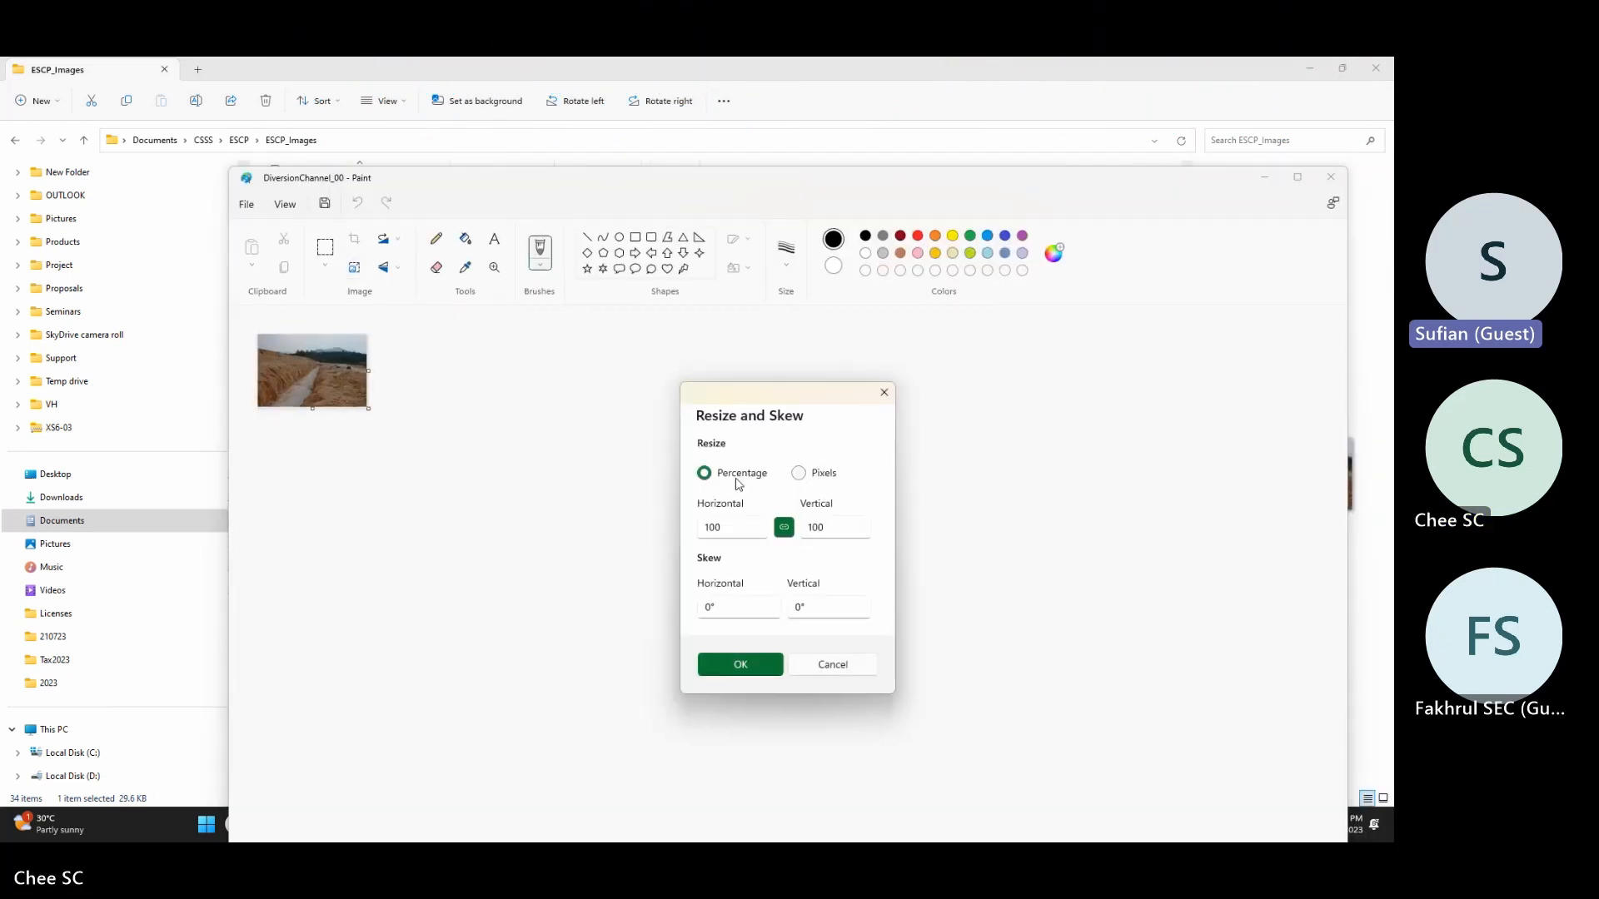
pyautogui.click(808, 476)
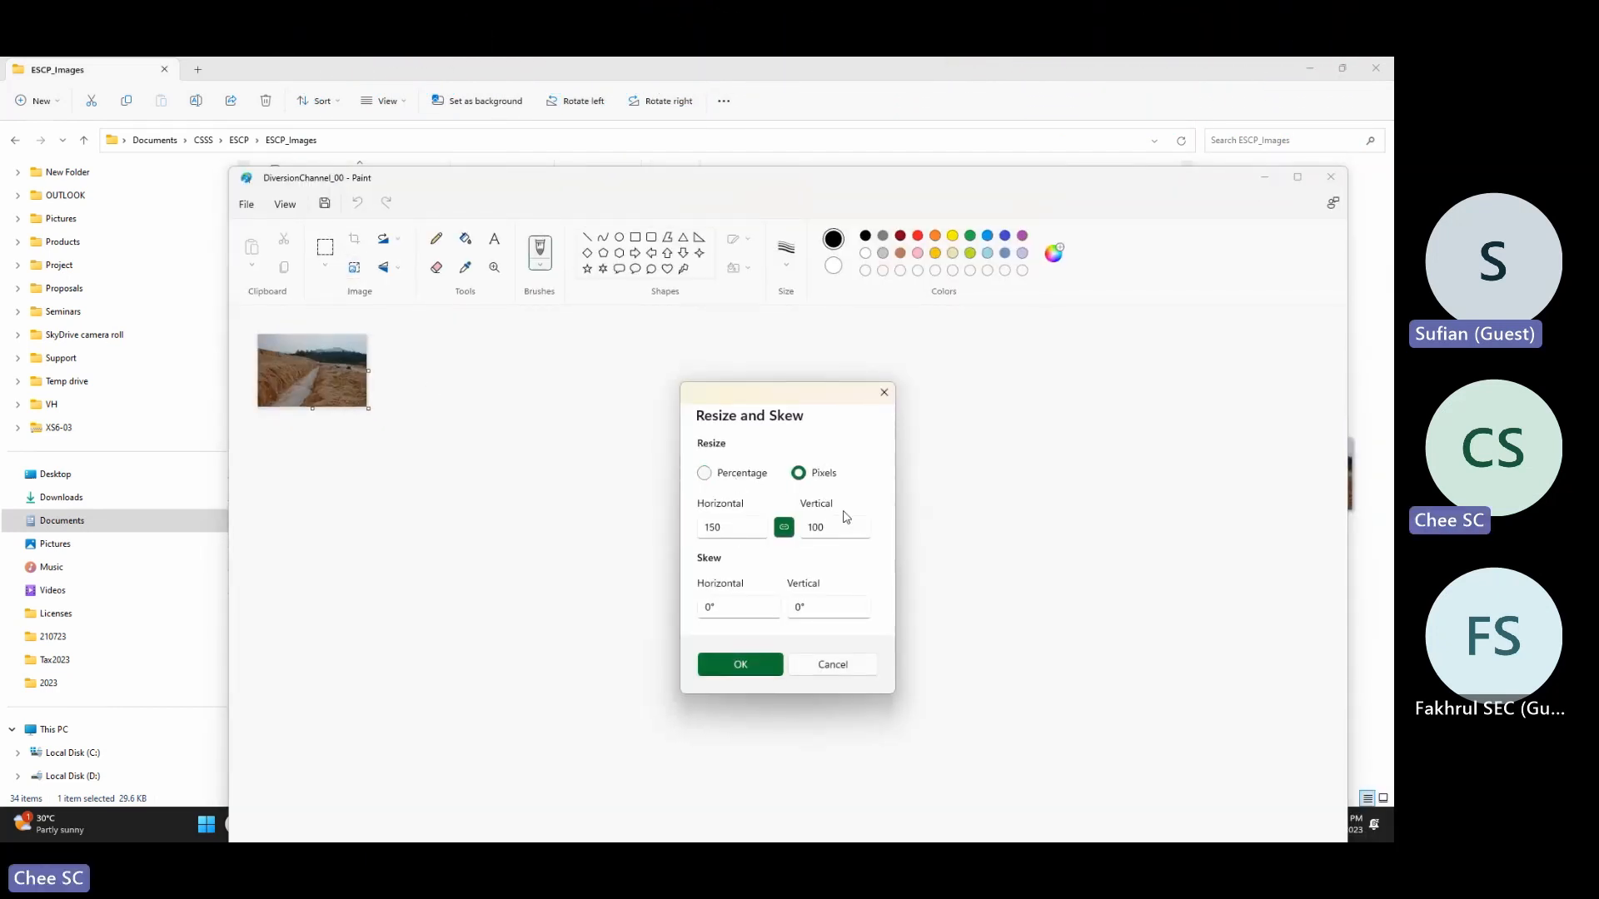
pyautogui.click(884, 396)
pyautogui.click(1331, 178)
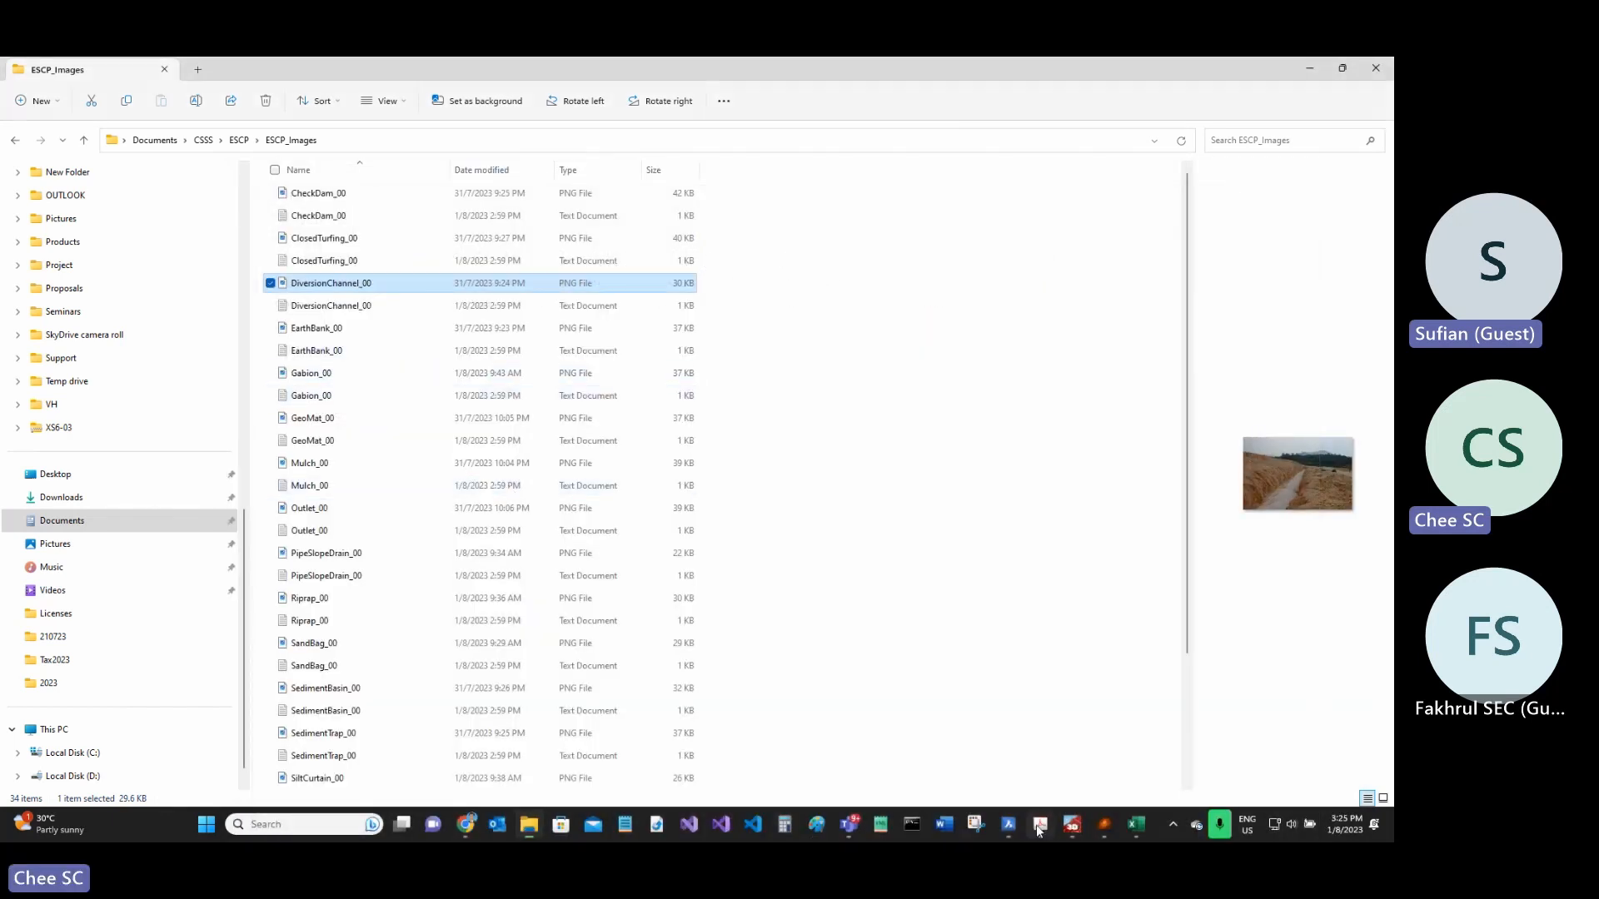
# - Switch to the myESCP2023Help PDF in Acrobat and read the Images section and copyright warning on page 54
pyautogui.click(1040, 824)
pyautogui.scroll(-20, 192, 695)
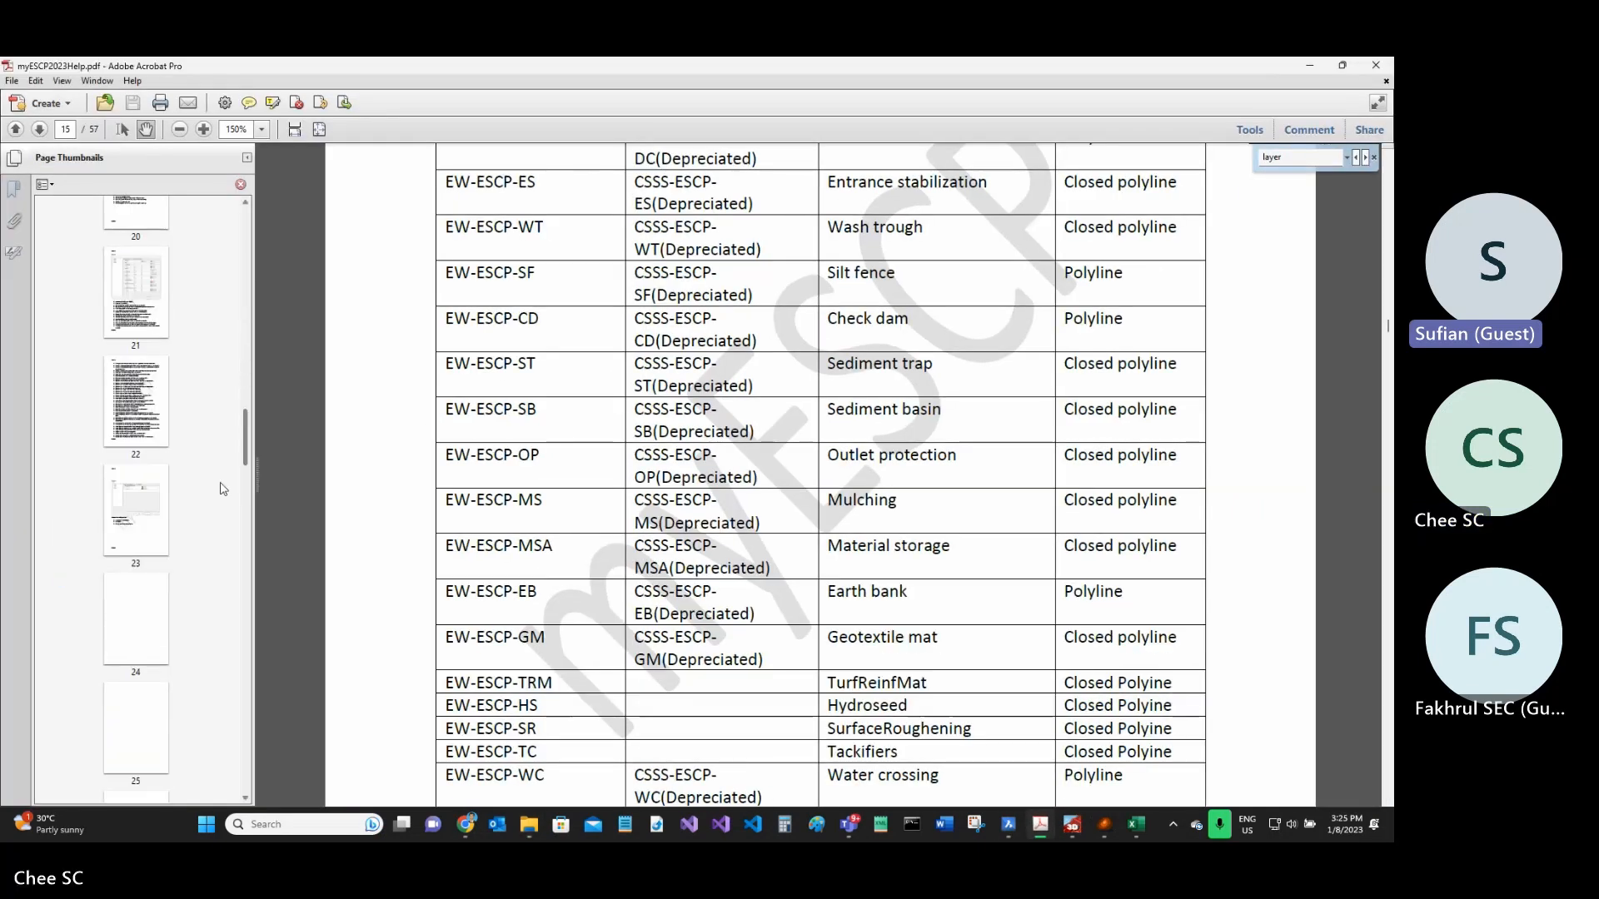
pyautogui.scroll(-7, 192, 696)
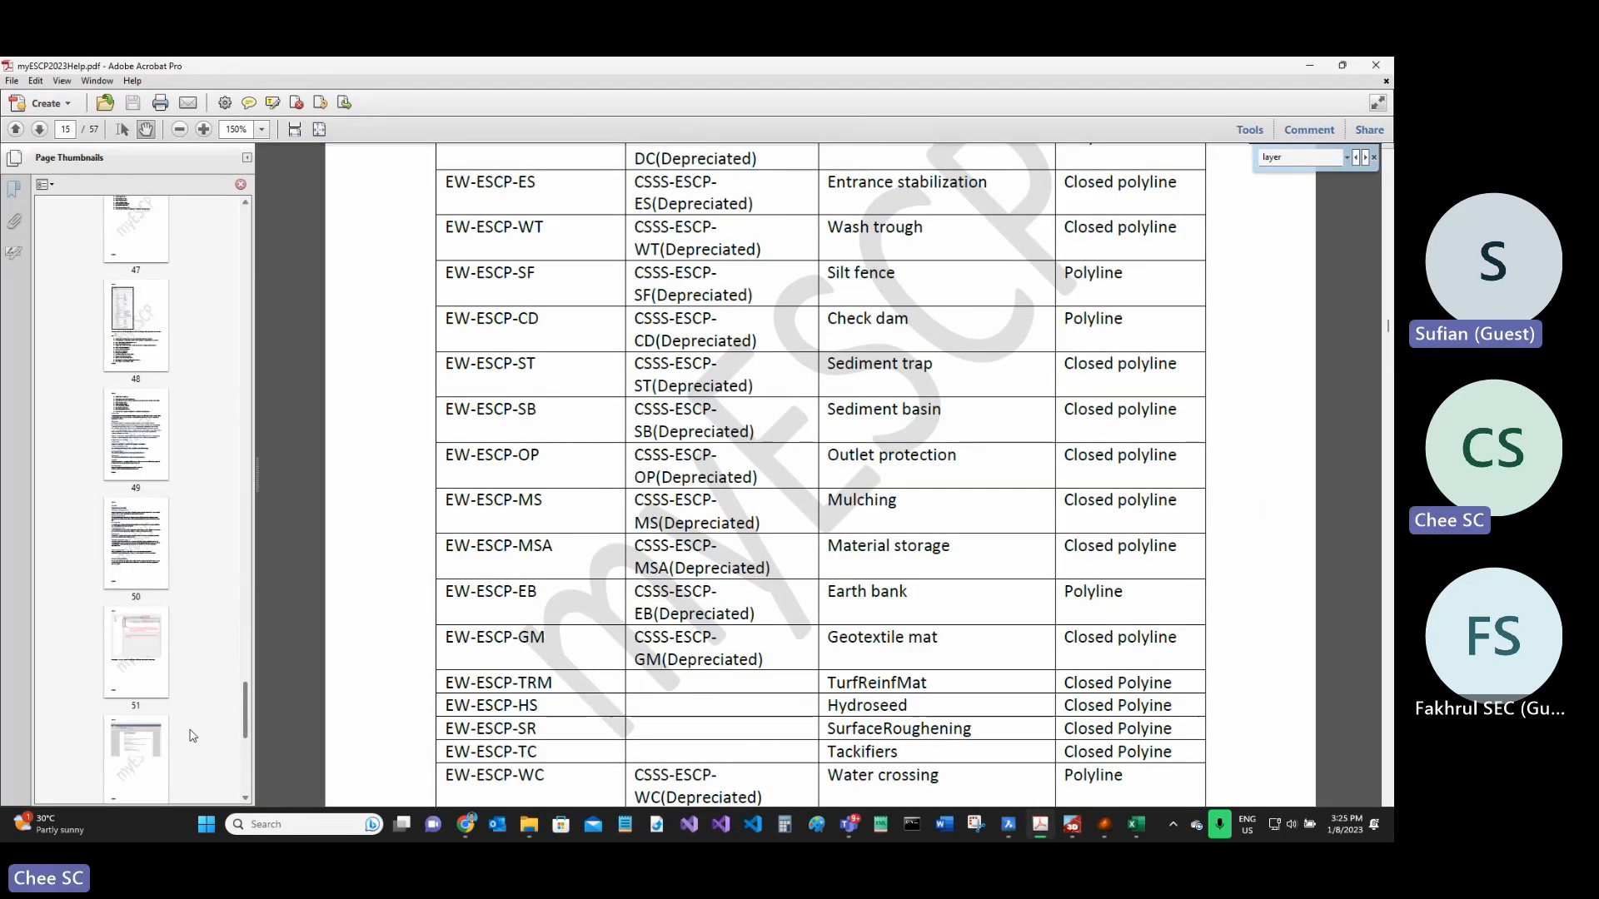
pyautogui.click(138, 523)
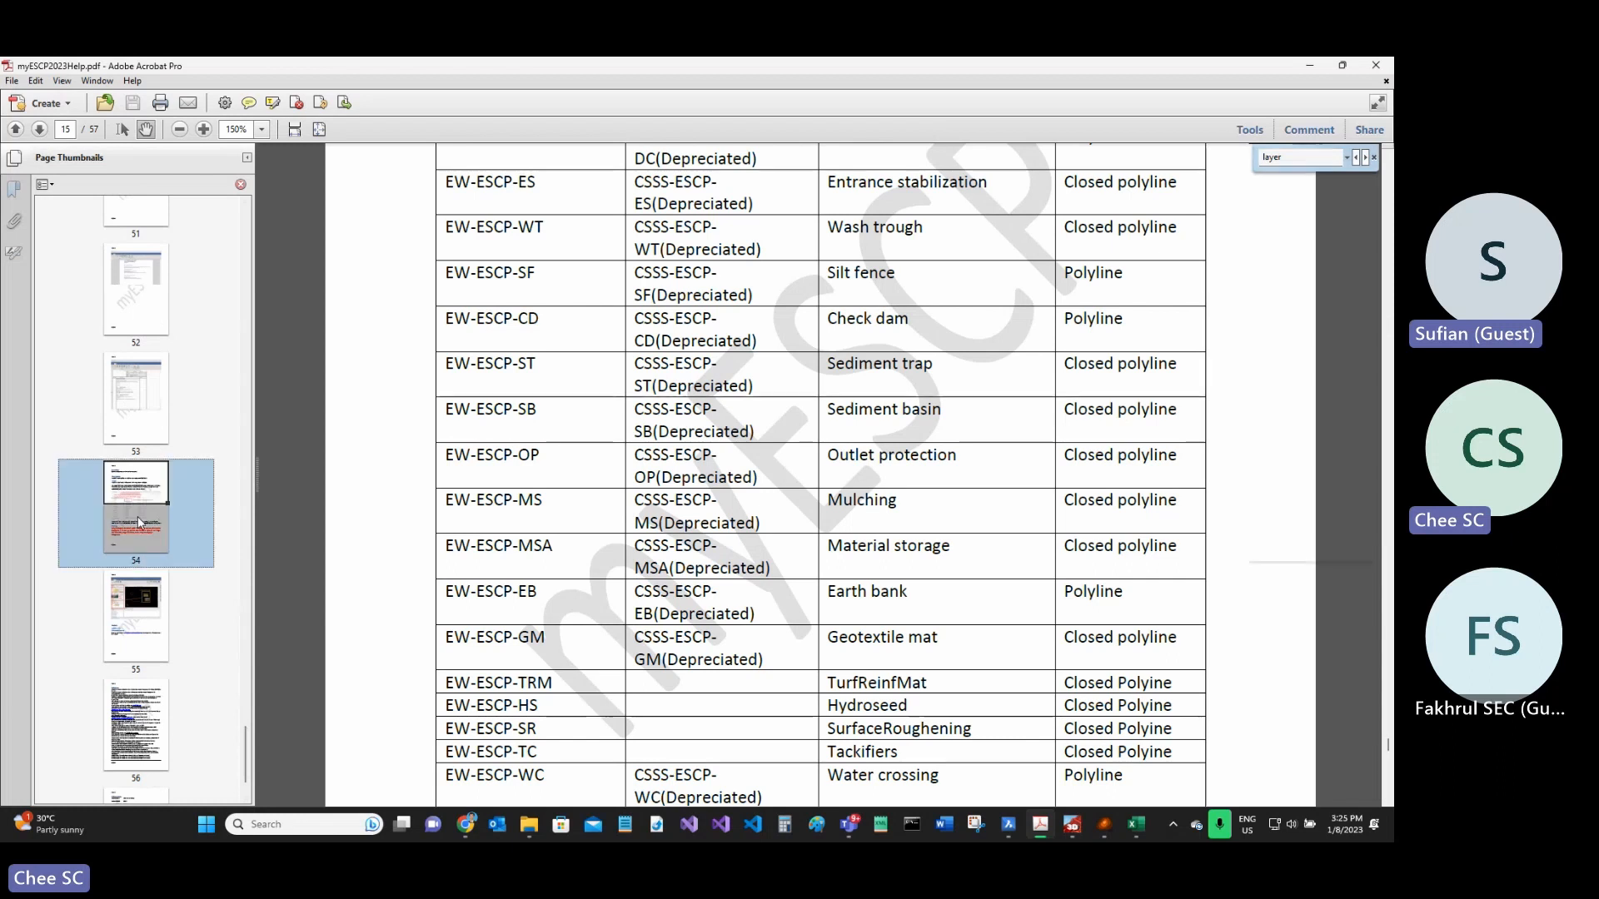
pyautogui.scroll(-2, 559, 393)
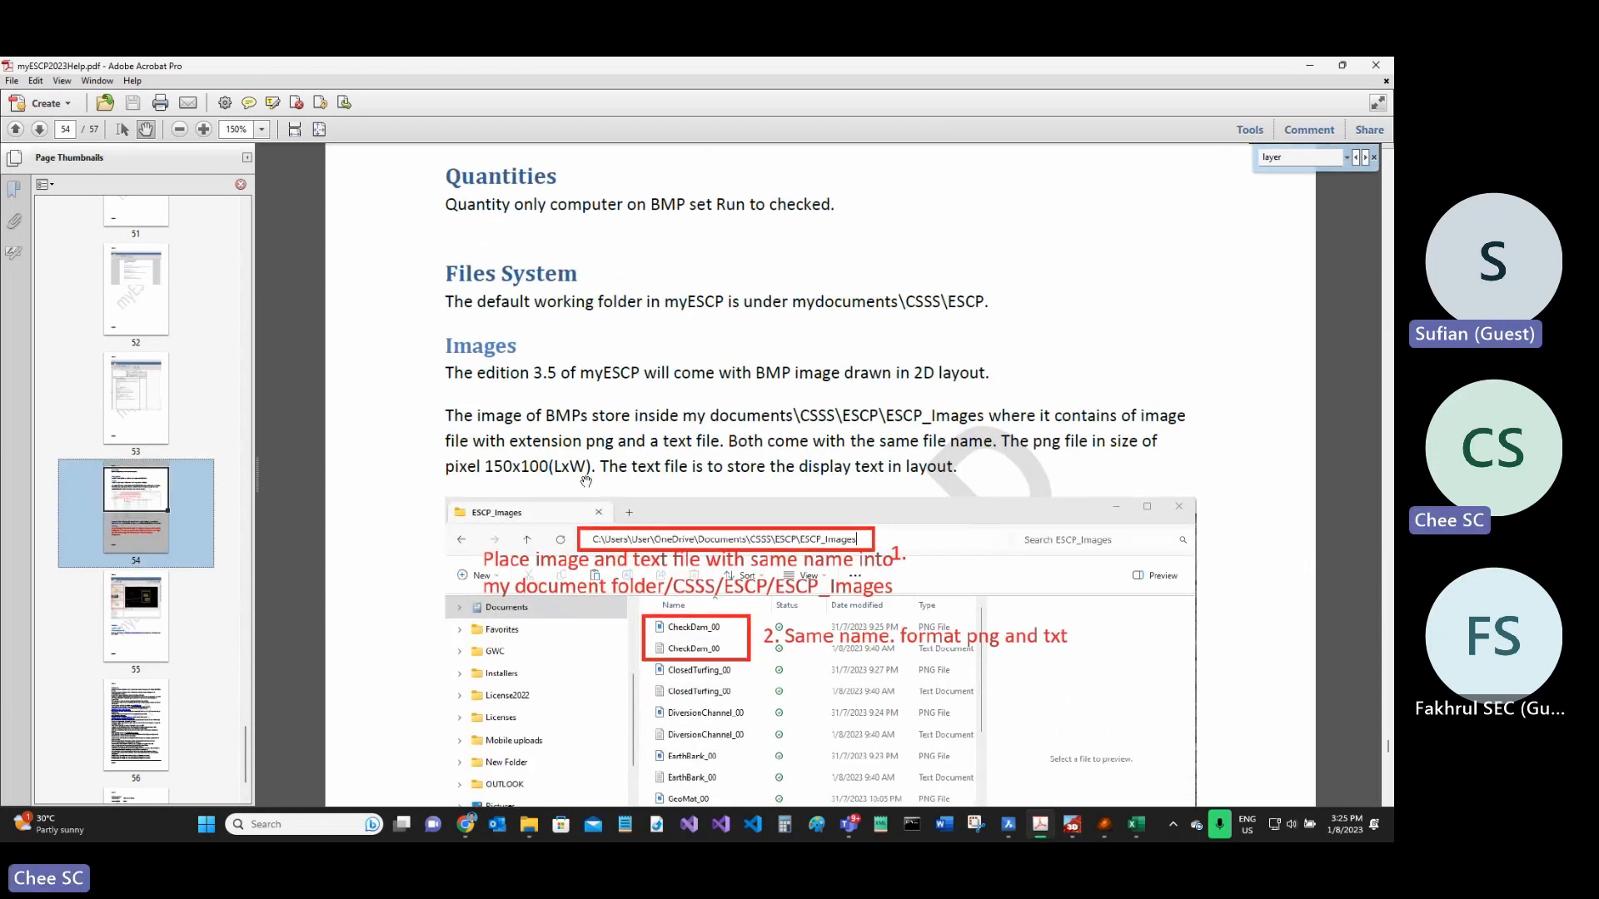
pyautogui.scroll(-15, 583, 396)
pyautogui.scroll(5, 599, 401)
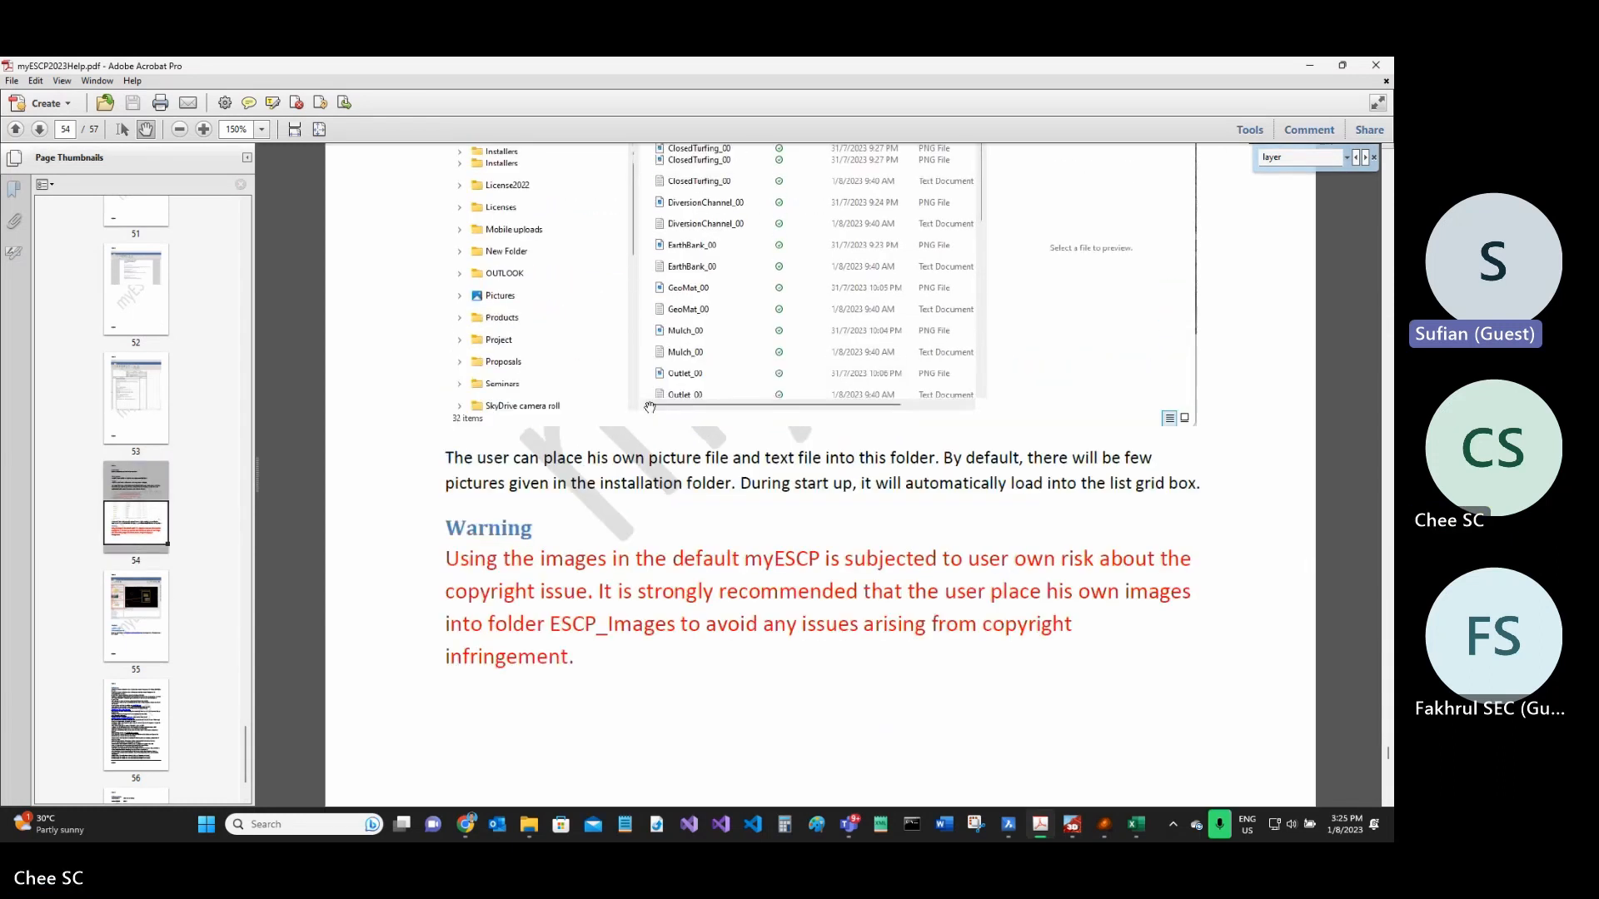
pyautogui.scroll(-8, 651, 400)
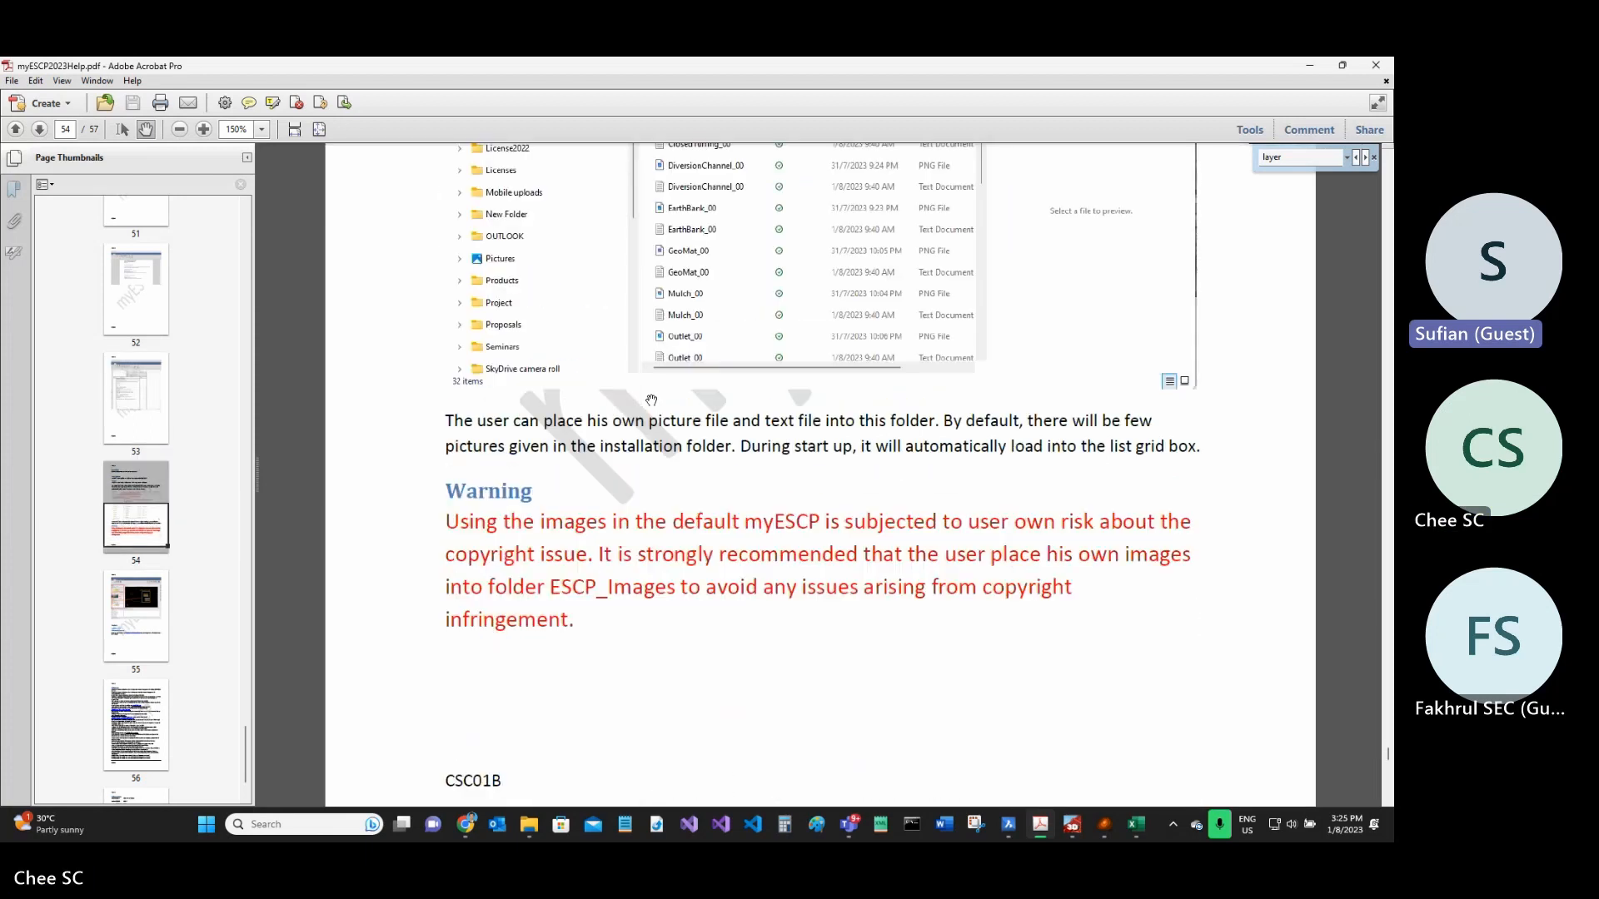
# - Examine the page 55 diagram showing how to select, add and place a BMP image on the layout
pyautogui.scroll(-1, 990, 494)
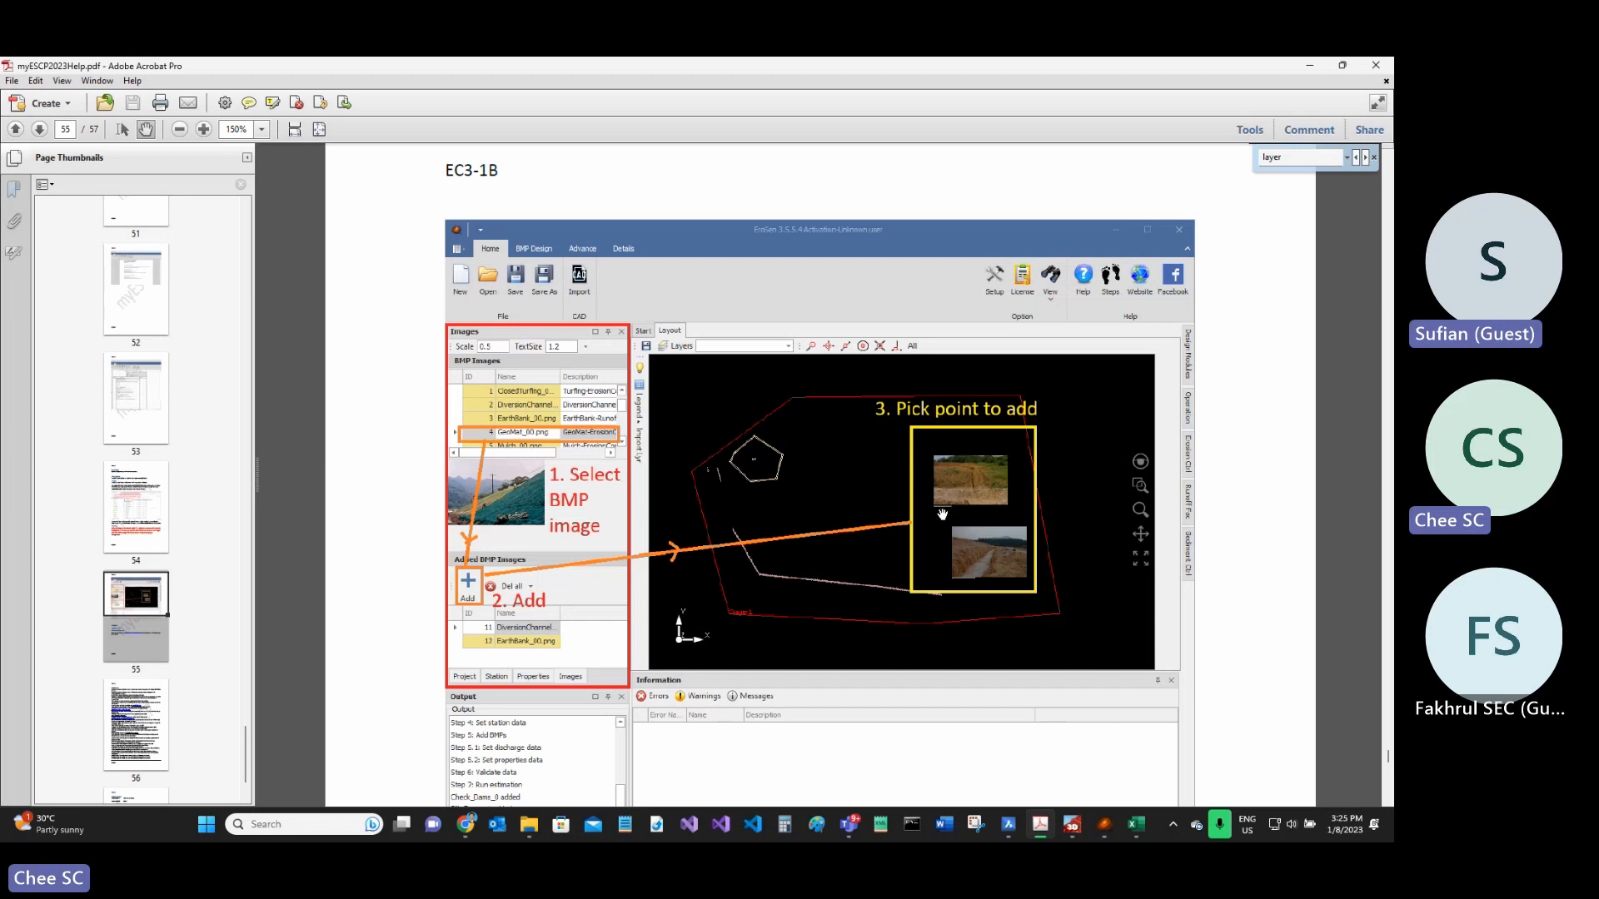
pyautogui.scroll(-3, 920, 471)
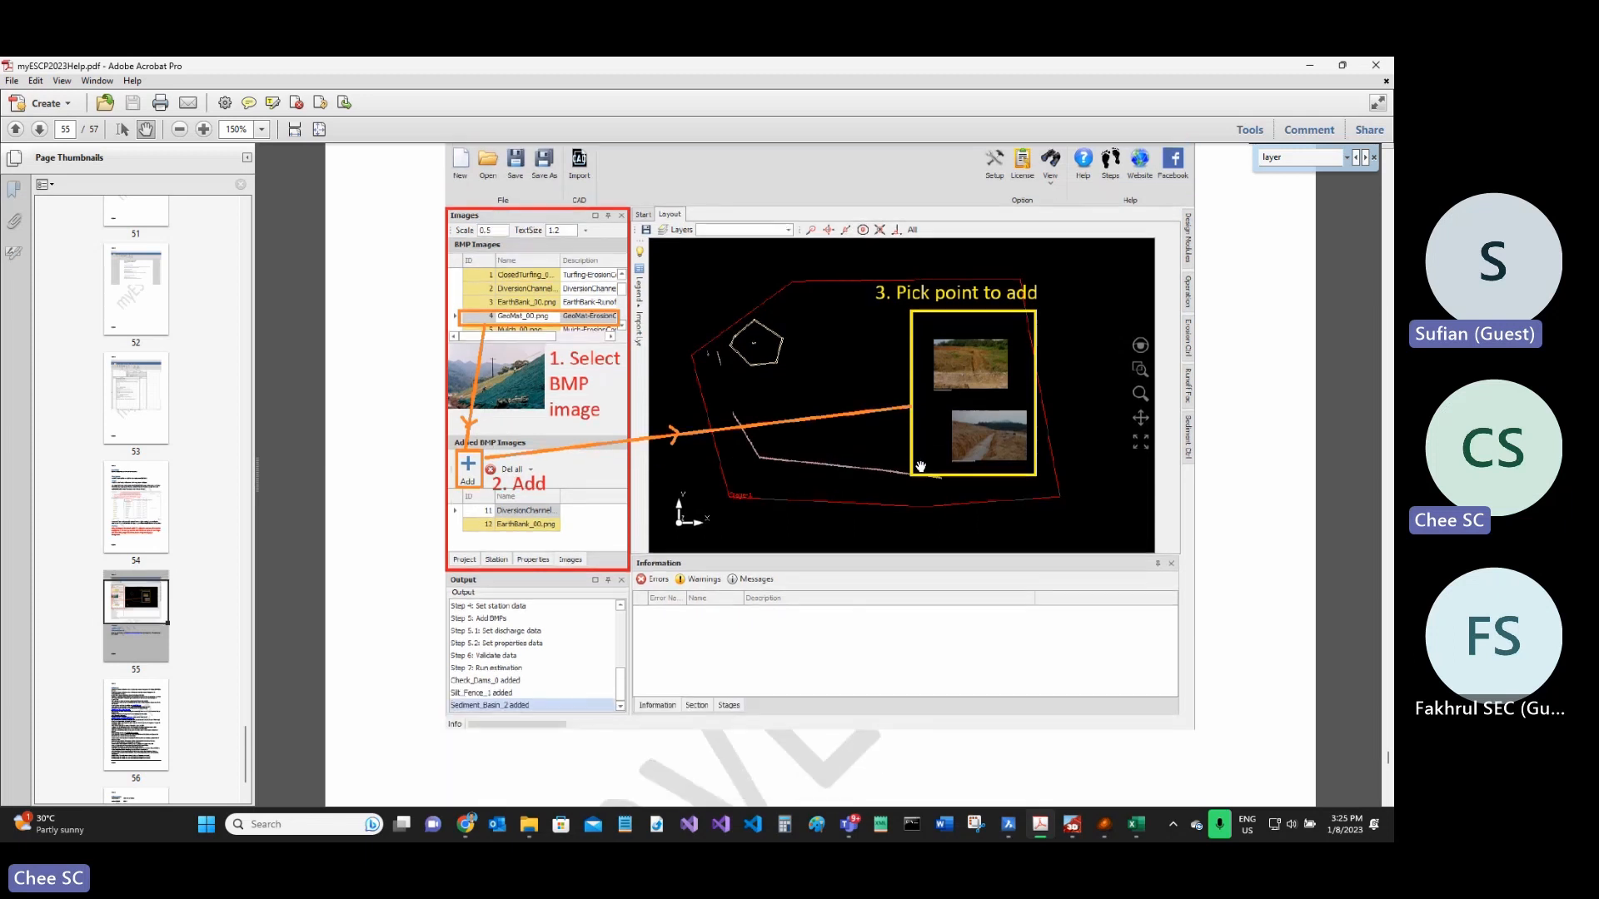
pyautogui.scroll(-3, 920, 467)
pyautogui.scroll(2, 868, 505)
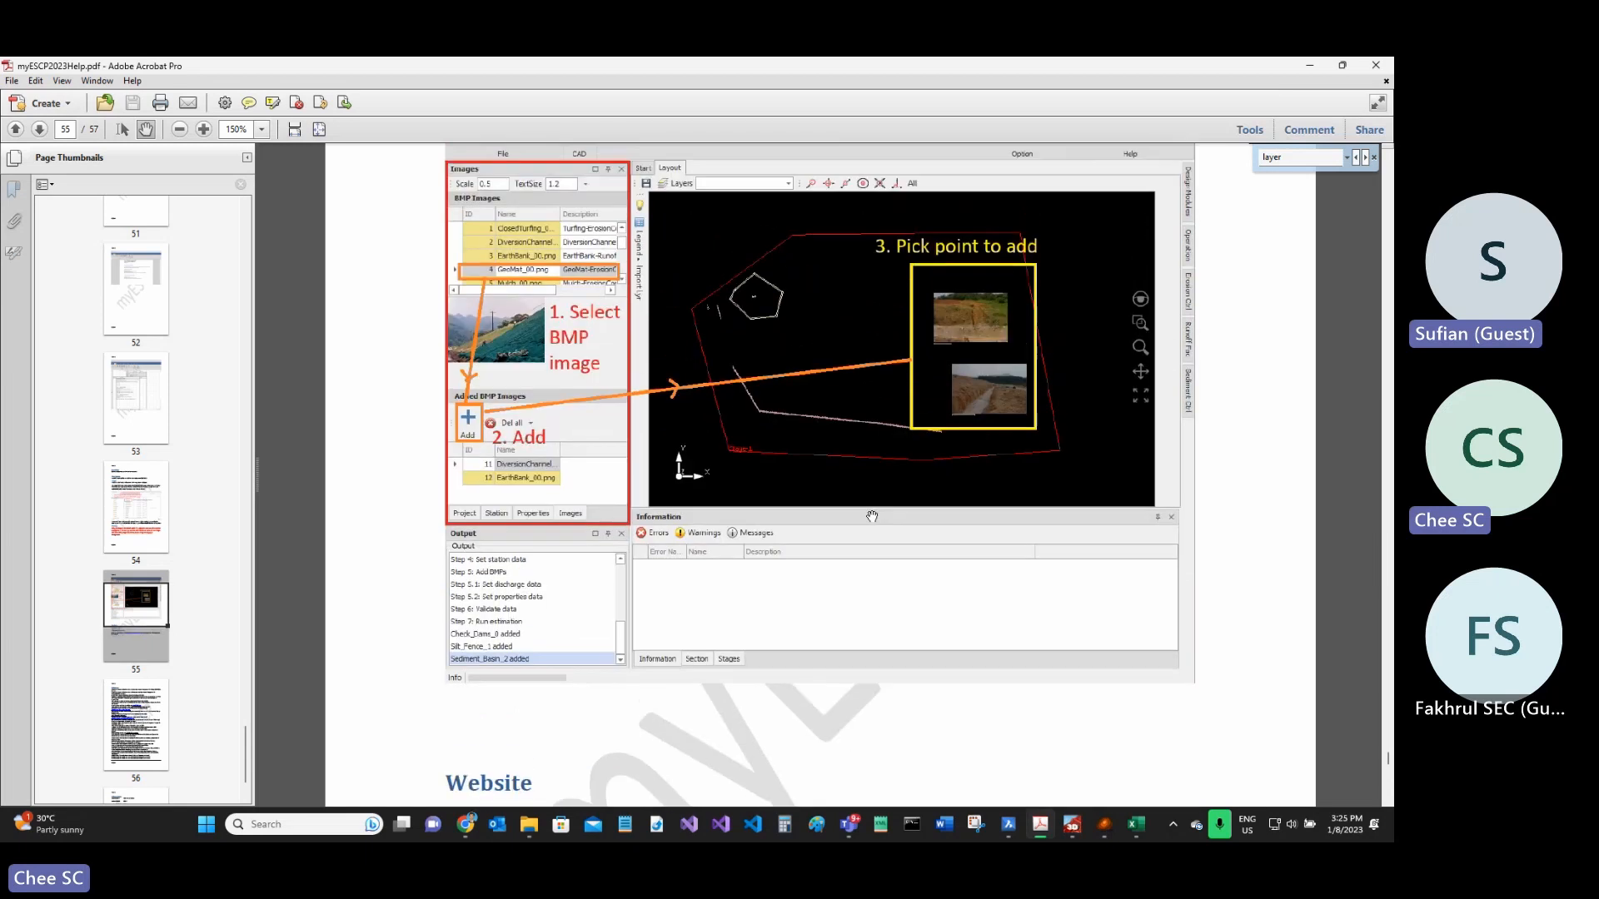
pyautogui.scroll(2, 648, 354)
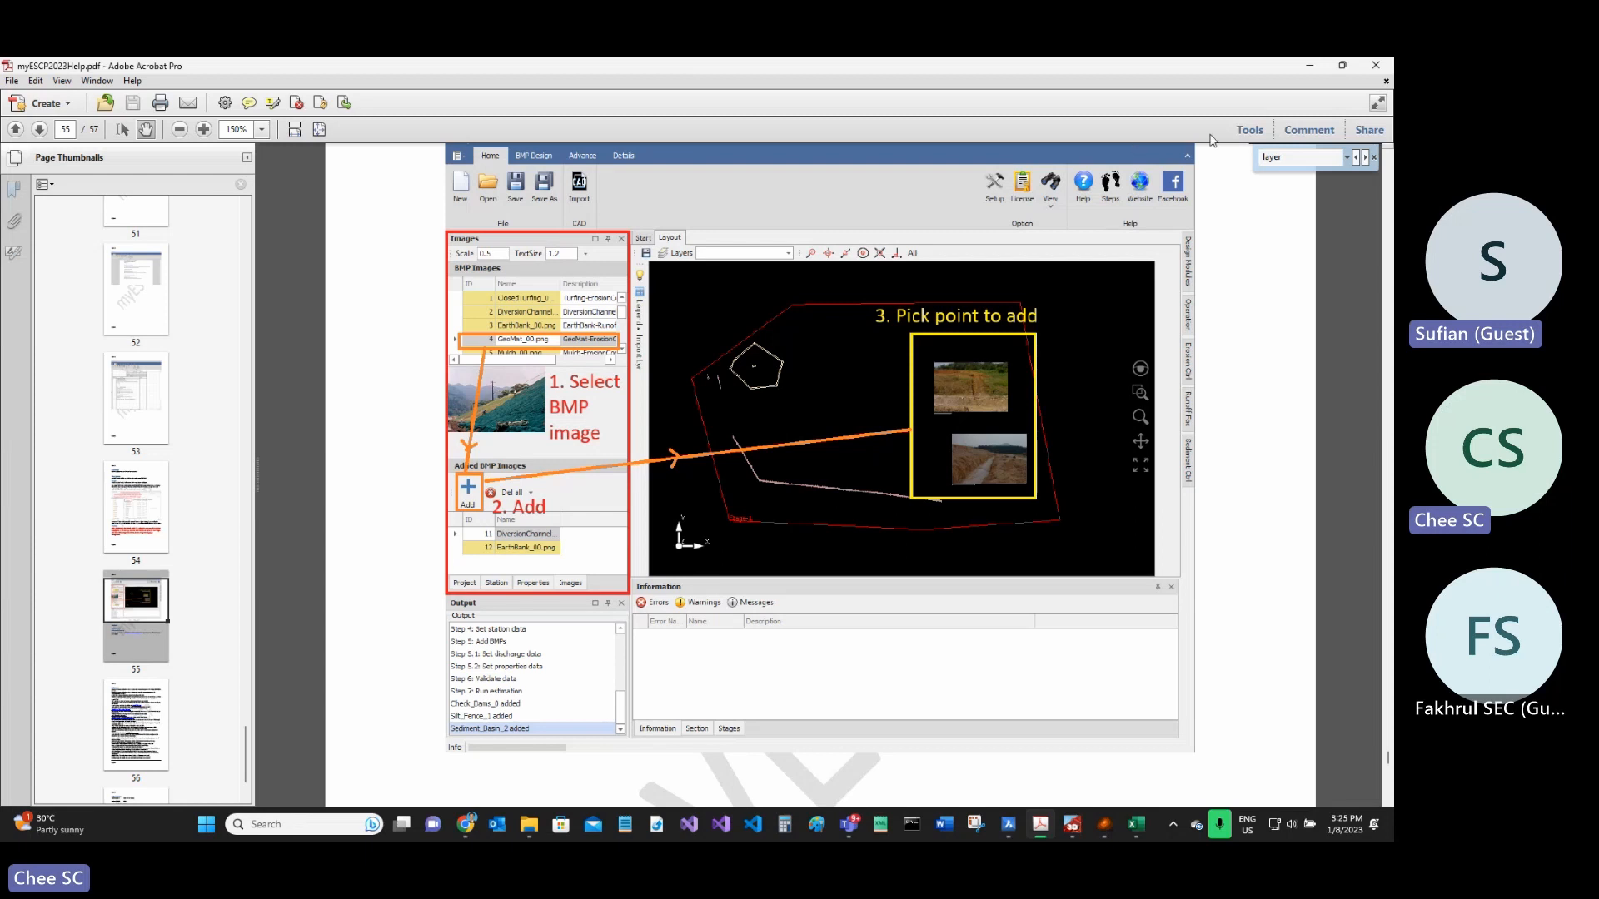
# - Return to EroSen and preview the BMP library photos from CheckDam through SiltFence
pyautogui.click(1314, 67)
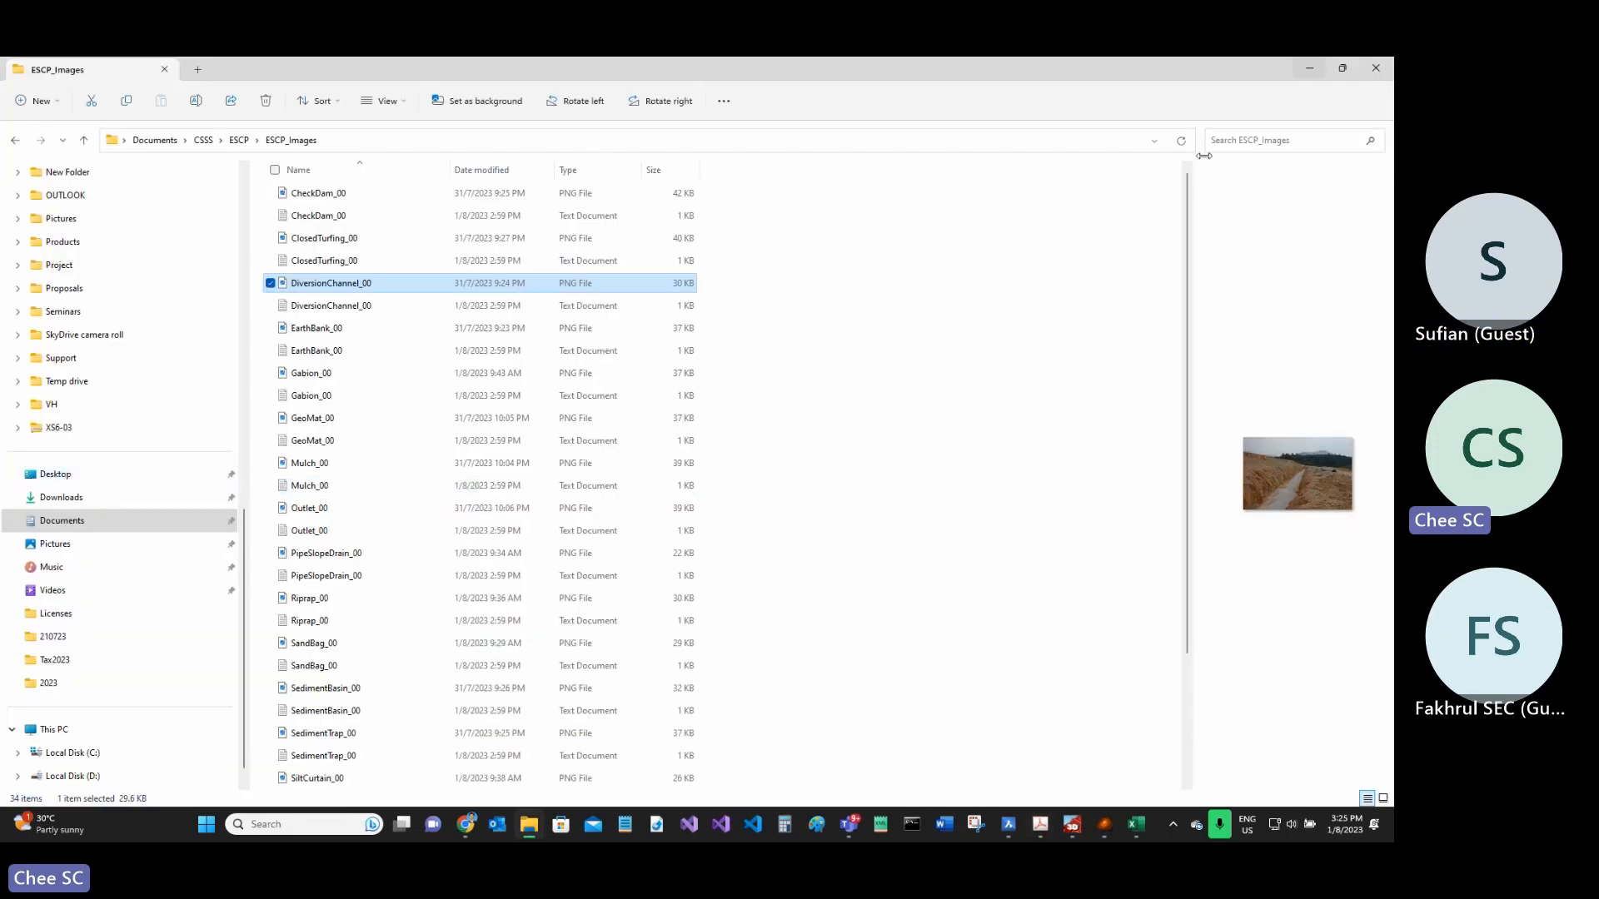
pyautogui.click(1312, 70)
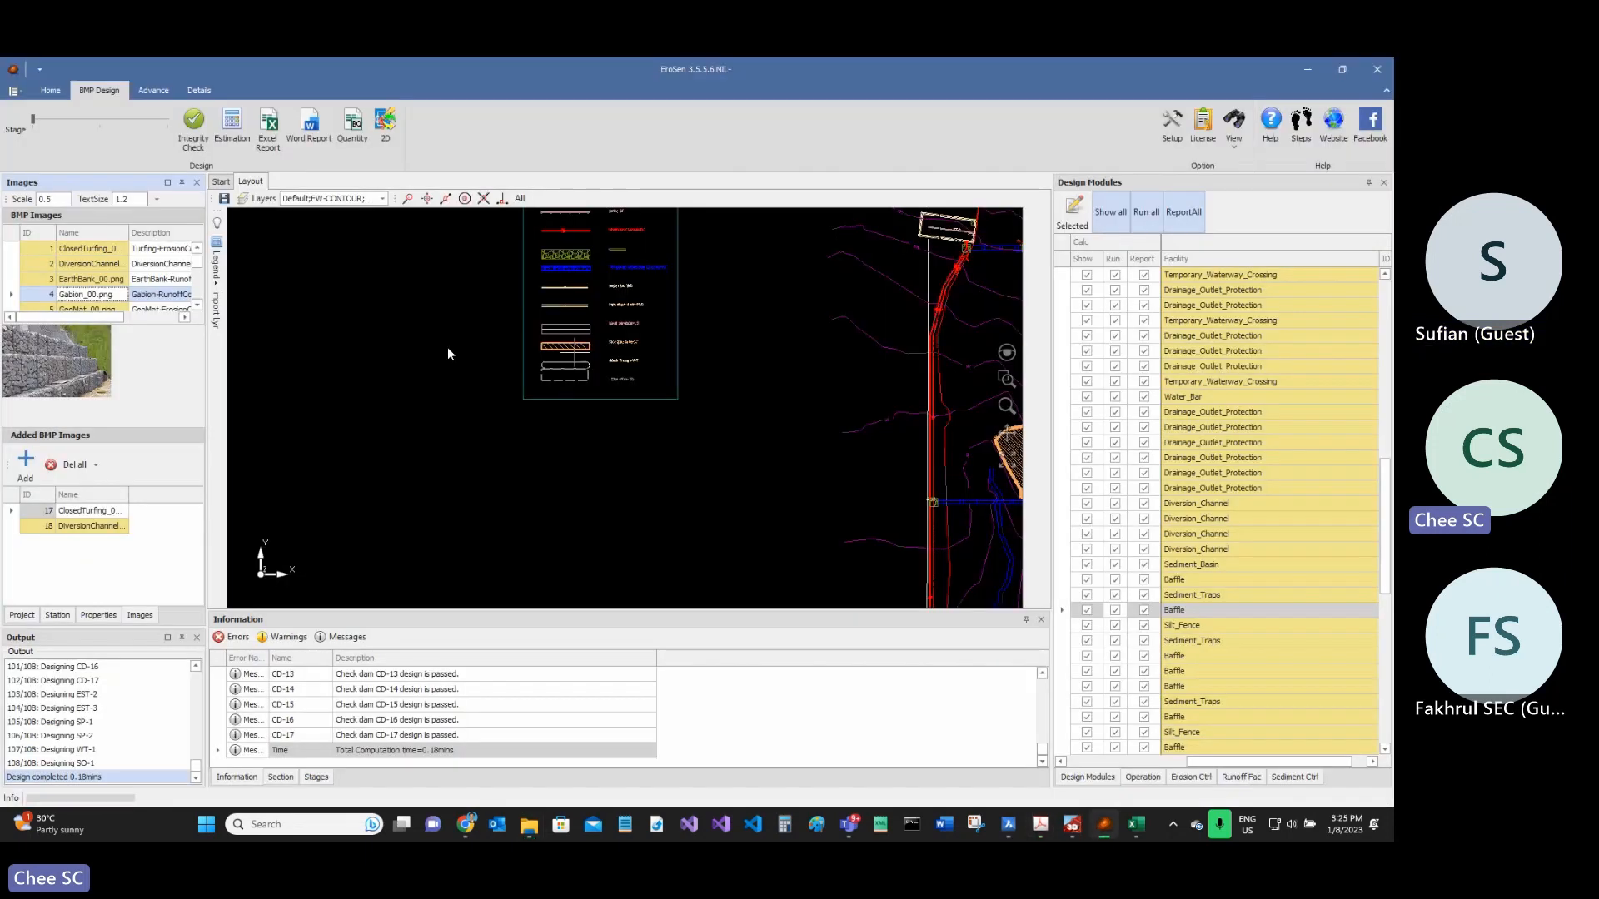
pyautogui.click(90, 279)
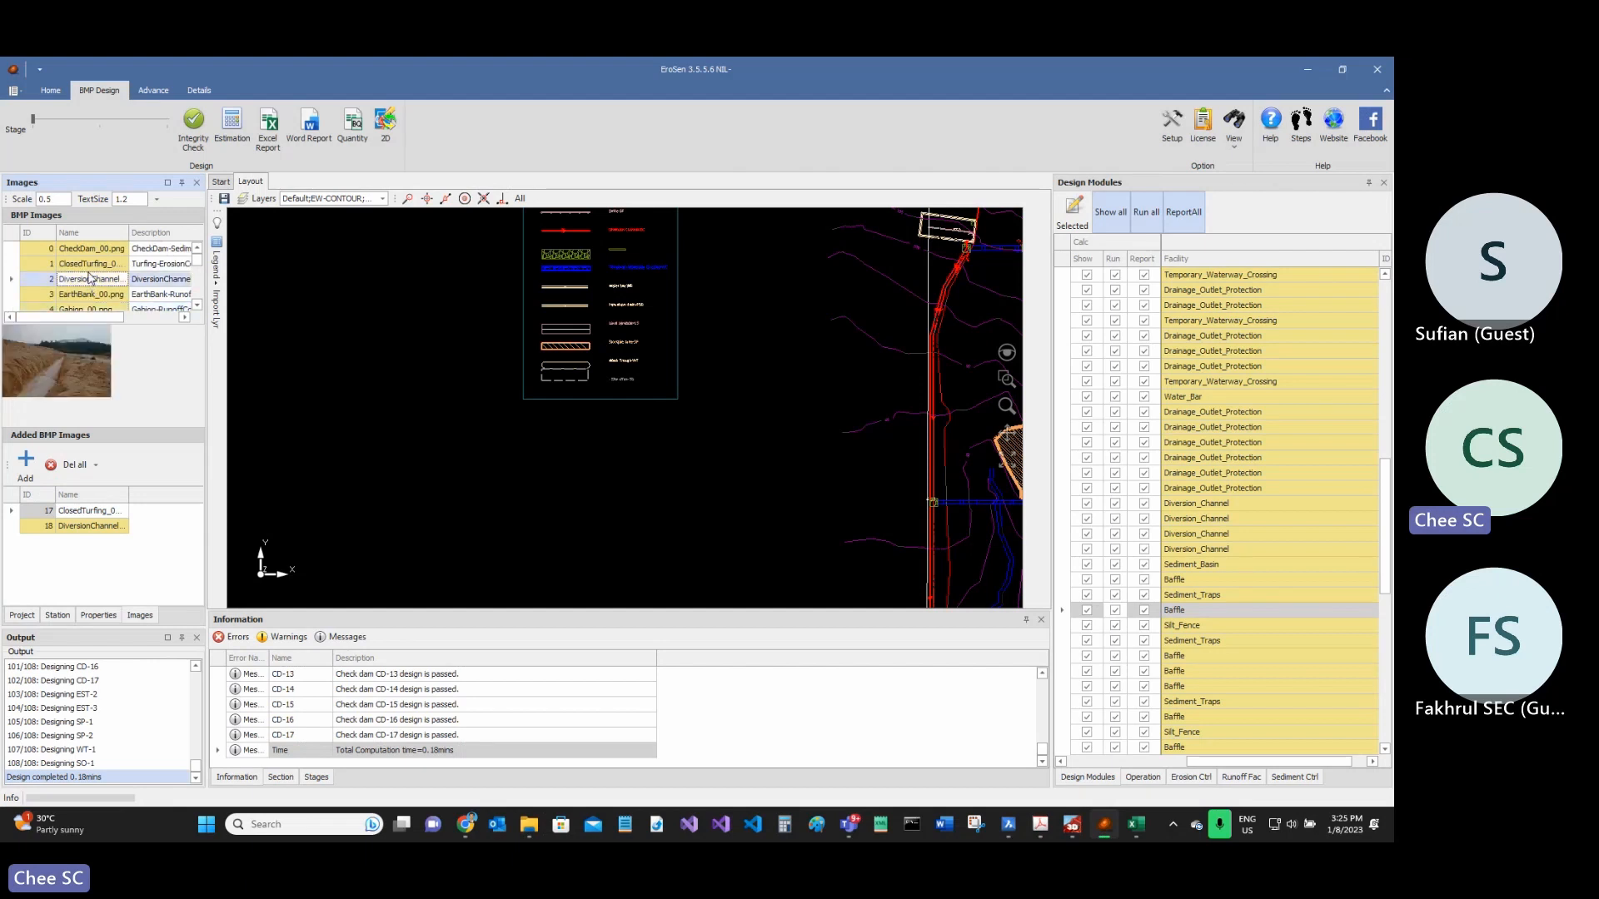
pyautogui.click(90, 265)
pyautogui.press('Up')
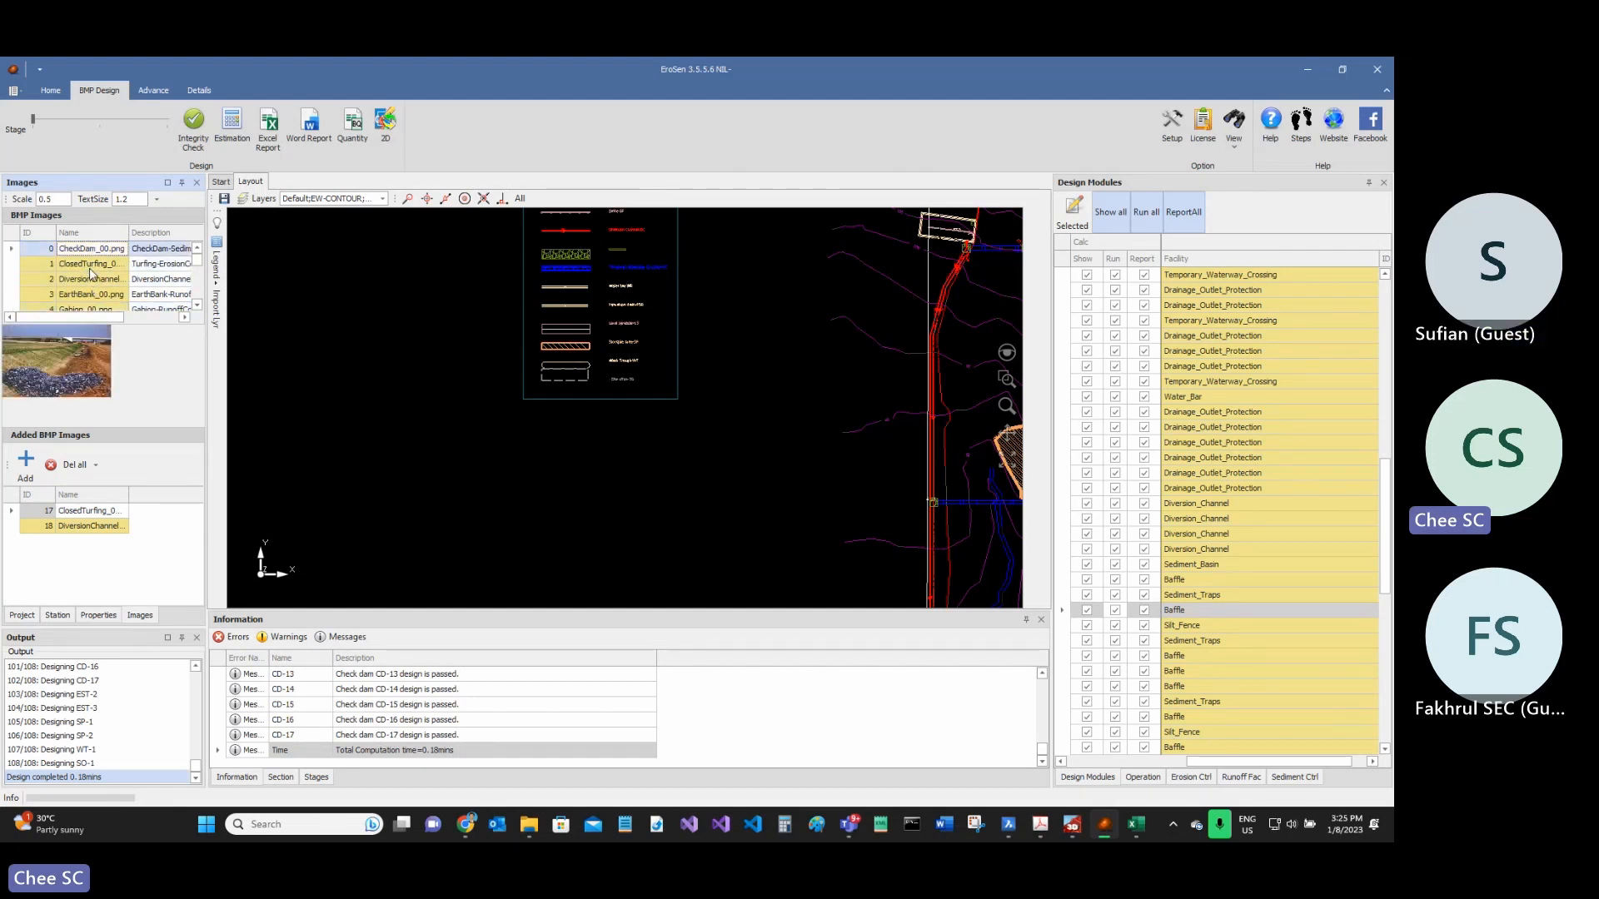
pyautogui.press('Down')
pyautogui.press('Down')
pyautogui.press('Down')
pyautogui.press('Down')
pyautogui.press('Down')
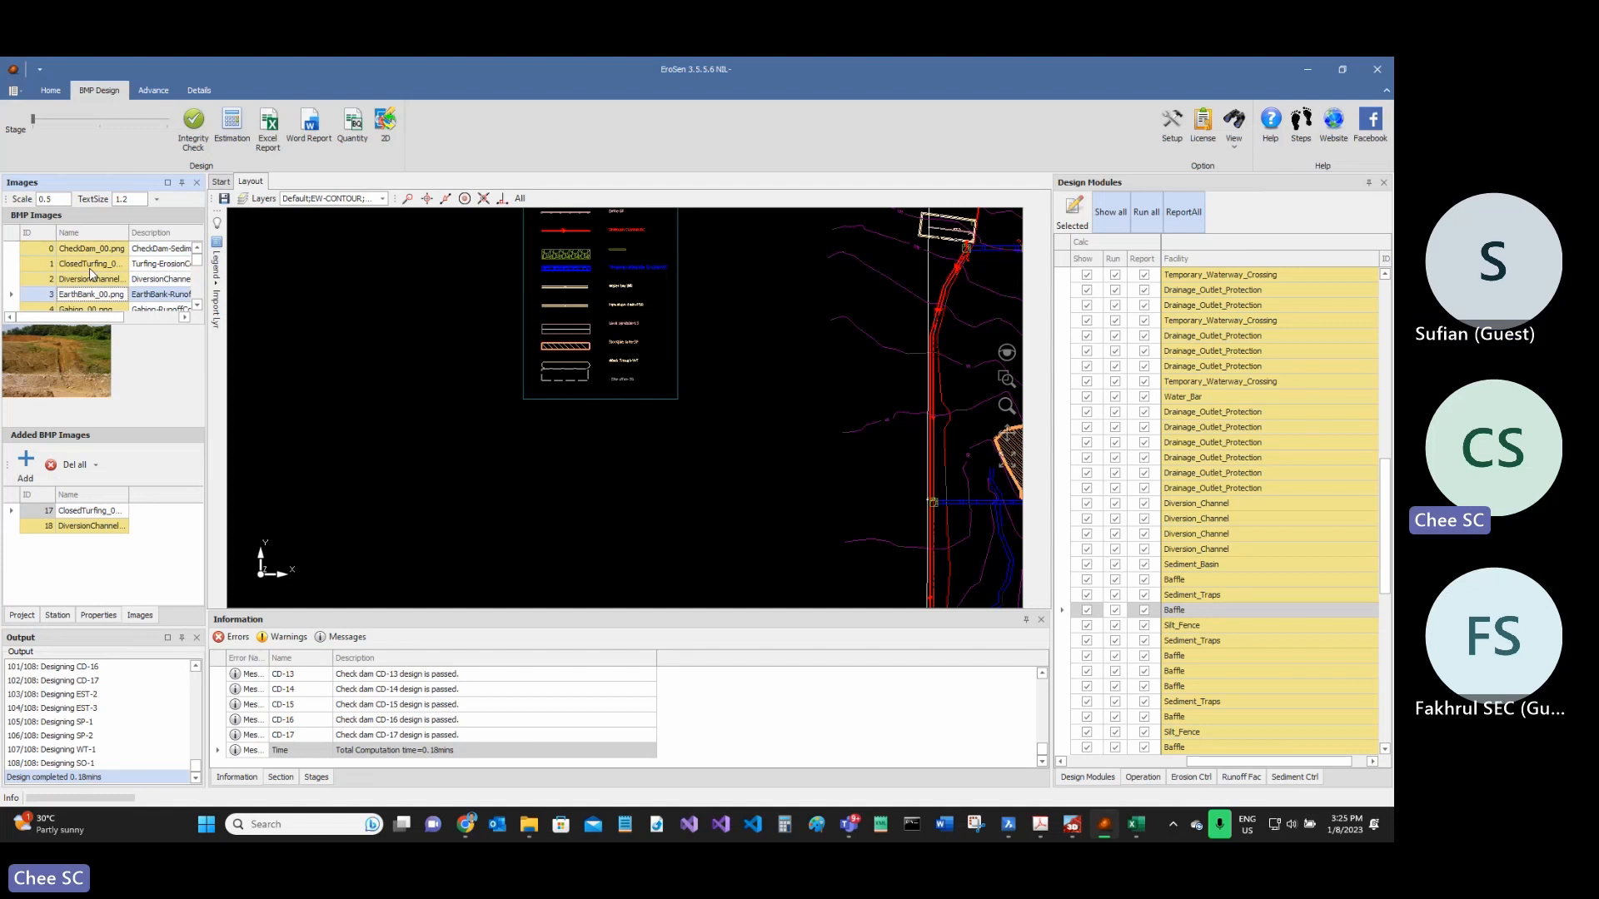
pyautogui.press('Down')
pyautogui.press('Down')
pyautogui.press('Down')
pyautogui.press('Down')
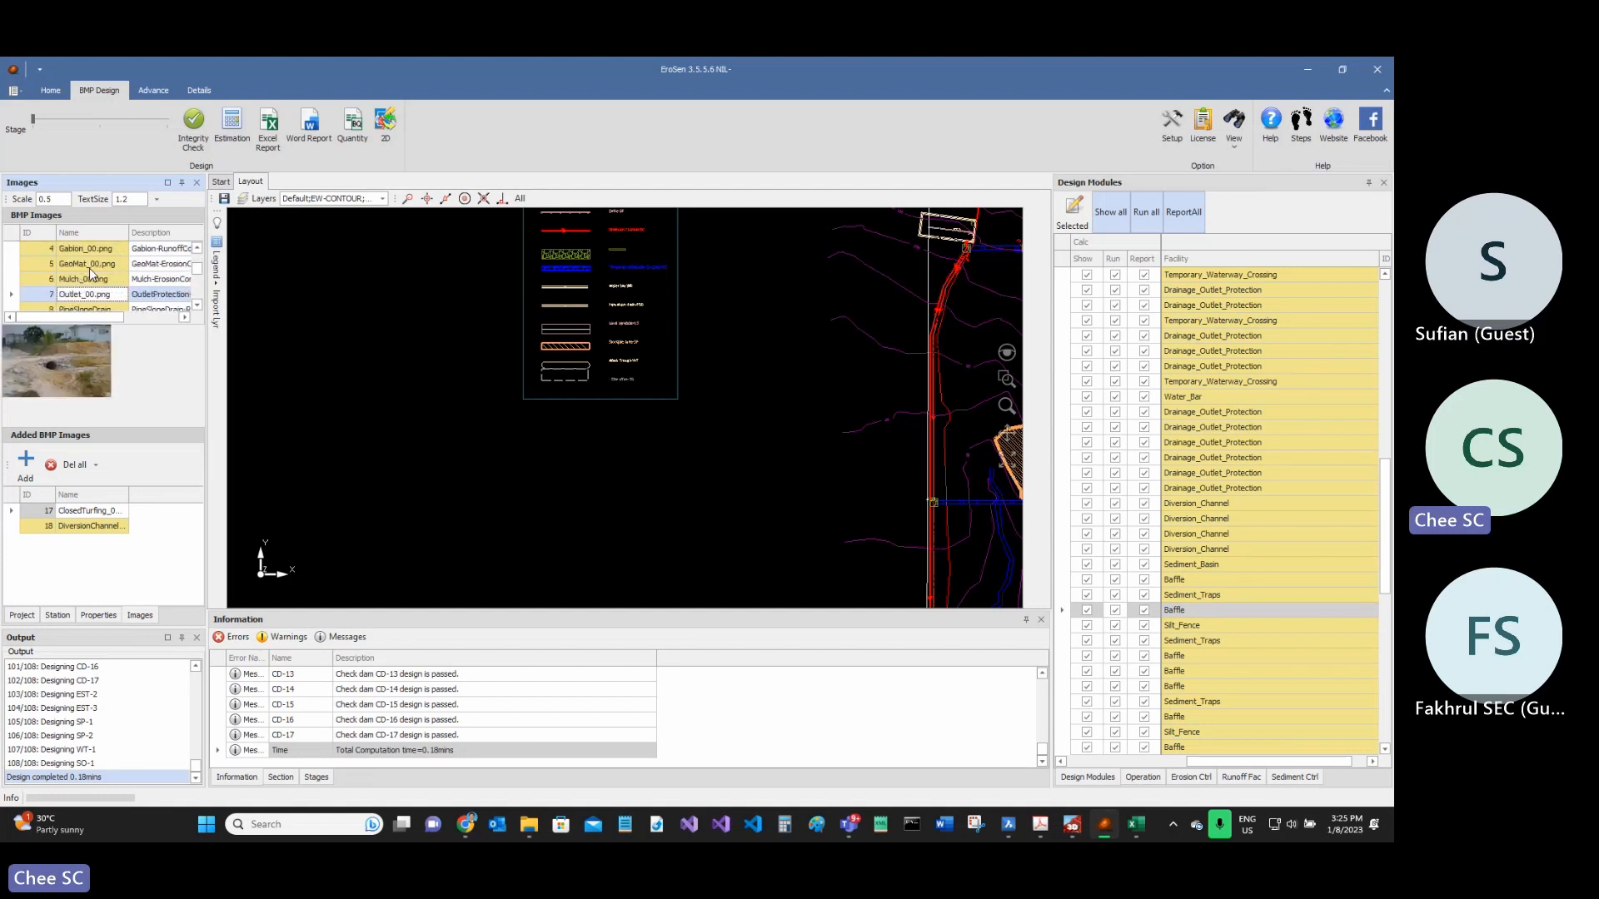
pyautogui.press('Down')
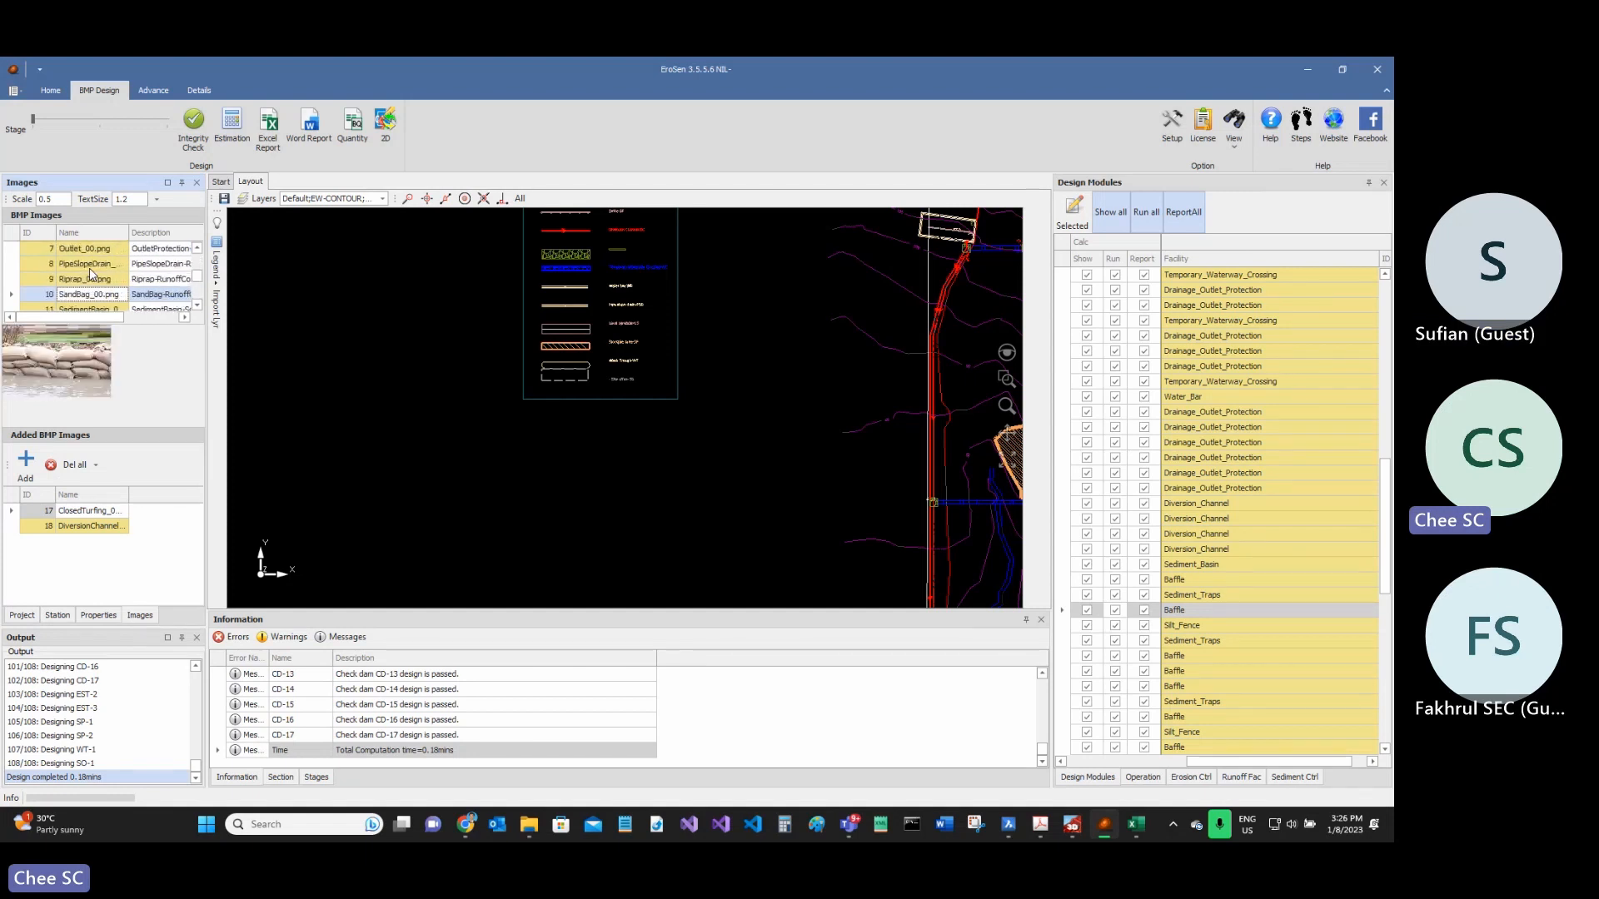
pyautogui.press('Down')
pyautogui.press('Down')
pyautogui.press('Down')
pyautogui.press('Down')
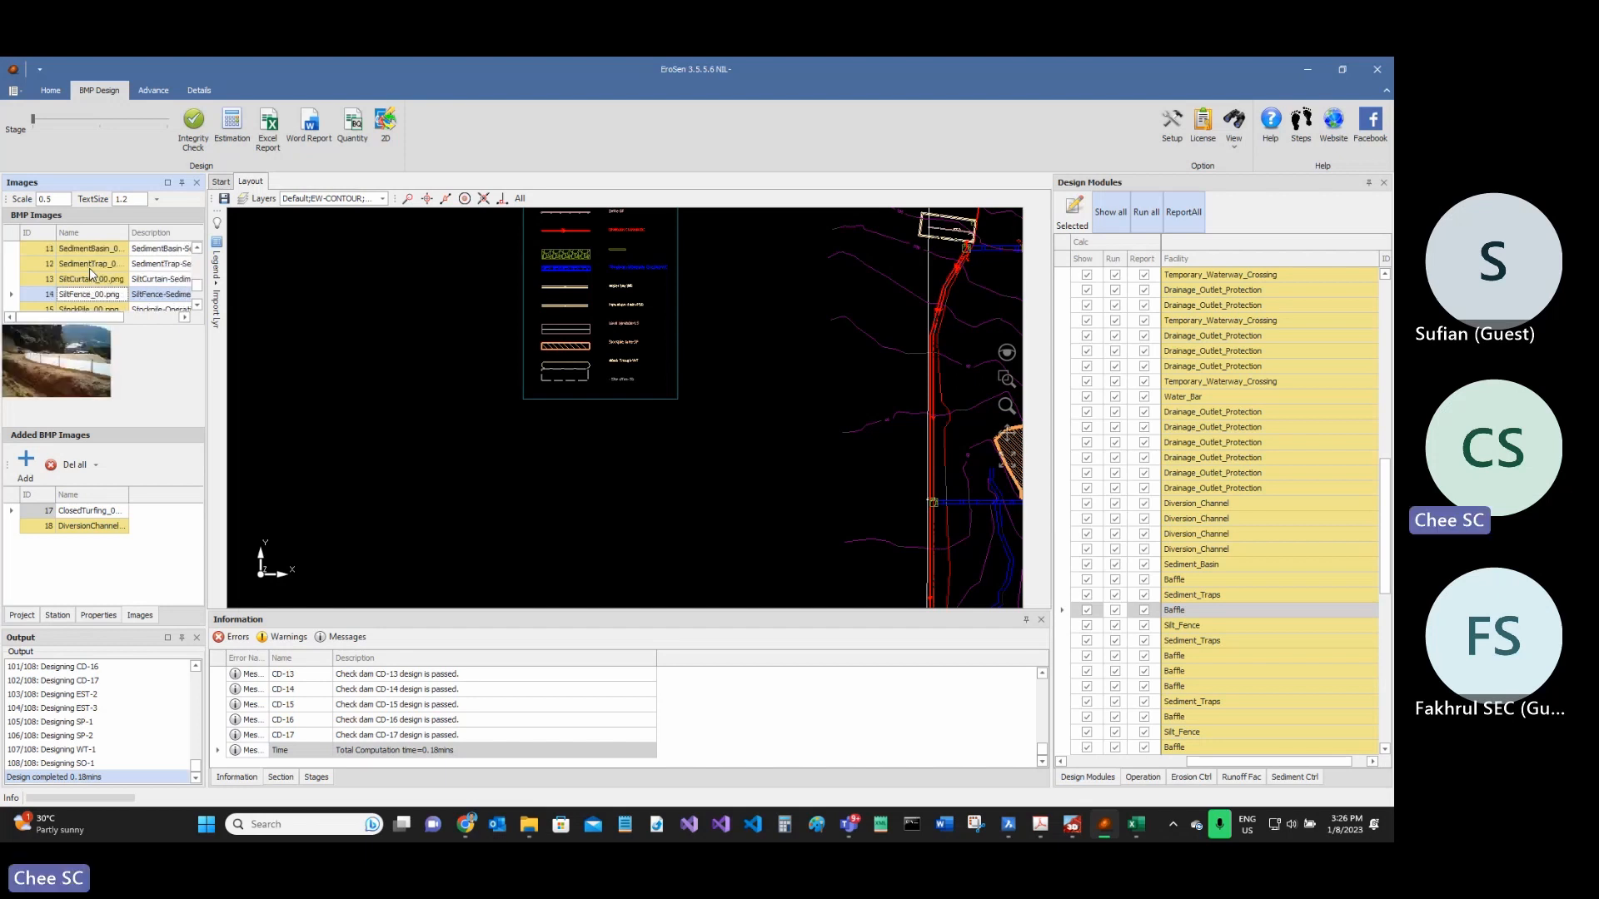
pyautogui.scroll(-1, 91, 273)
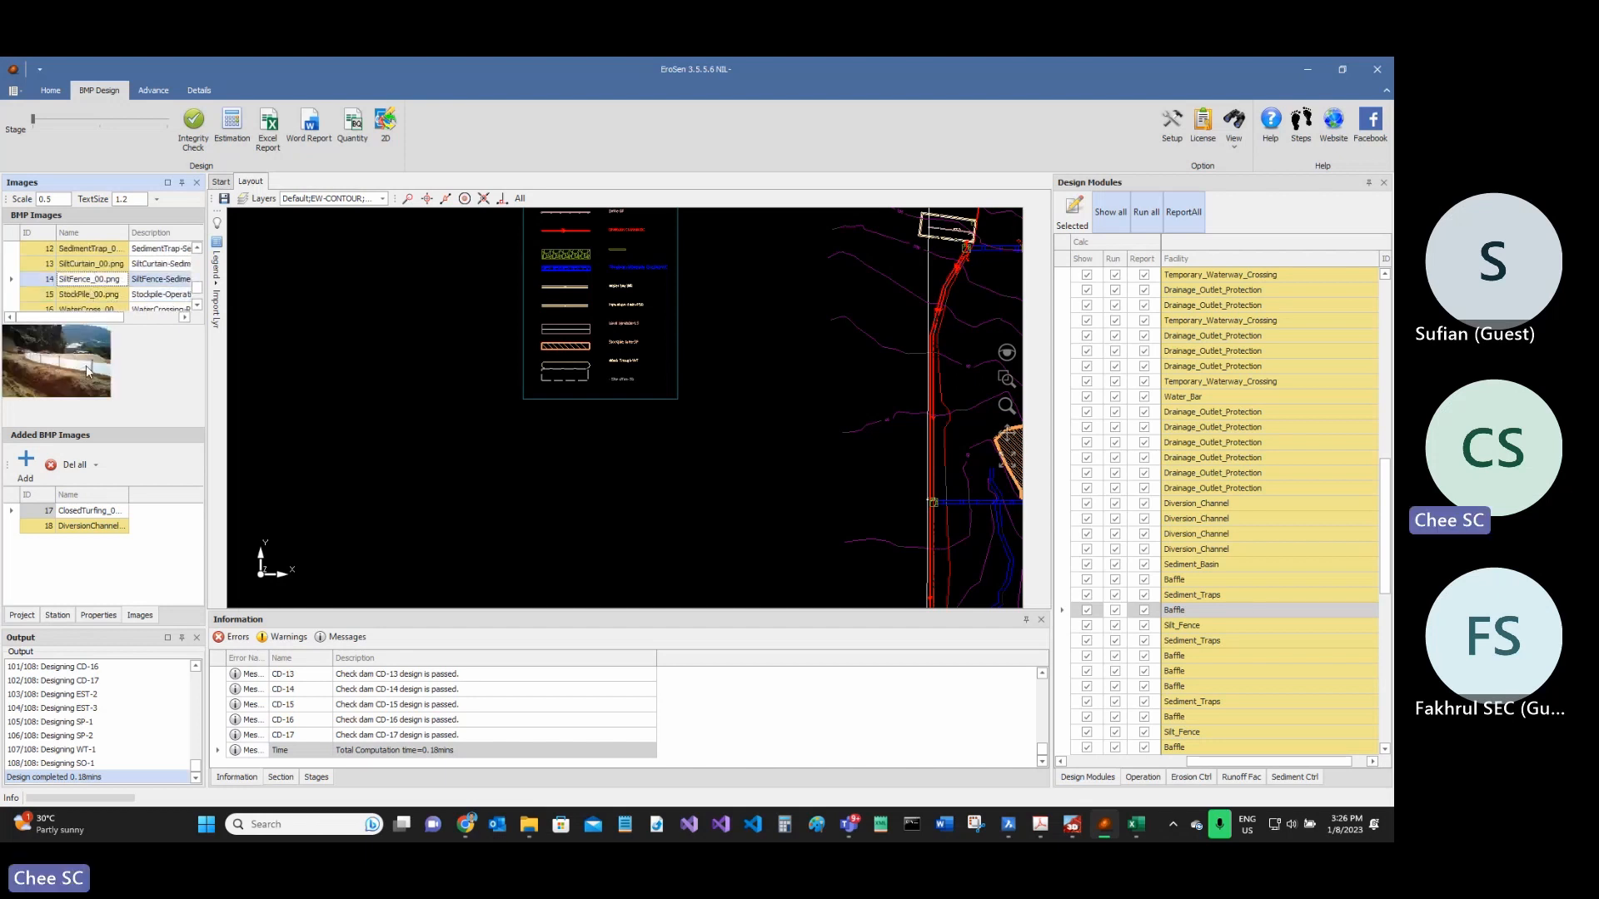
# - Preview the StockPile and WaterCross photos in the BMP image library, and go back up the list to Mulch
pyautogui.press('Down')
pyautogui.press('Down')
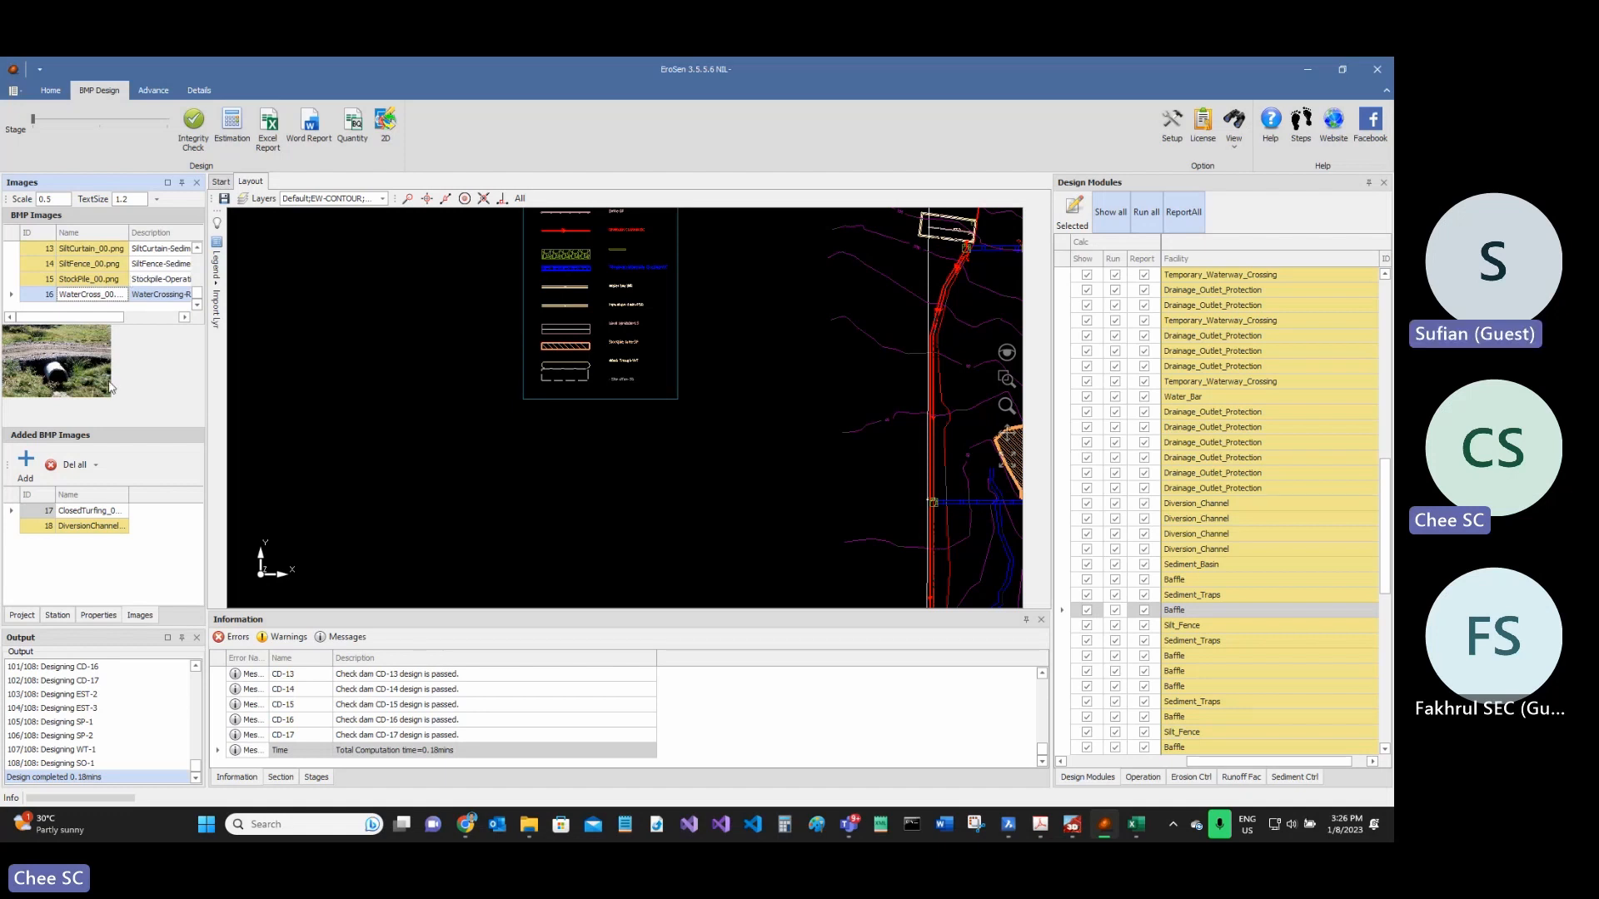
pyautogui.press('Up')
pyautogui.press('Up')
pyautogui.press('Up')
pyautogui.press('Up')
pyautogui.press('Up')
pyautogui.press('Up')
pyautogui.press('Up')
pyautogui.press('Up')
pyautogui.press('Up')
pyautogui.press('Up')
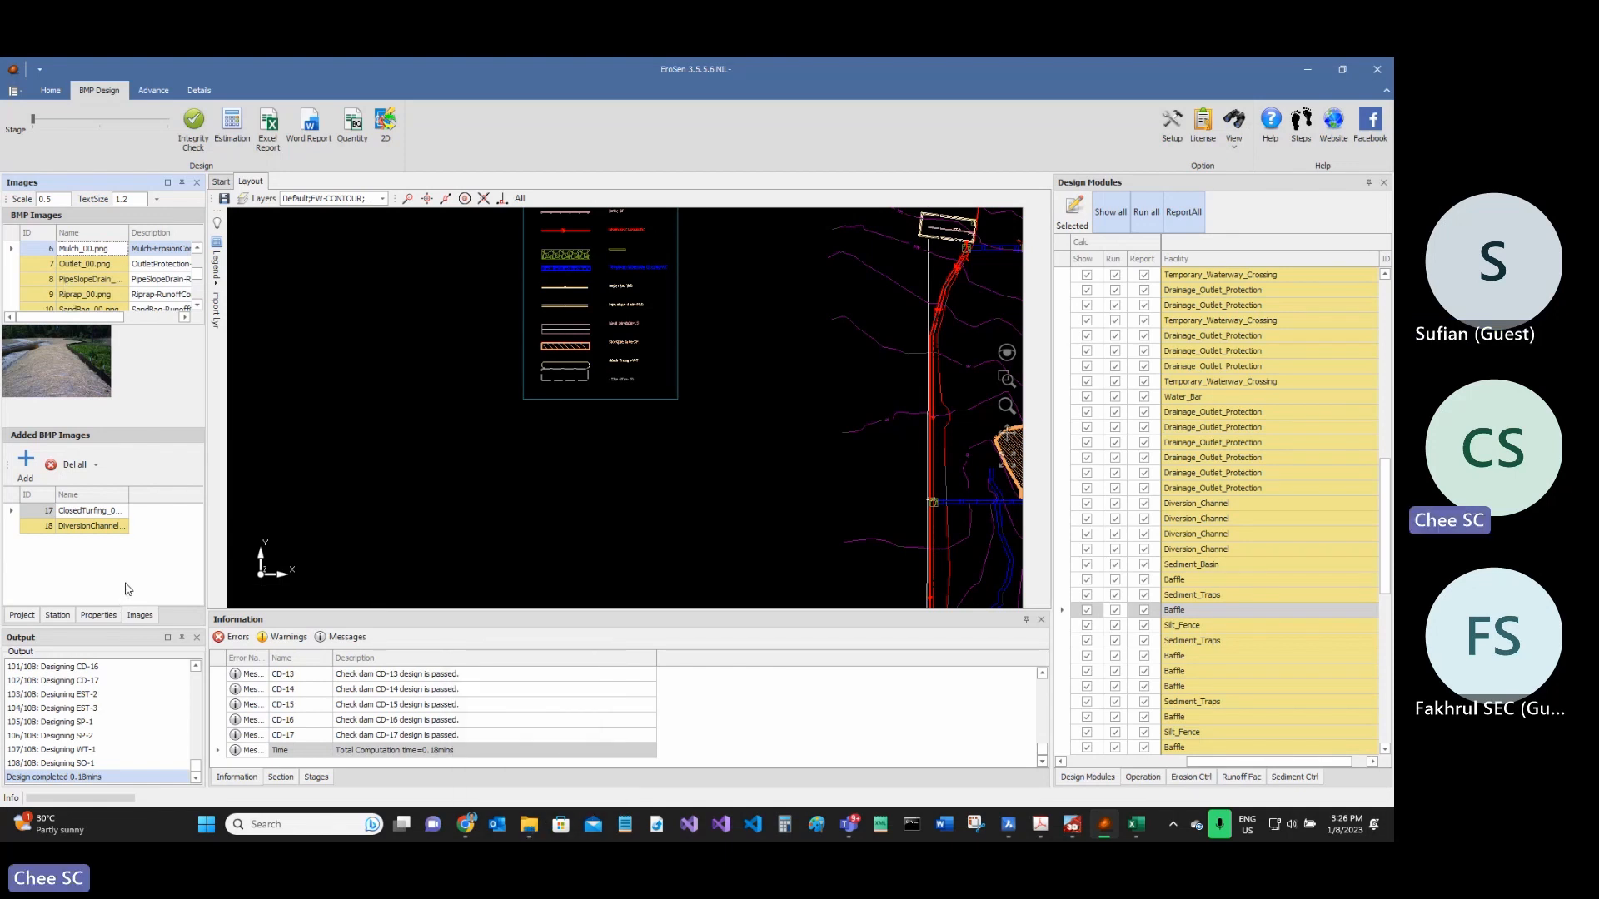
# - Select the added DiversionChannel image and examine its placement beside the legend table and across the whole layout
pyautogui.click(88, 525)
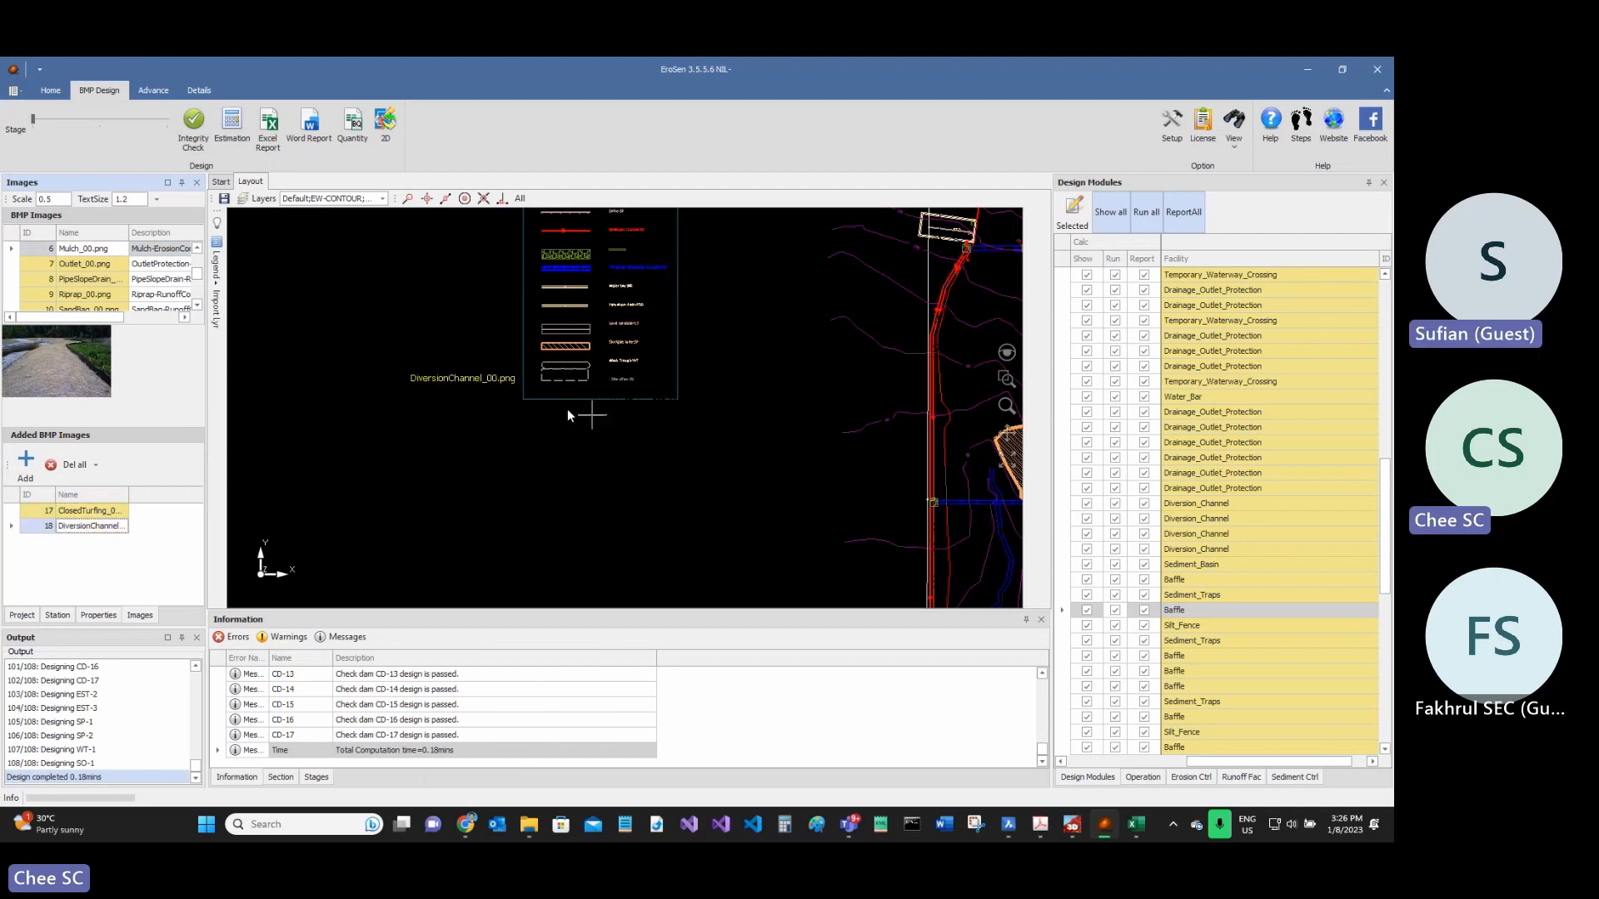
pyautogui.scroll(-5, 567, 408)
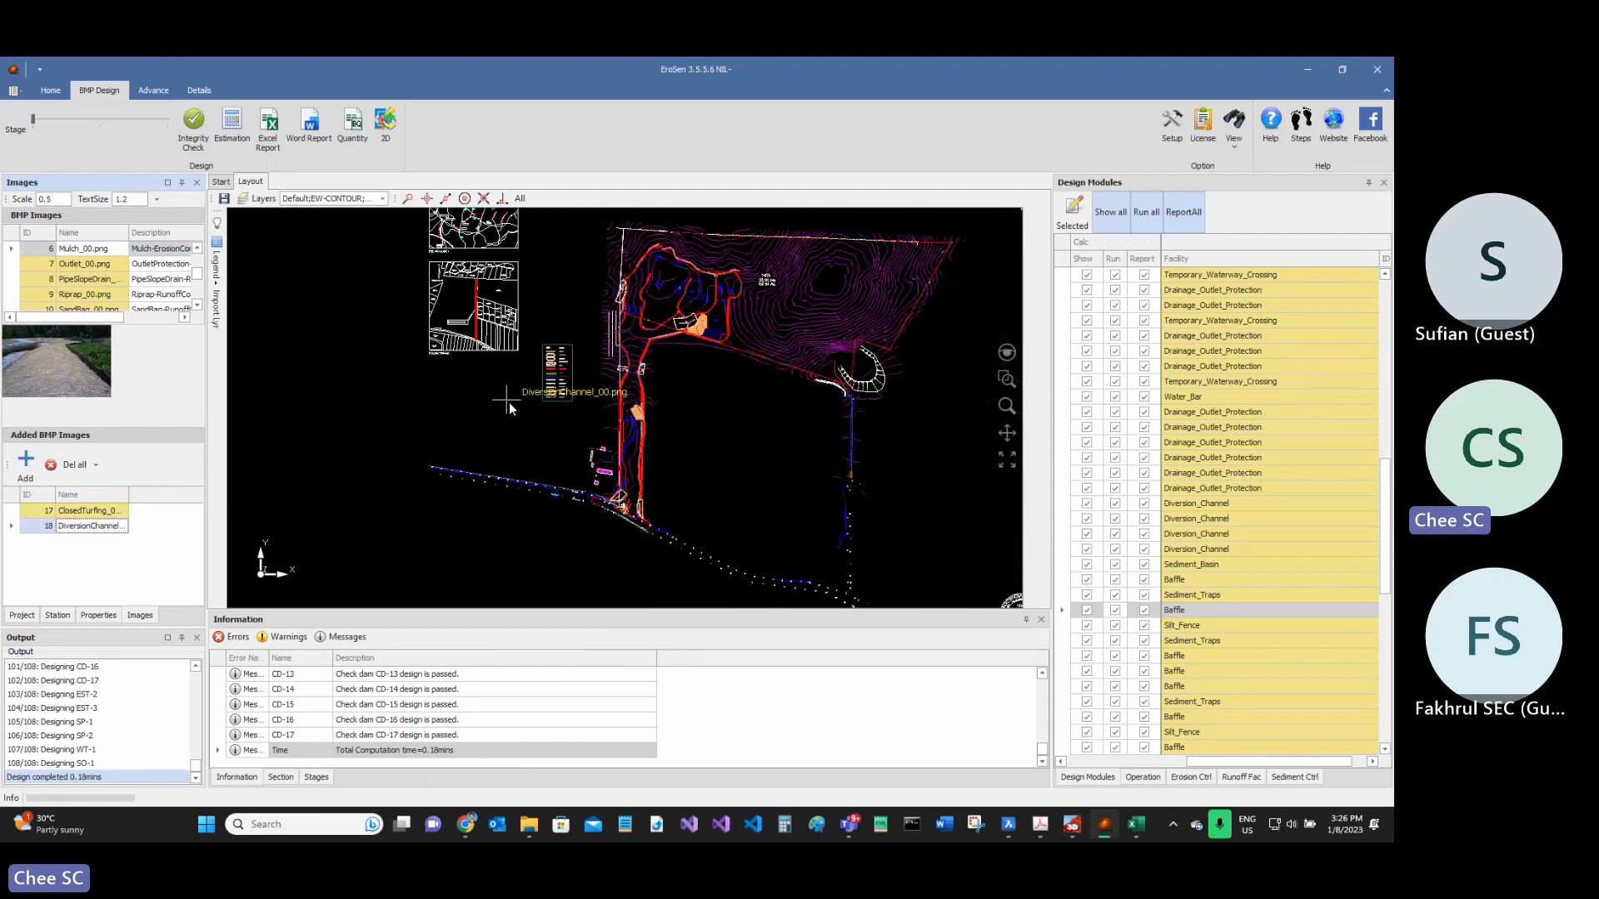
pyautogui.scroll(3, 508, 403)
pyautogui.scroll(1, 520, 383)
pyautogui.scroll(2, 519, 383)
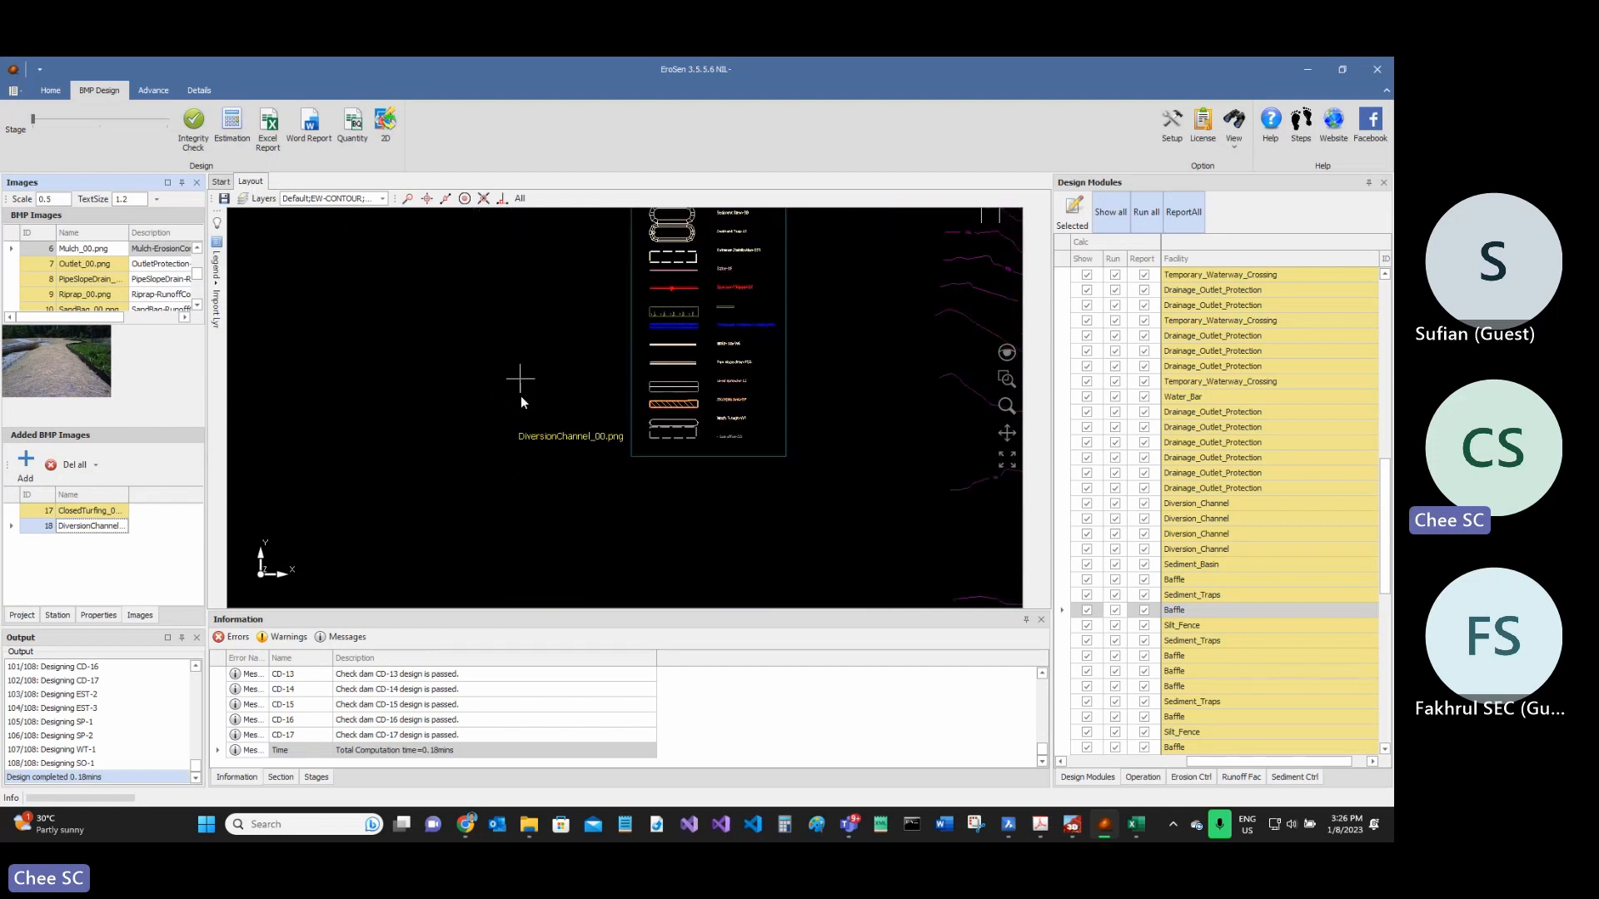
pyautogui.scroll(-5, 570, 379)
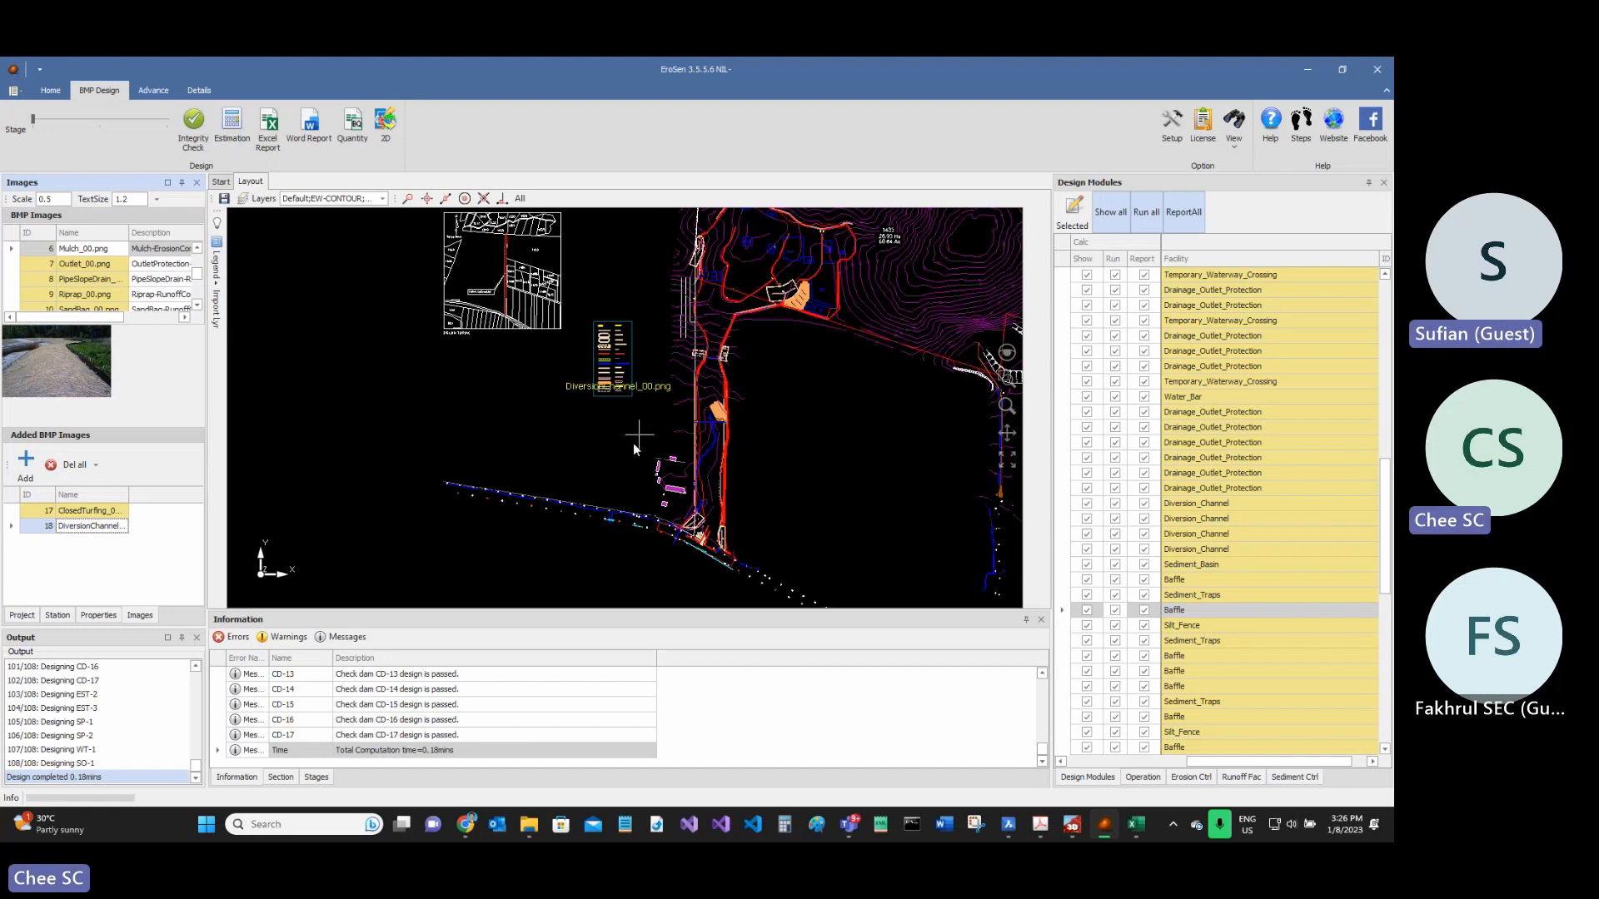
pyautogui.scroll(-2, 637, 433)
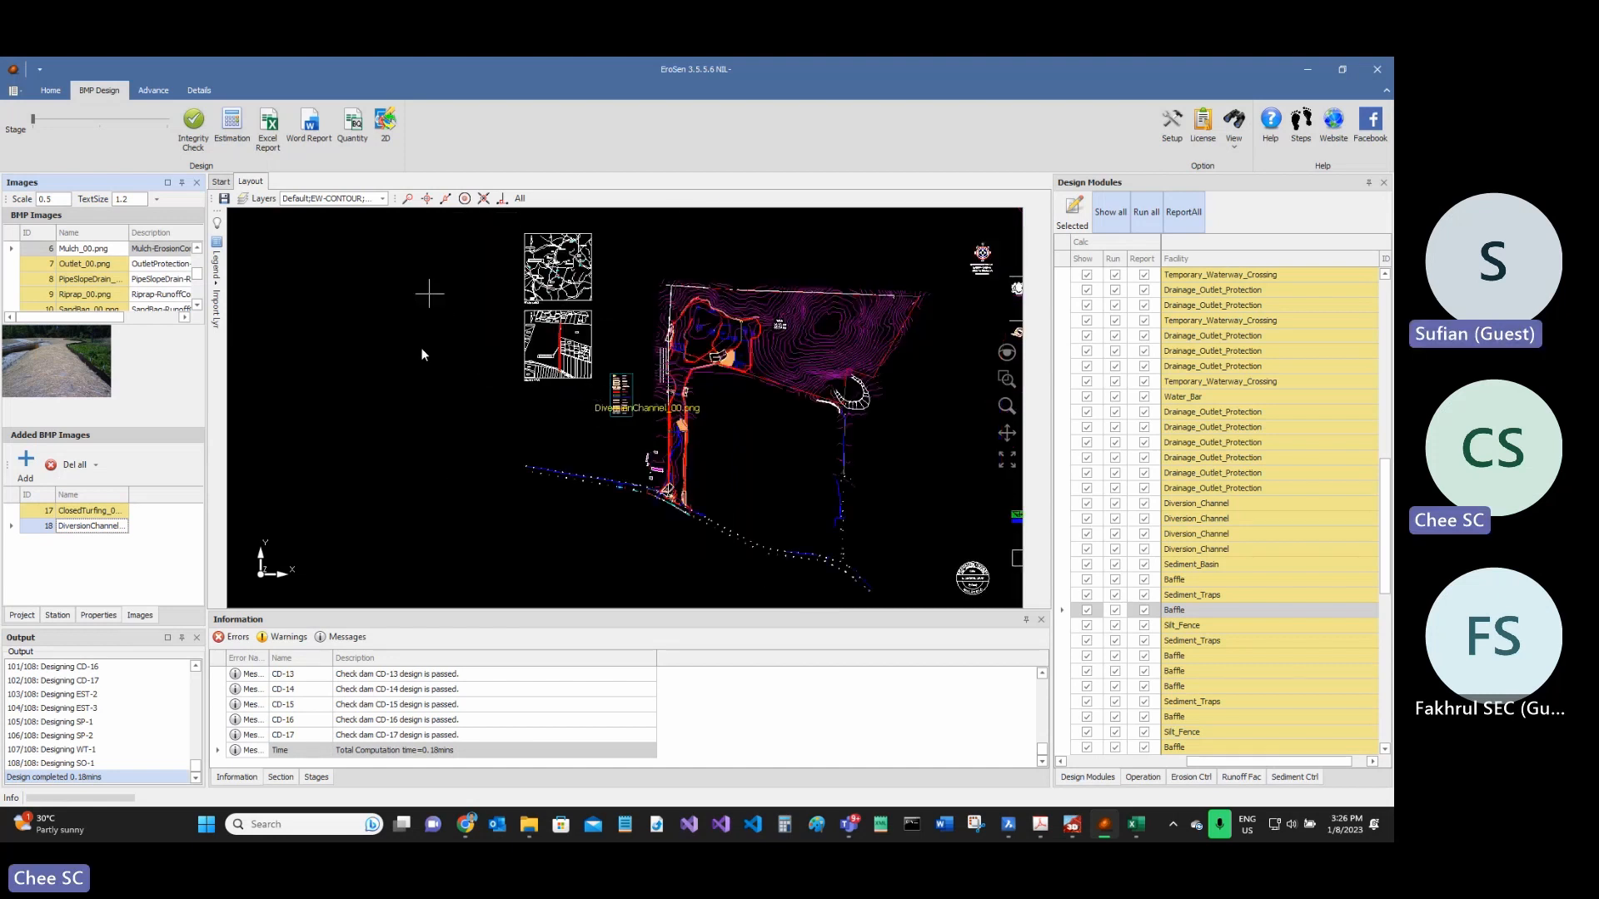
# - Generate the BMP quantity report in Excel format, highlight its List of BMPs table for review, and close the report
pyautogui.click(193, 140)
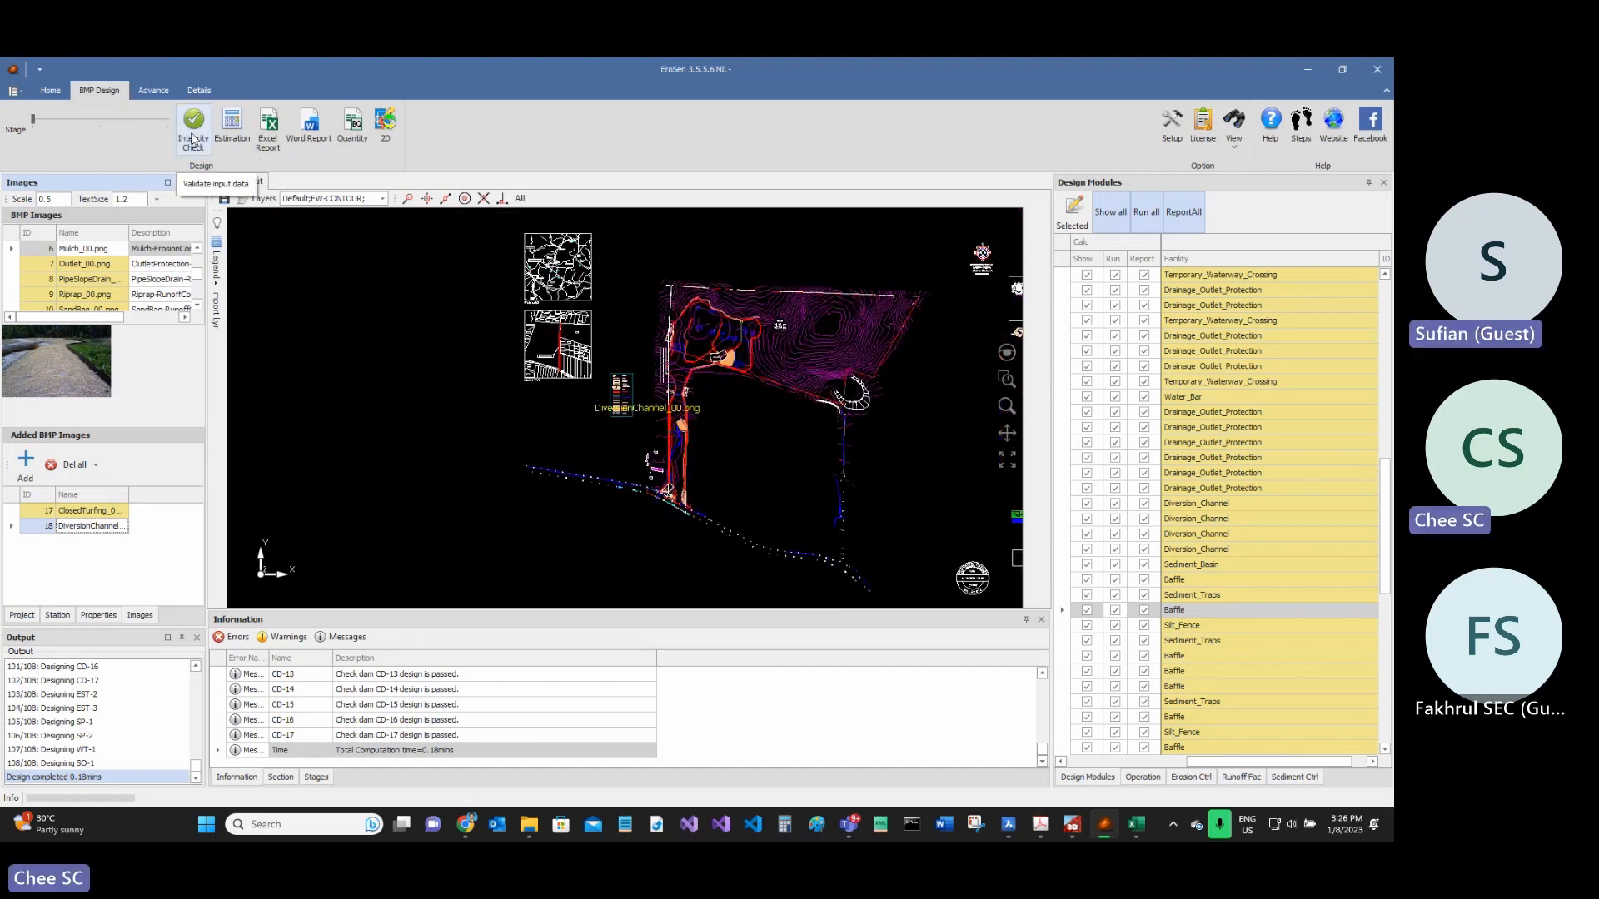
pyautogui.click(352, 131)
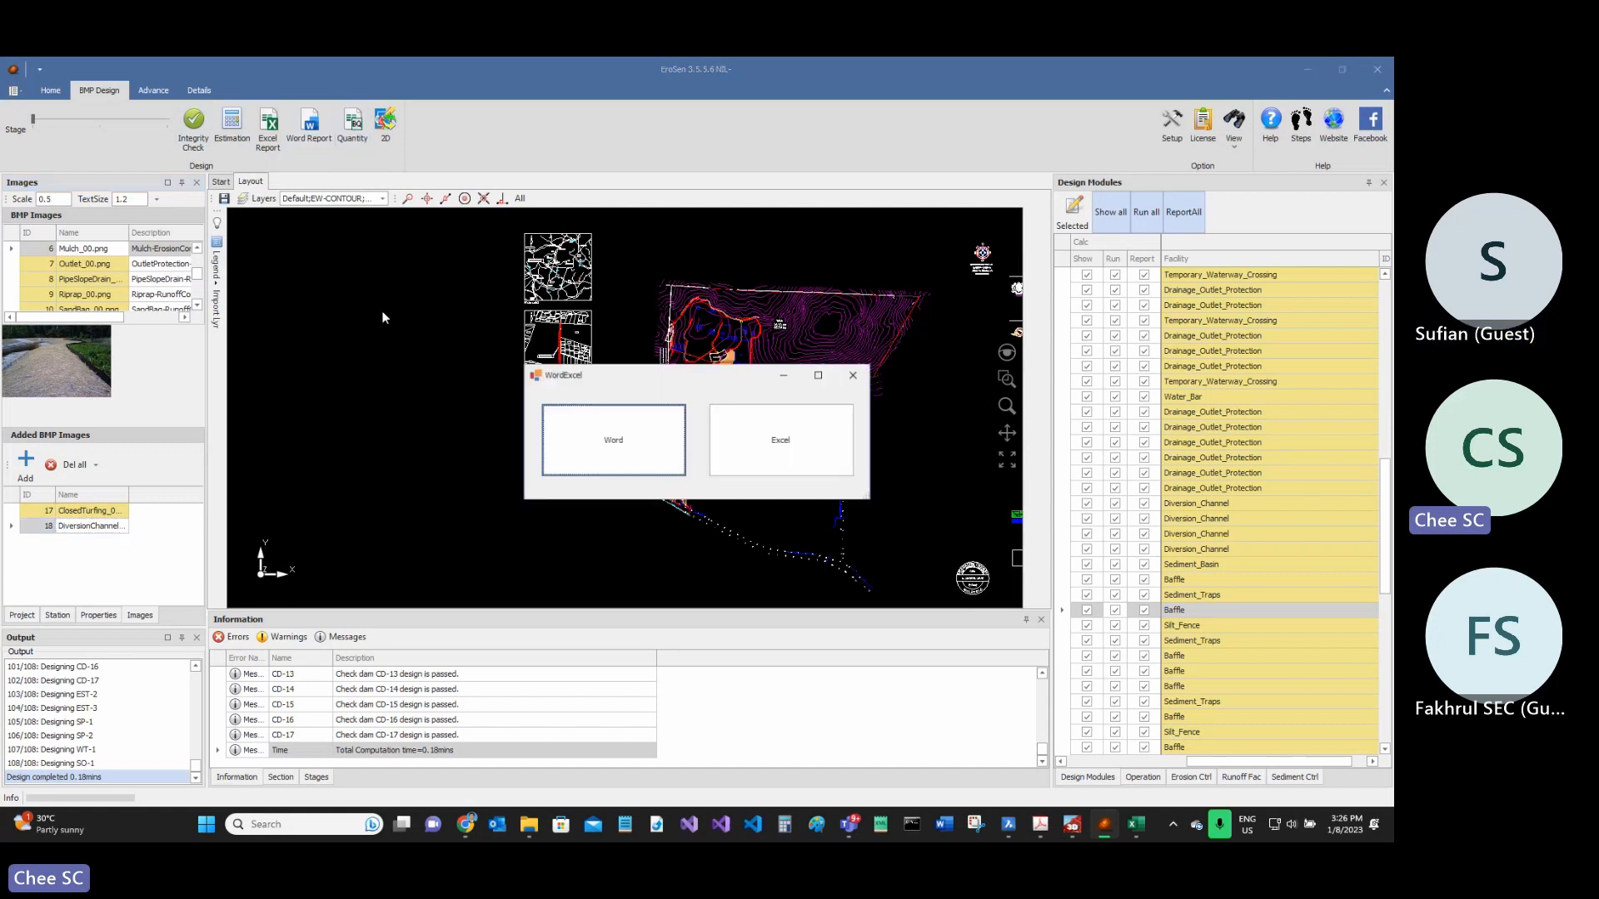
pyautogui.click(791, 450)
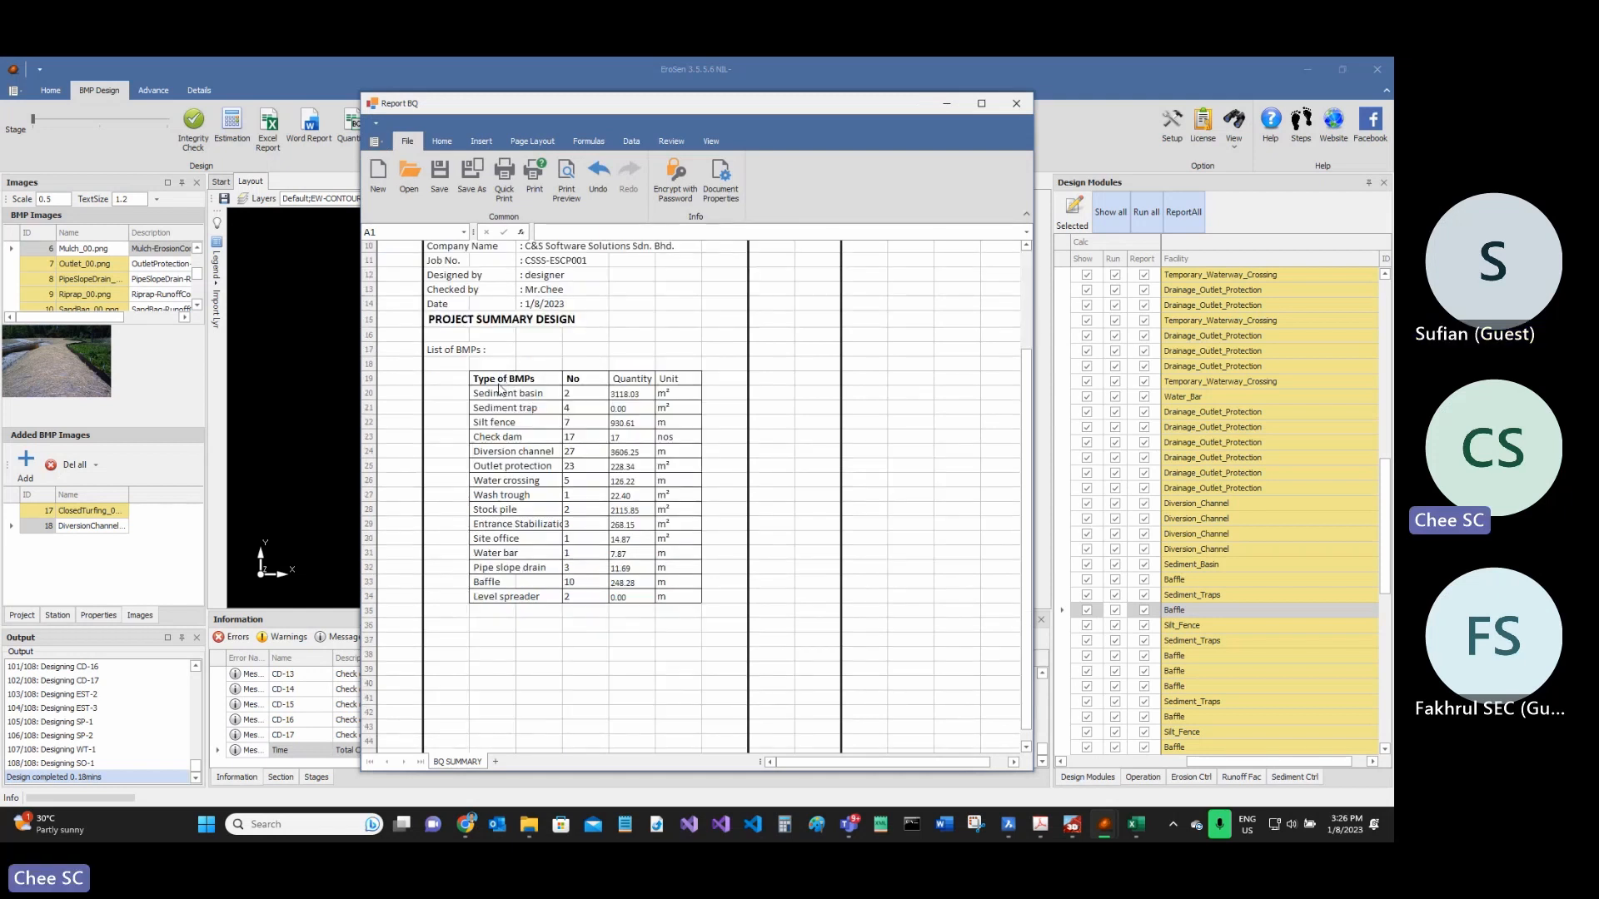
pyautogui.moveTo(500, 385); pyautogui.dragTo(673, 598)
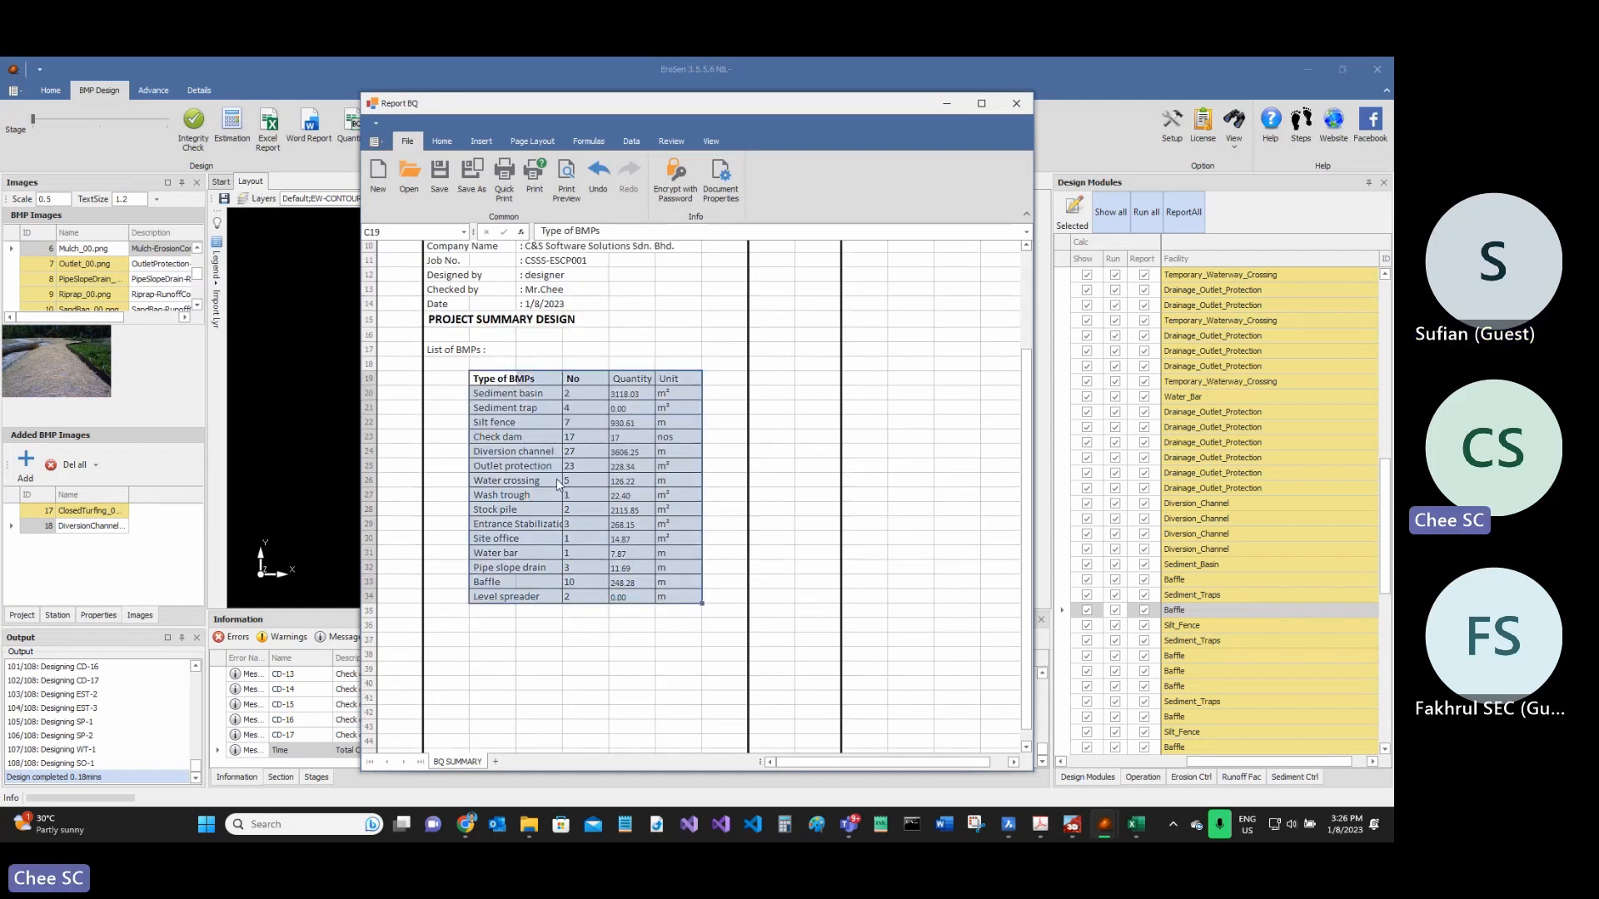
pyautogui.click(583, 466)
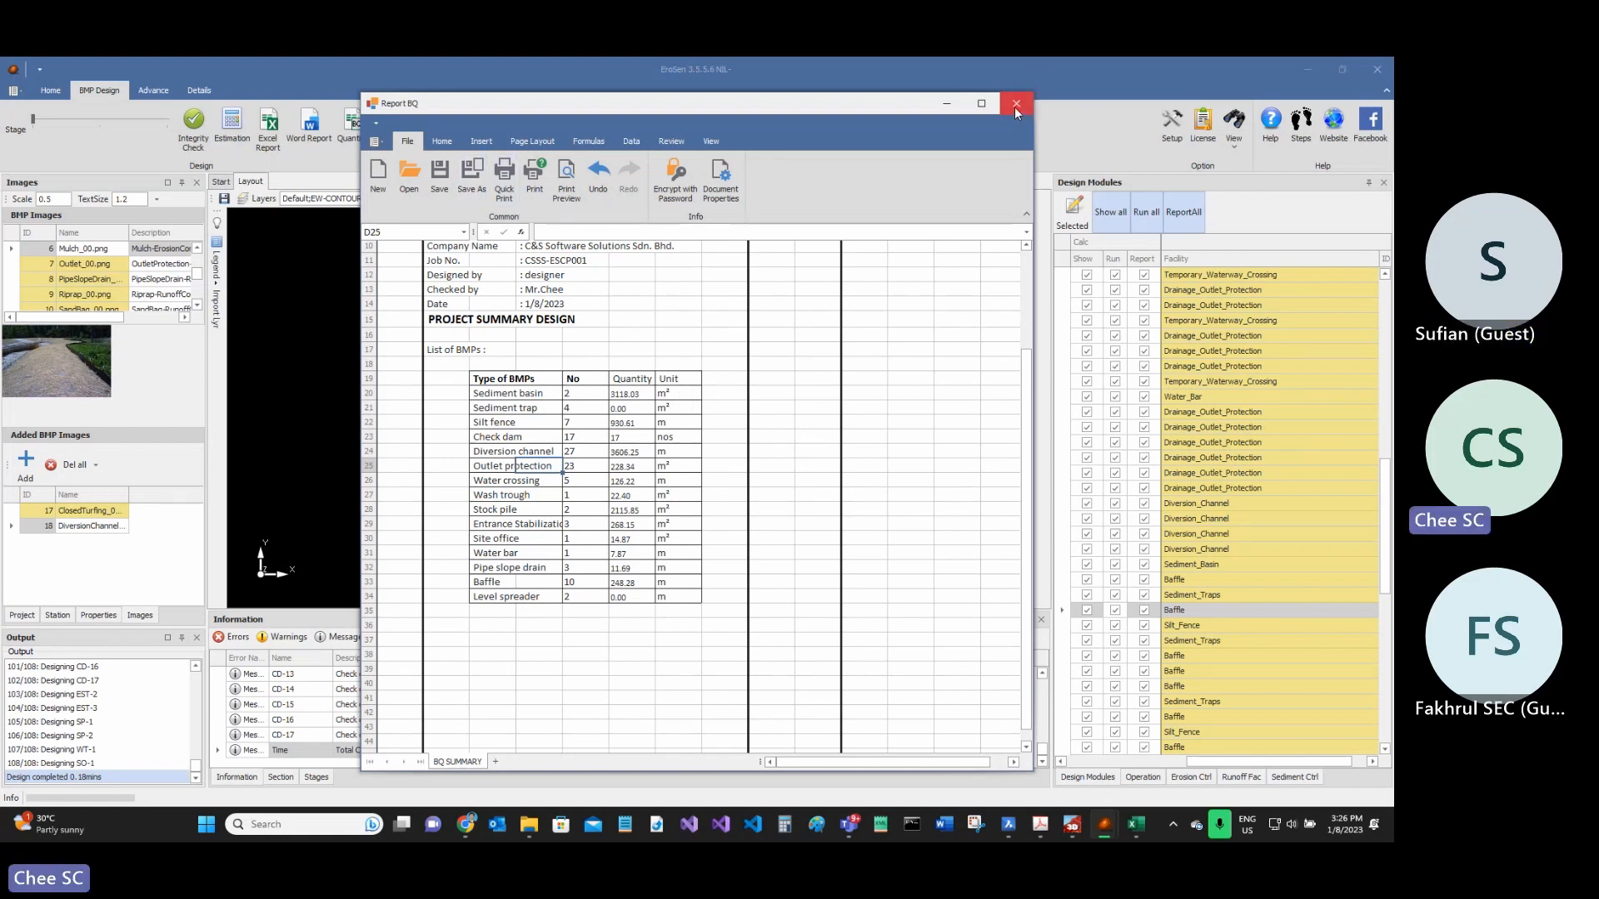
pyautogui.moveTo(491, 379); pyautogui.dragTo(679, 599)
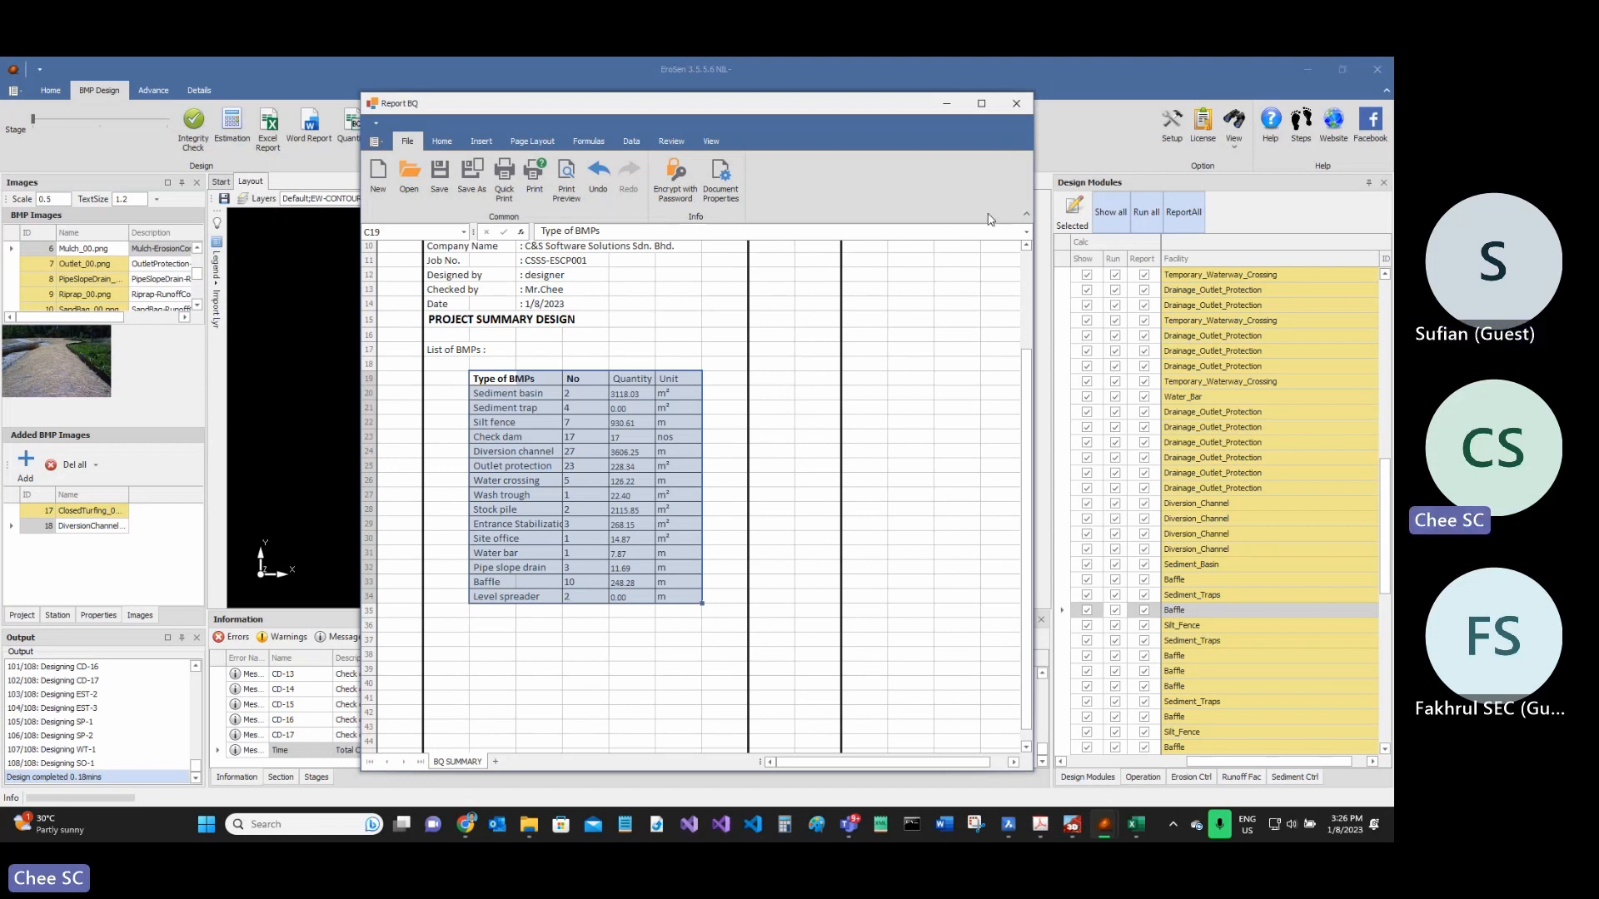
pyautogui.click(1017, 104)
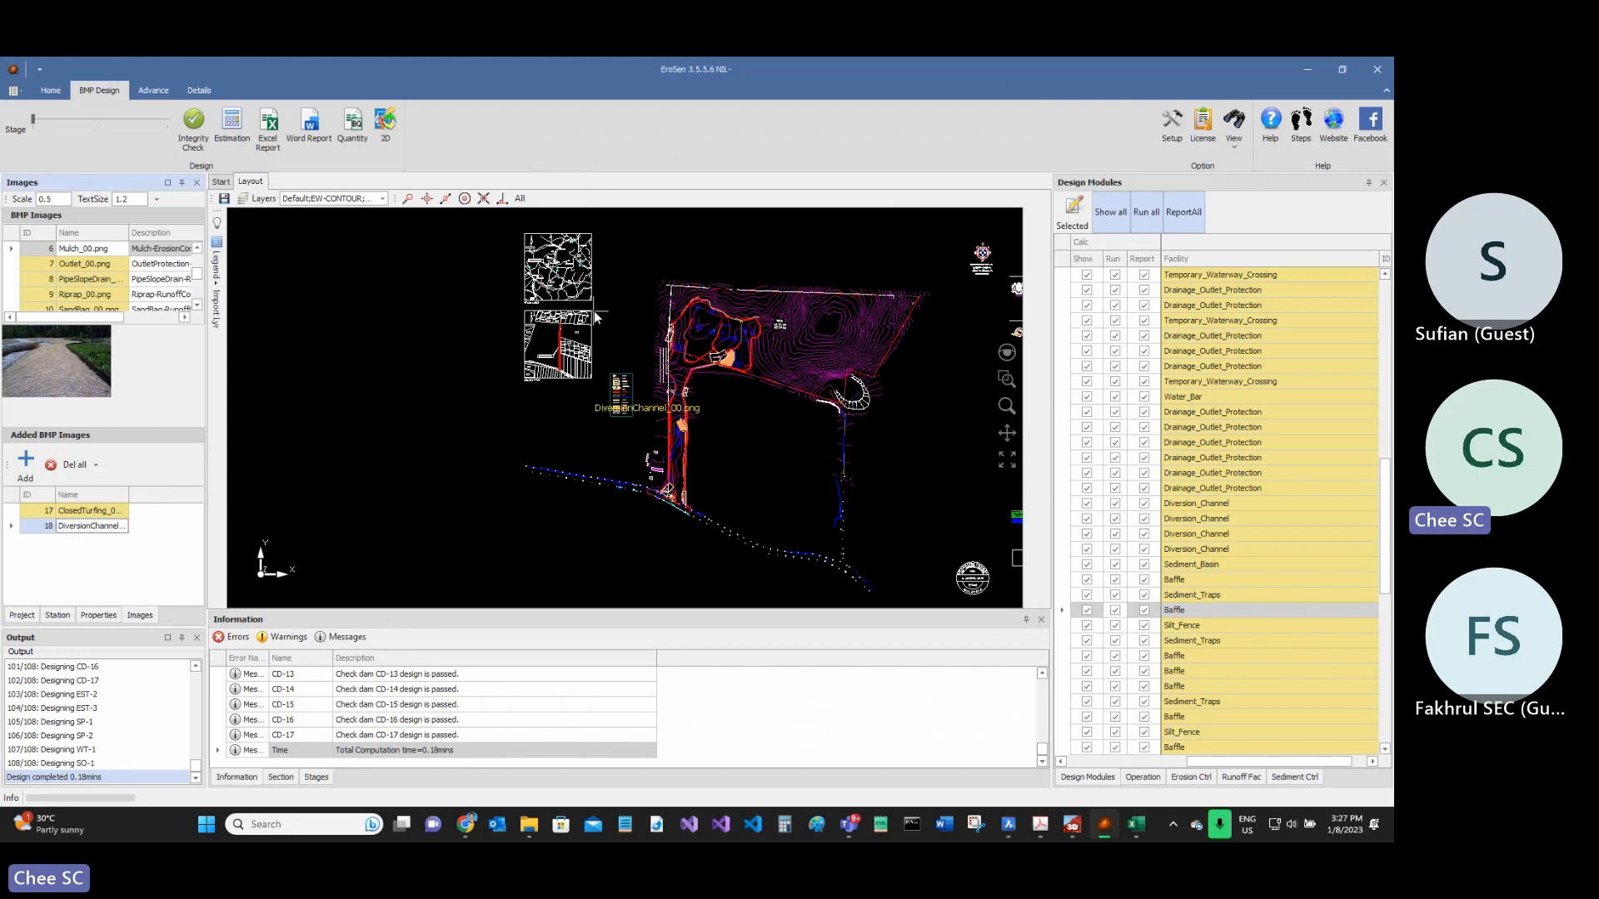
# - Generate the Word design report for phases 0 and 1 and read the phase 0 summary, calculations and diagrams
pyautogui.click(312, 126)
pyautogui.click(699, 535)
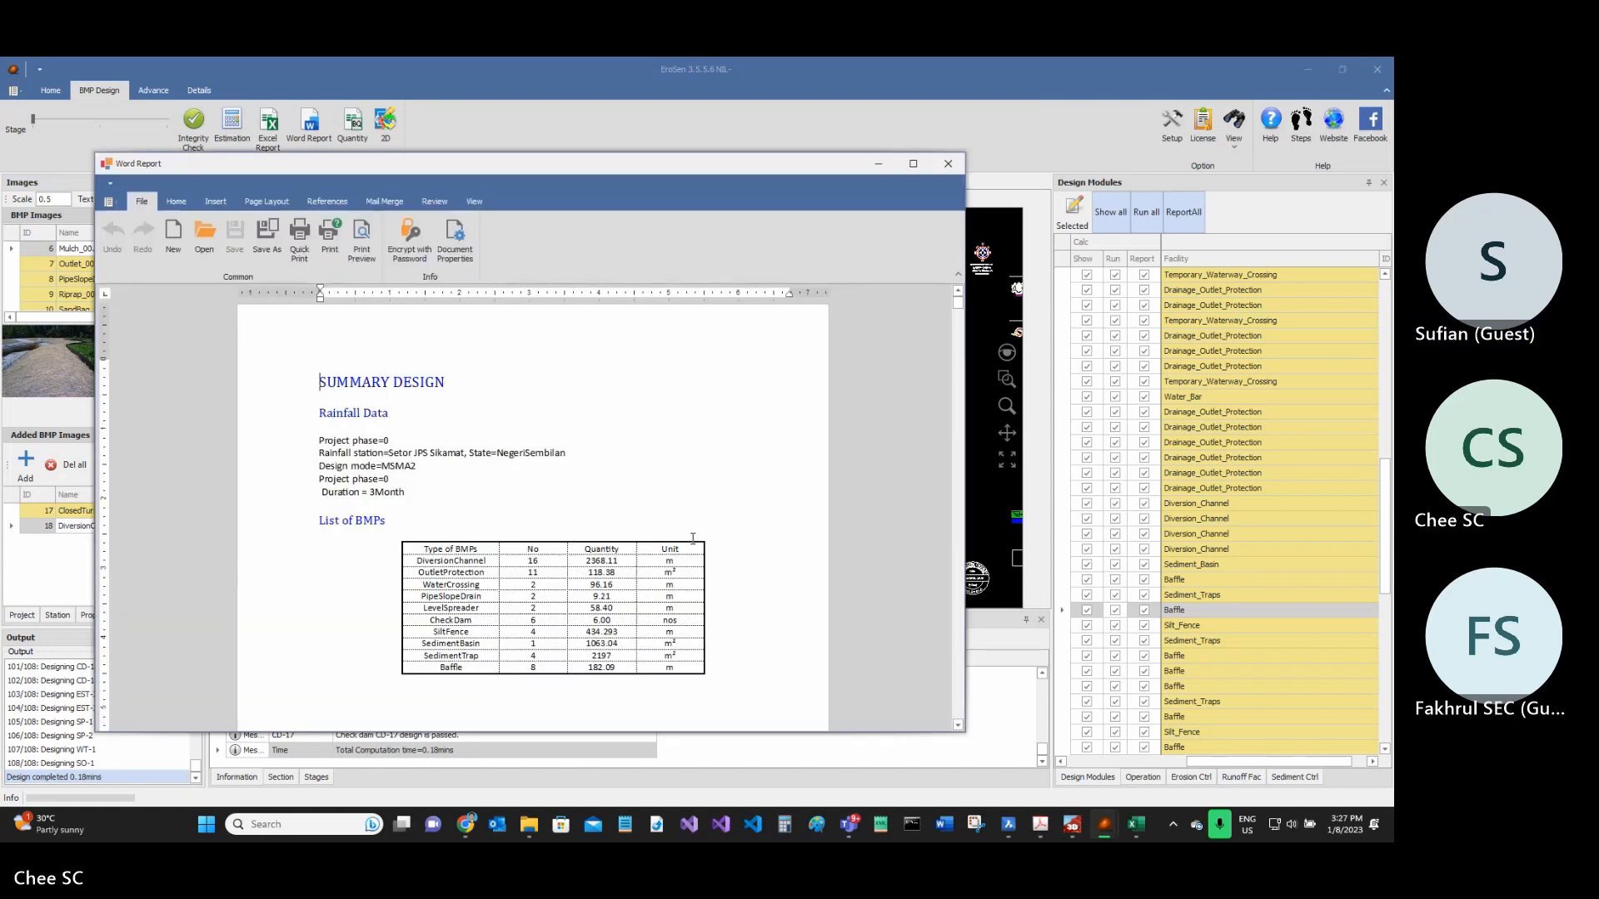
pyautogui.scroll(-15, 553, 540)
pyautogui.scroll(-20, 553, 540)
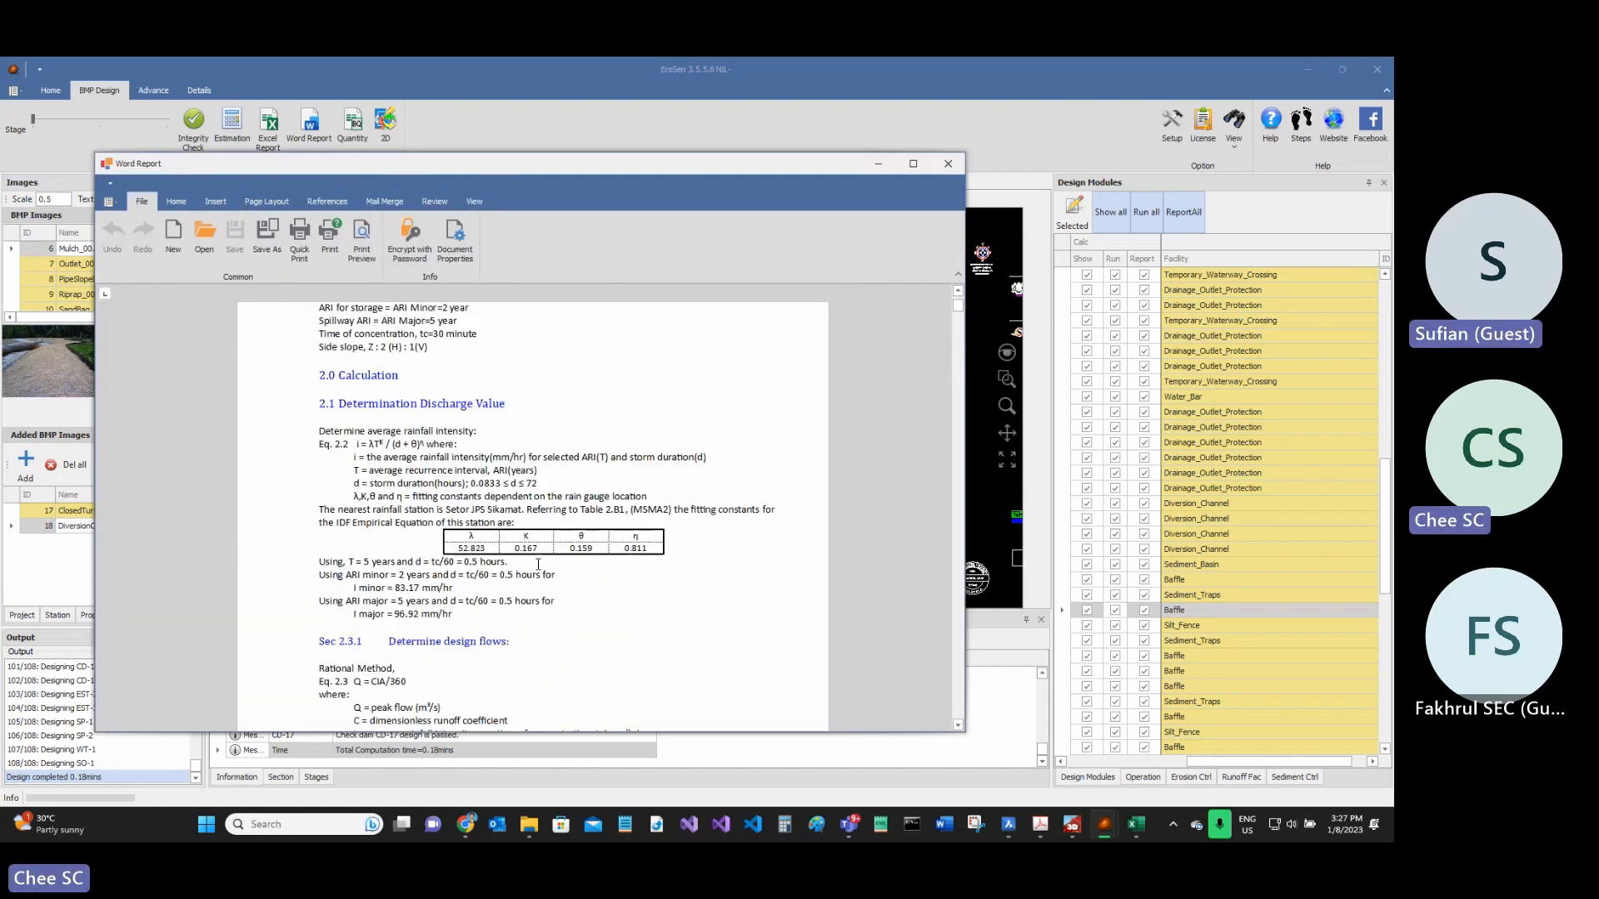
pyautogui.scroll(-20, 539, 558)
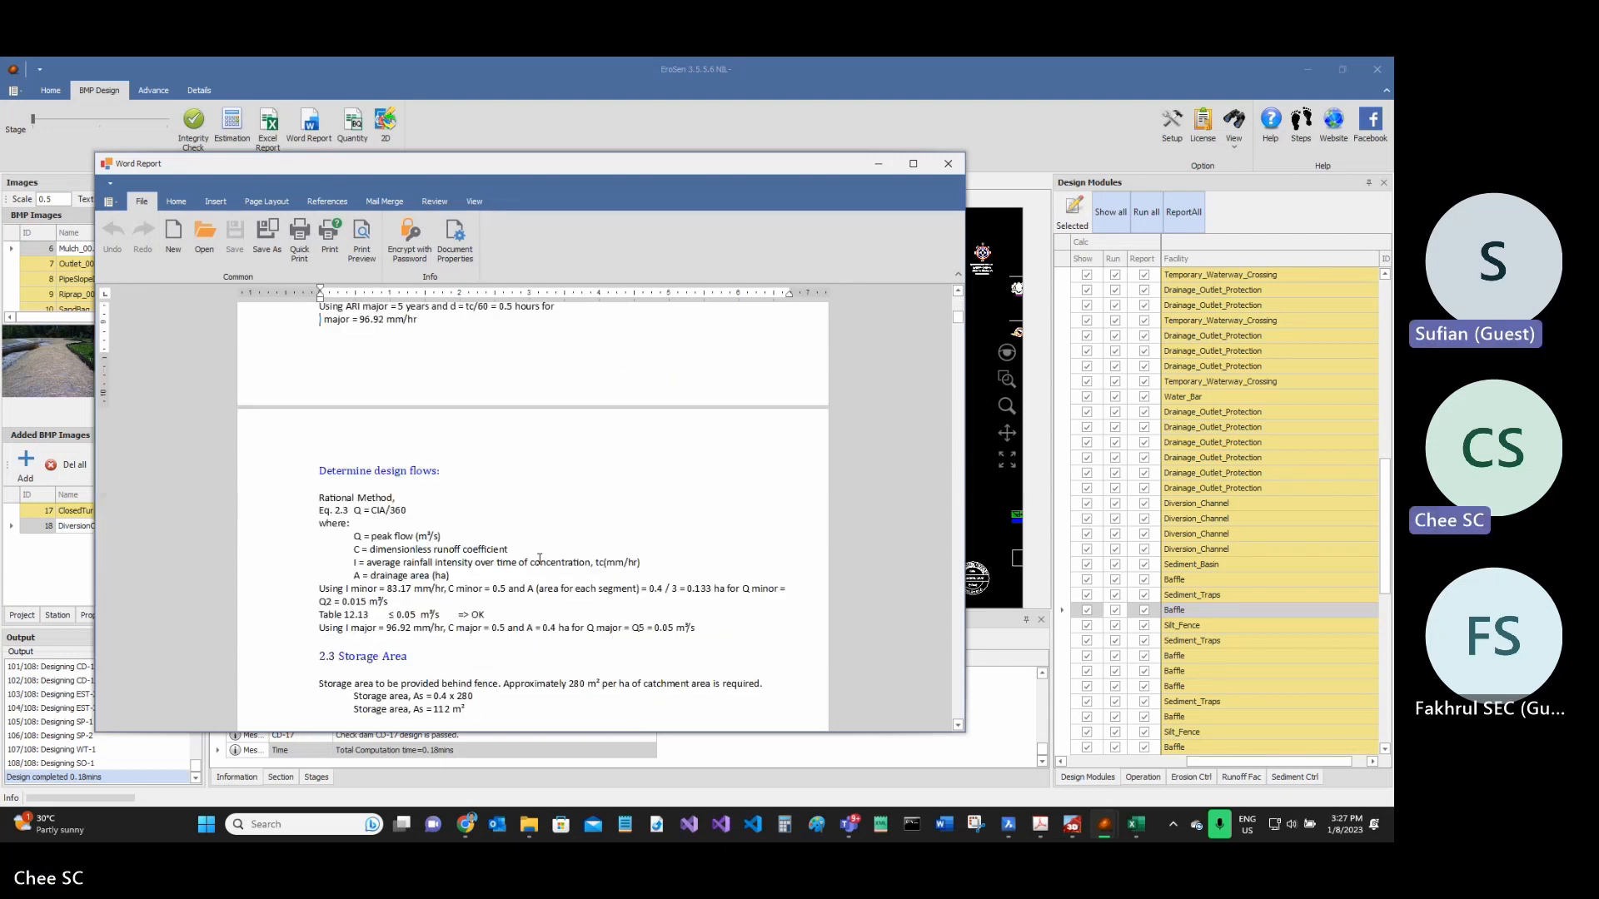
pyautogui.scroll(-20, 540, 559)
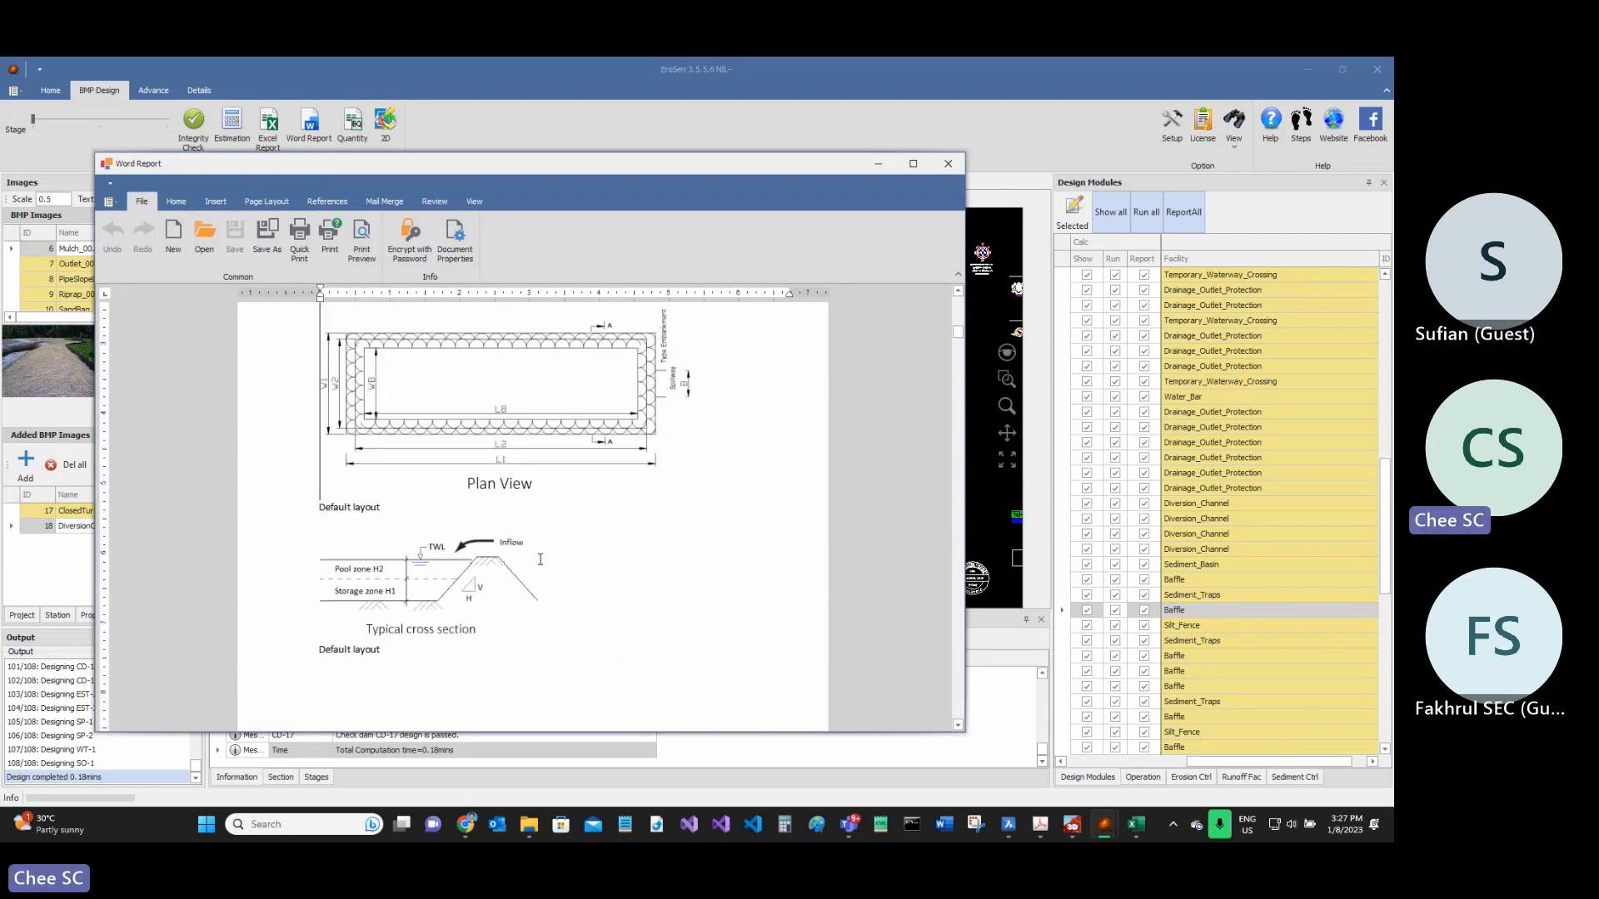
pyautogui.scroll(-20, 540, 559)
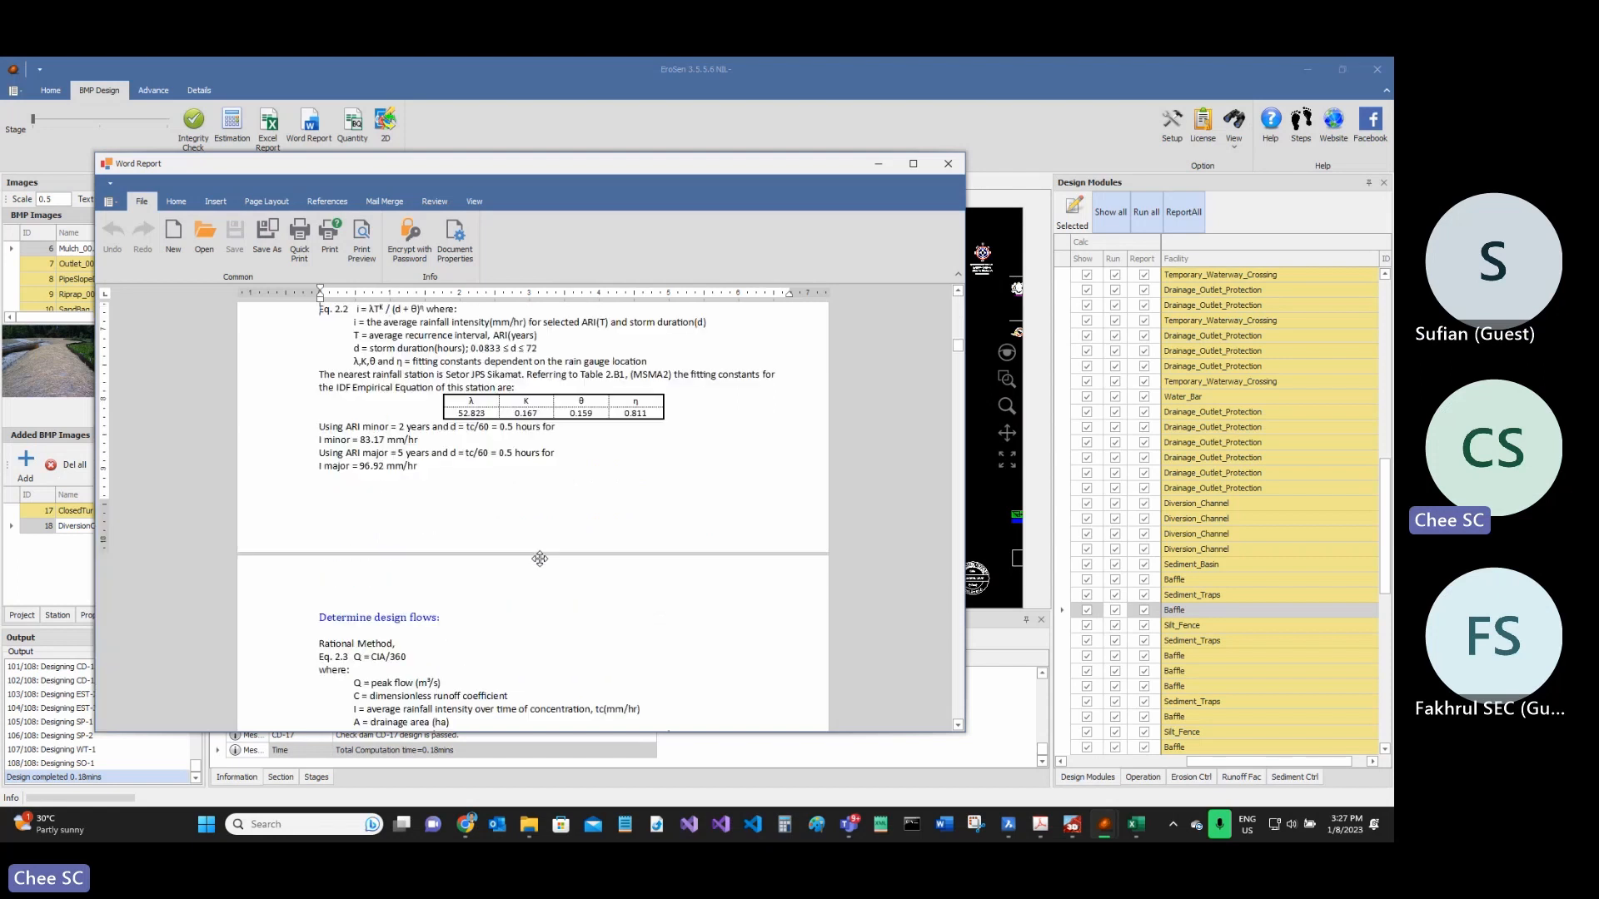
pyautogui.scroll(-10, 504, 381)
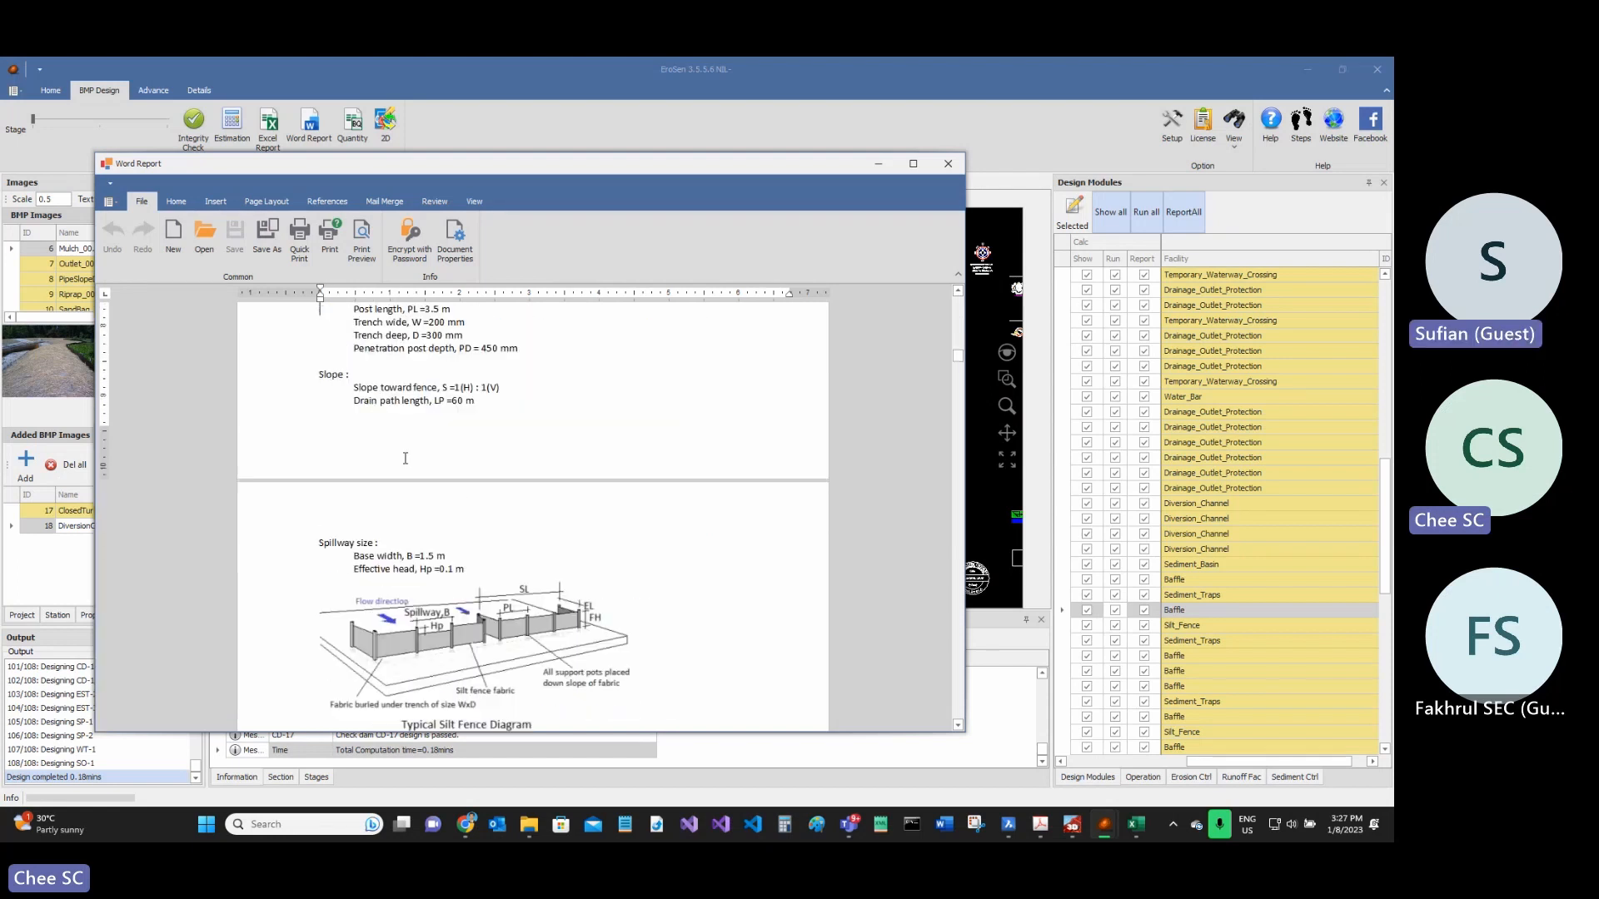
pyautogui.scroll(-13, 603, 514)
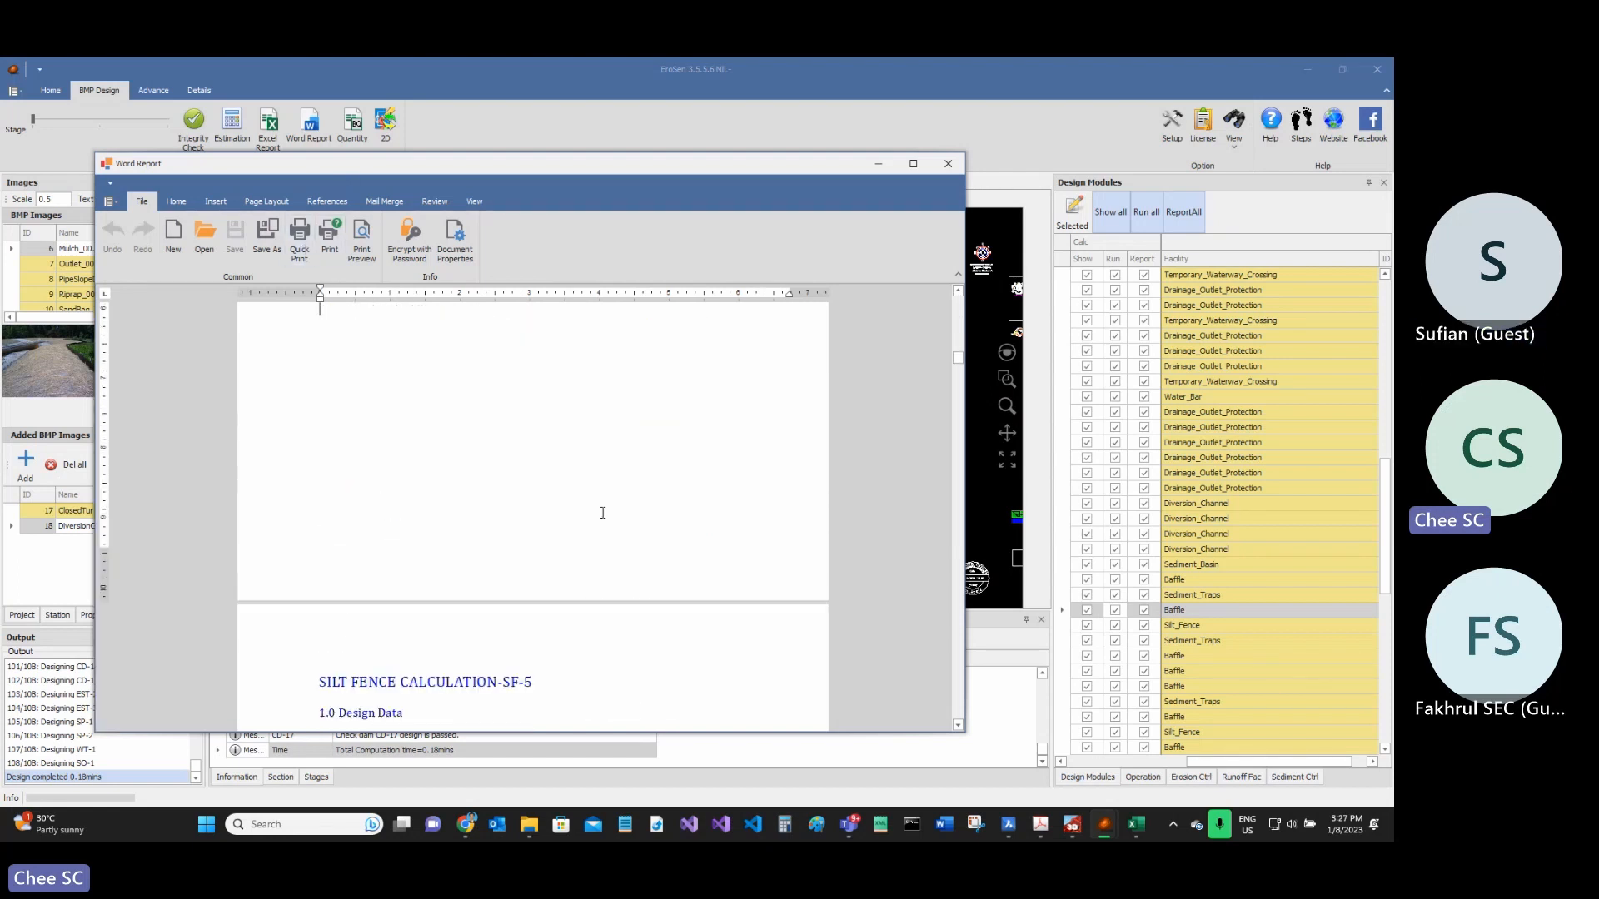
pyautogui.moveTo(956, 372); pyautogui.dragTo(936, 217)
# - Close the phase 0 report, review the phase 1 summary design and List of BMPs, and close that report too
pyautogui.click(947, 163)
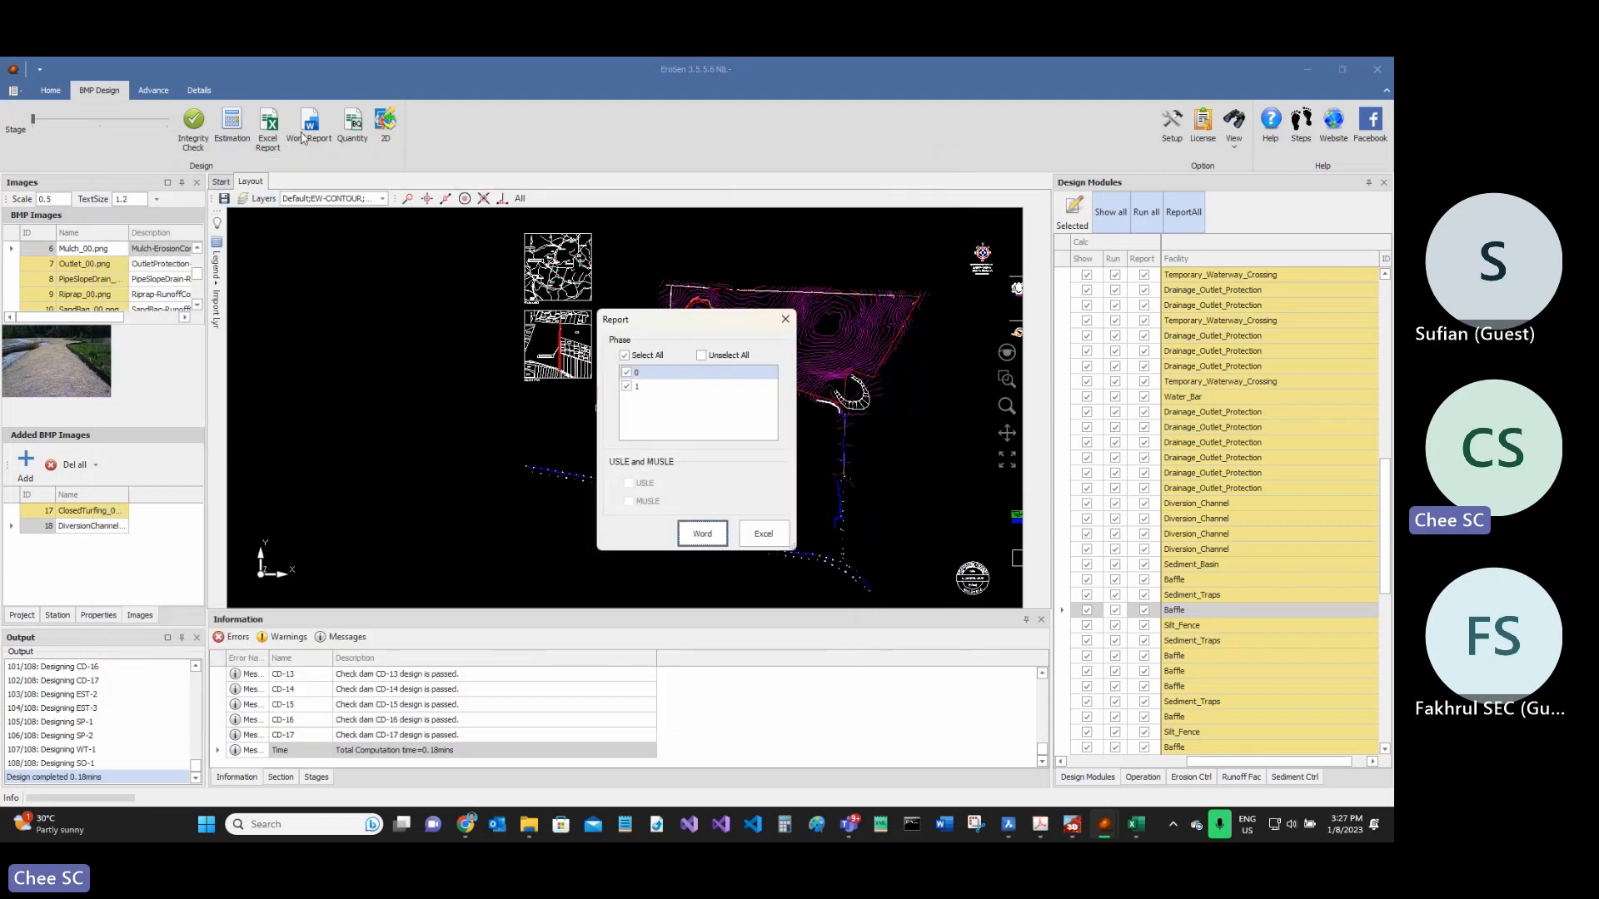
pyautogui.click(308, 127)
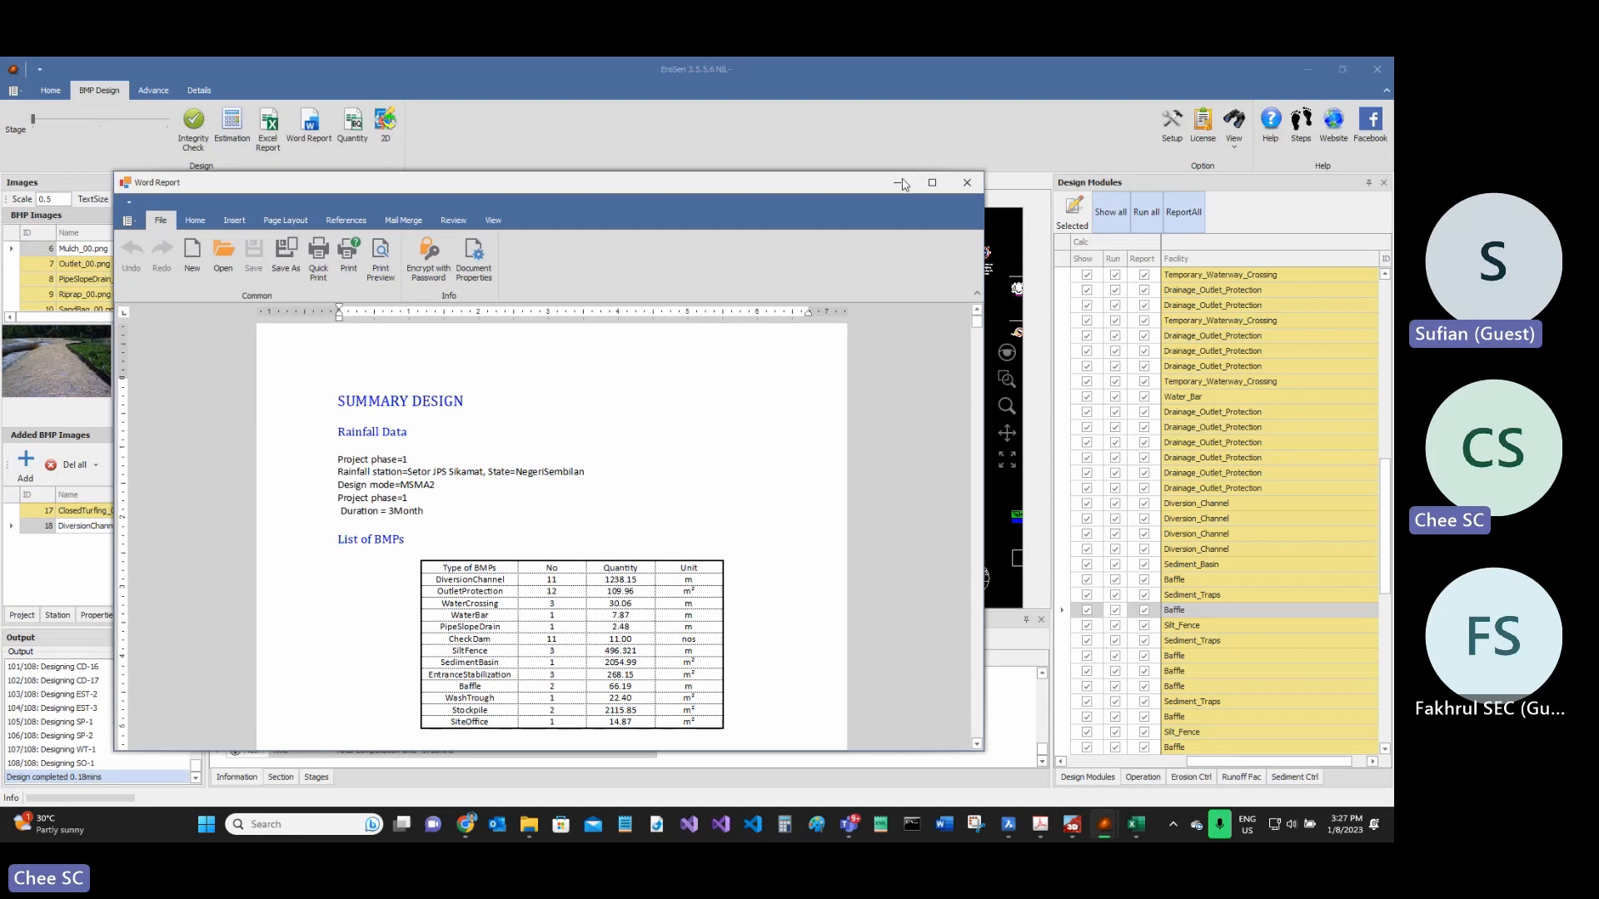
pyautogui.click(967, 182)
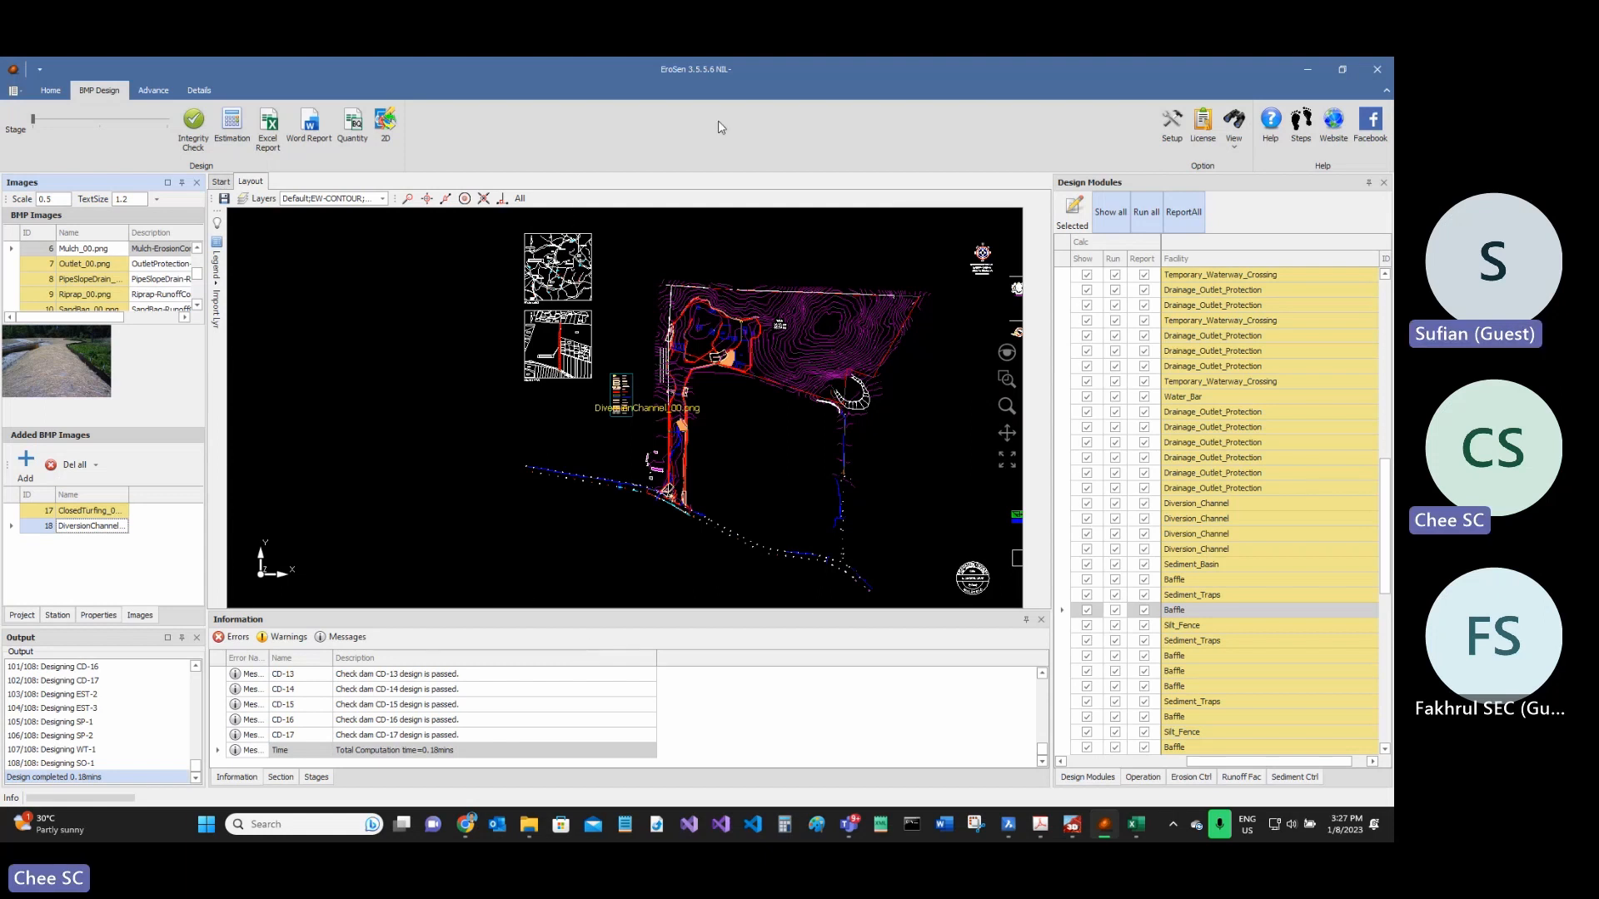
# - Switch to File Explorer and open the ReportESCP document in Word
pyautogui.click(529, 824)
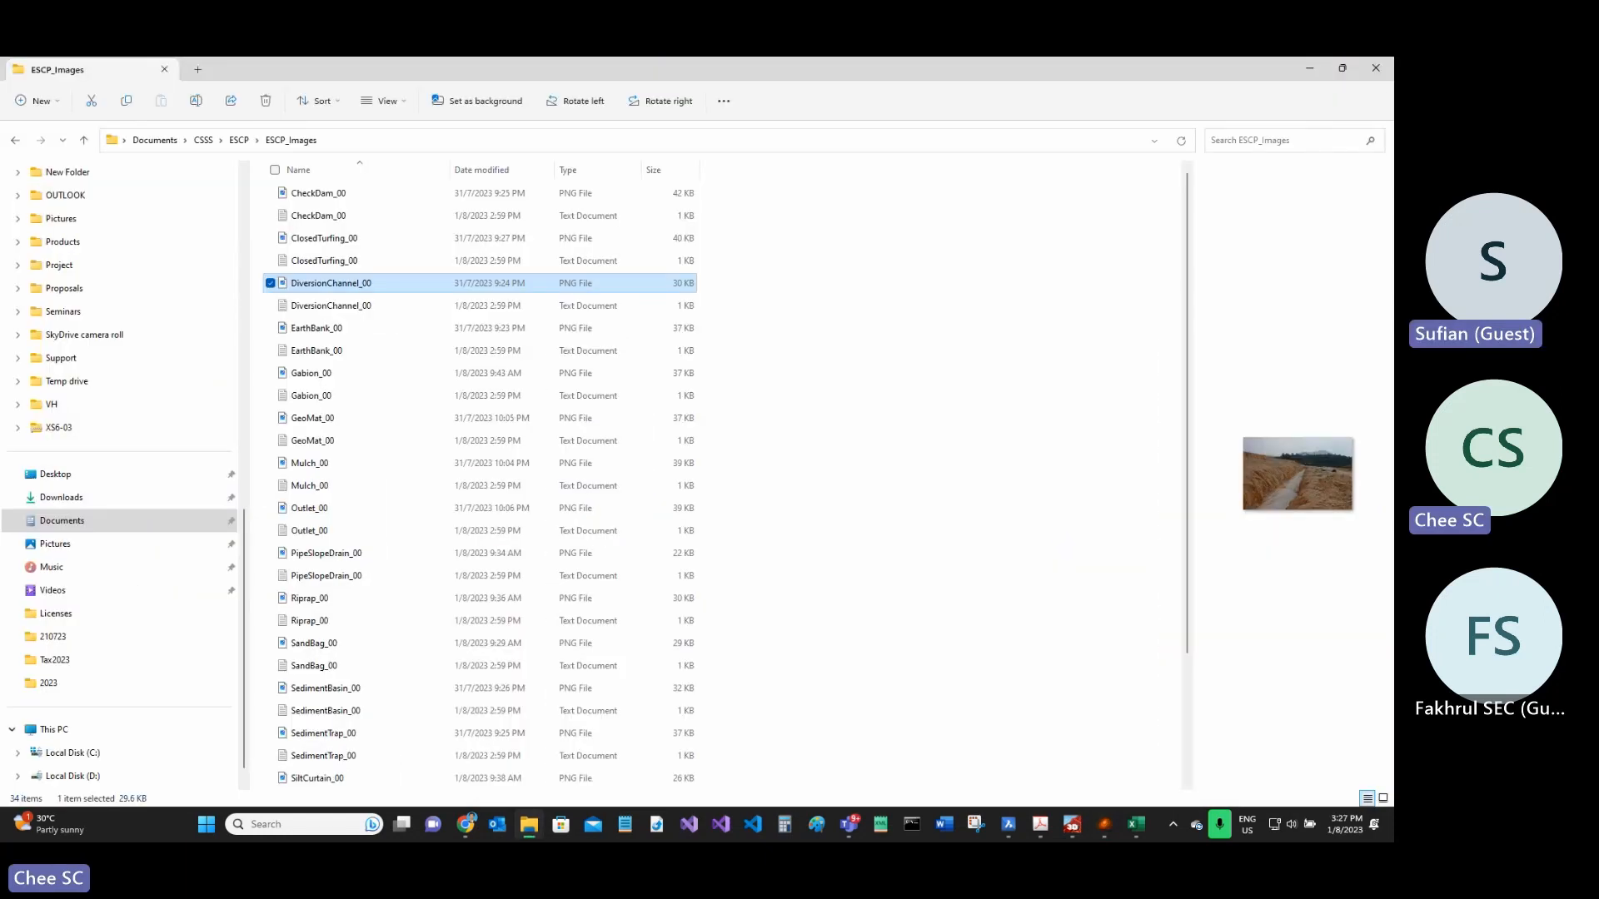
pyautogui.moveTo(727, 73); pyautogui.dragTo(1393, 75)
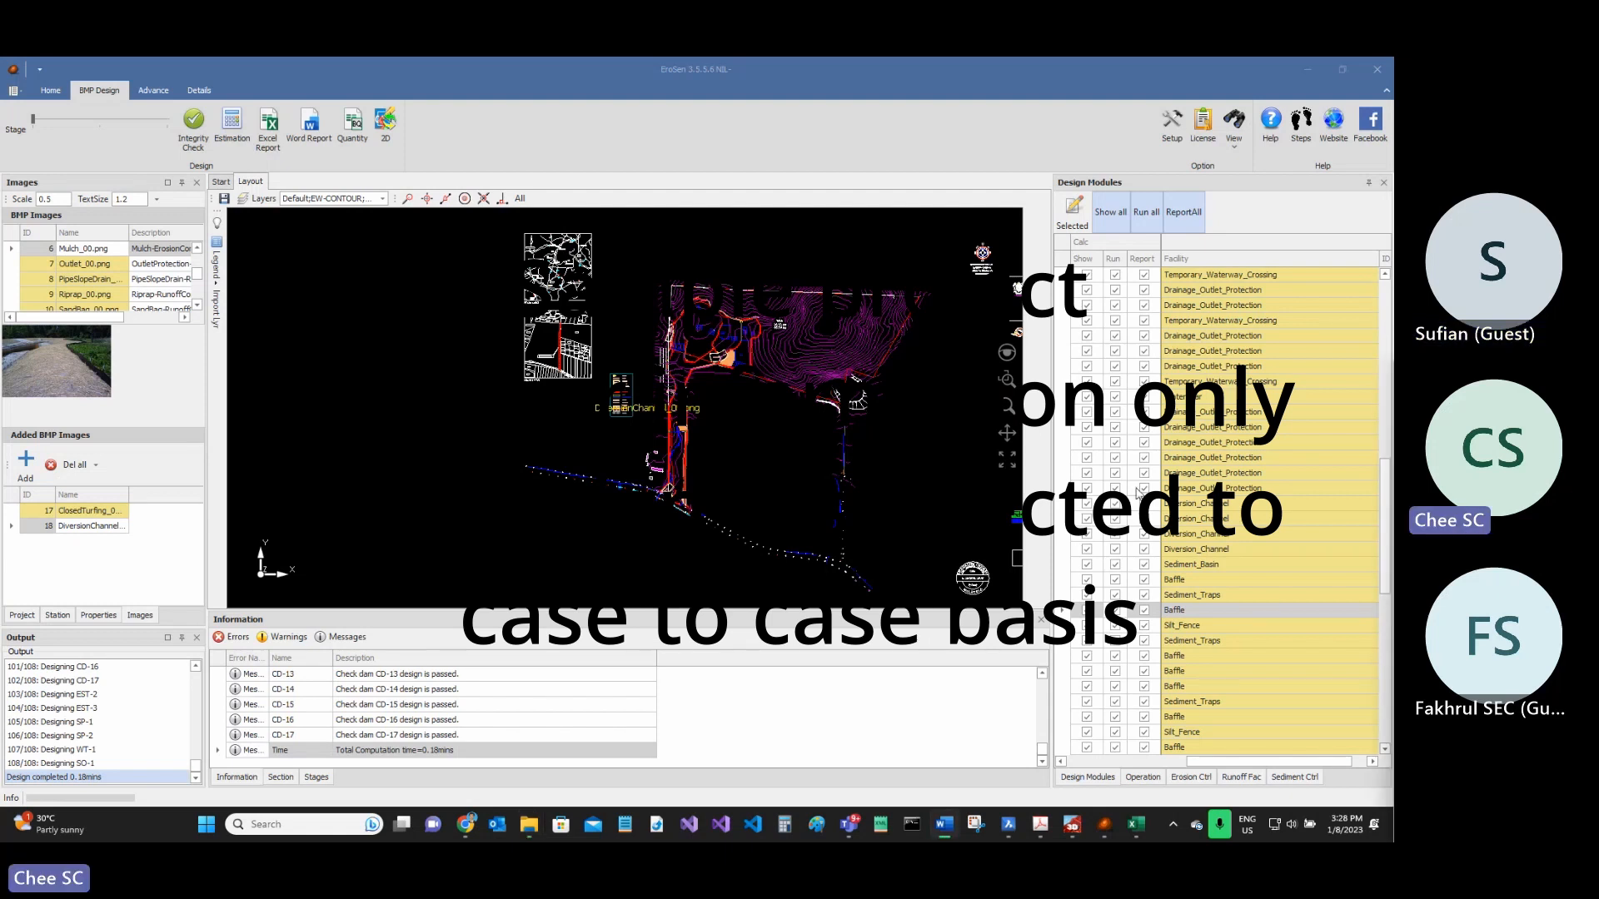
pyautogui.moveTo(1393, 250); pyautogui.dragTo(679, 60)
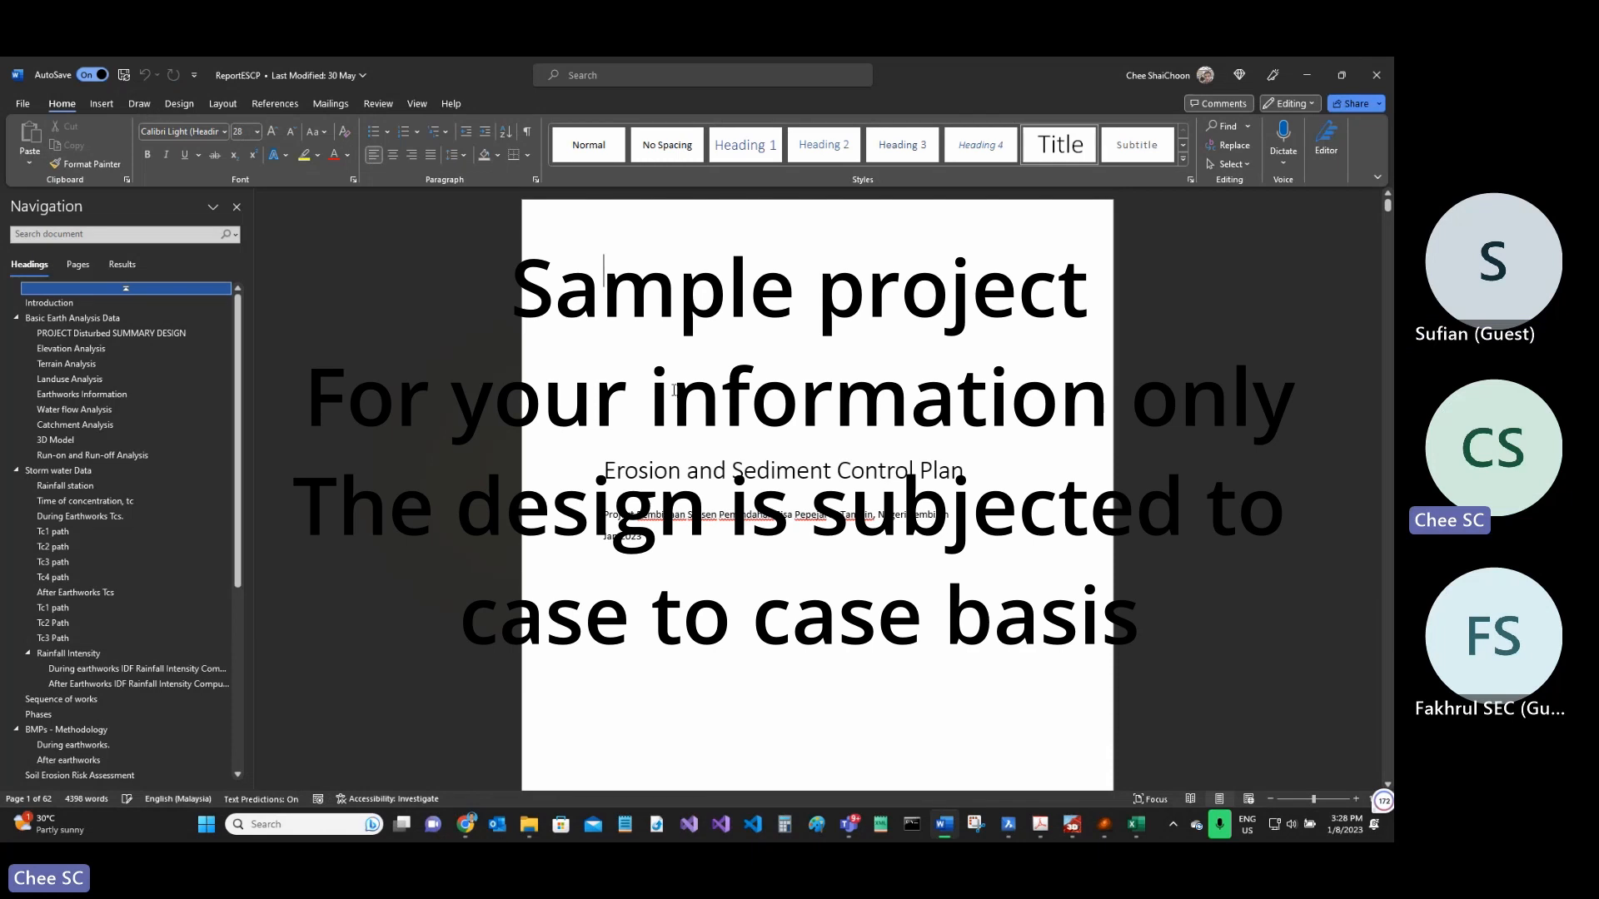
# - Skim the ReportESCP cover and Contents pages, and set the page movement to Side to Side
pyautogui.scroll(-5, 583, 408)
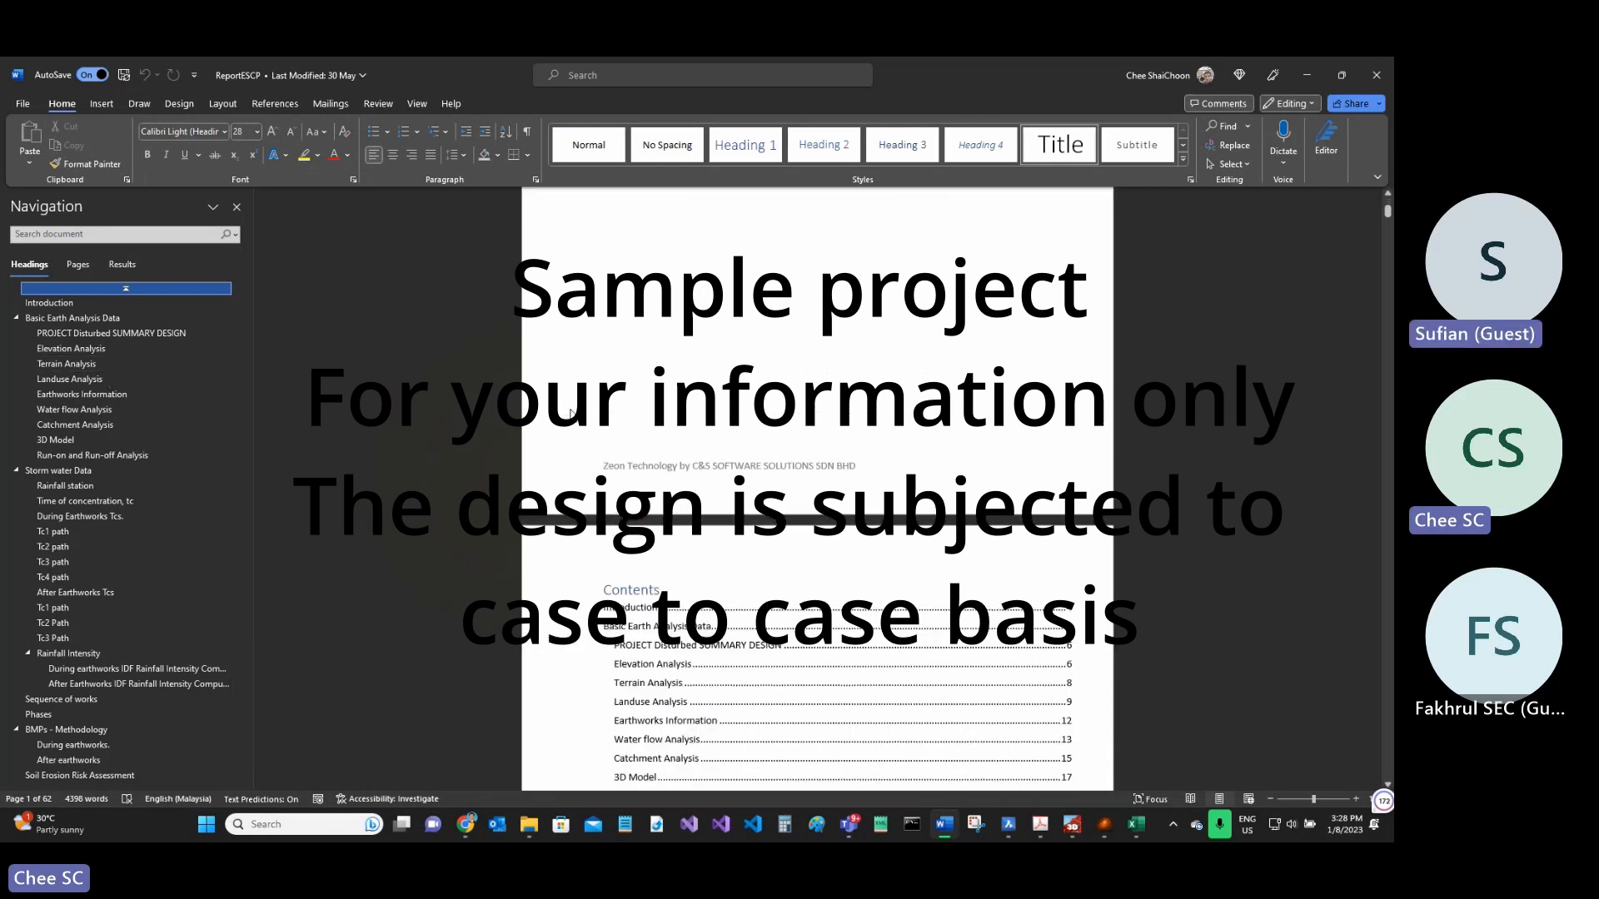
pyautogui.scroll(-3, 569, 413)
pyautogui.click(413, 106)
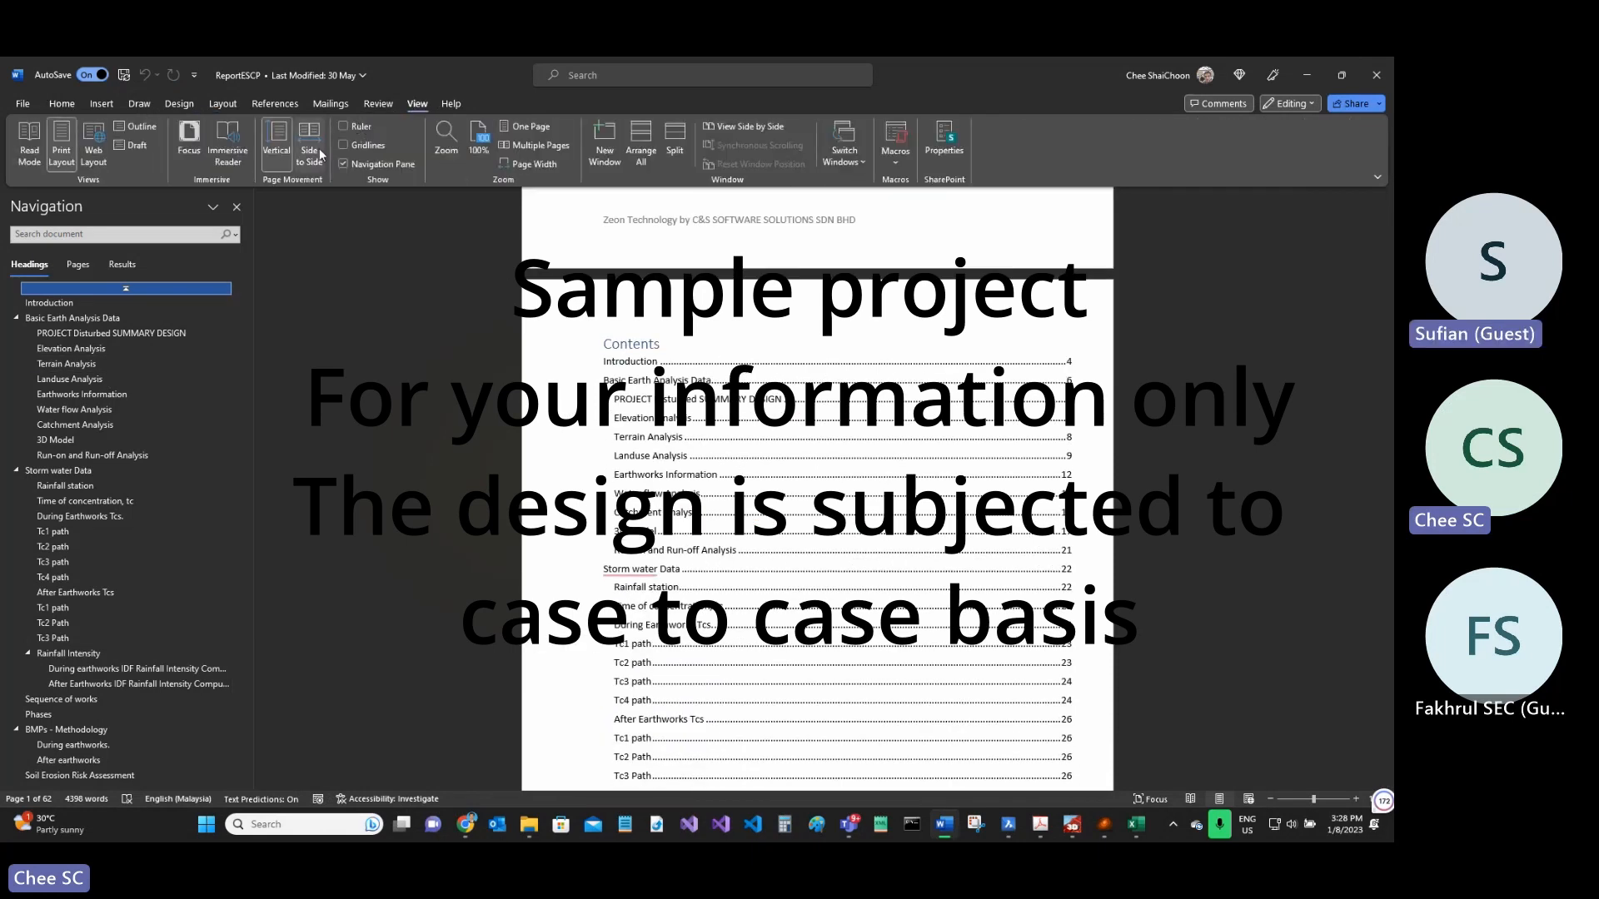
pyautogui.click(322, 143)
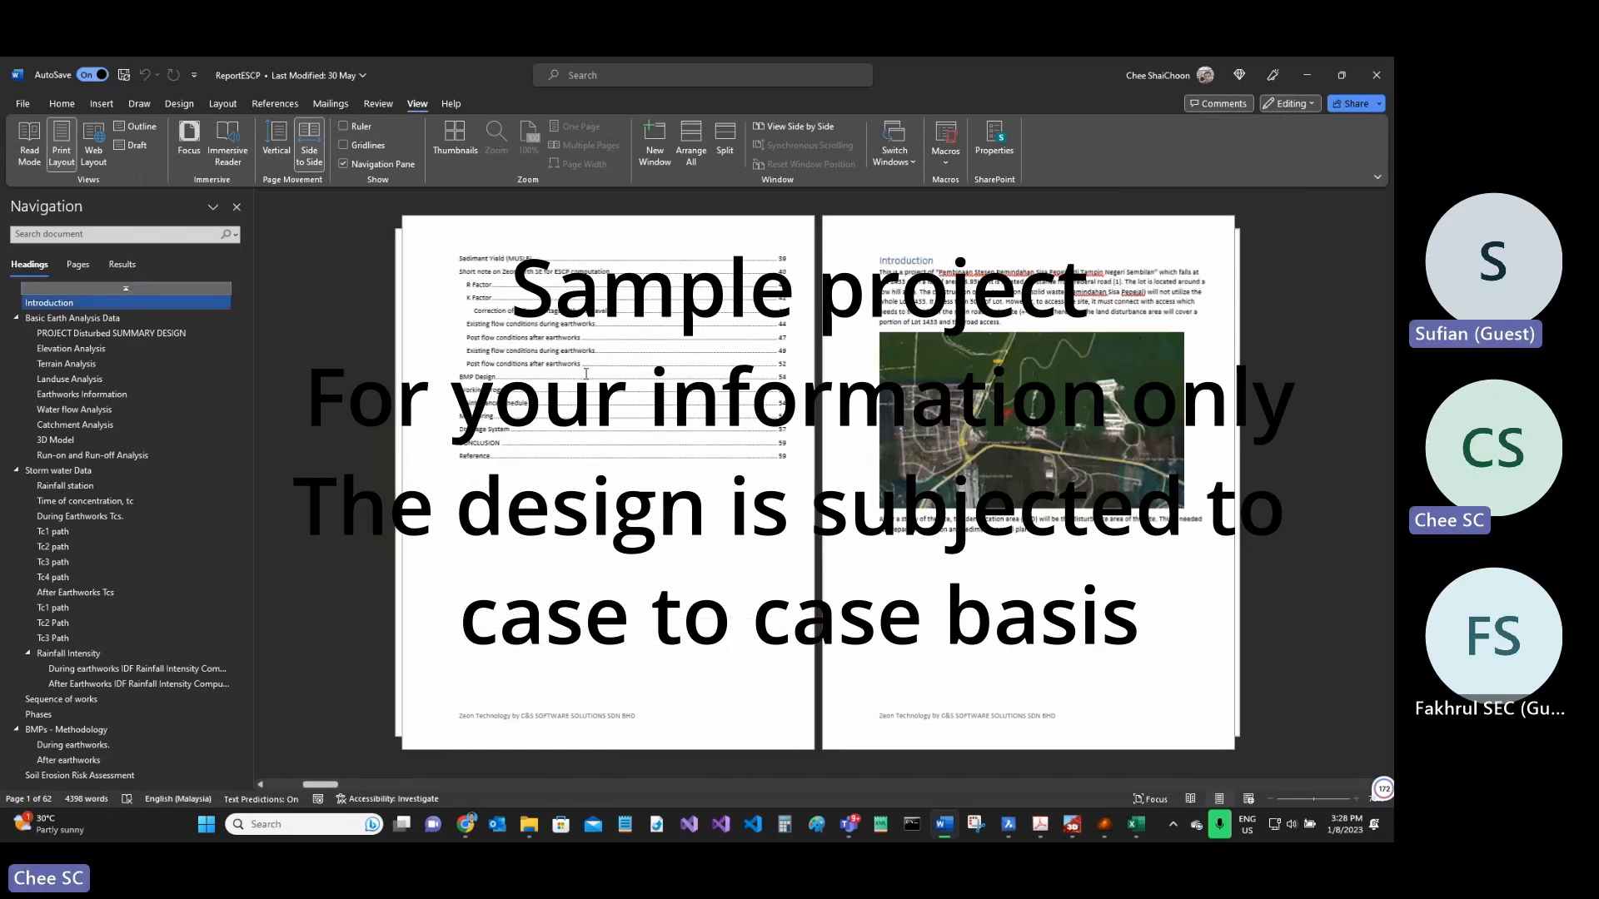
# - Read the ReportESCP Introduction and the disturbed area, elevation, terrain and landuse analysis pages
pyautogui.scroll(-1, 700, 358)
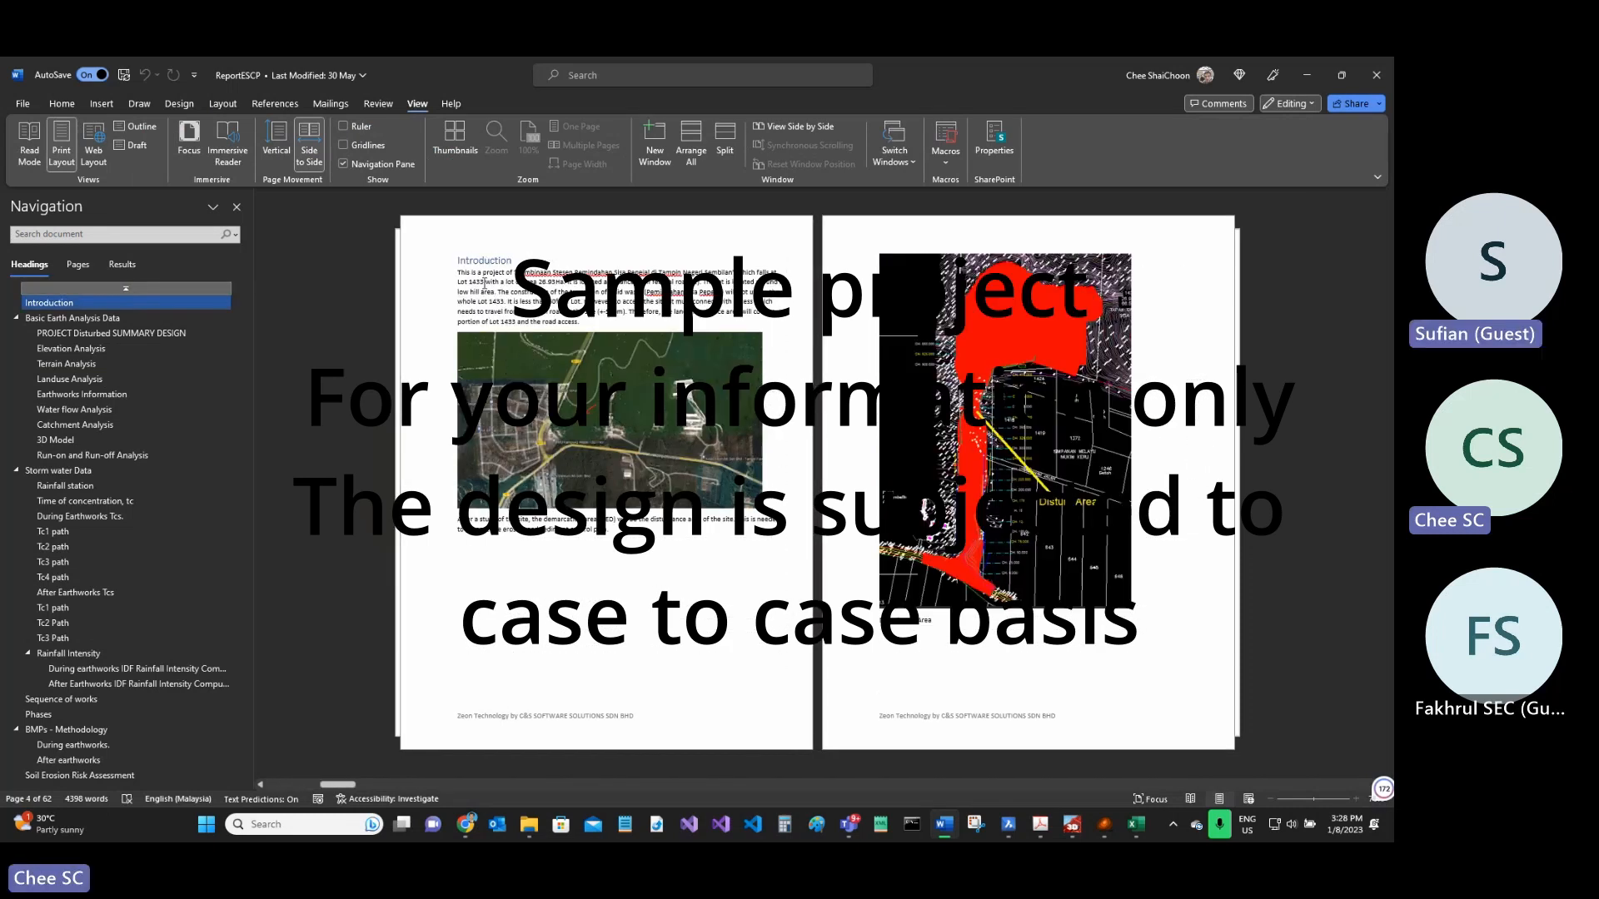
pyautogui.scroll(-1, 561, 348)
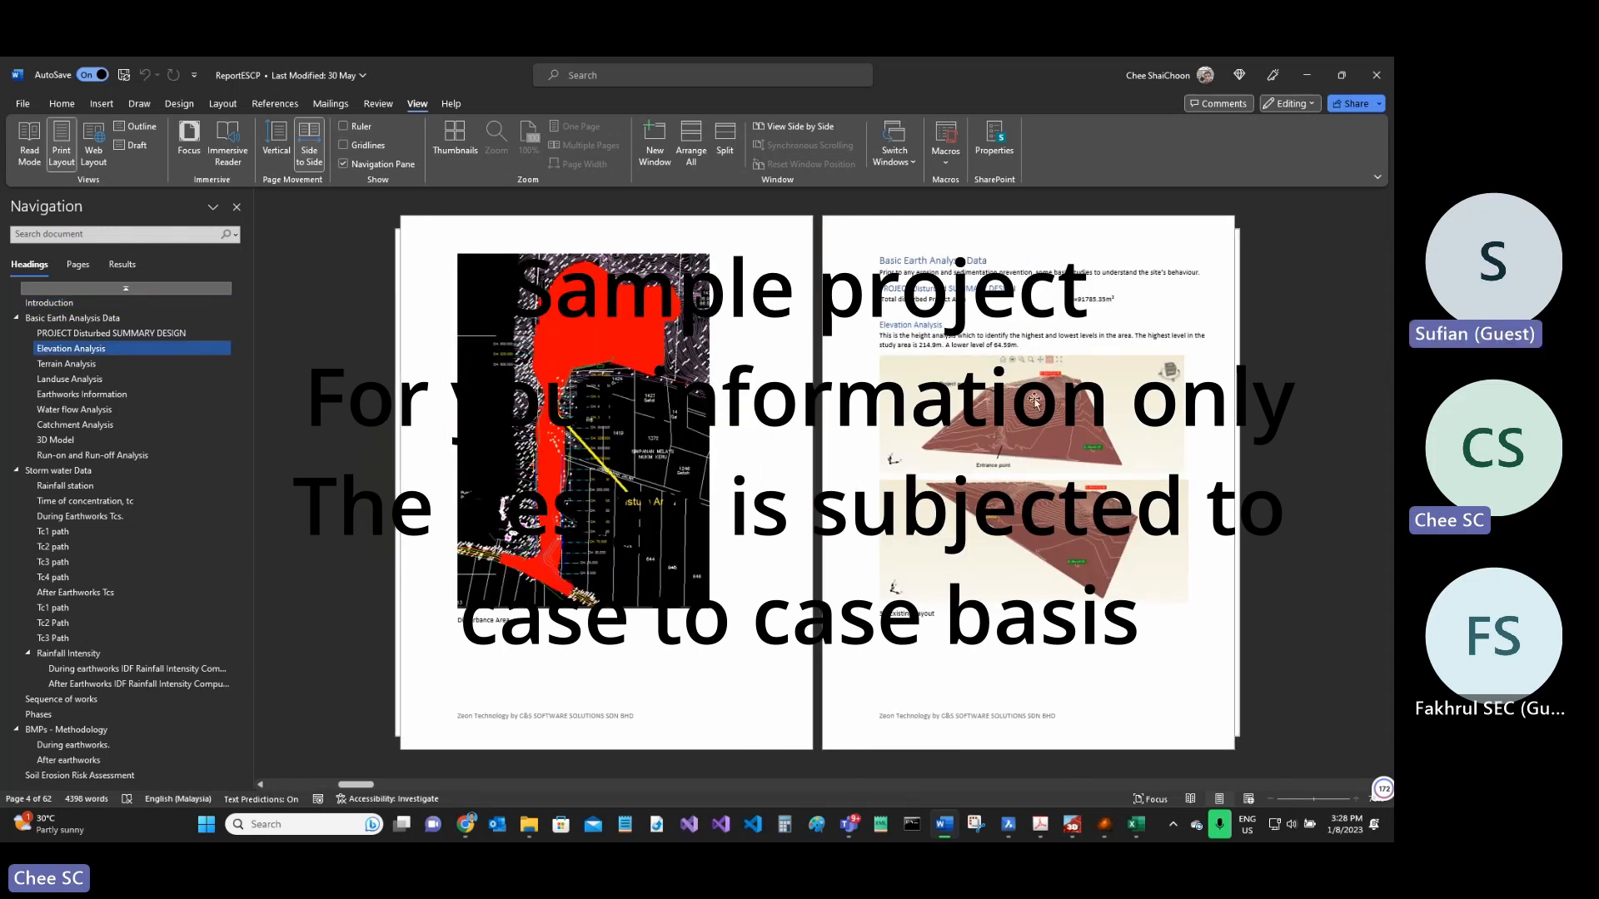
pyautogui.scroll(-1, 1011, 415)
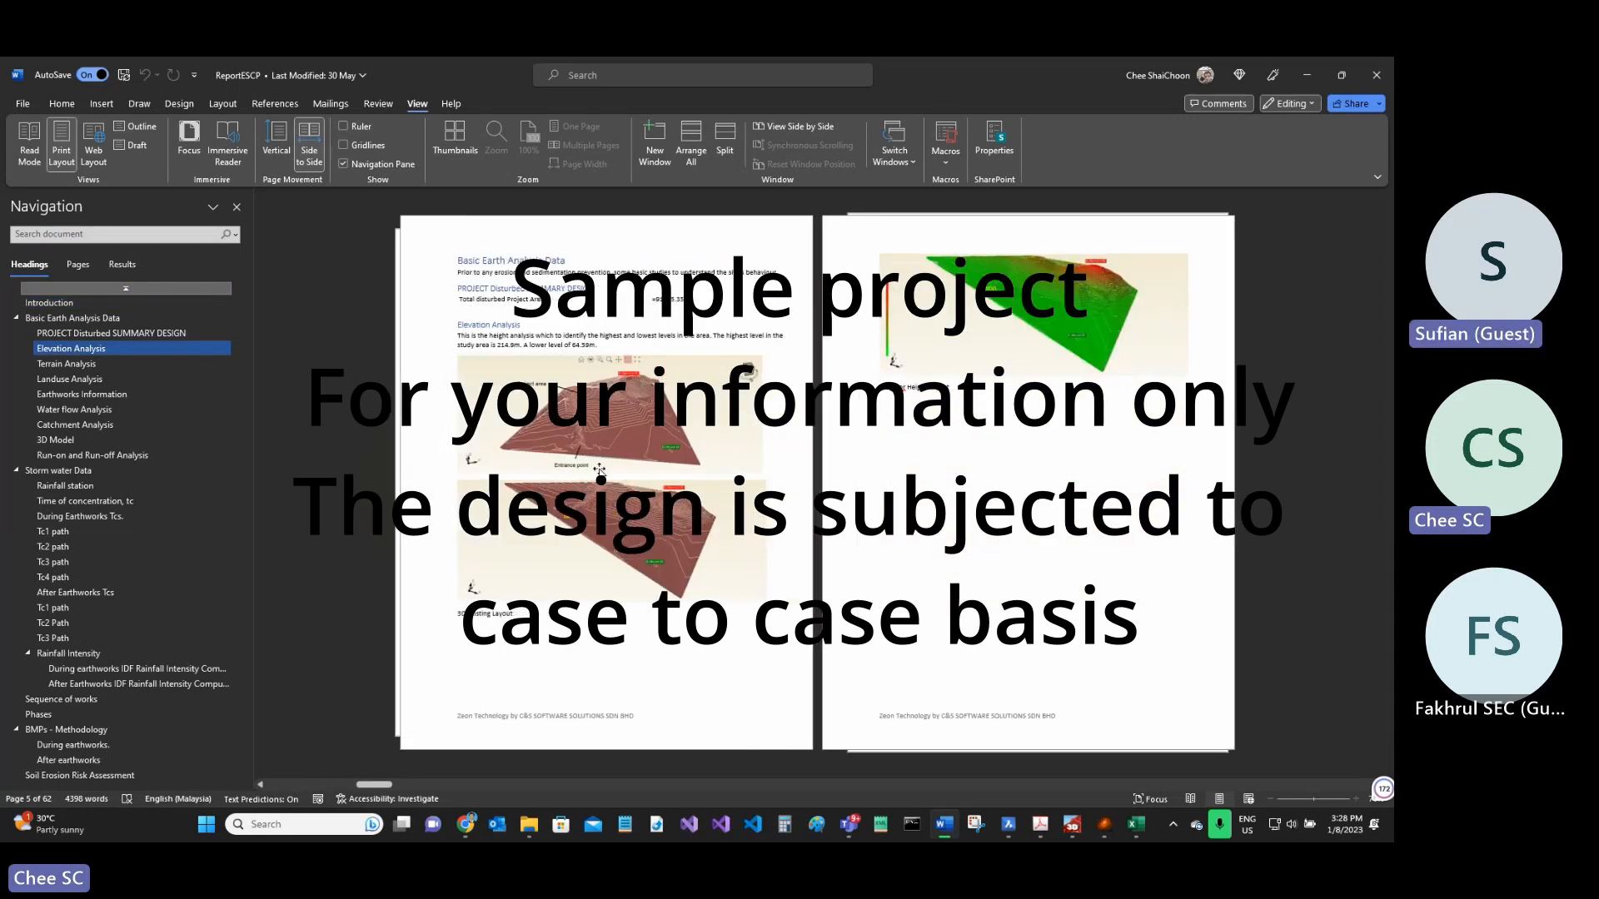
pyautogui.scroll(-1, 808, 425)
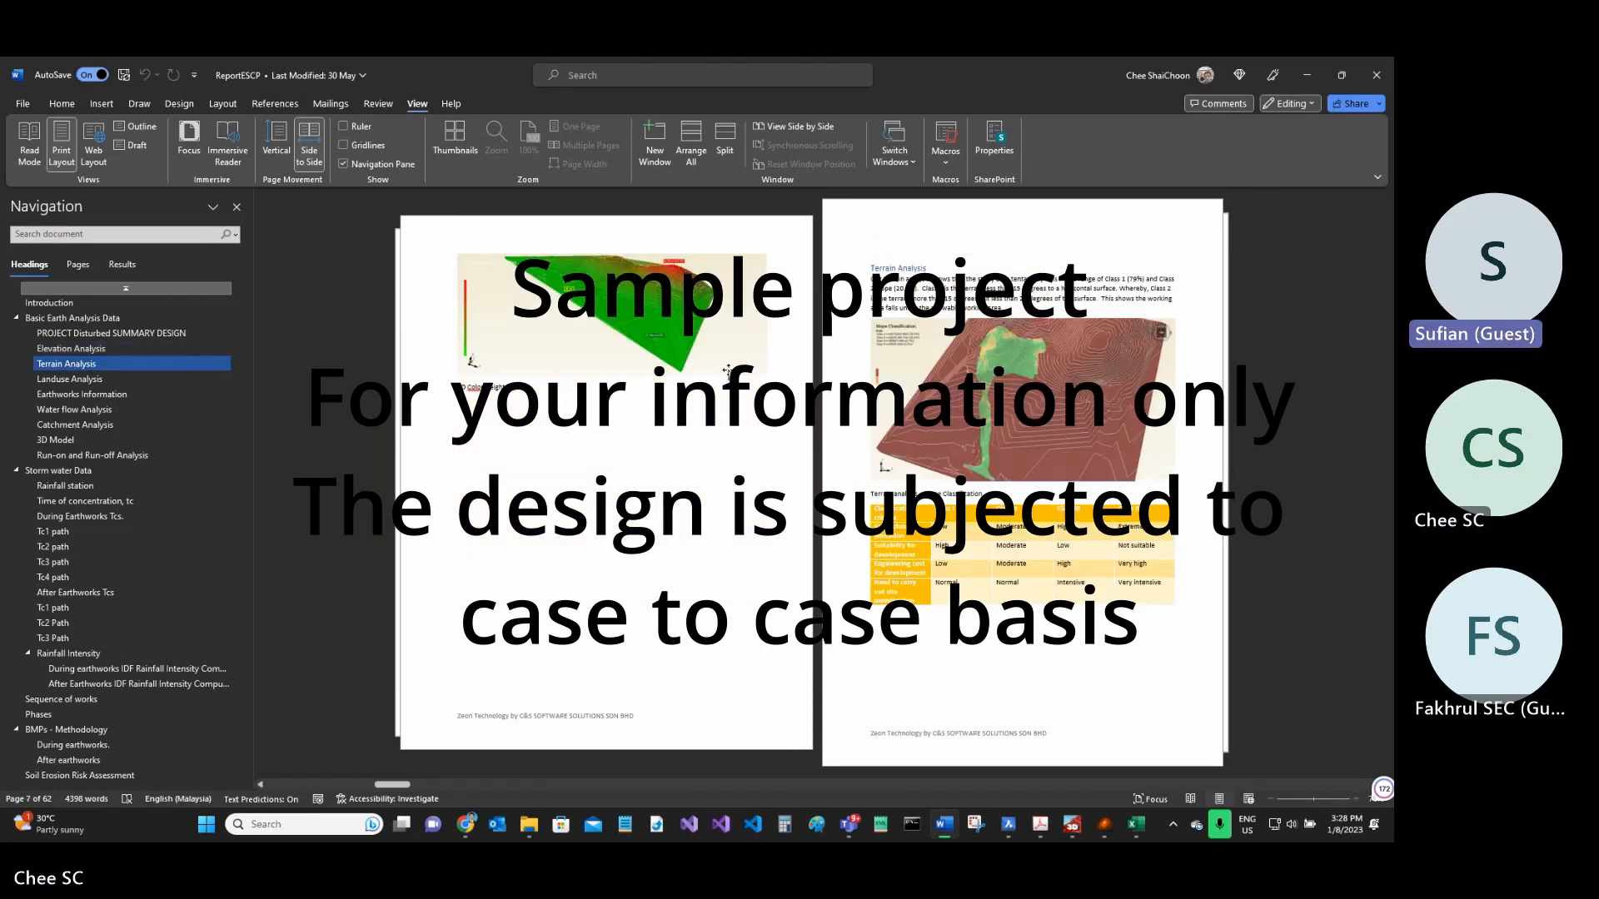
pyautogui.scroll(-1, 727, 370)
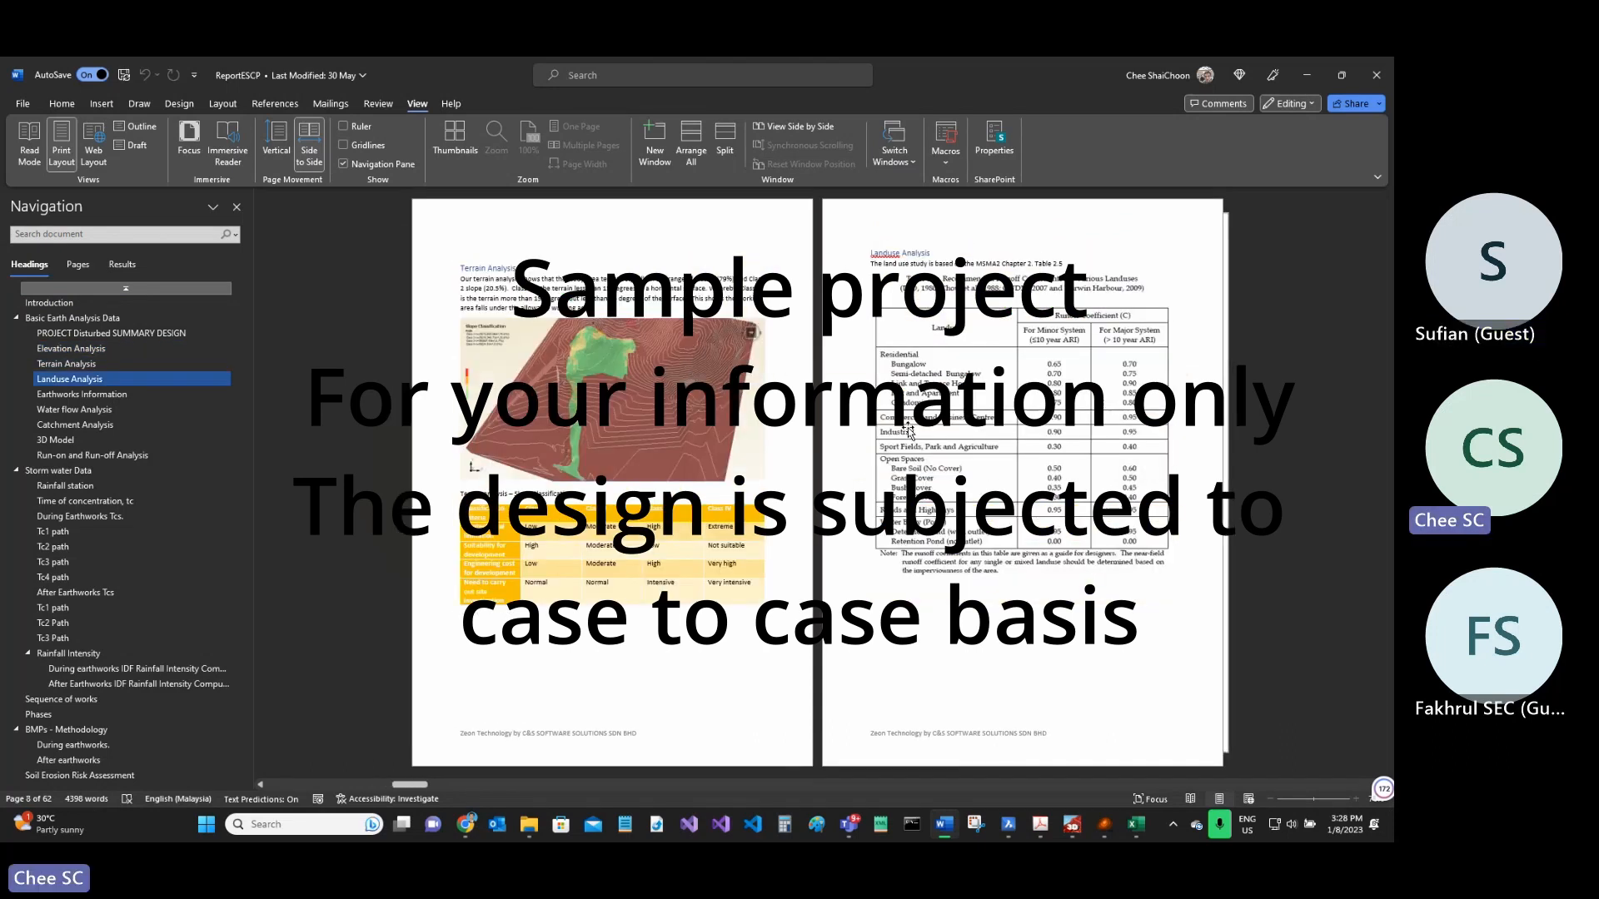
pyautogui.scroll(-1, 823, 374)
pyautogui.scroll(-1, 817, 408)
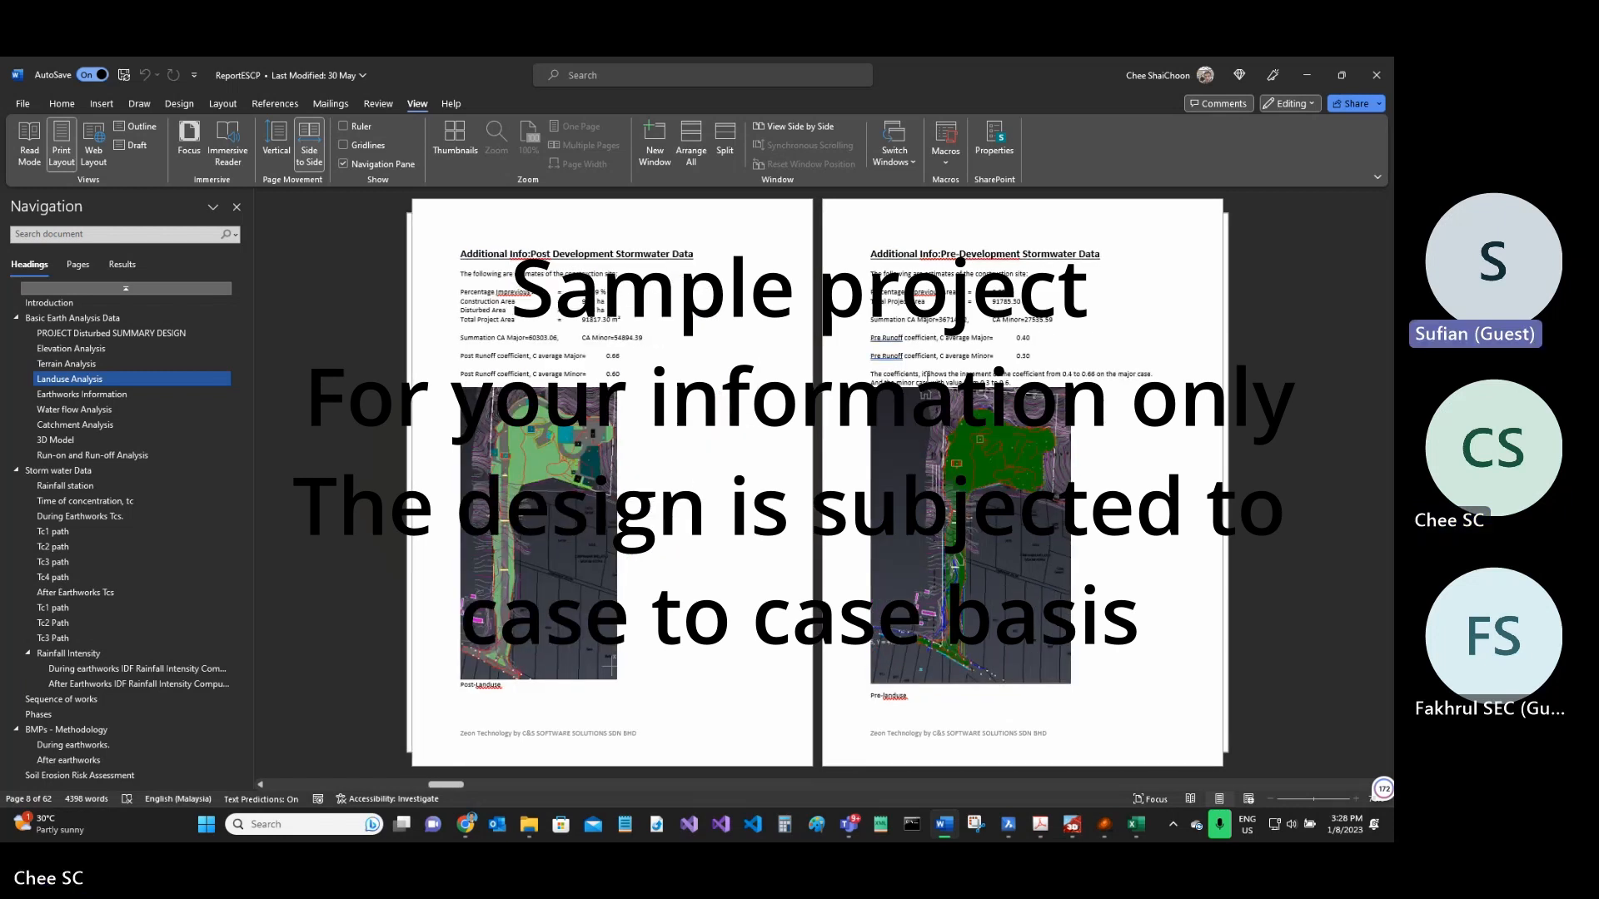
# - Examine the pre-development stormwater data, Earthworks Information, Water flow Analysis and Catchment Analysis pages with the sediment control points
pyautogui.scroll(-1, 866, 404)
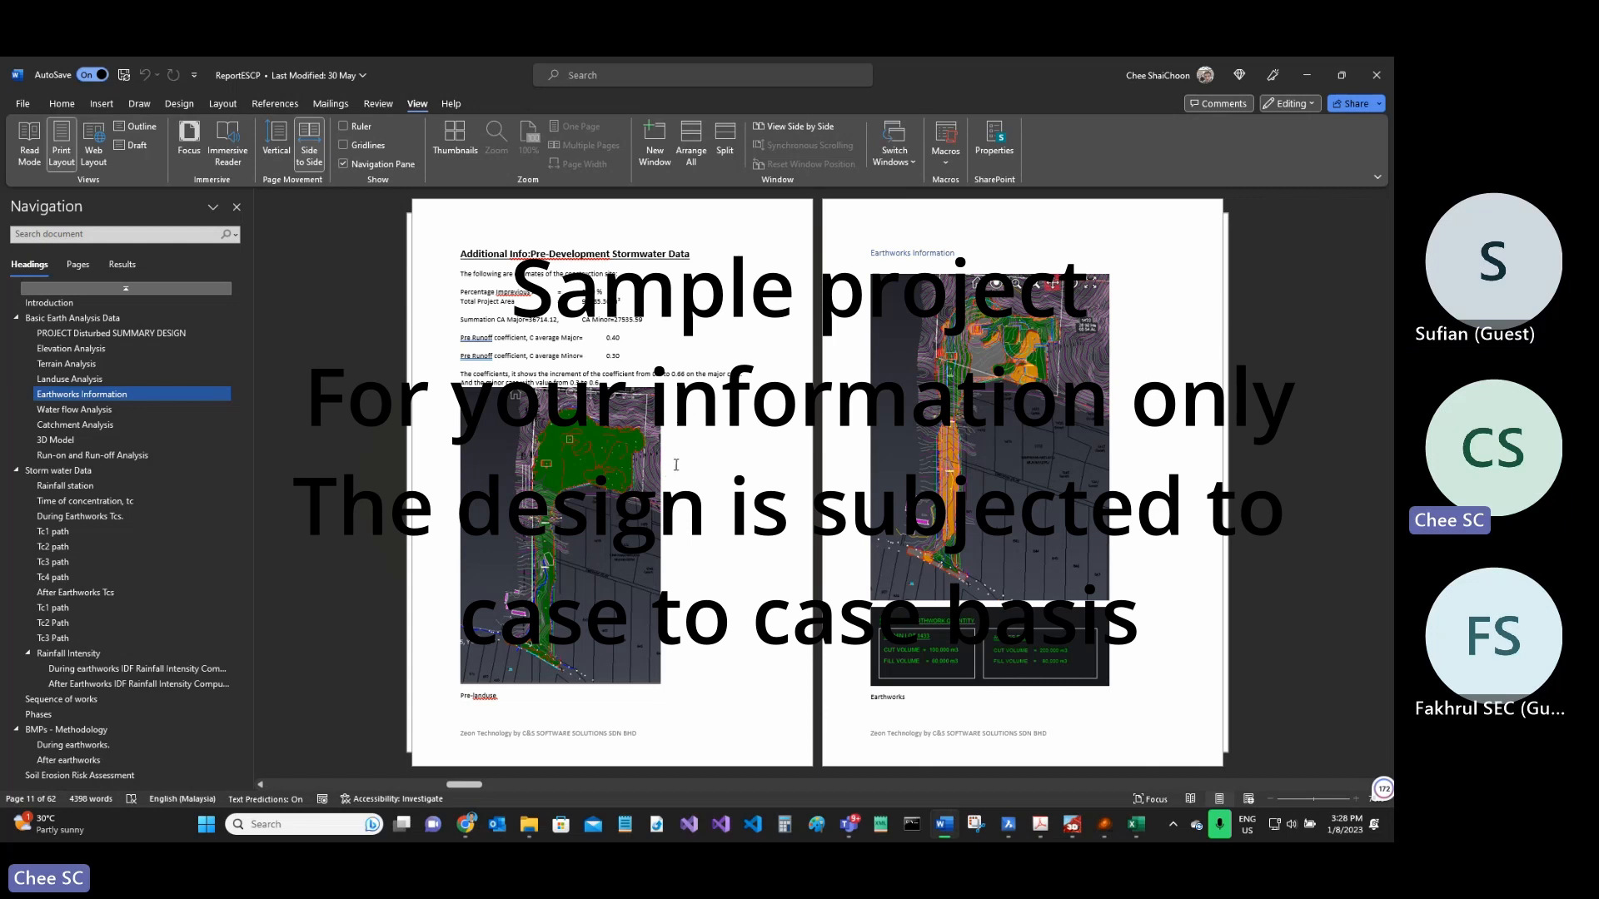
pyautogui.scroll(-1, 675, 464)
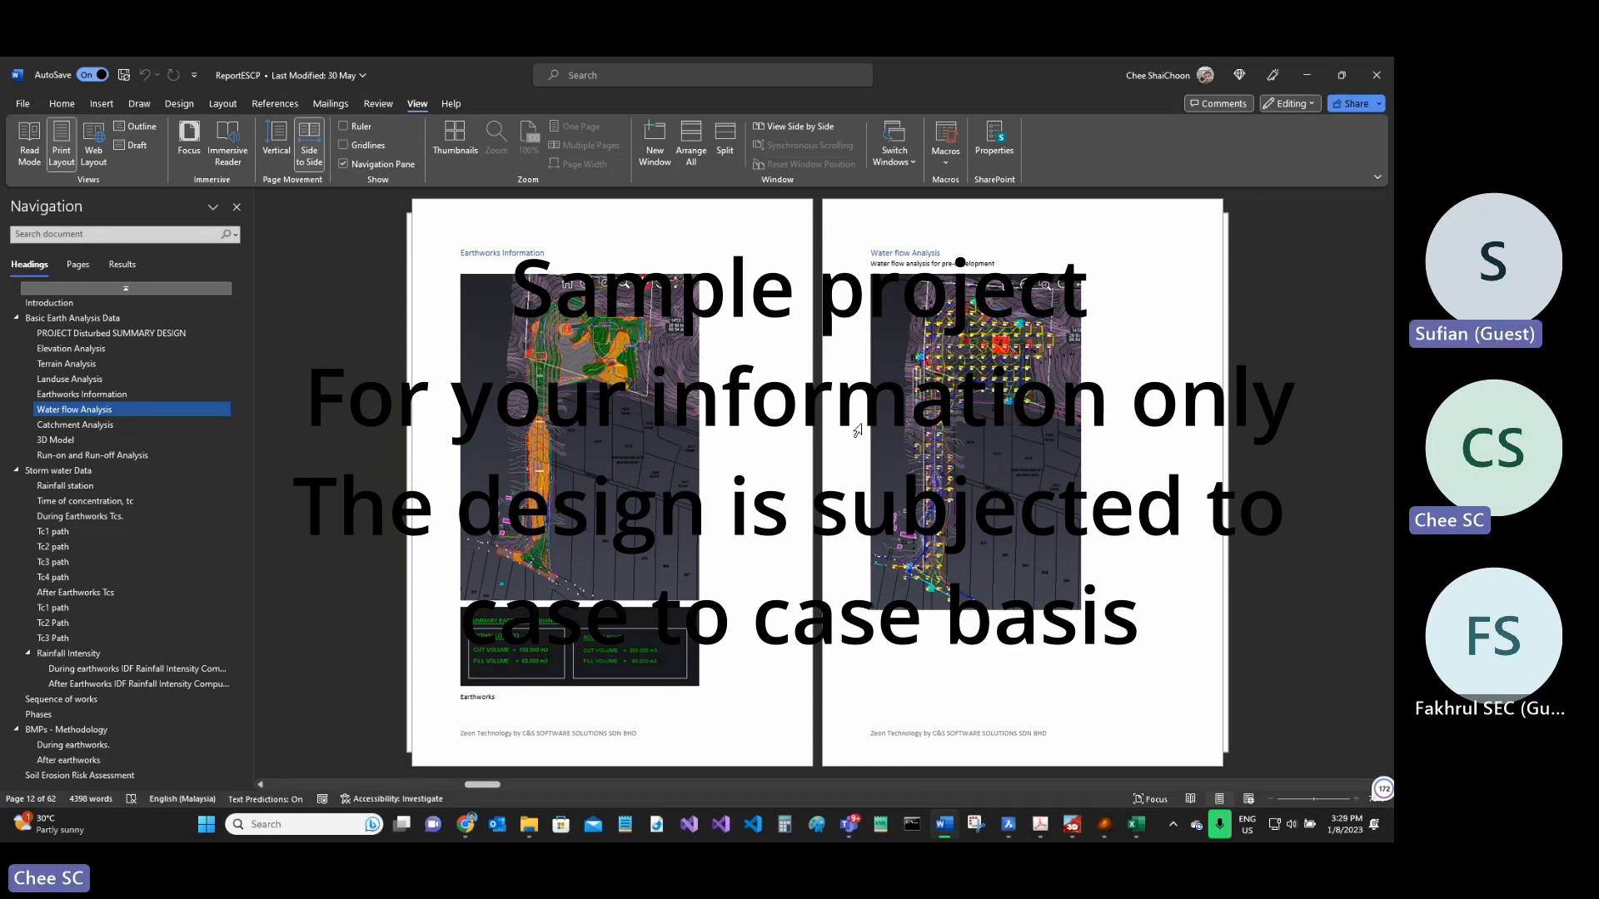
pyautogui.scroll(-1, 956, 381)
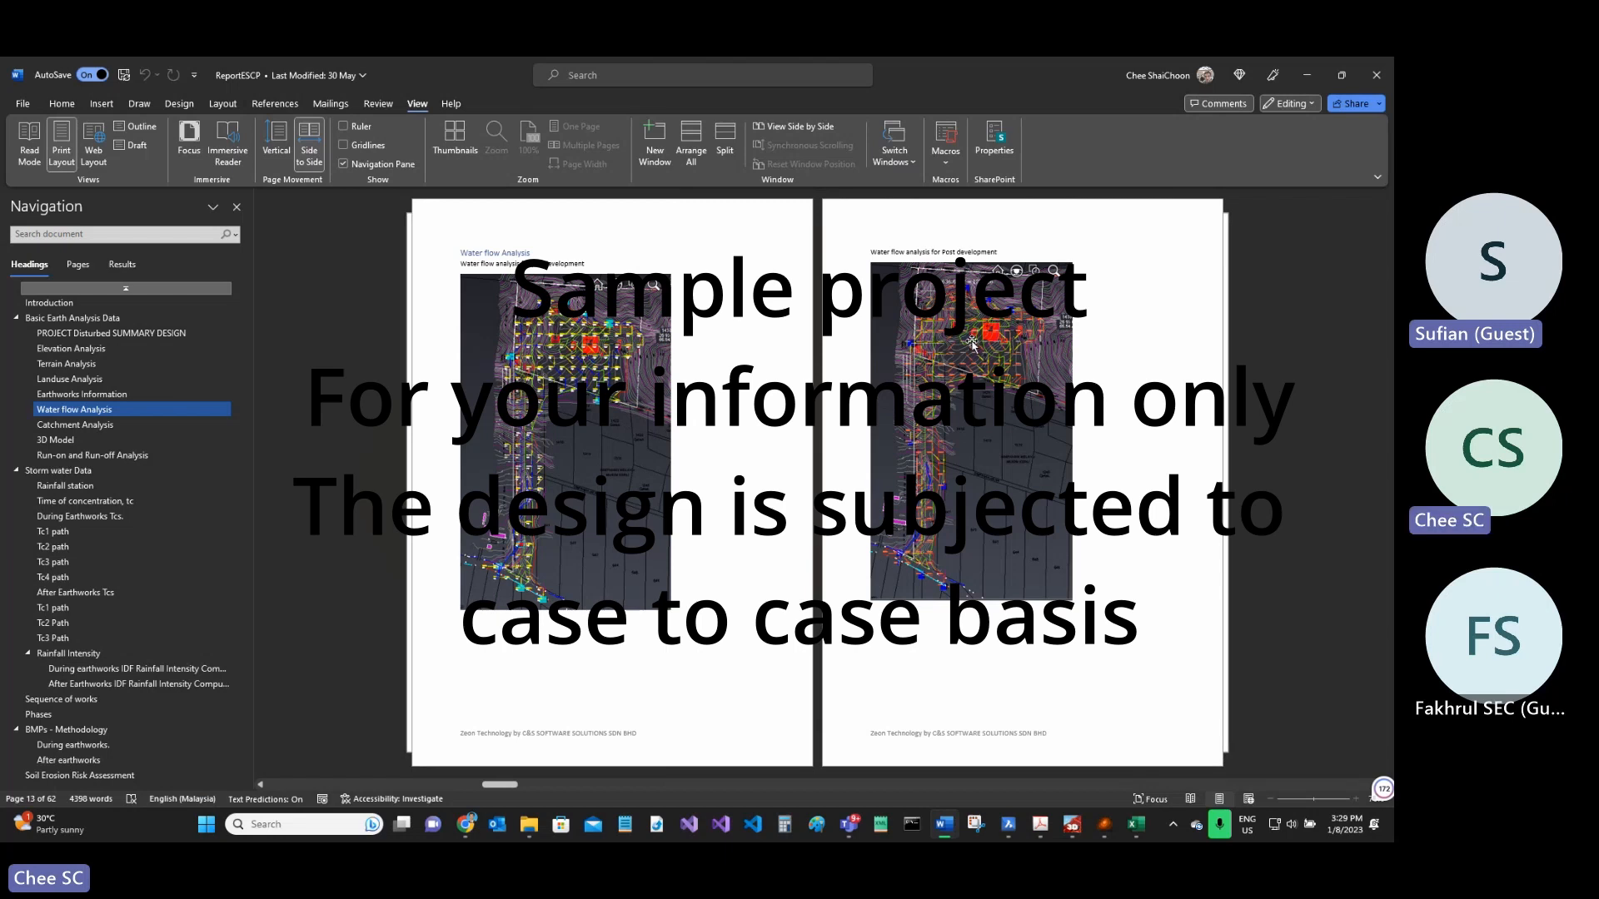
pyautogui.scroll(-1, 912, 410)
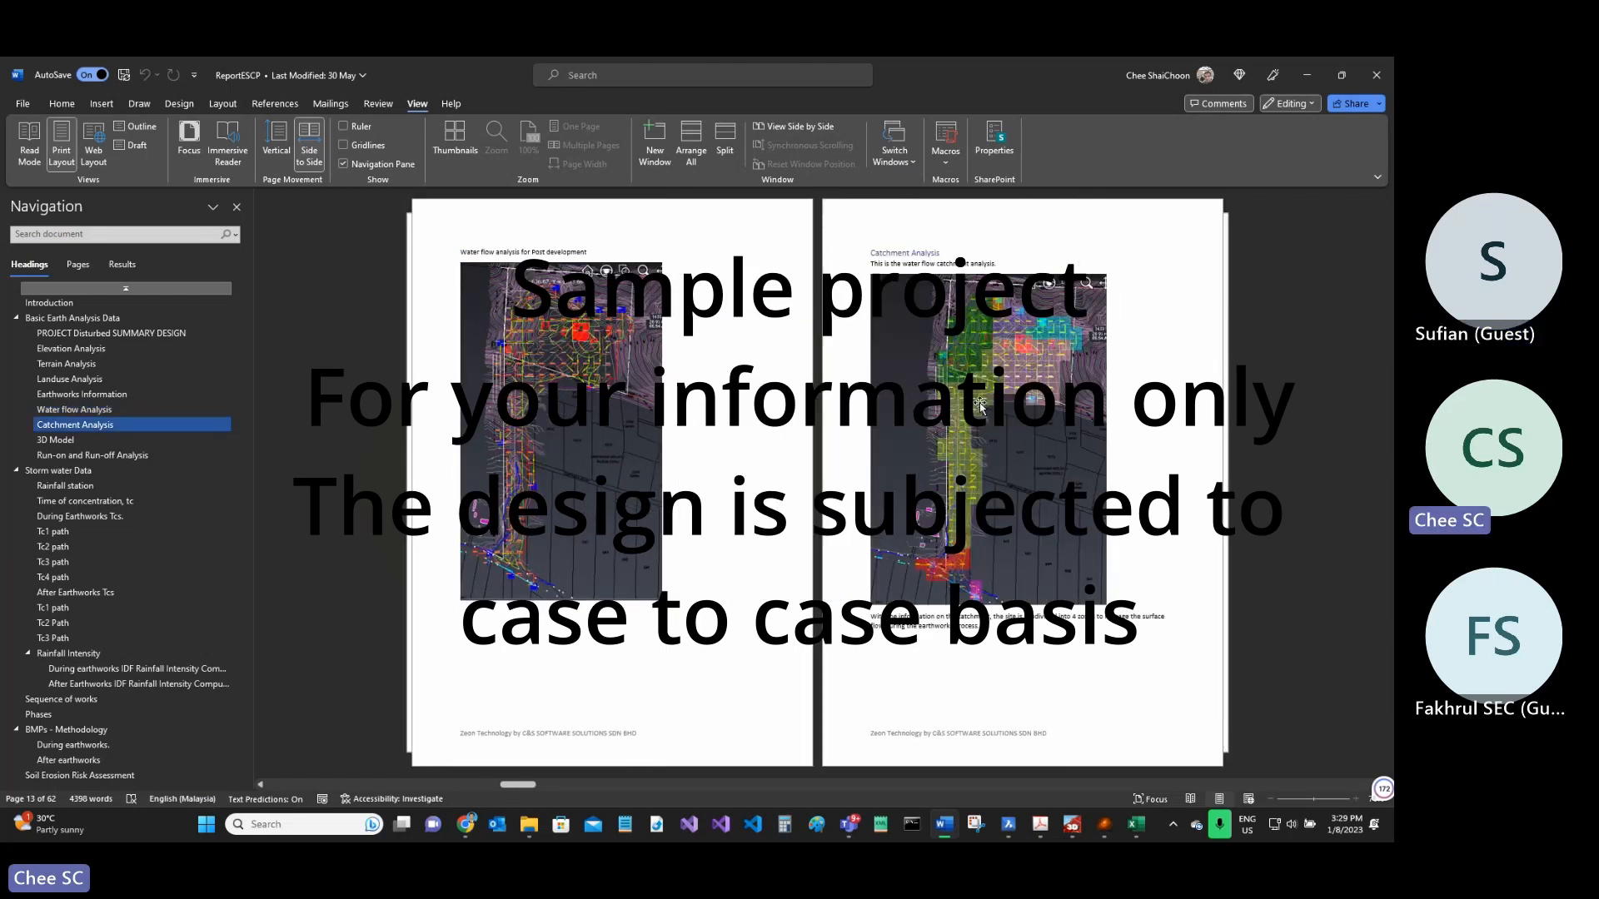
pyautogui.scroll(-1, 998, 359)
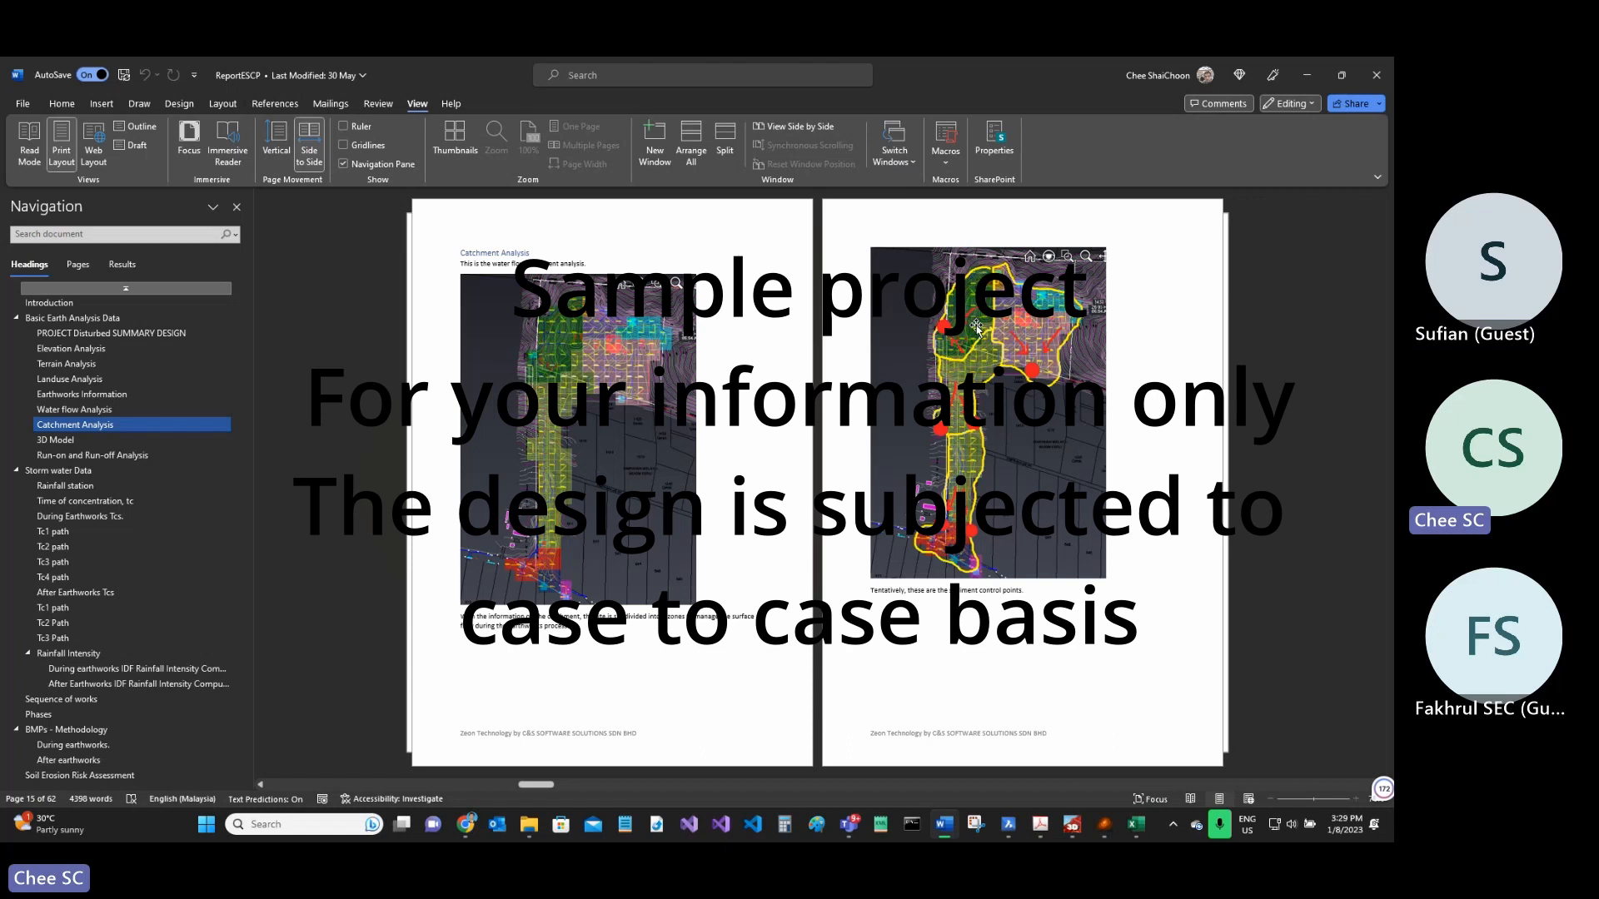
# - Switch to the ESCPLayout drawing in BricsCAD and select the two sediment basin blocks on the main site
pyautogui.click(1008, 824)
pyautogui.scroll(-8, 590, 401)
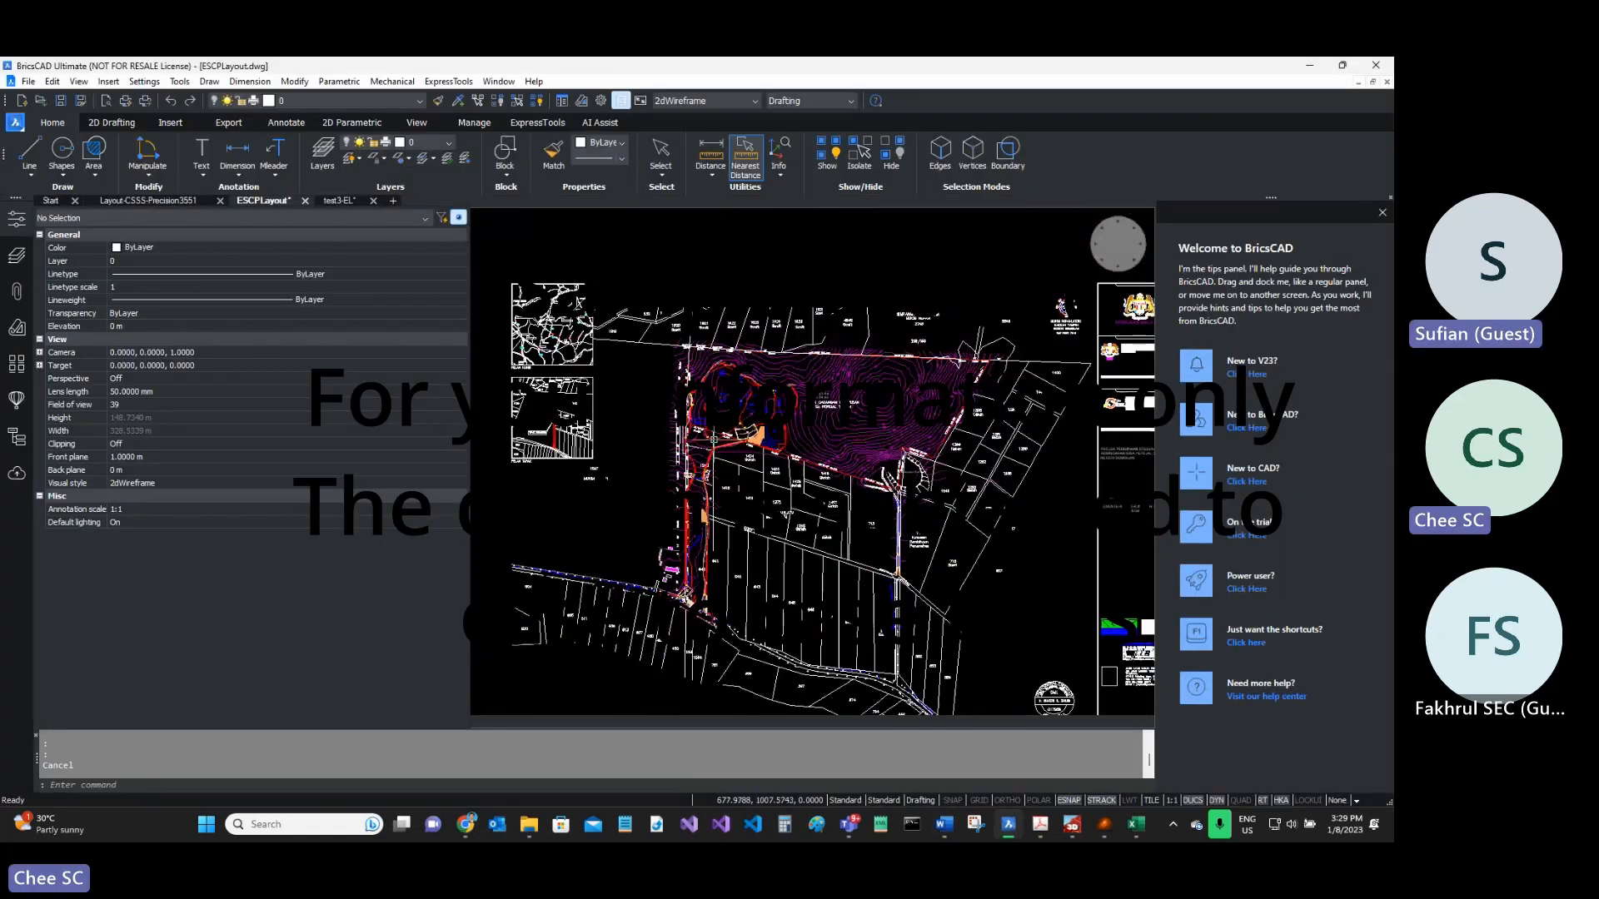
pyautogui.scroll(7, 610, 359)
pyautogui.click(573, 354)
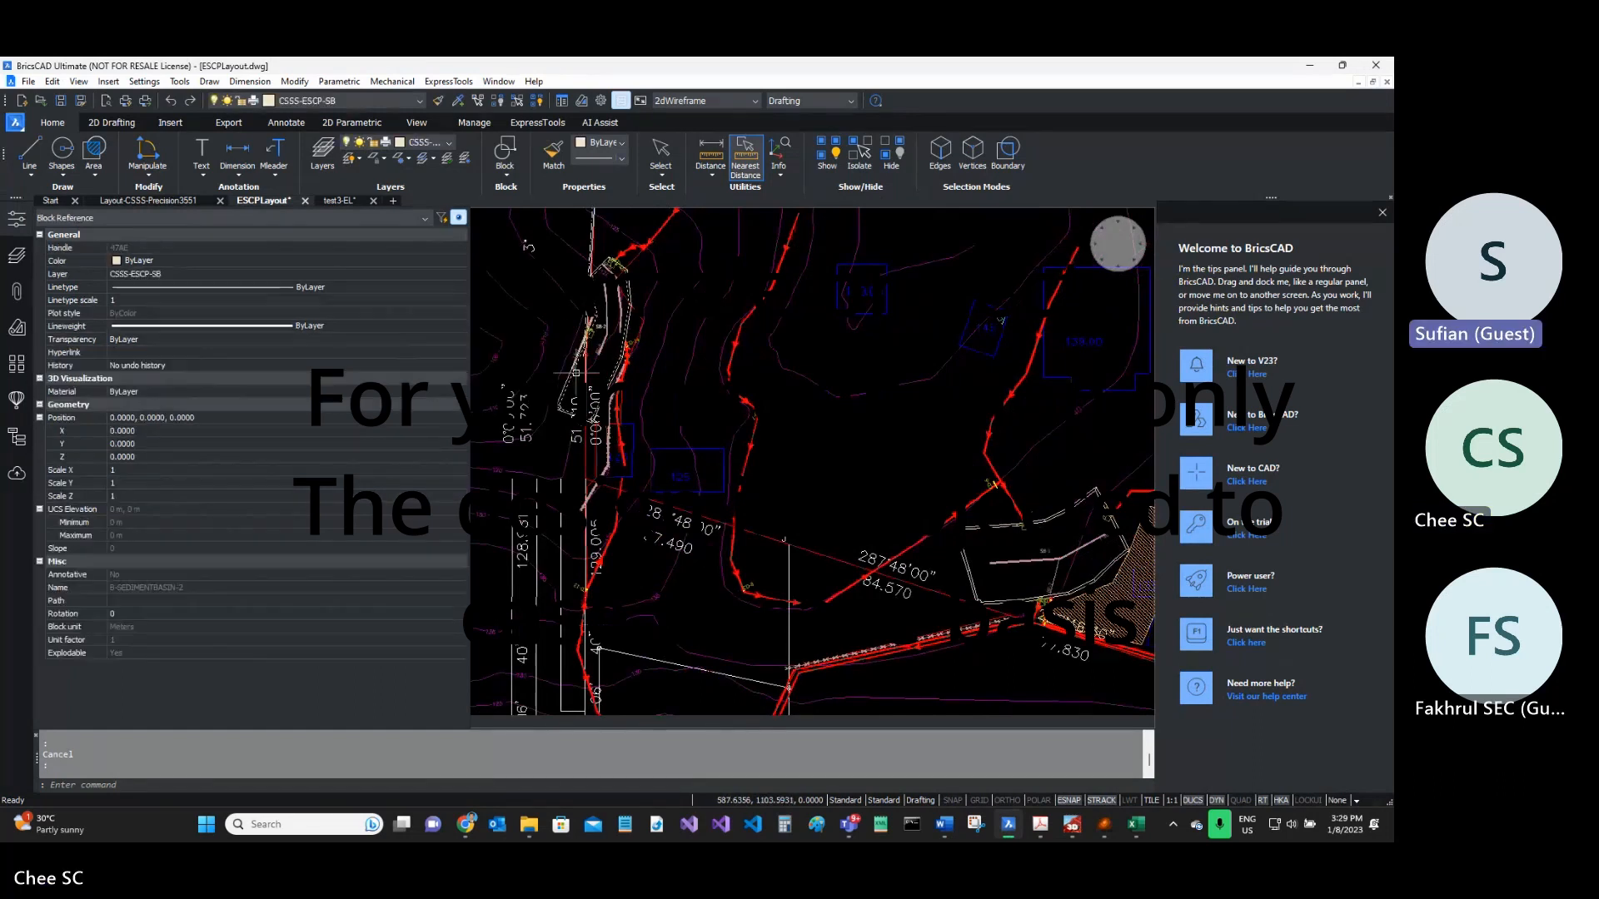
pyautogui.click(1066, 592)
# - Add the two sediment control blocks along the narrow access road to the selection and view the overall layout
pyautogui.scroll(-7, 966, 416)
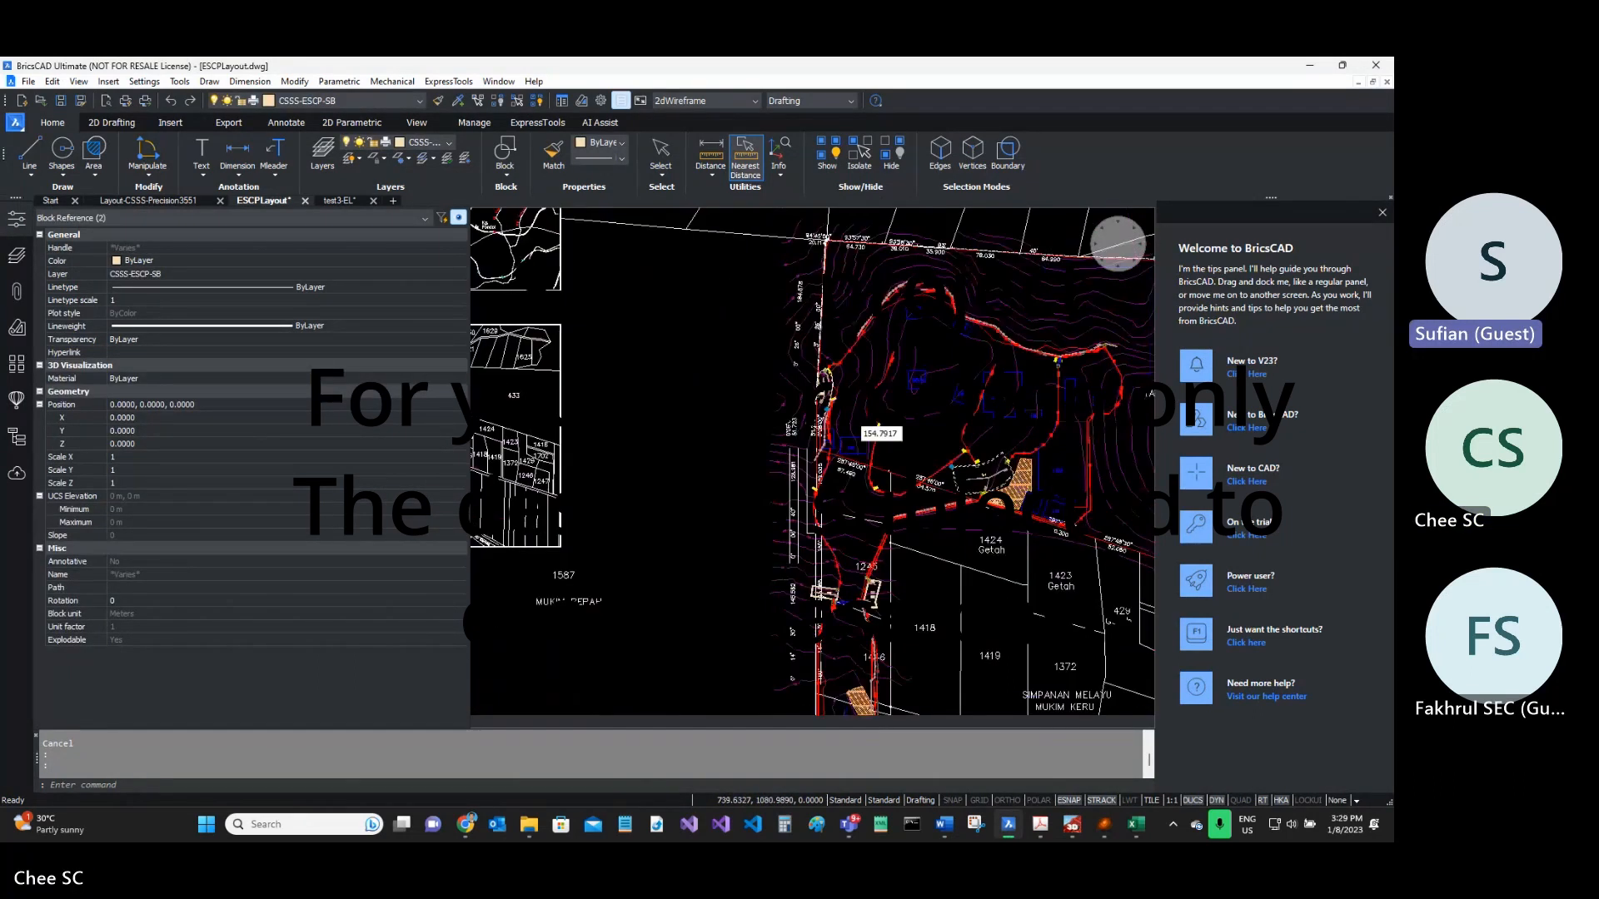
pyautogui.scroll(4, 906, 558)
pyautogui.scroll(3, 945, 454)
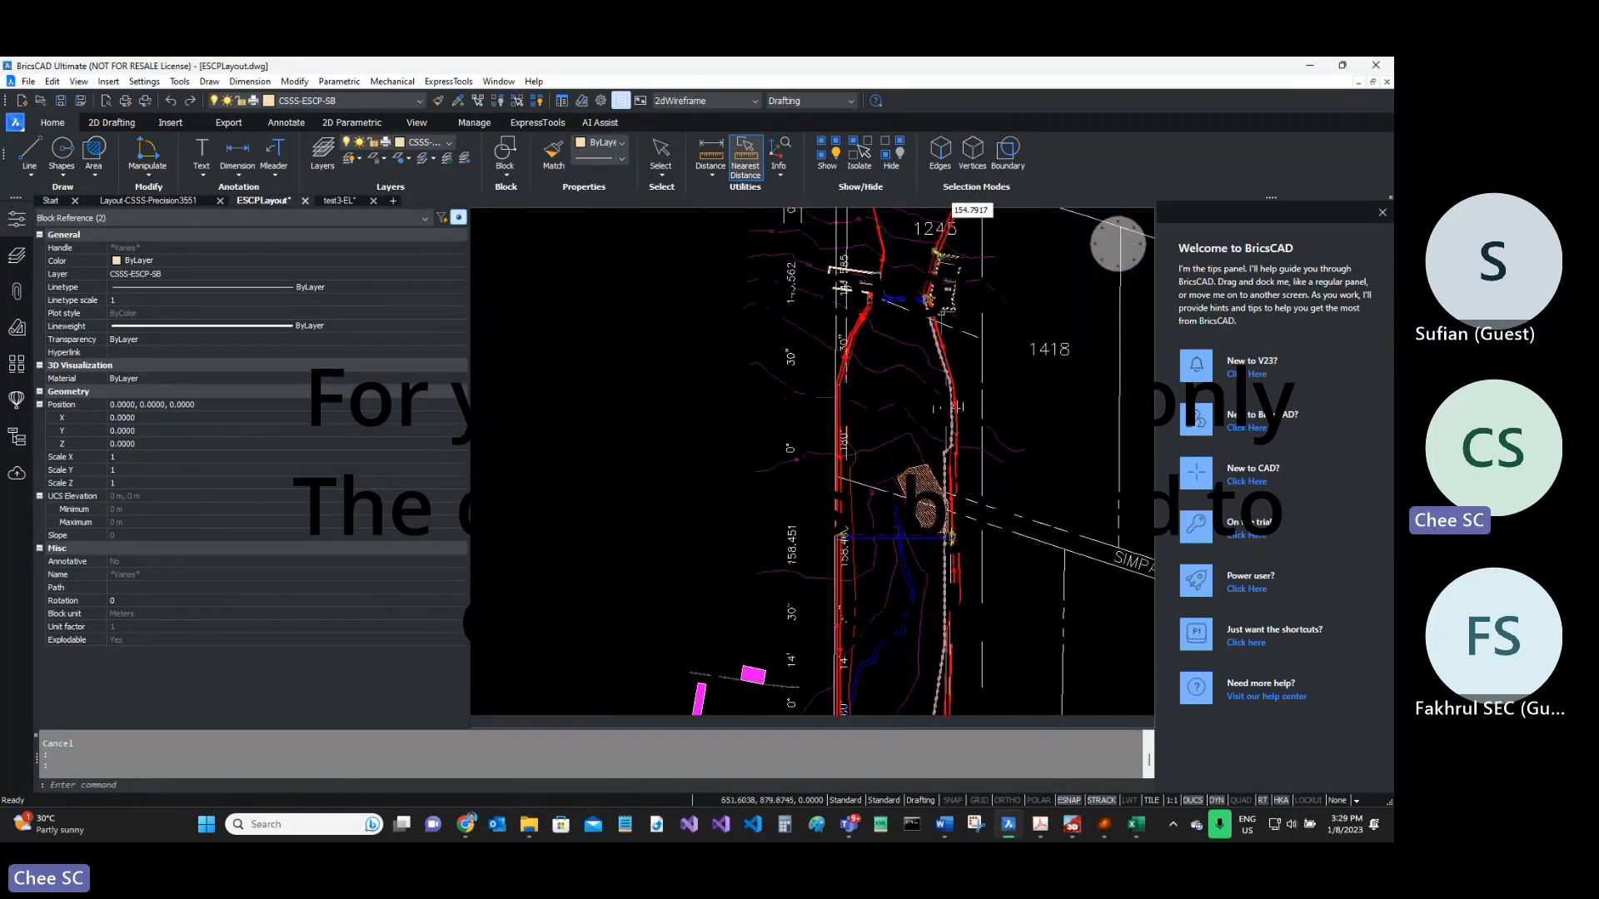
pyautogui.click(940, 311)
pyautogui.click(843, 365)
pyautogui.scroll(-6, 843, 366)
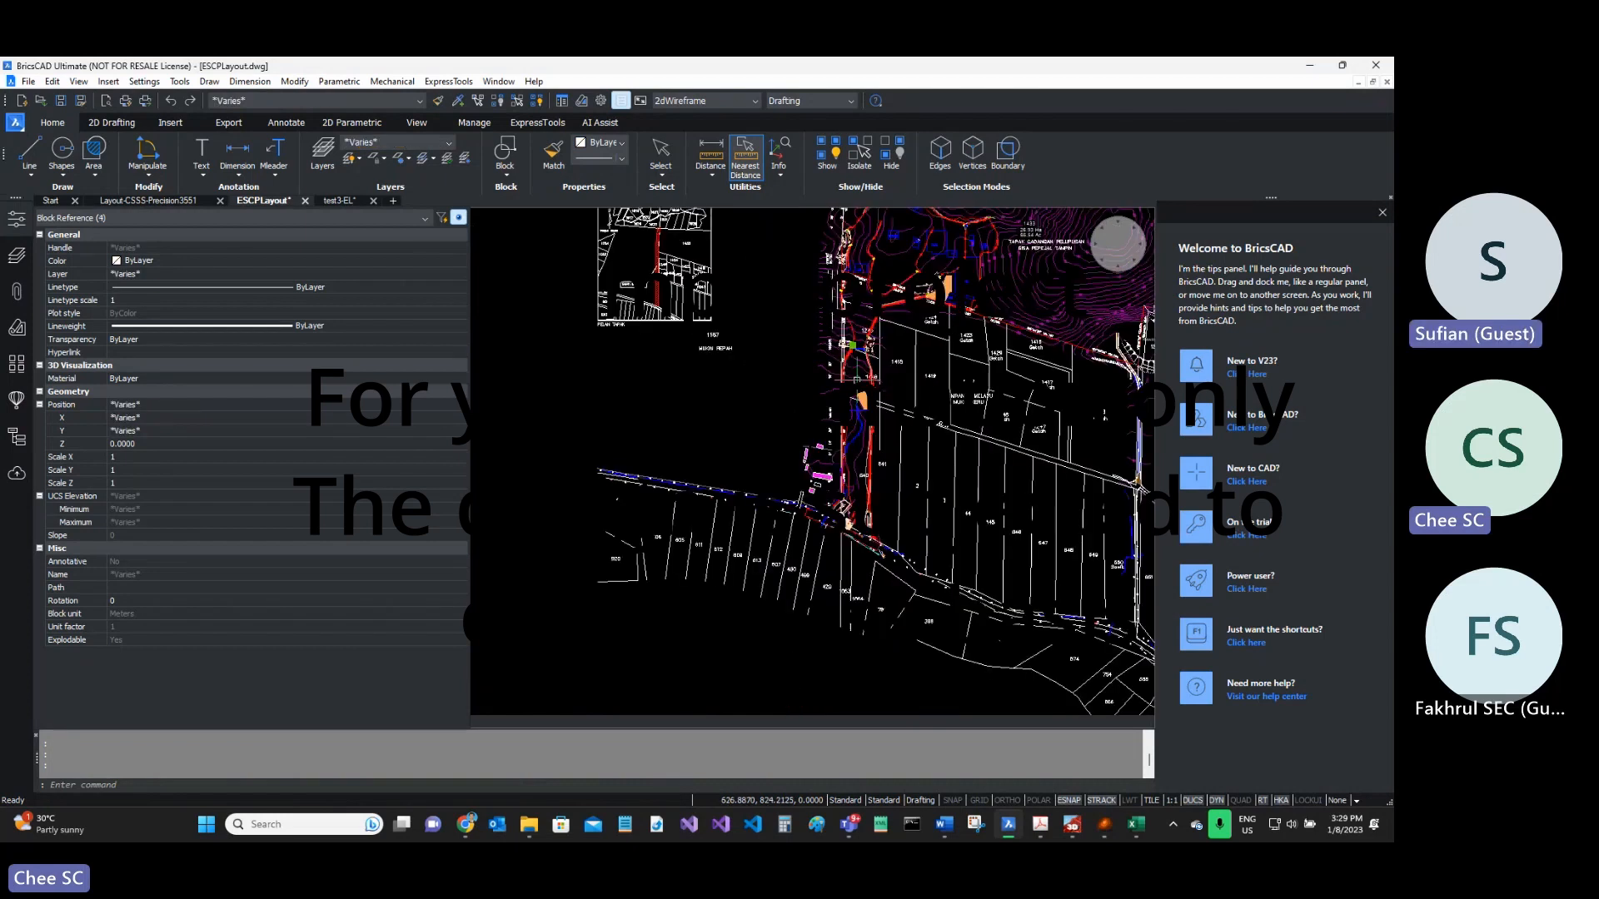
# - Switch back to ReportESCP in Word and examine the 3D Model pages, comparing the existing and final terrain
pyautogui.press('ctrl')
pyautogui.hotkey('alt', 'Tab')
pyautogui.scroll(-5, 878, 431)
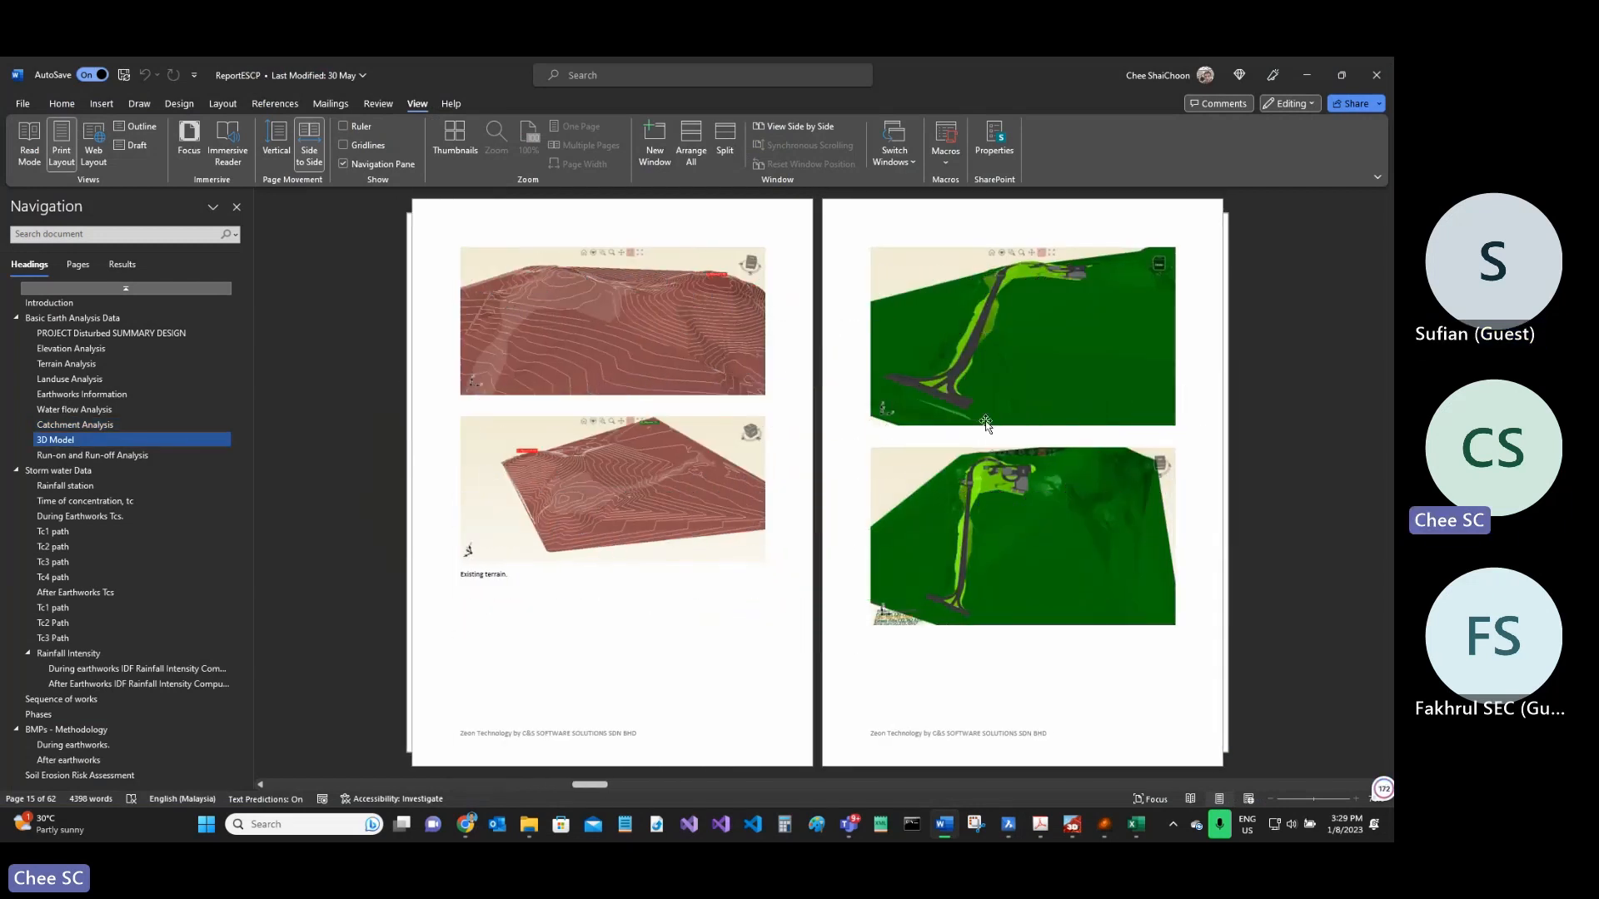
pyautogui.scroll(-3, 983, 375)
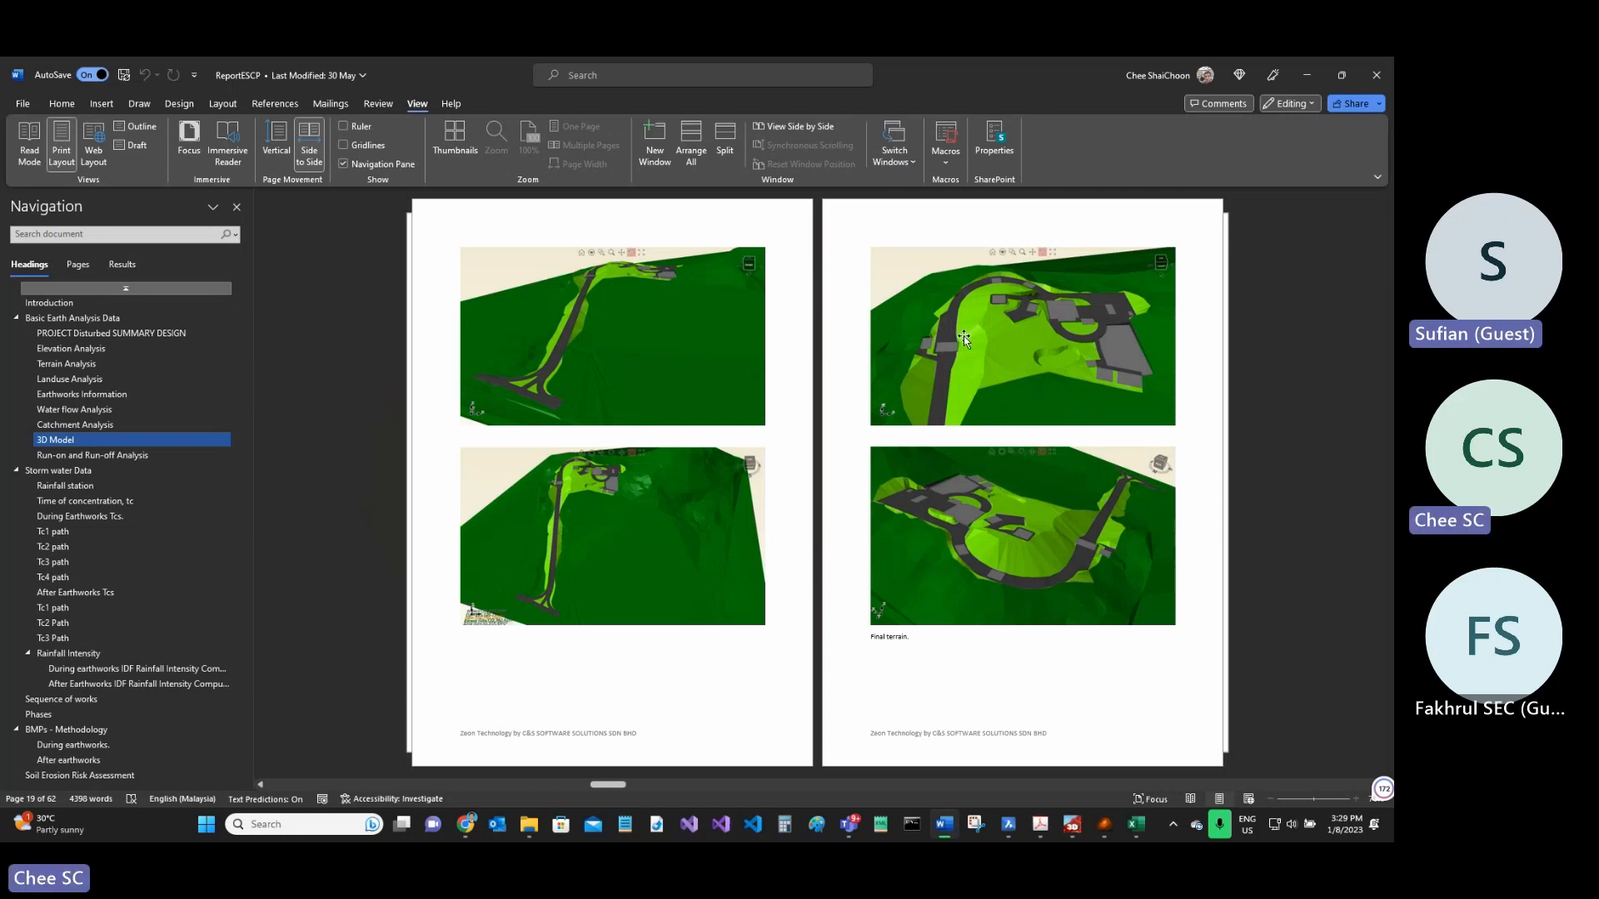
pyautogui.scroll(-1, 691, 366)
pyautogui.scroll(1, 687, 394)
pyautogui.press('ctrl')
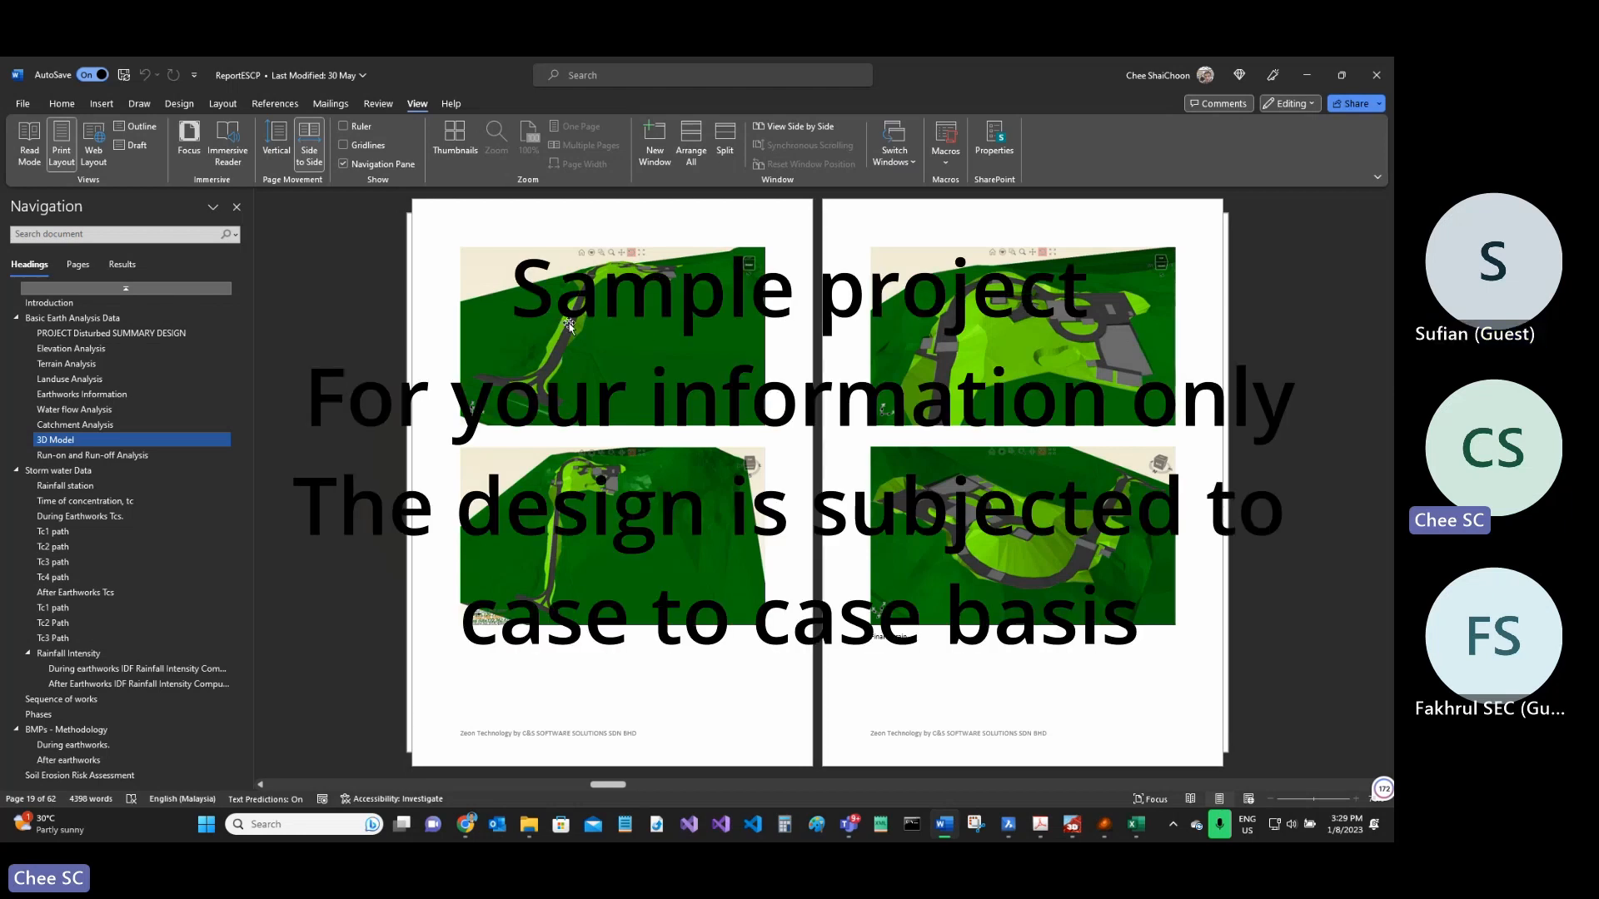
pyautogui.scroll(2, 553, 350)
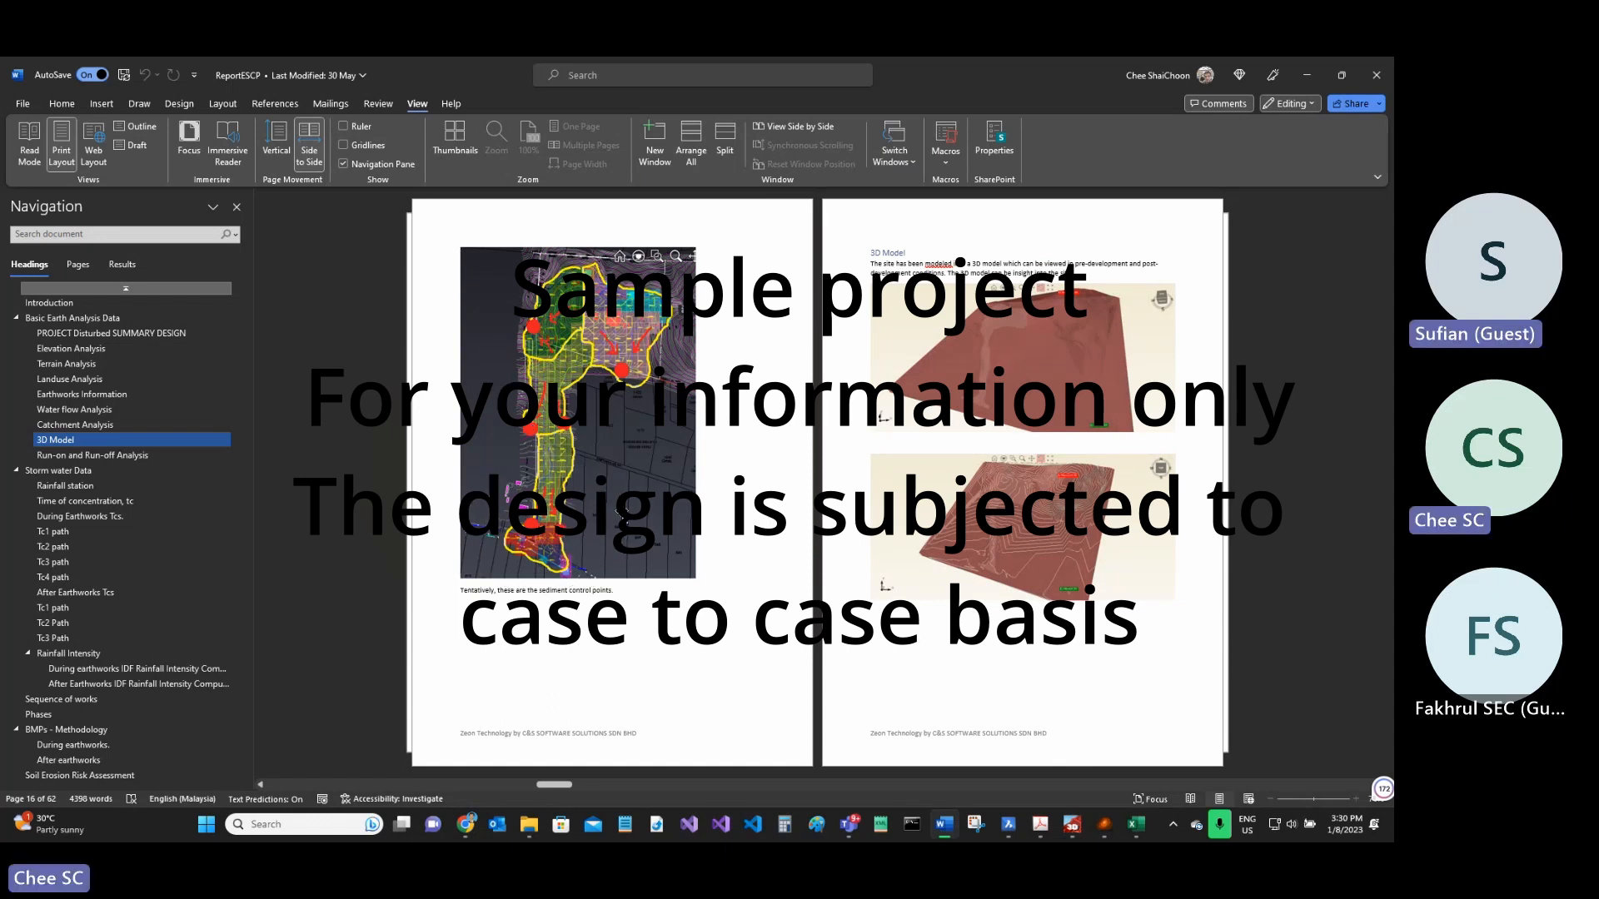
pyautogui.scroll(-1, 642, 461)
pyautogui.scroll(-2, 639, 489)
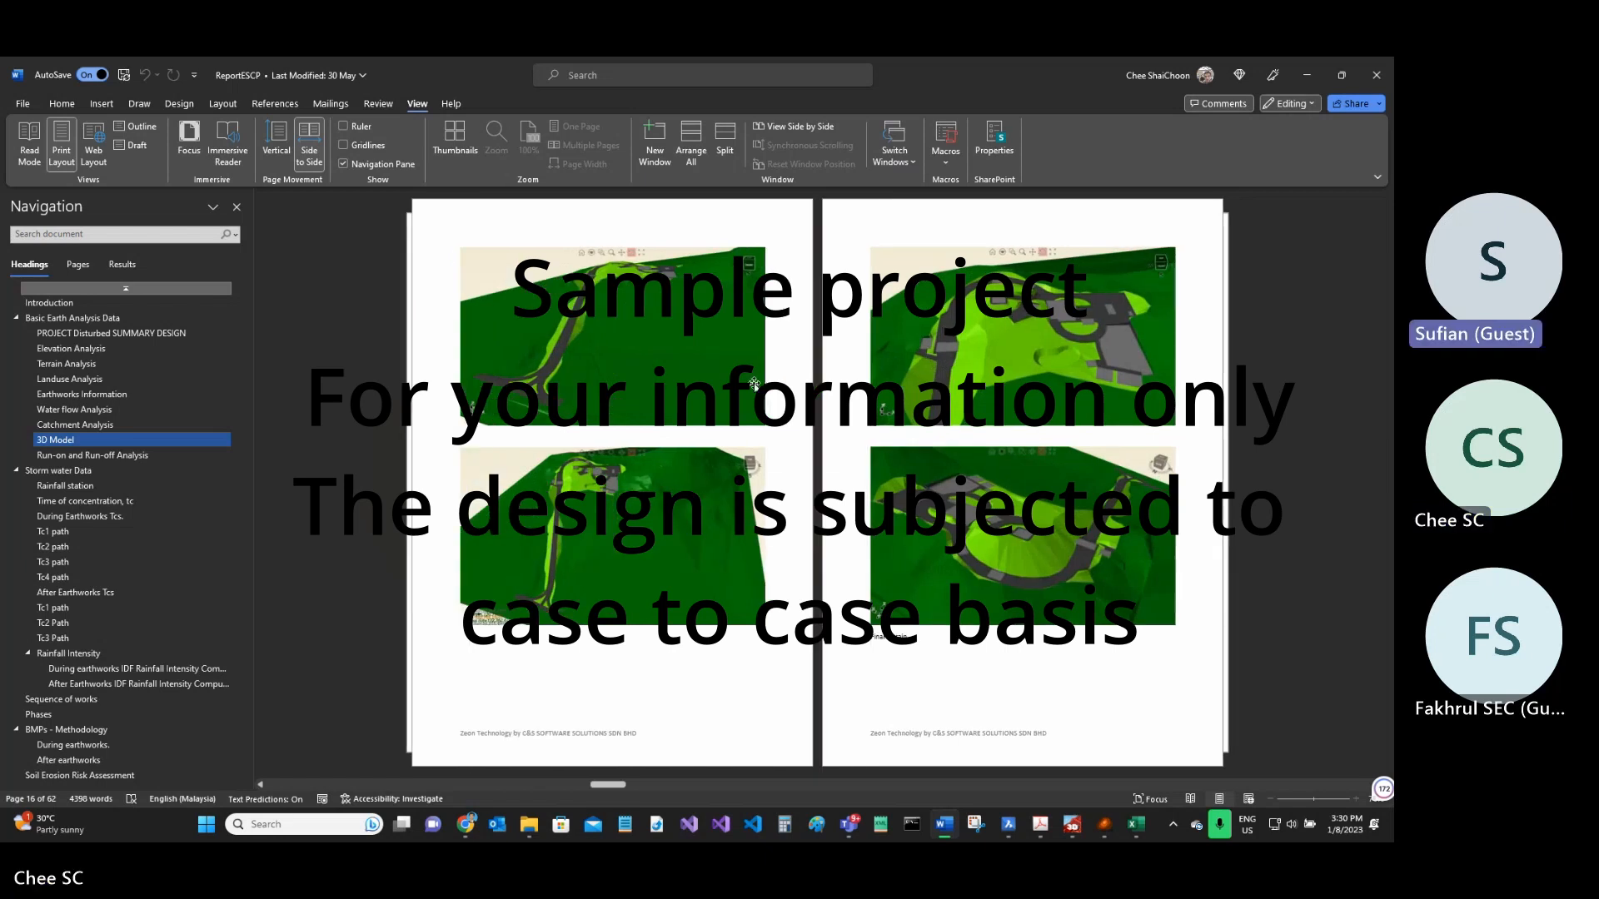
# - Review the Run-on and Run-off Analysis, time of concentration paths during and after earthworks, and Rainfall Intensity computations
pyautogui.scroll(-1, 754, 384)
pyautogui.scroll(-1, 753, 384)
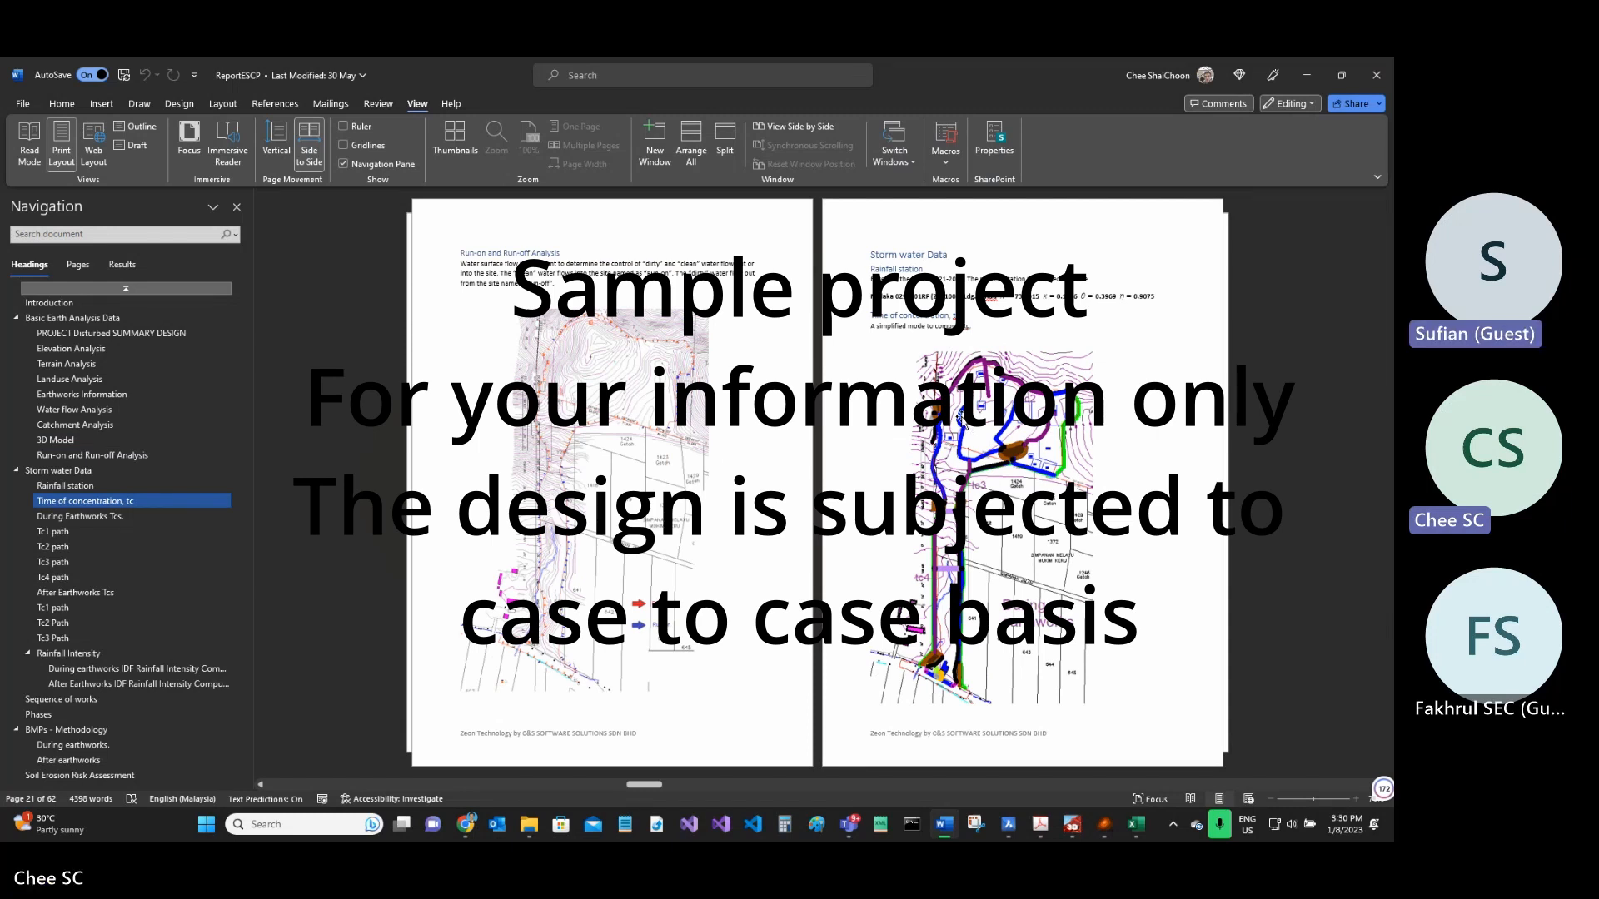
pyautogui.scroll(-1, 961, 419)
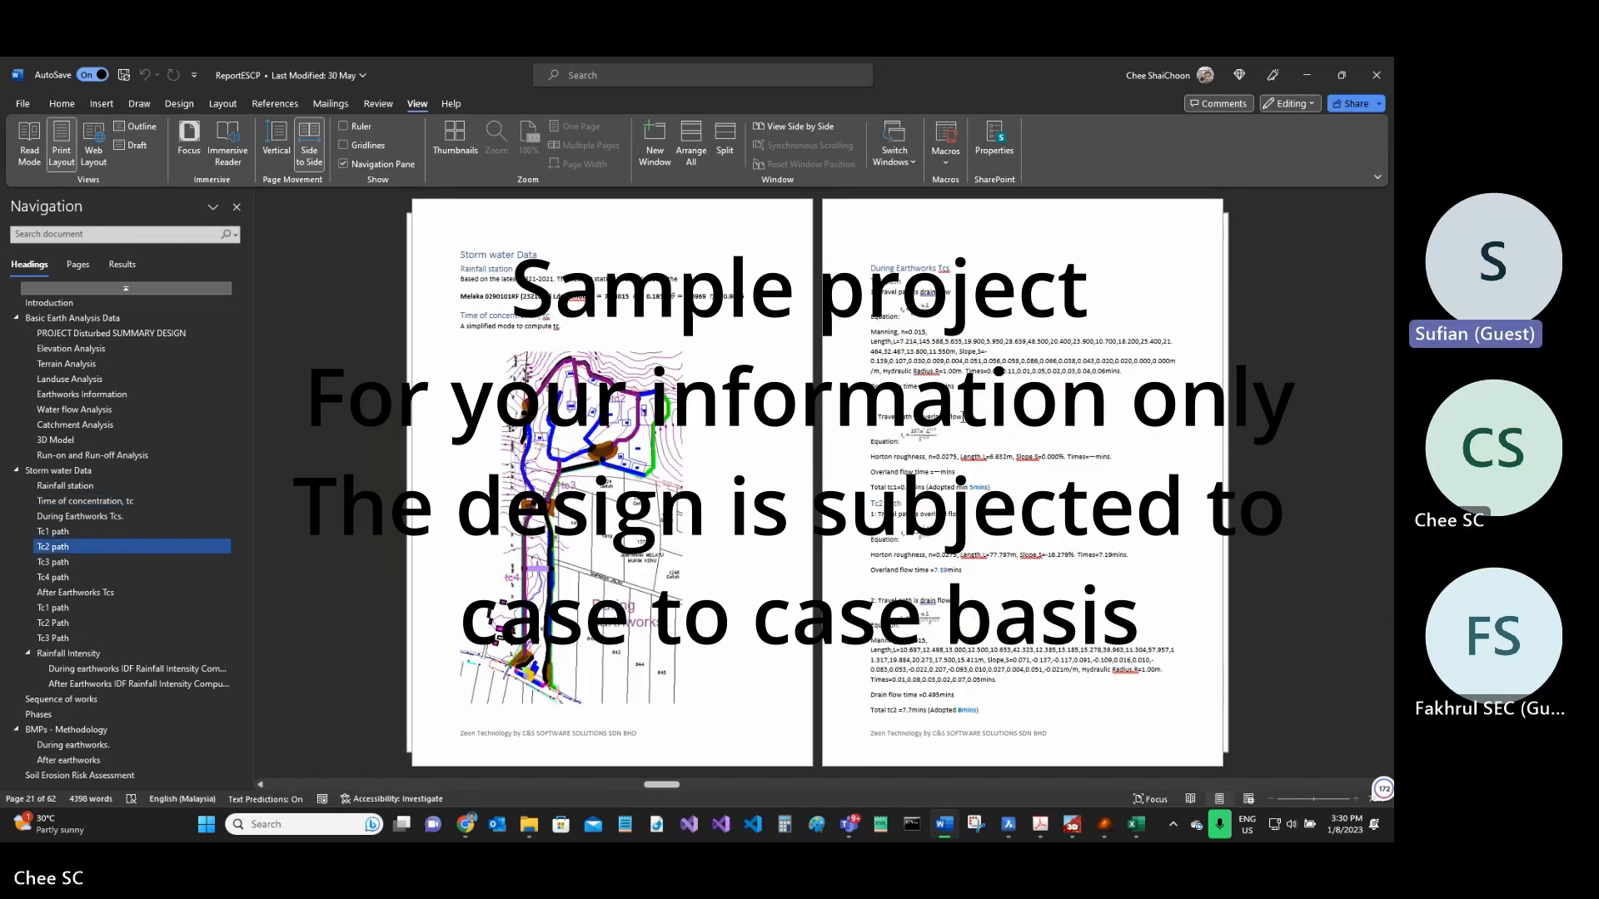
pyautogui.scroll(-1, 621, 463)
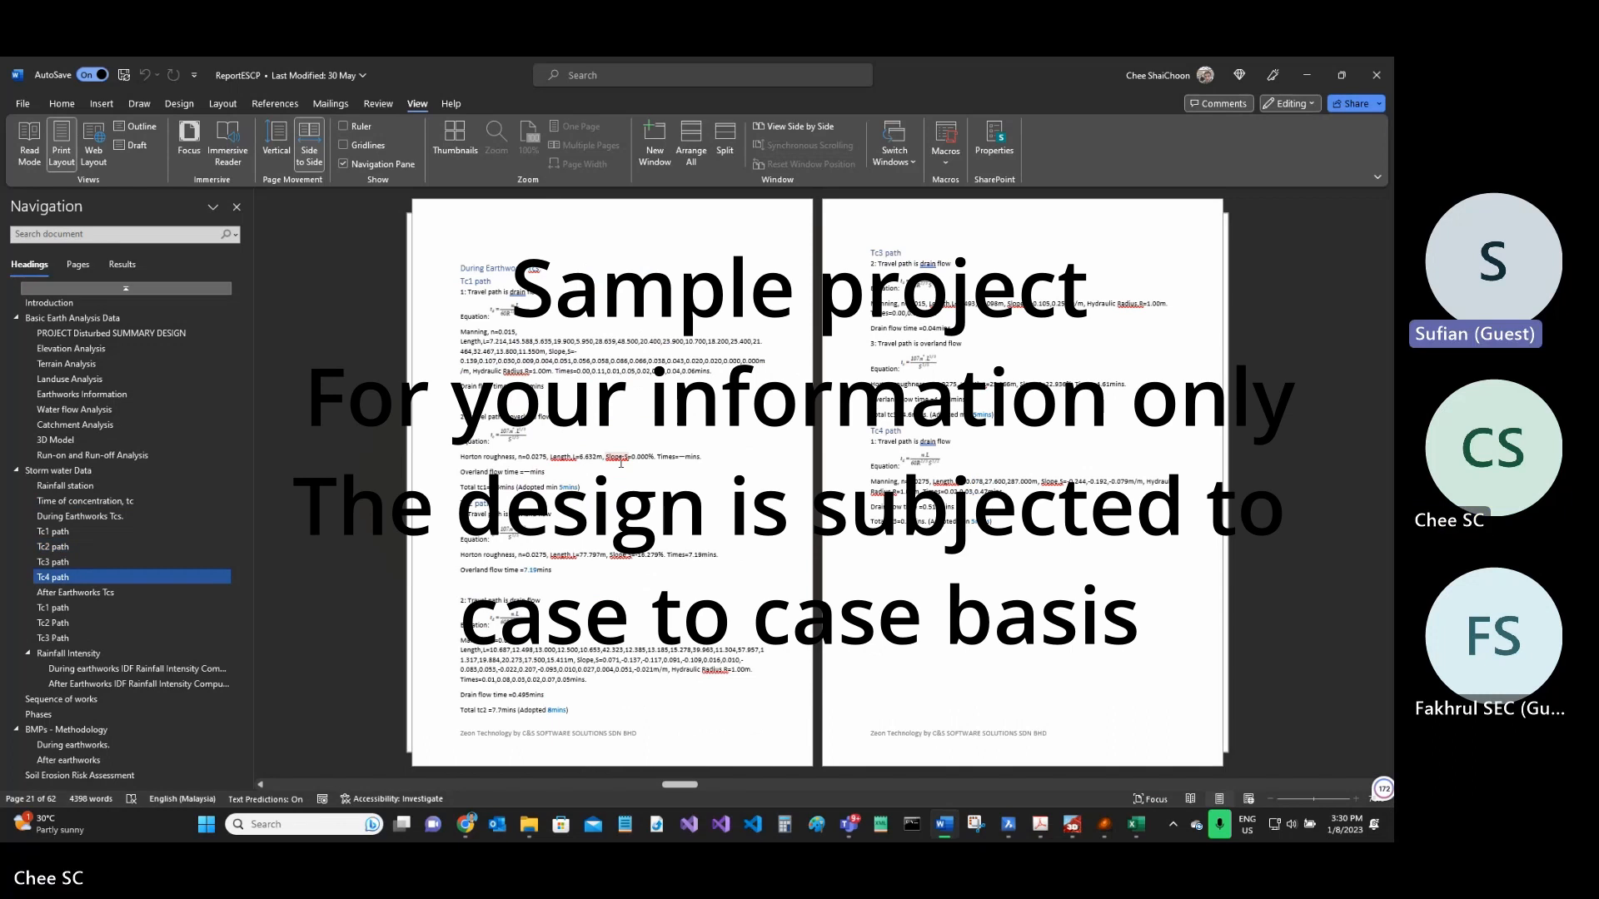
pyautogui.scroll(-1, 990, 470)
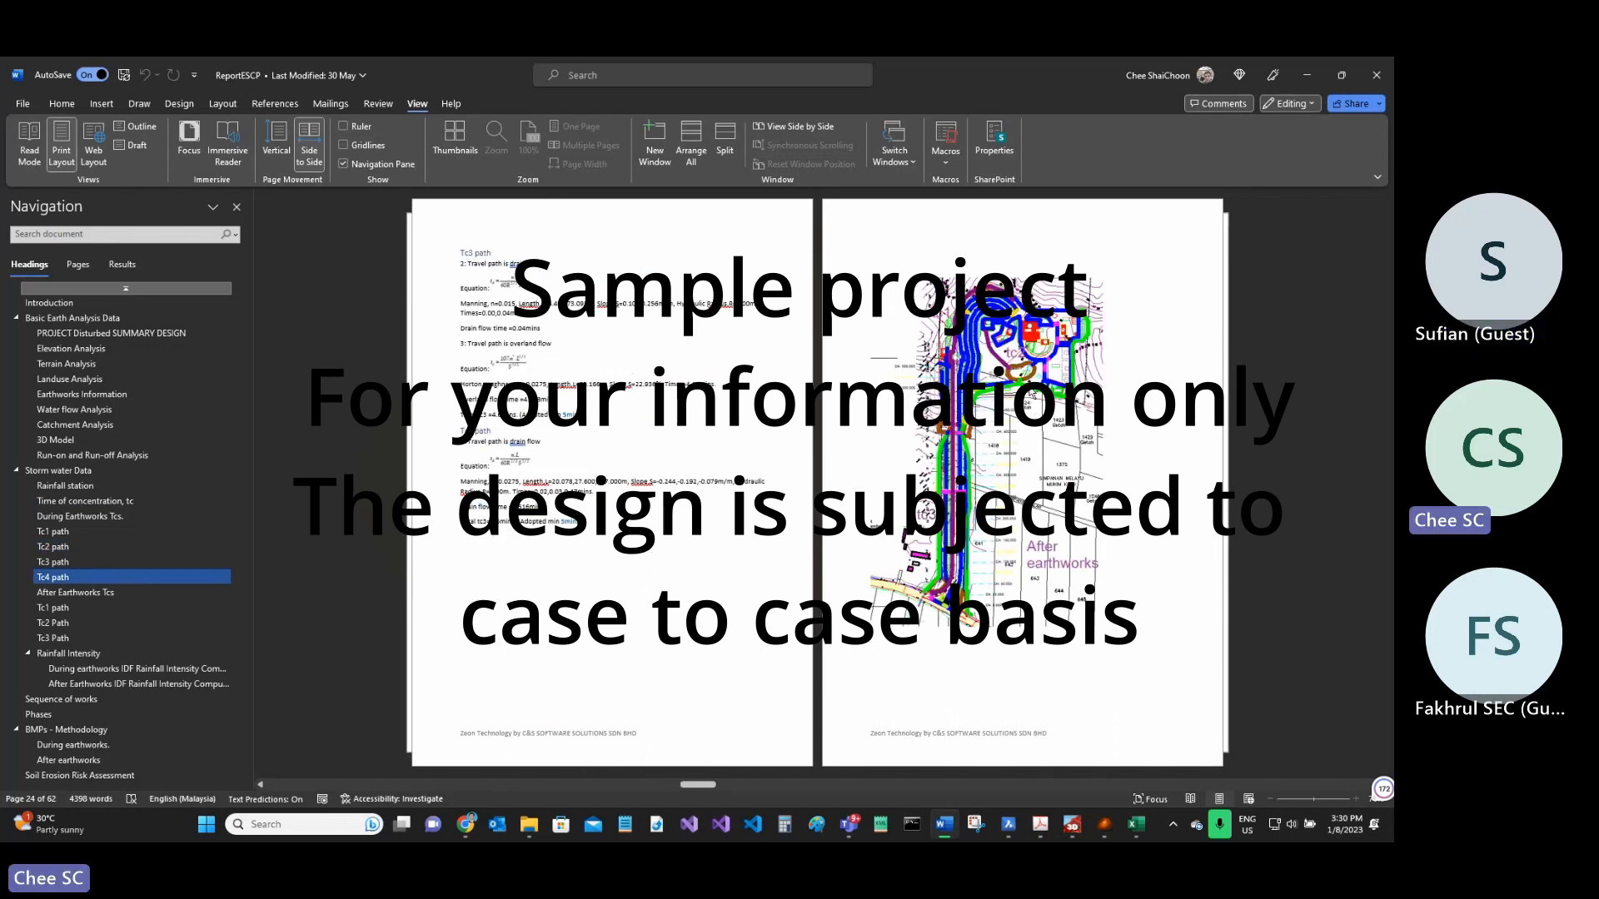
pyautogui.scroll(-1, 1035, 404)
pyautogui.scroll(-1, 693, 377)
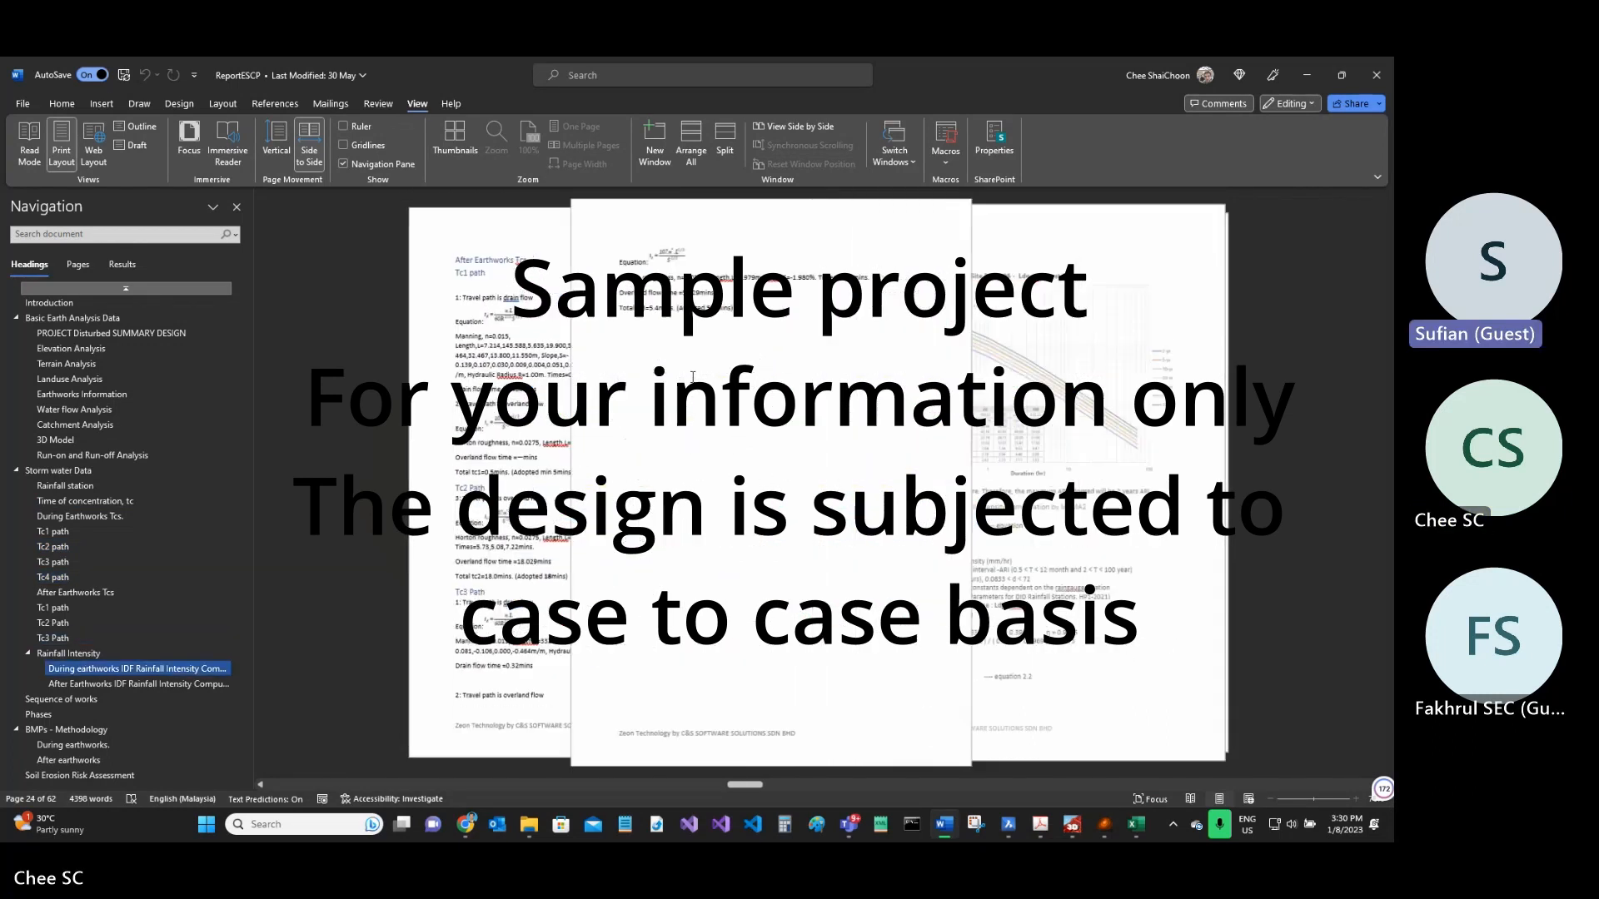
pyautogui.scroll(-1, 964, 374)
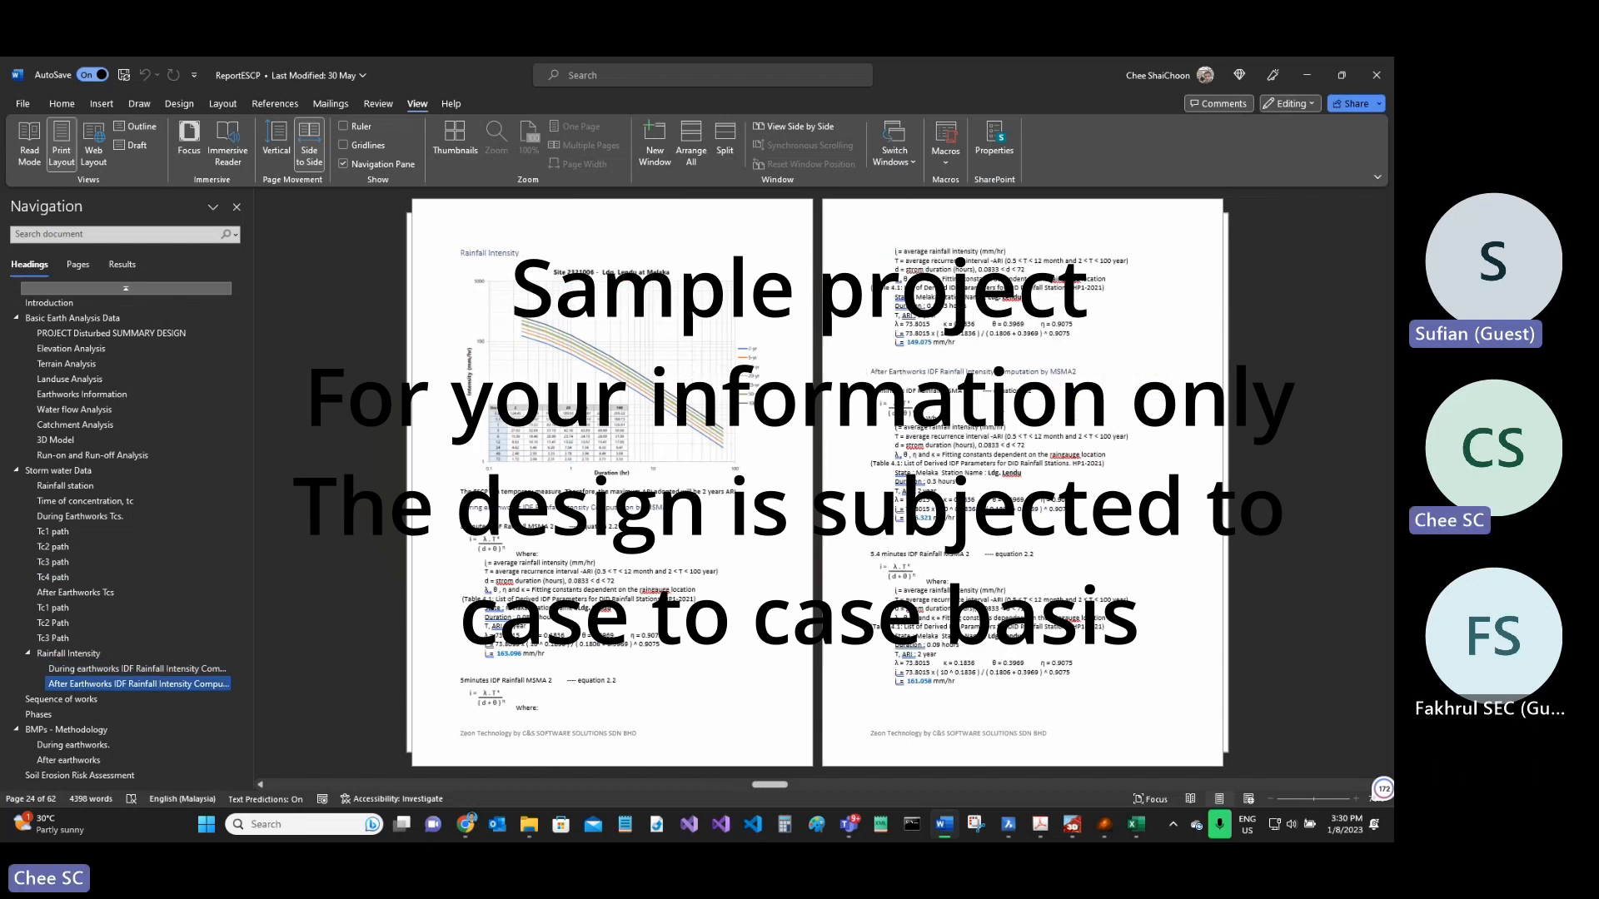
# - Review the Sequence of works, Phases and BMPs - Methodology layouts during and after earthworks, through to the Soil Erosion Risk Assessment
pyautogui.scroll(-1, 1012, 388)
pyautogui.scroll(-1, 610, 401)
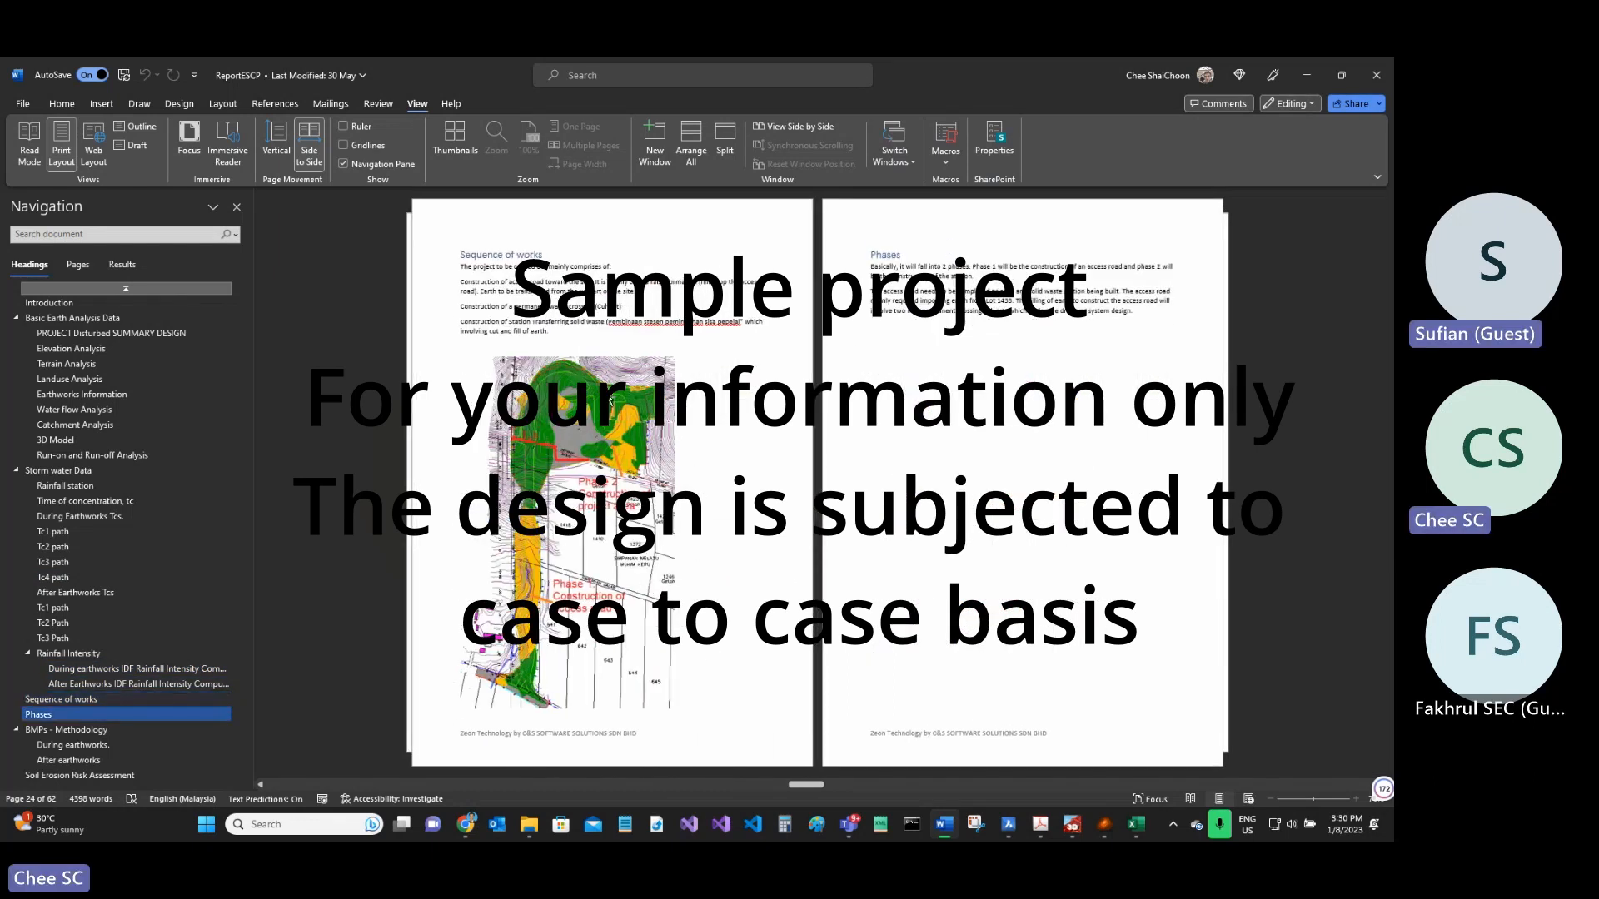
pyautogui.scroll(-1, 914, 400)
pyautogui.scroll(-2, 840, 370)
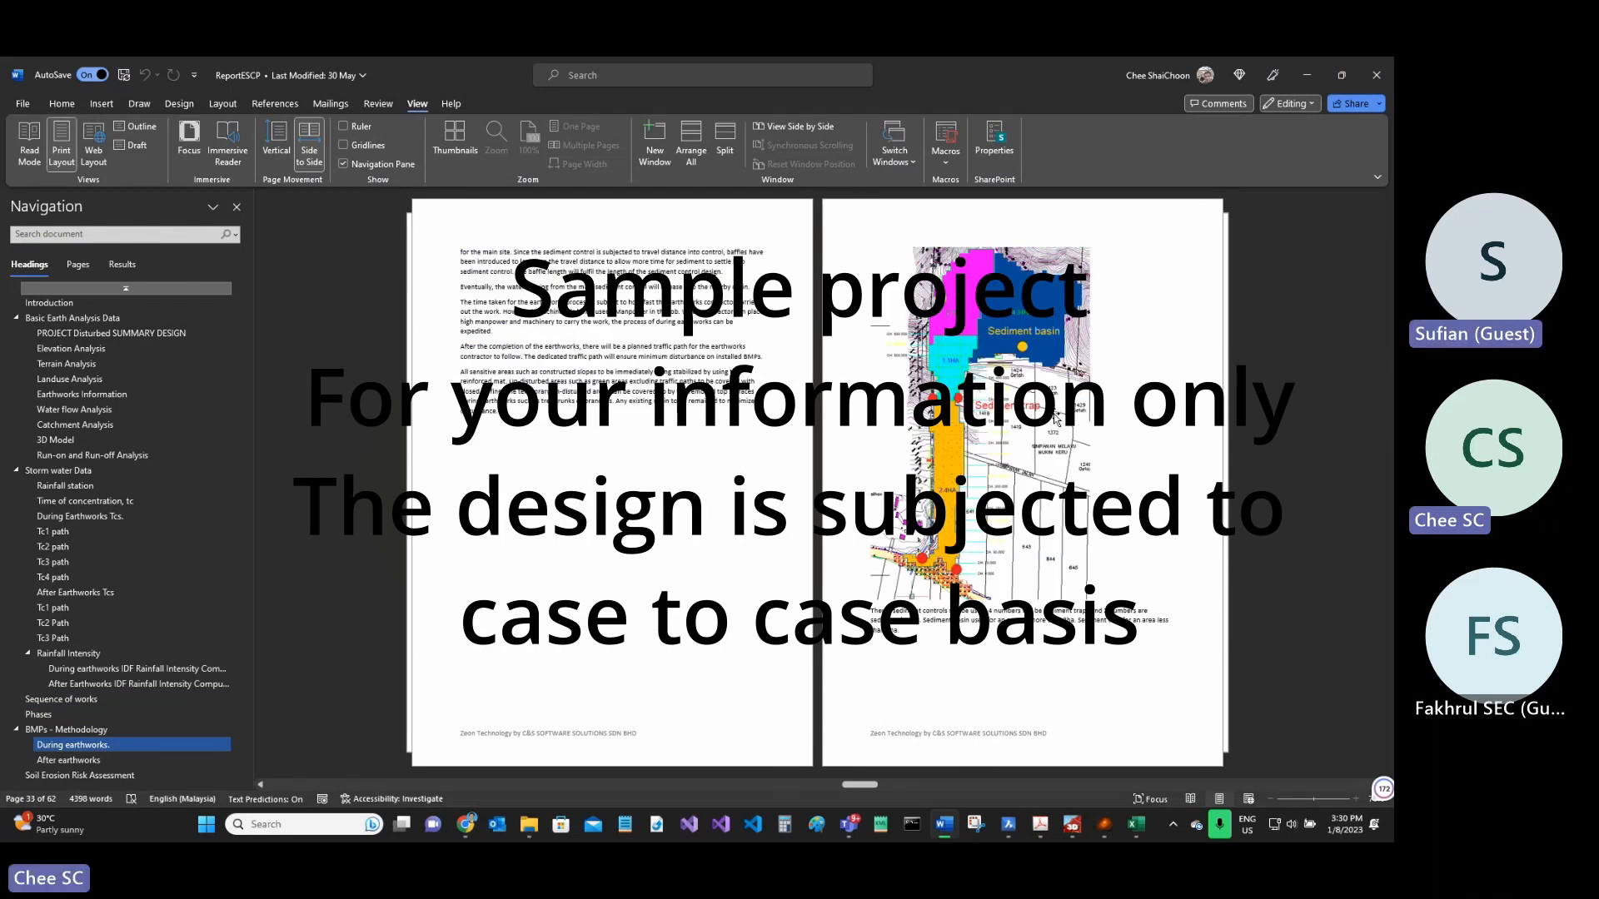
pyautogui.scroll(-1, 947, 377)
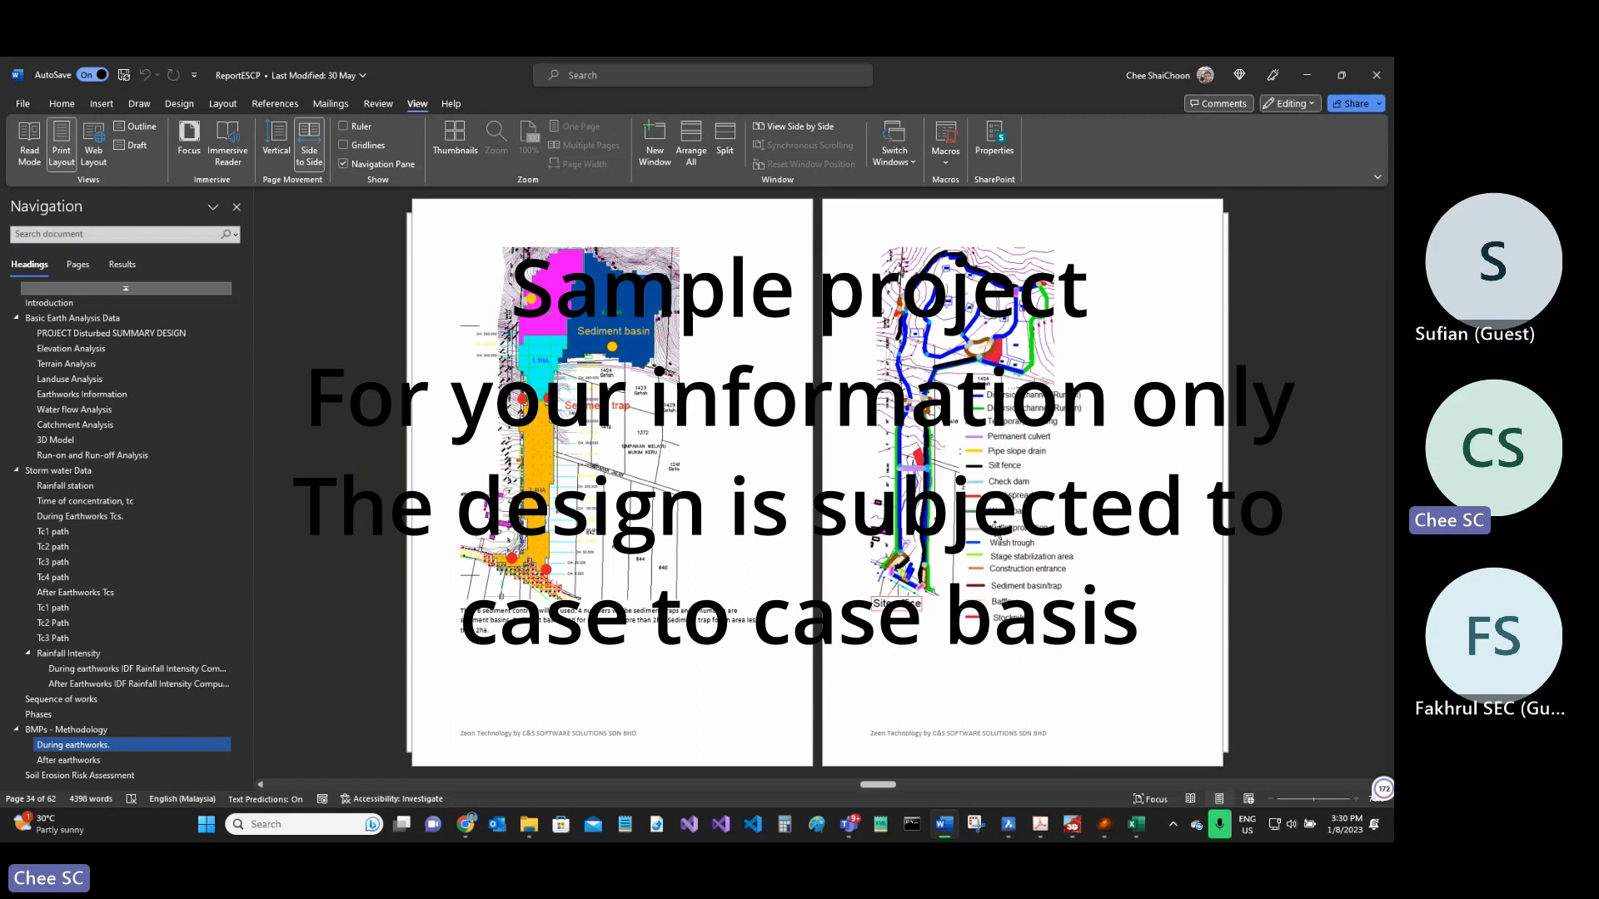
pyautogui.scroll(-1, 995, 472)
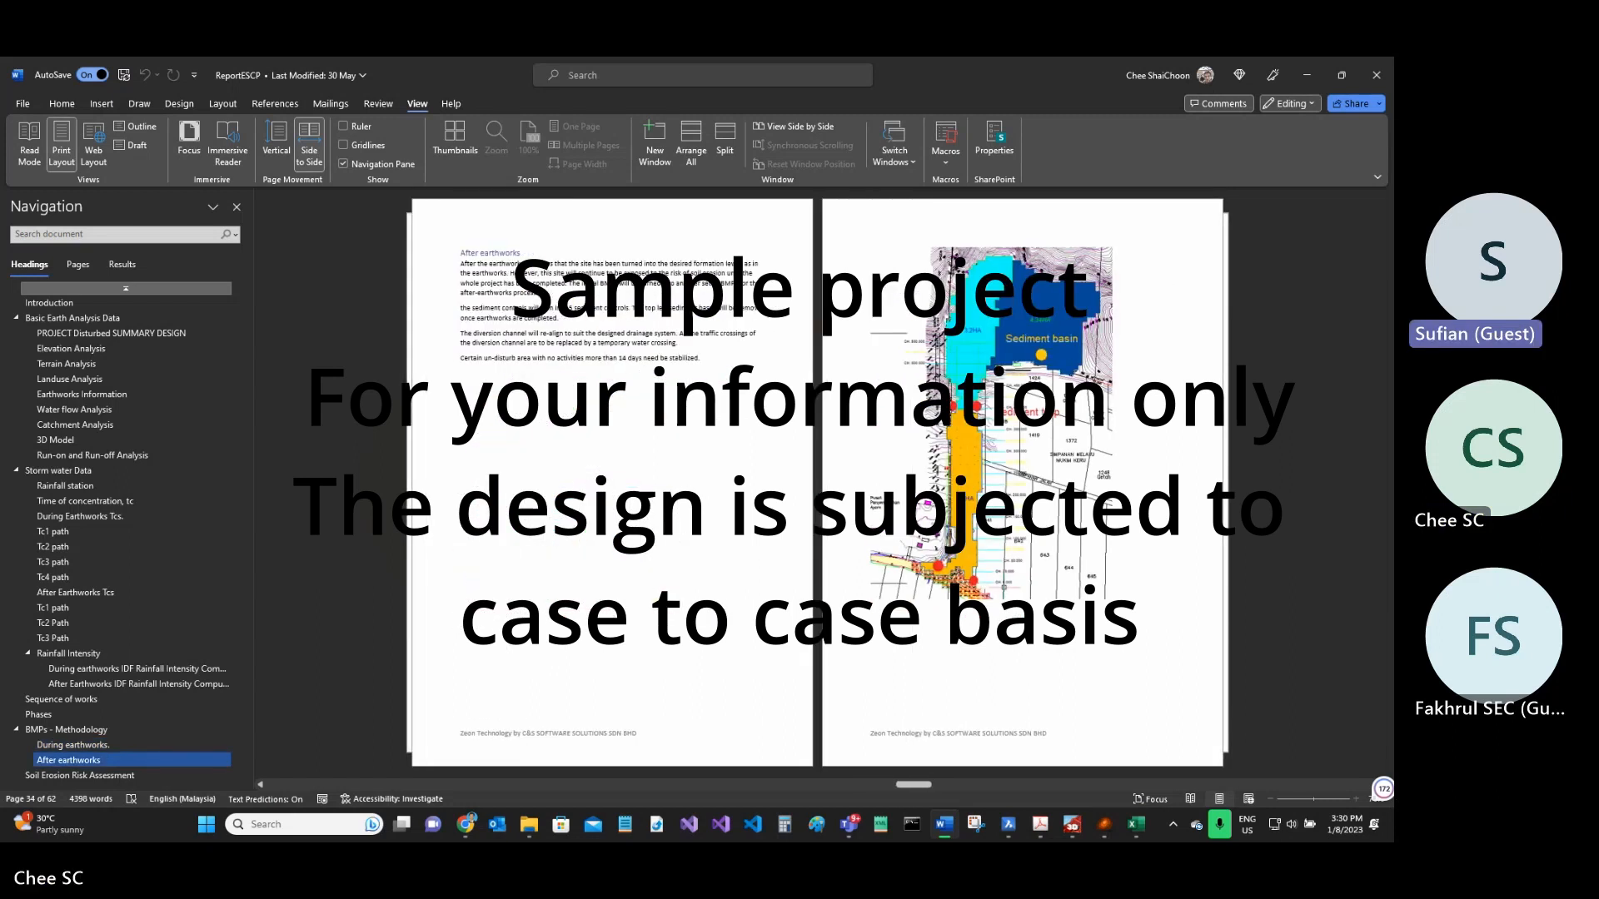
pyautogui.scroll(-1, 987, 361)
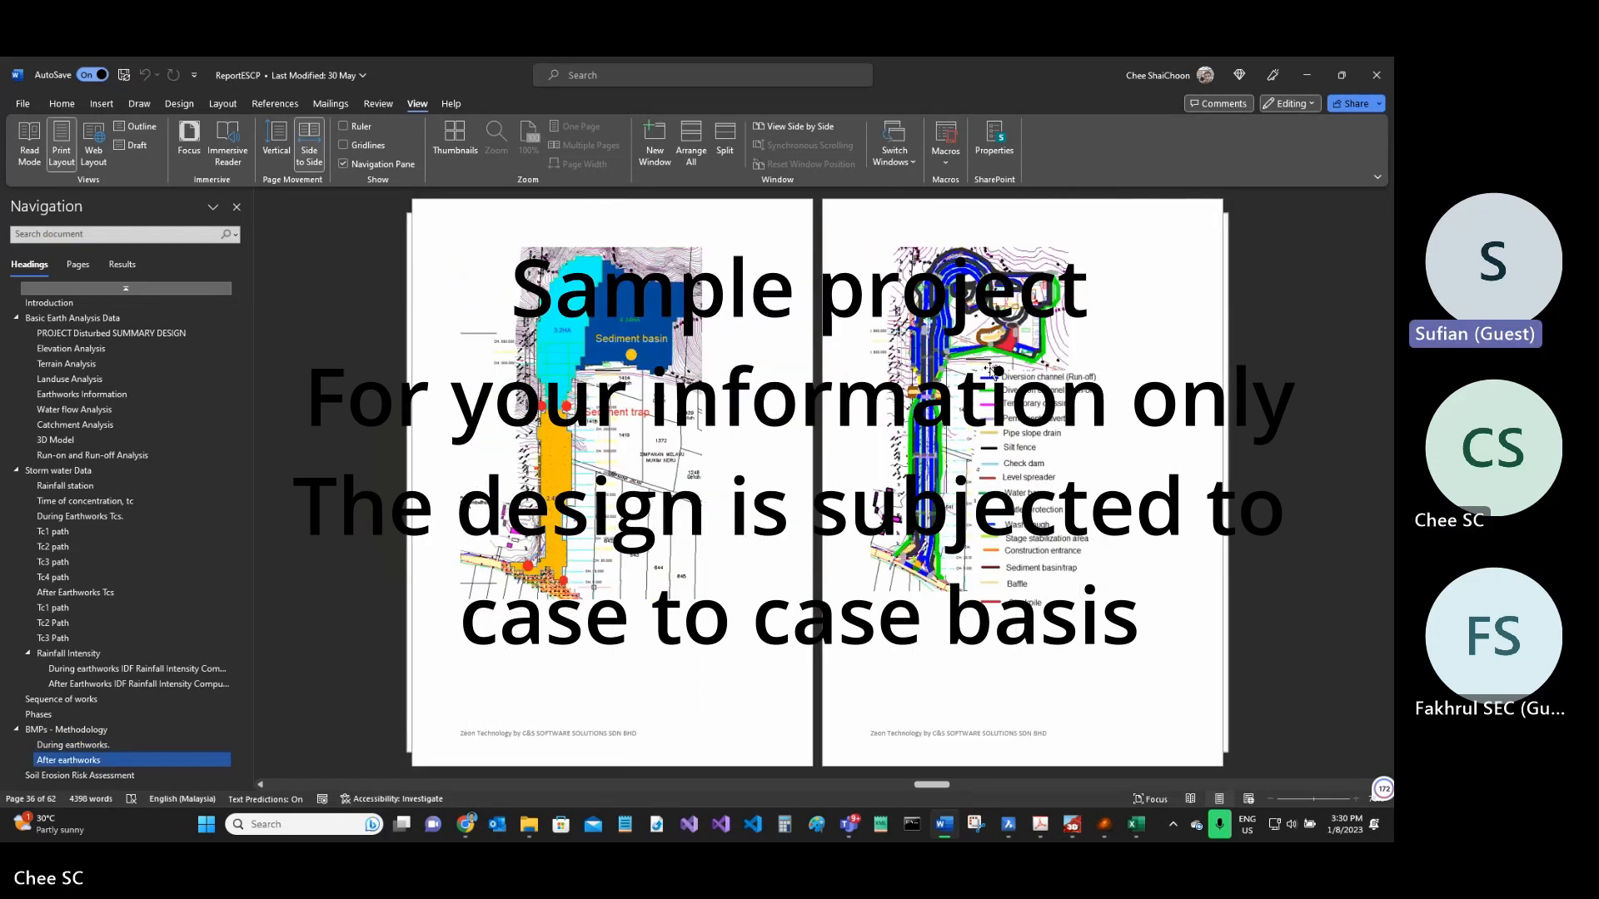
pyautogui.scroll(-1, 693, 380)
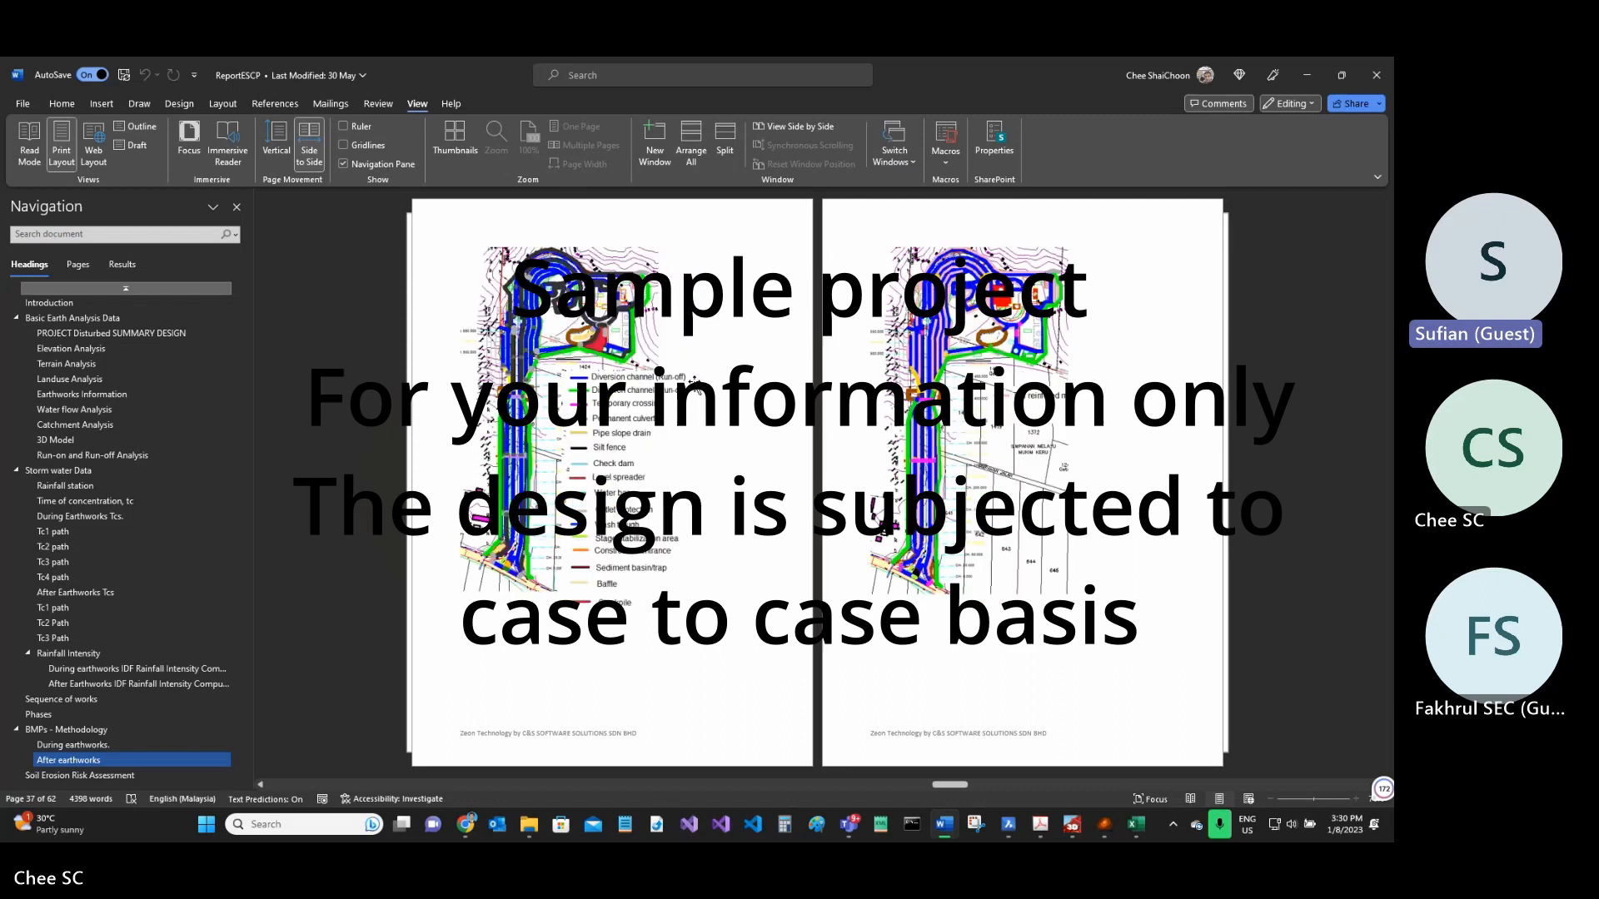
pyautogui.scroll(-1, 693, 380)
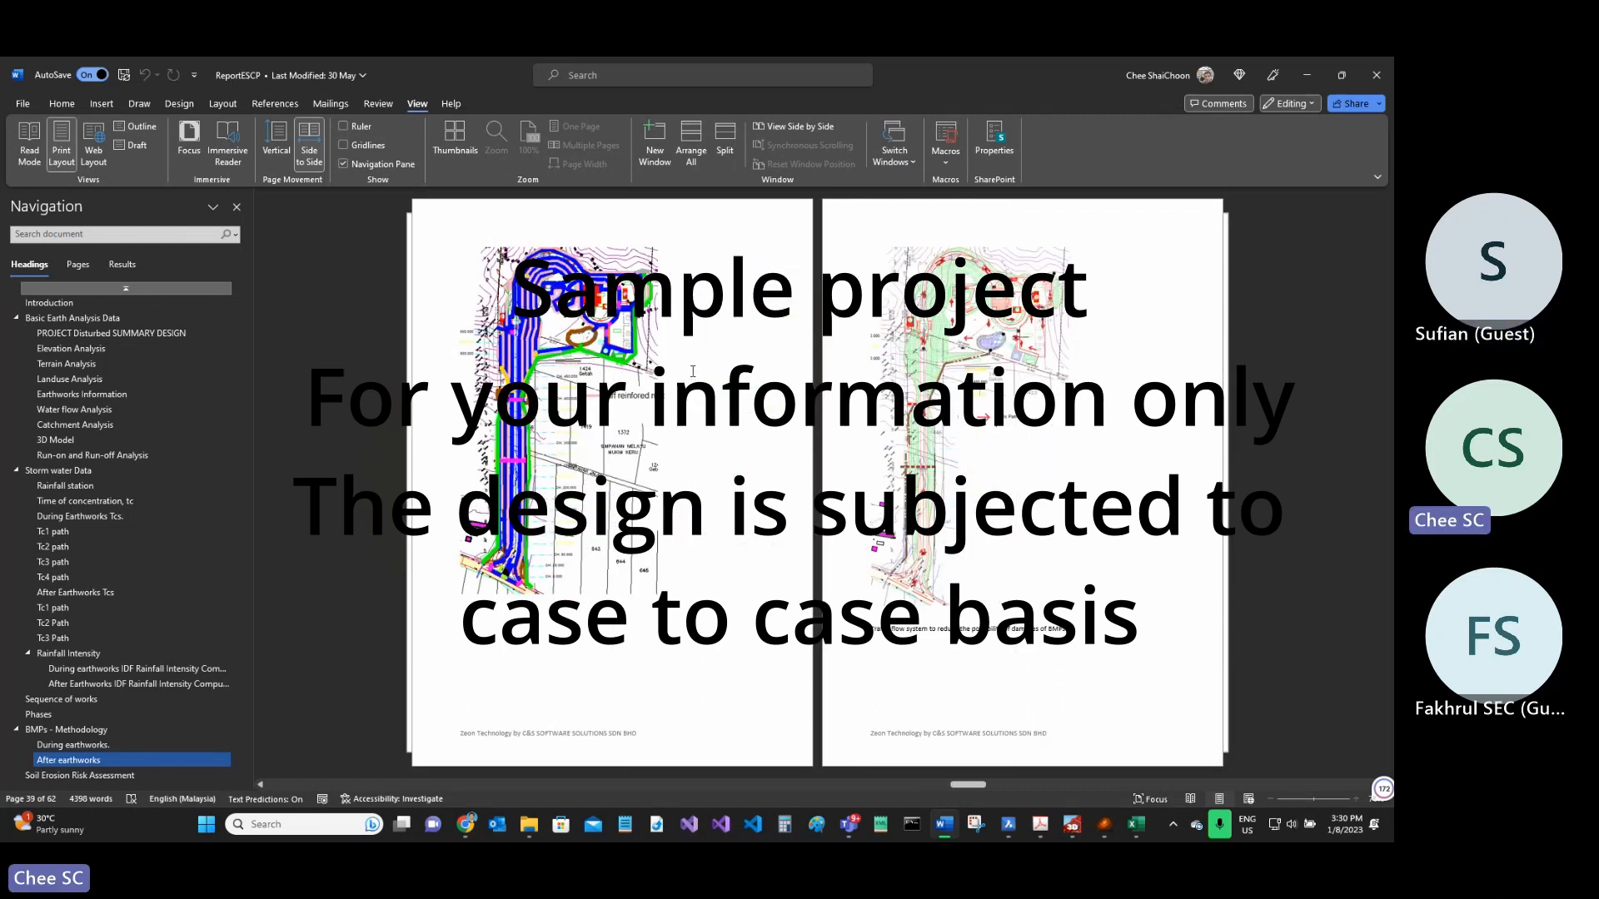
pyautogui.scroll(-1, 683, 362)
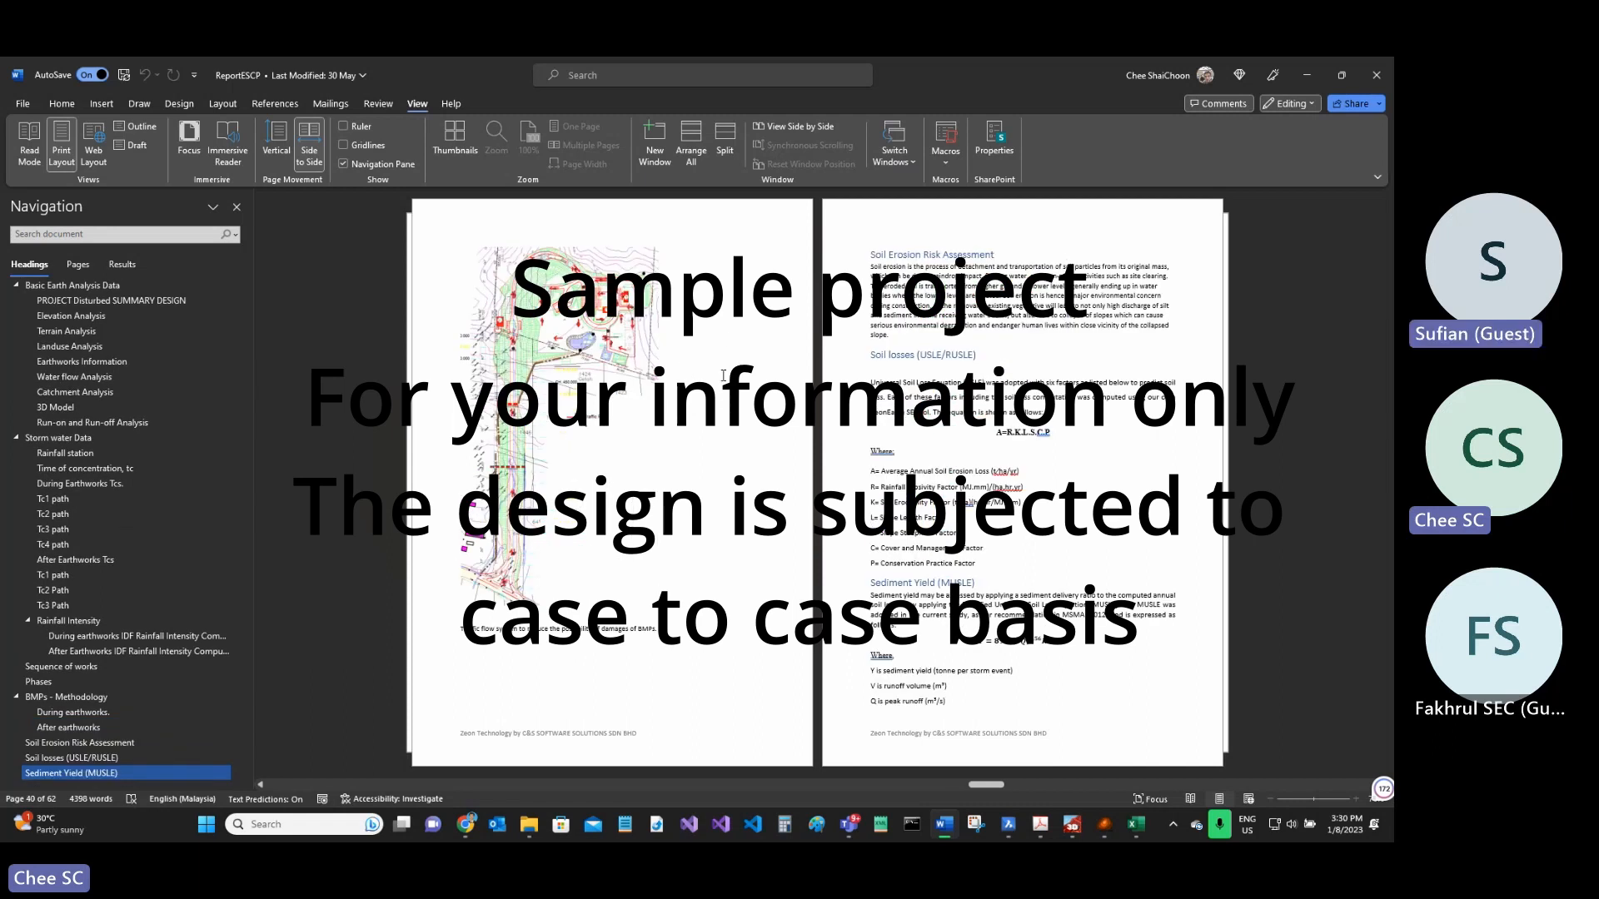
# - Review the Soil losses (USLE/RUSLE) and Sediment Yield (MUSLE) methods, the ZeonEarth SE note, and the R Factor and K Factor pages
pyautogui.scroll(-1, 724, 375)
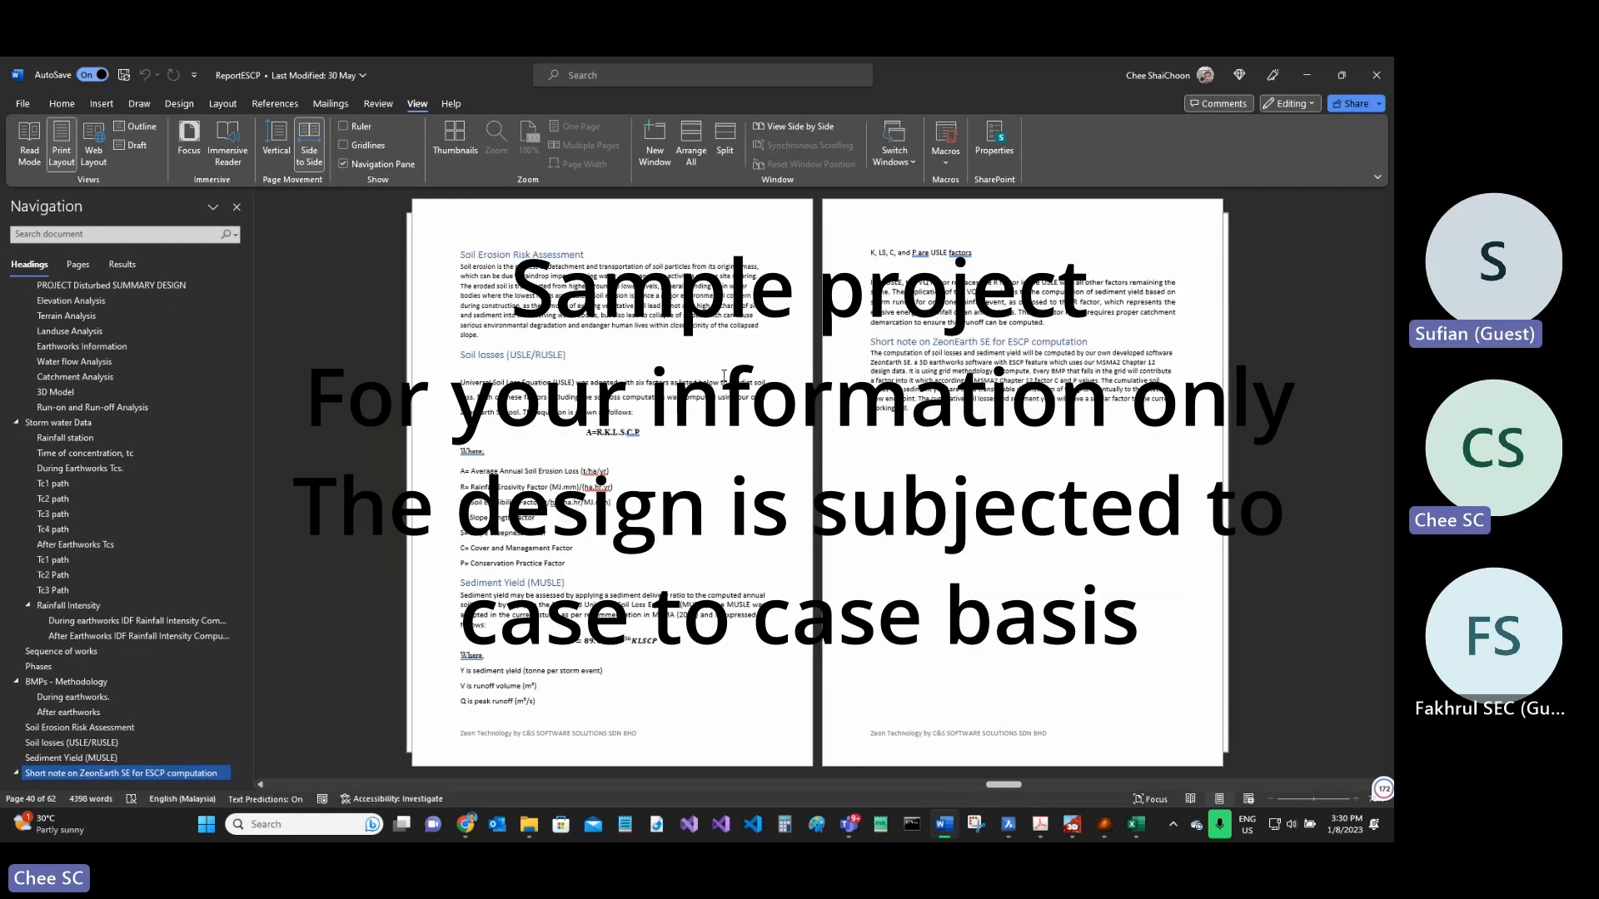
pyautogui.scroll(-1, 1093, 293)
pyautogui.scroll(-1, 1093, 293)
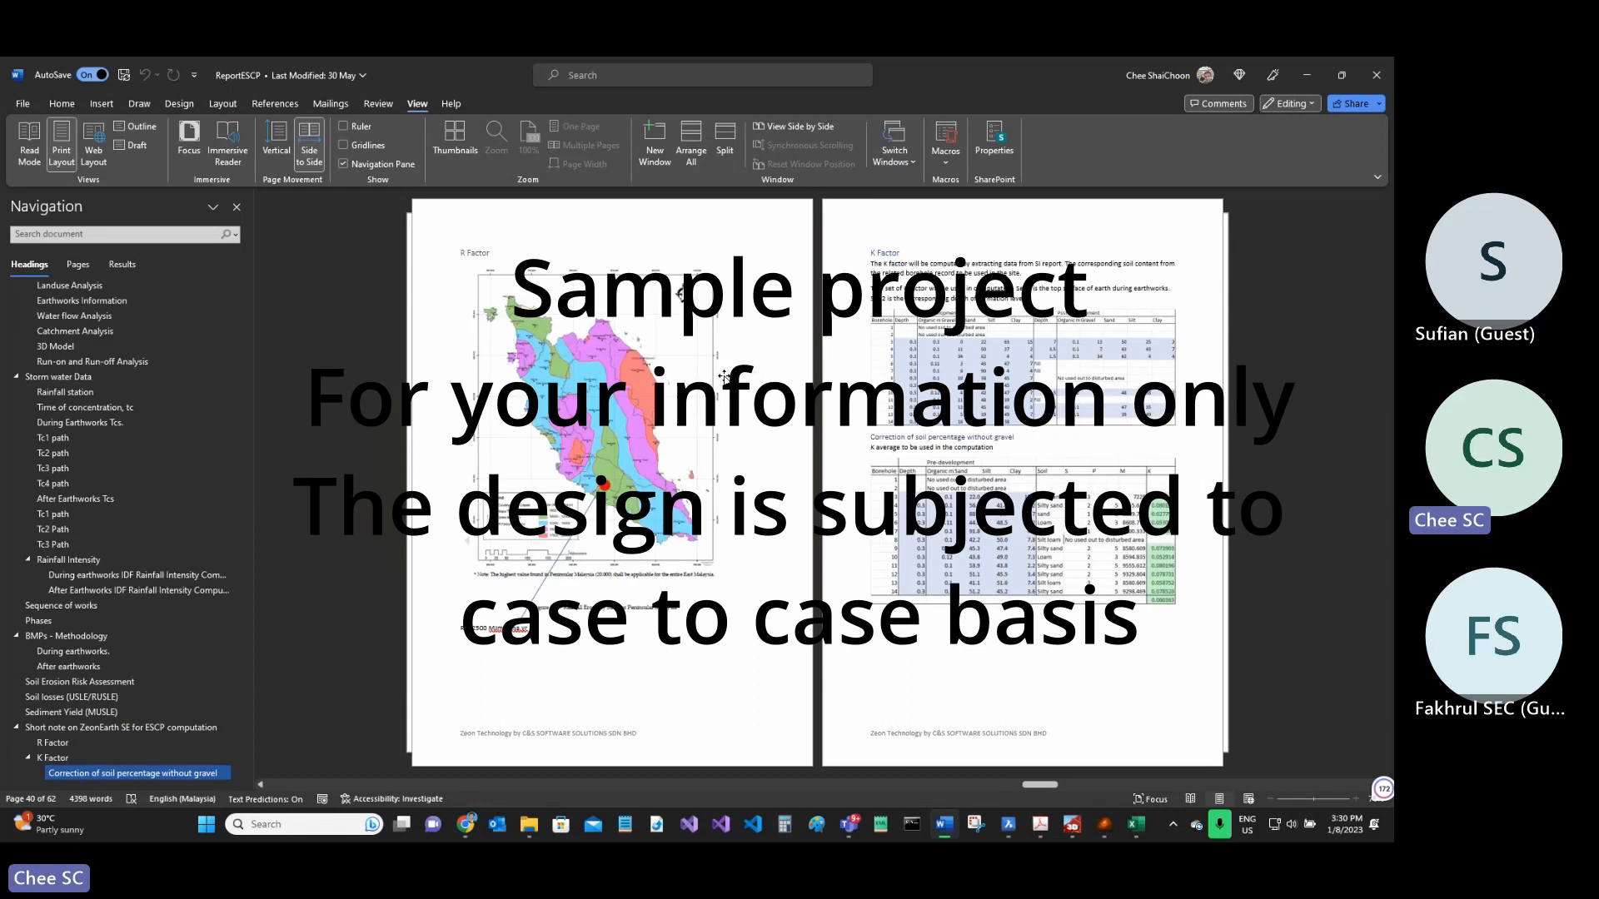
pyautogui.scroll(-1, 724, 376)
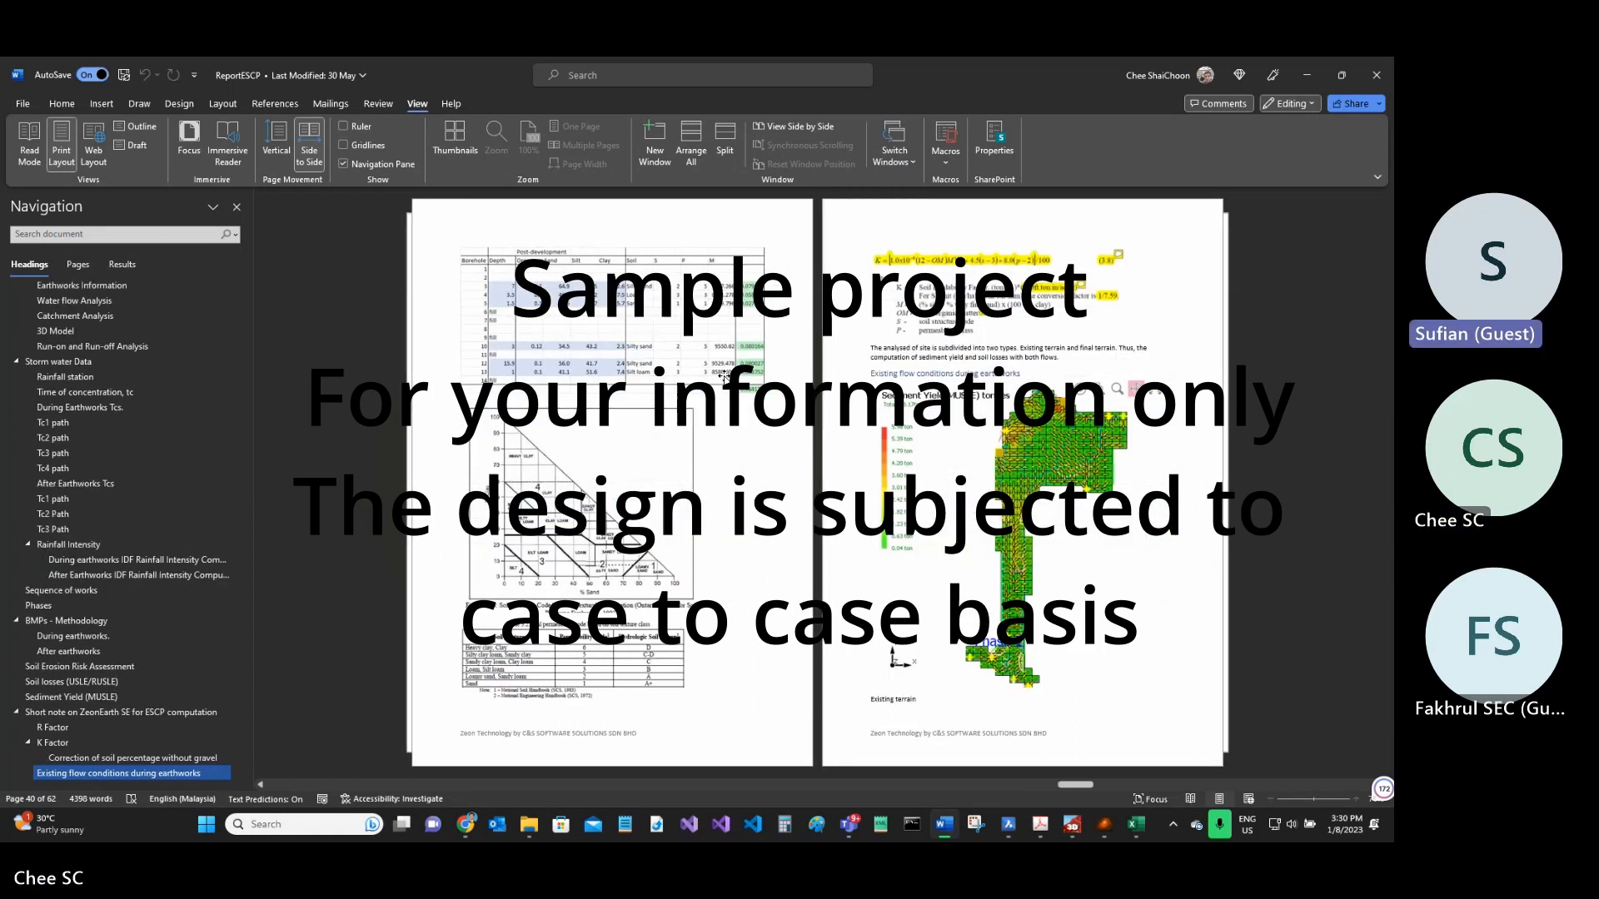
# - Examine the sediment yield and soil loss maps for existing flow during earthworks and post flow after earthworks, through to the soil erosion risk table
pyautogui.scroll(-1, 724, 375)
pyautogui.scroll(-1, 706, 364)
pyautogui.scroll(-1, 706, 365)
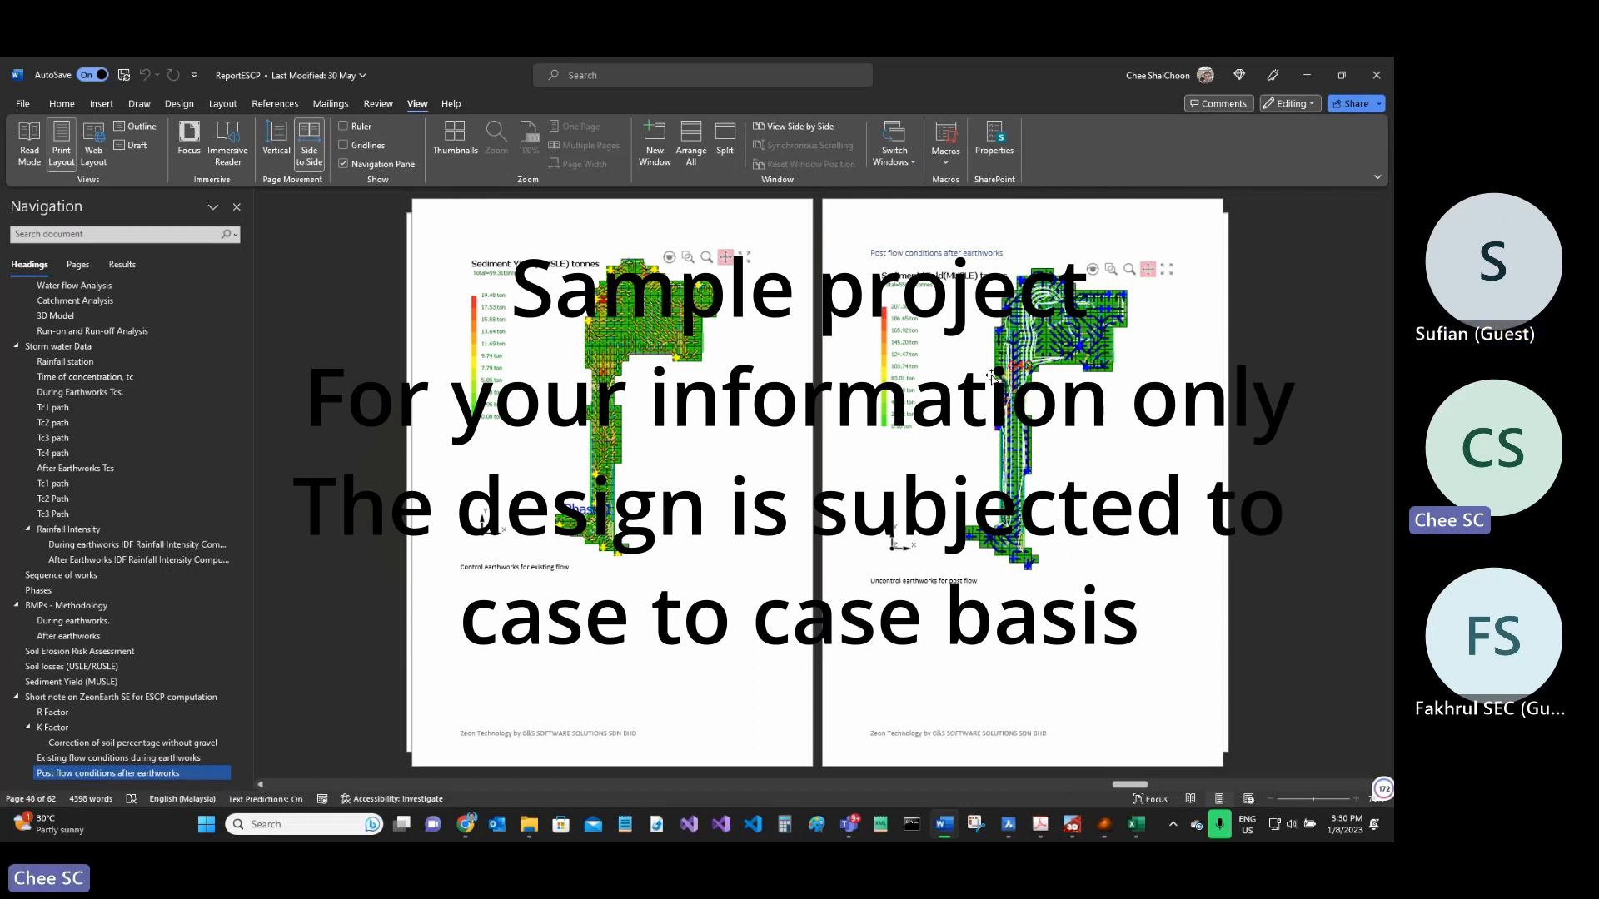
pyautogui.scroll(-1, 959, 360)
pyautogui.scroll(-1, 959, 360)
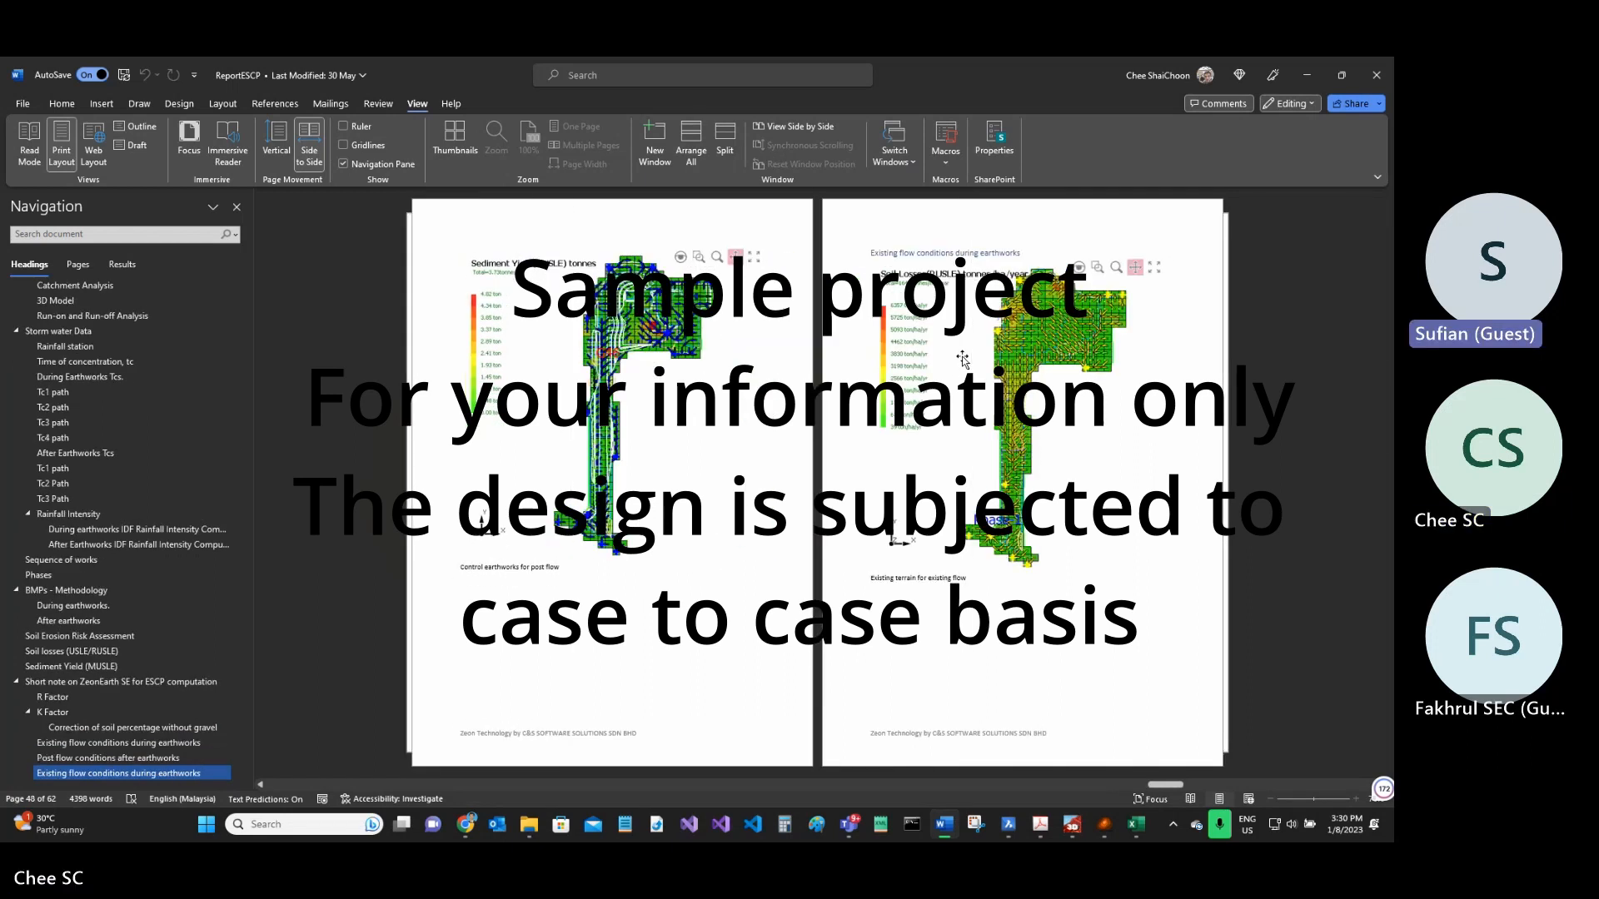
pyautogui.scroll(-1, 949, 364)
pyautogui.scroll(-3, 943, 368)
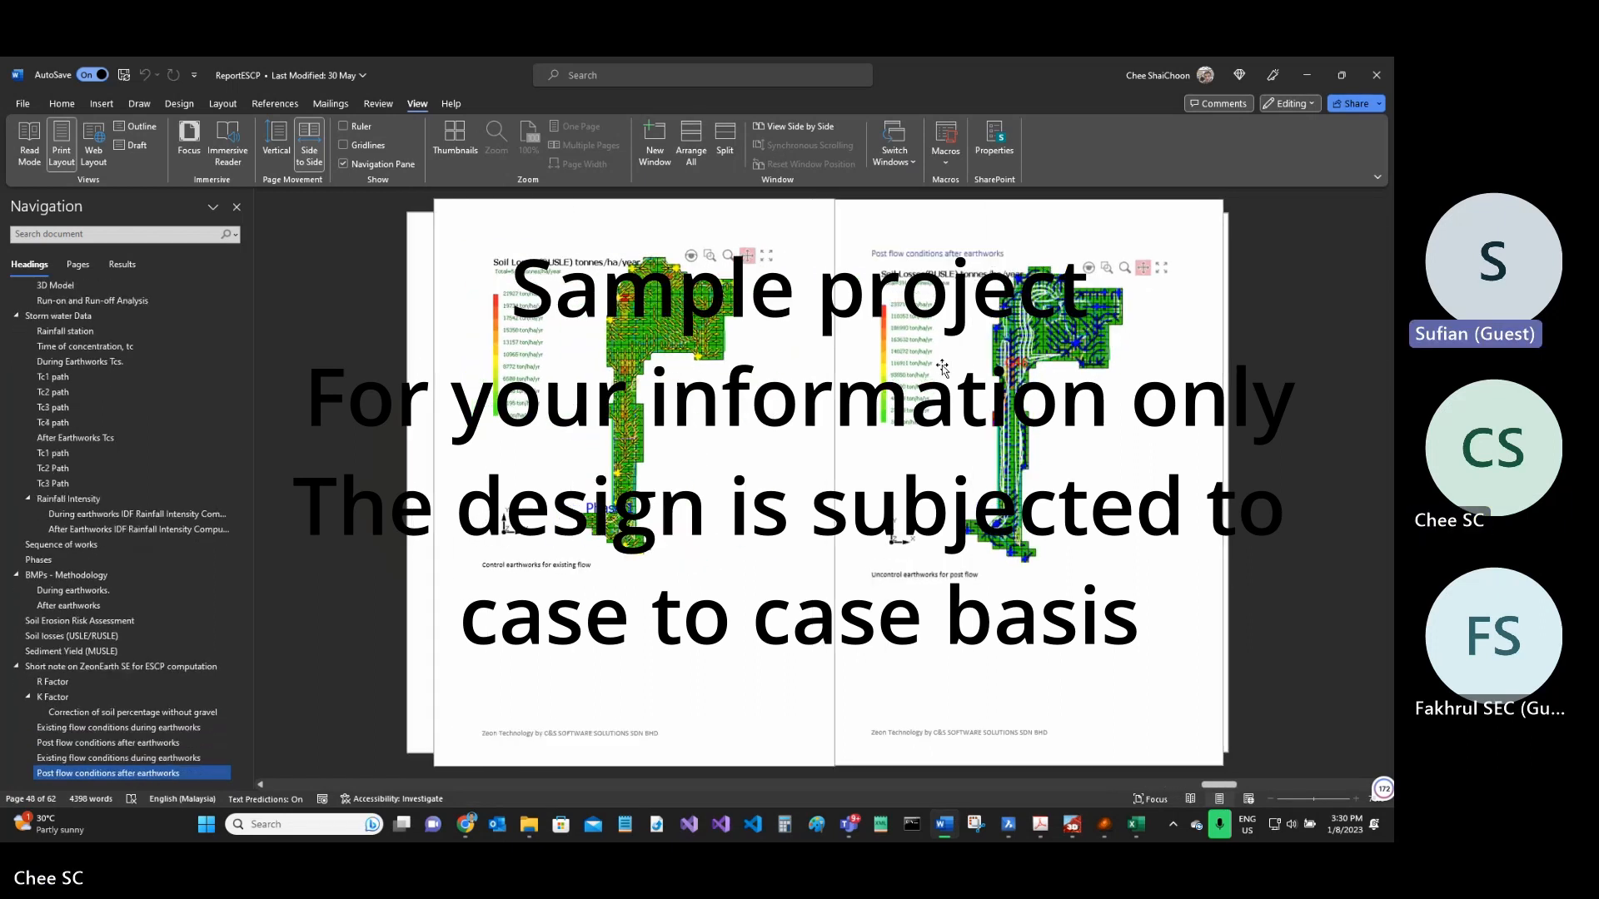
pyautogui.scroll(-3, 943, 368)
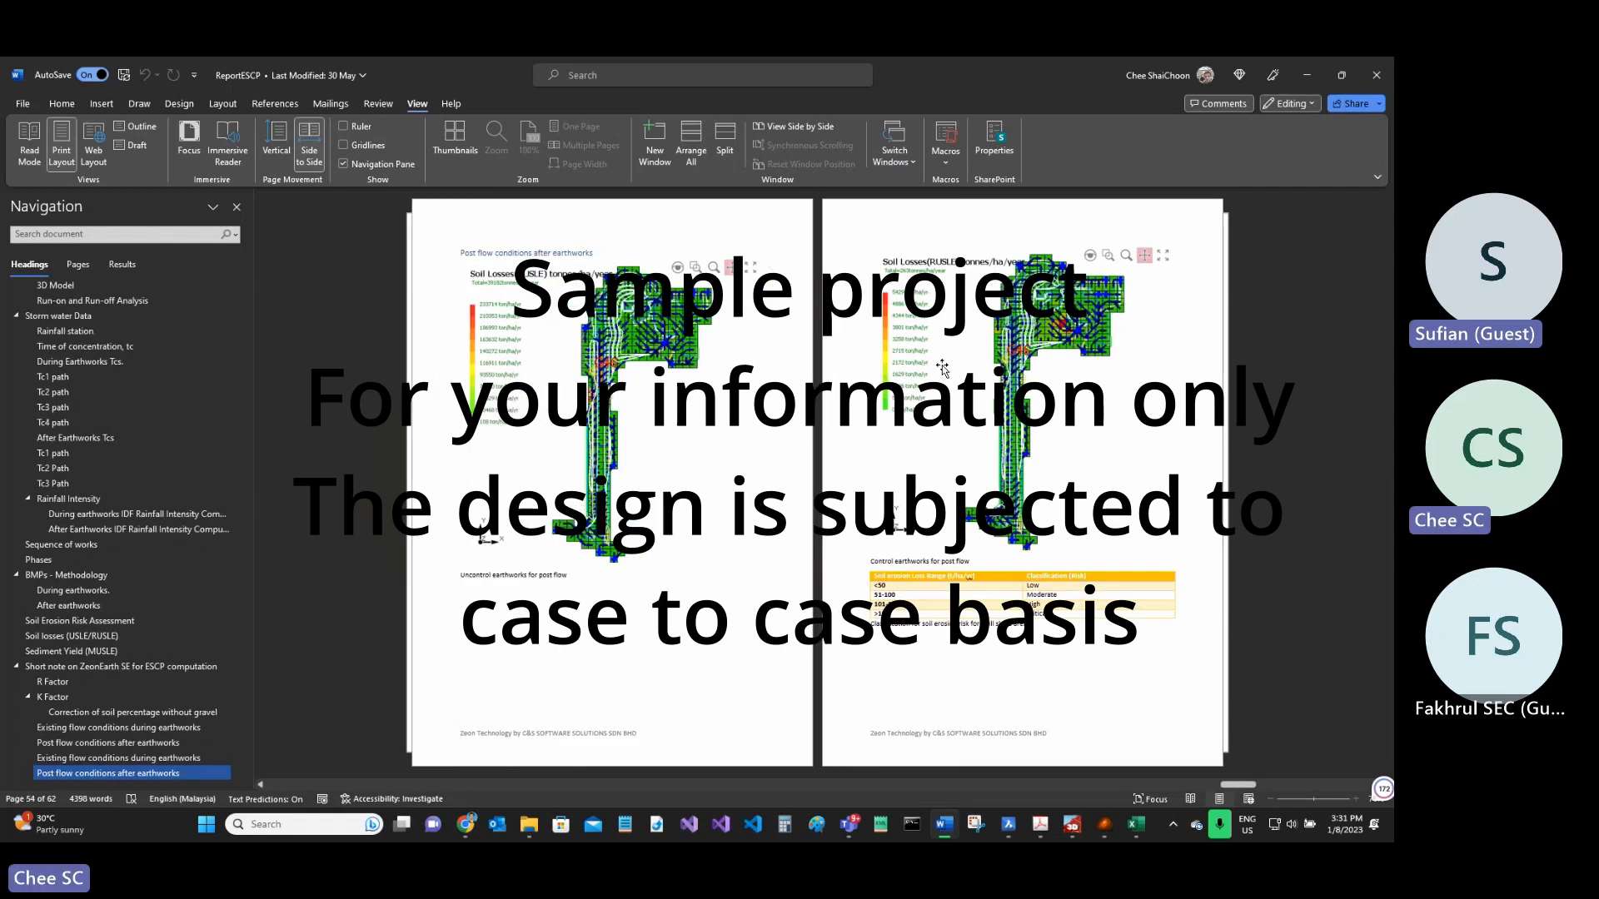
# - Review the report from BMP Design through Maintenance schedule, Drainage System and Bill of Quantities to Reference, and return to the After earthworks BMP layout
pyautogui.scroll(-3, 943, 368)
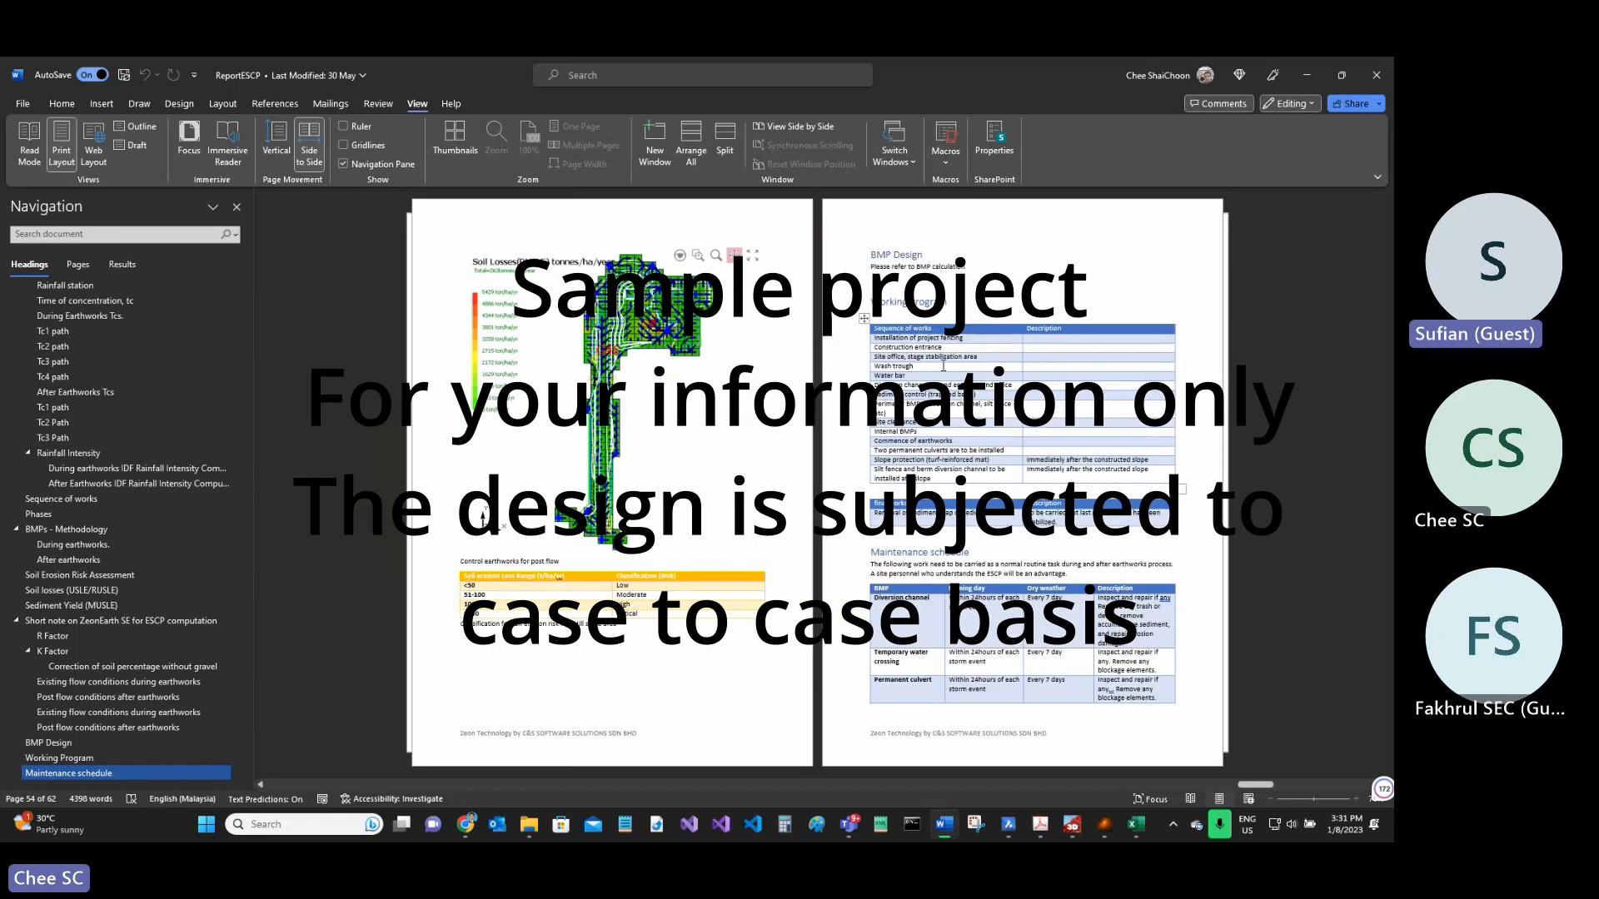
pyautogui.scroll(-3, 943, 366)
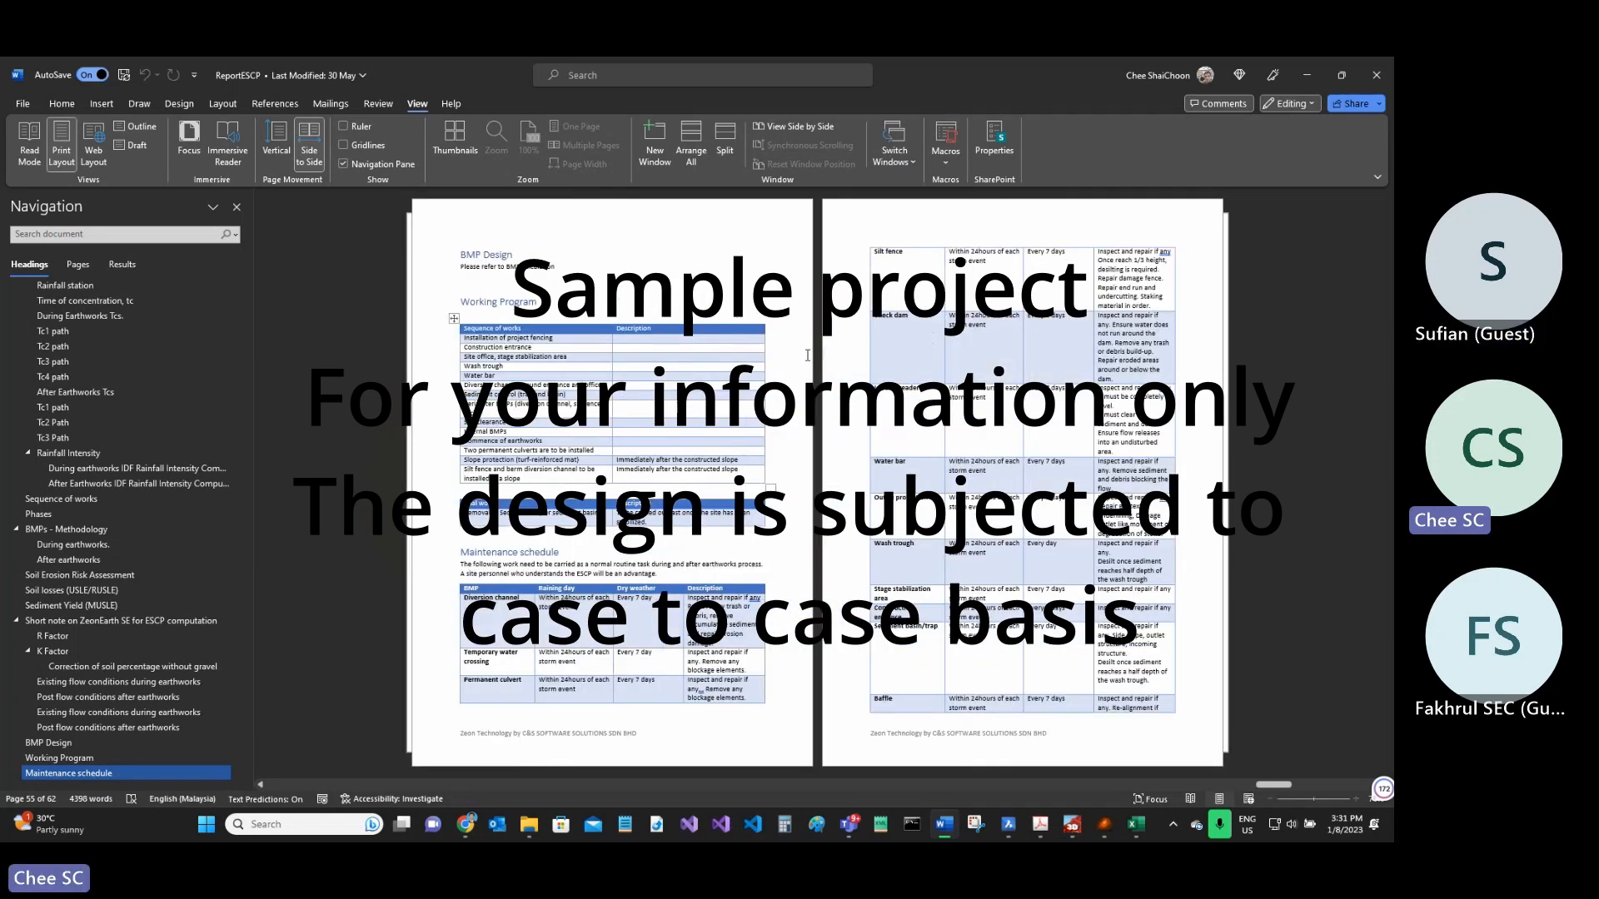
pyautogui.scroll(-5, 806, 356)
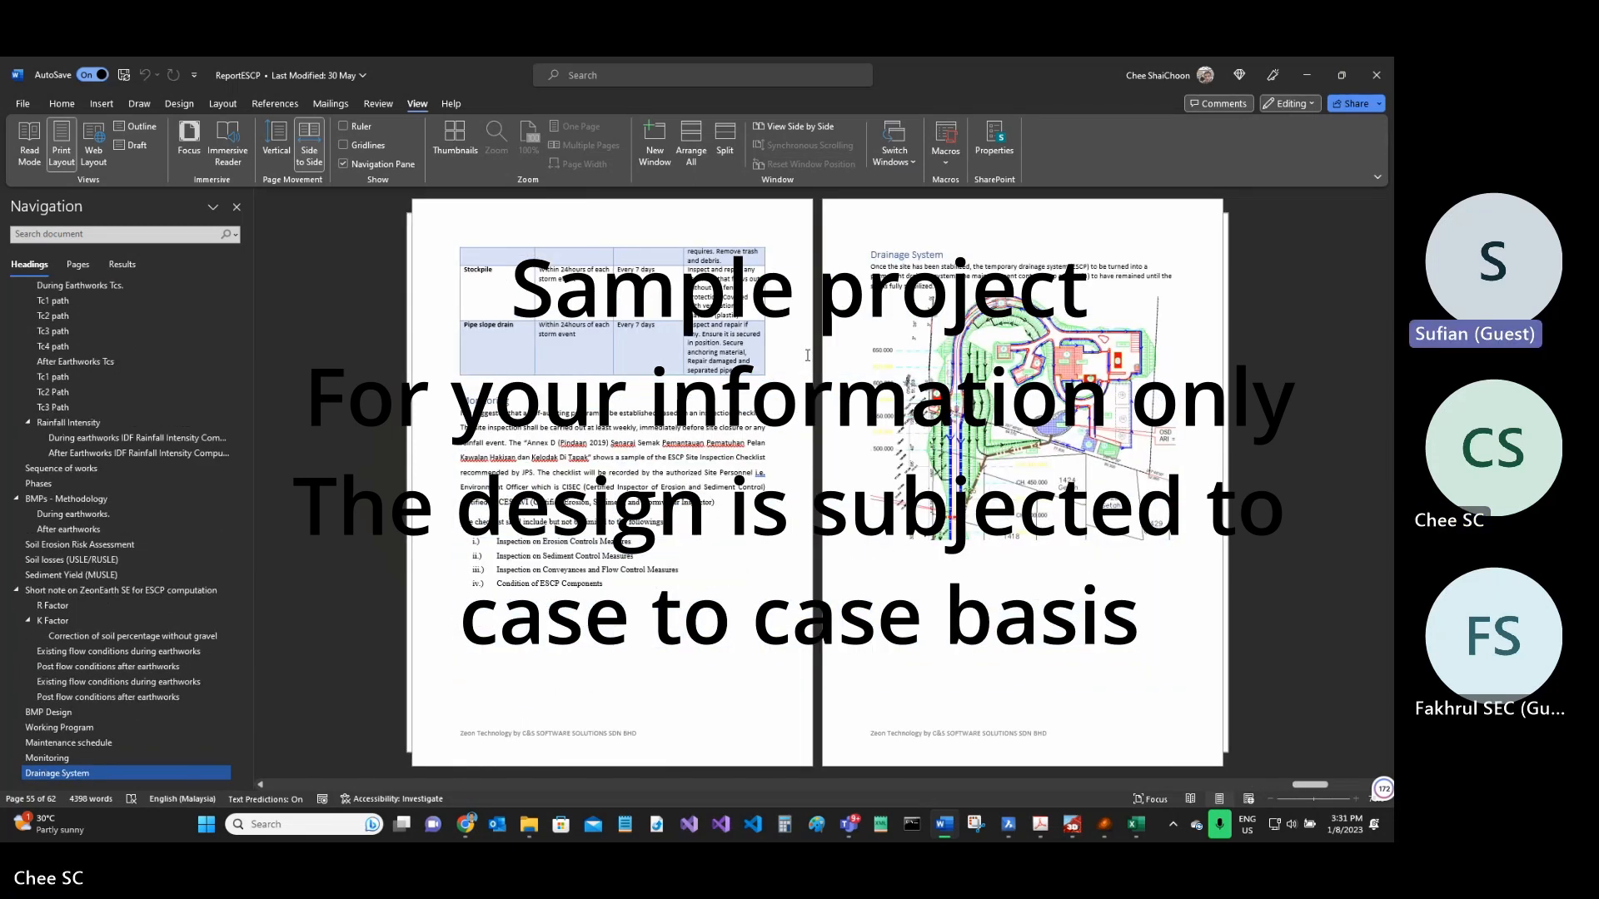
pyautogui.scroll(-3, 807, 356)
pyautogui.scroll(-3, 807, 356)
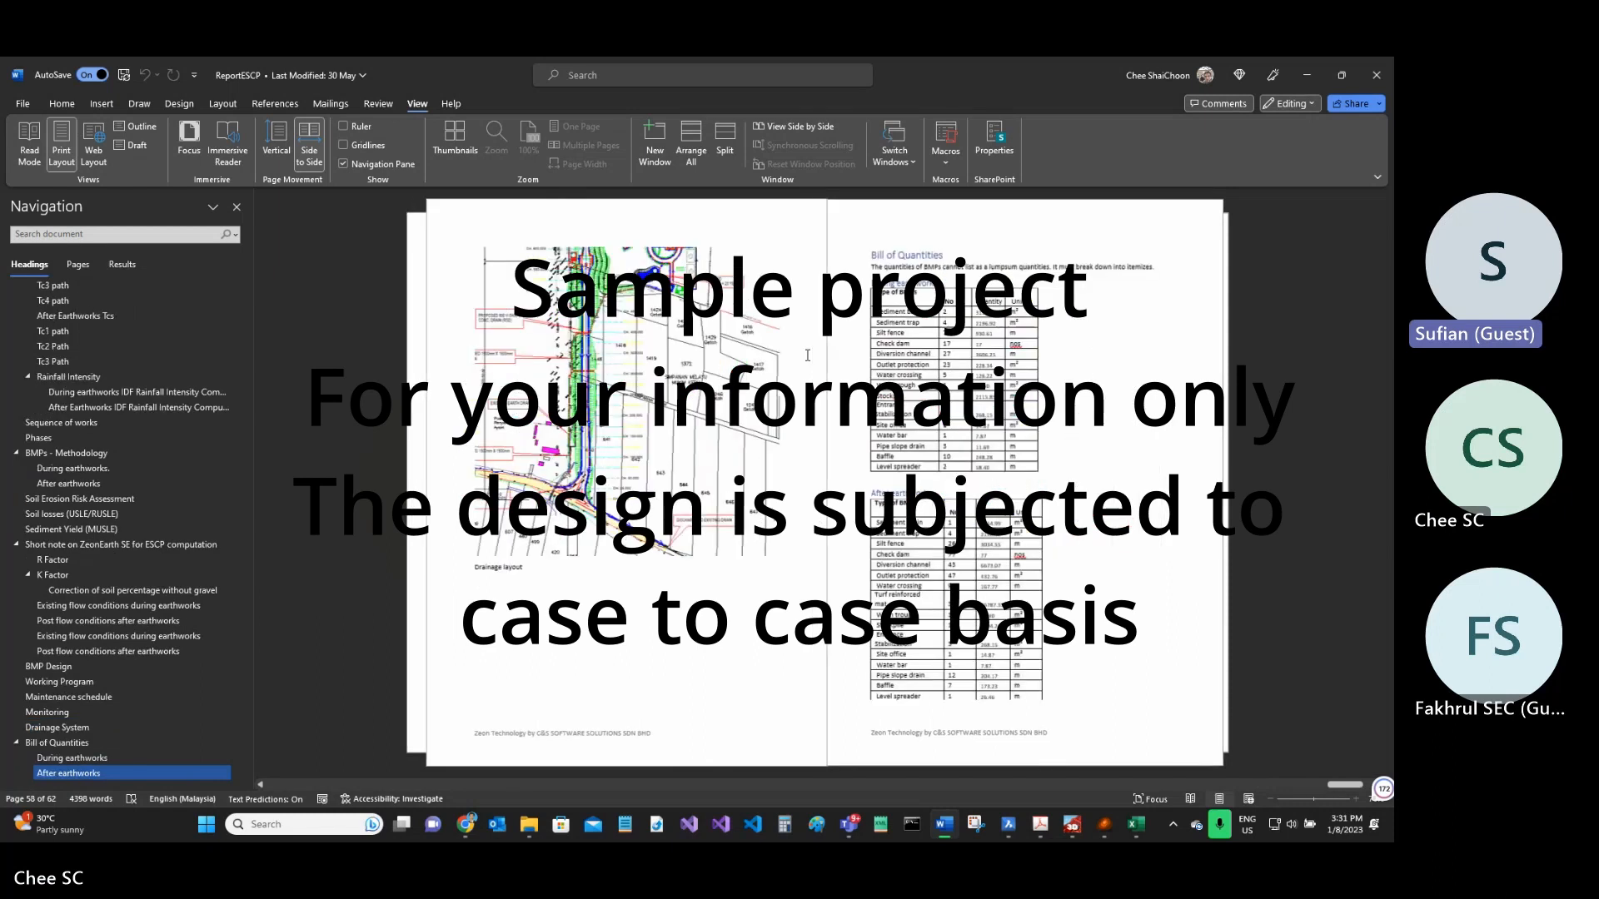
pyautogui.scroll(-3, 701, 414)
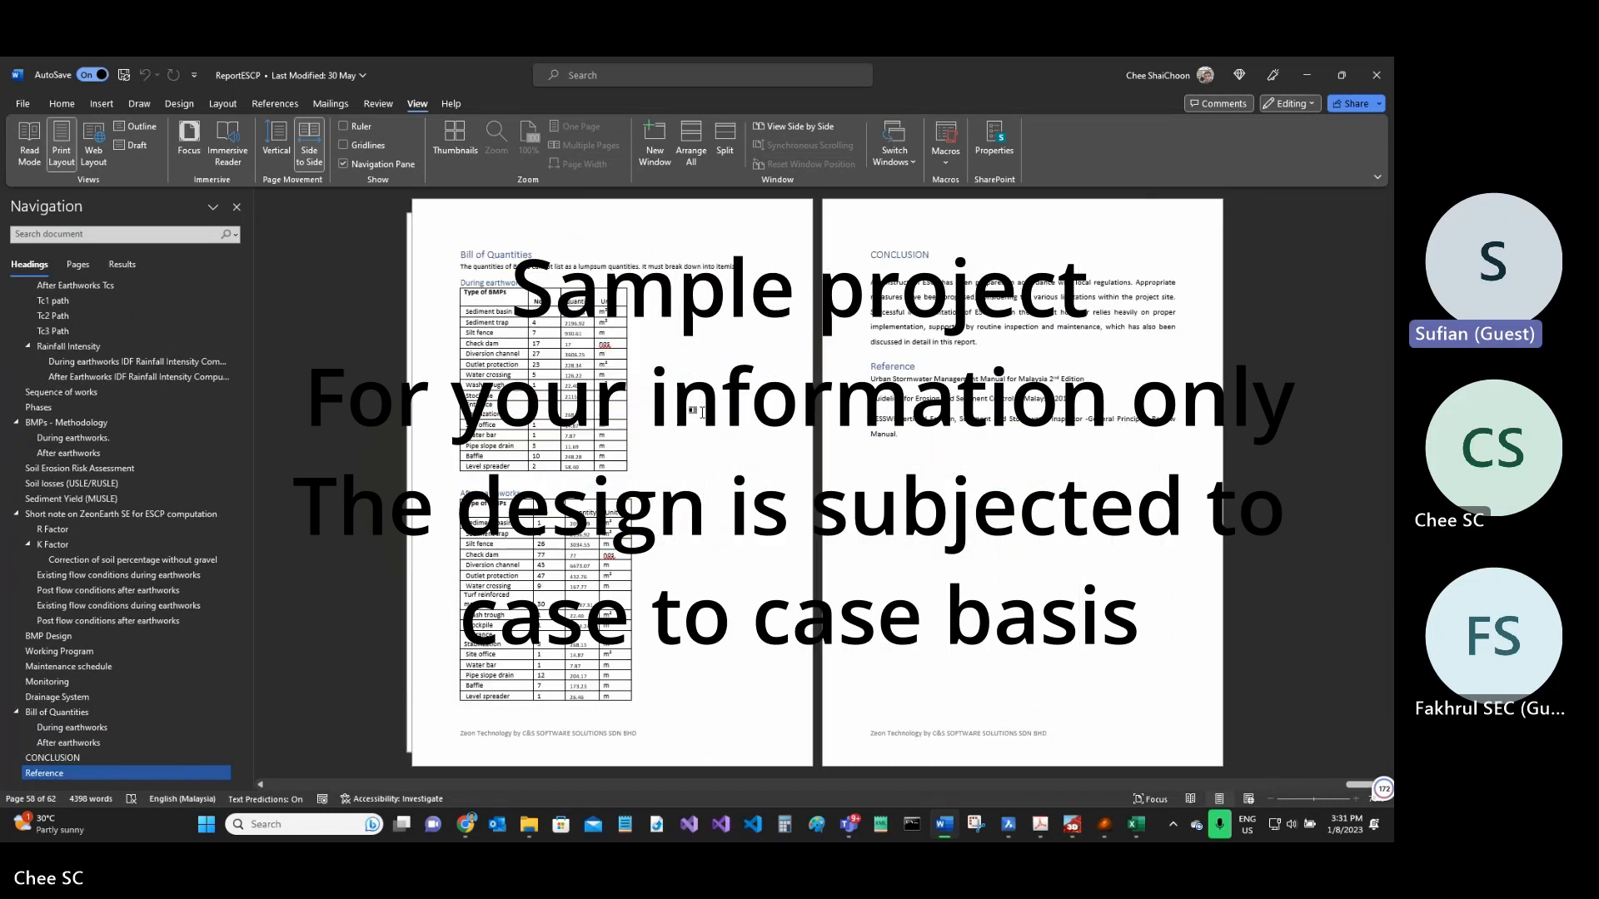
pyautogui.scroll(15, 701, 414)
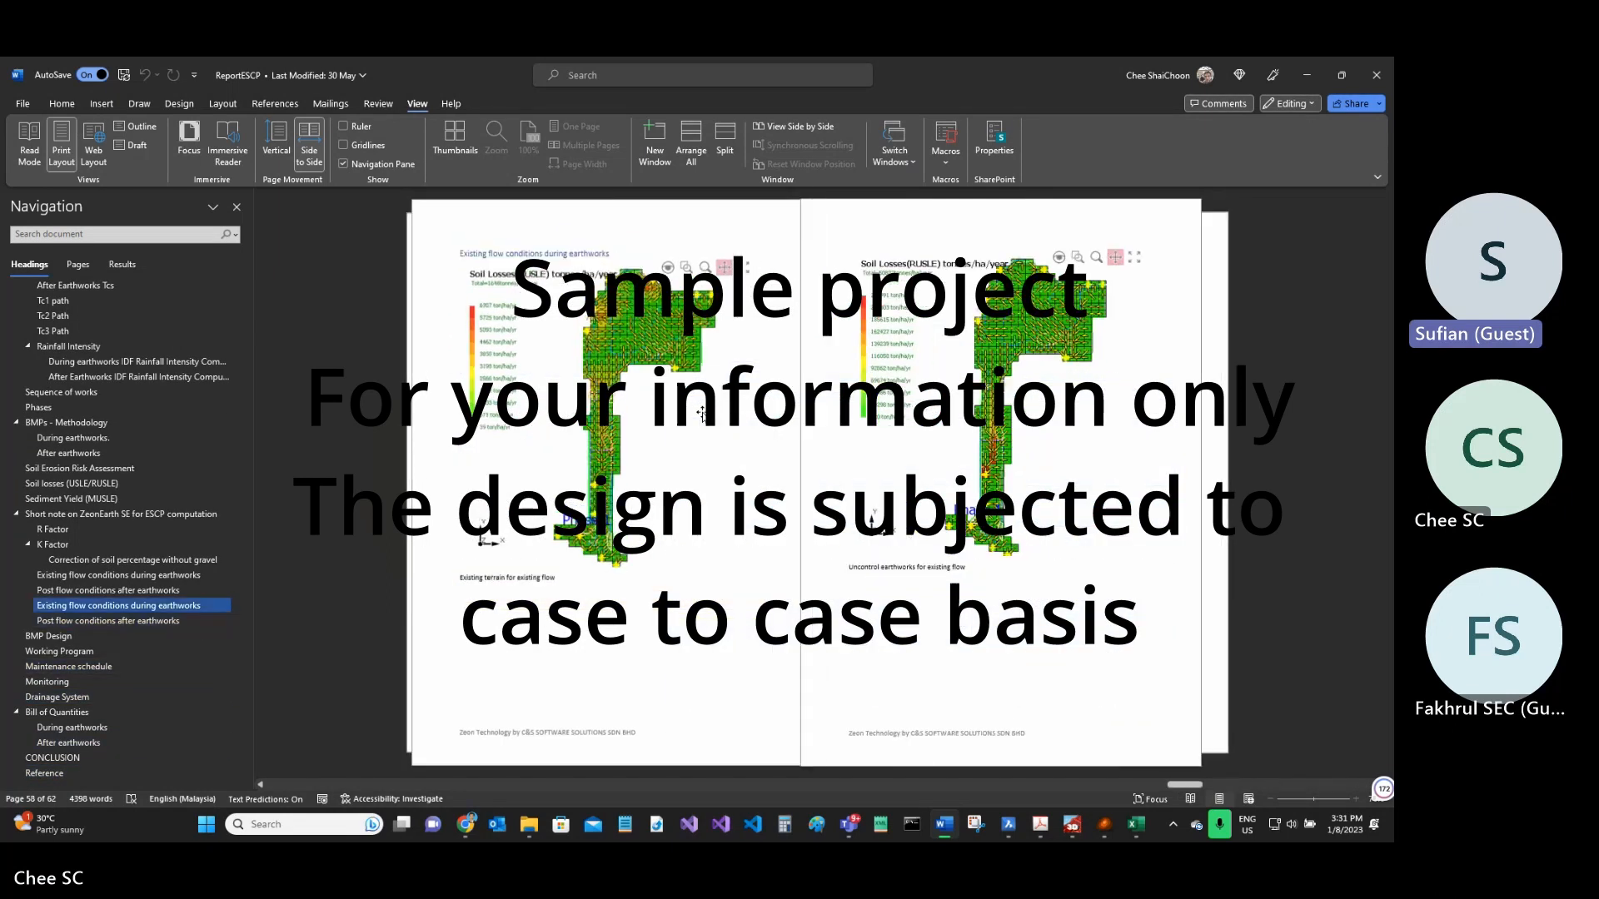
pyautogui.scroll(12, 701, 414)
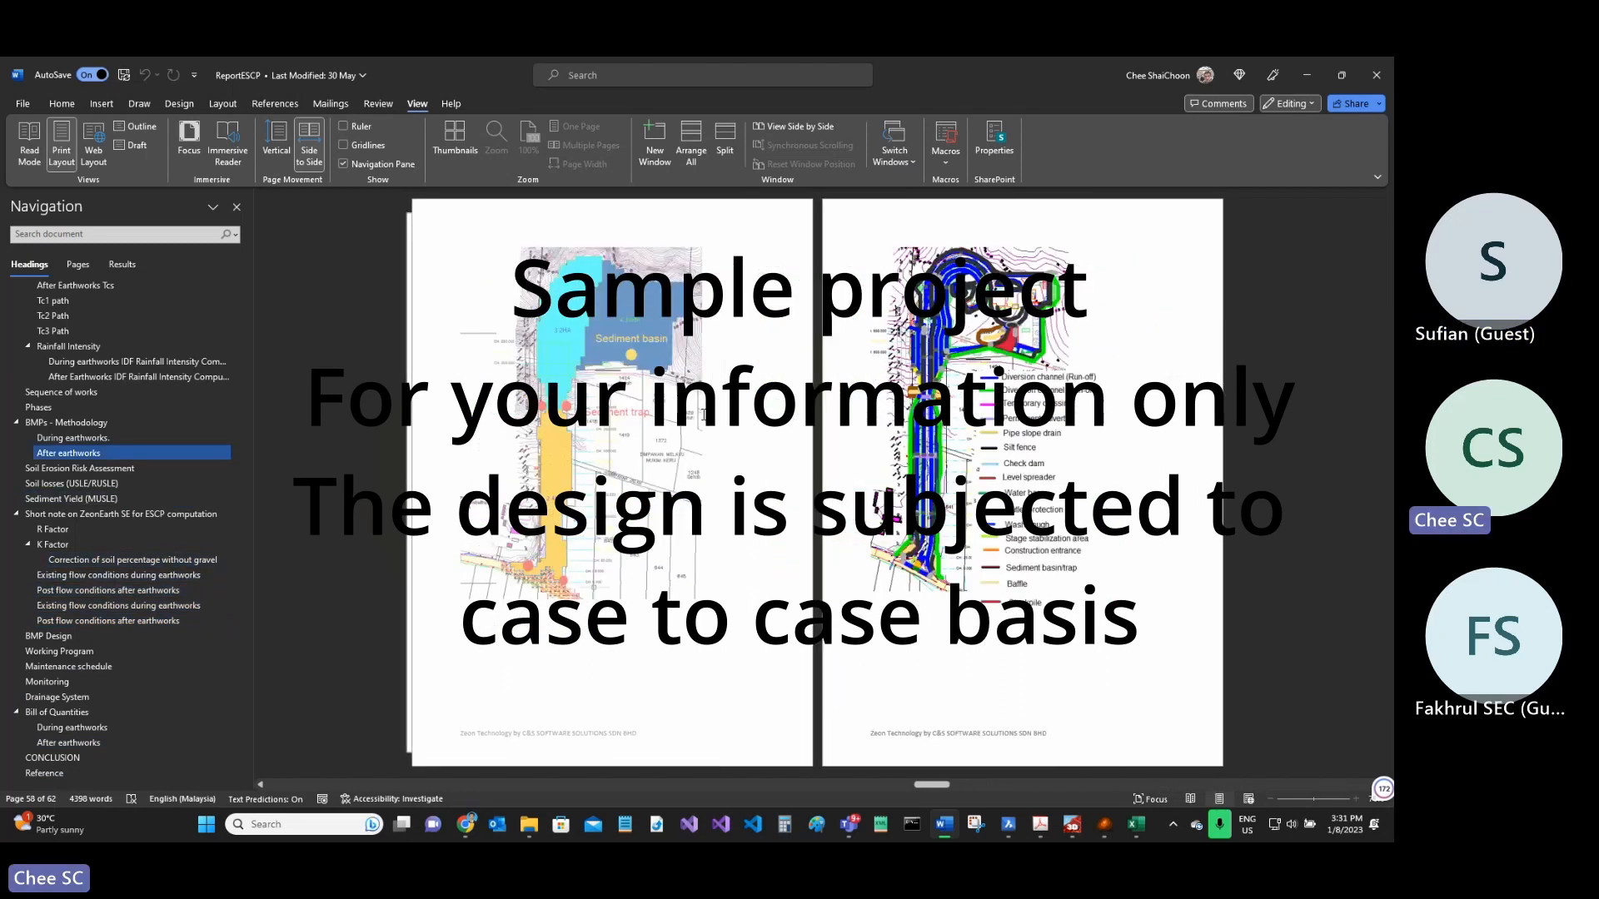